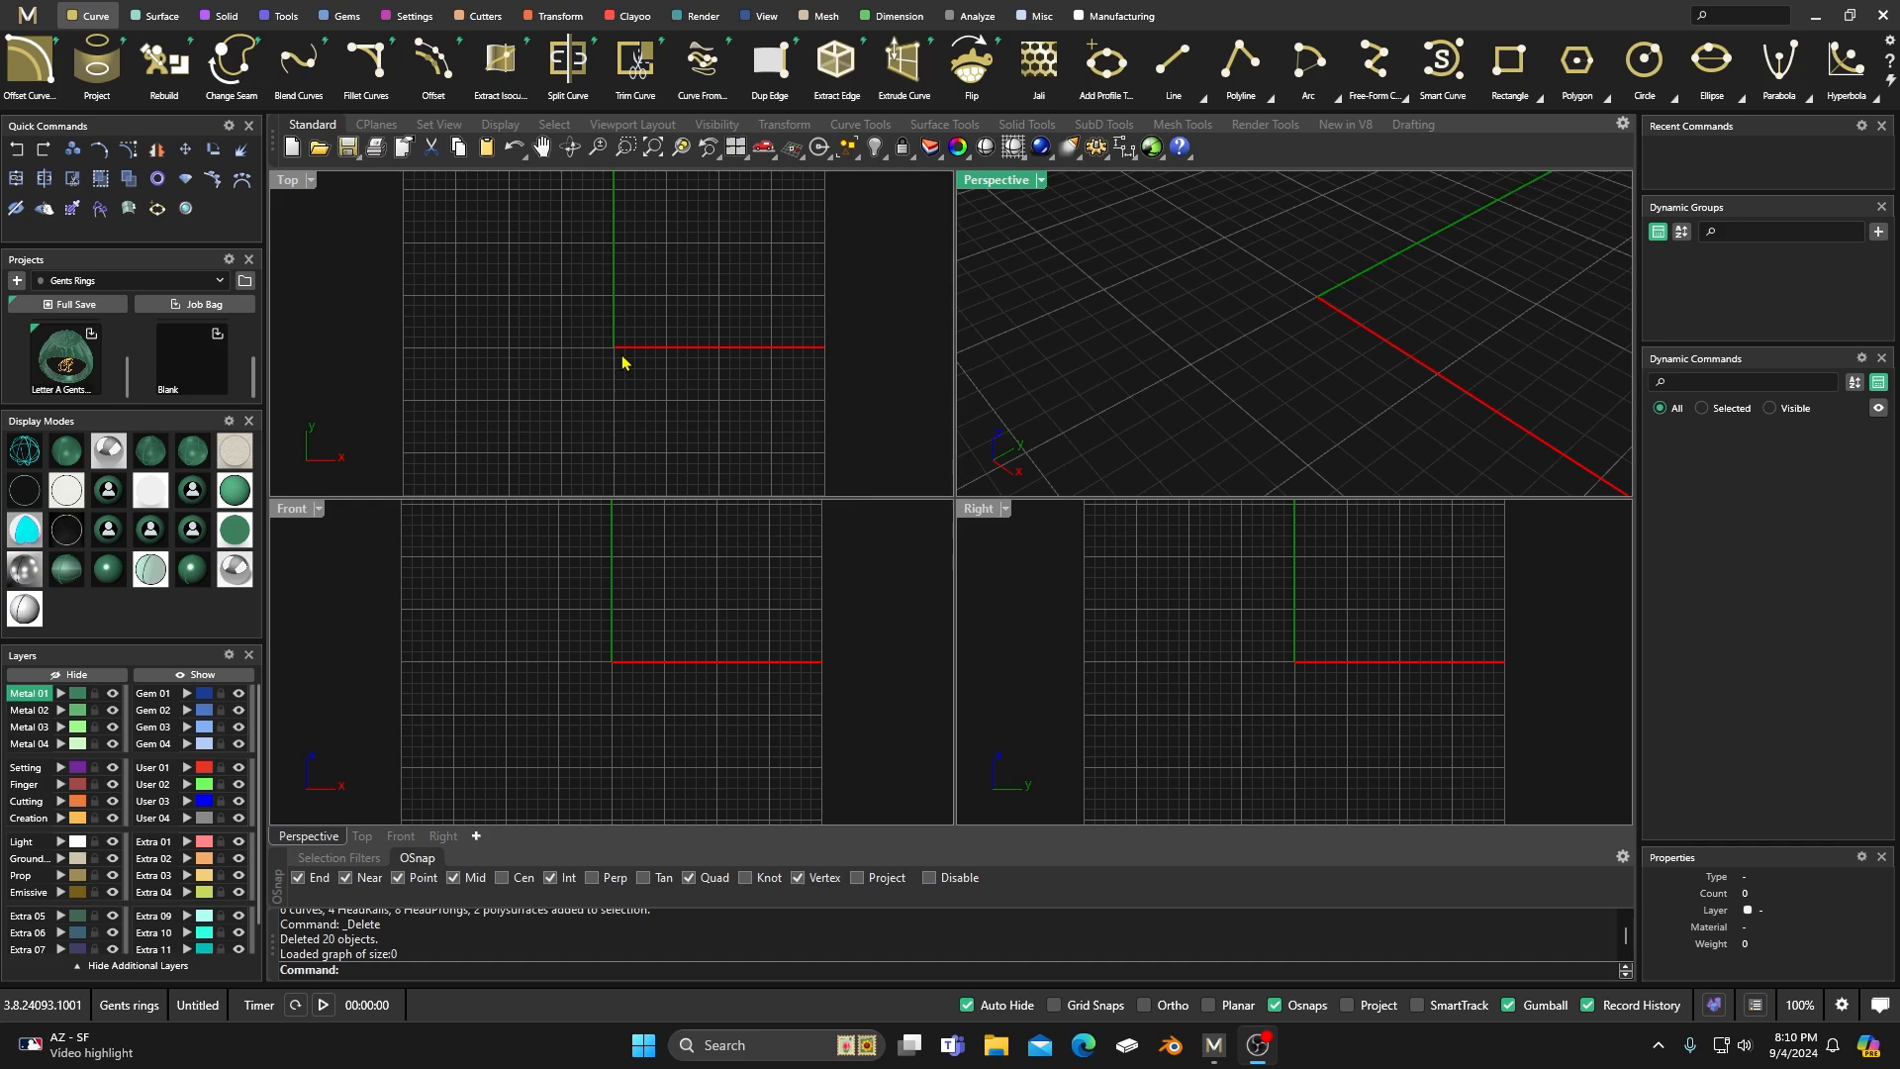
Create a Ring Rail for US finger size 7.
click(287, 18)
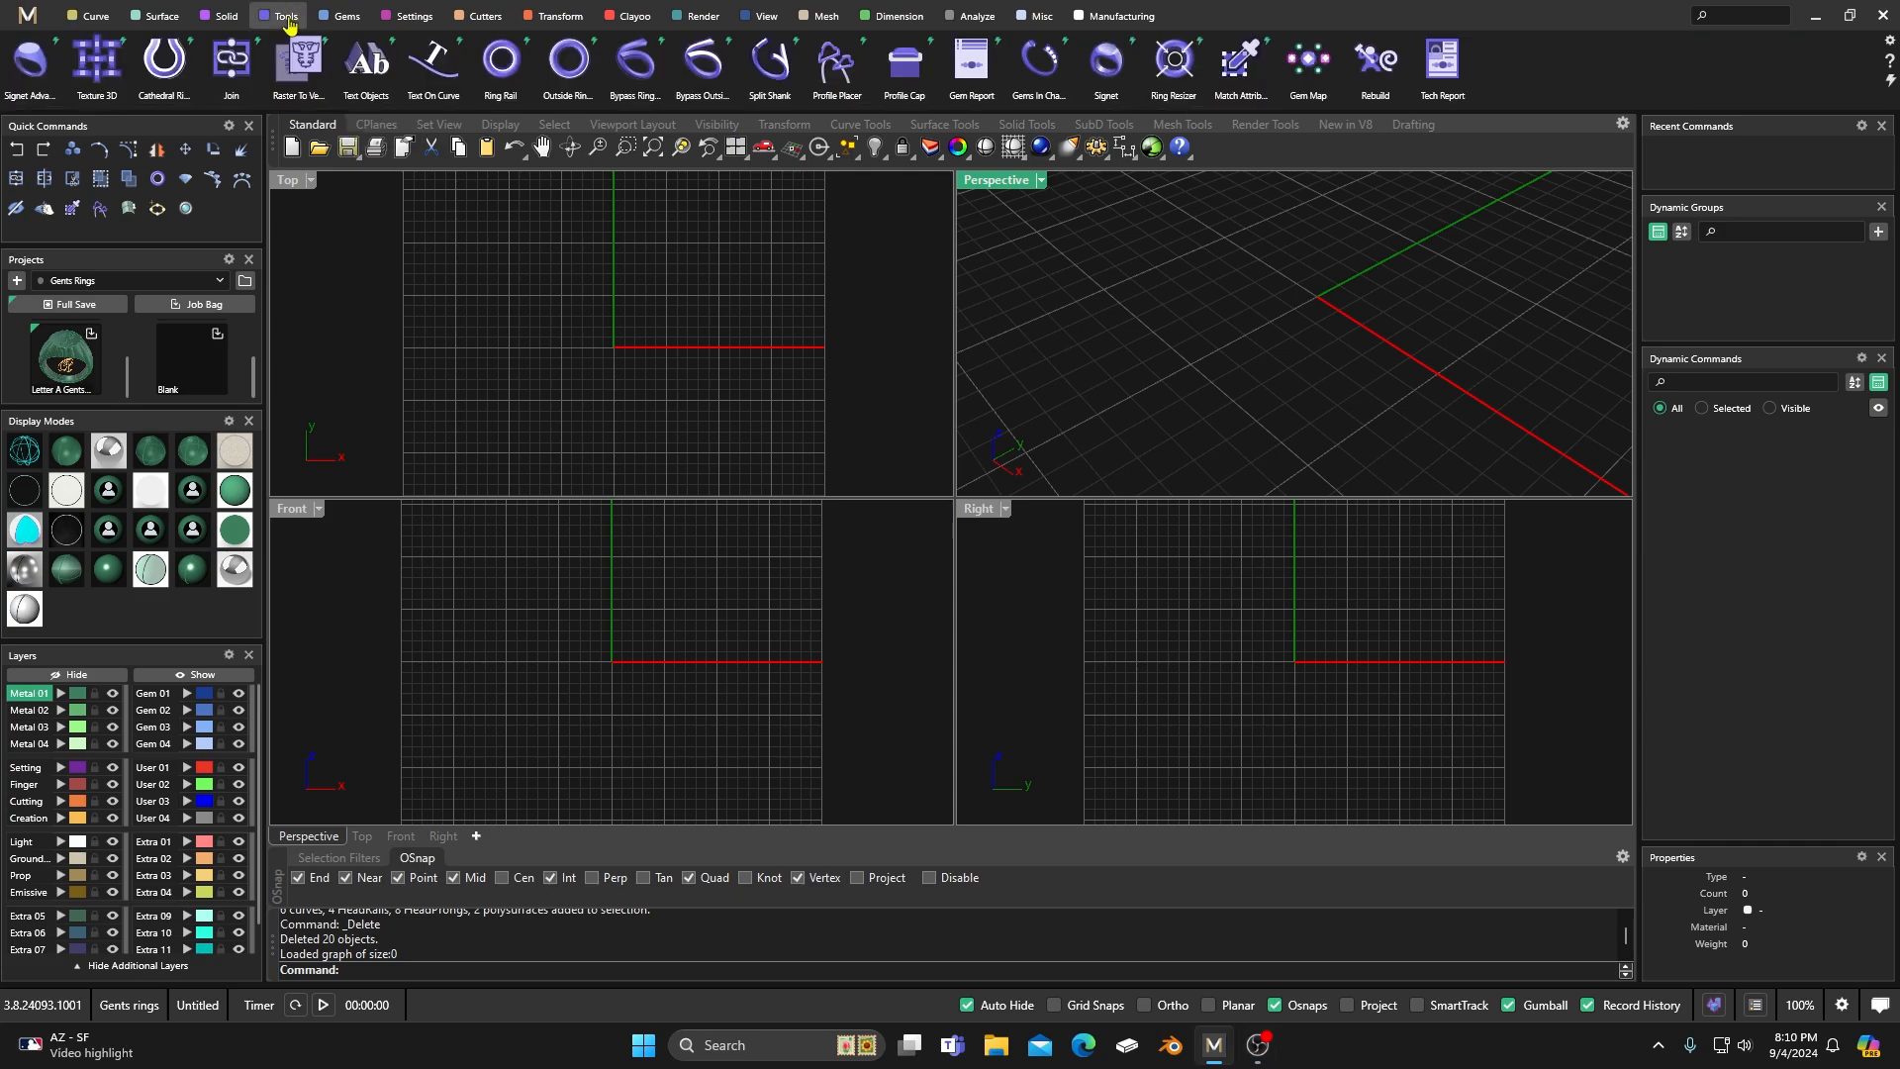
click(501, 61)
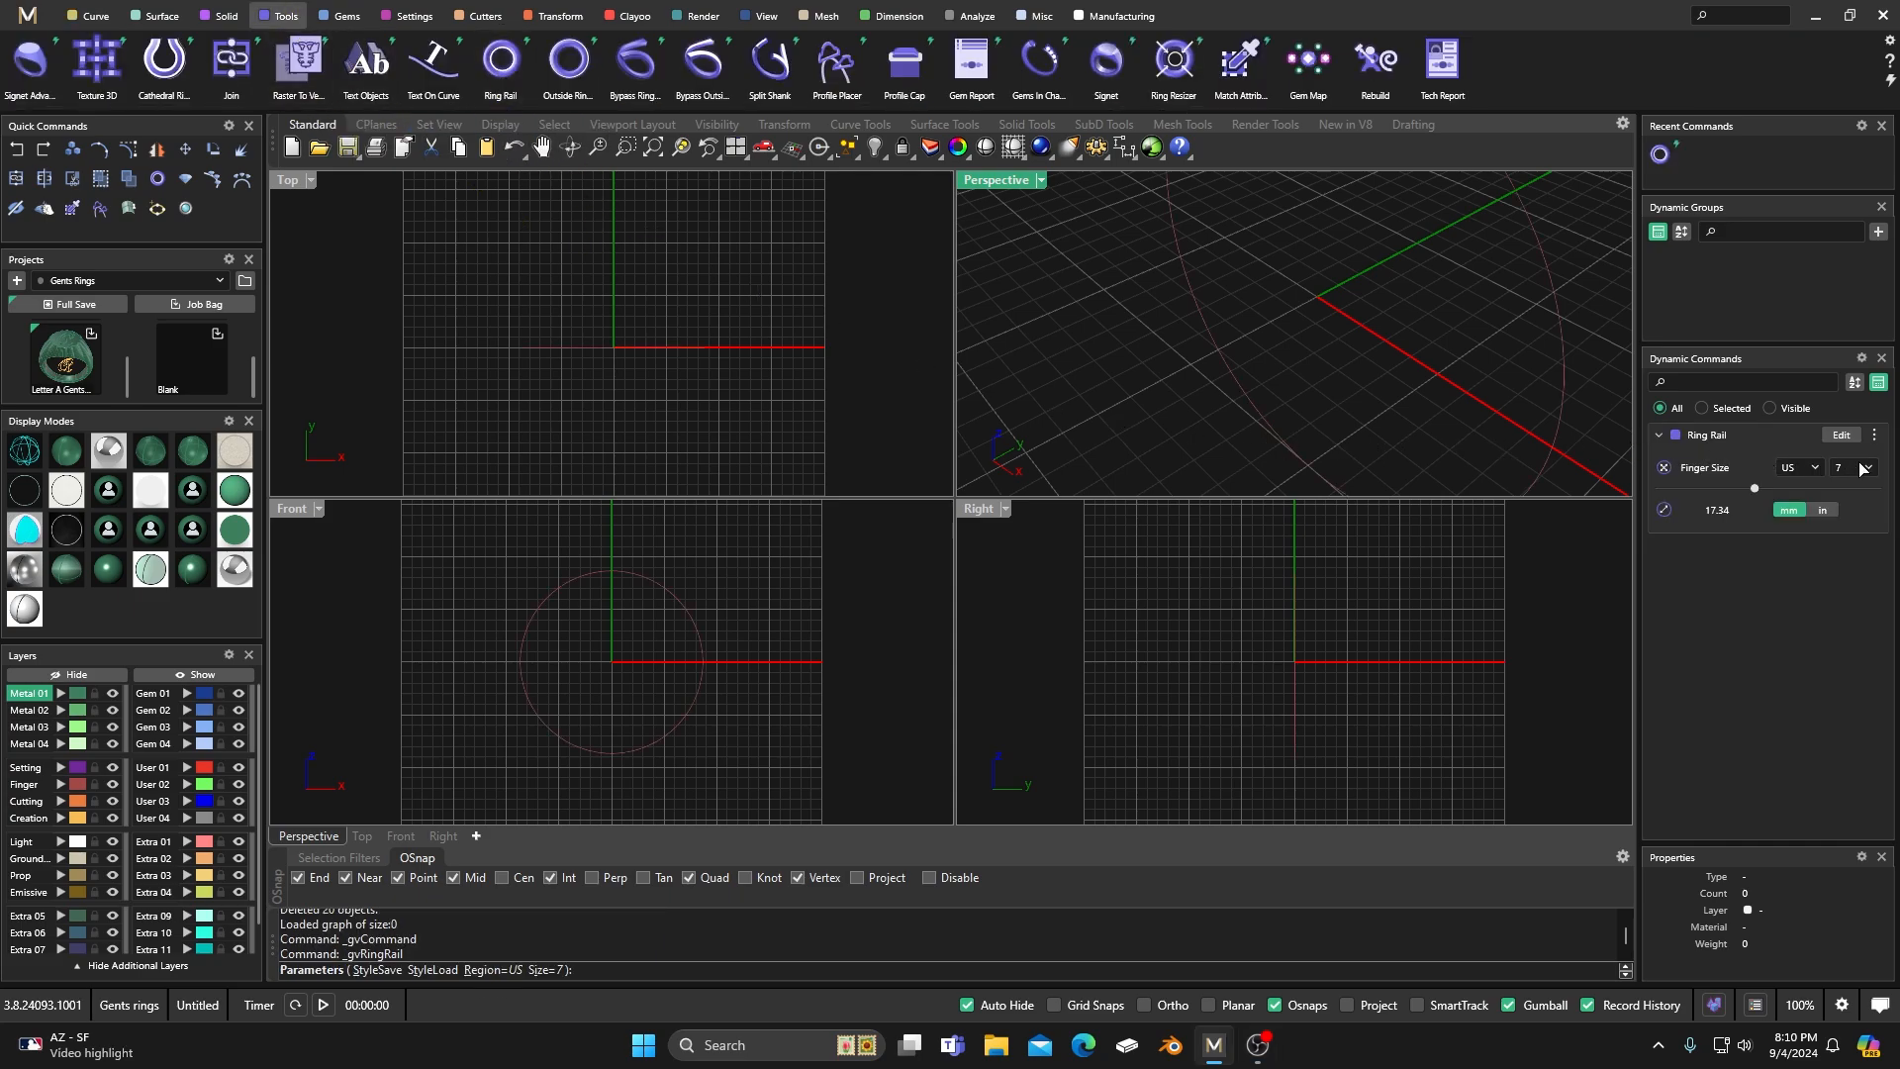
right_click(679, 258)
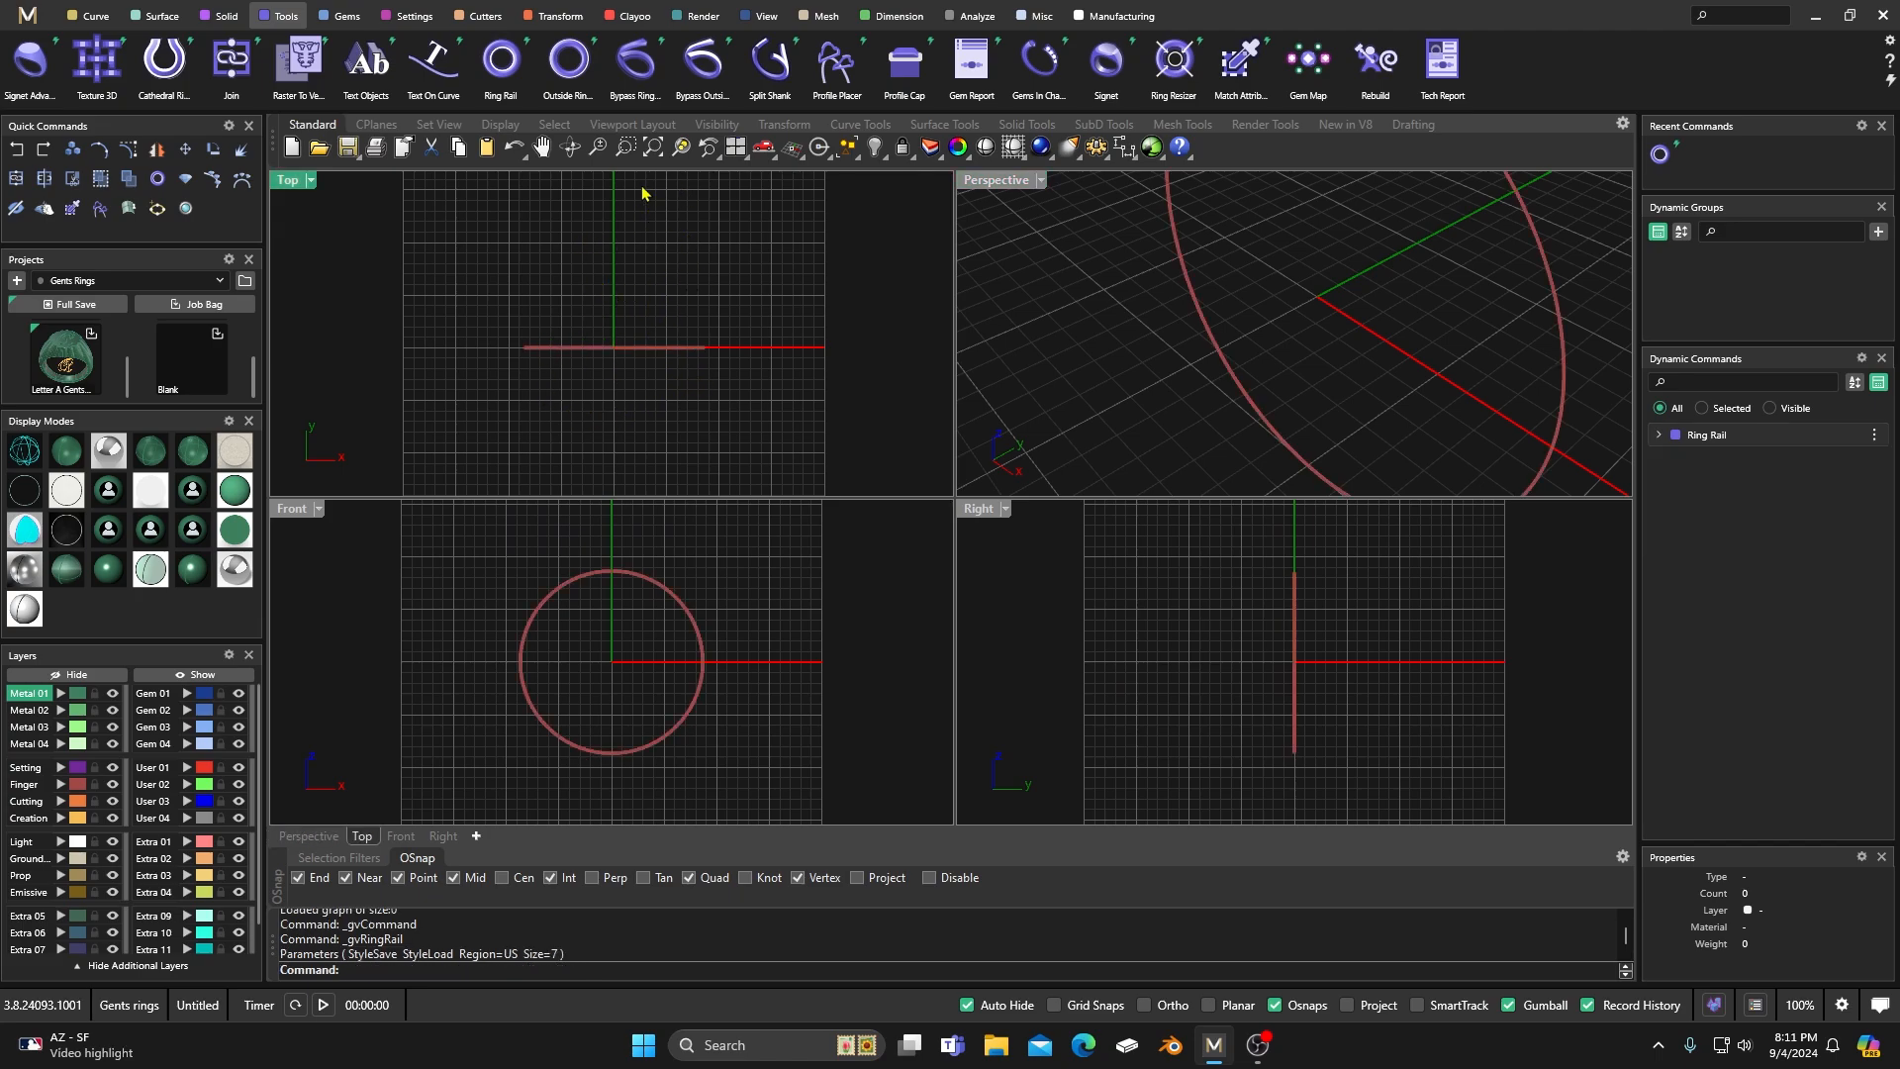
Place a single diamond with the Emerald shape above the top of the rail using Gem on Ring Rail.
click(343, 17)
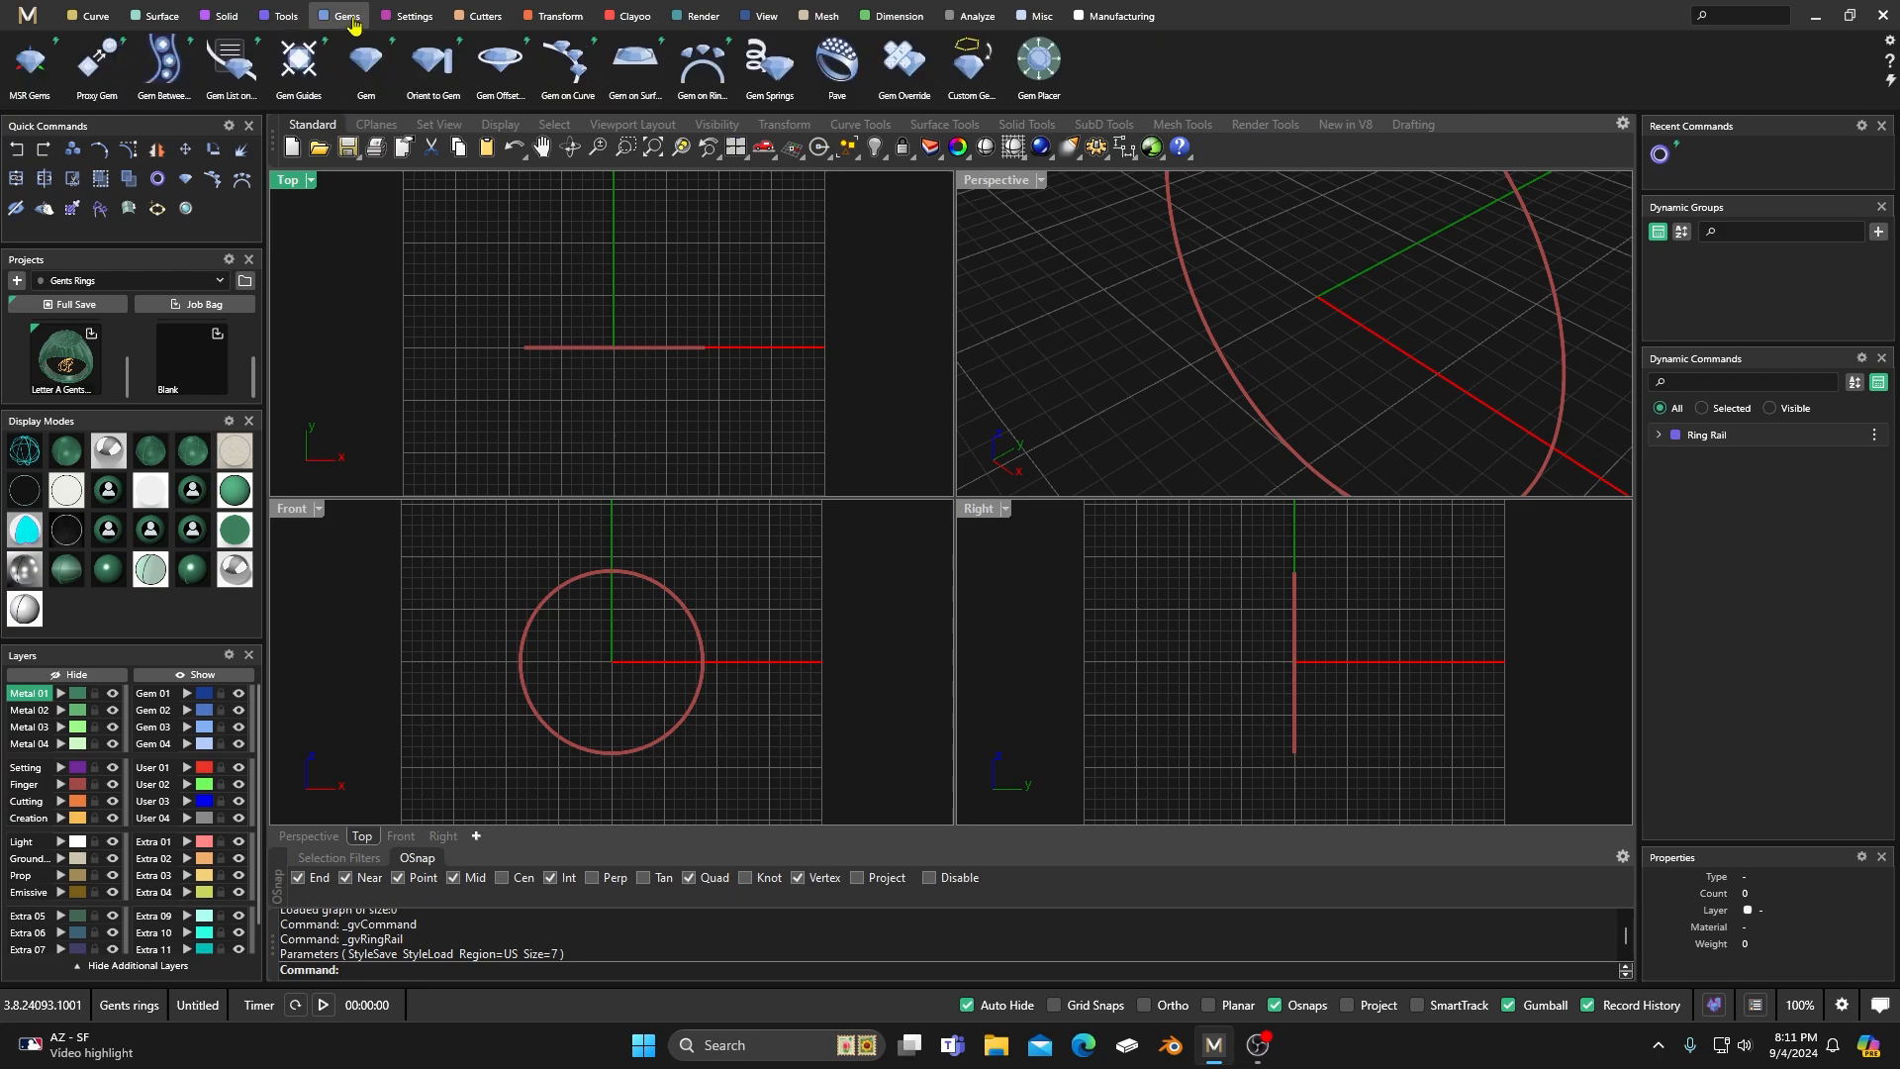
click(703, 69)
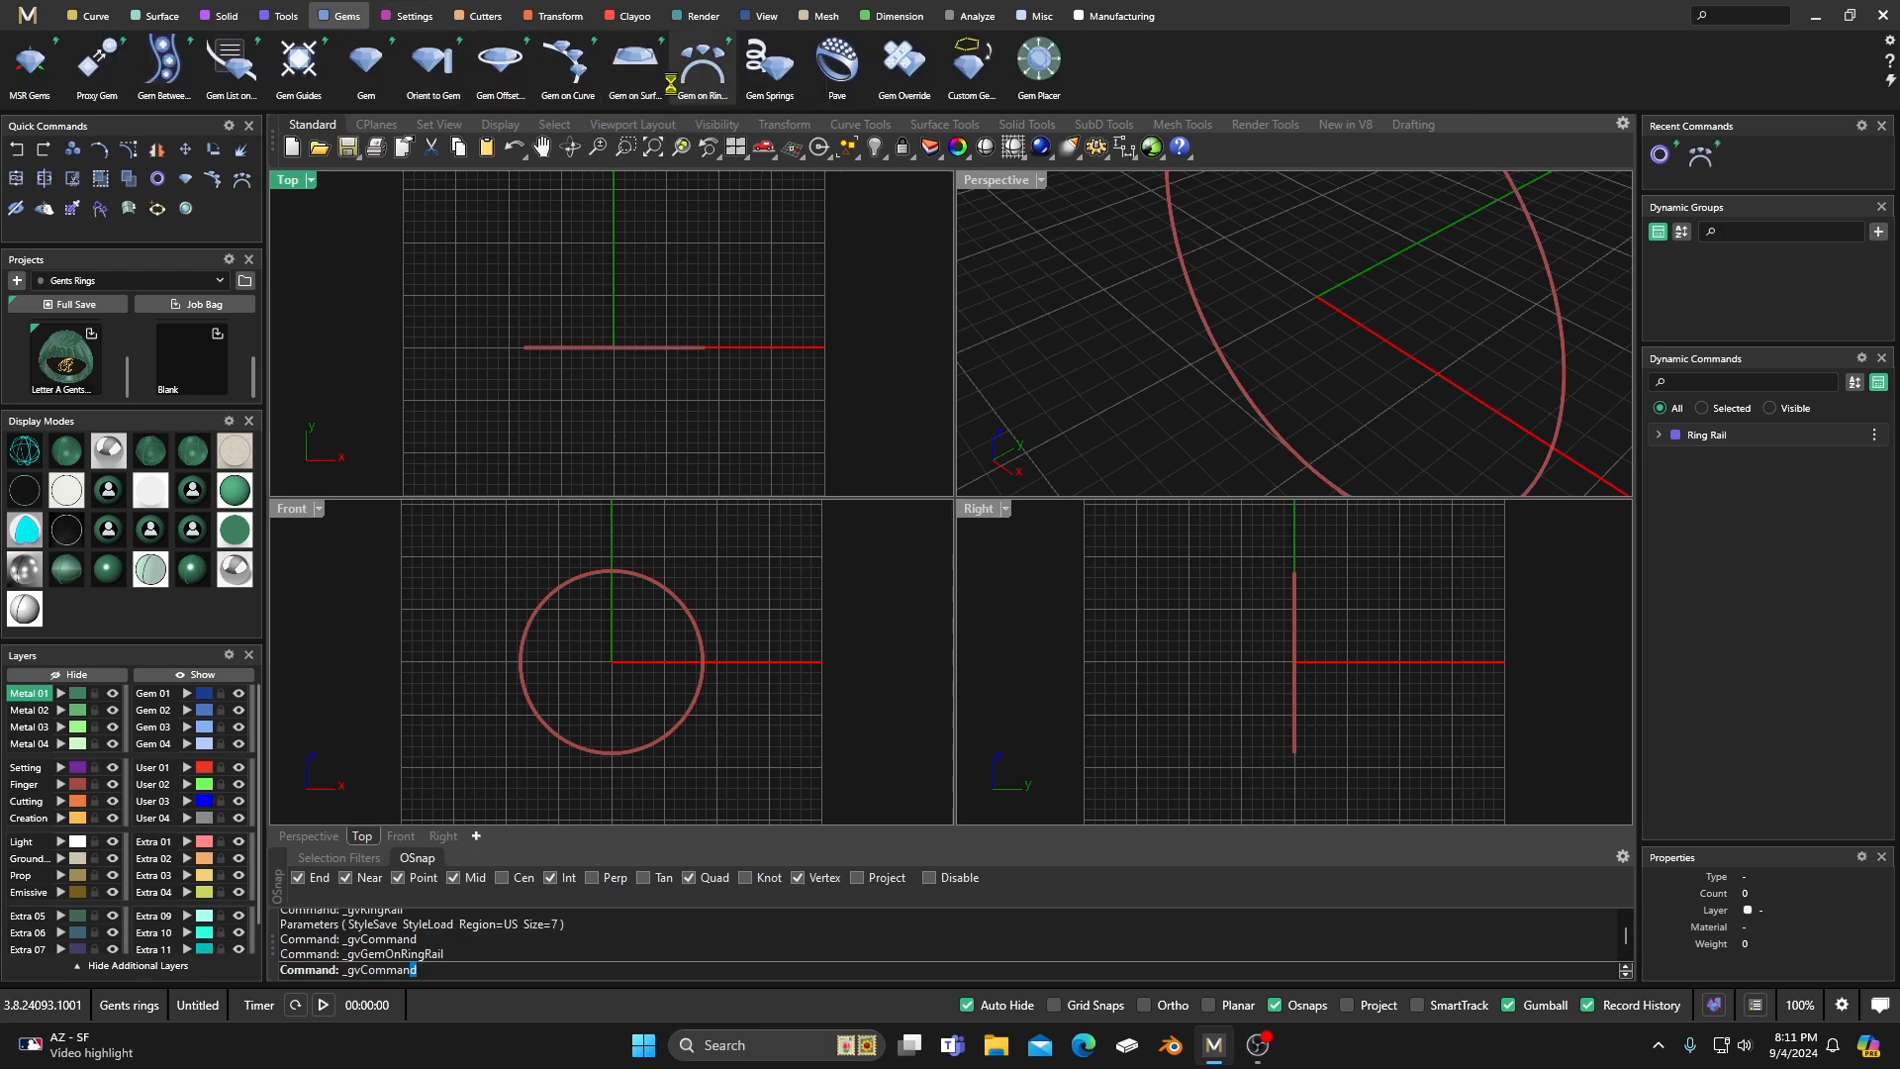
right_drag(697, 564, 700, 628)
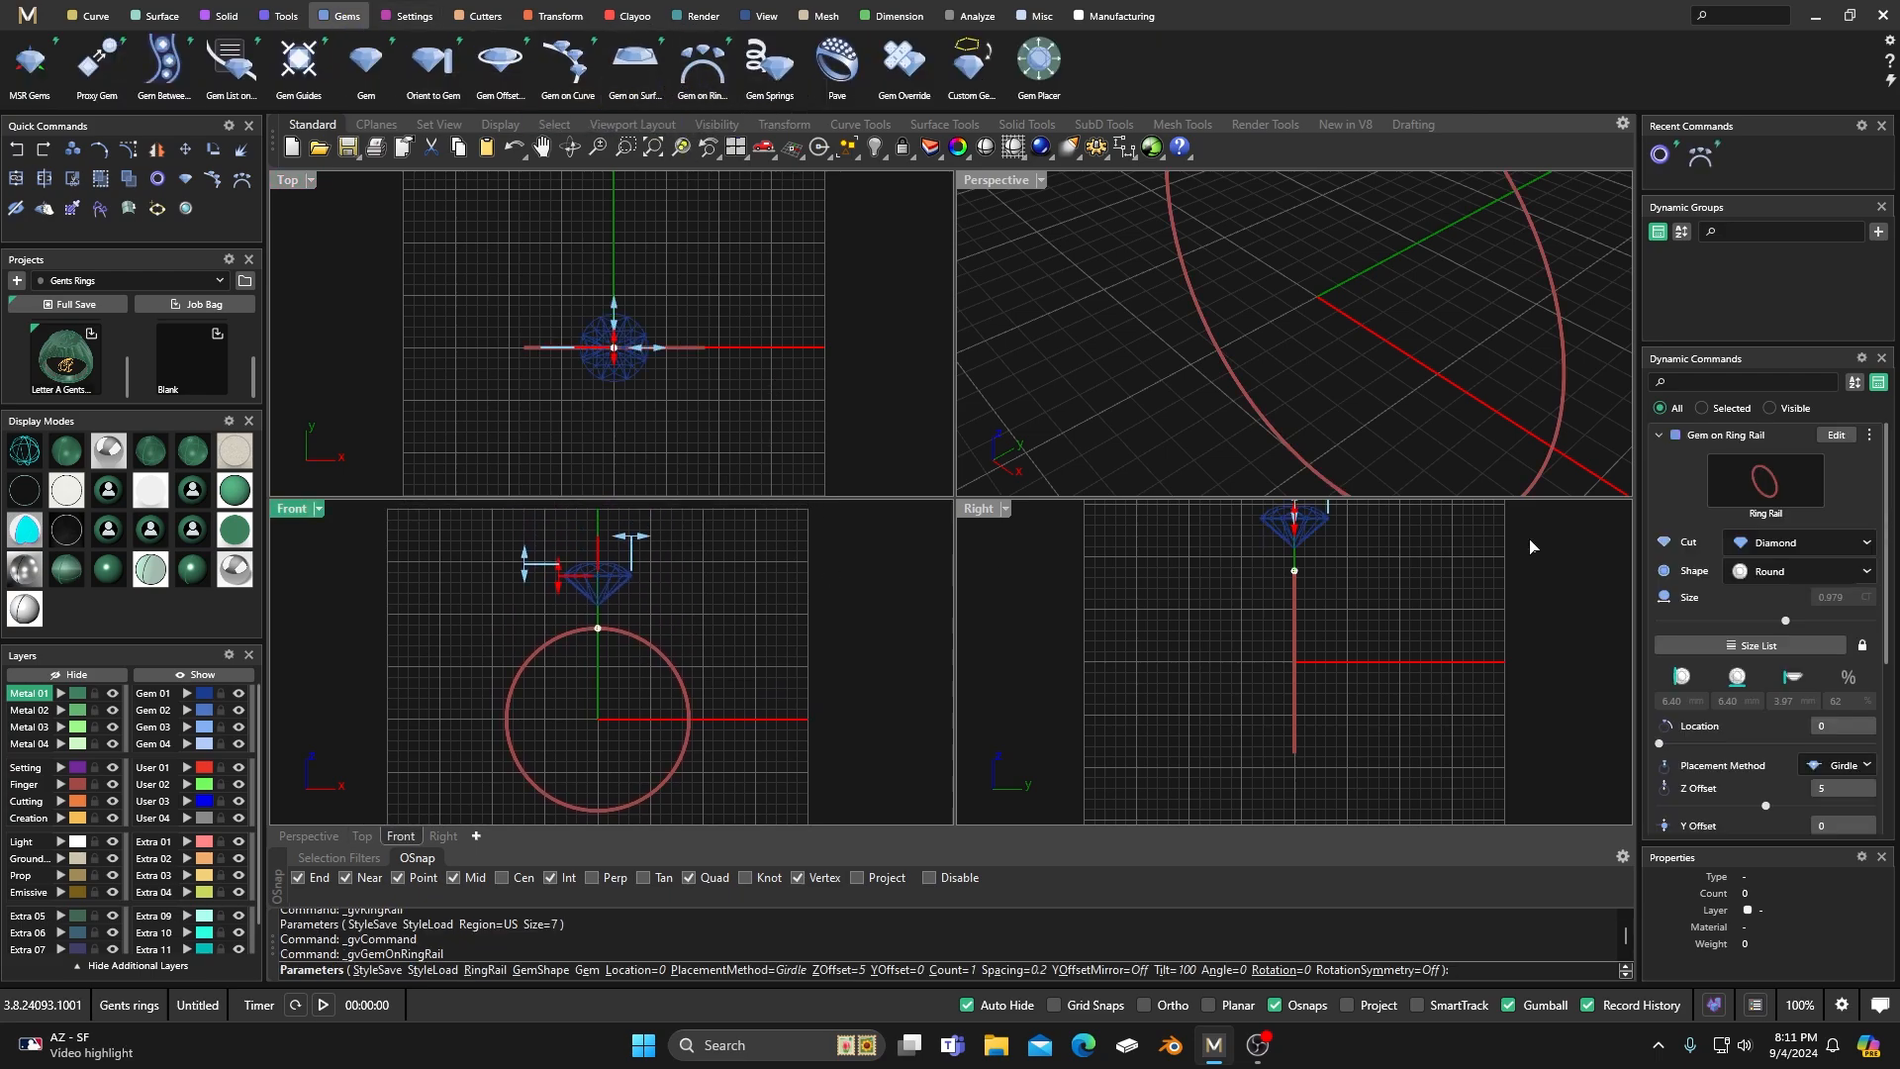
click(1865, 574)
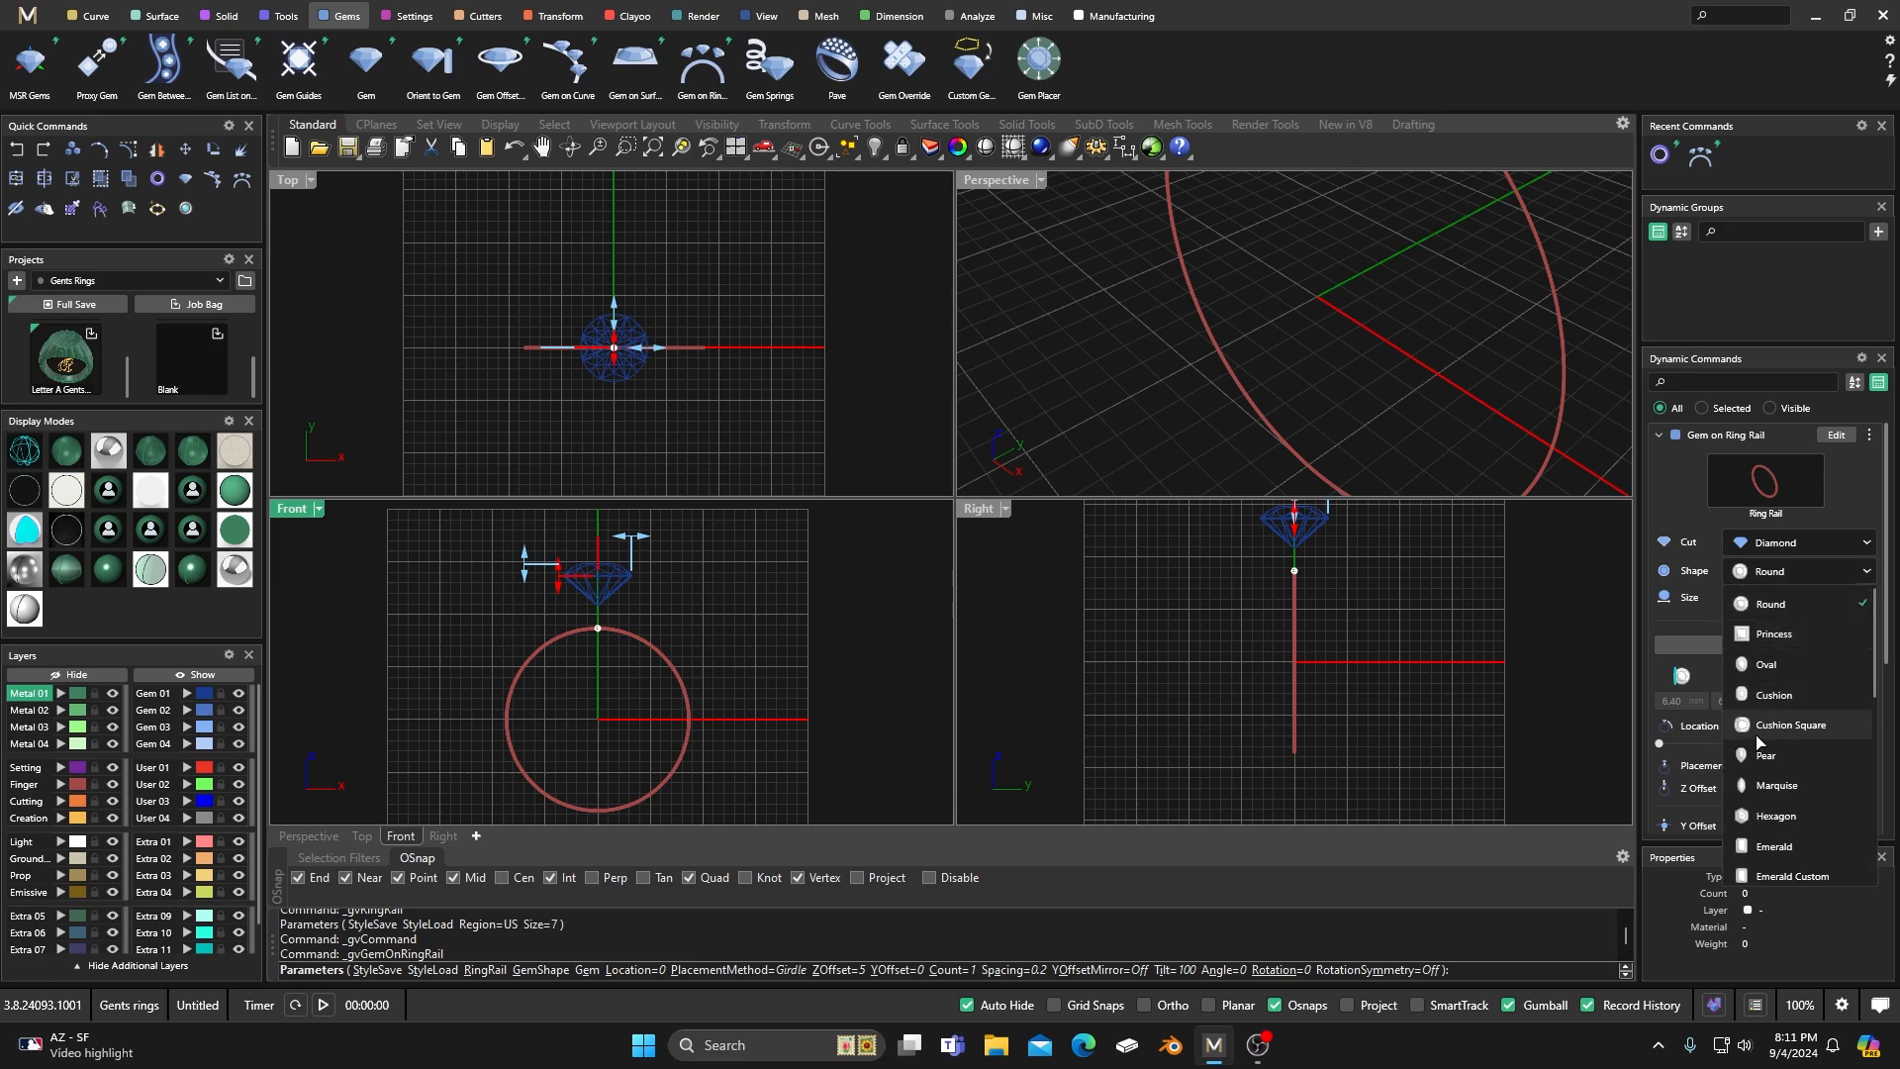
click(1768, 848)
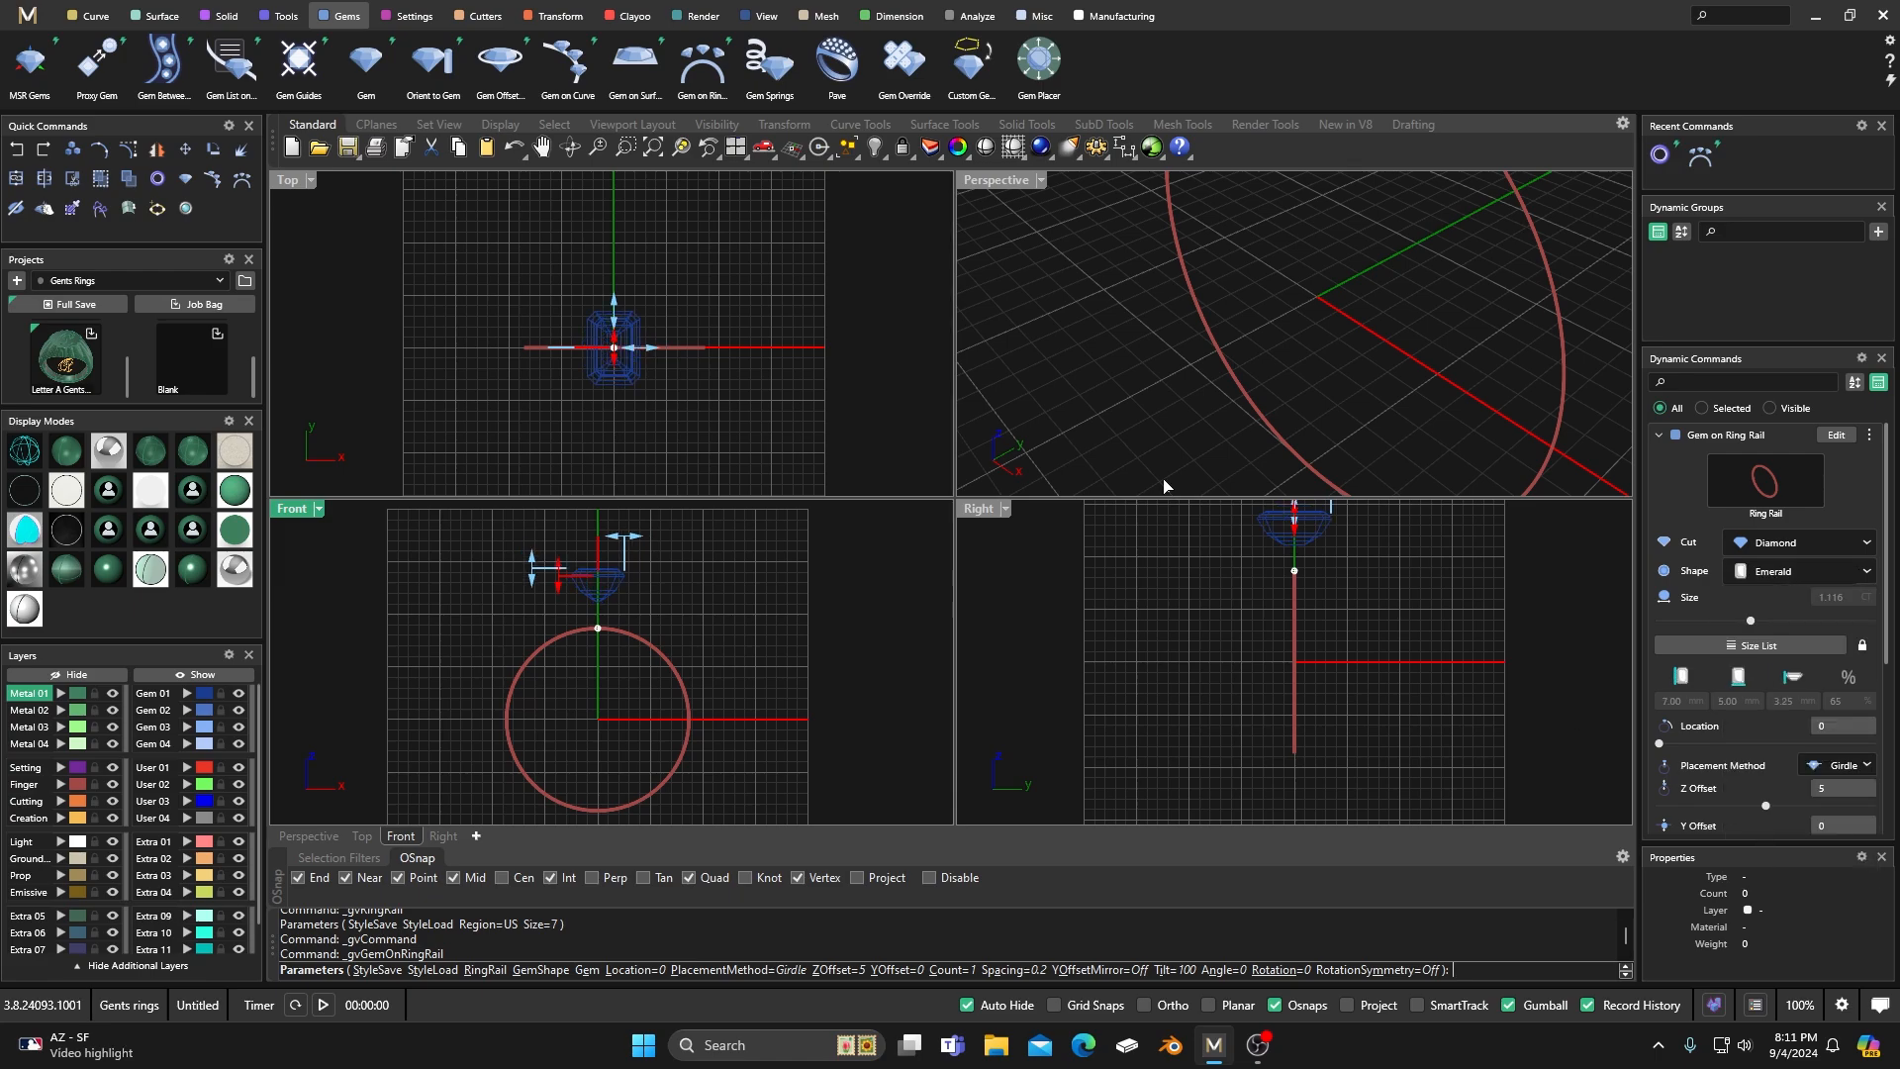
right_click(697, 269)
scroll(621, 336, up, 3)
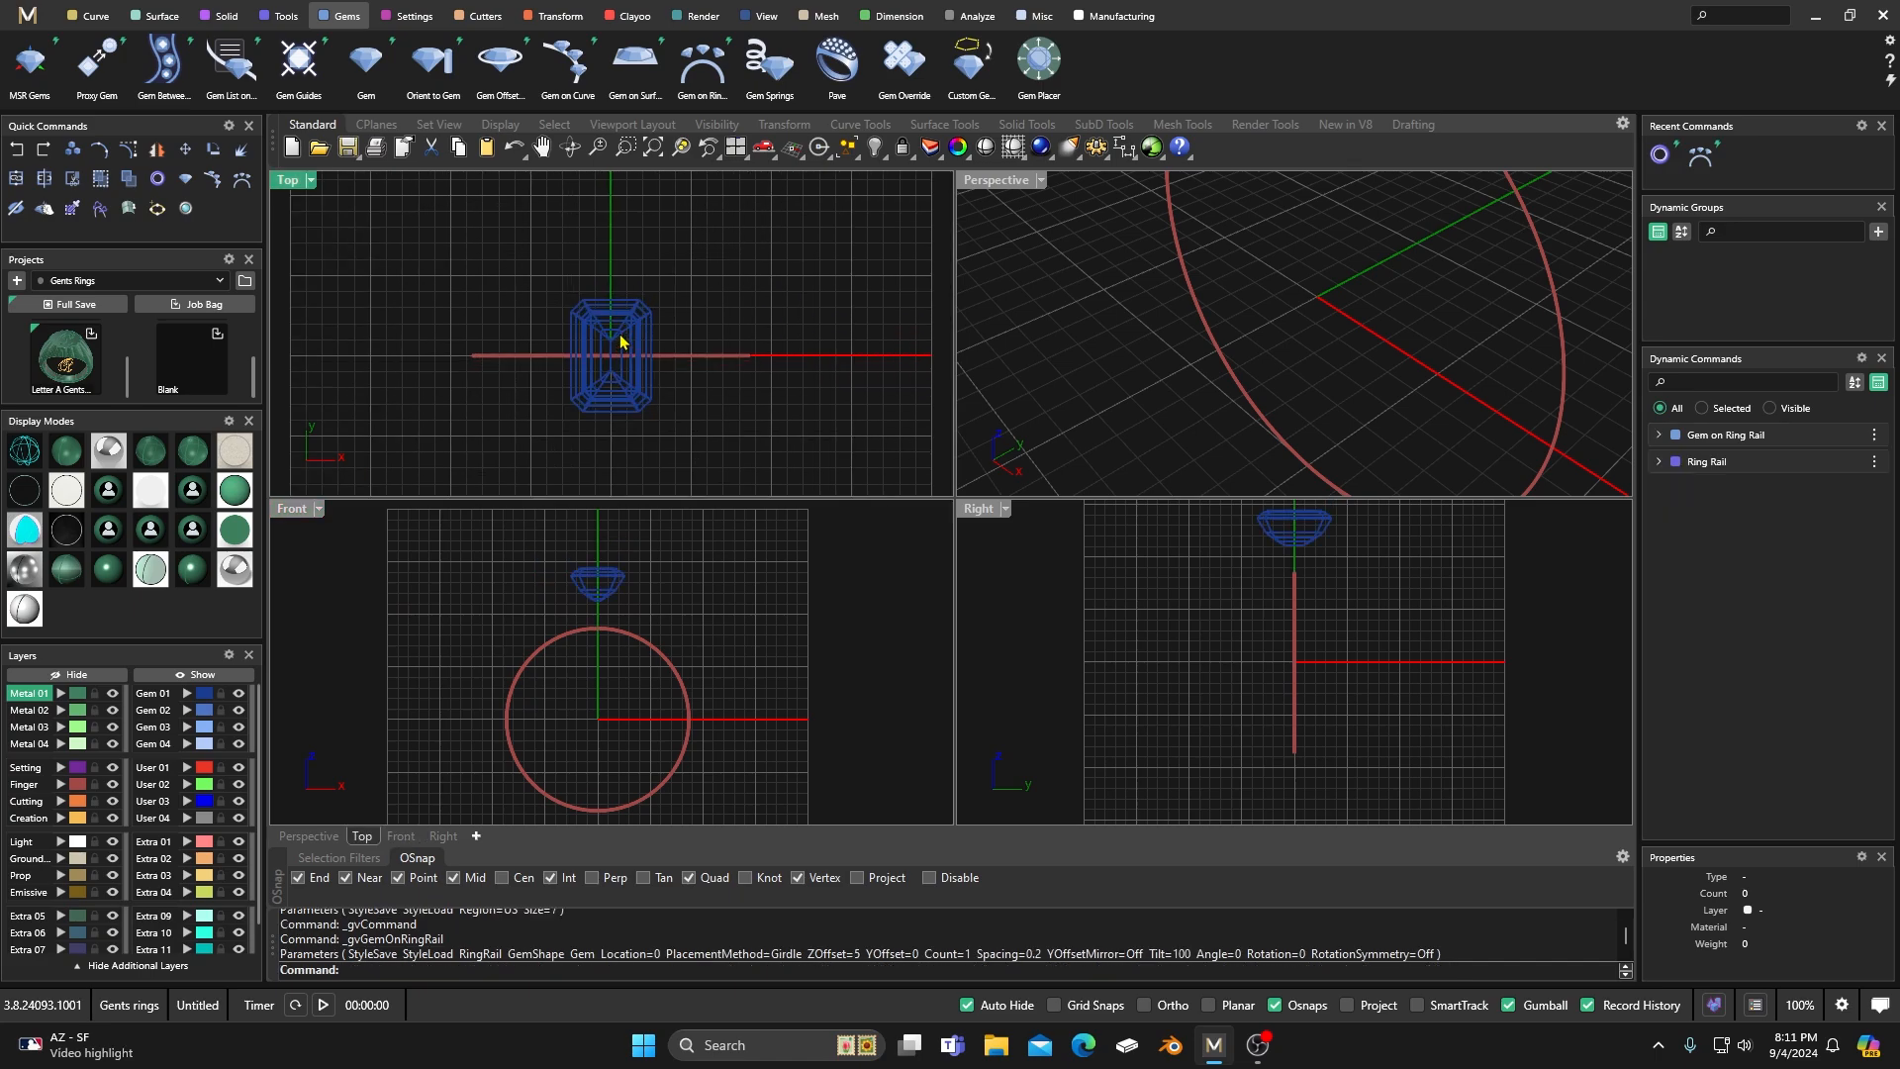
right_drag(608, 377, 594, 336)
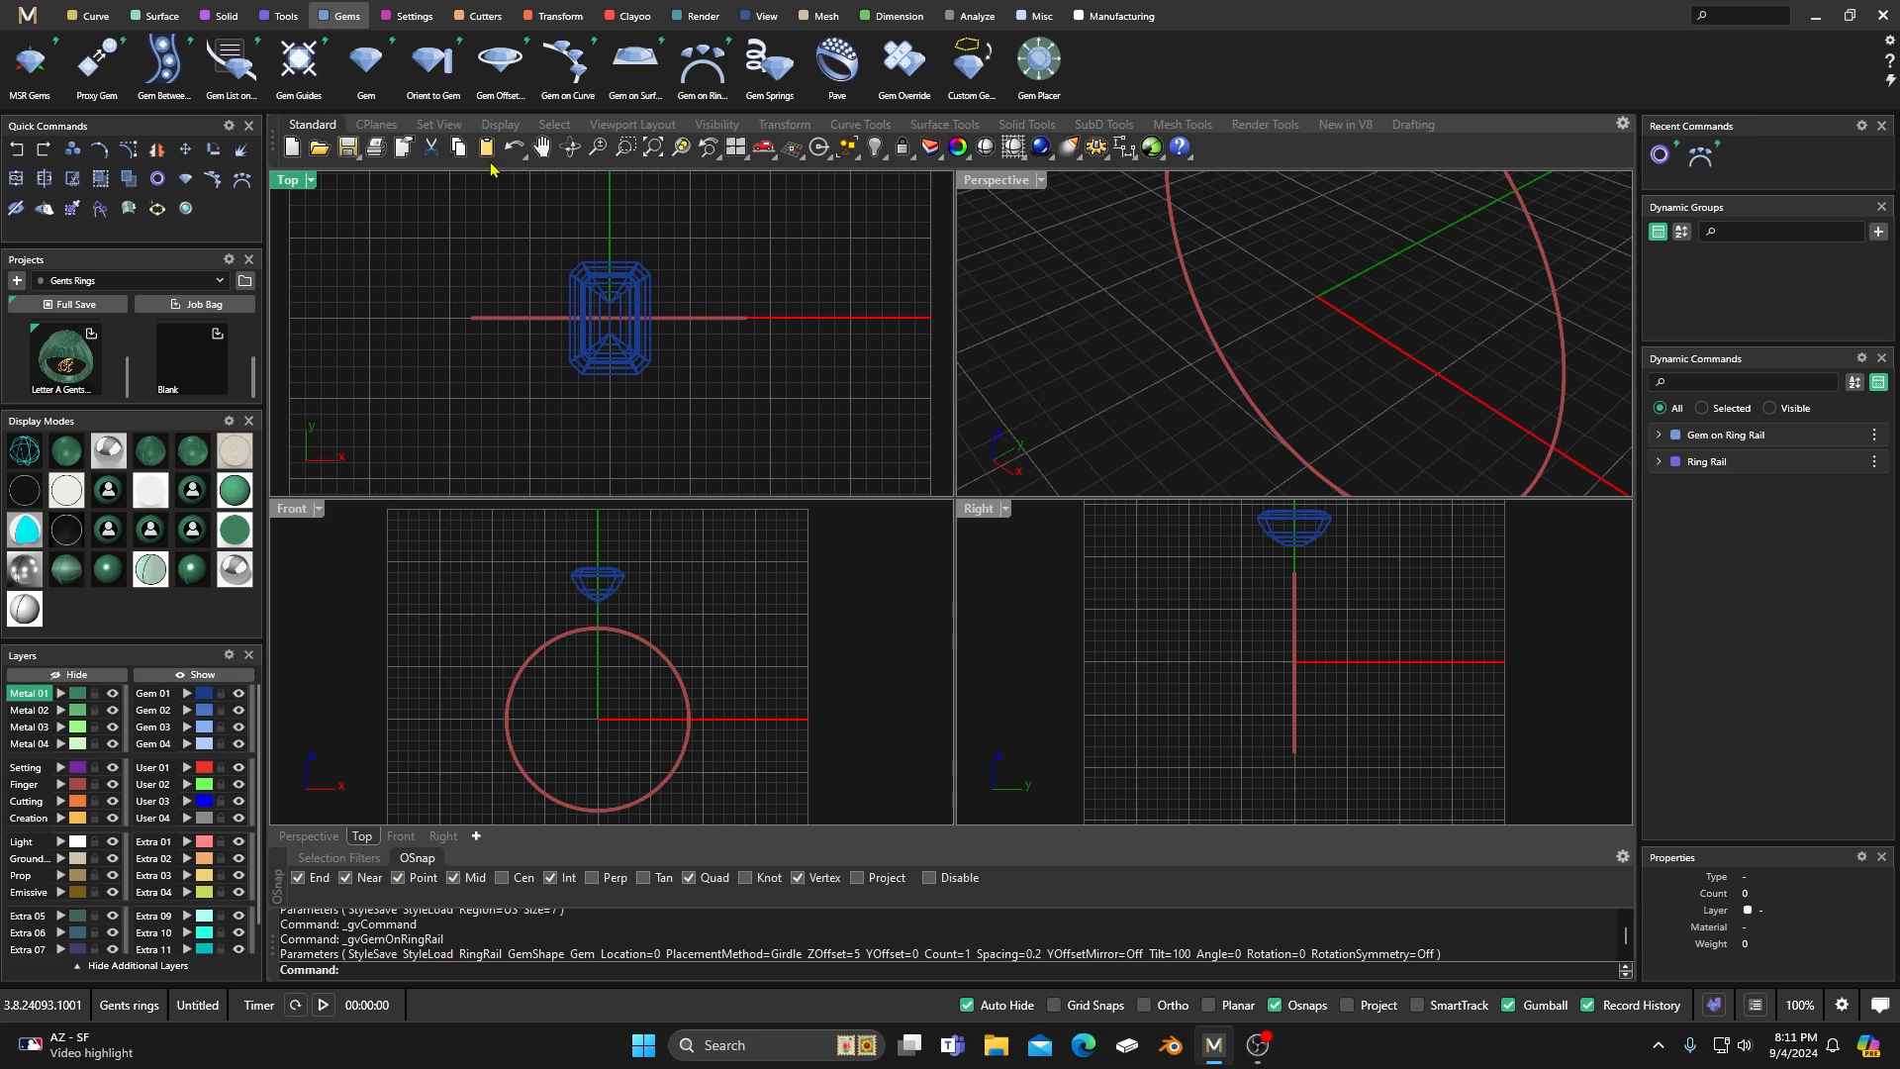
Create an Outside Ring Rail with 4.5 mm top thickness, 2 mm side thickness and 2 mm bottom thickness.
click(227, 17)
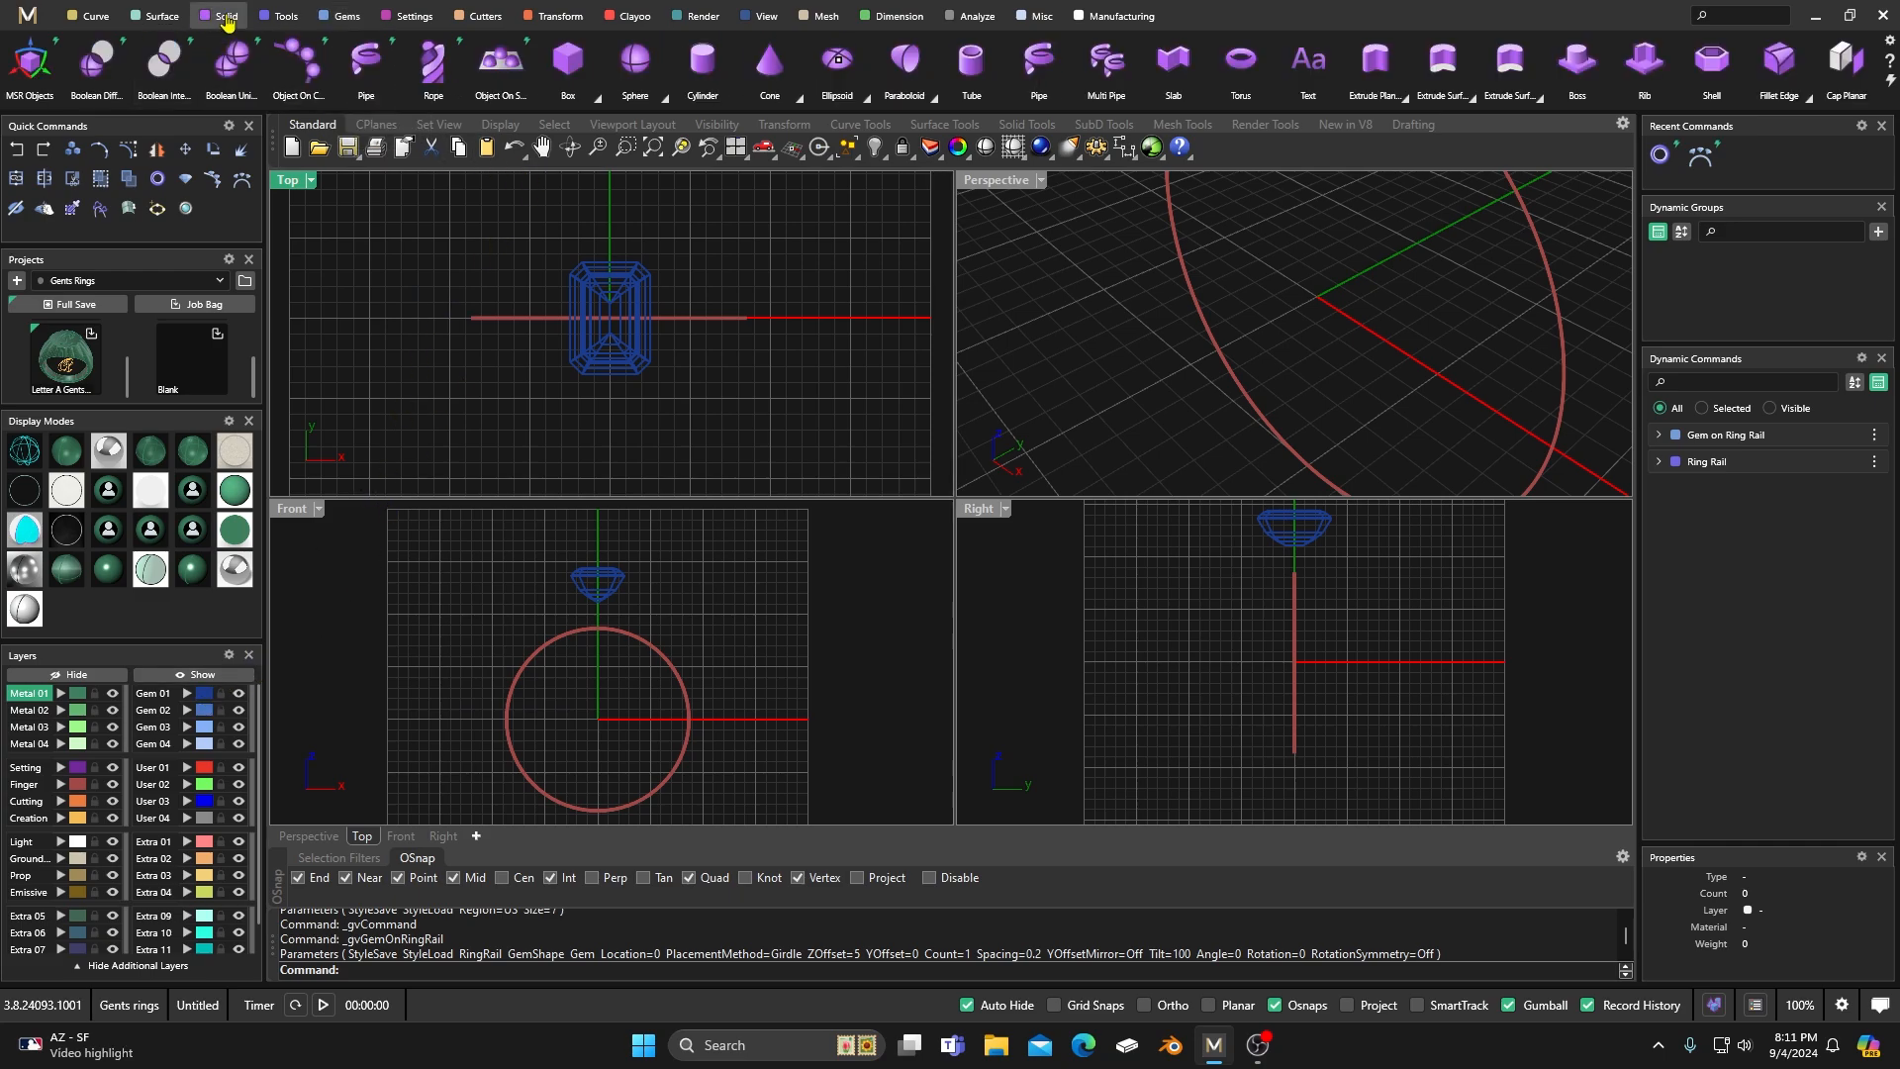
click(280, 16)
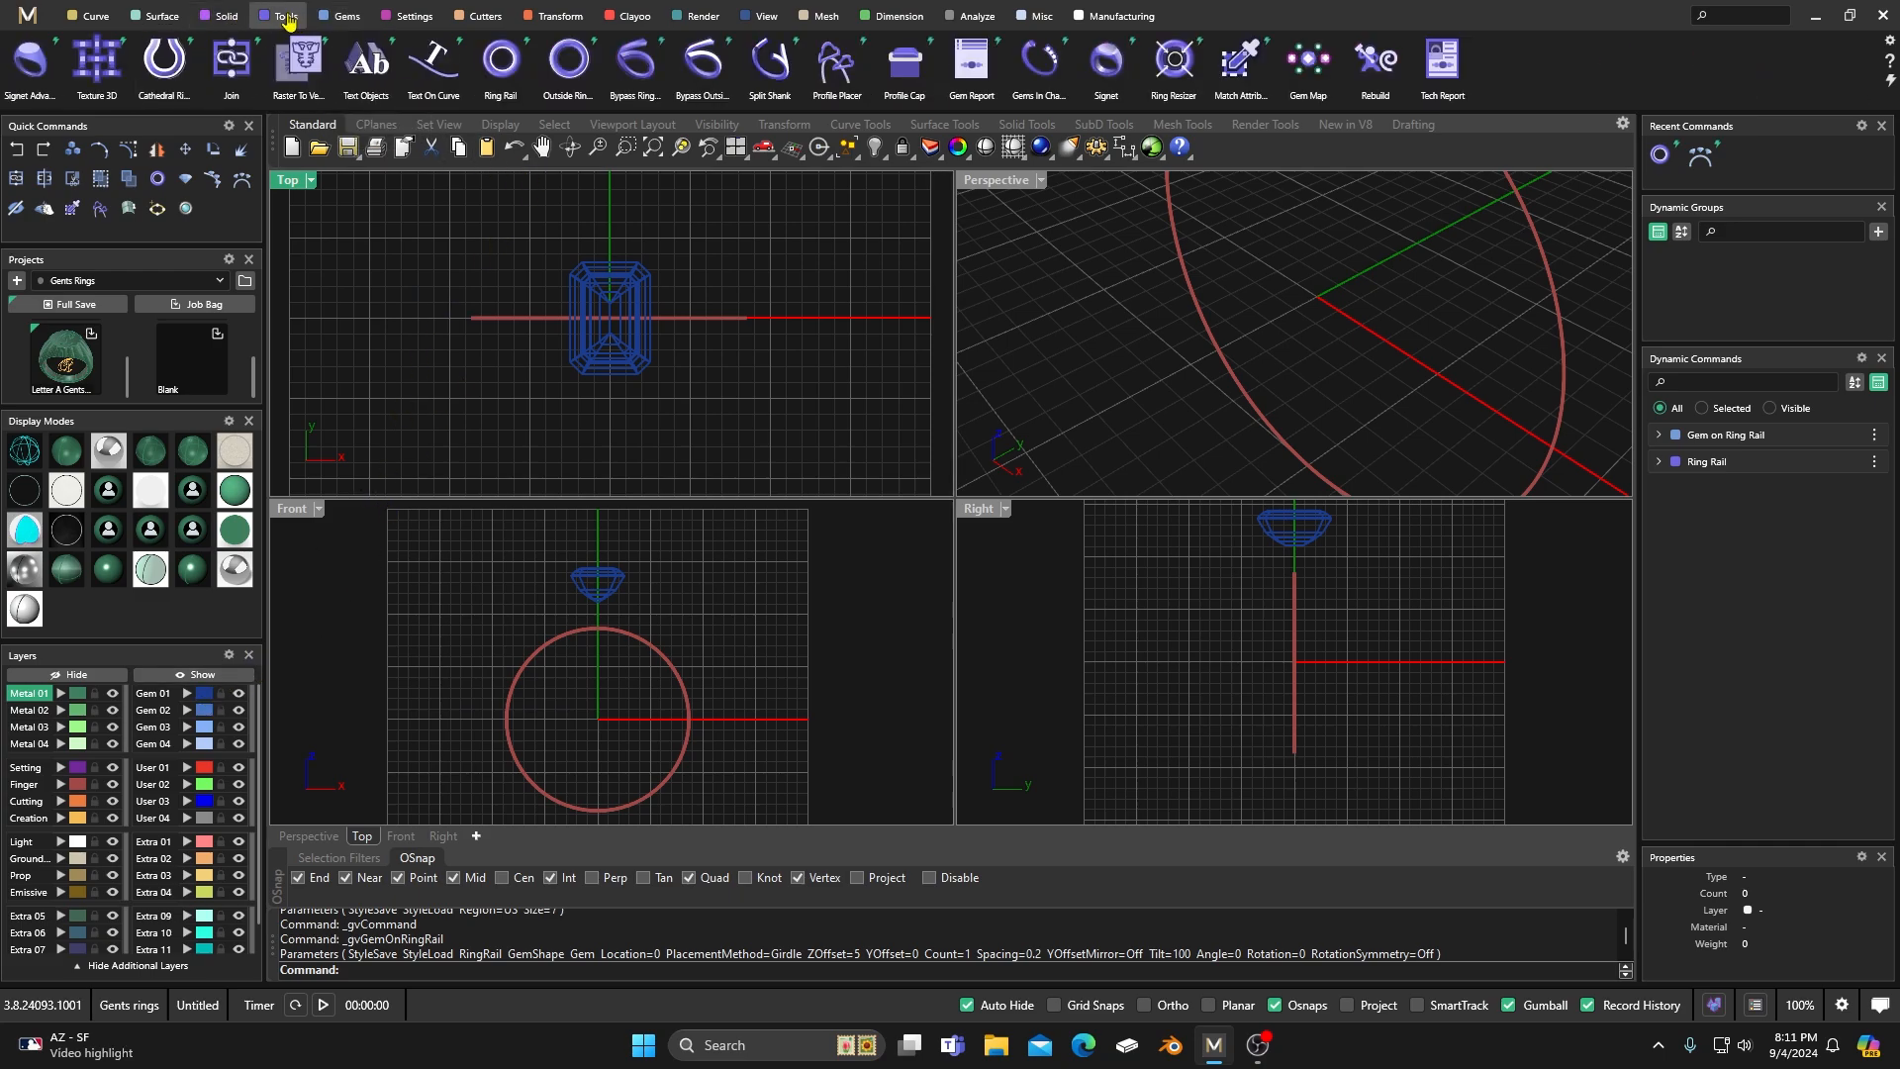
click(566, 68)
mouse_move(638, 618)
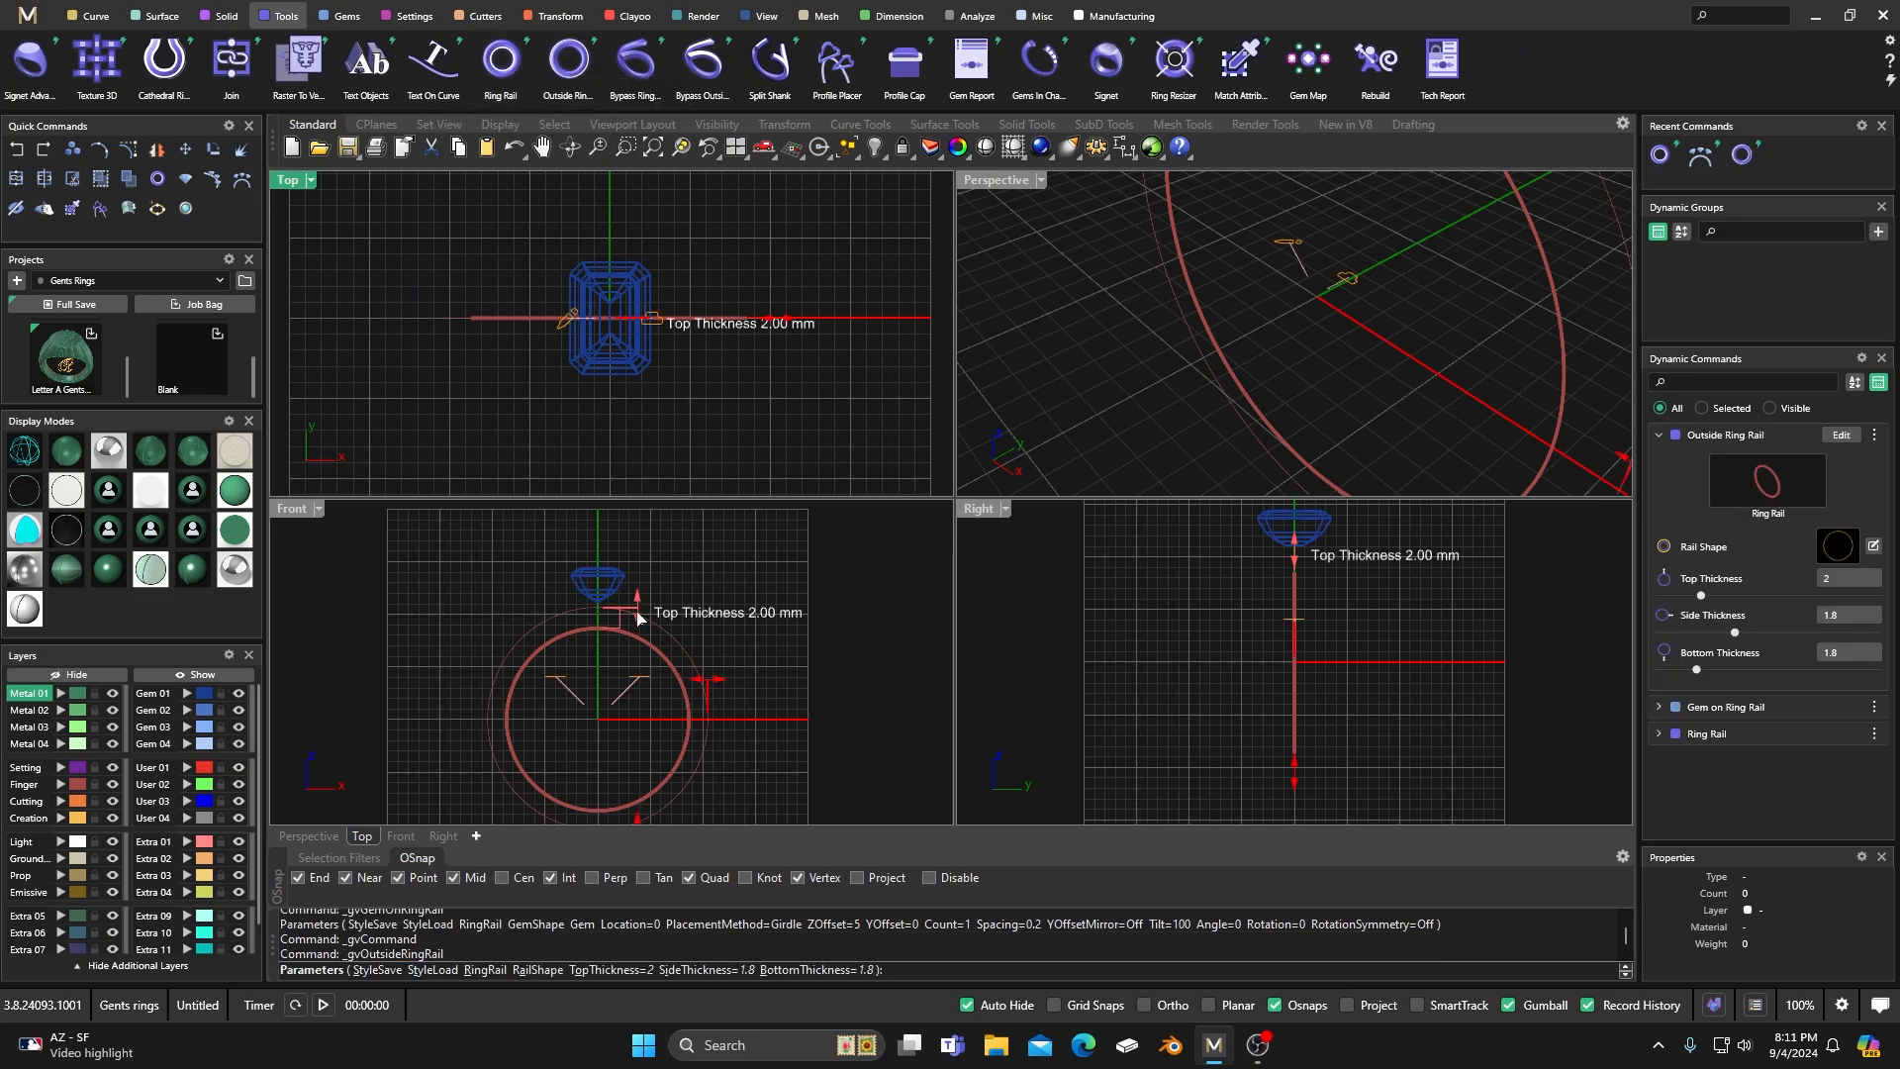
drag(639, 615, 641, 586)
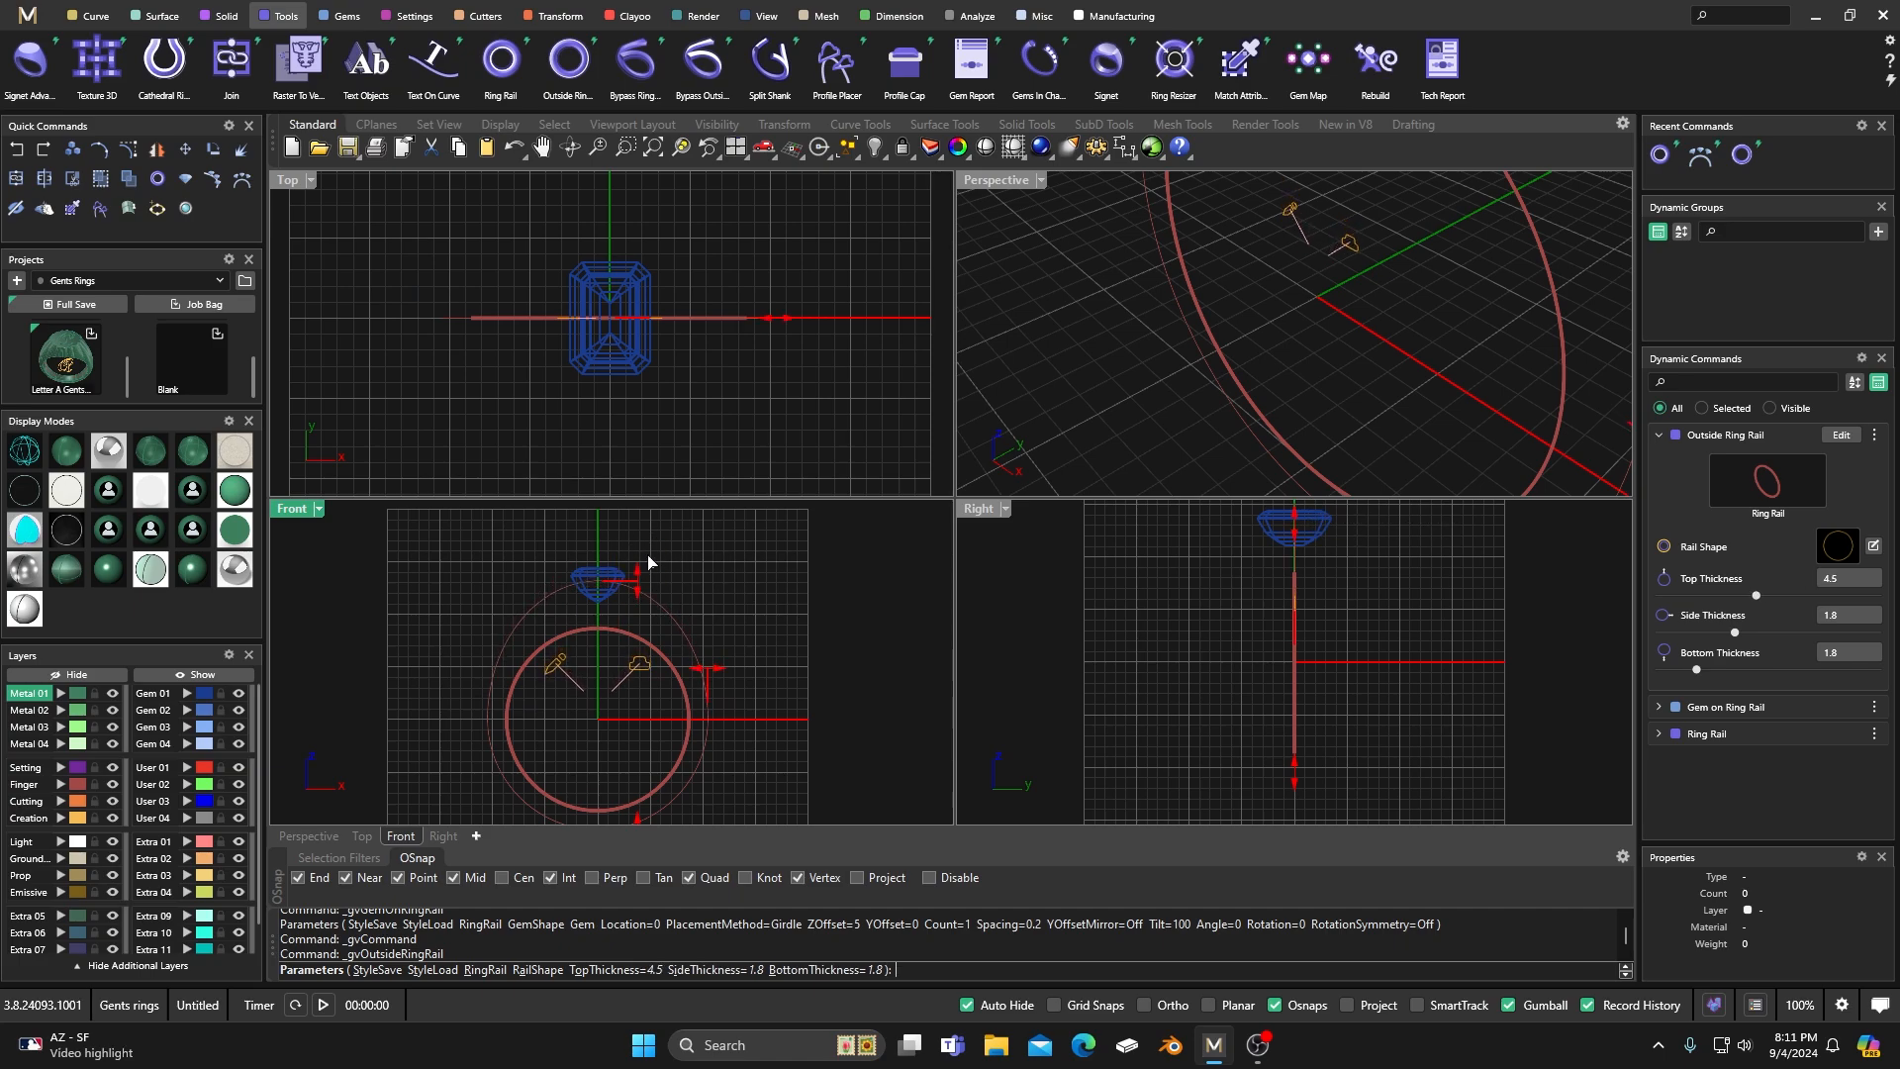
scroll(668, 566, down, 2)
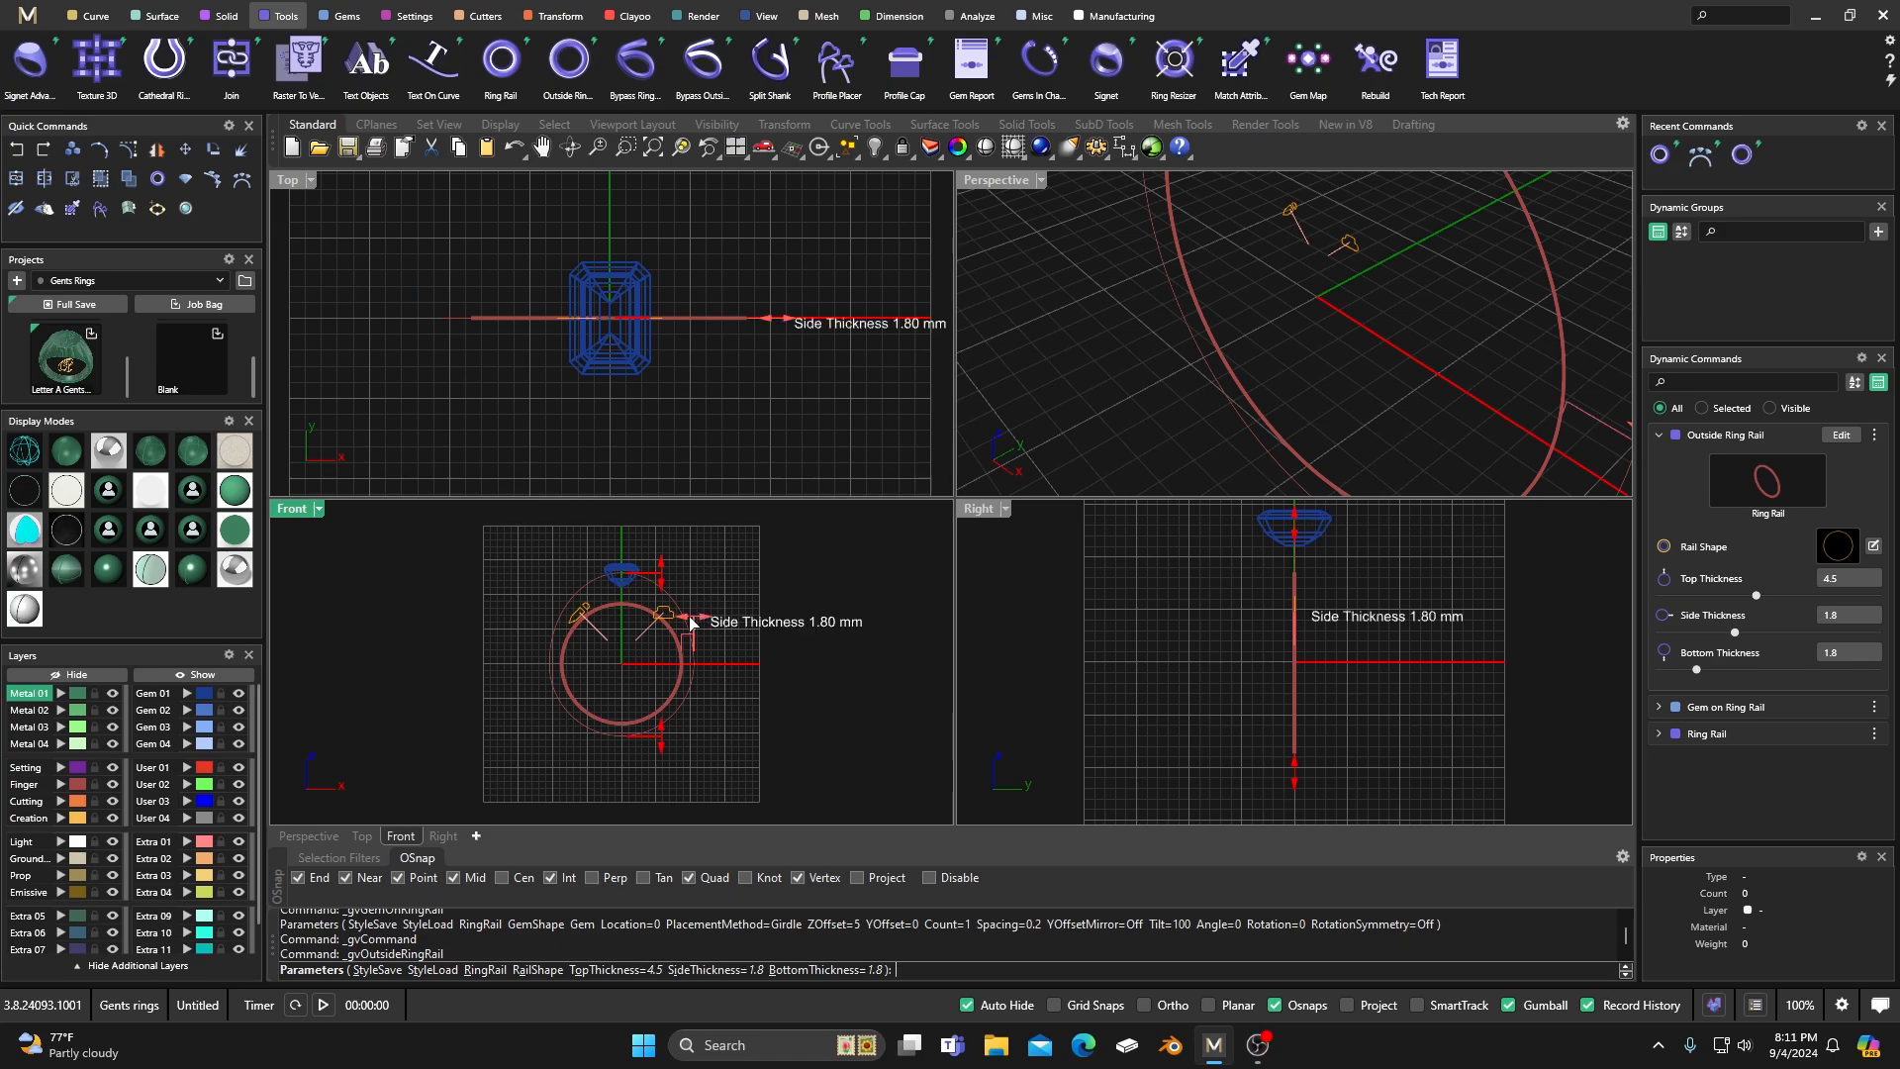
drag(693, 621, 696, 625)
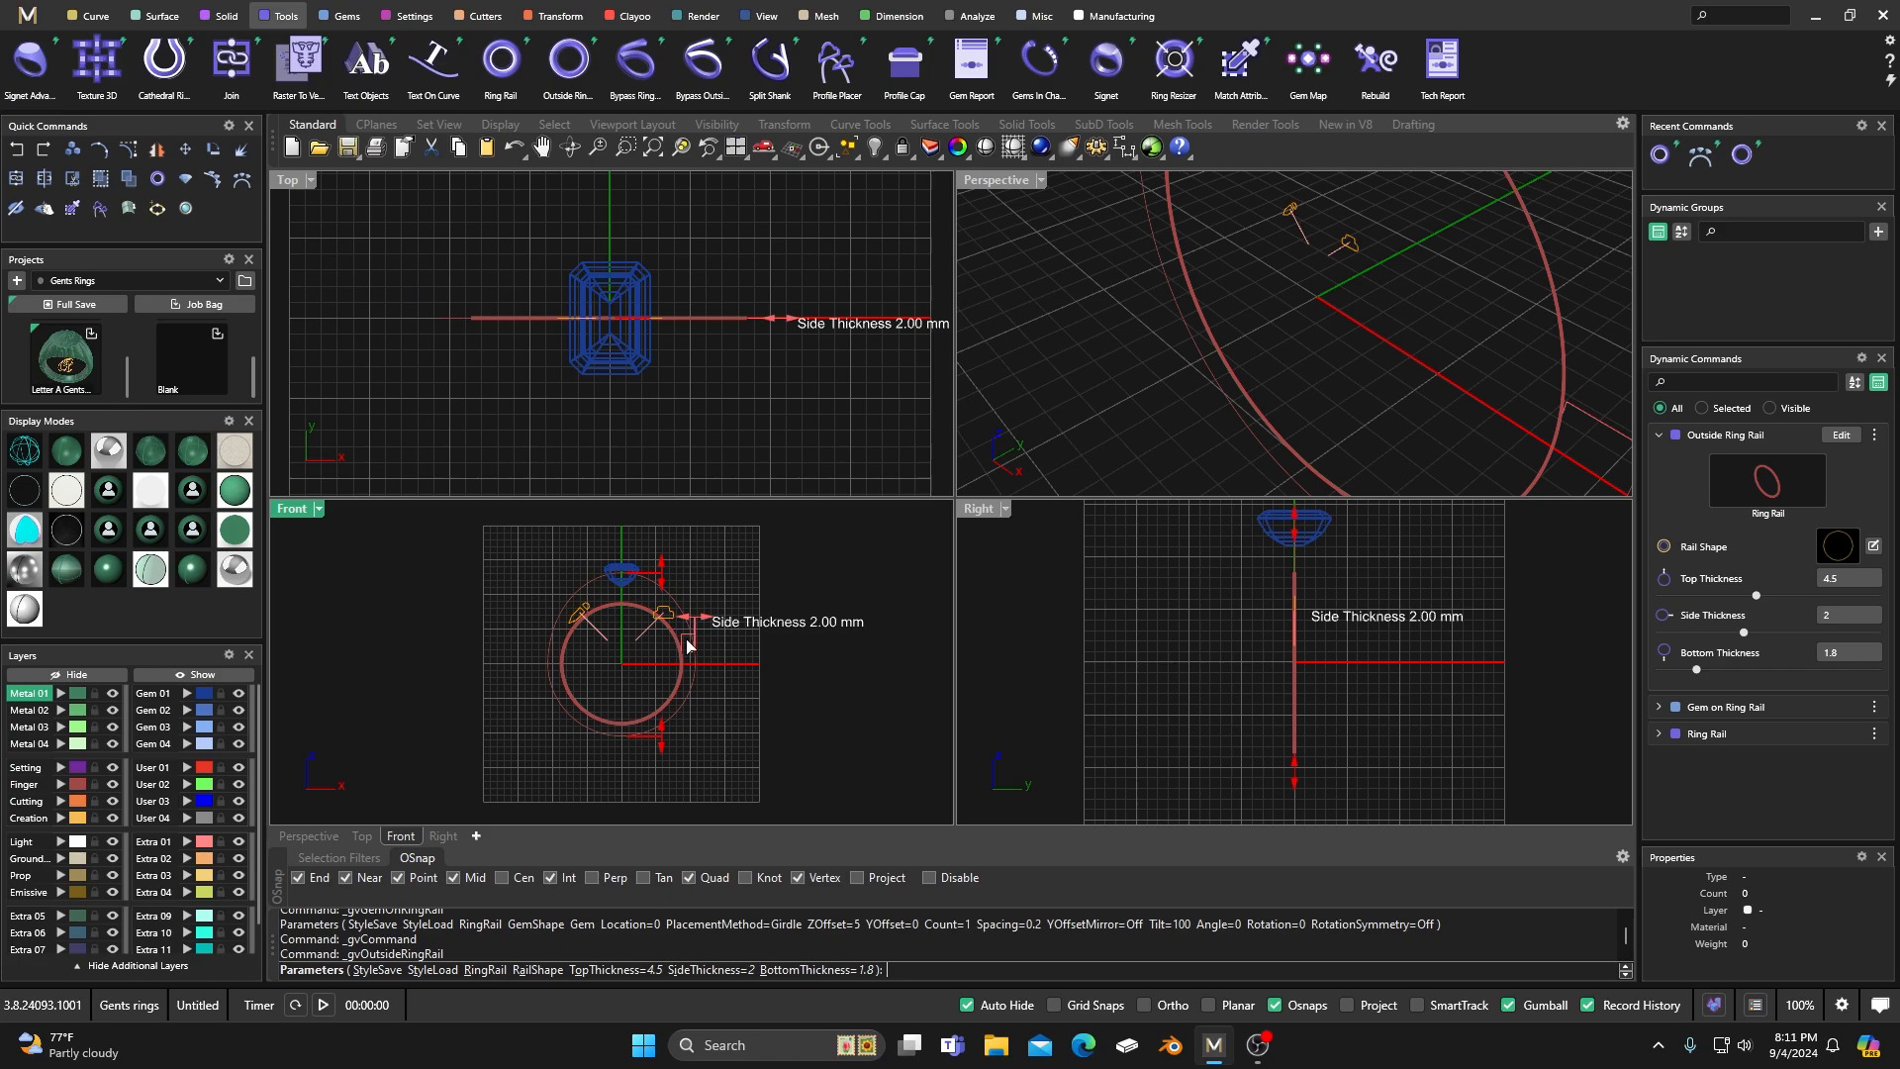
drag(663, 744, 664, 749)
key(Return)
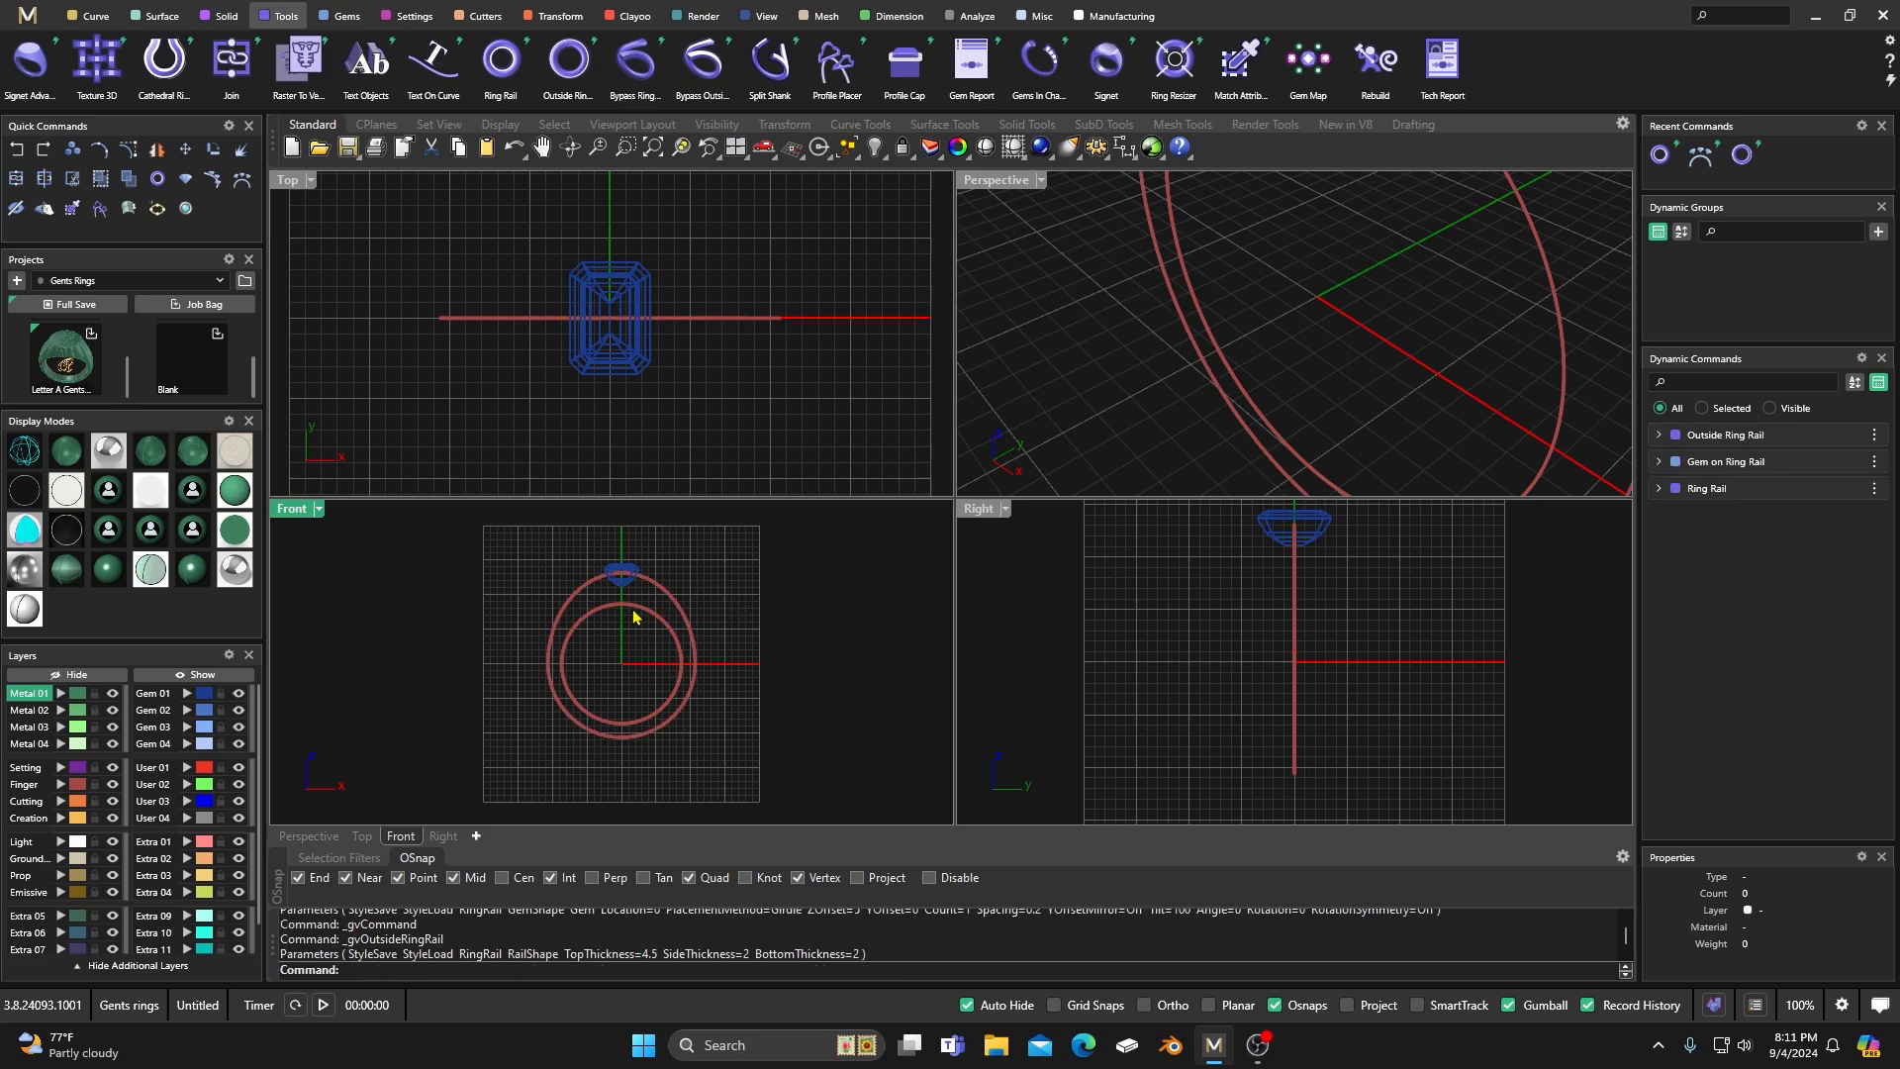
Preview the gem and ring rails in a shaded display mode, and return to the wireframe display.
mouse_move(1732, 503)
click(65, 569)
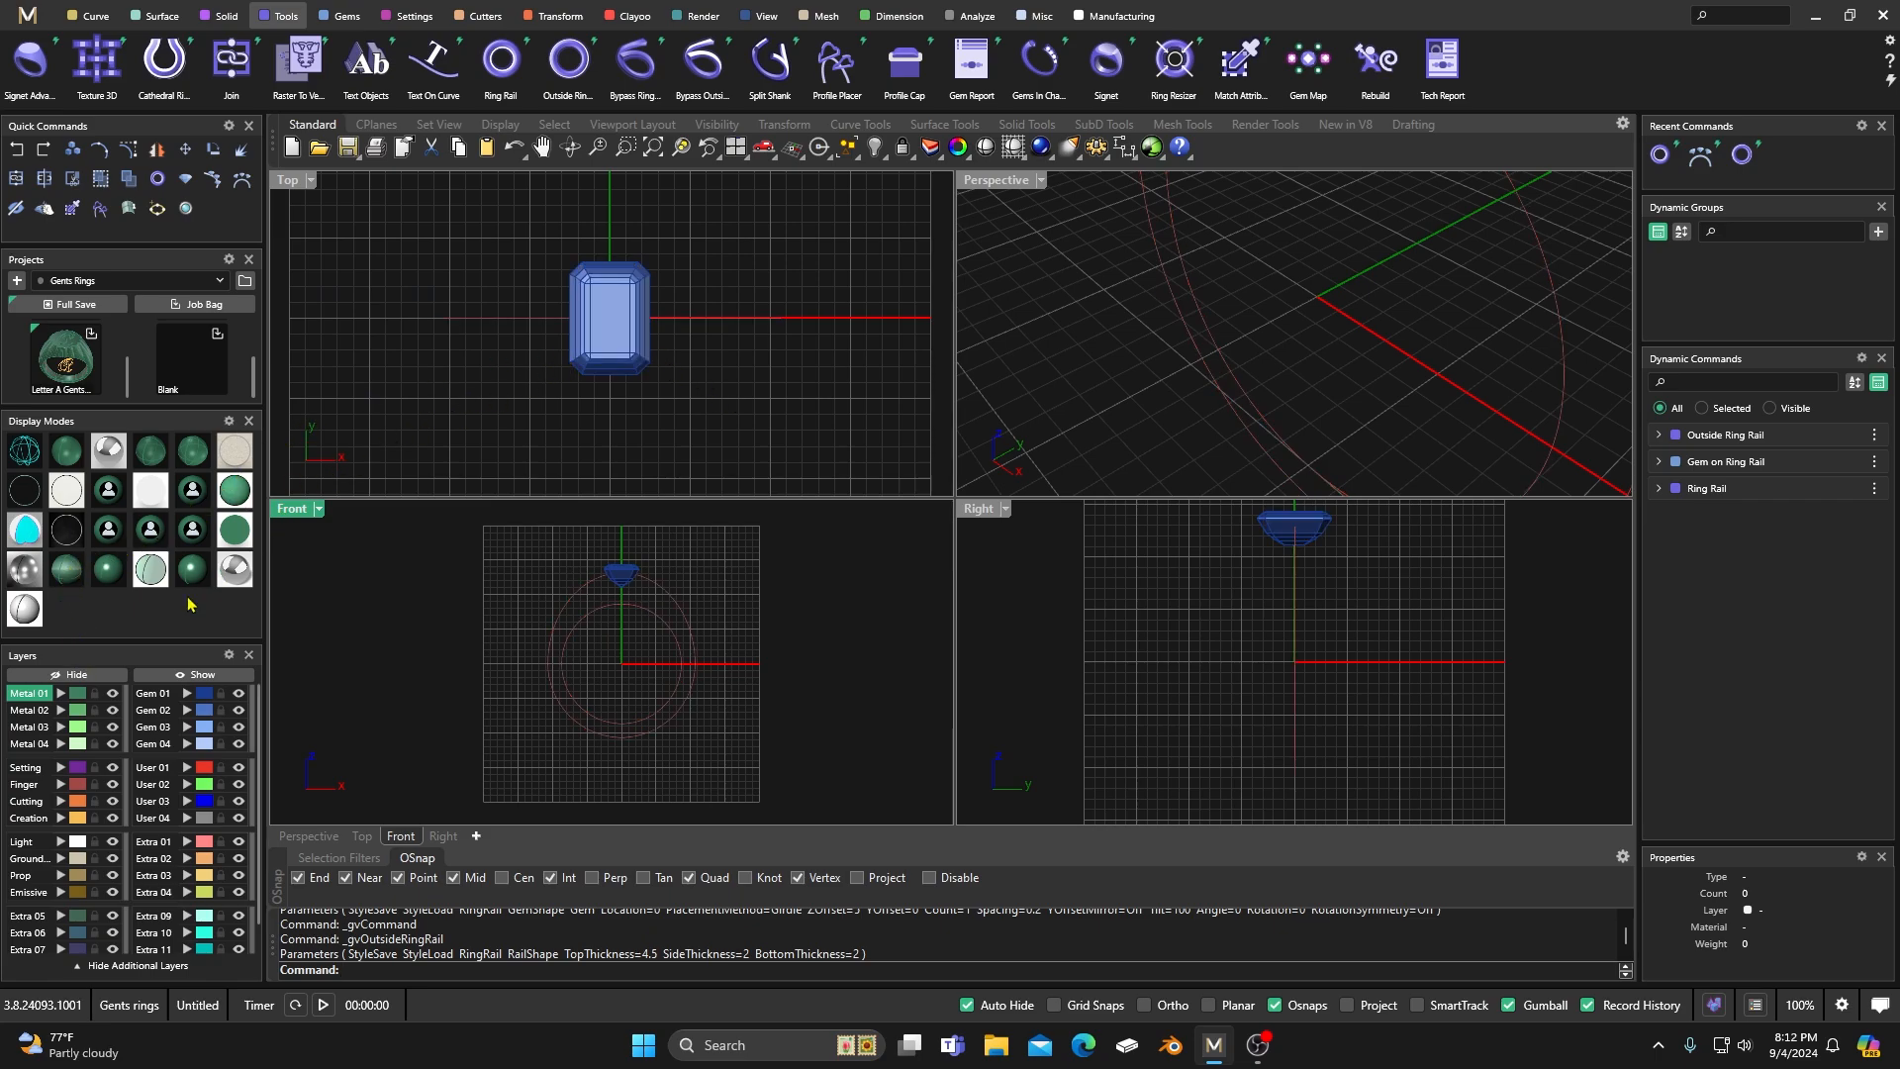
click(14, 454)
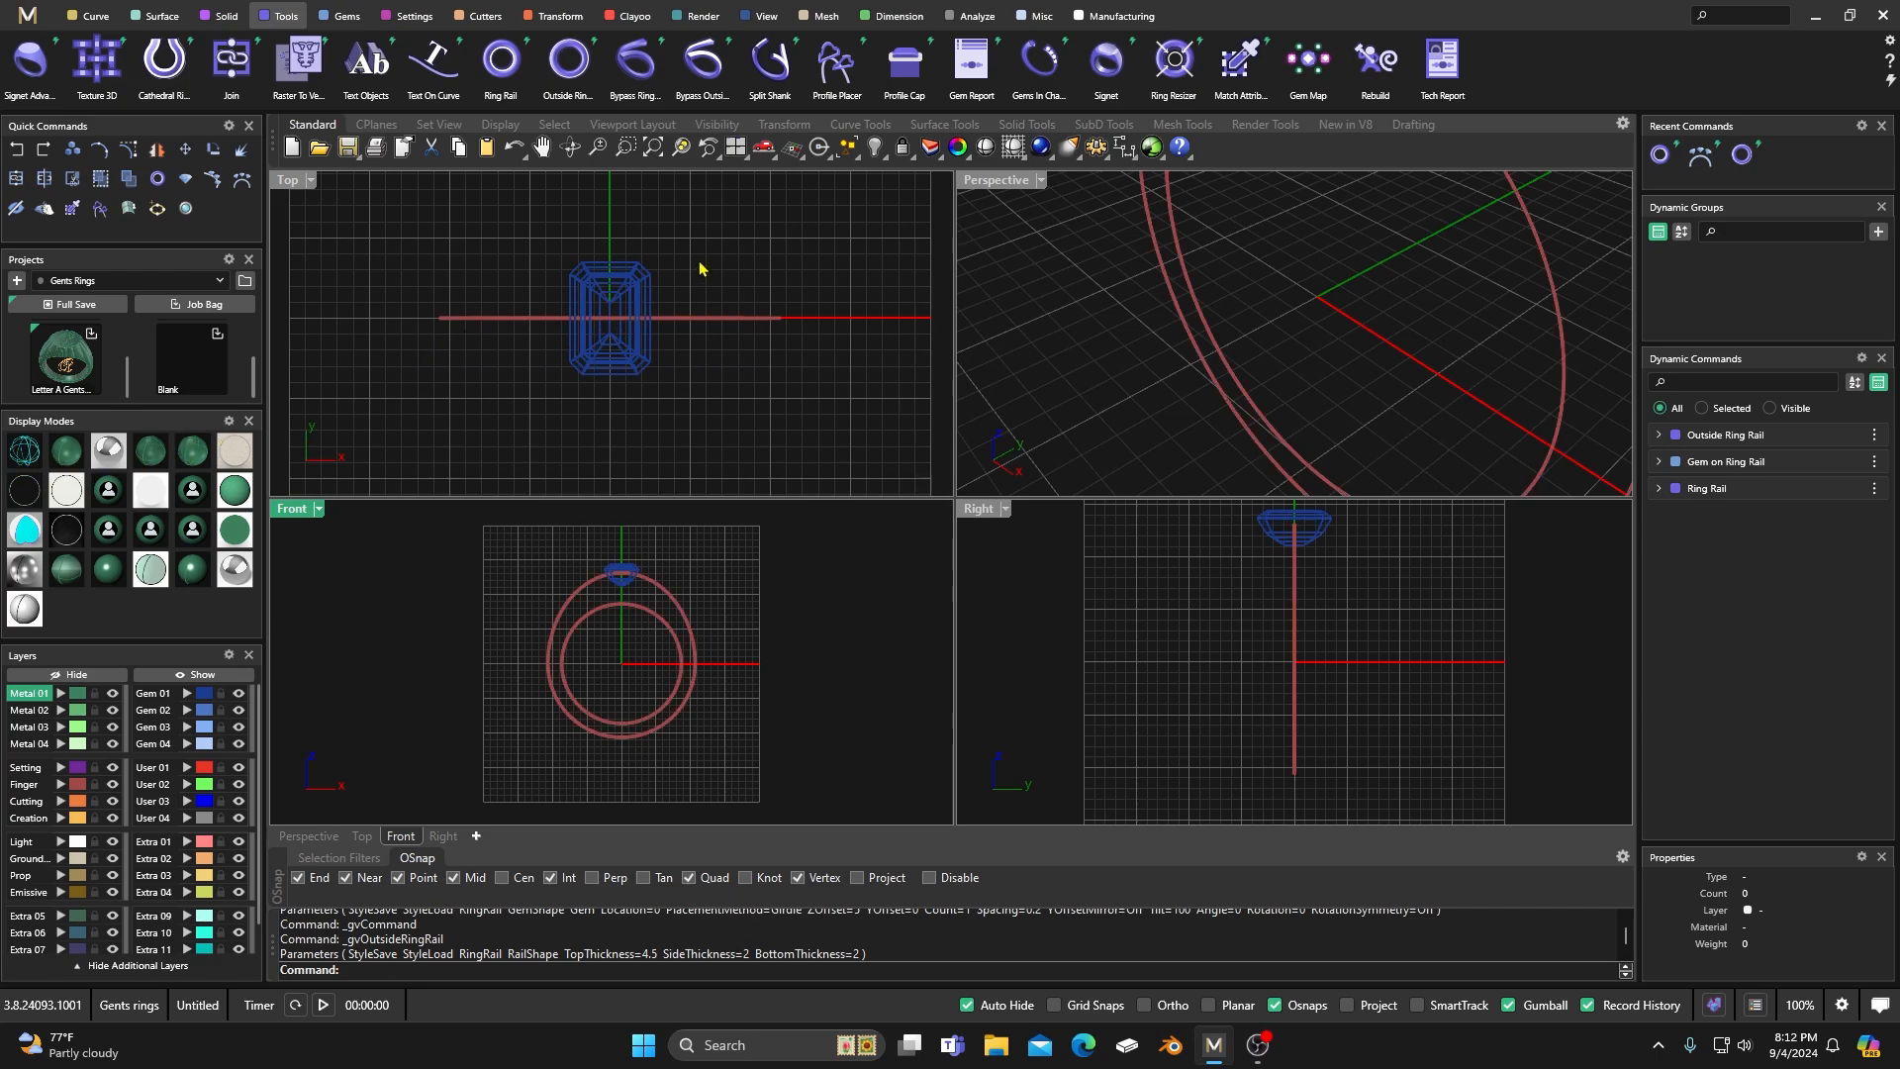
On the Creation layer, draw a both-sides line in the top view beside the gem, centred on the rail and extending about 2.7 mm each way.
click(94, 18)
mouse_move(1168, 75)
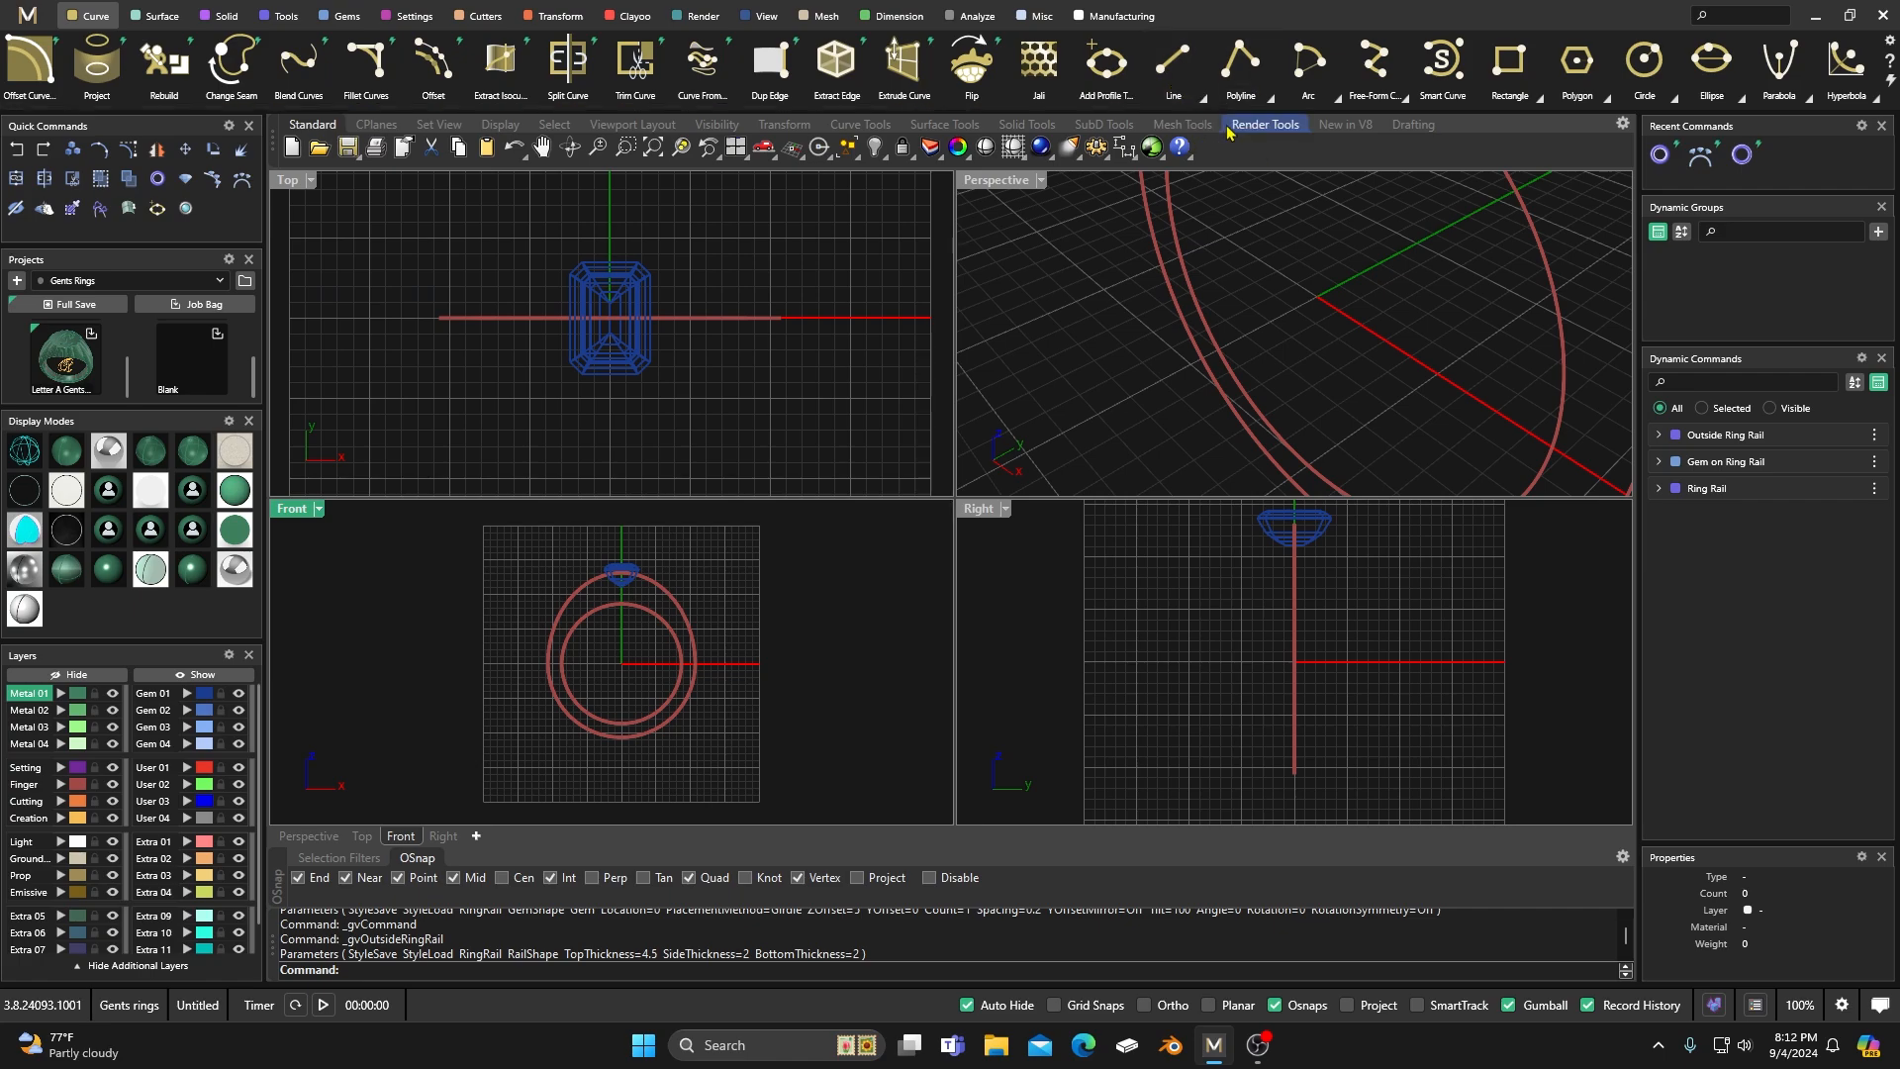
click(1267, 139)
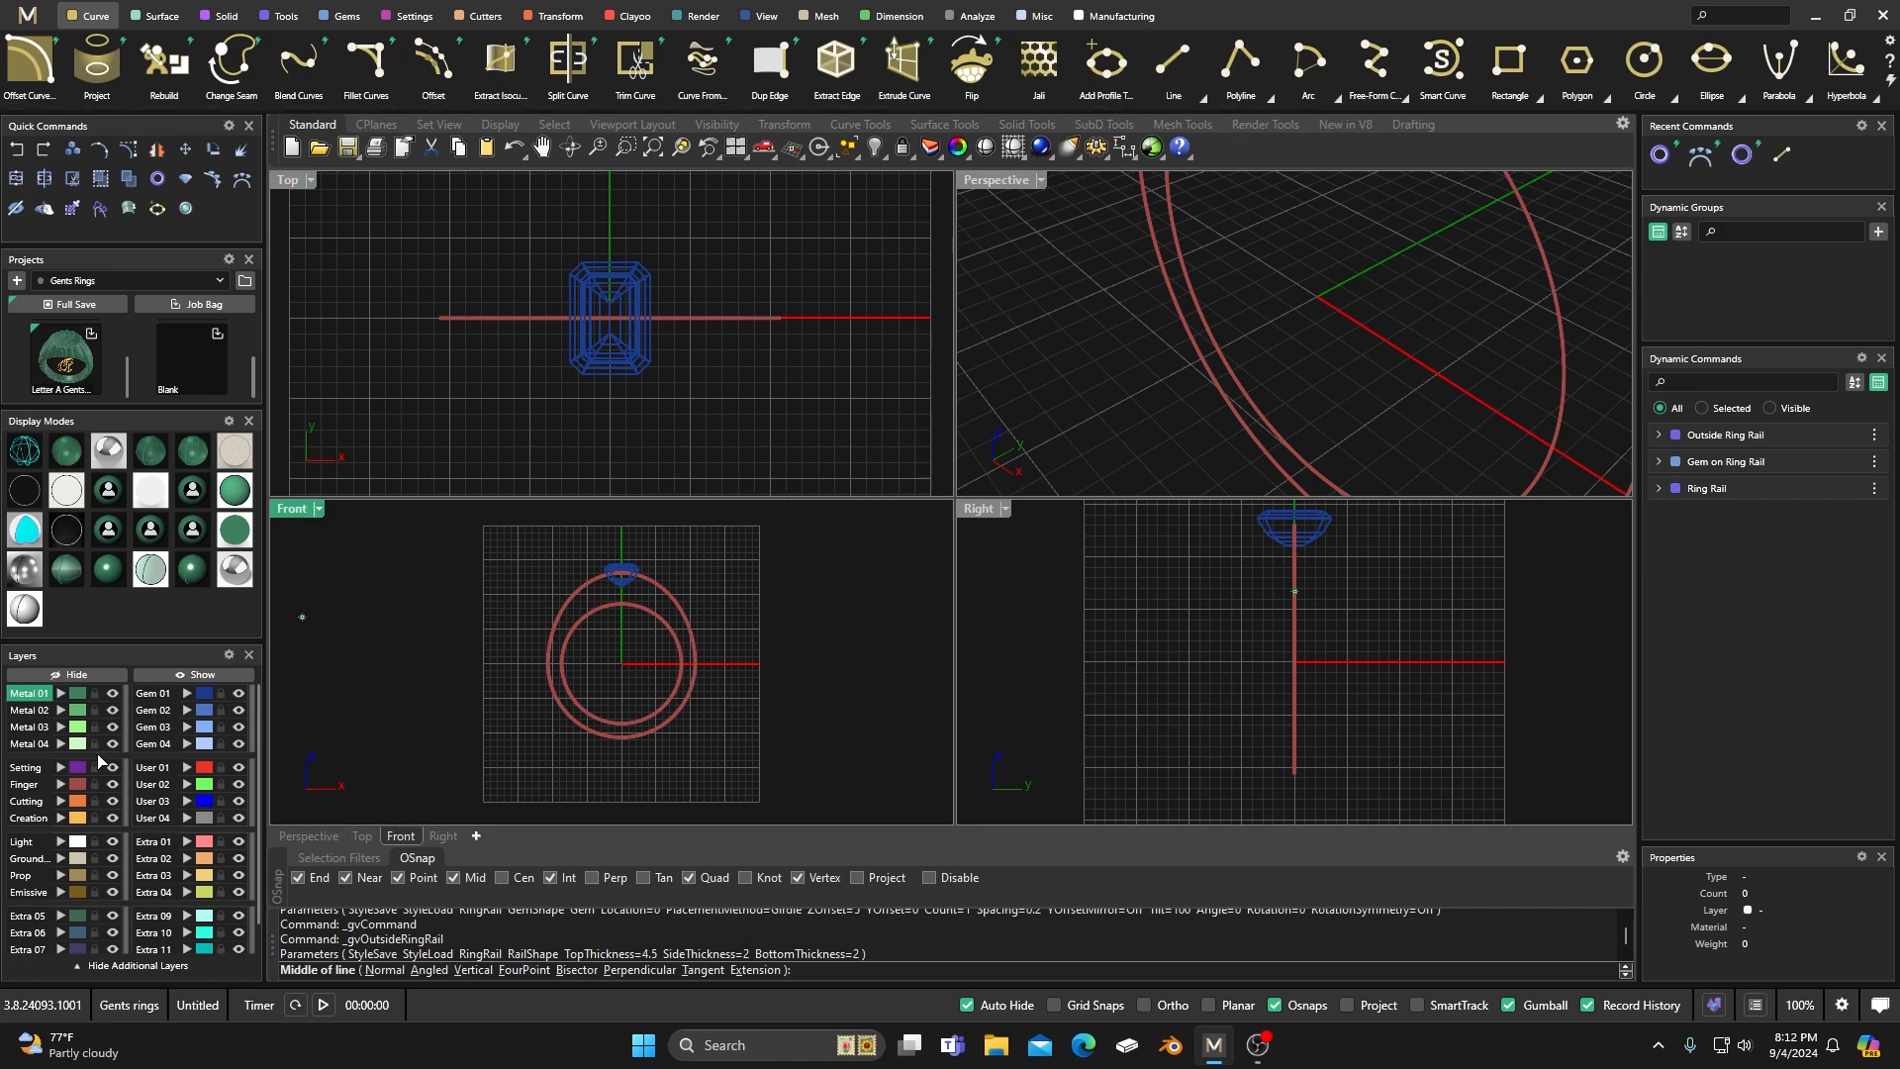
click(37, 819)
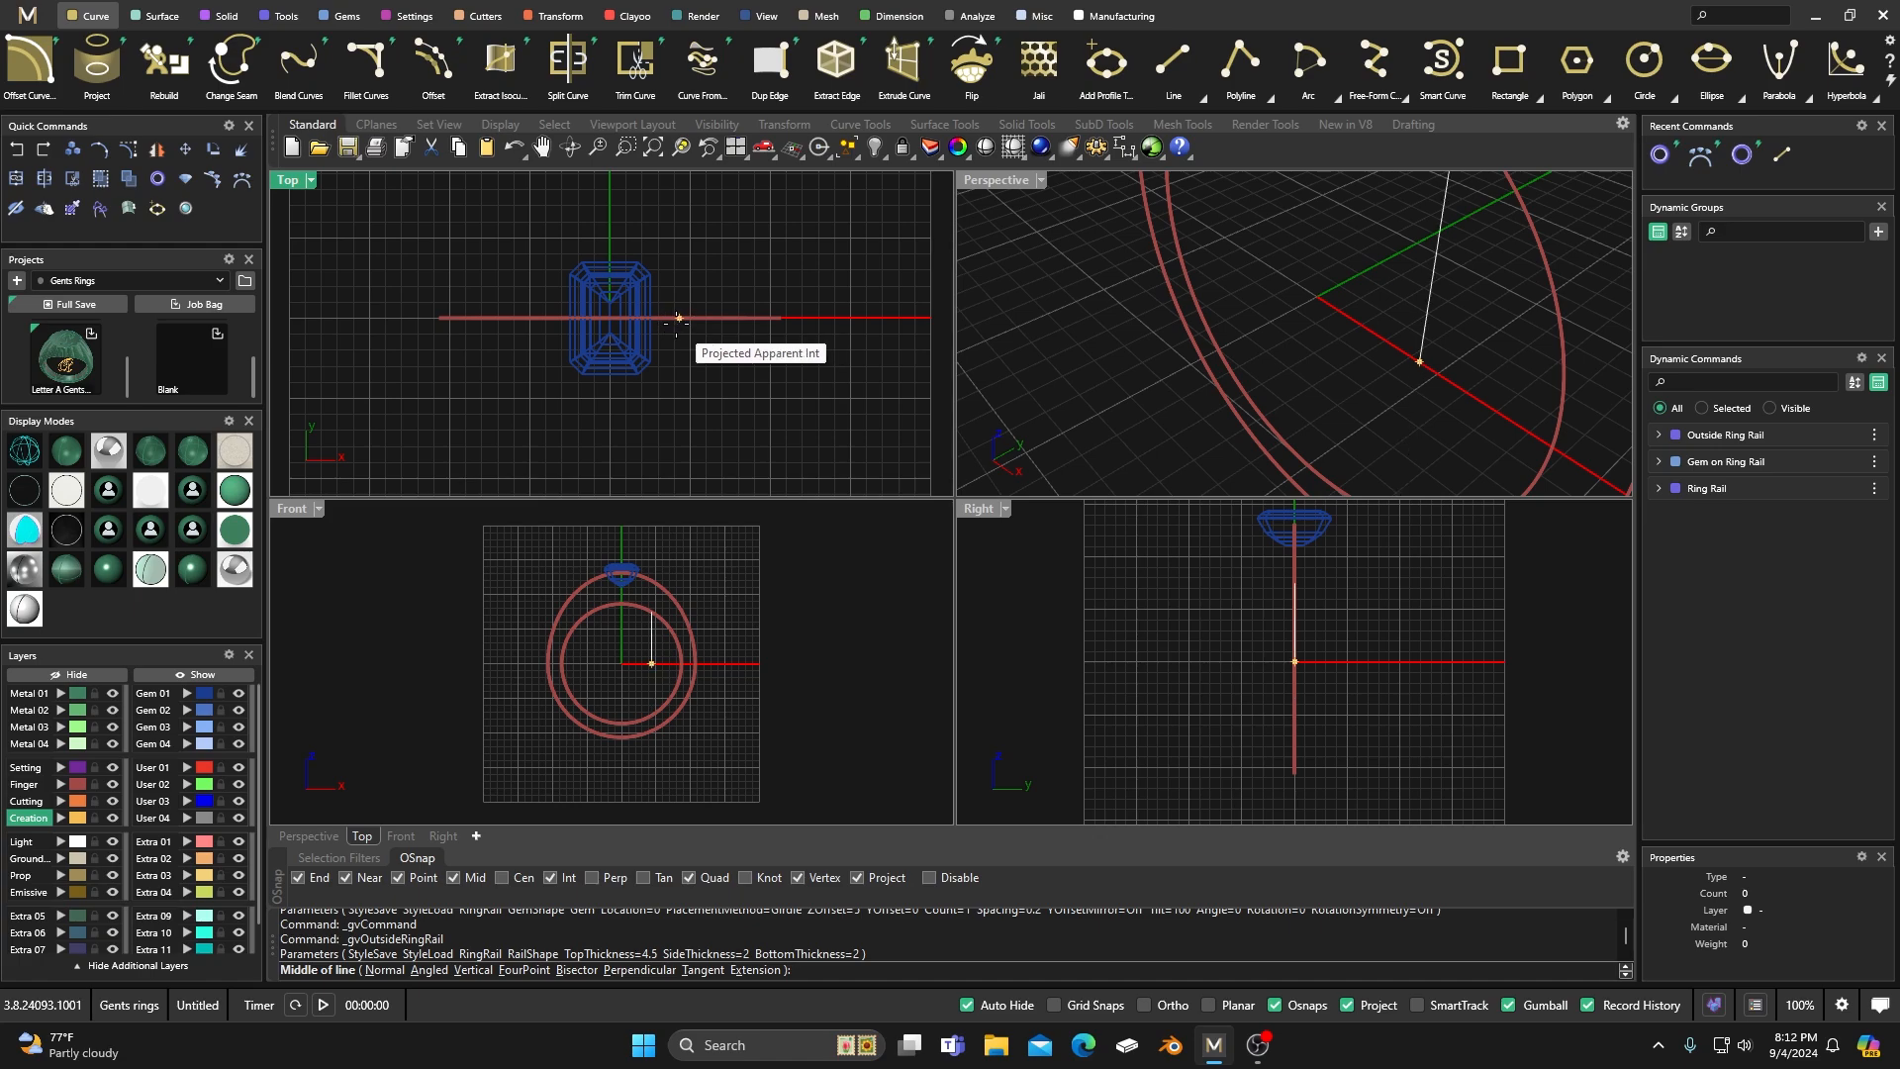
scroll(667, 317, up, 3)
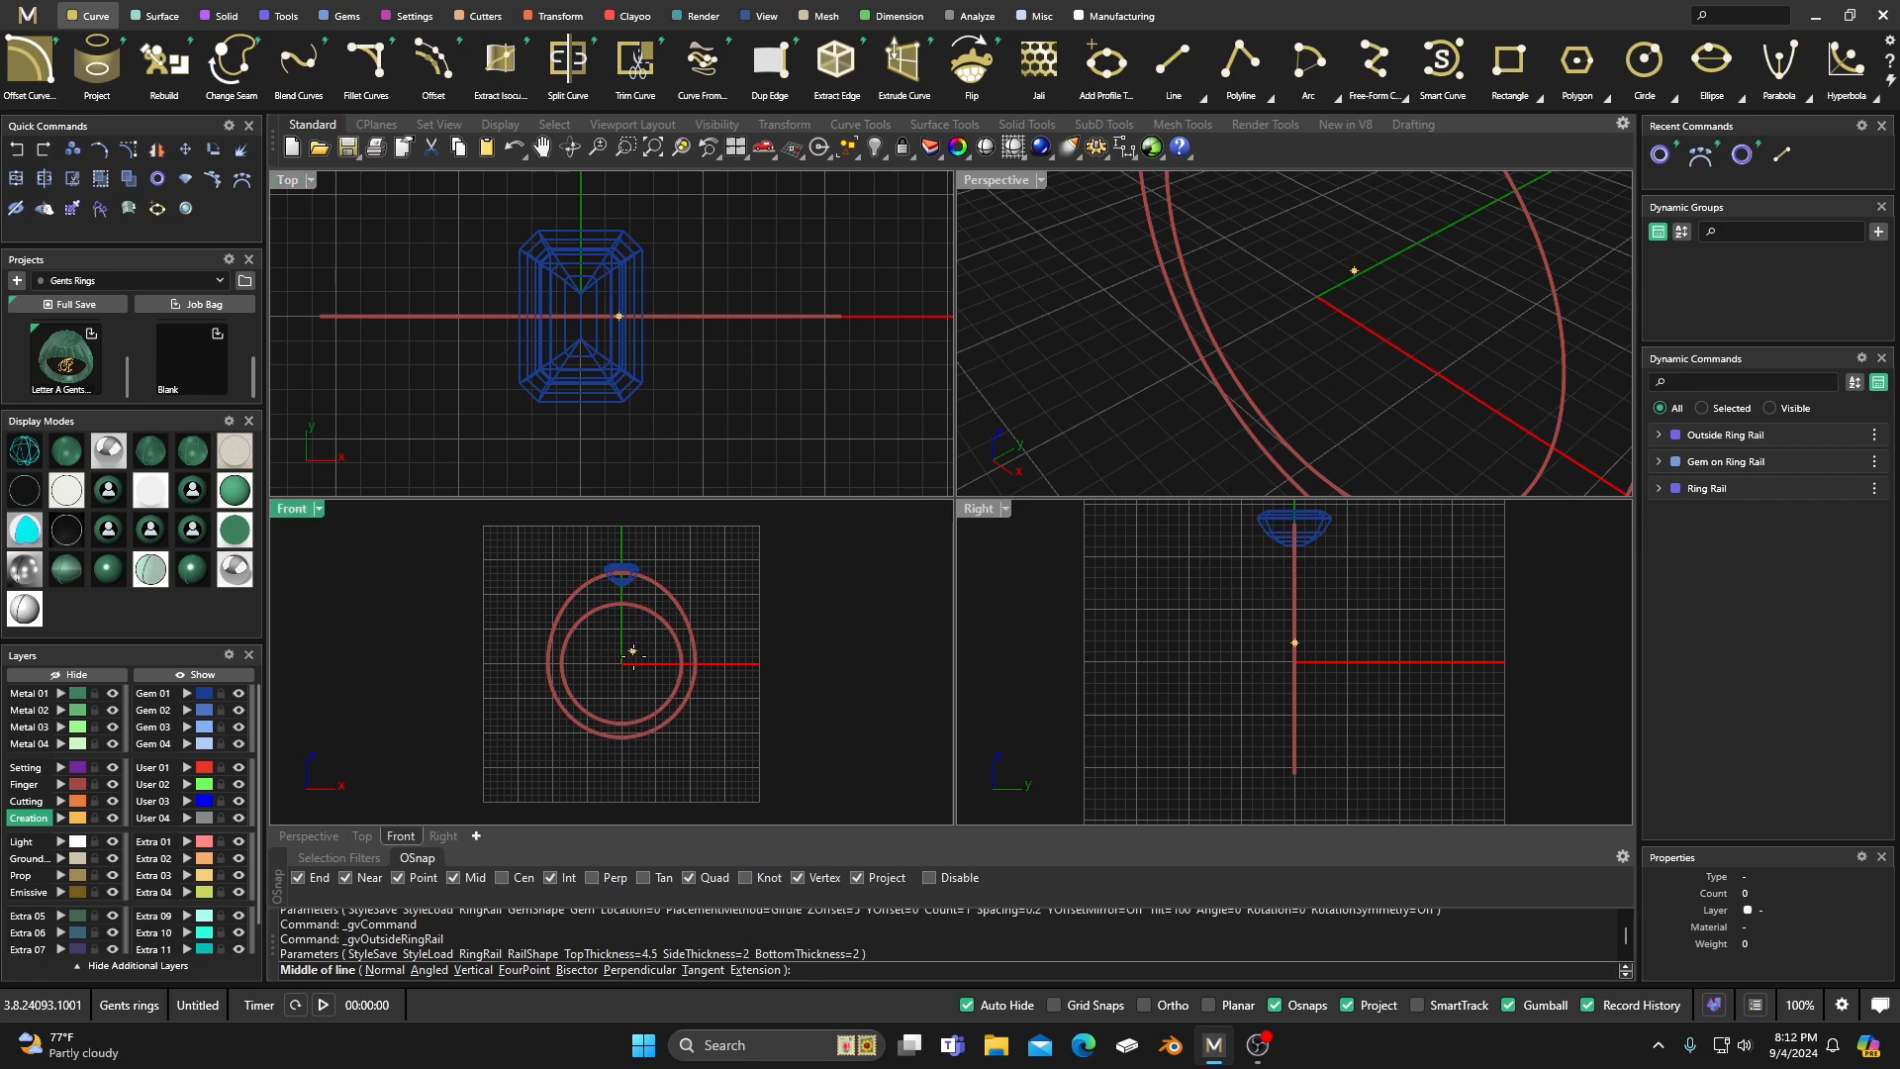
scroll(655, 317, up, 5)
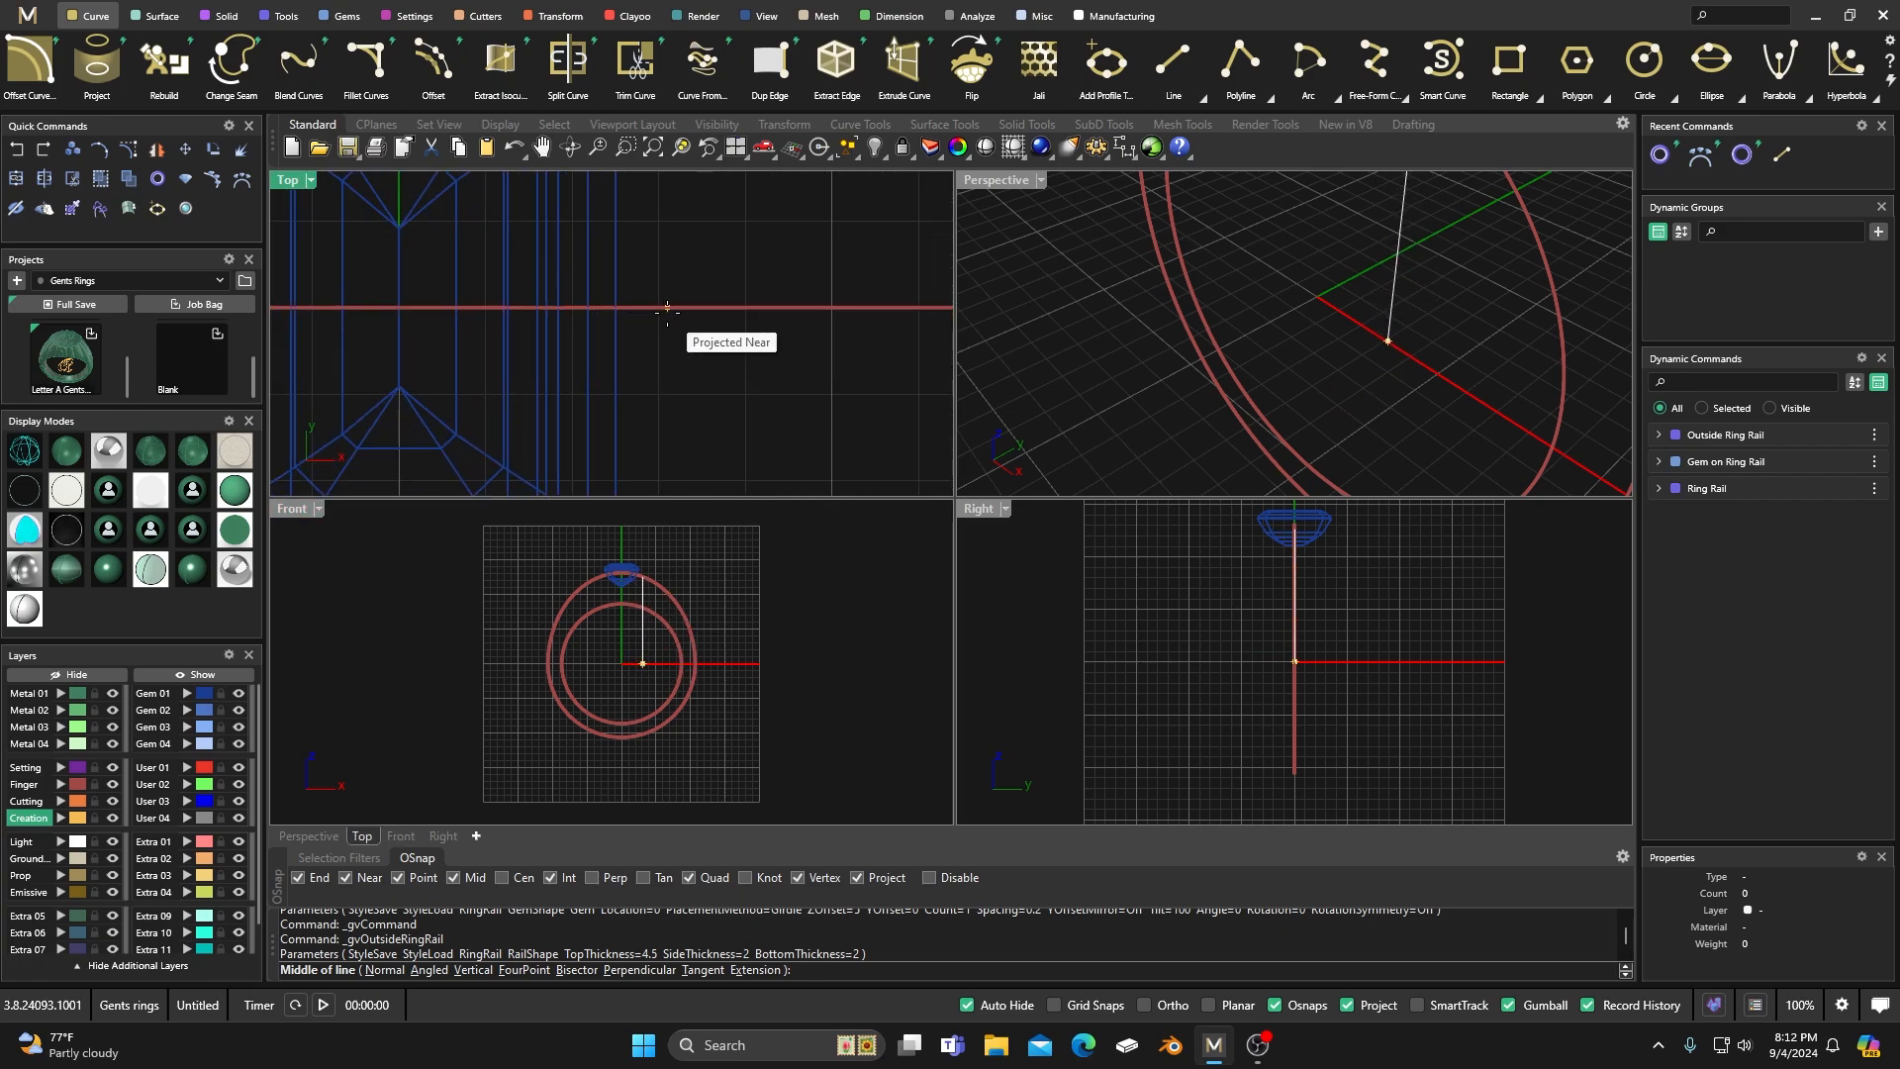
click(658, 308)
scroll(662, 345, down, 5)
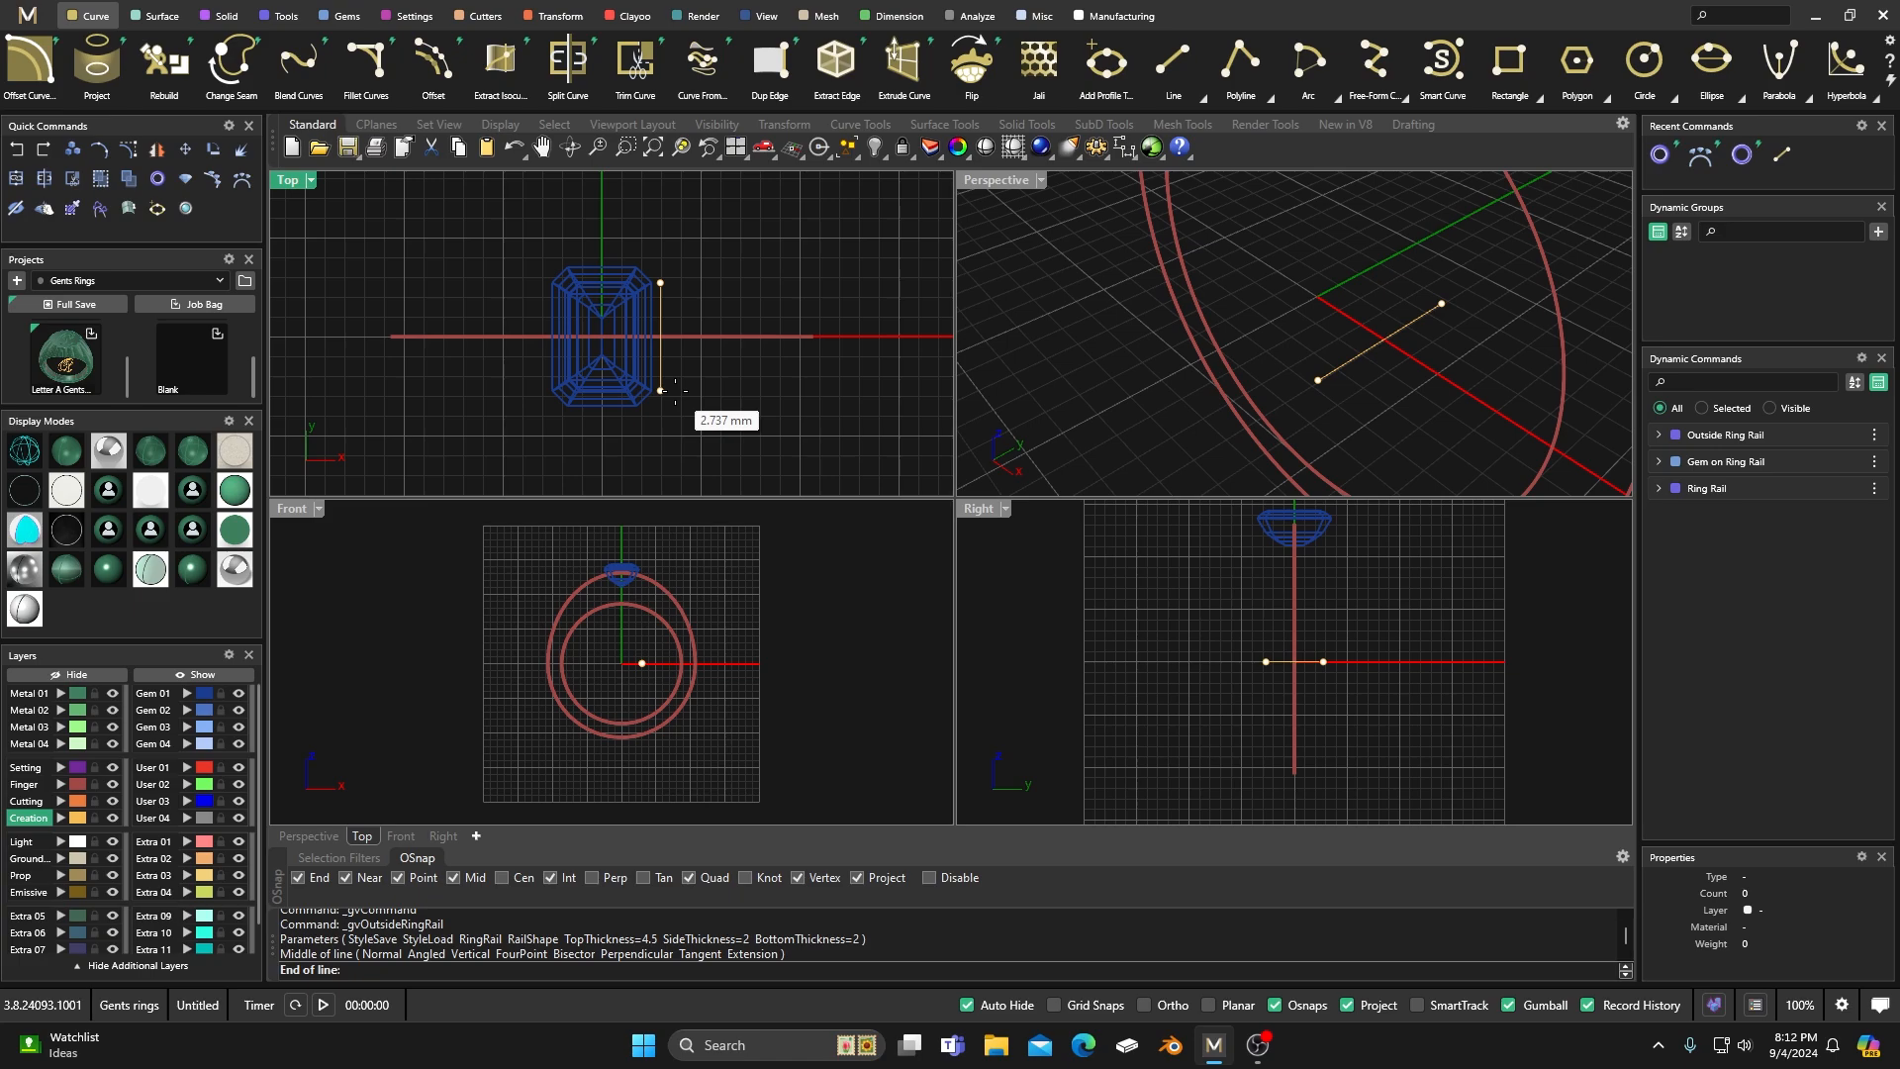
click(675, 389)
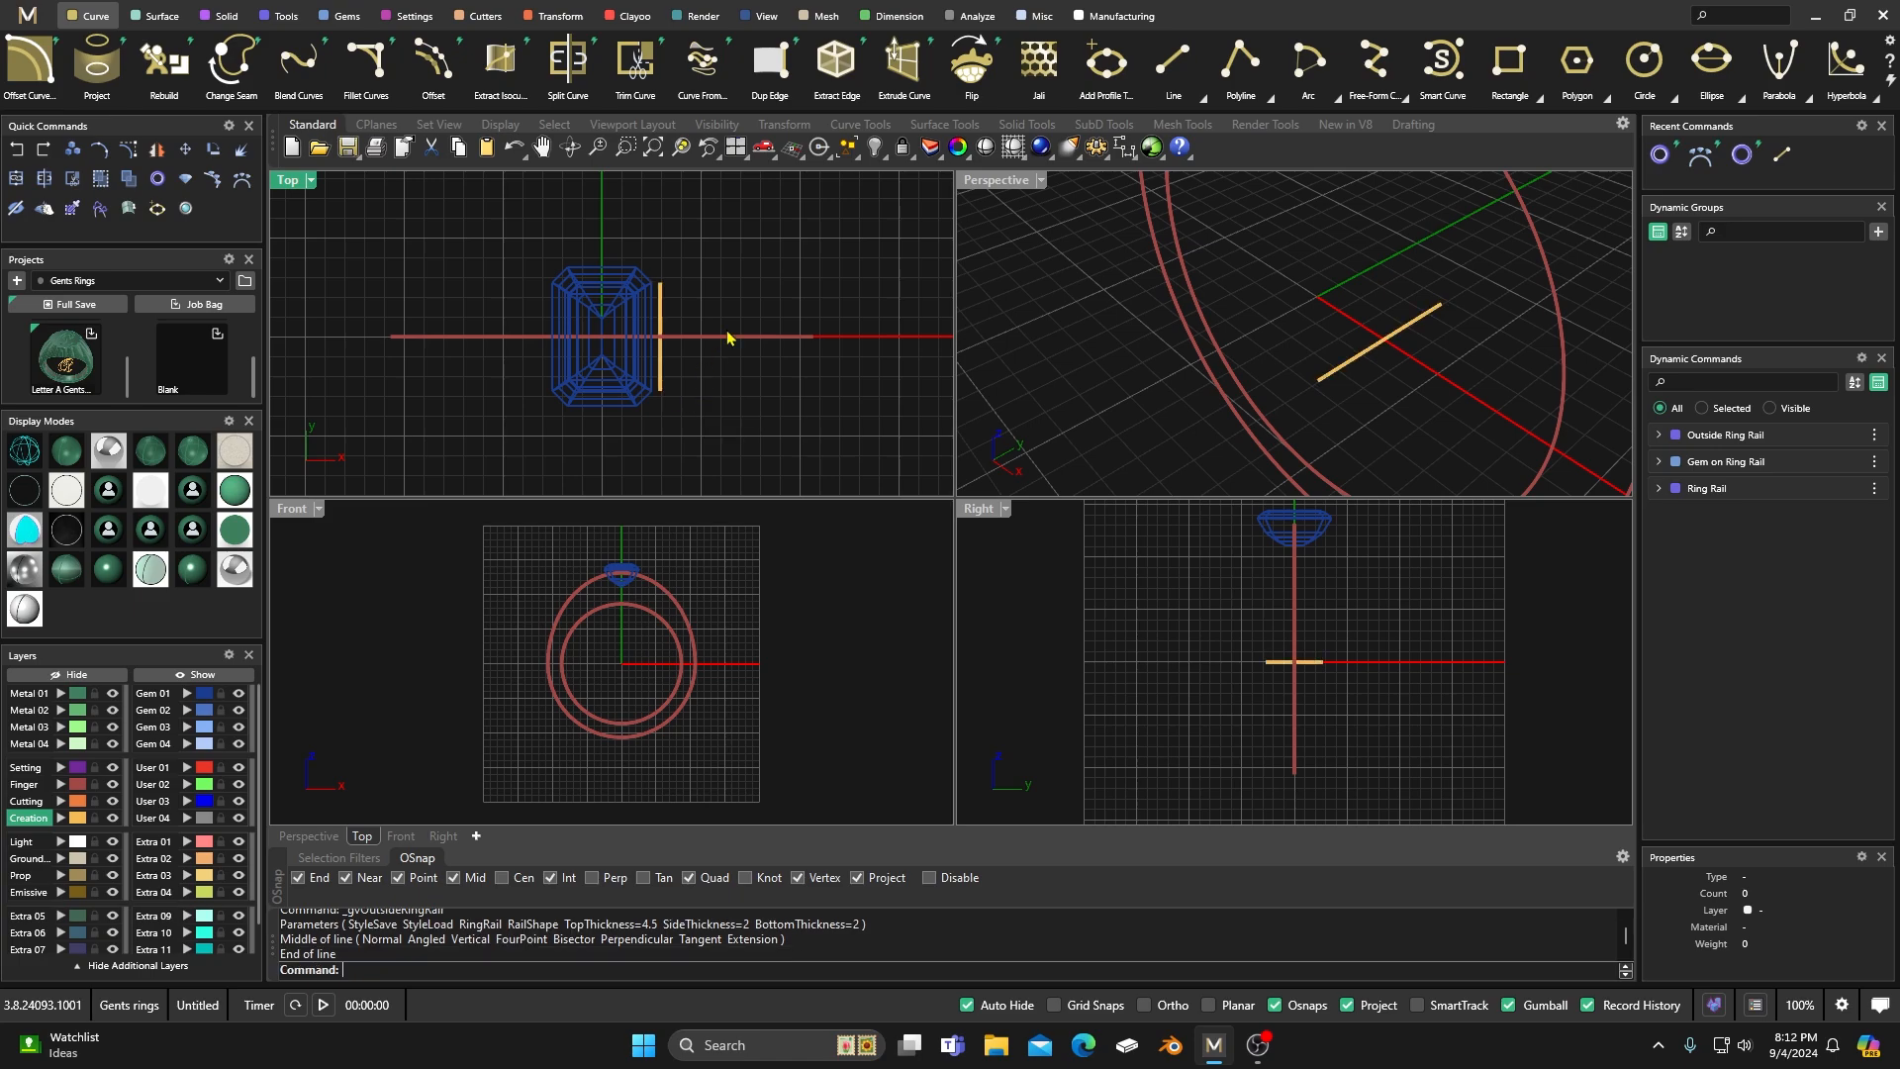
Draw a horizontal line about 2 mm long outward from the upper end of the line beside the gem.
click(1171, 67)
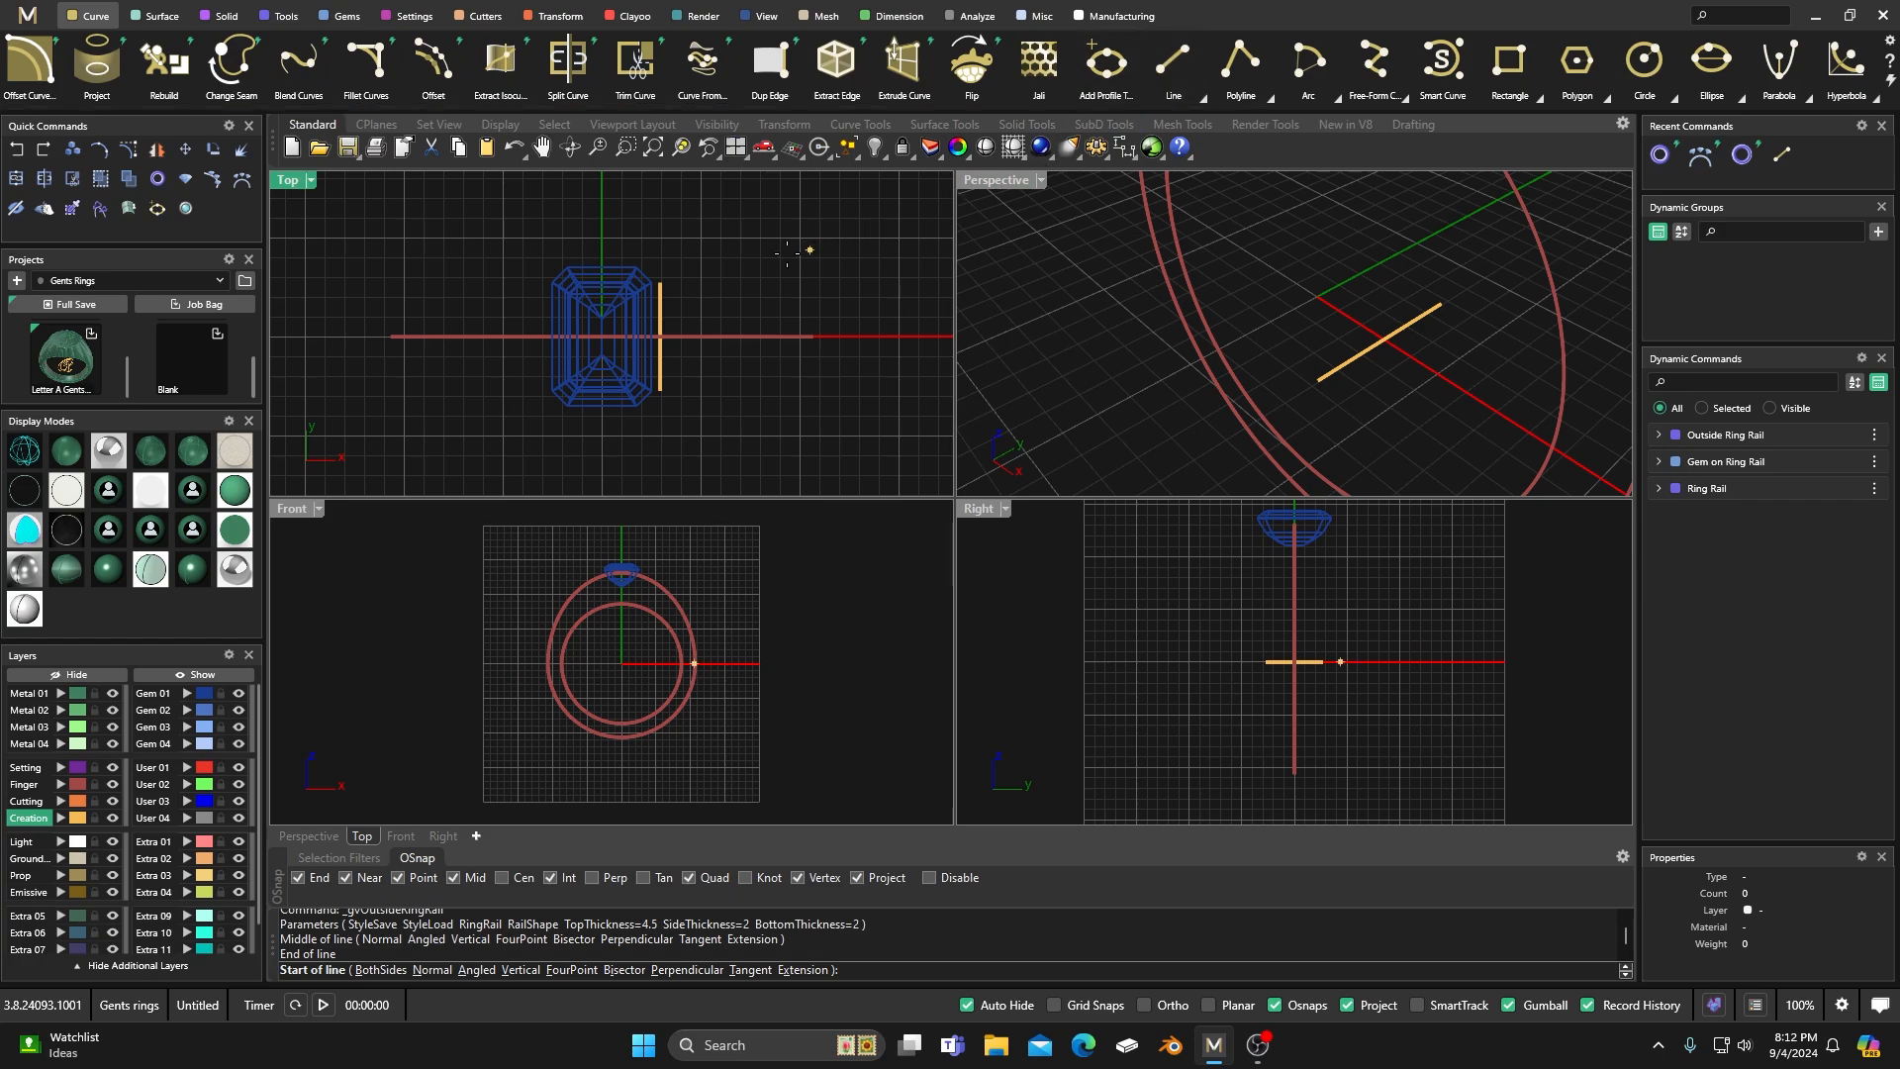
click(661, 282)
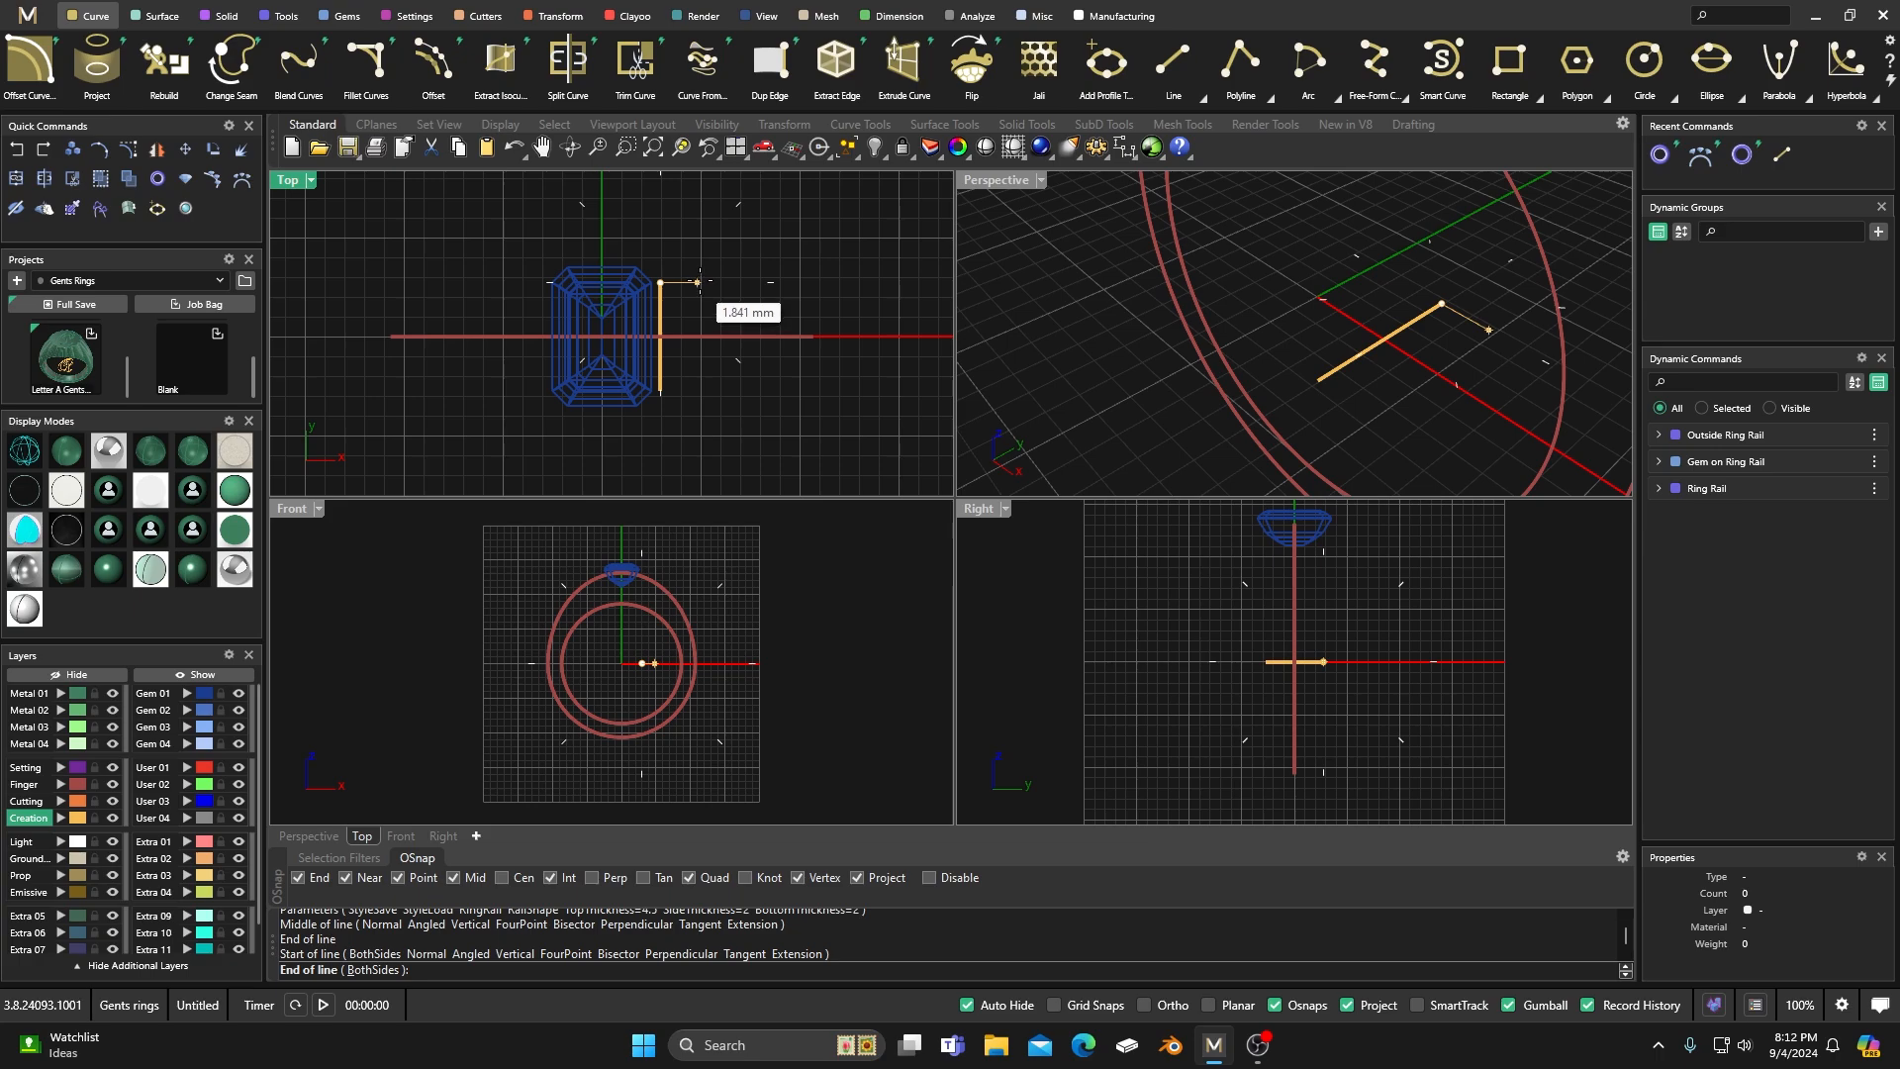
scroll(698, 284, up, 5)
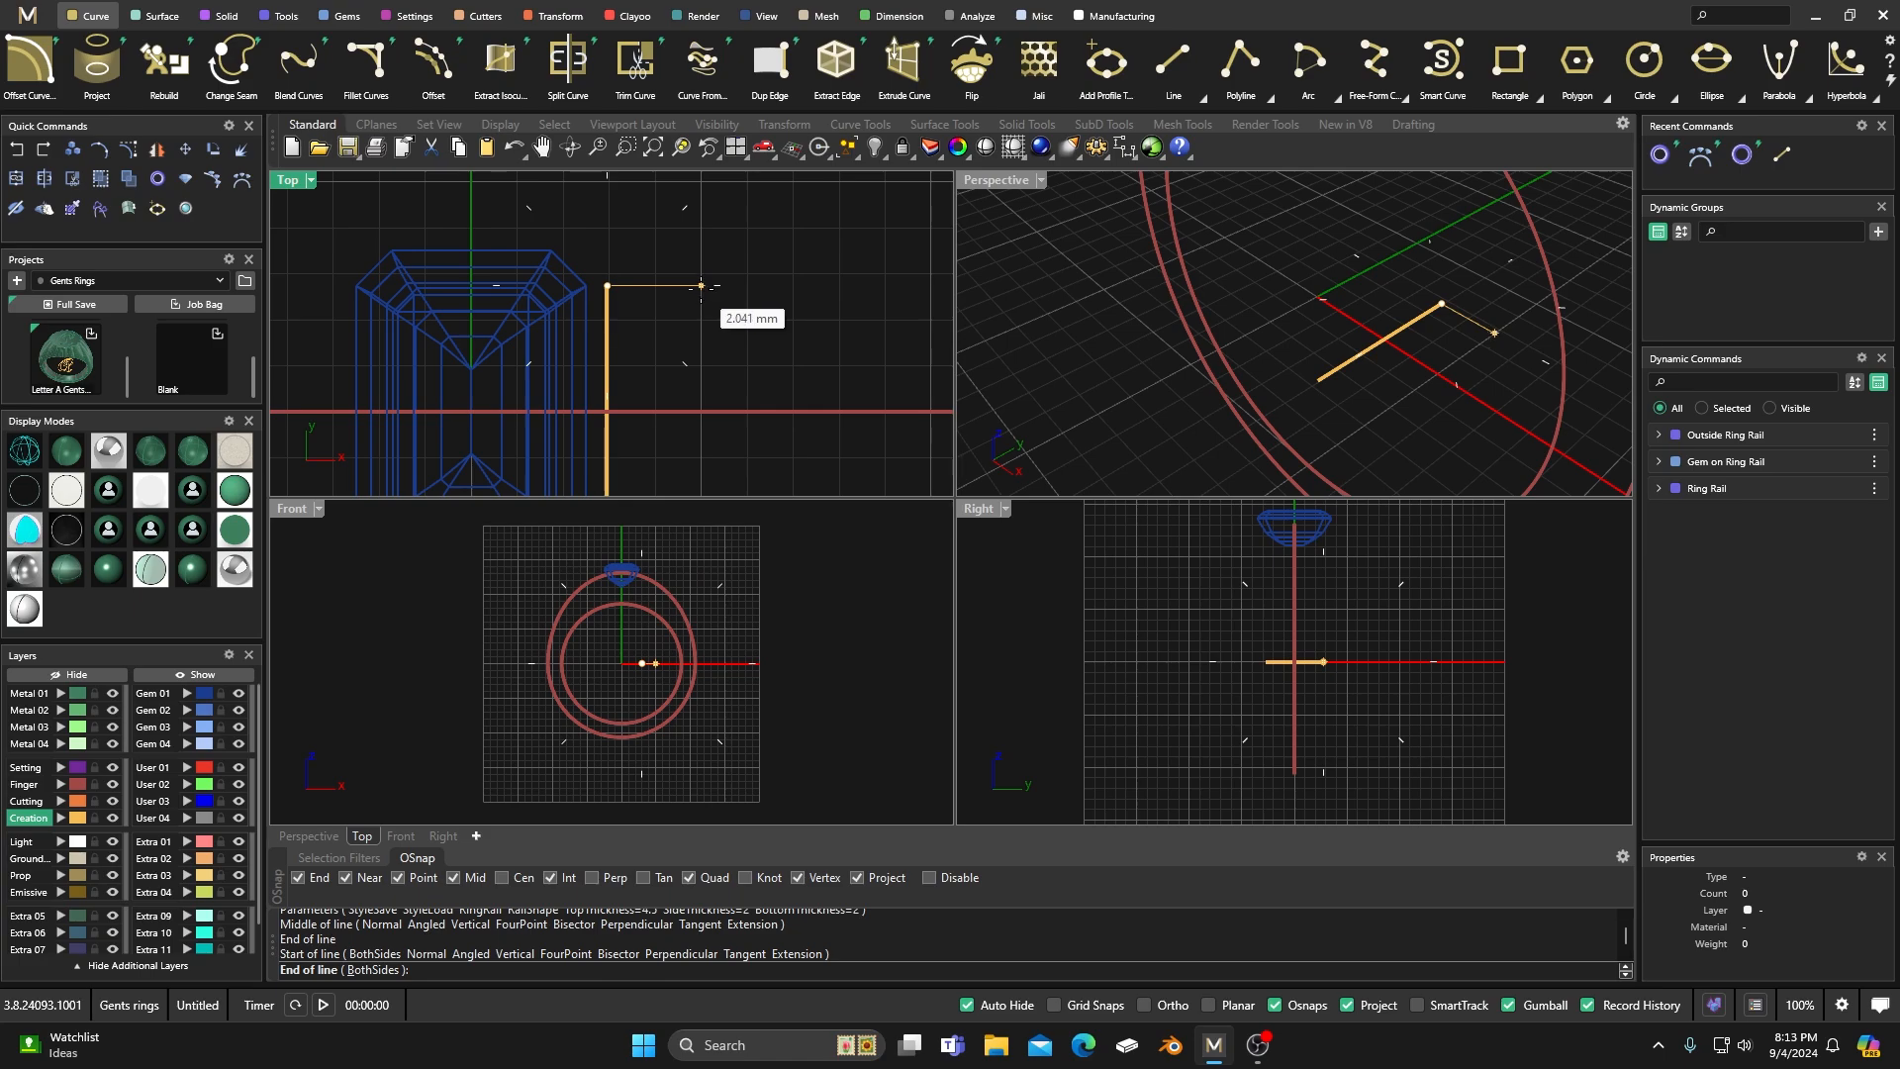
click(700, 286)
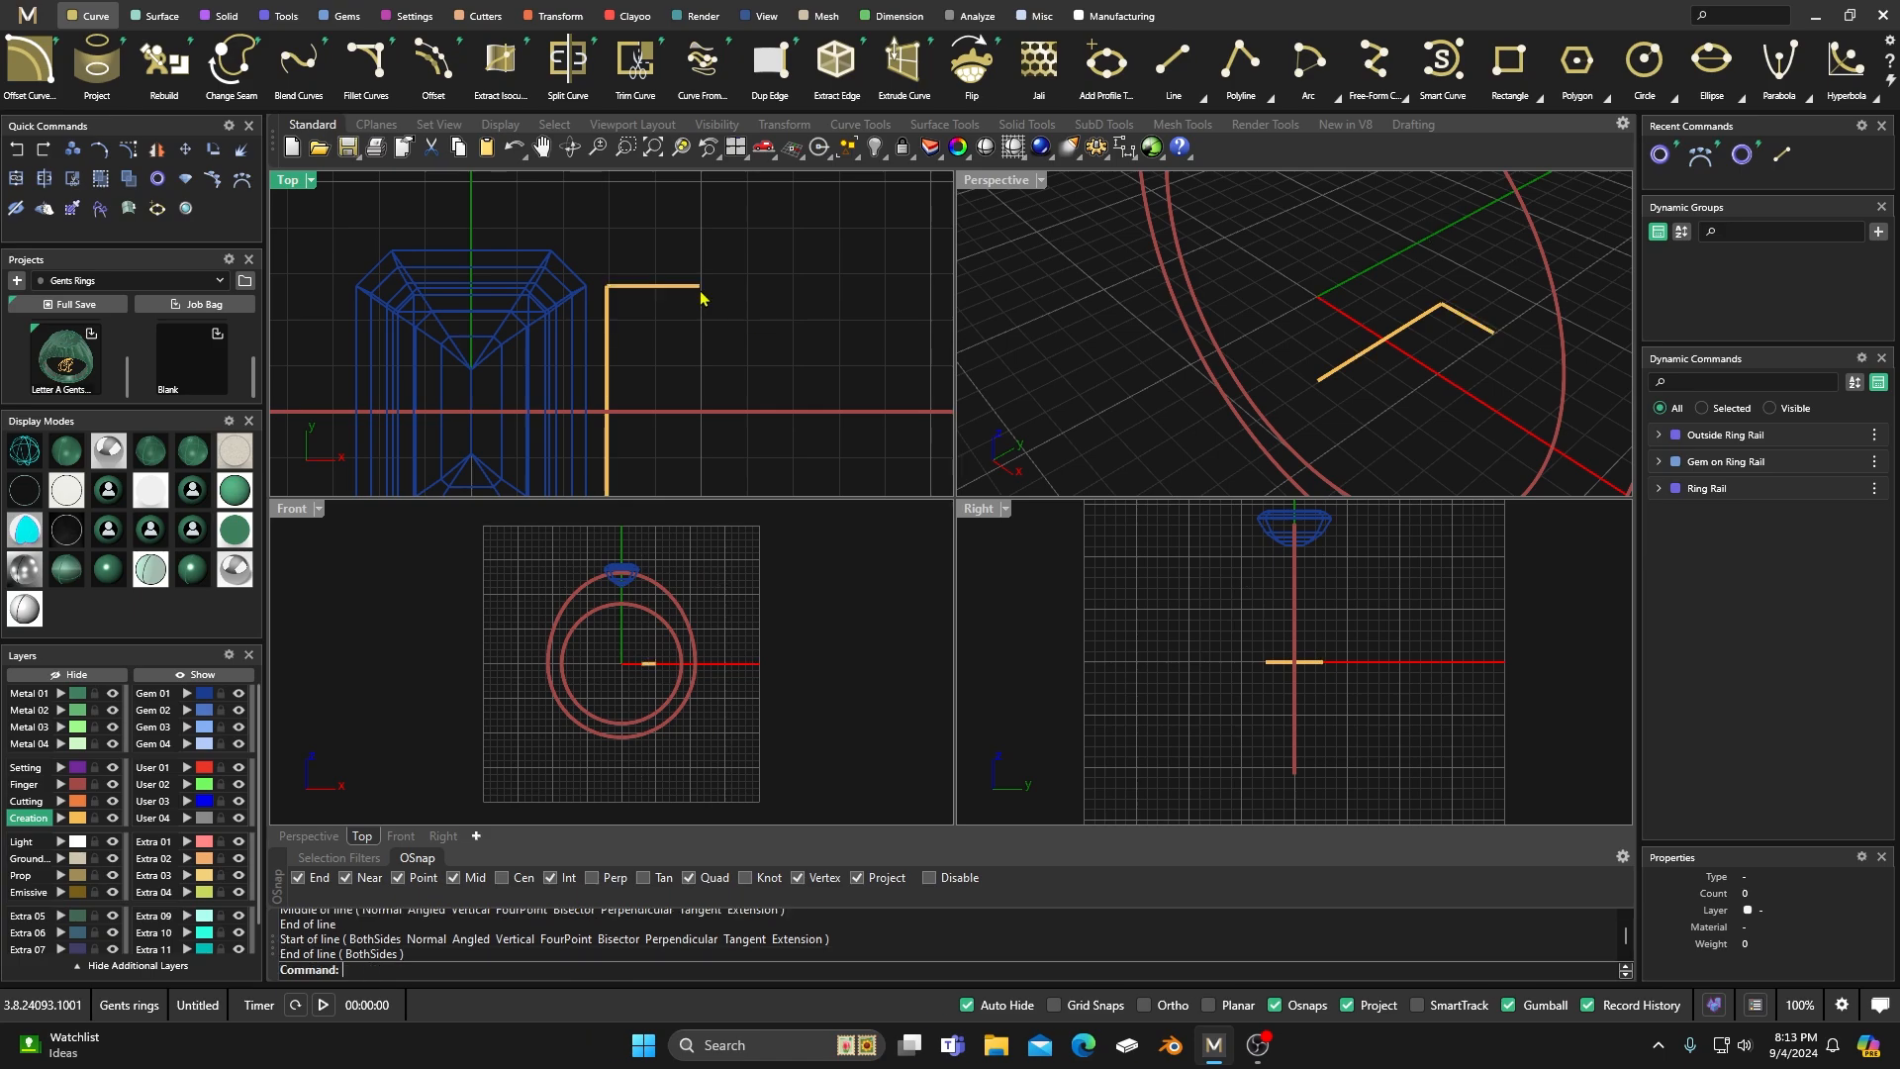
Draw an arc about 6.6 mm across in the top view, starting horizontal near the rail and ending at the short horizontal line's outer end.
scroll(678, 255, down, 2)
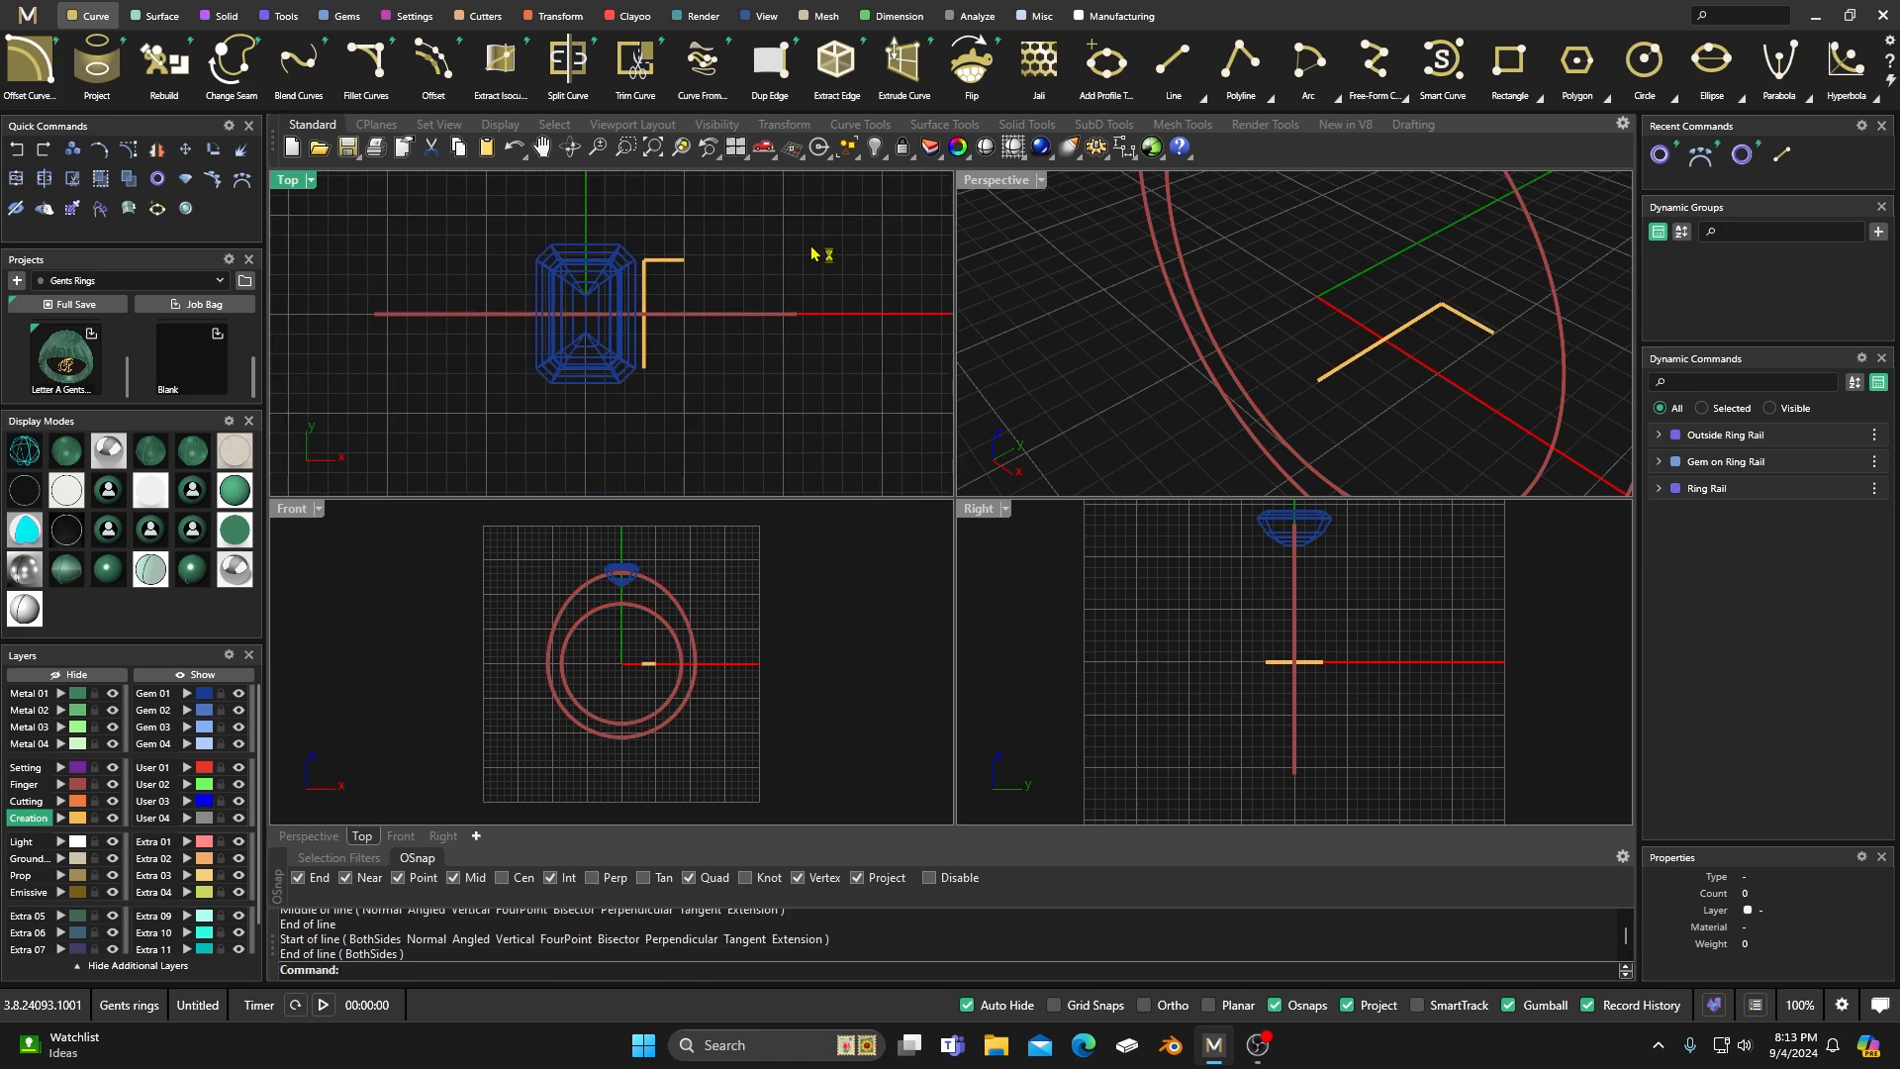
scroll(754, 266, down, 2)
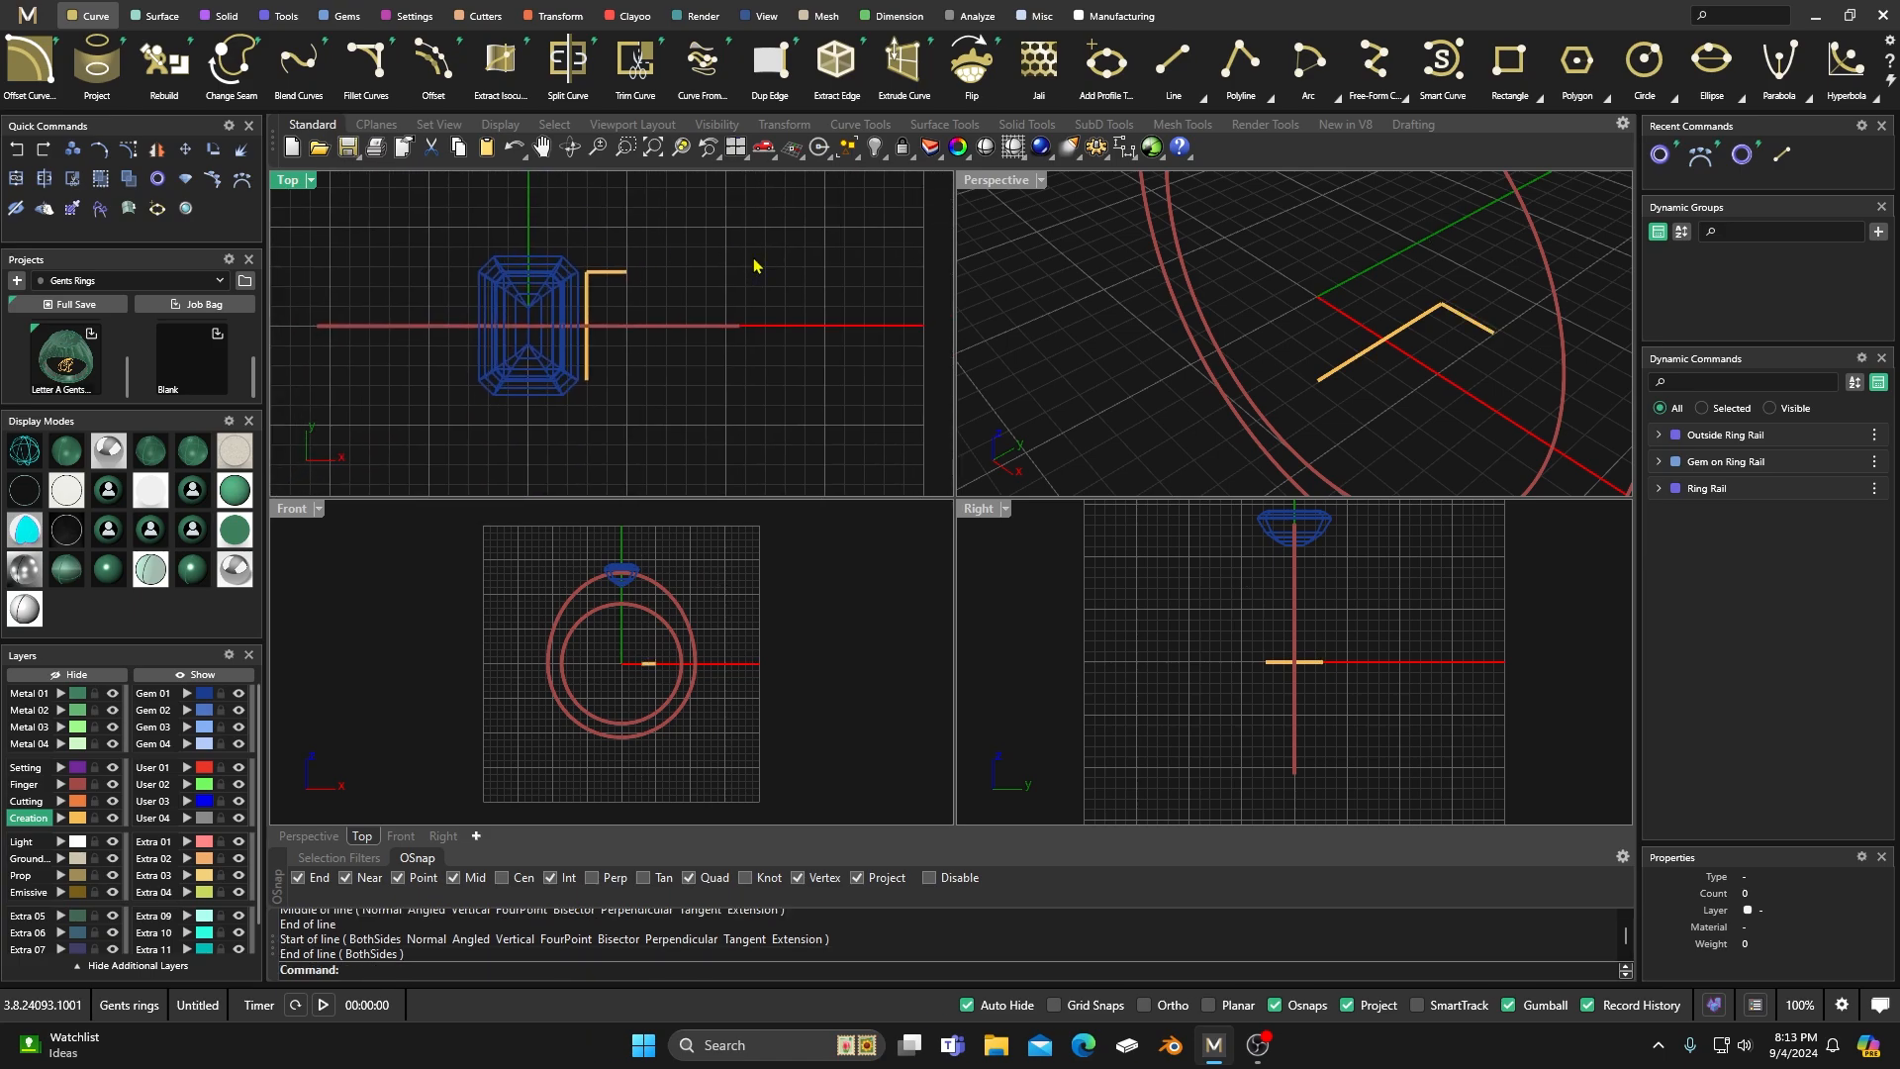
click(1337, 105)
click(1323, 181)
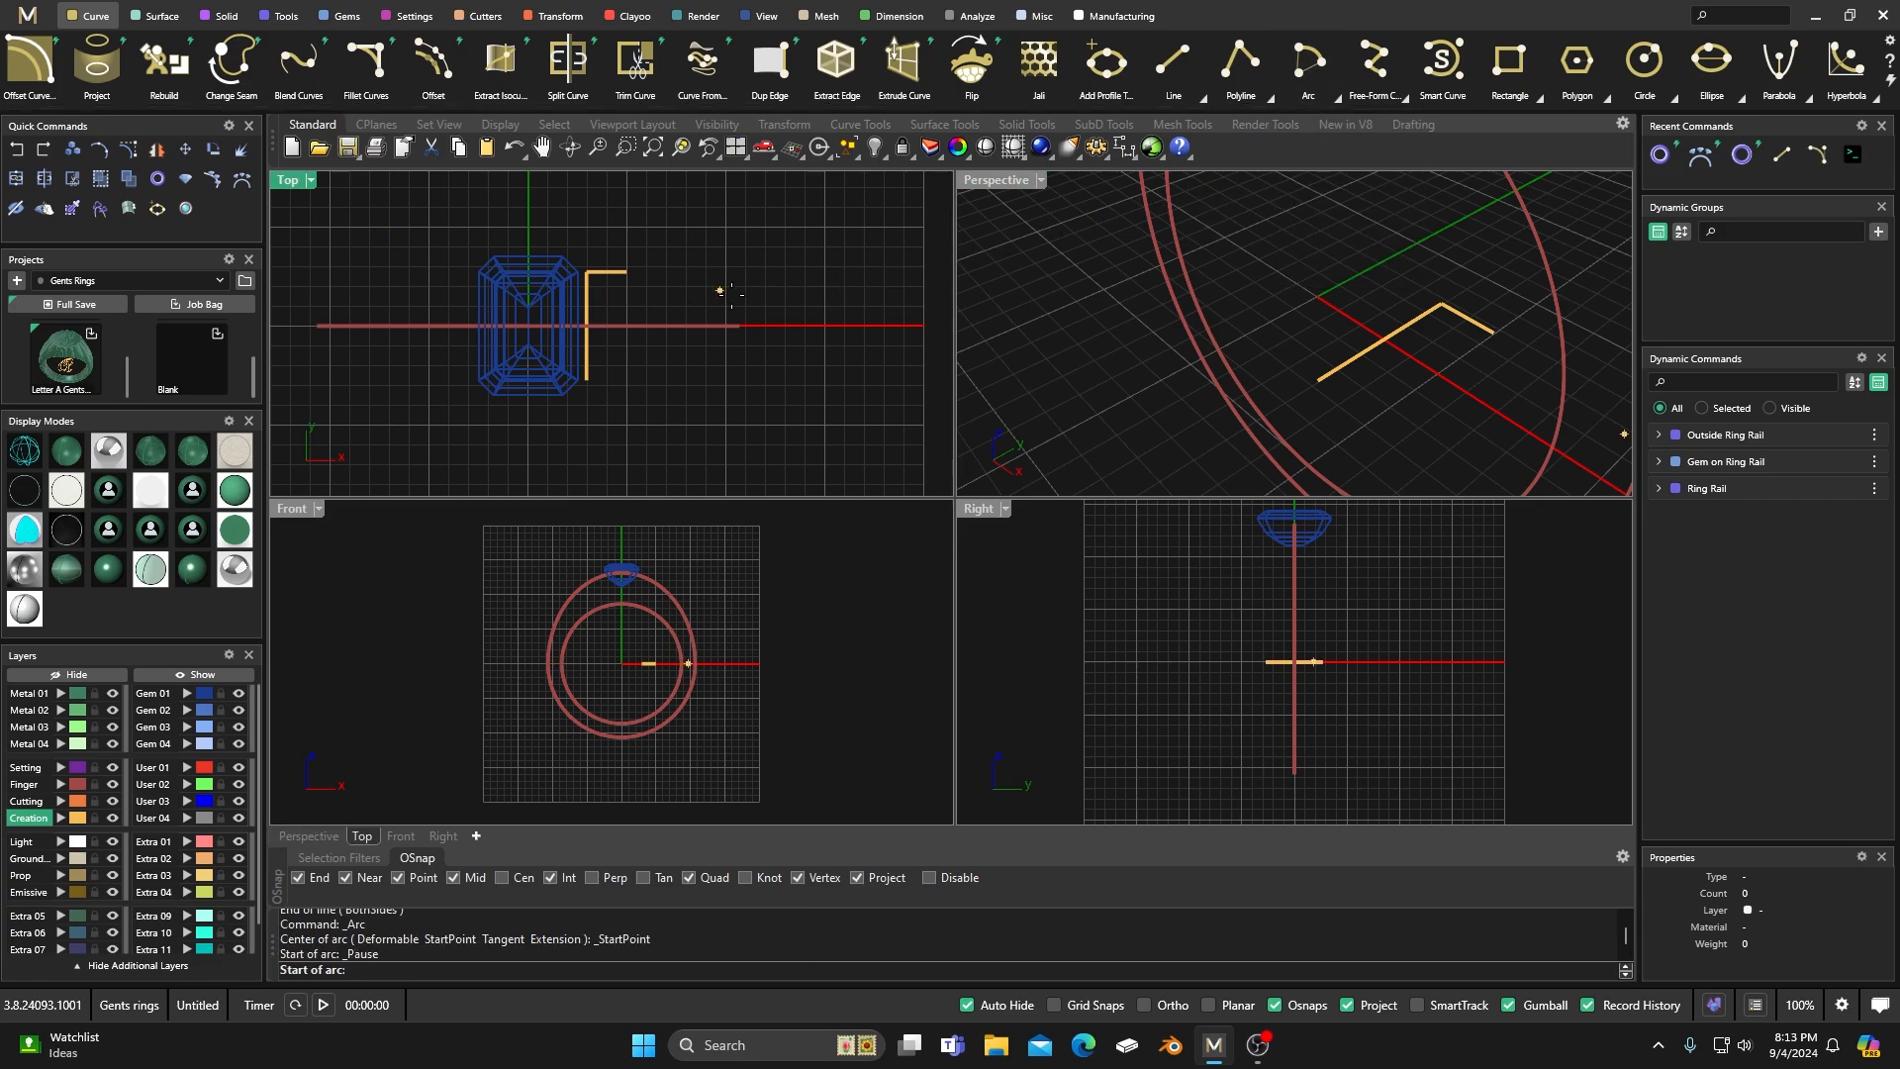
scroll(750, 337, up, 2)
scroll(749, 336, up, 1)
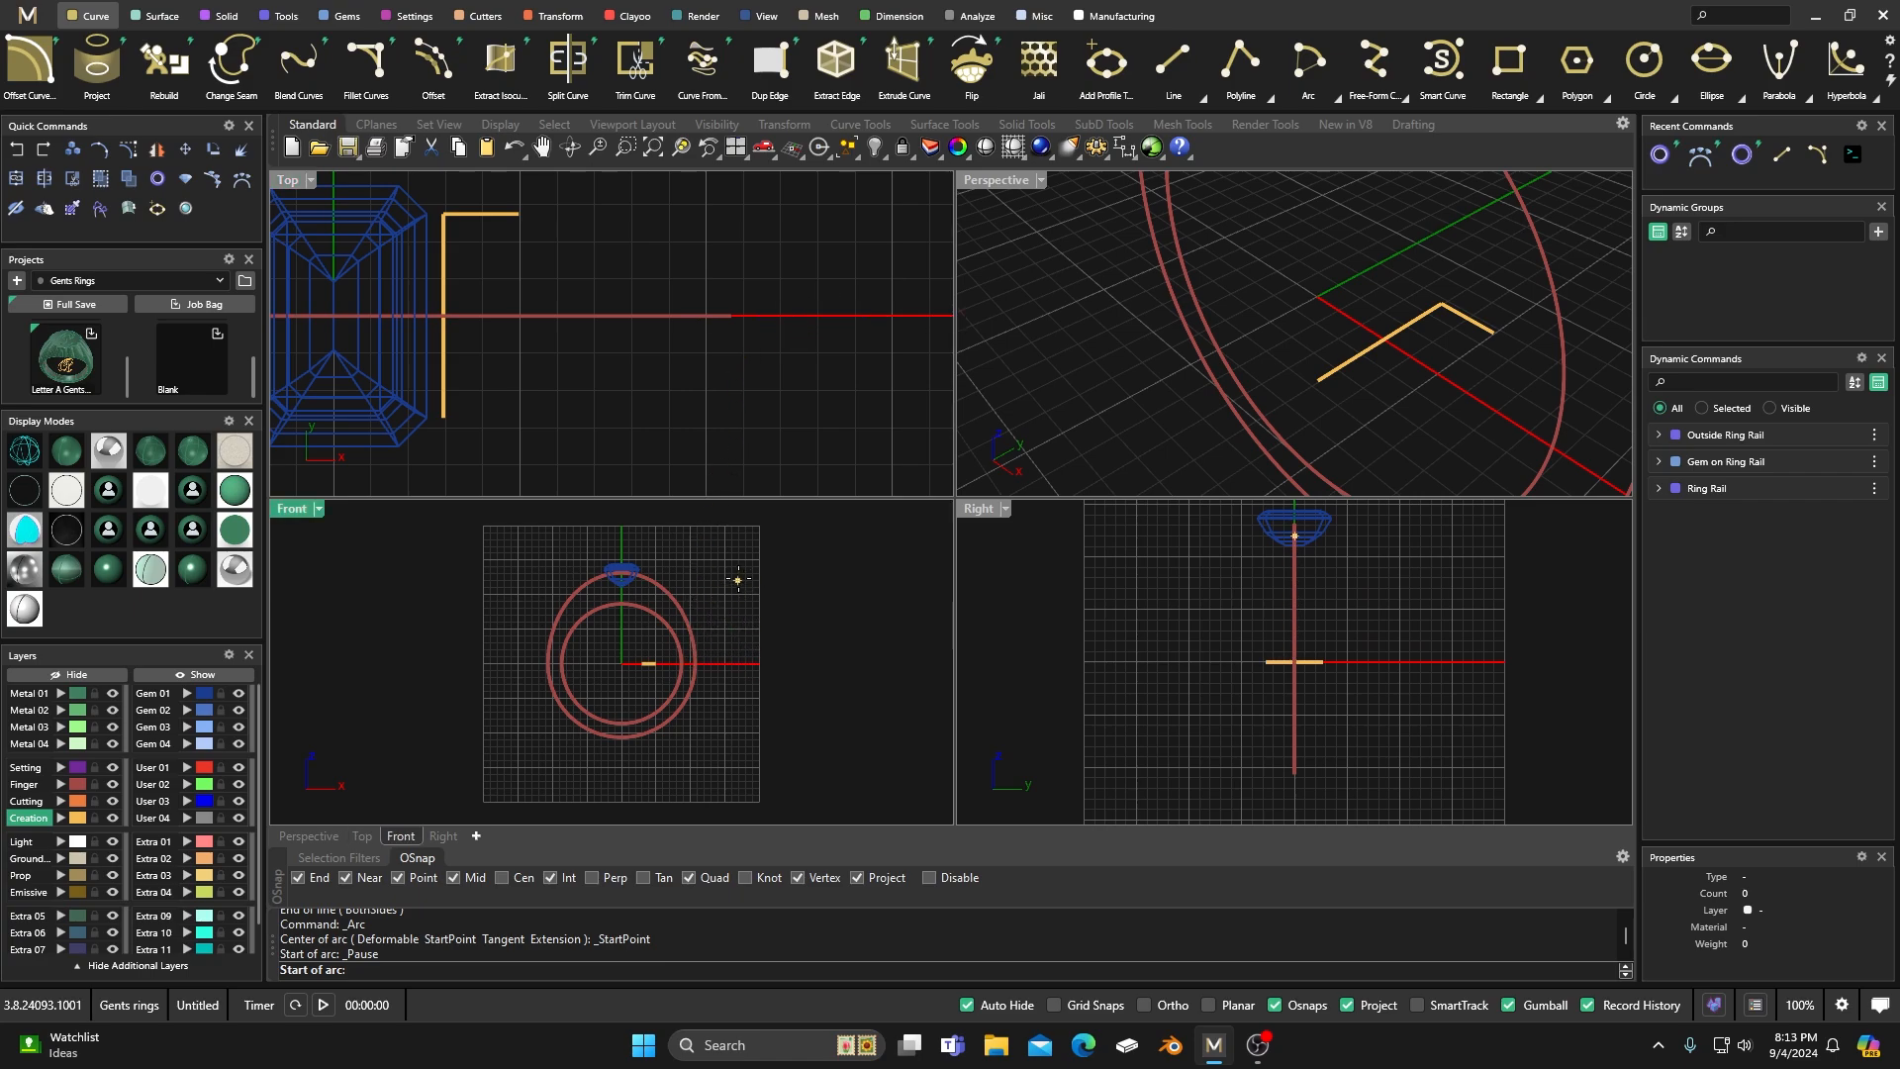
click(760, 269)
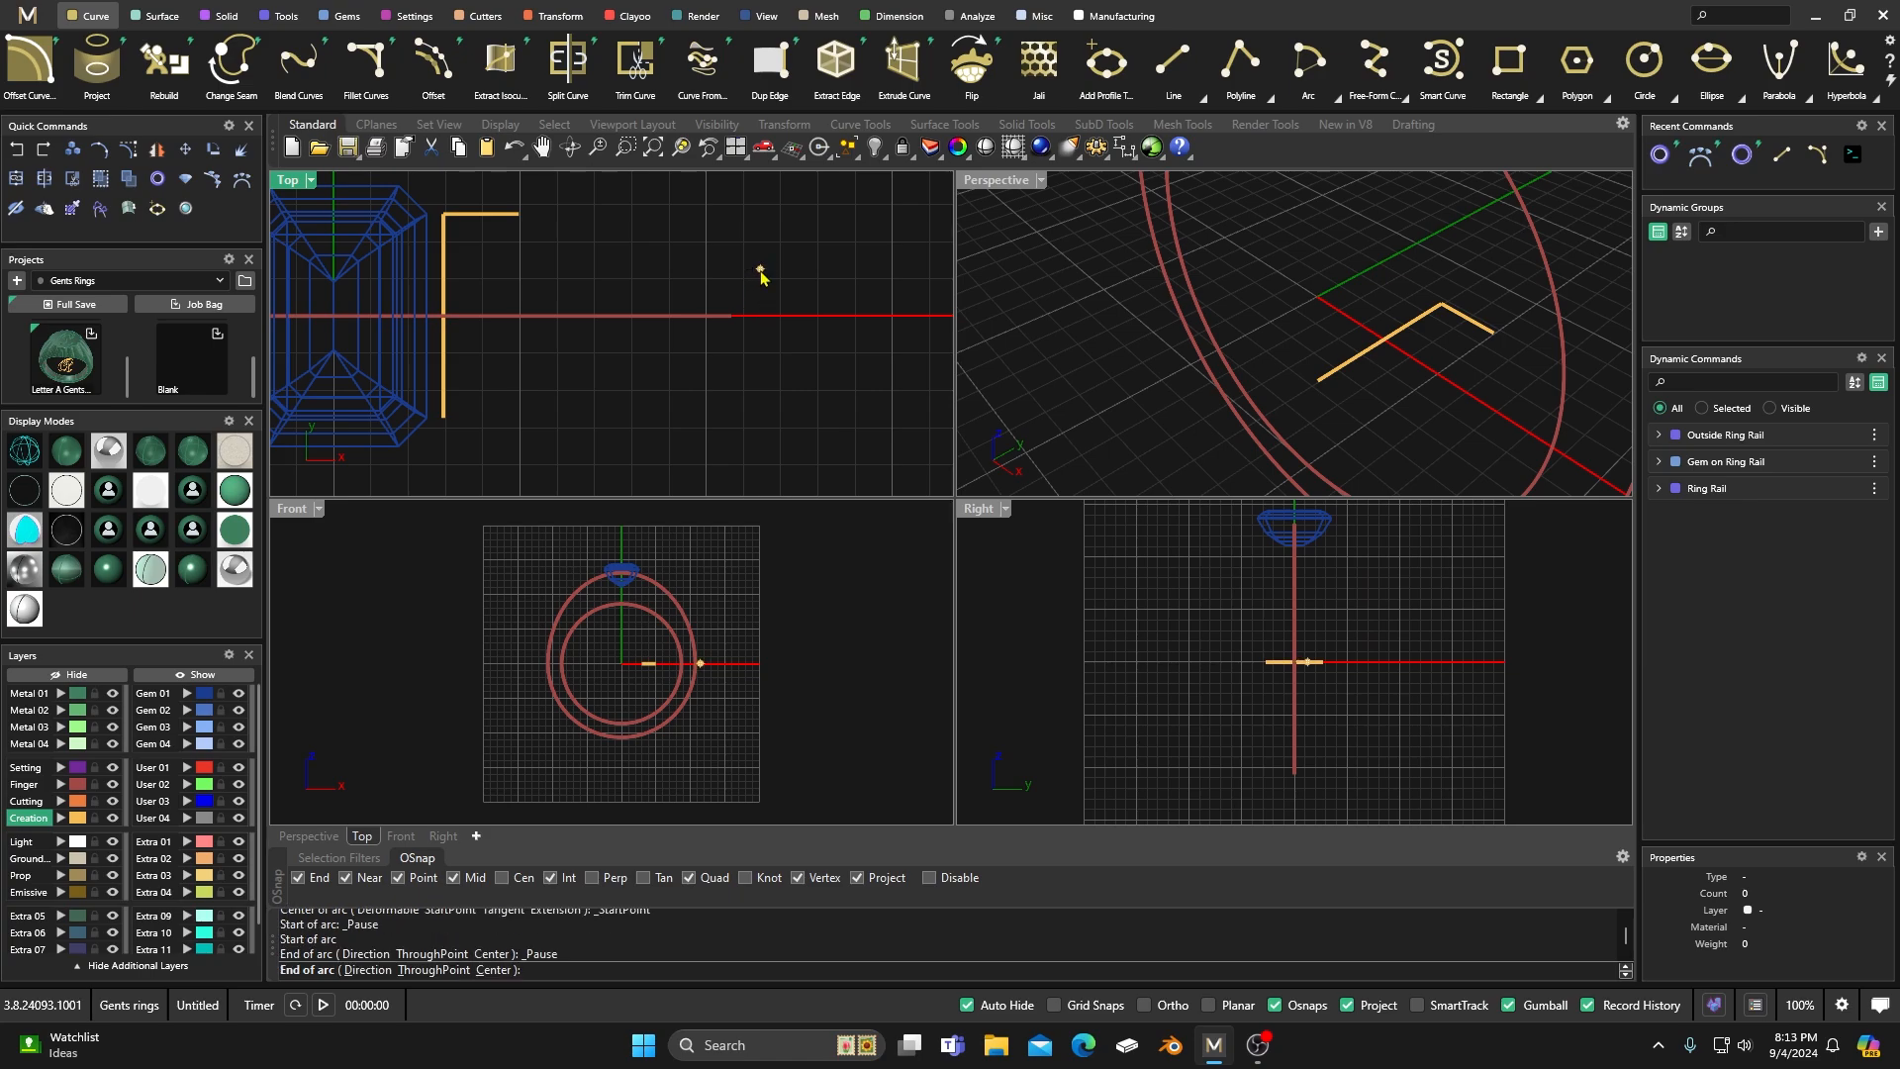
click(520, 213)
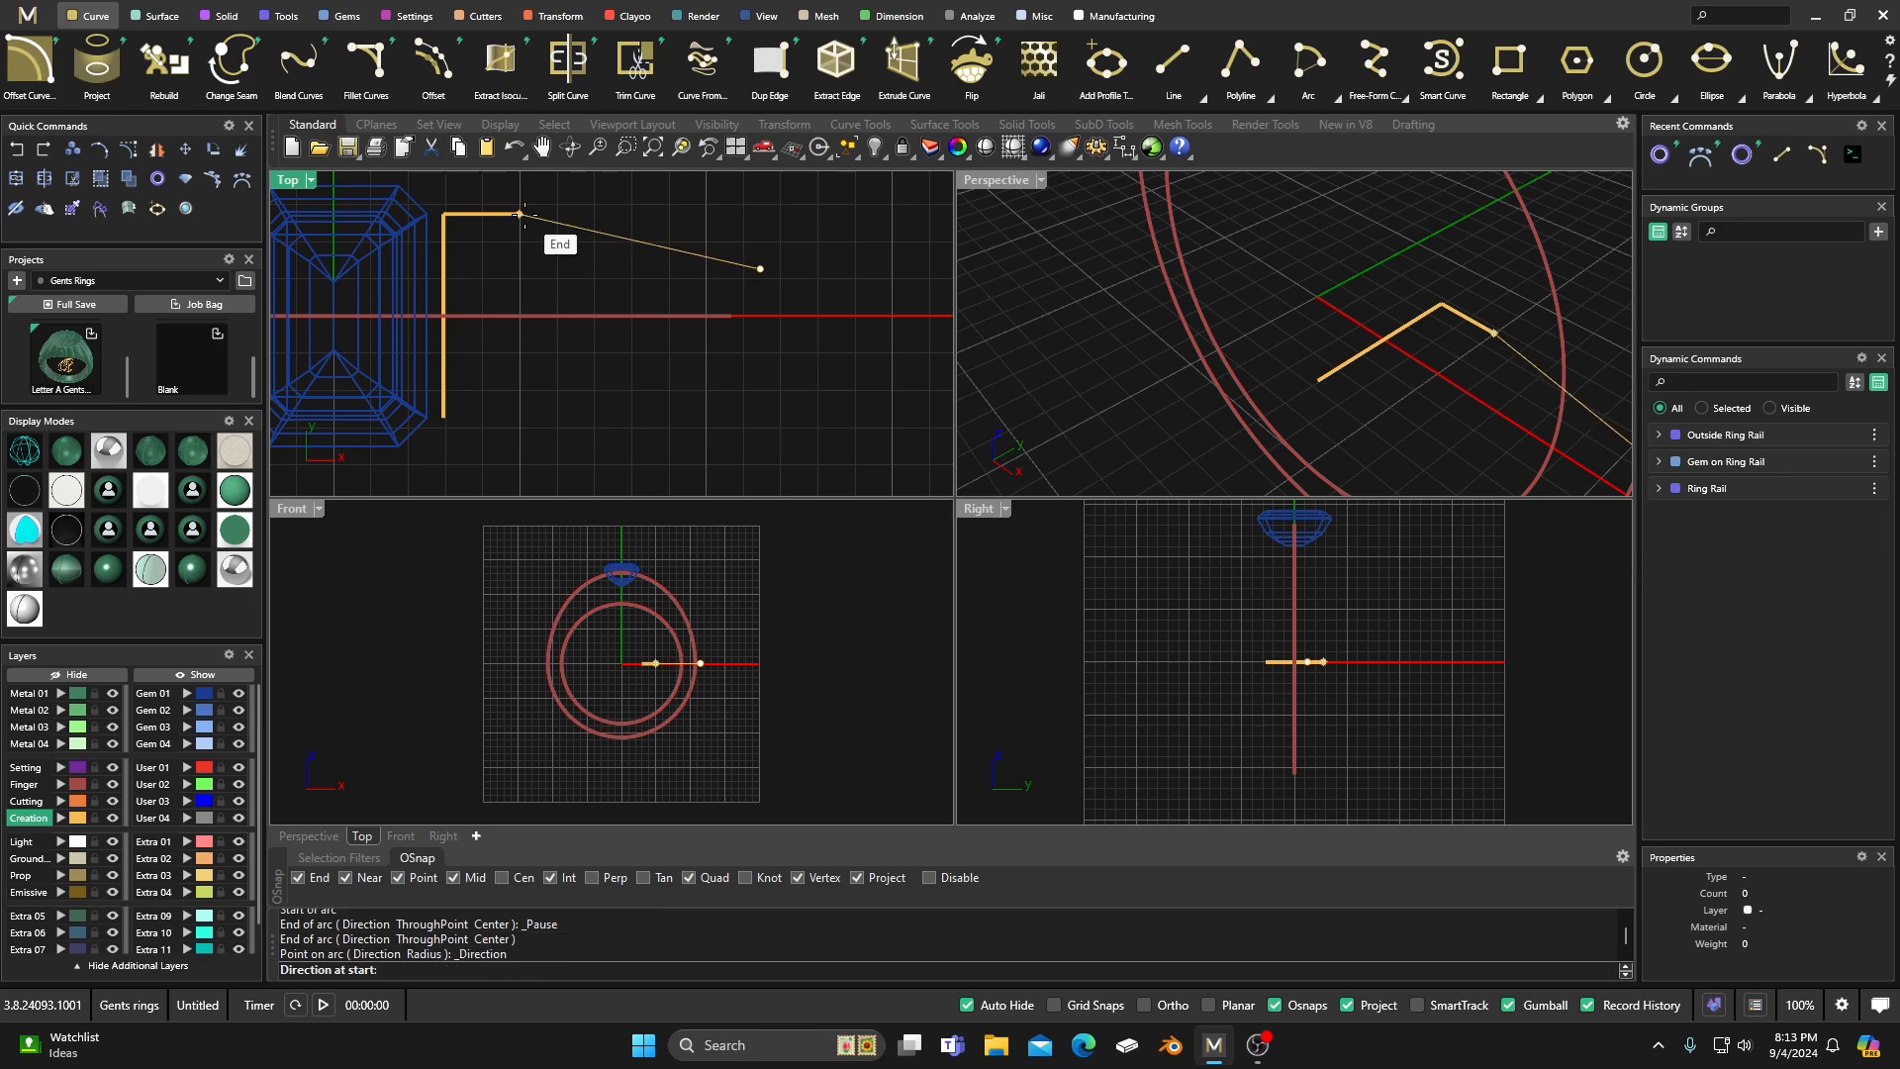
click(538, 271)
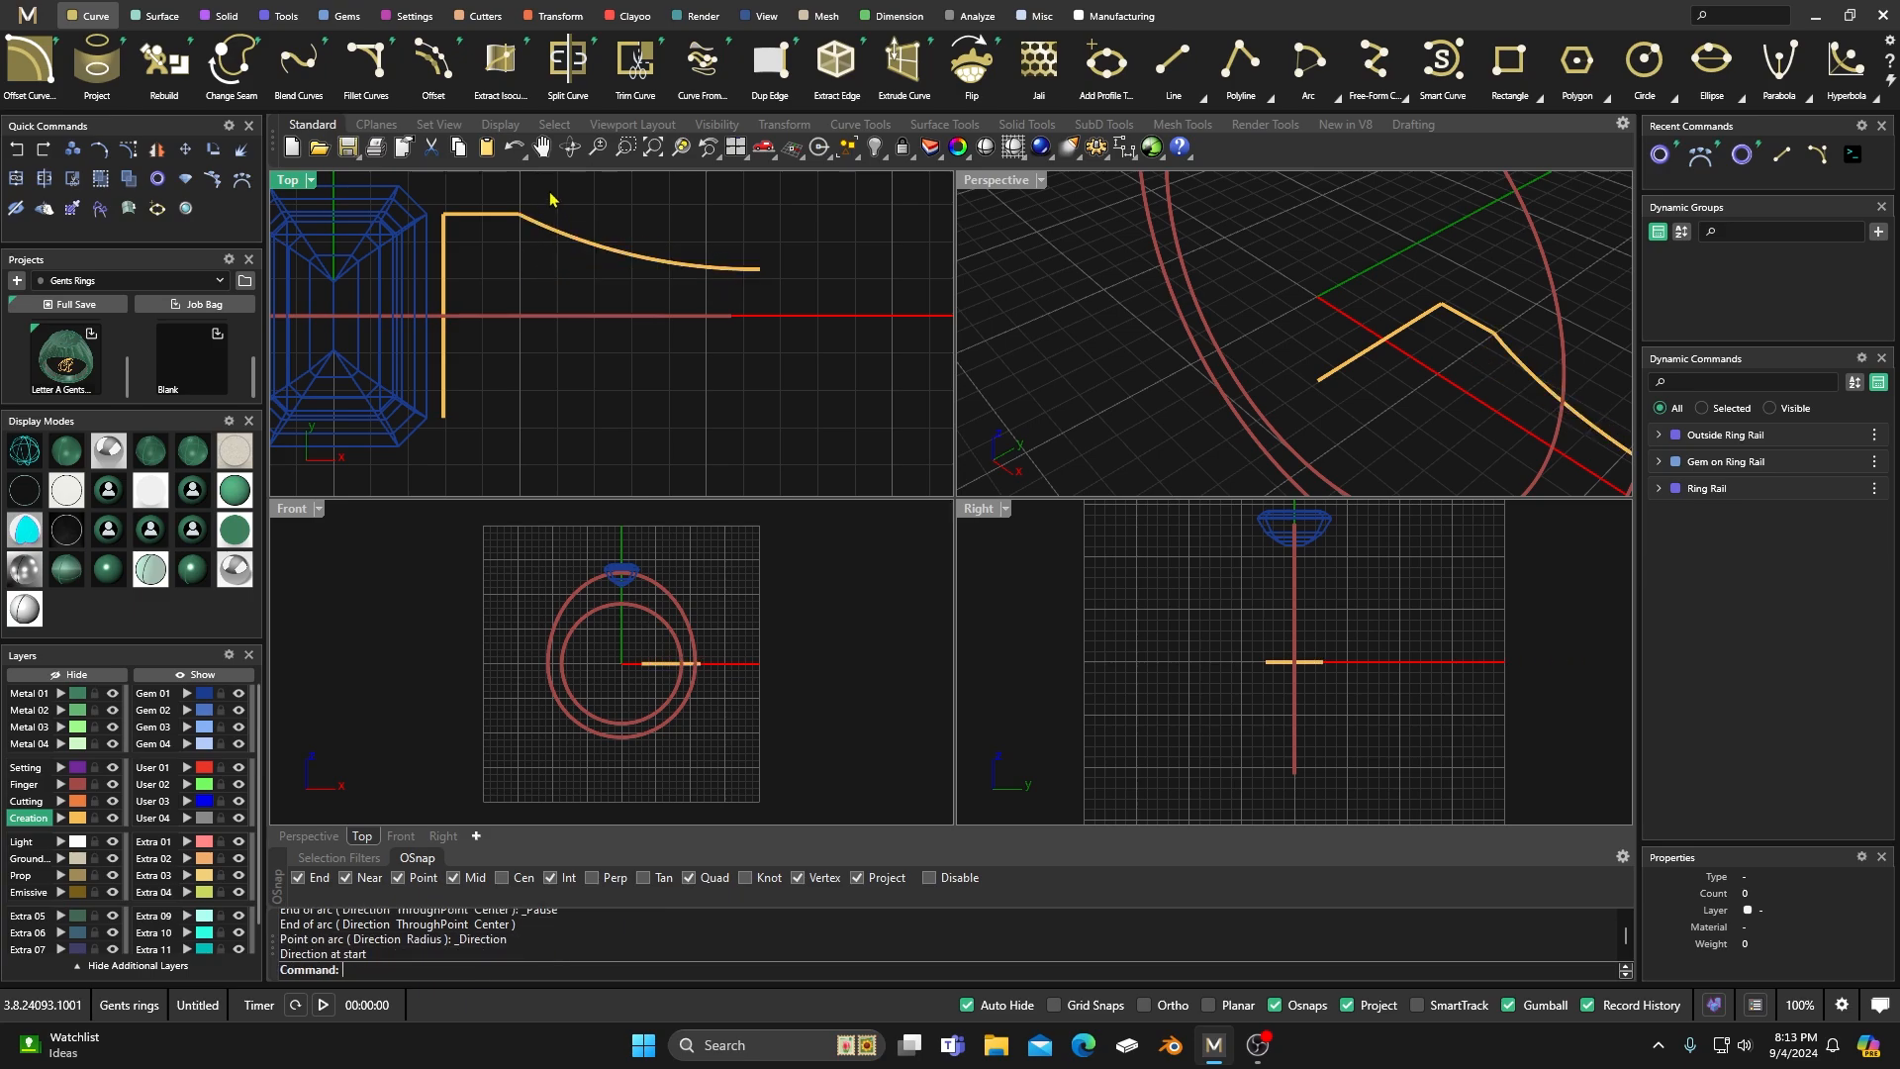
Join the short horizontal line and the arc into one open curve.
drag(543, 199, 512, 249)
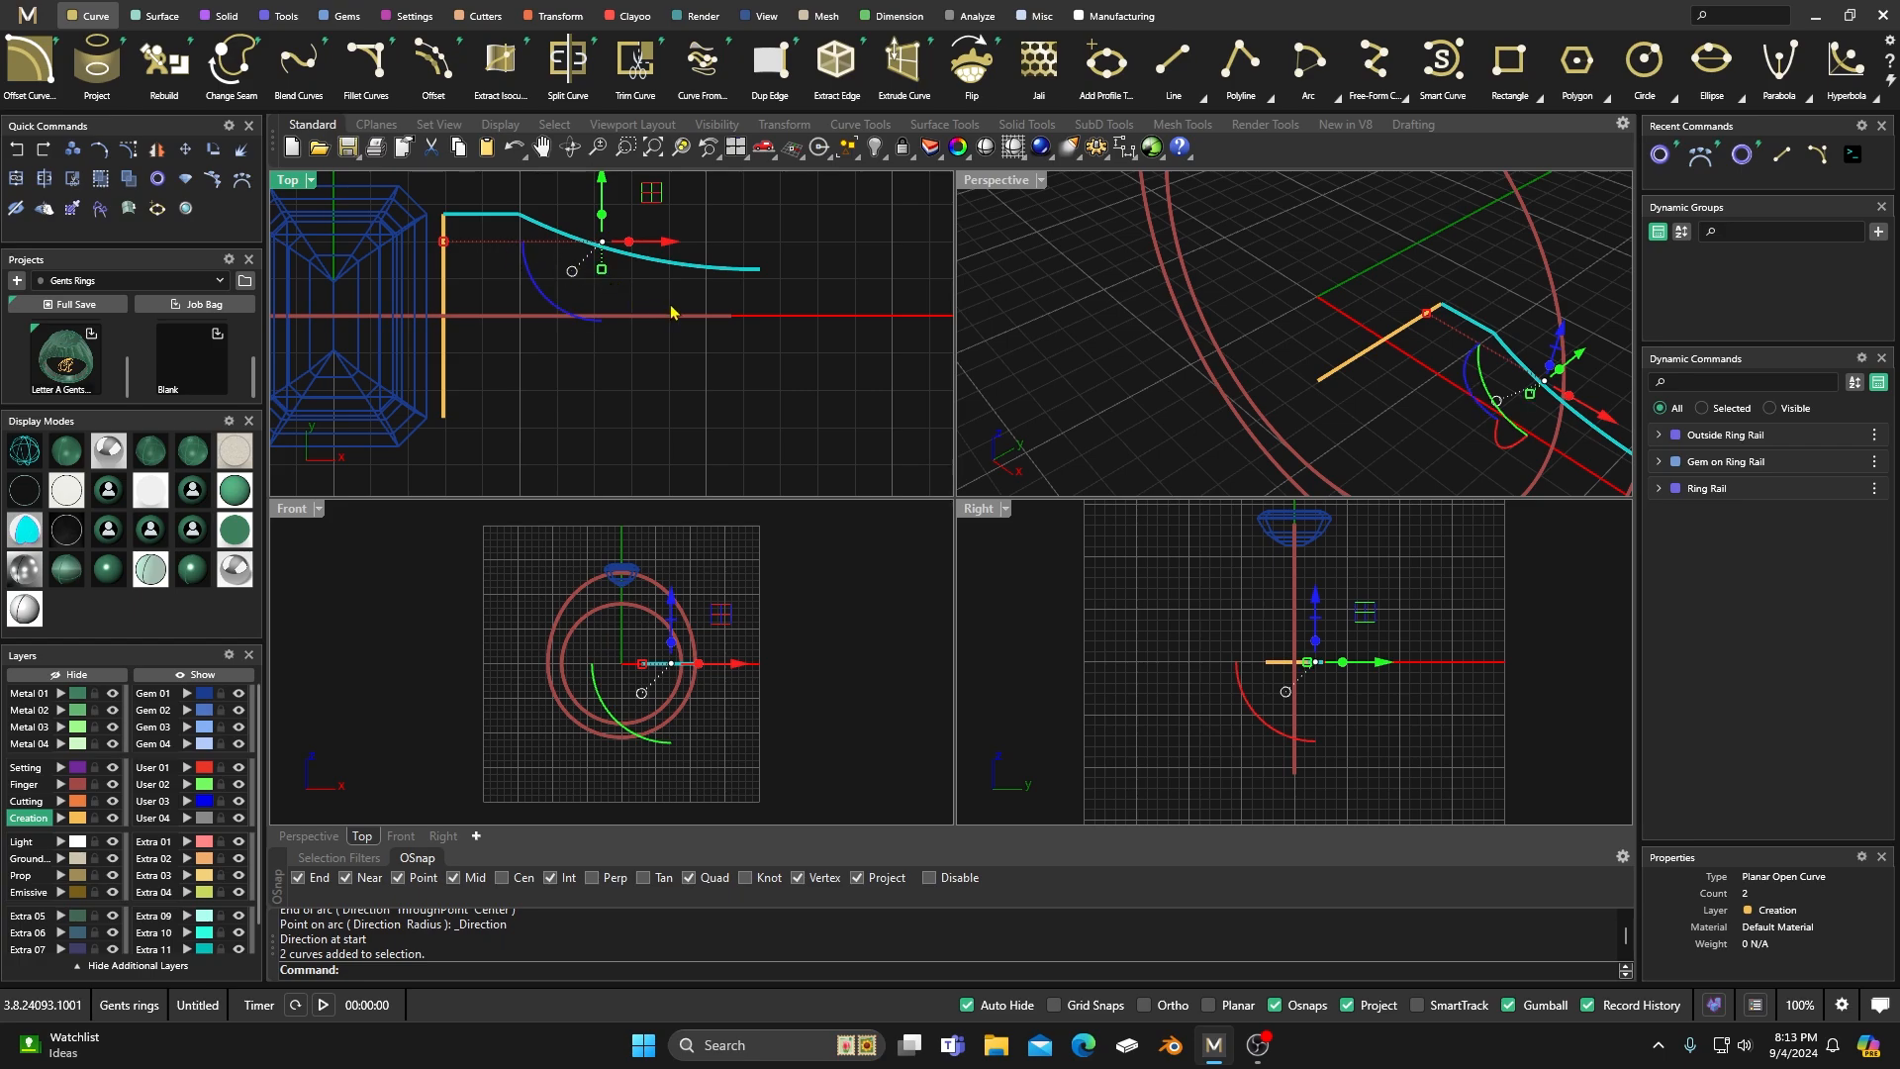
click(16, 179)
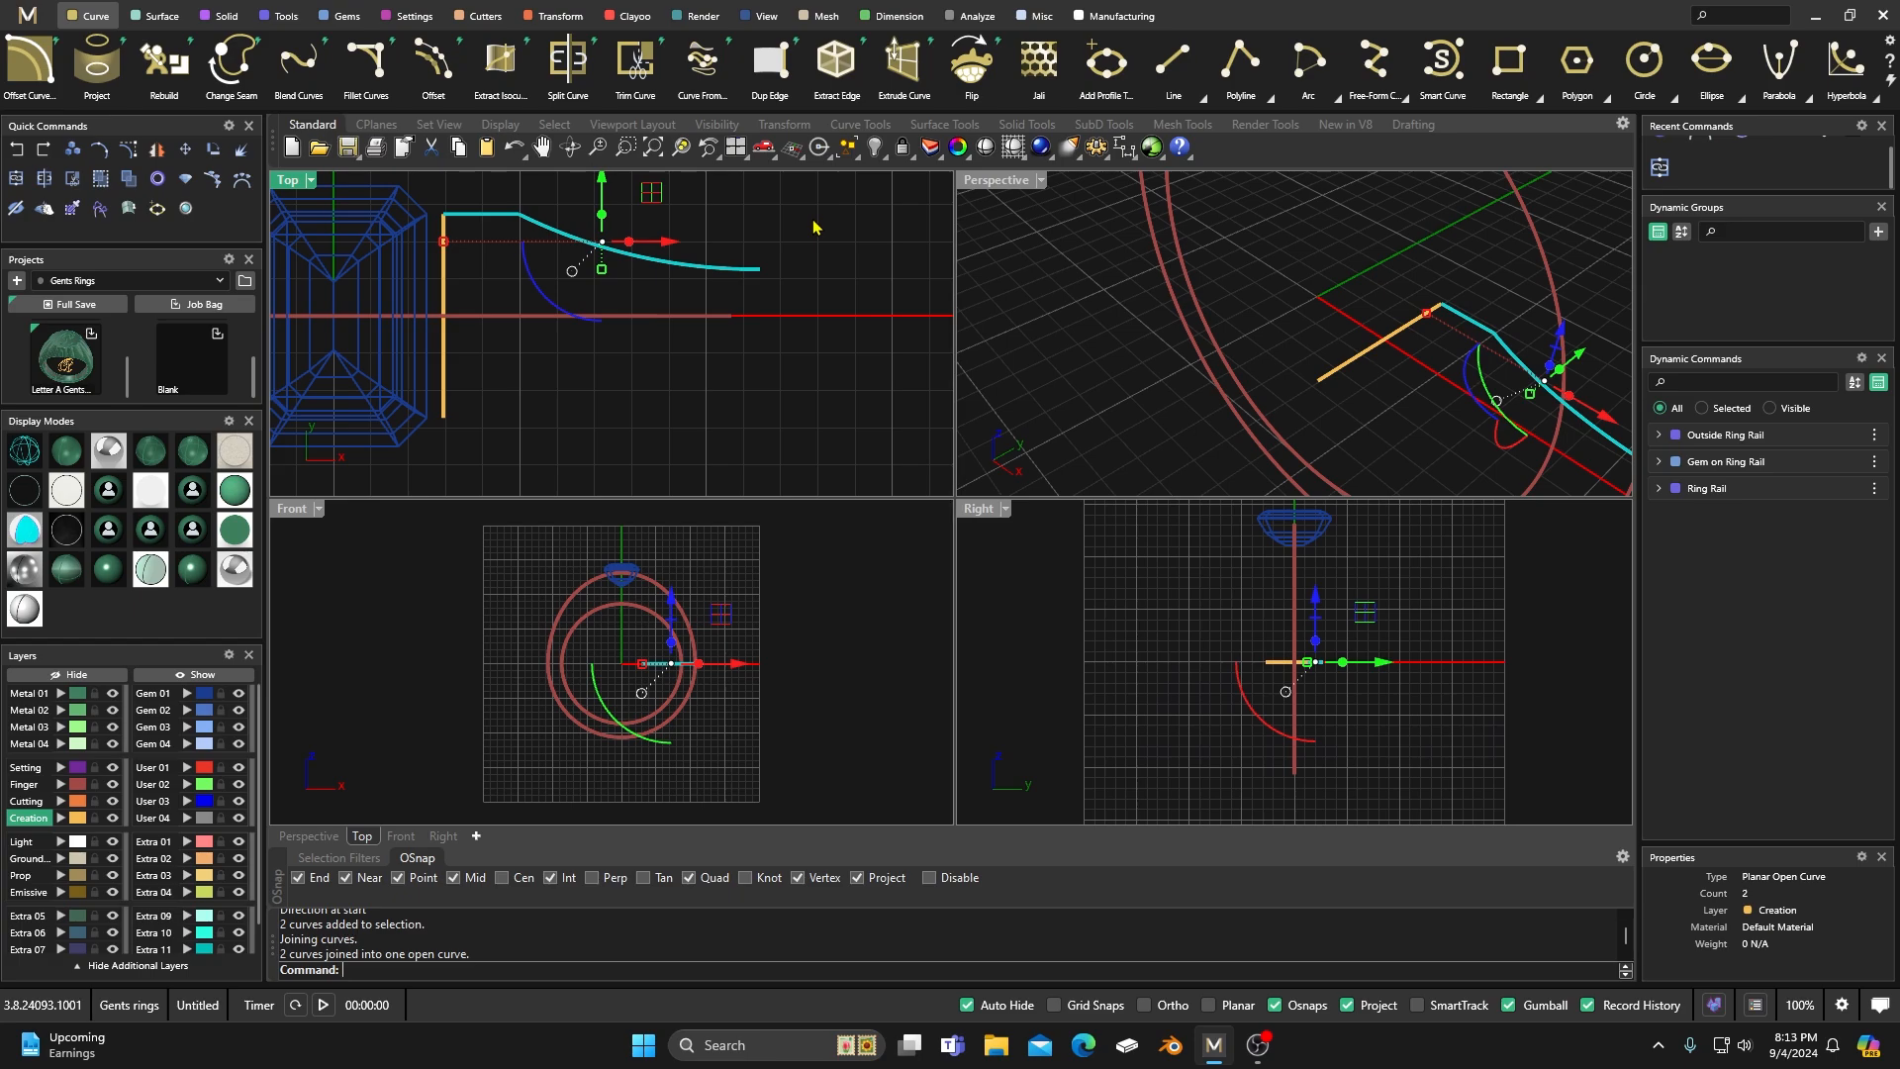
key(Escape)
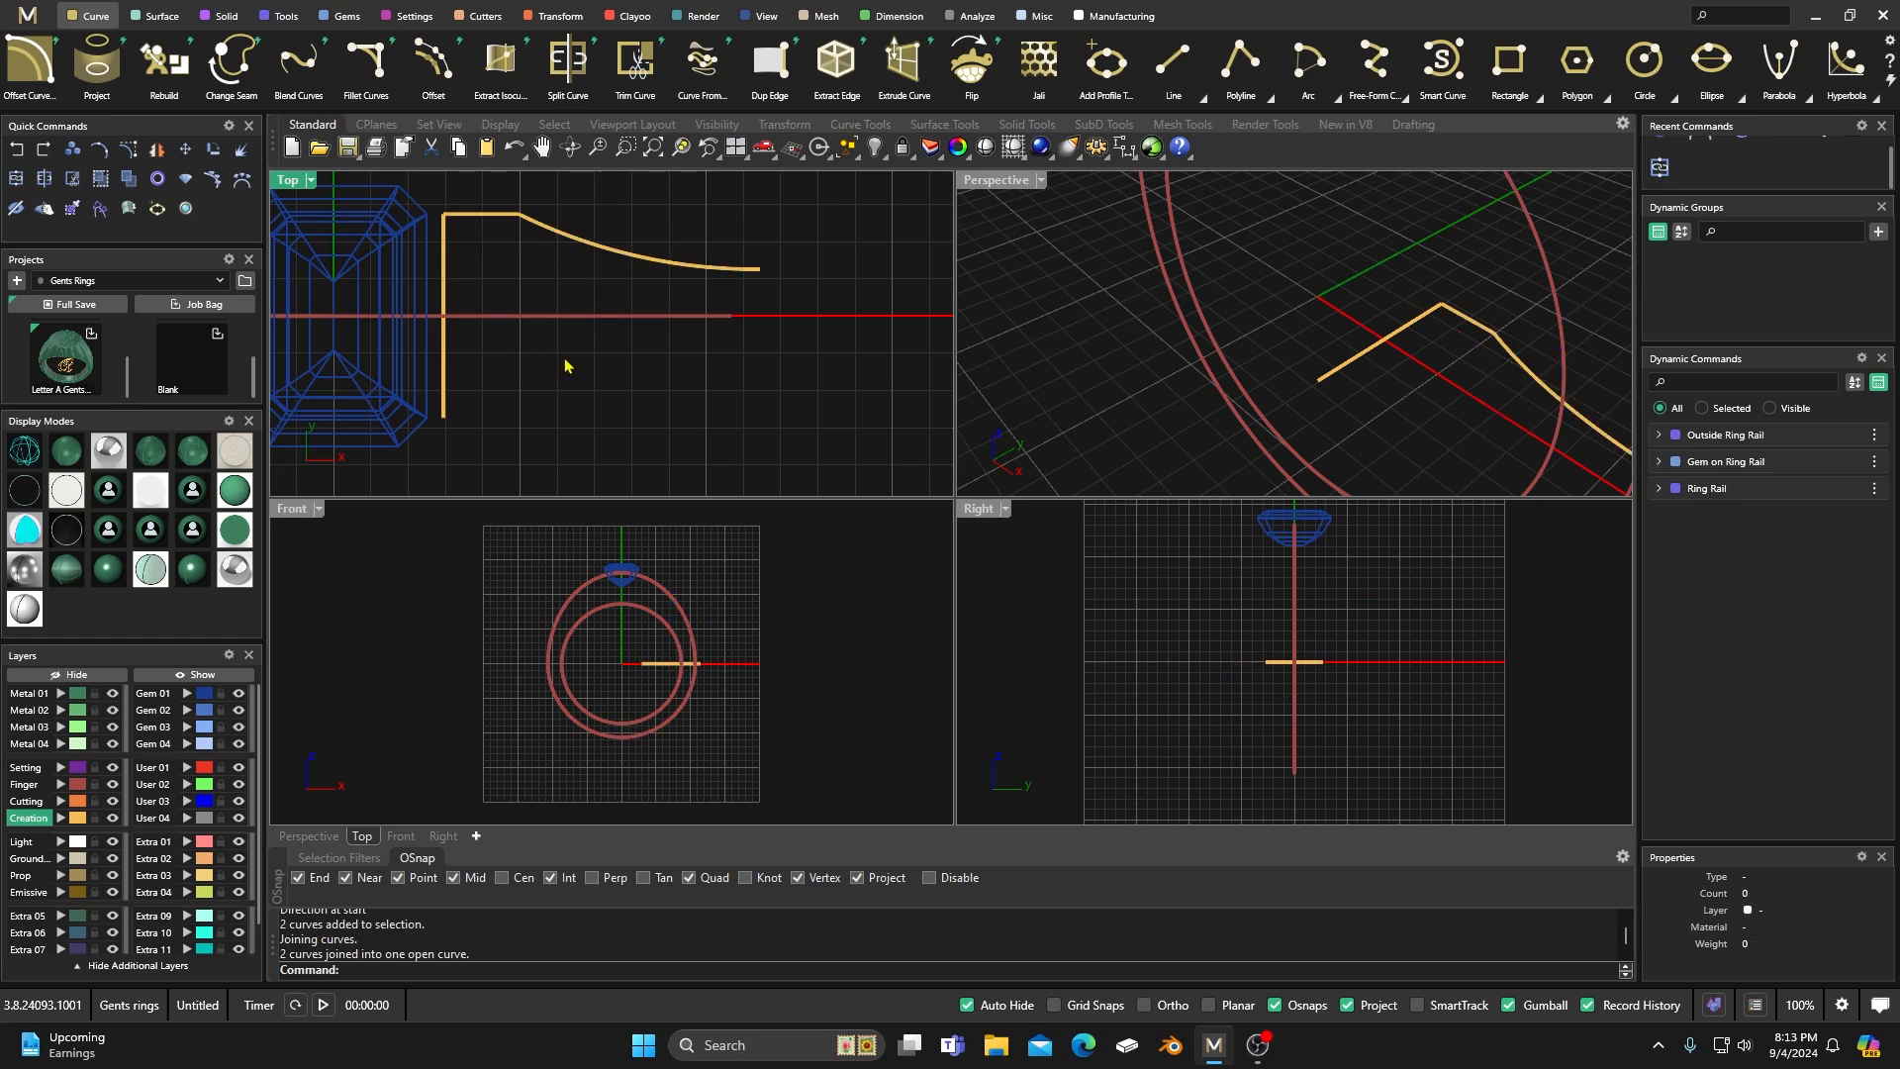
Create a Curve From 2 Views using the joined profile as first curve and the inner ring rail as second curve.
scroll(683, 393, down, 3)
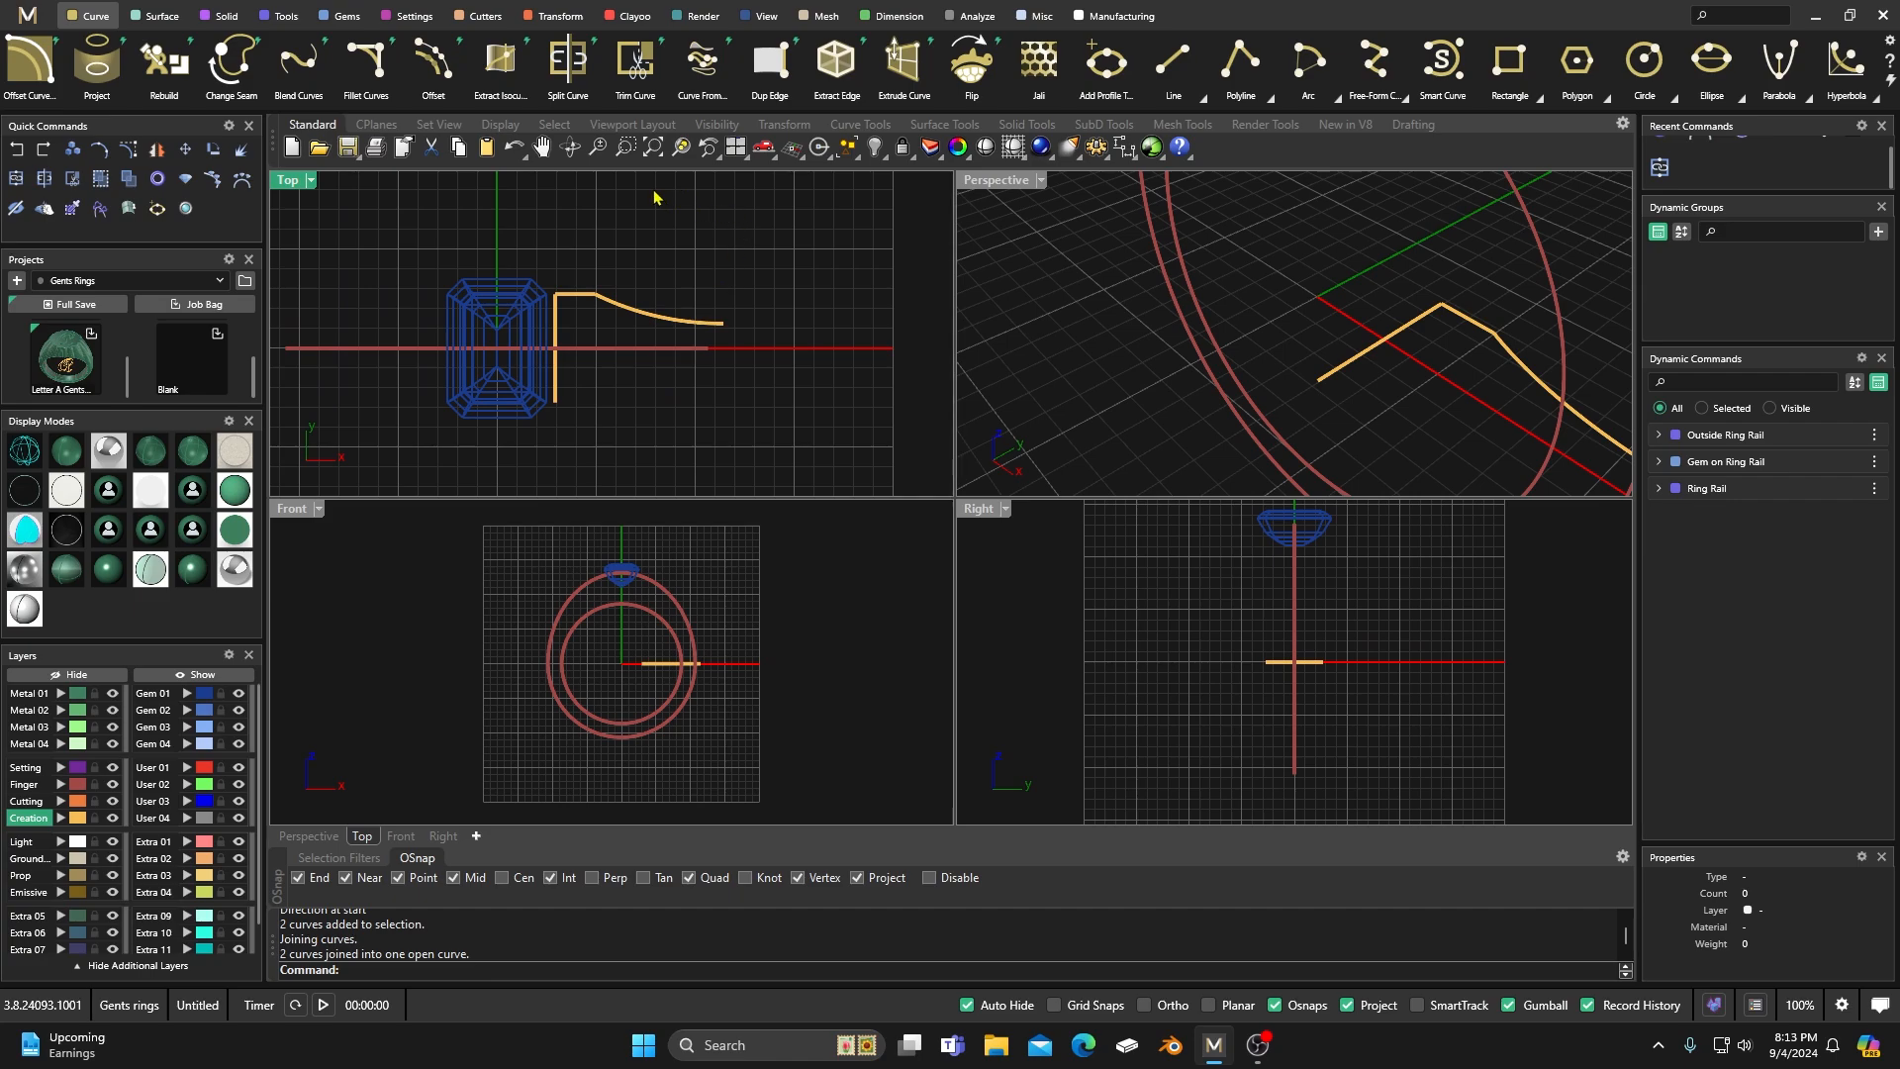
click(702, 79)
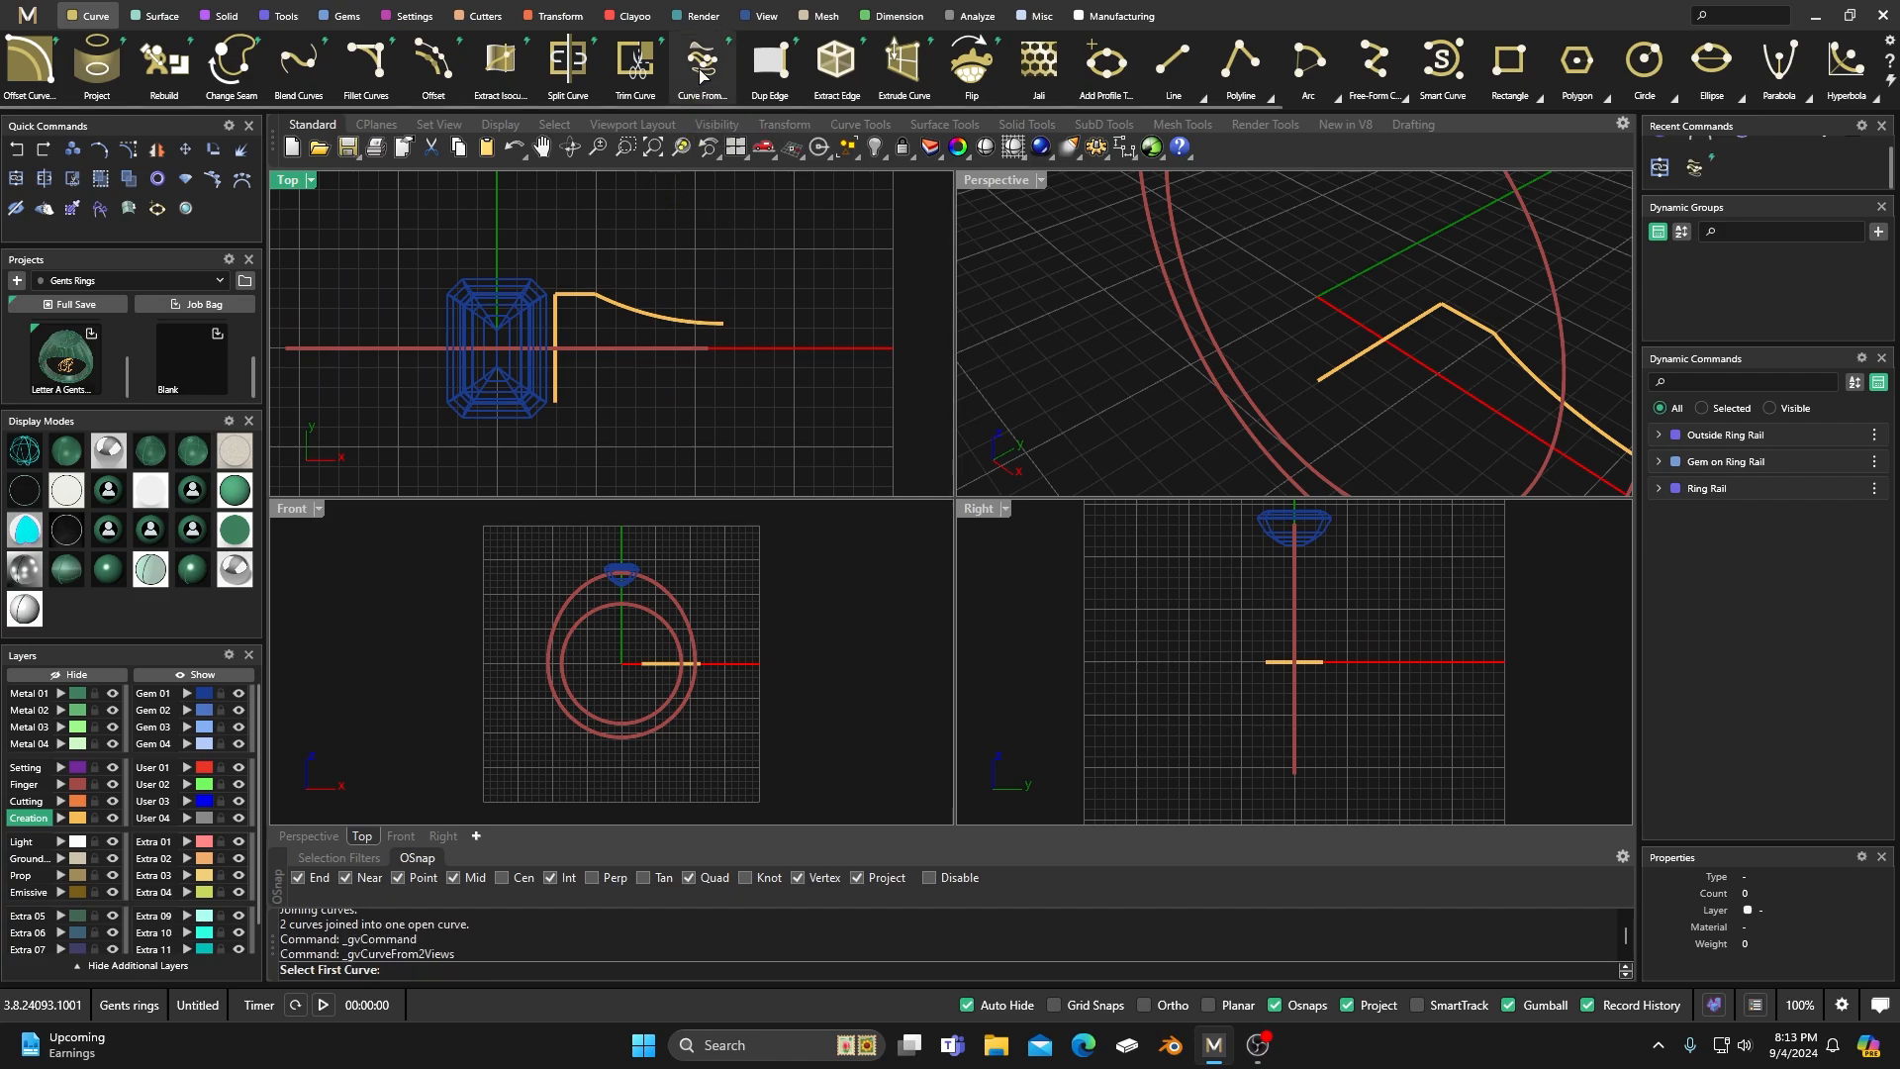
click(623, 314)
scroll(1155, 348, down, 5)
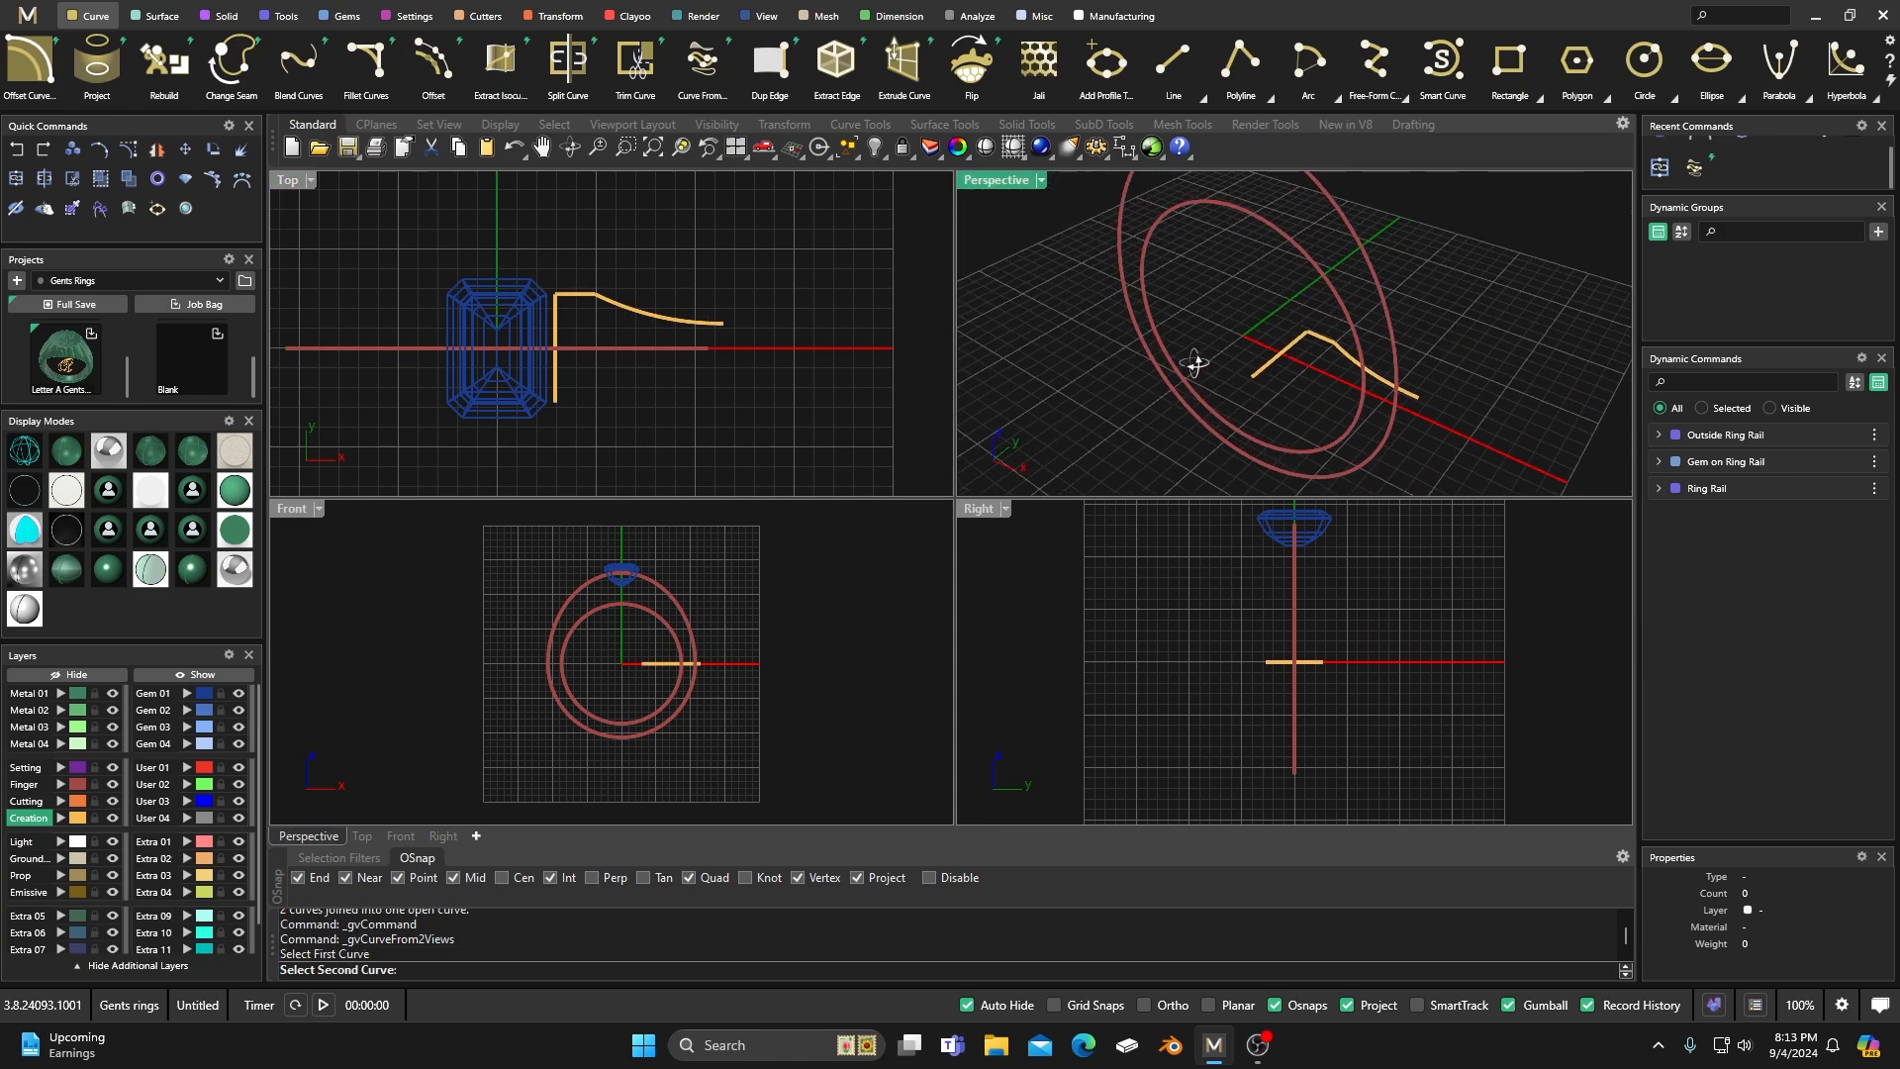
click(1297, 250)
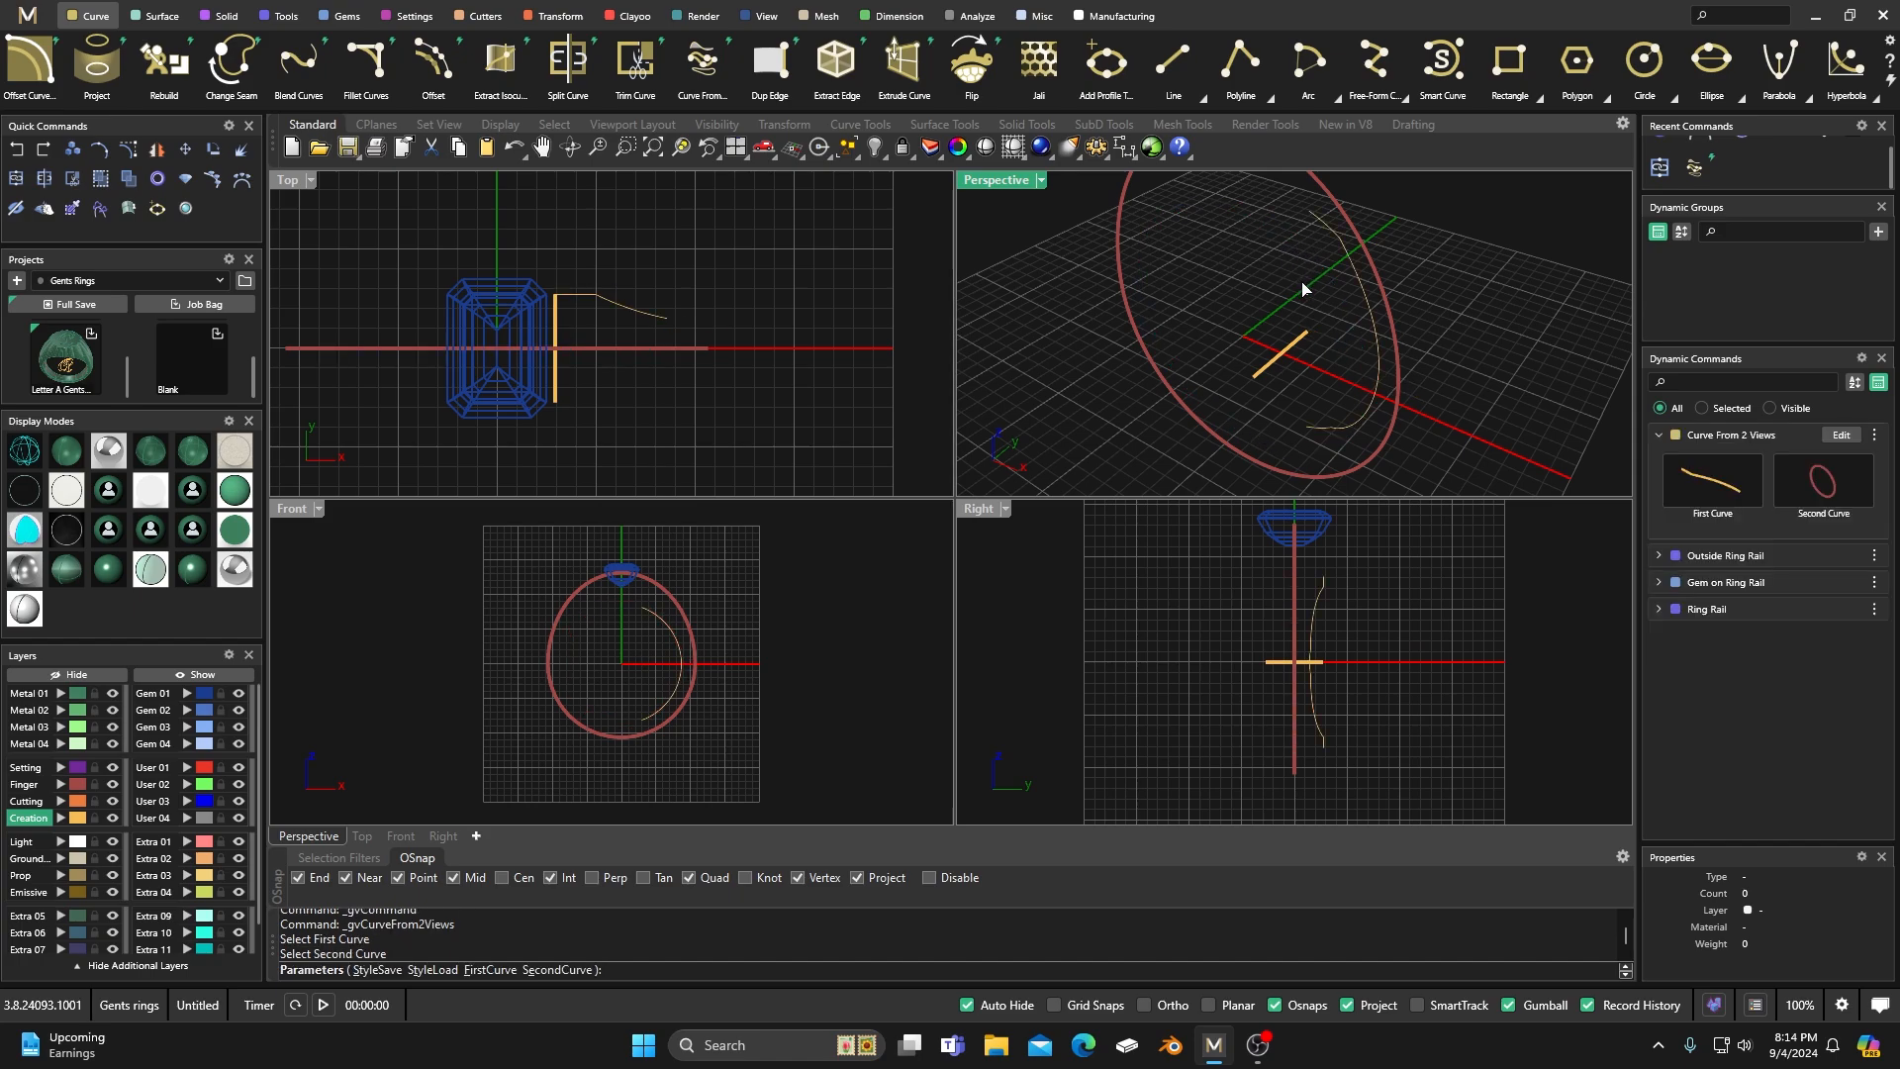
key(Return)
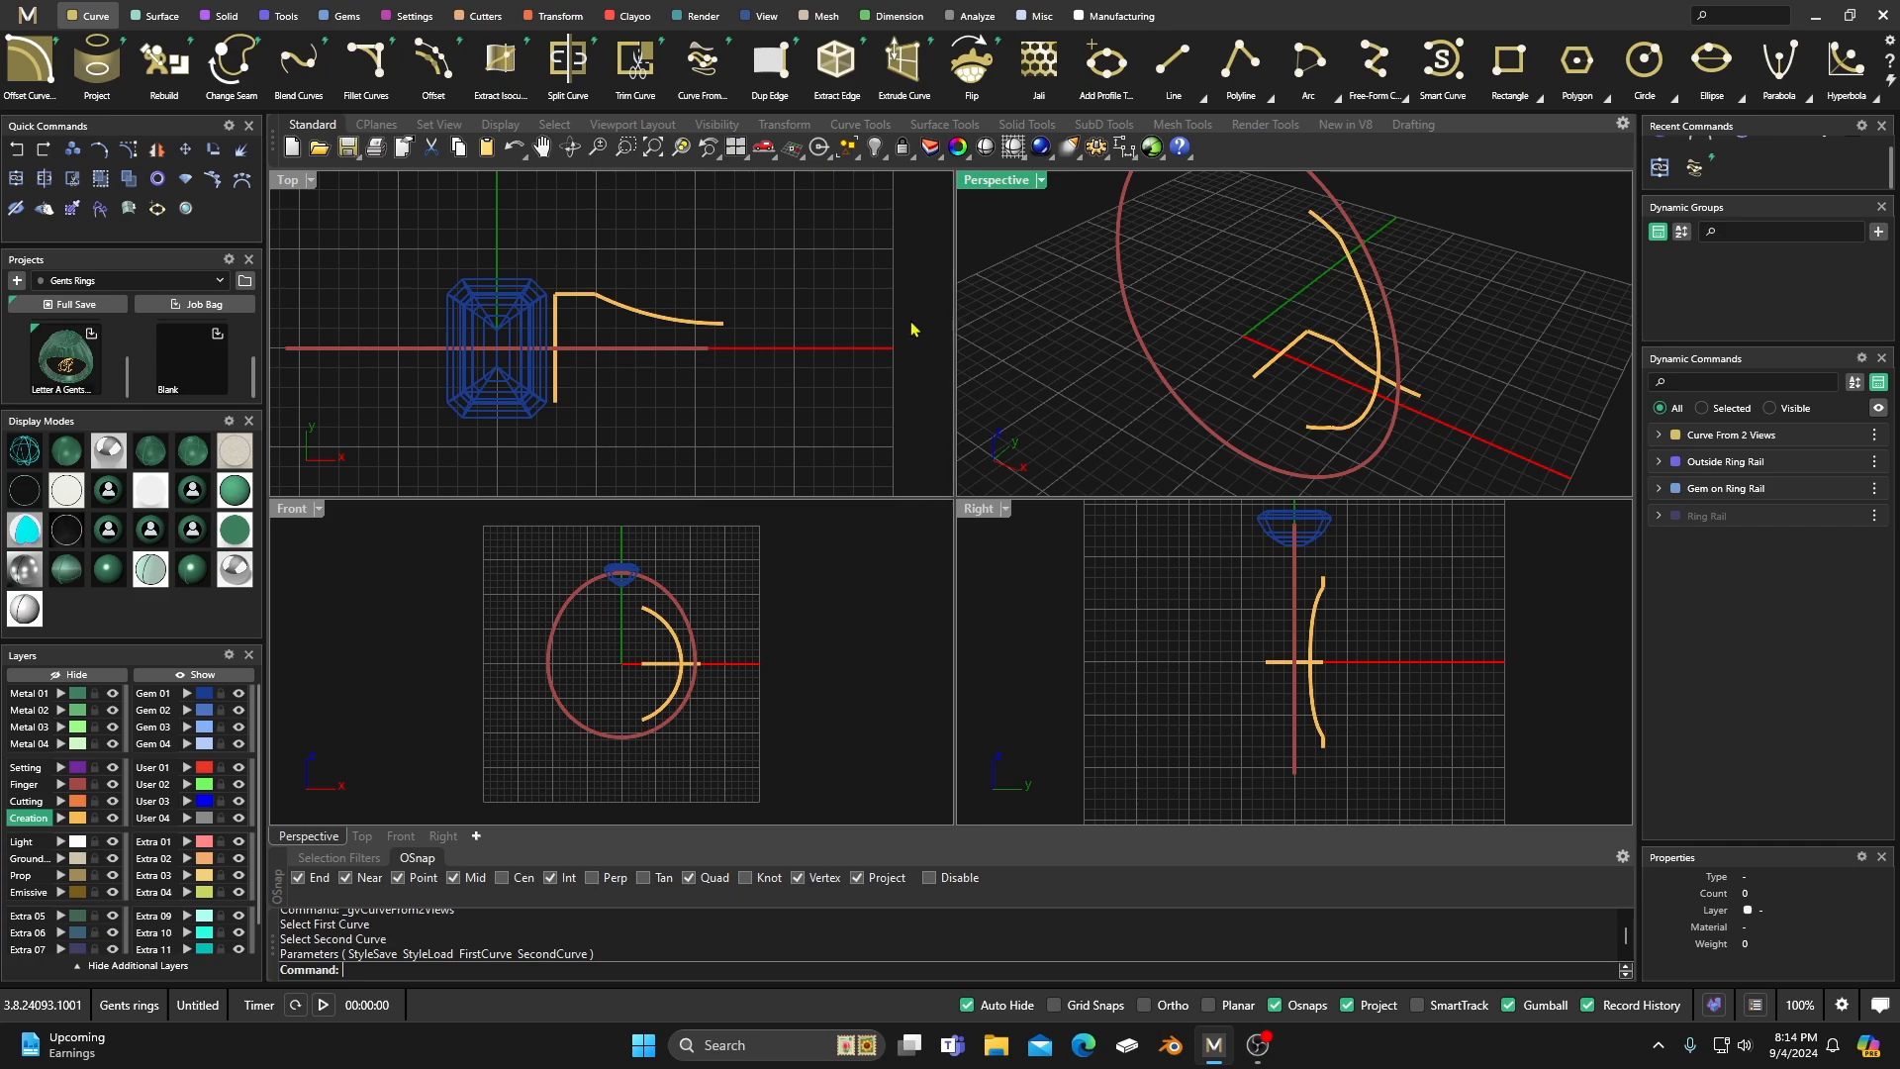
Unhide the Ring Rail and create a Curve From 2 Views from the straight line beside the gem and the inner rail.
right_click(590, 326)
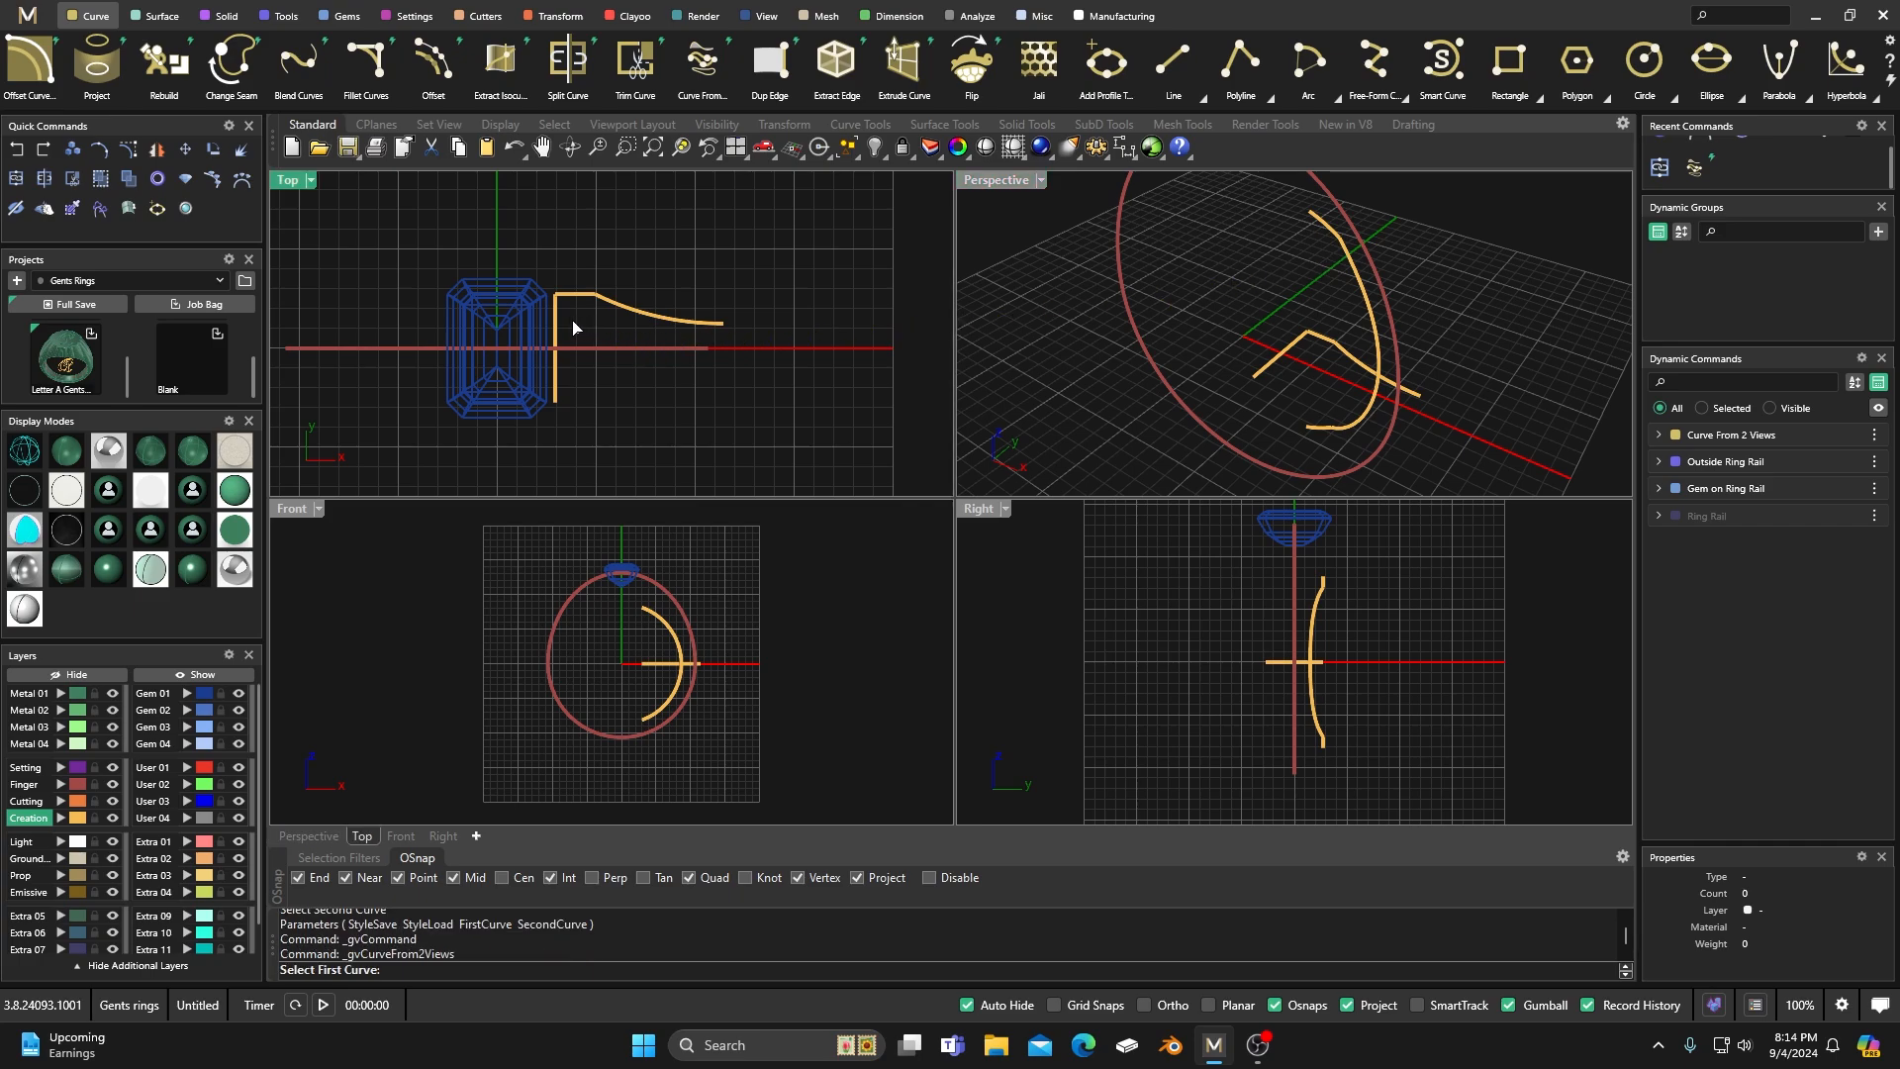
click(557, 326)
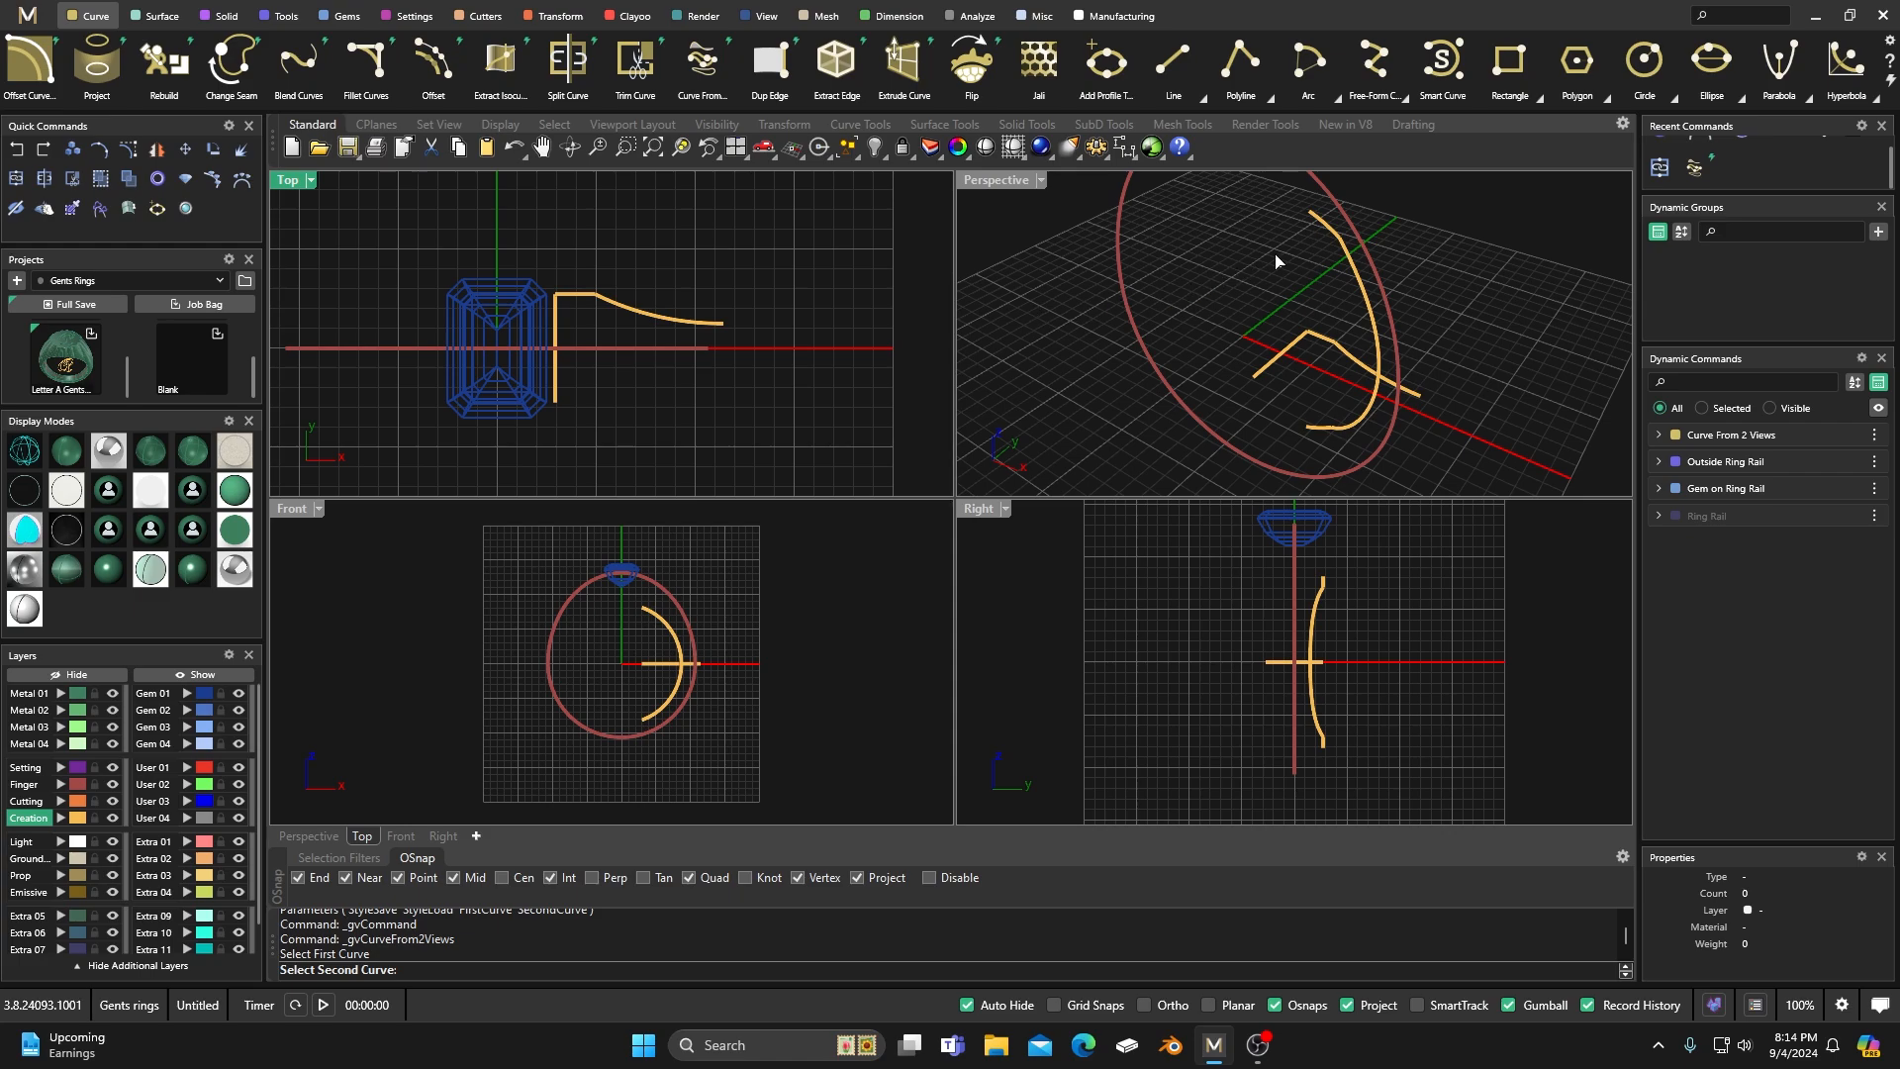
click(1875, 516)
click(1821, 618)
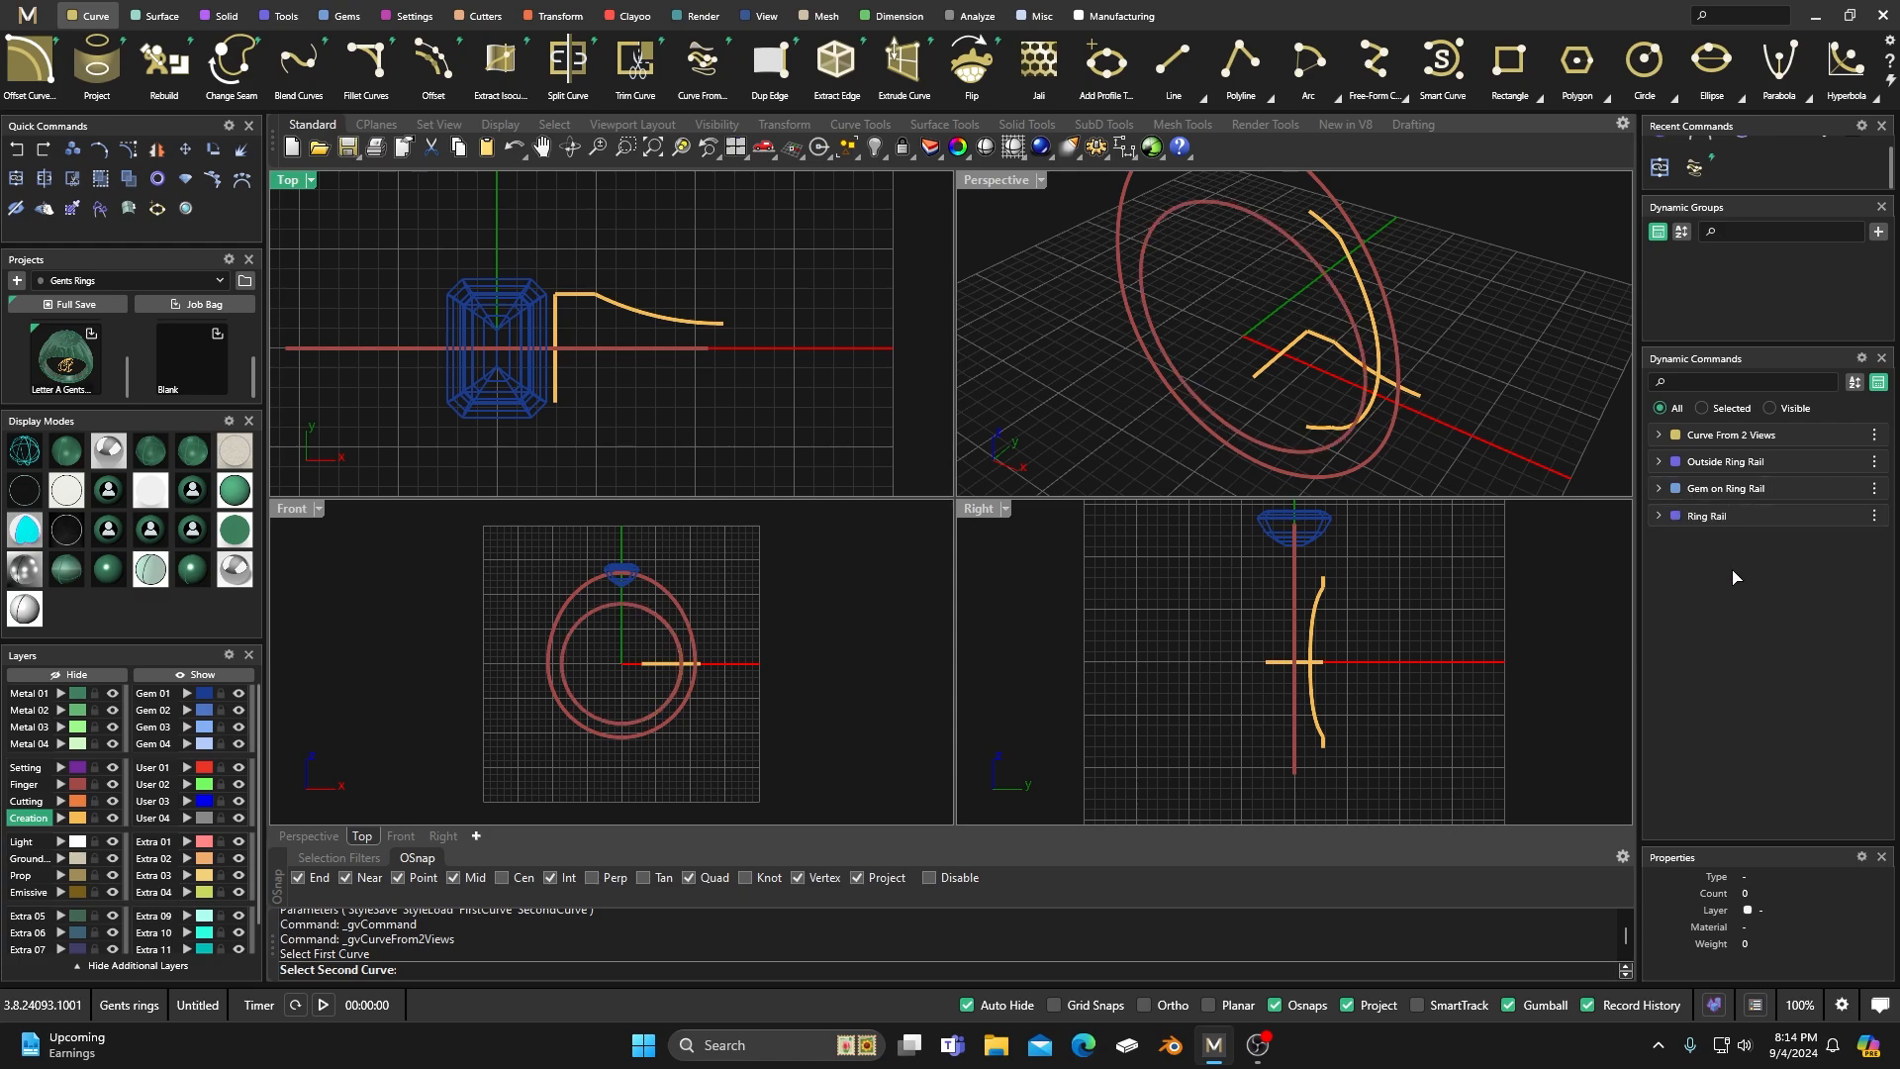
click(1322, 286)
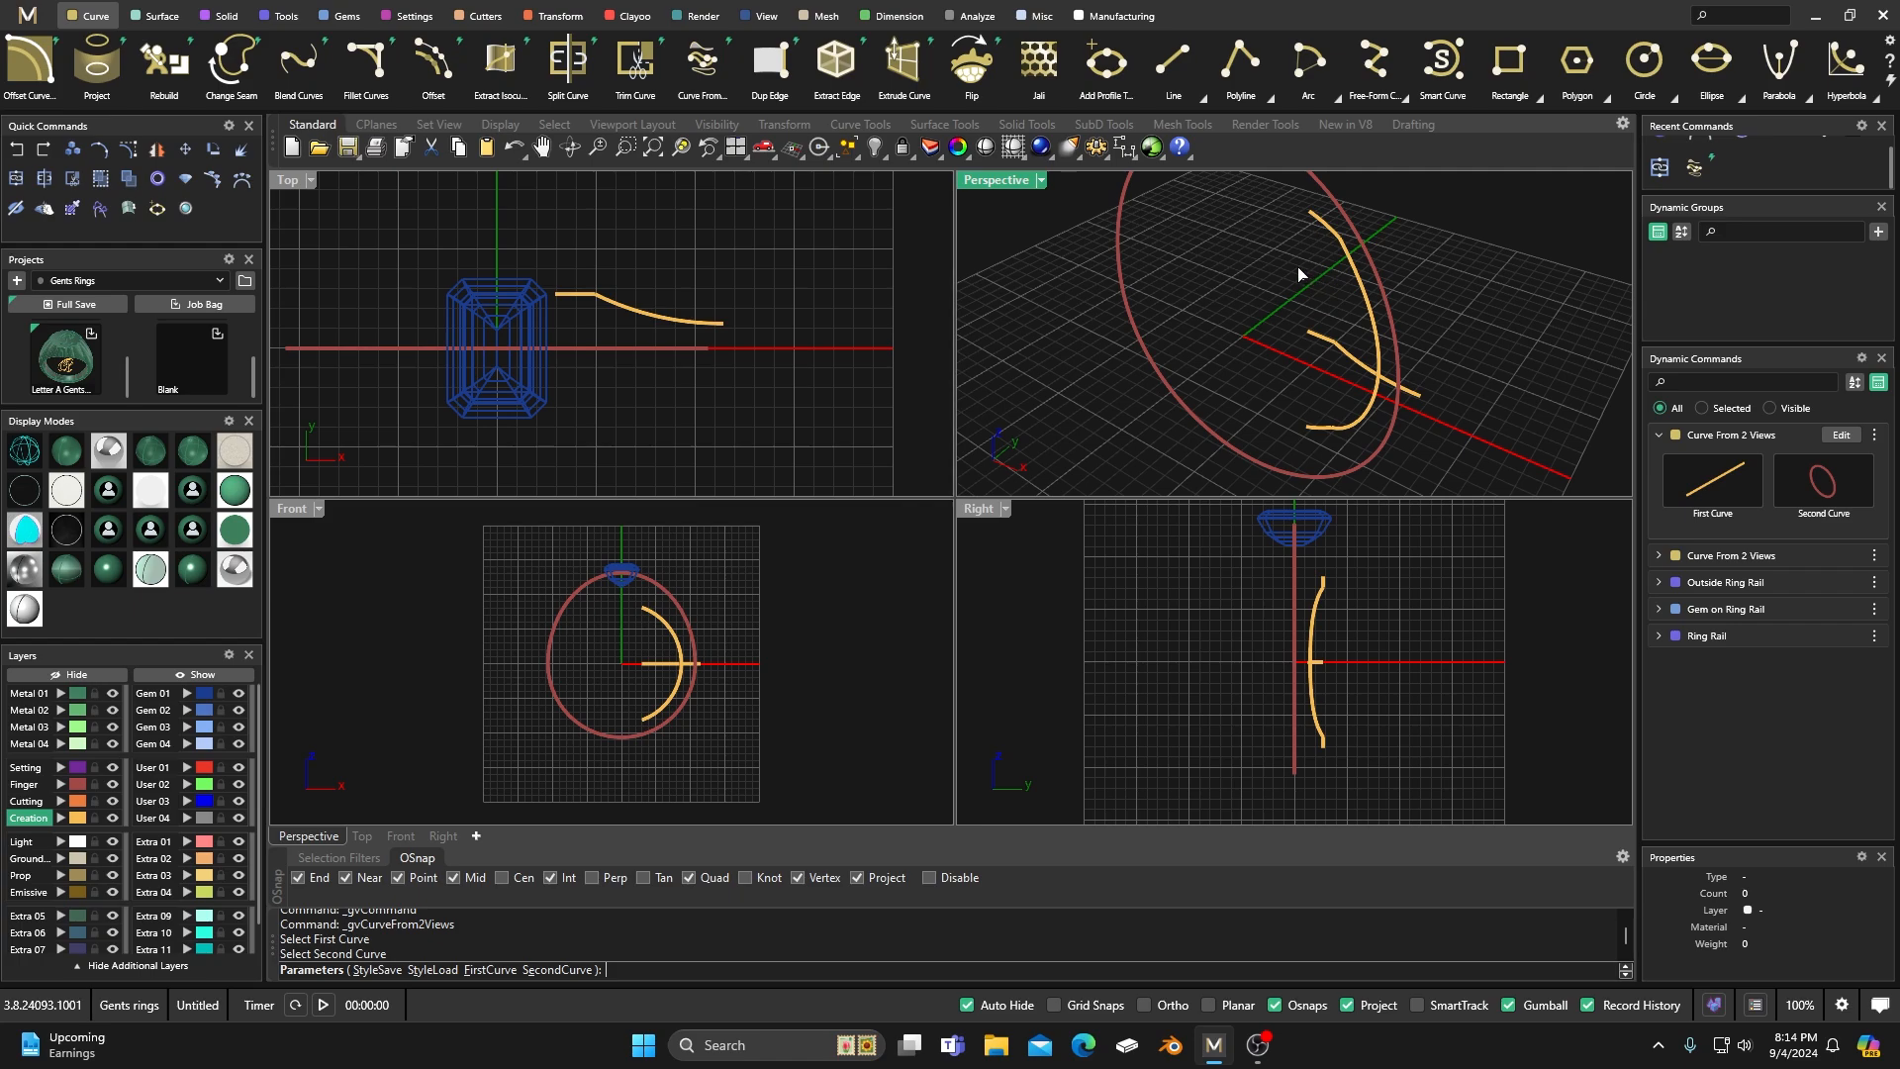
key(Return)
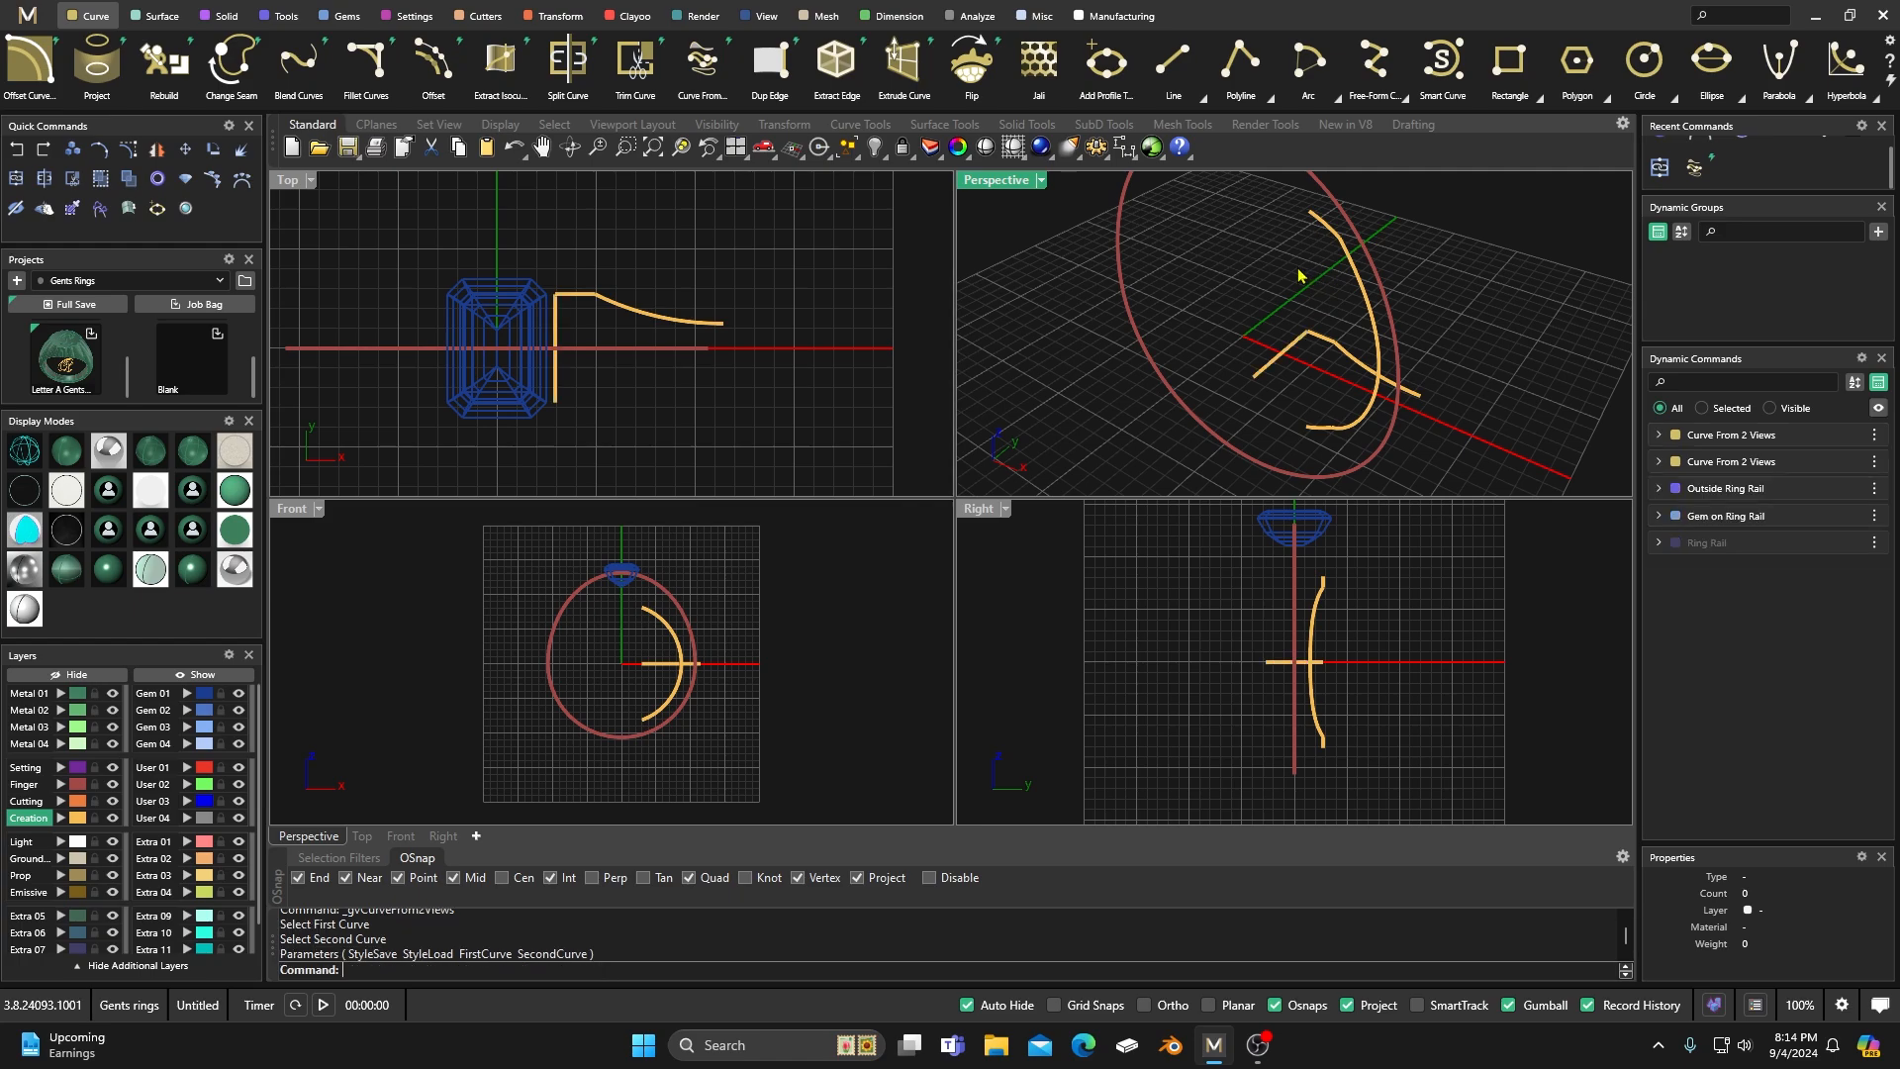
Delete the straight construction line beside the gem.
click(1265, 368)
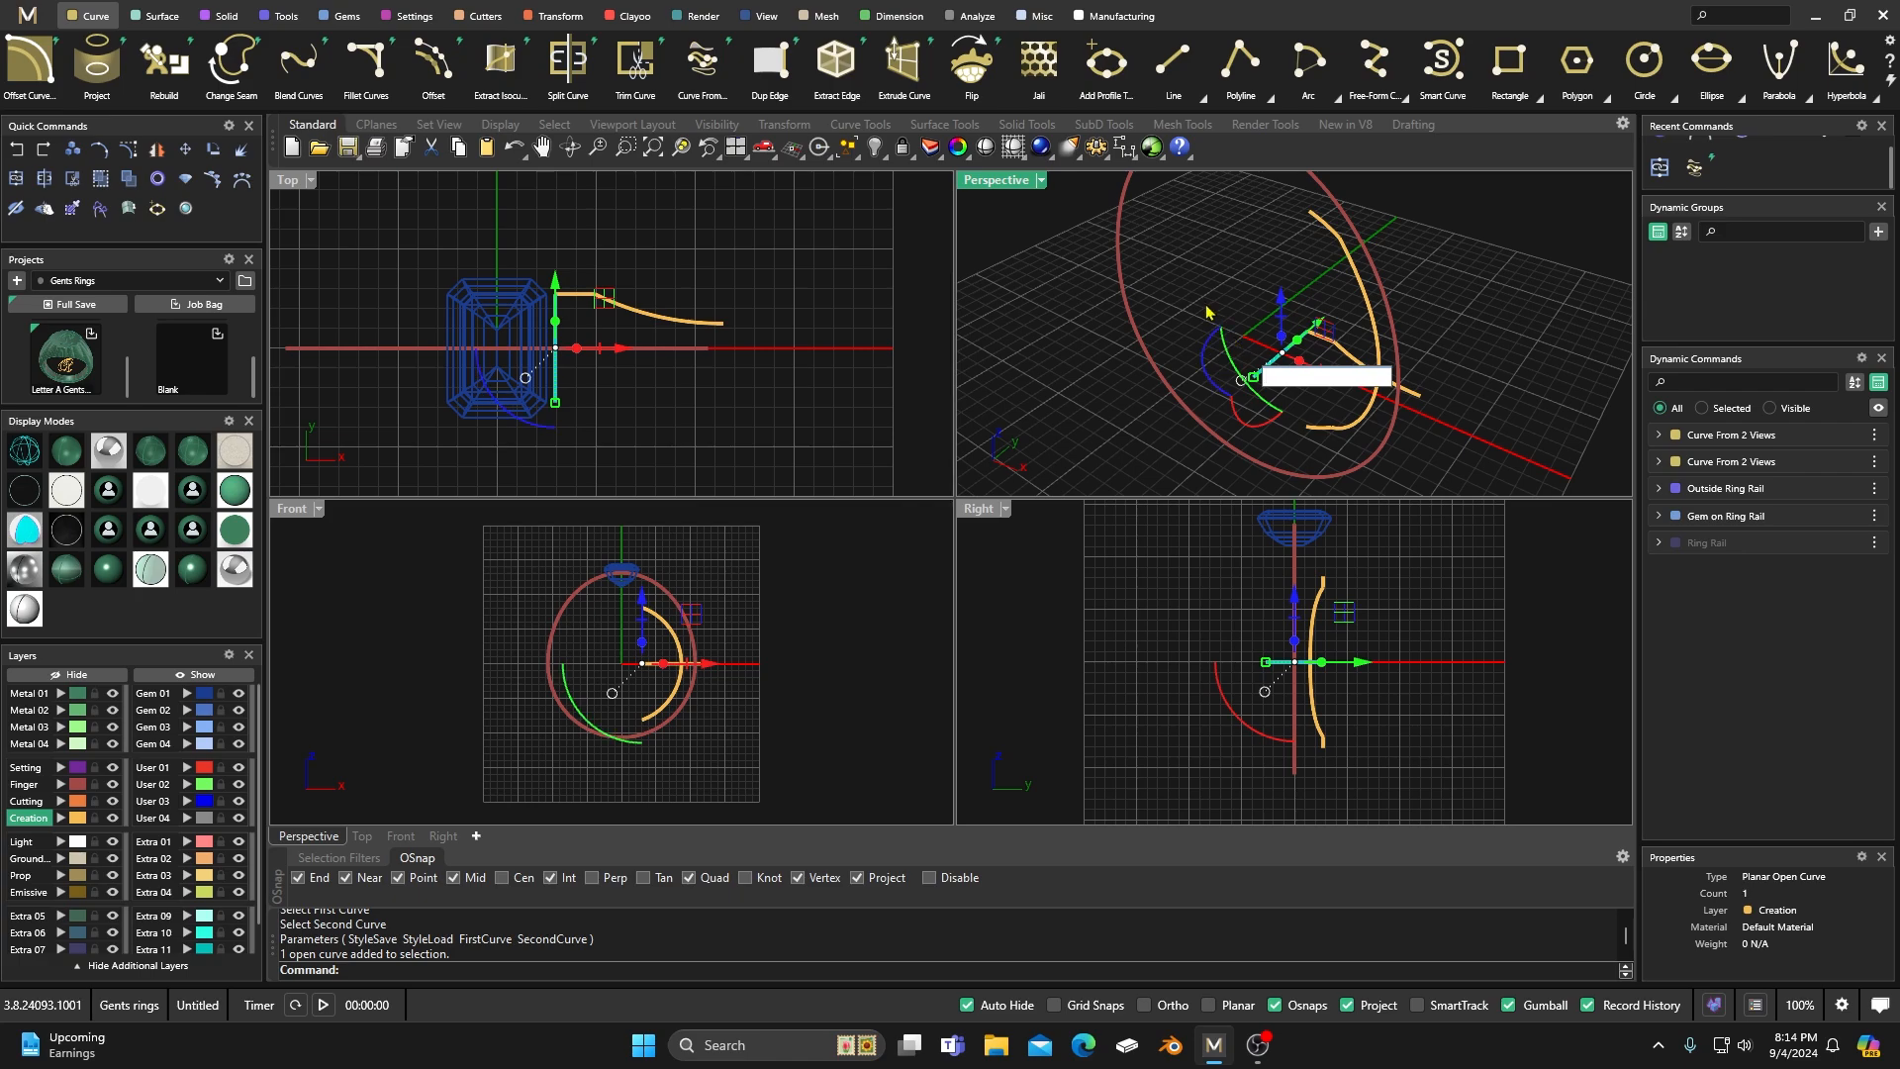
click(1249, 320)
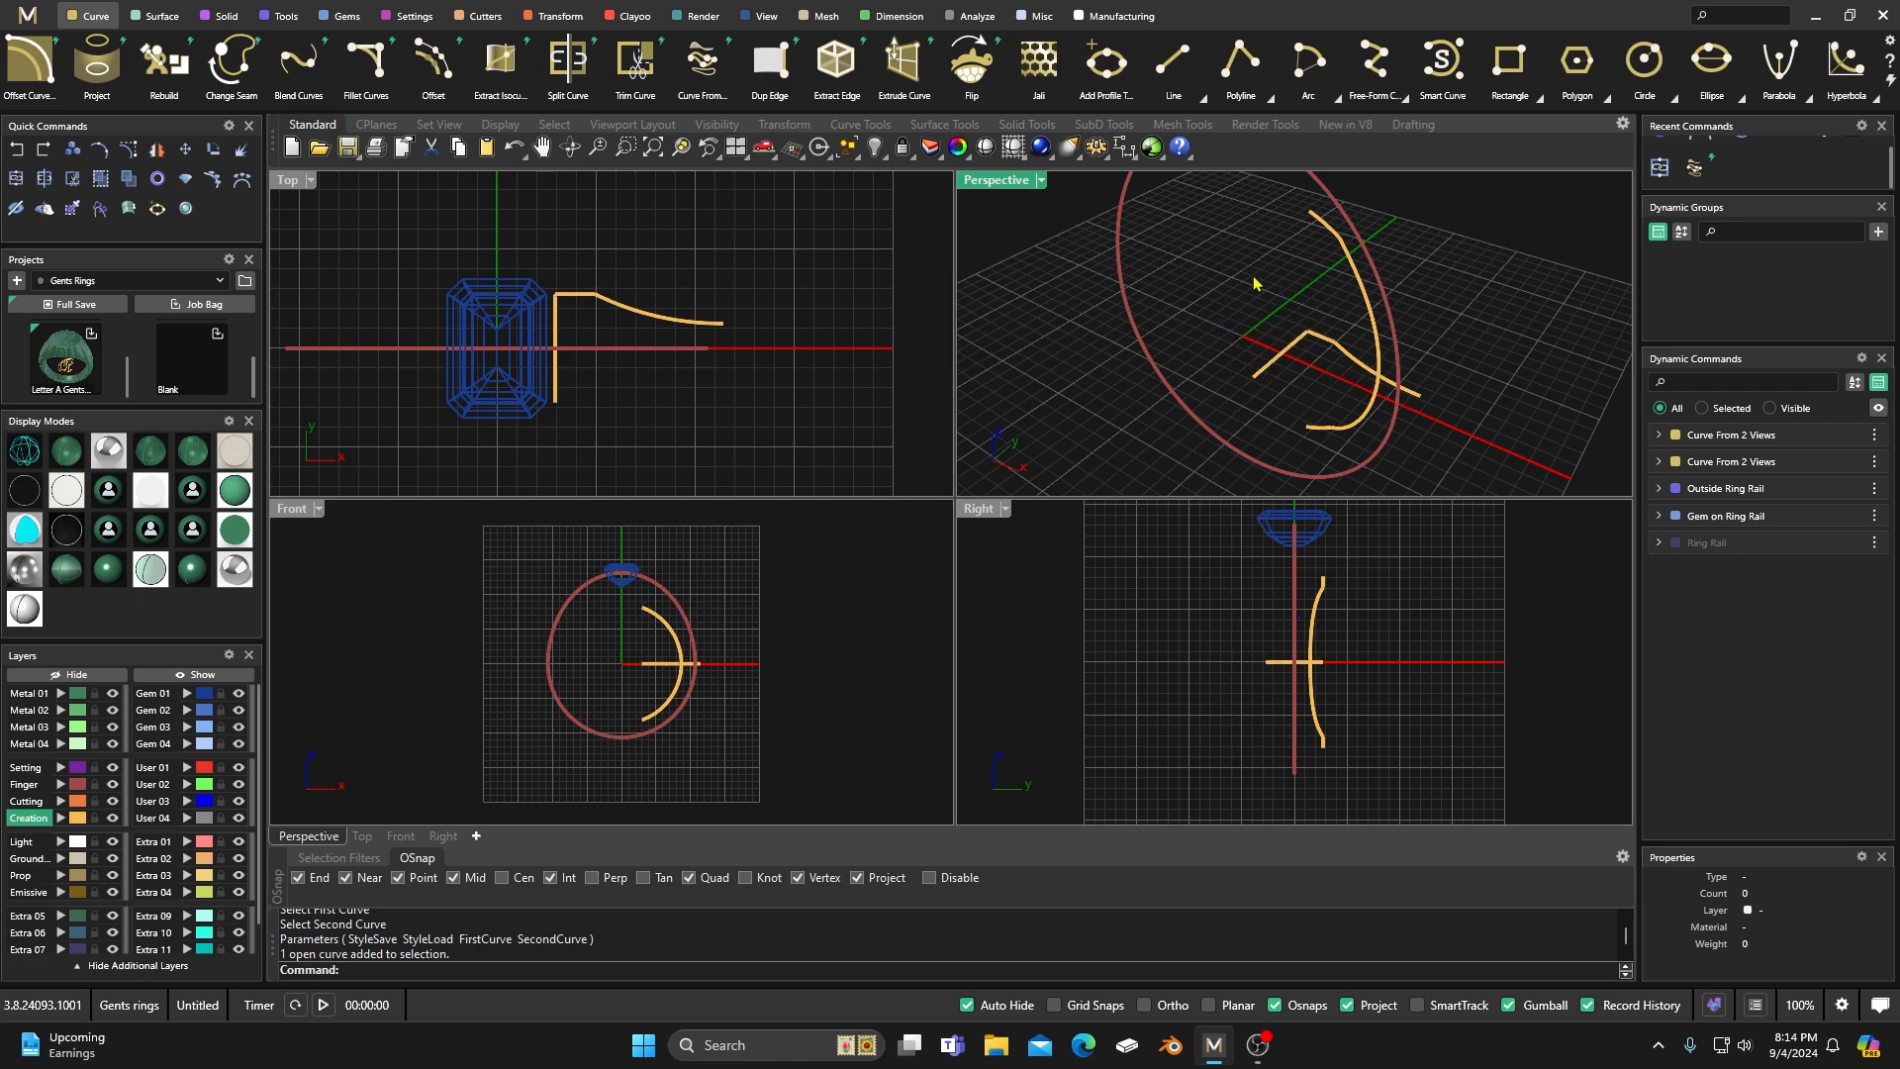
click(1265, 368)
key(Delete)
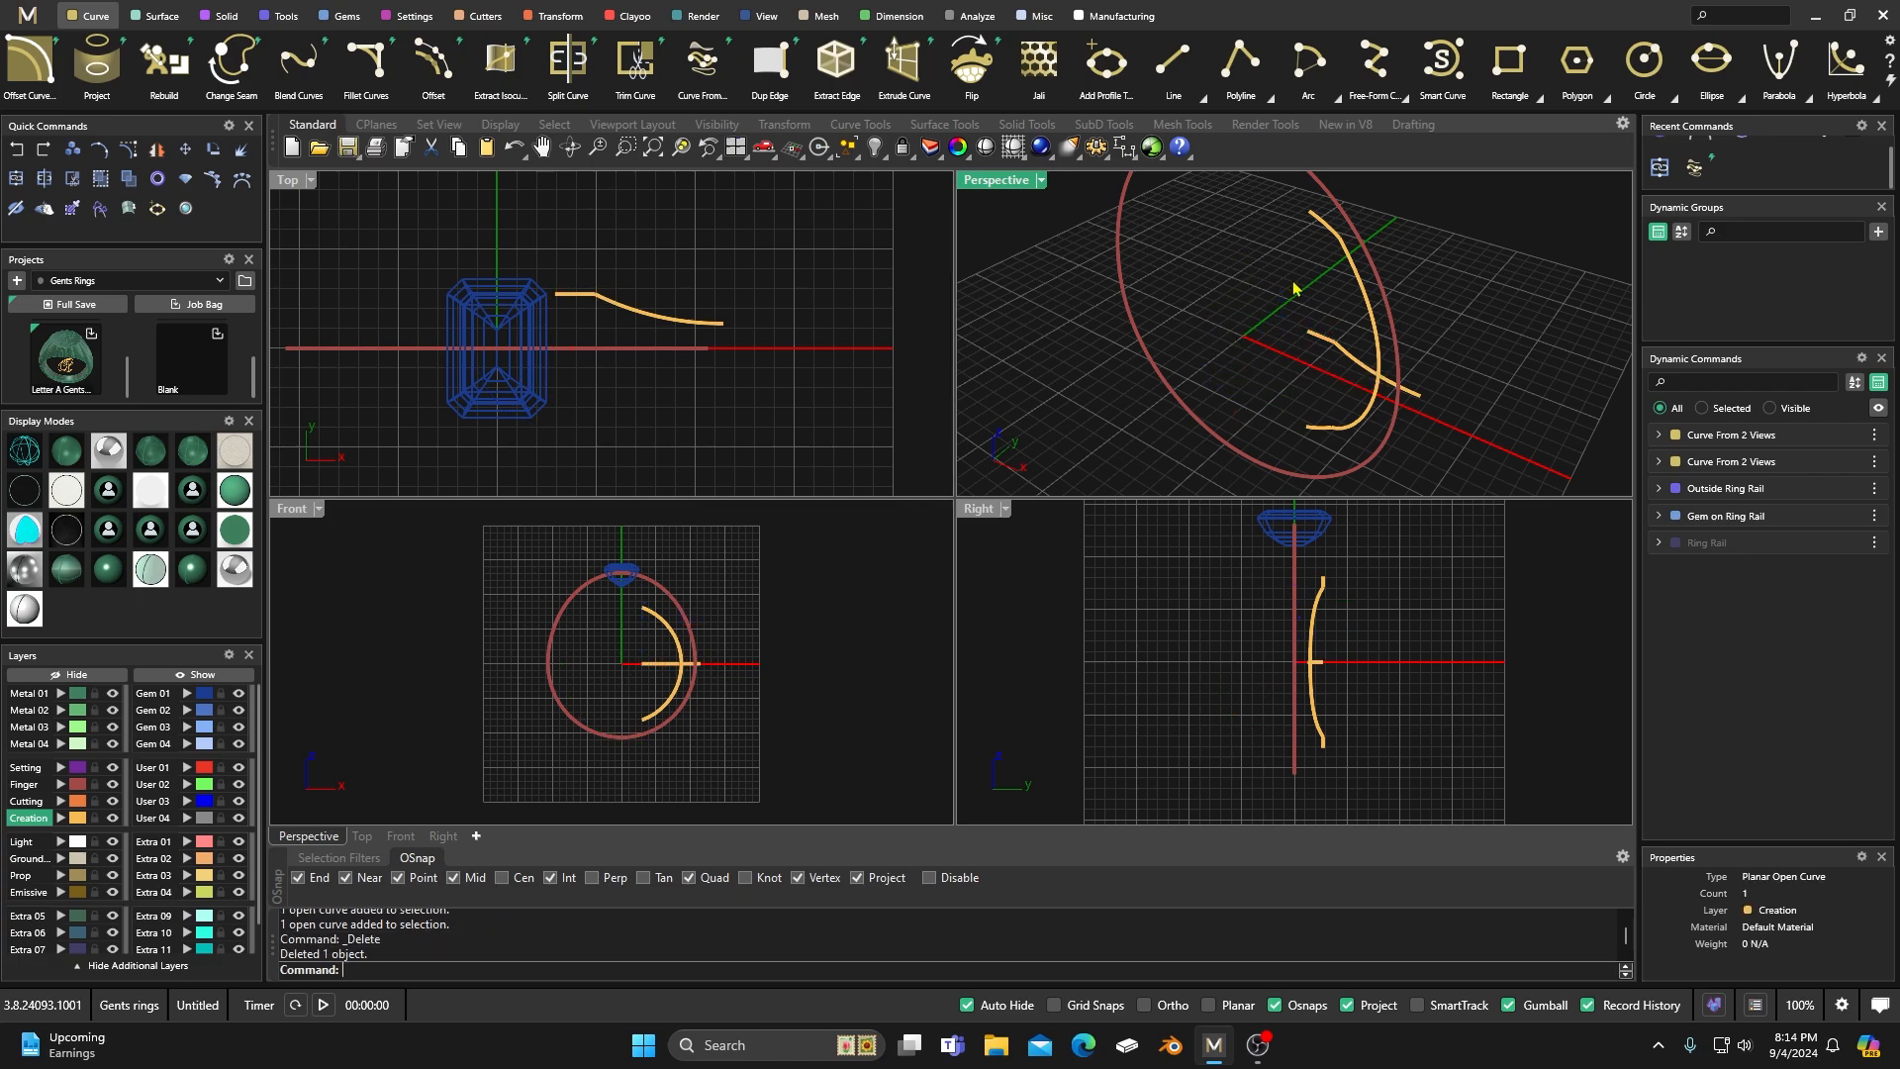
Mirror the curved shank line across the ring's width, with X Mirror on and Y Mirror off.
click(1349, 272)
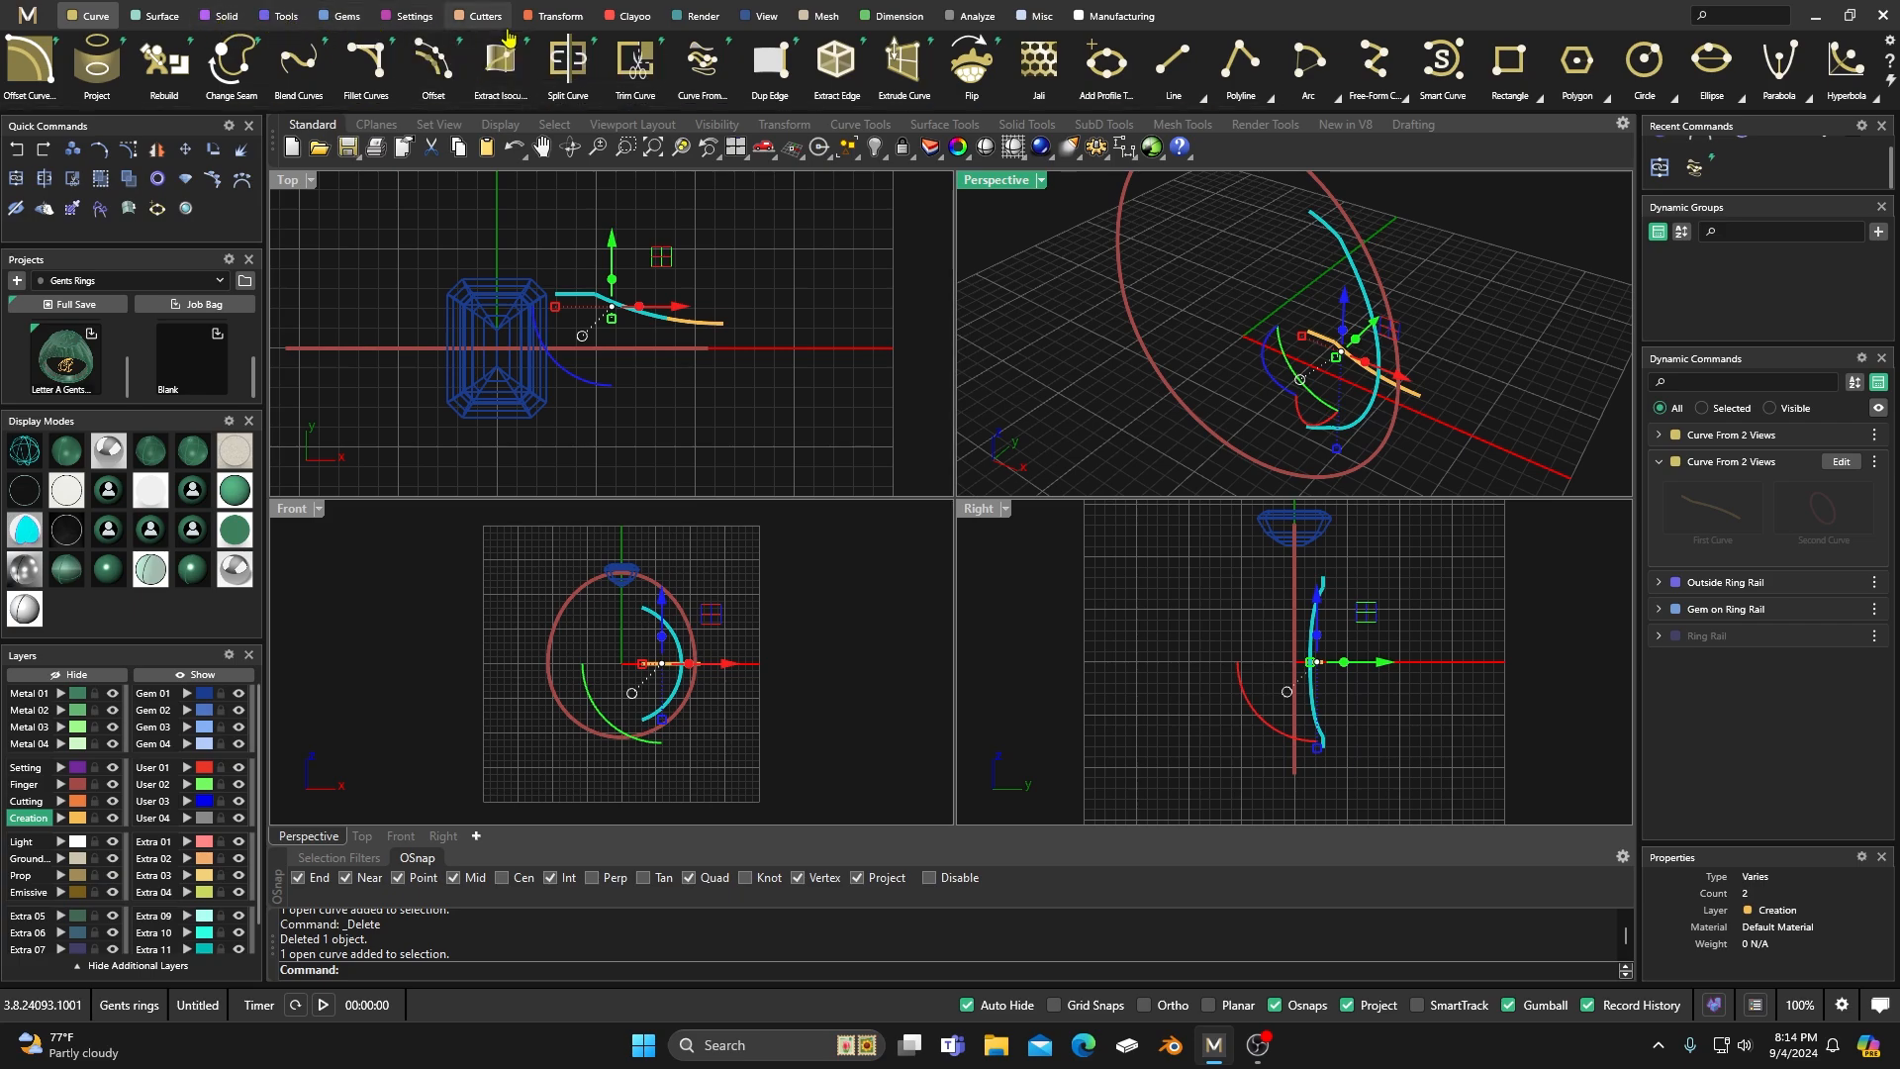
click(555, 24)
click(298, 61)
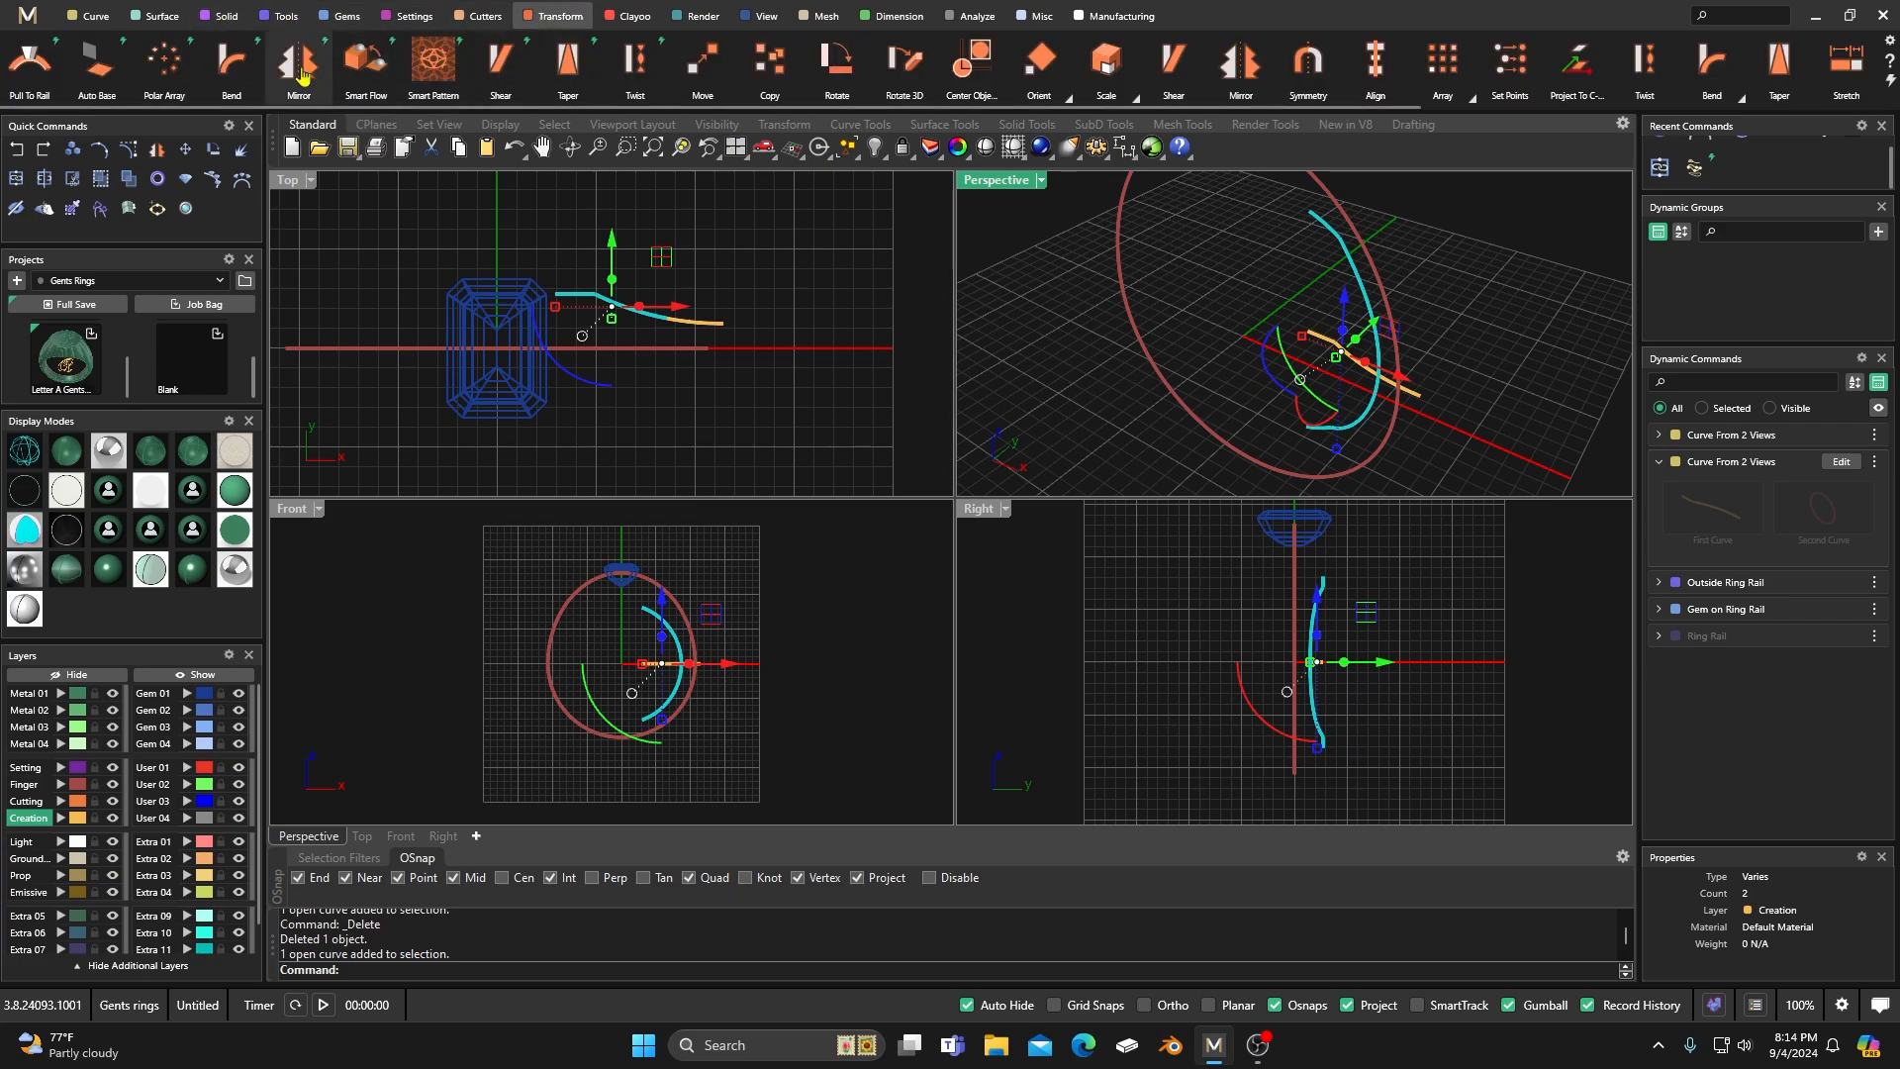
click(1869, 537)
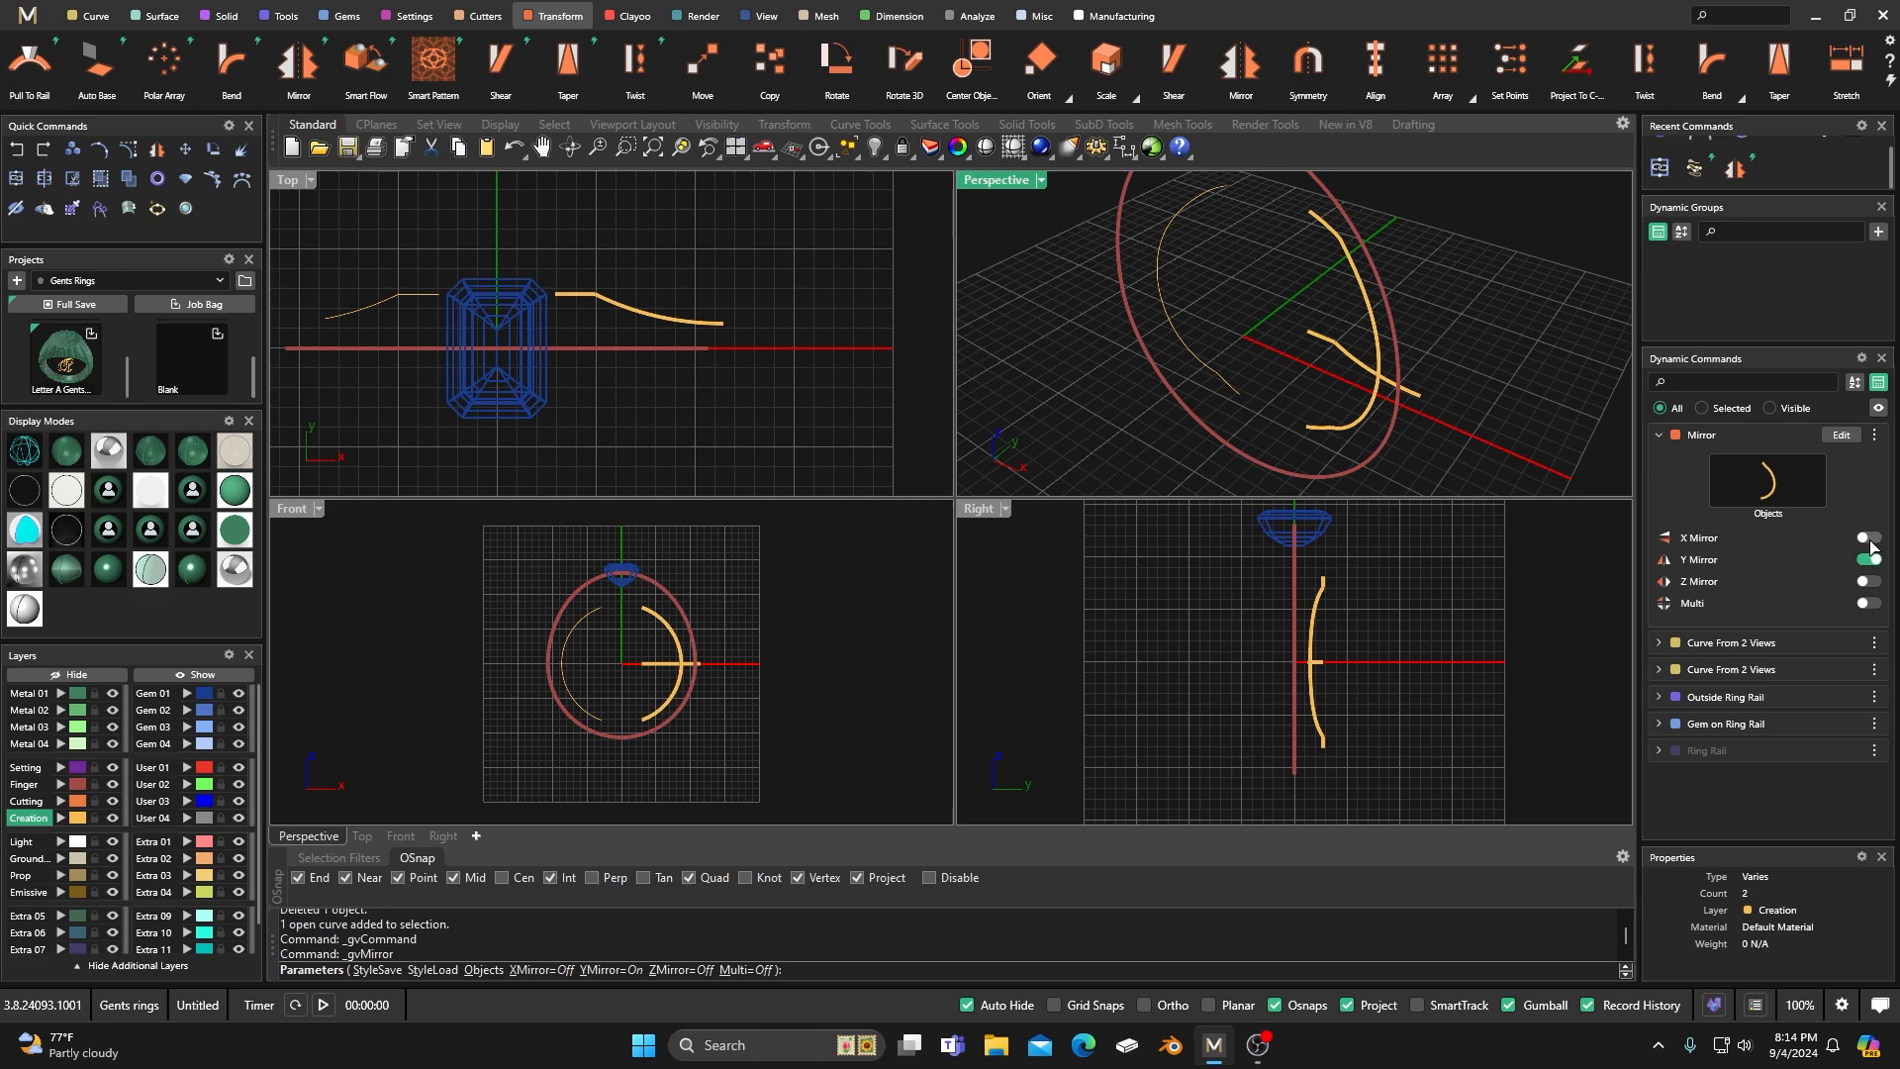
click(1870, 560)
right_click(1466, 265)
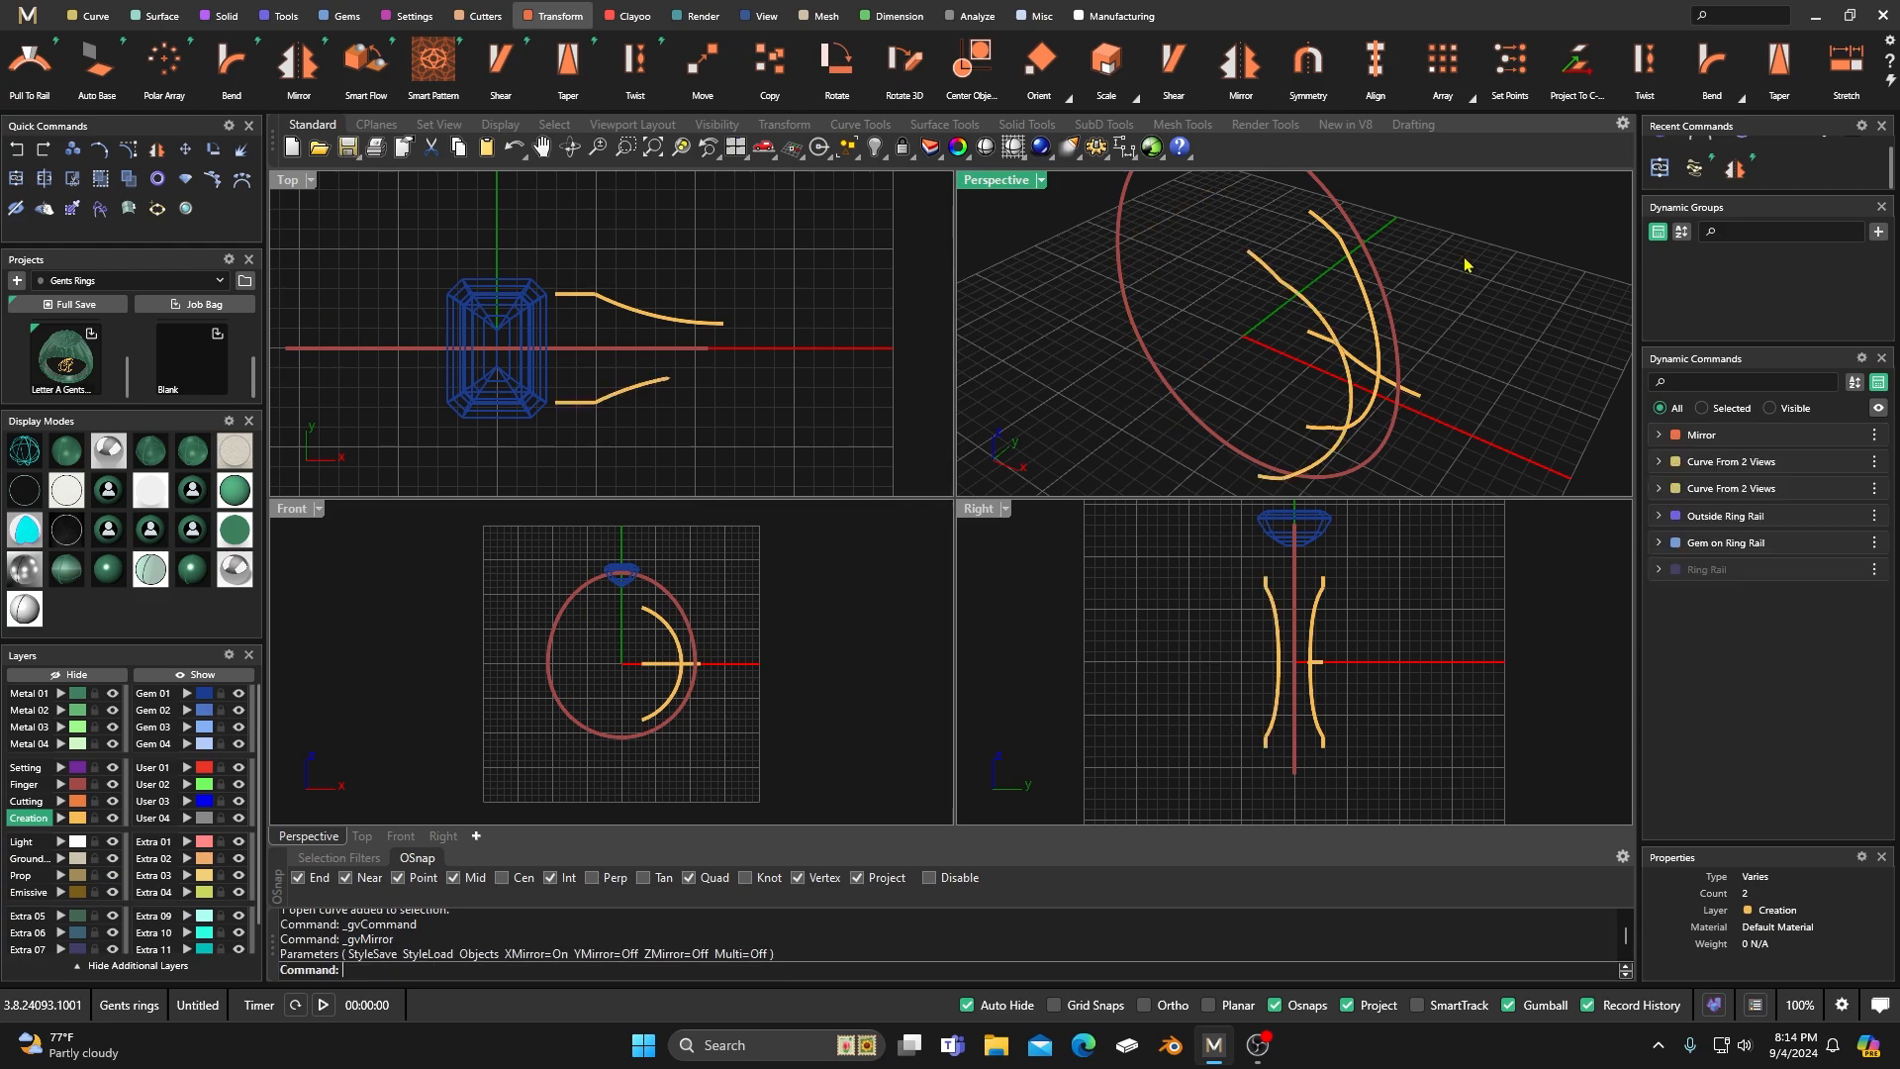
Move the flat joined profile curve to the User 02 layer.
right_drag(1225, 391, 1371, 371)
scroll(1356, 367, up, 5)
right_drag(1181, 399, 1245, 370)
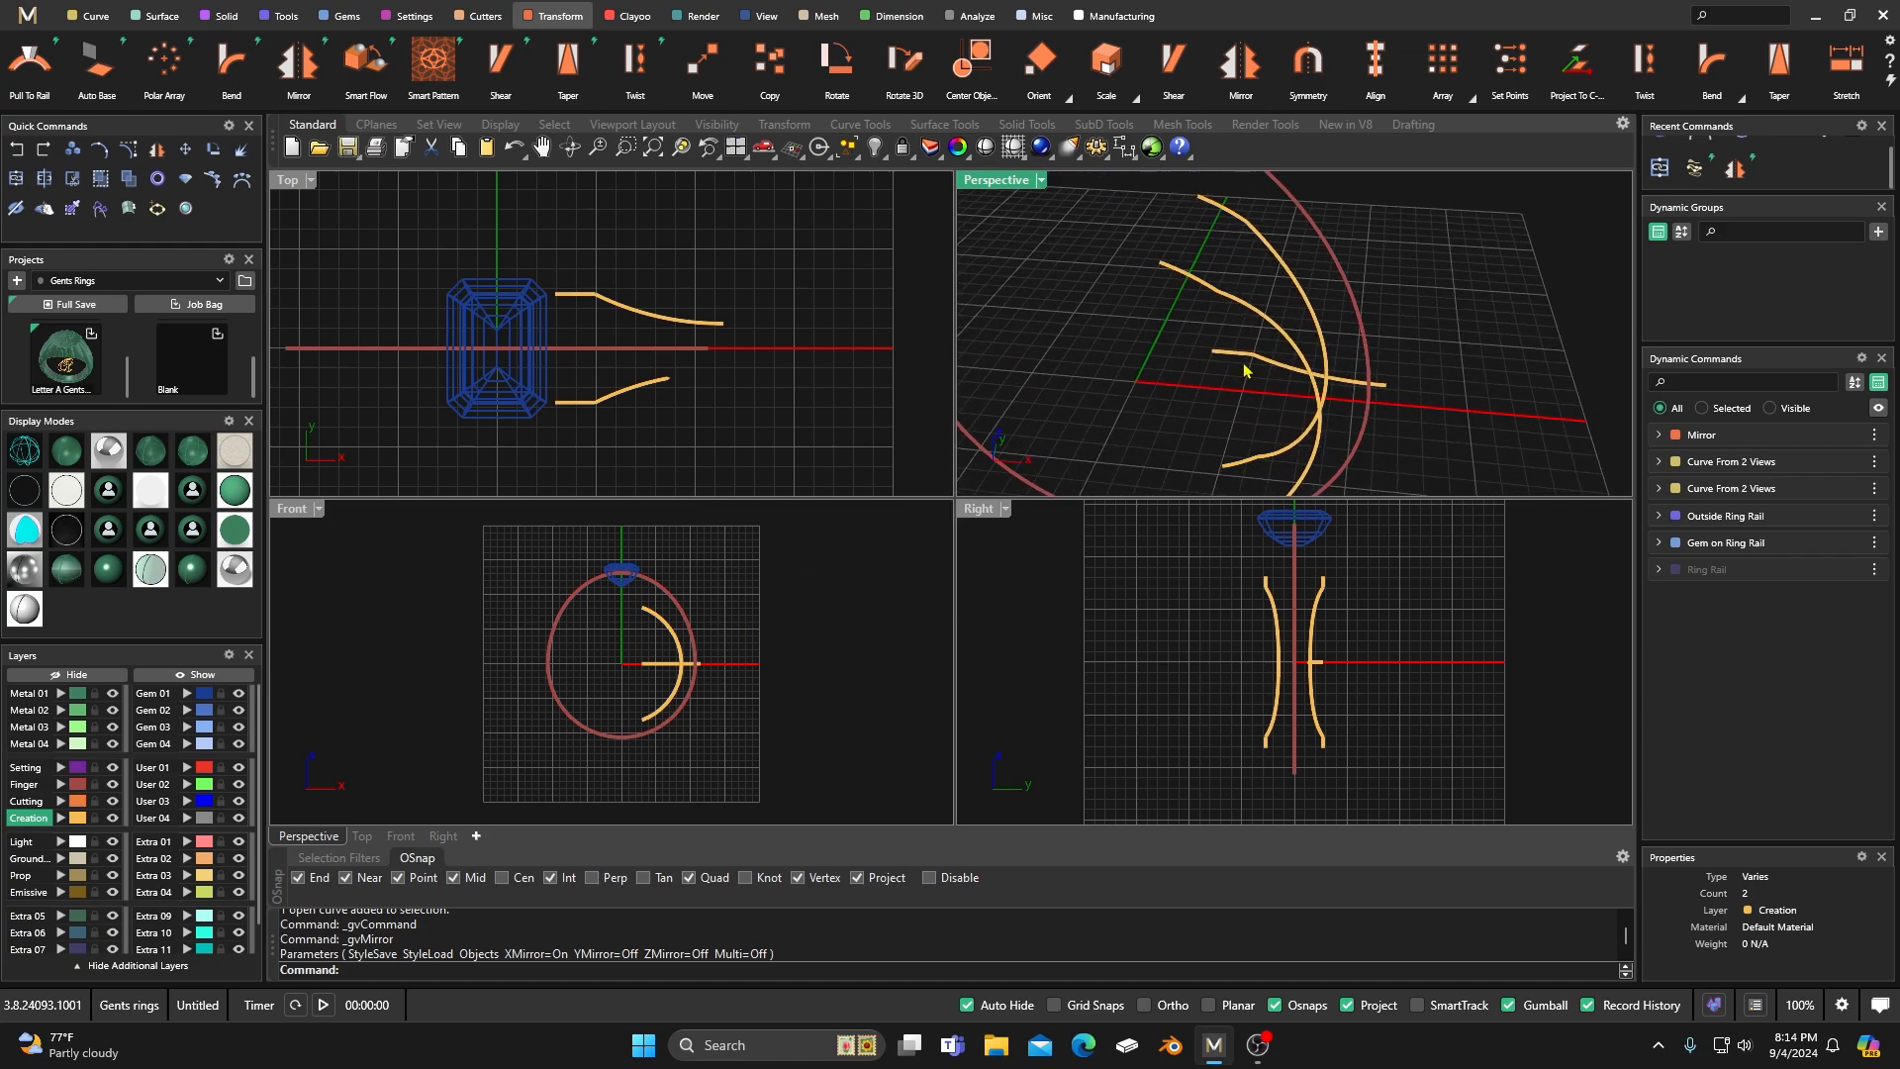
click(1259, 362)
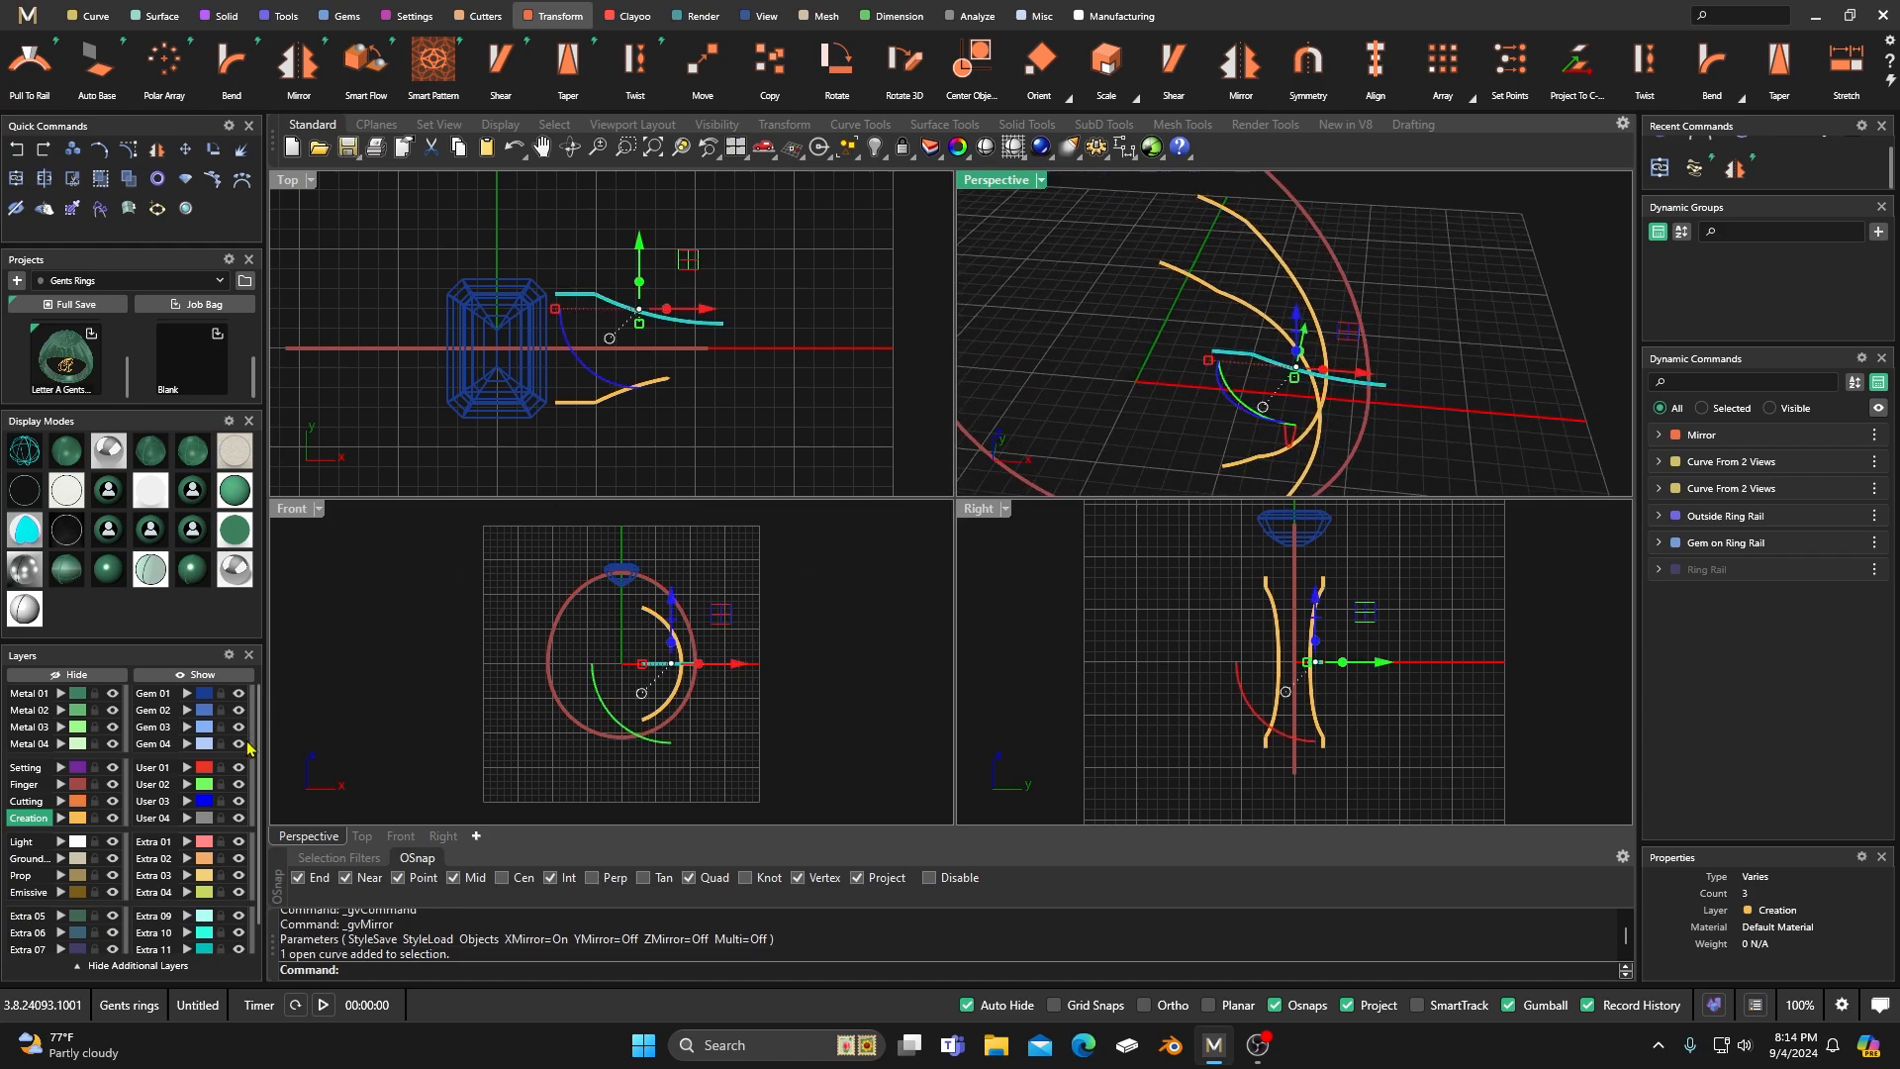
click(187, 785)
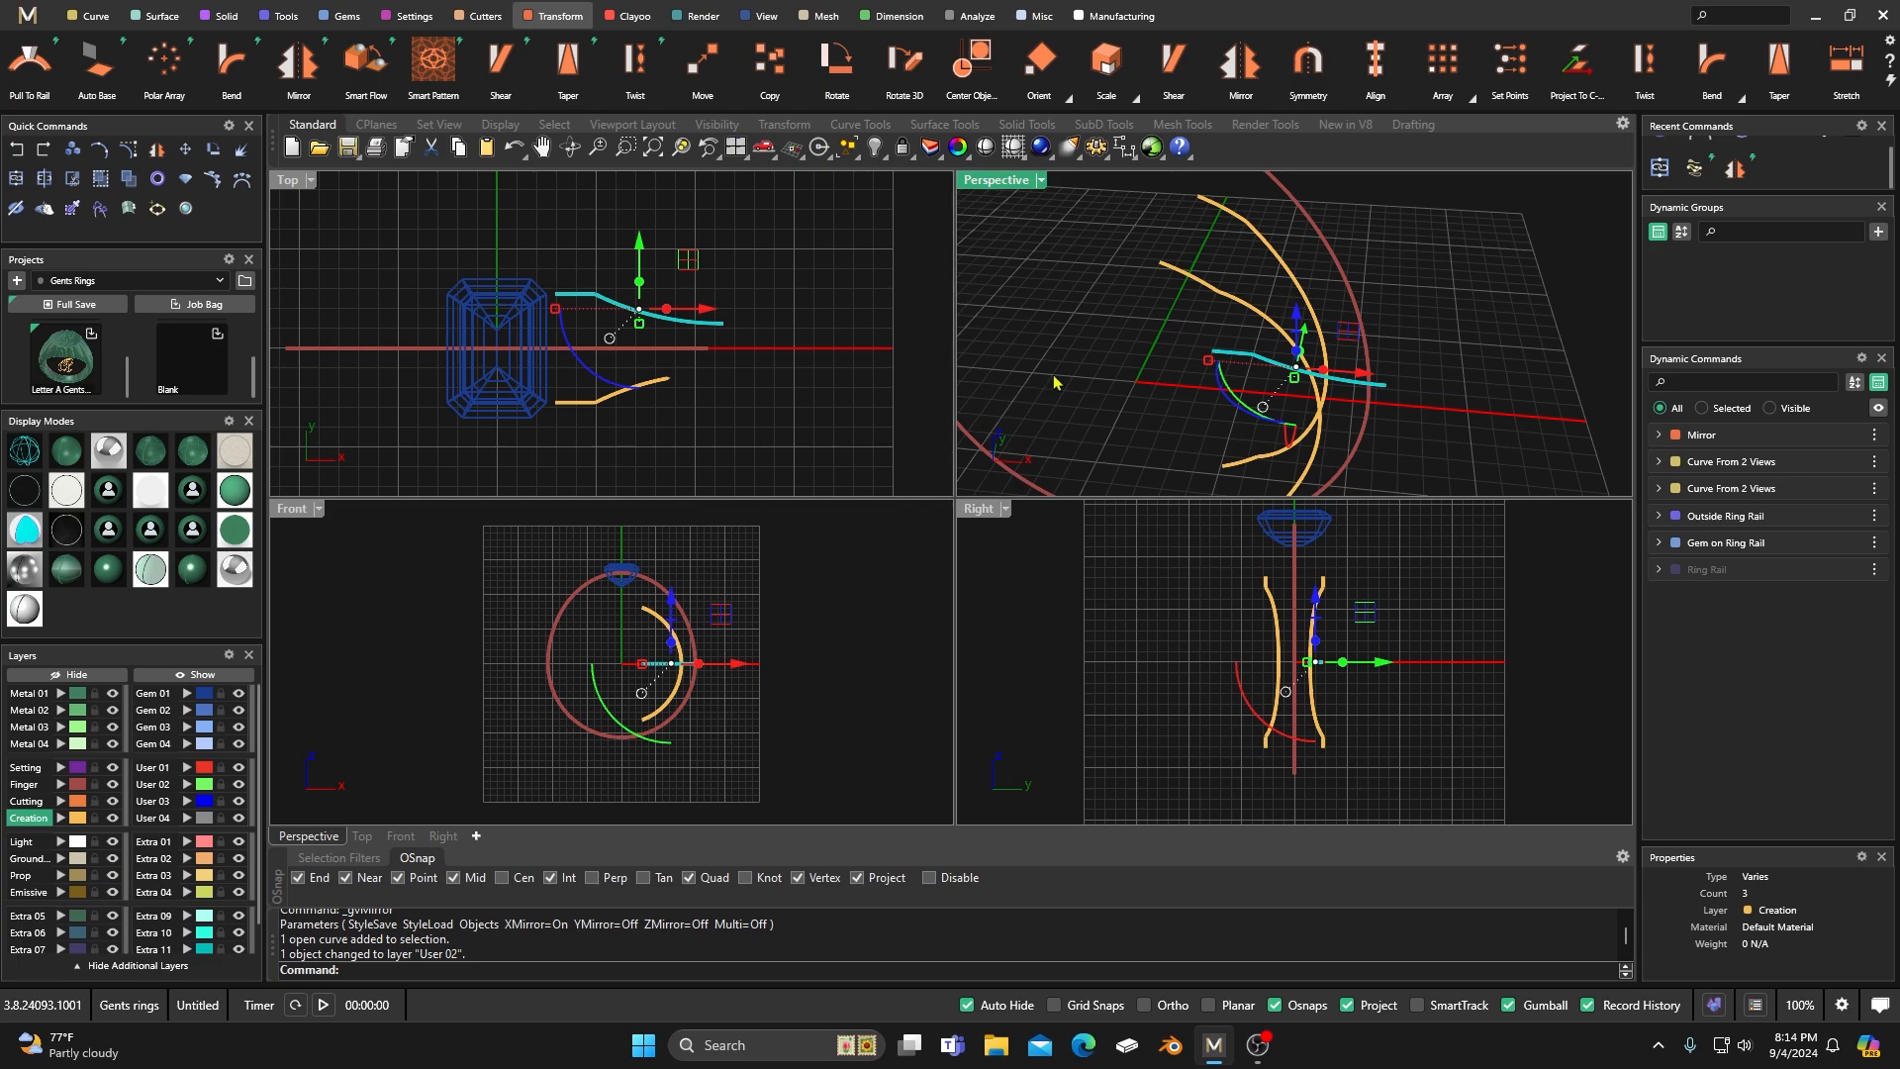
key(Escape)
Shift the flat User 02 profile curve slightly outward from the gem along the X axis.
scroll(1255, 365, up, 5)
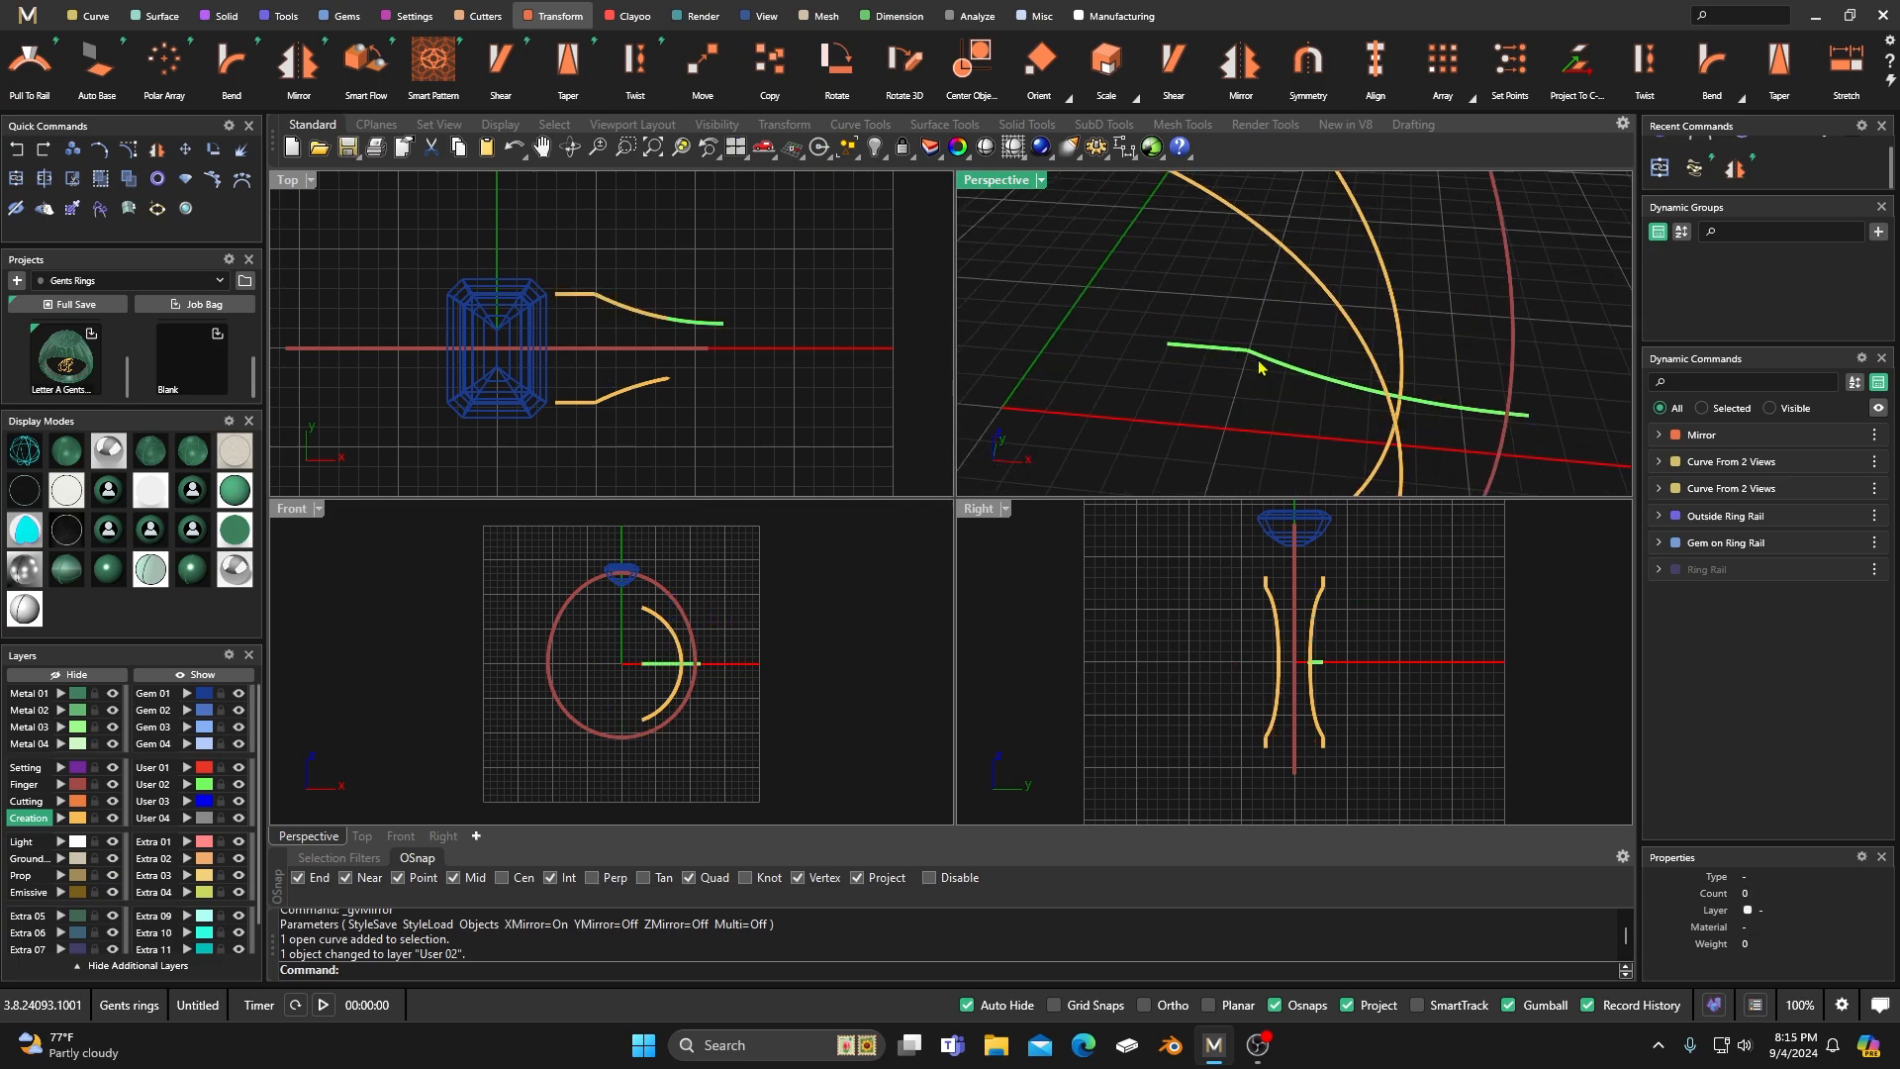
click(1262, 364)
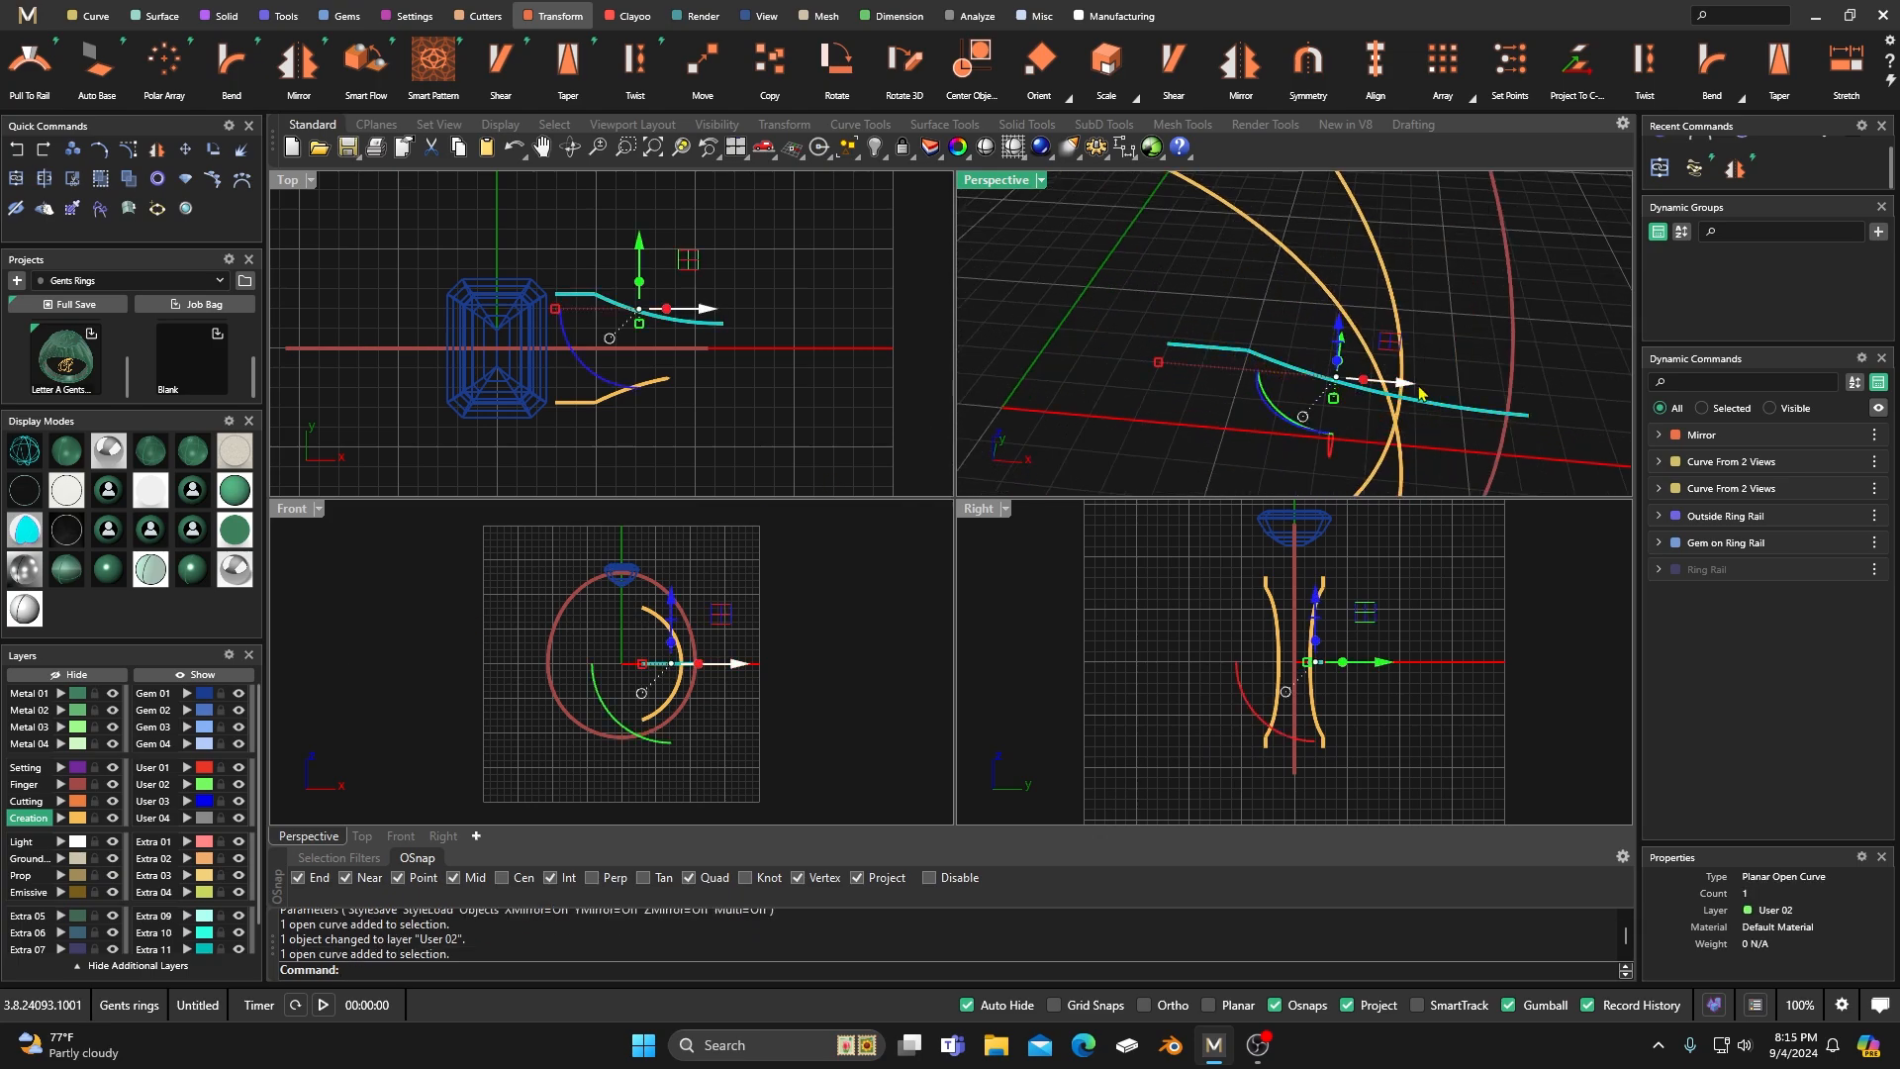
drag(1410, 391, 1421, 396)
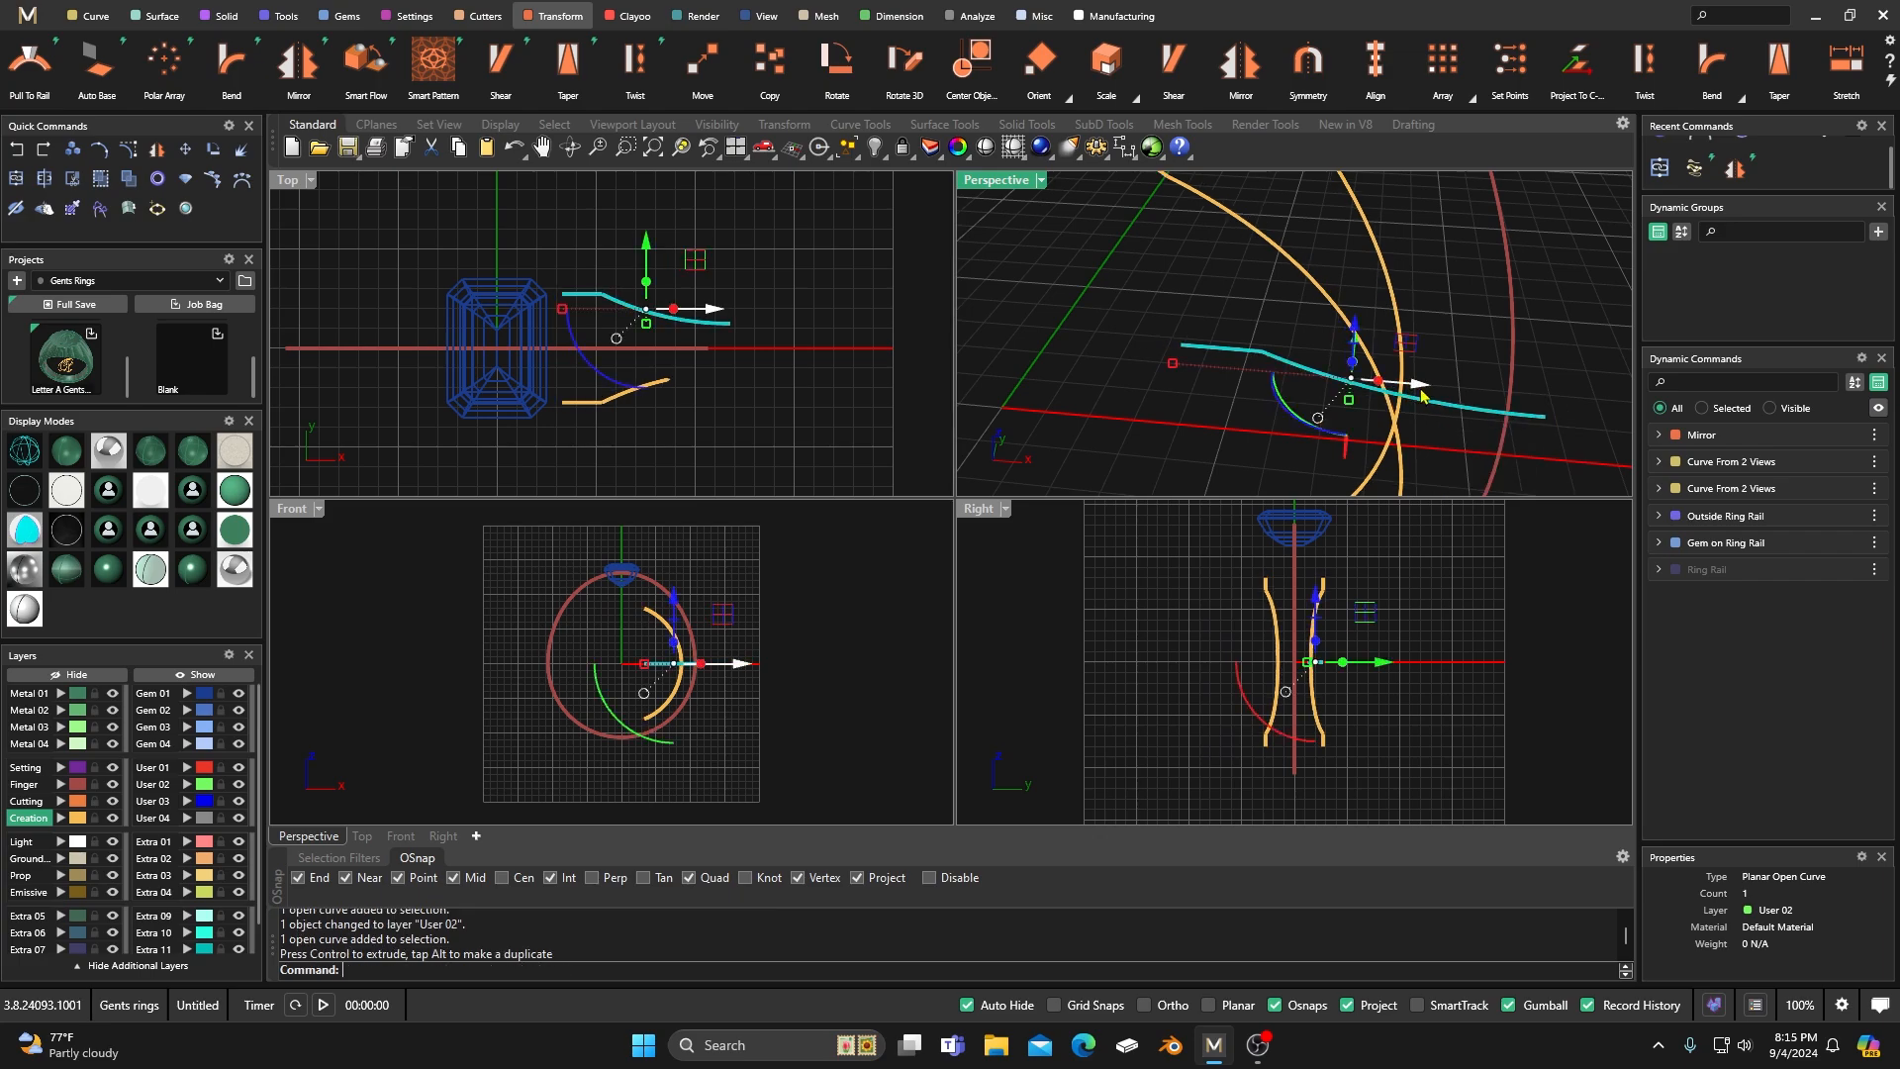
click(17, 179)
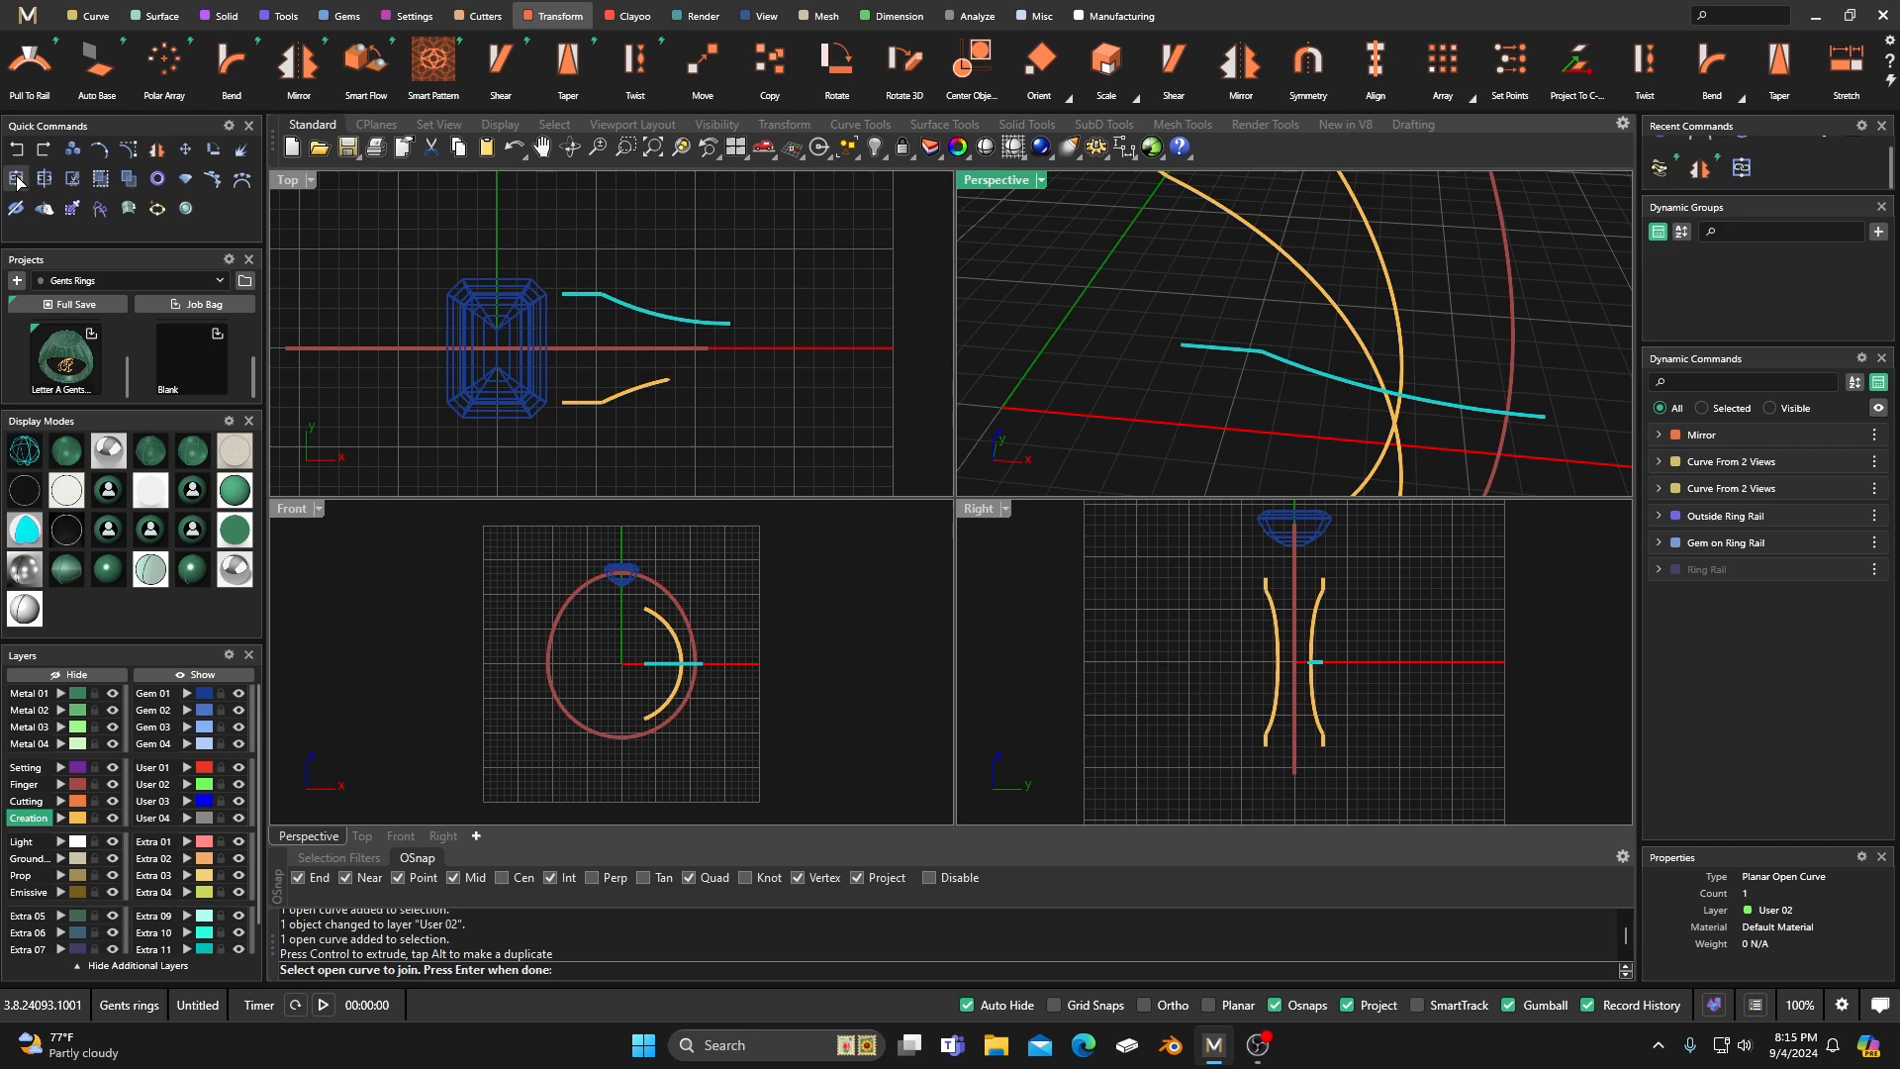
key(Escape)
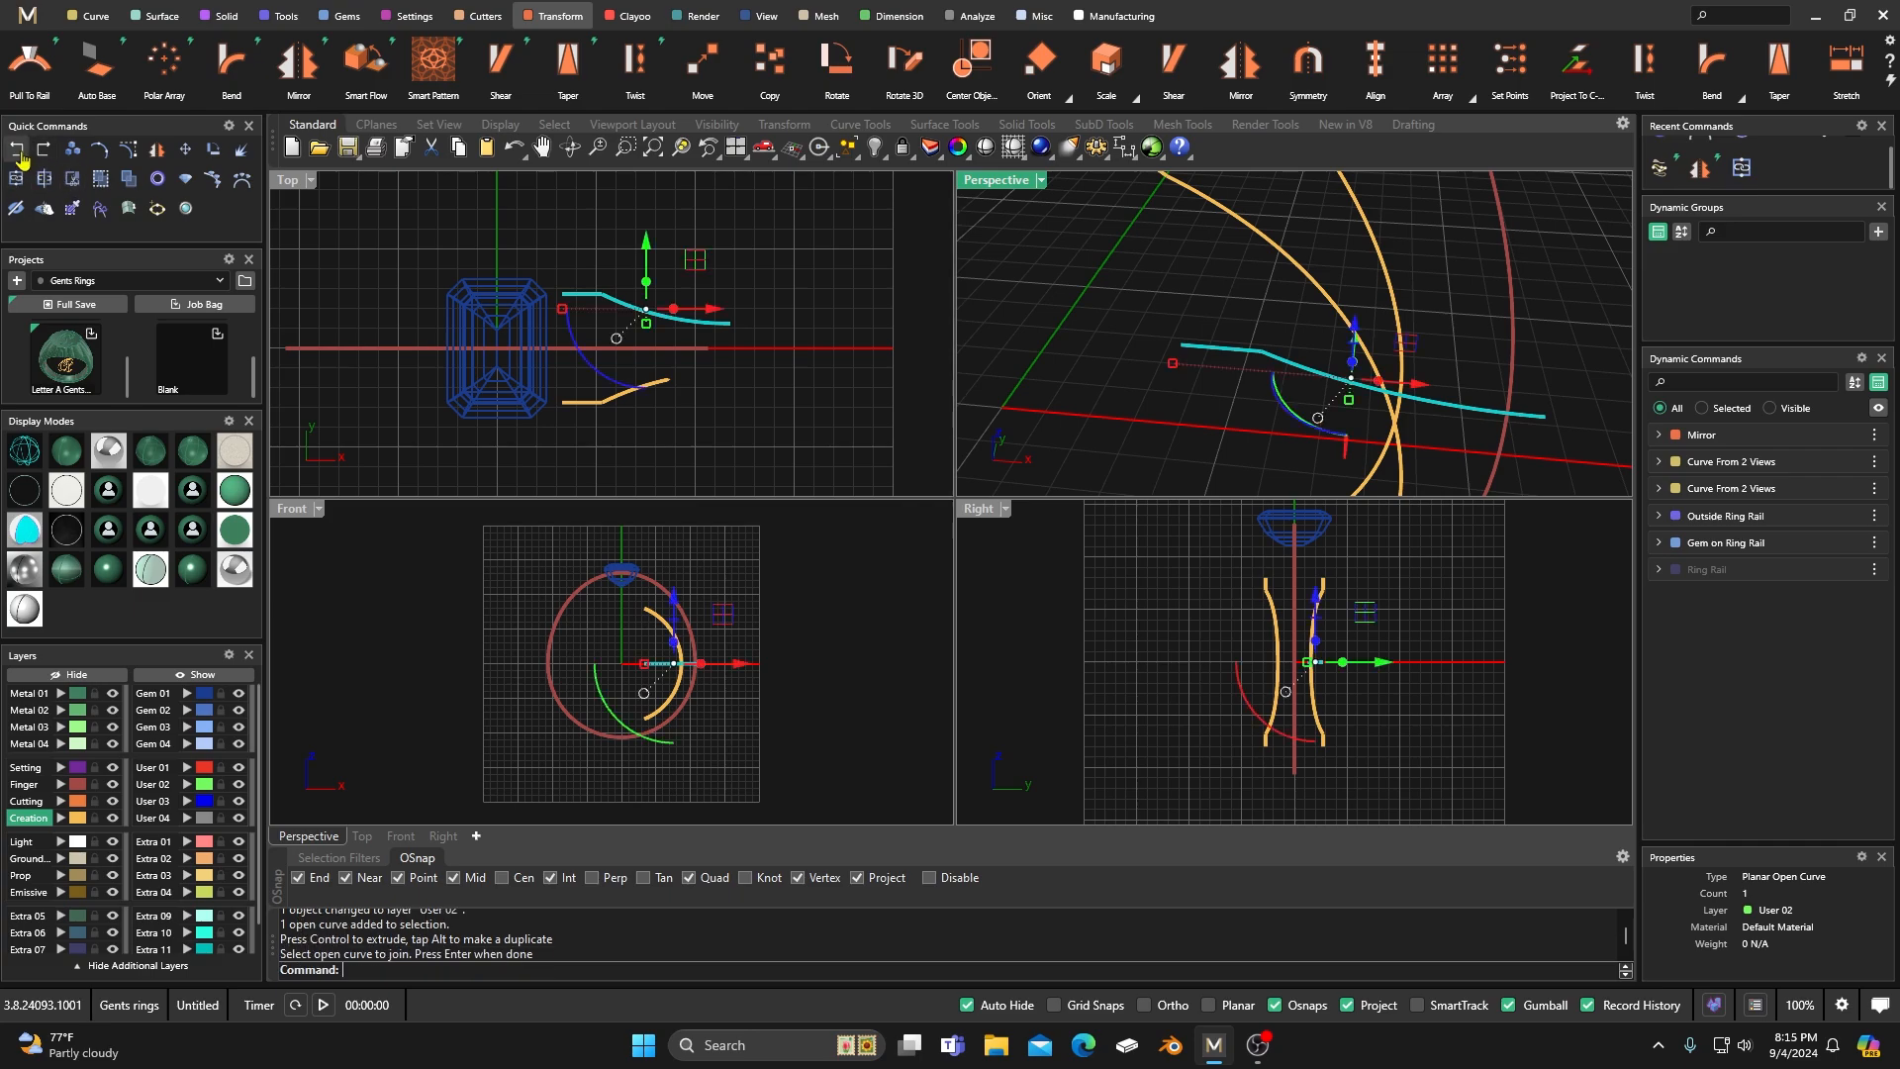
Undo the last move and place a duplicate of the flat User 02 profile curve slightly outward along the X axis.
click(18, 152)
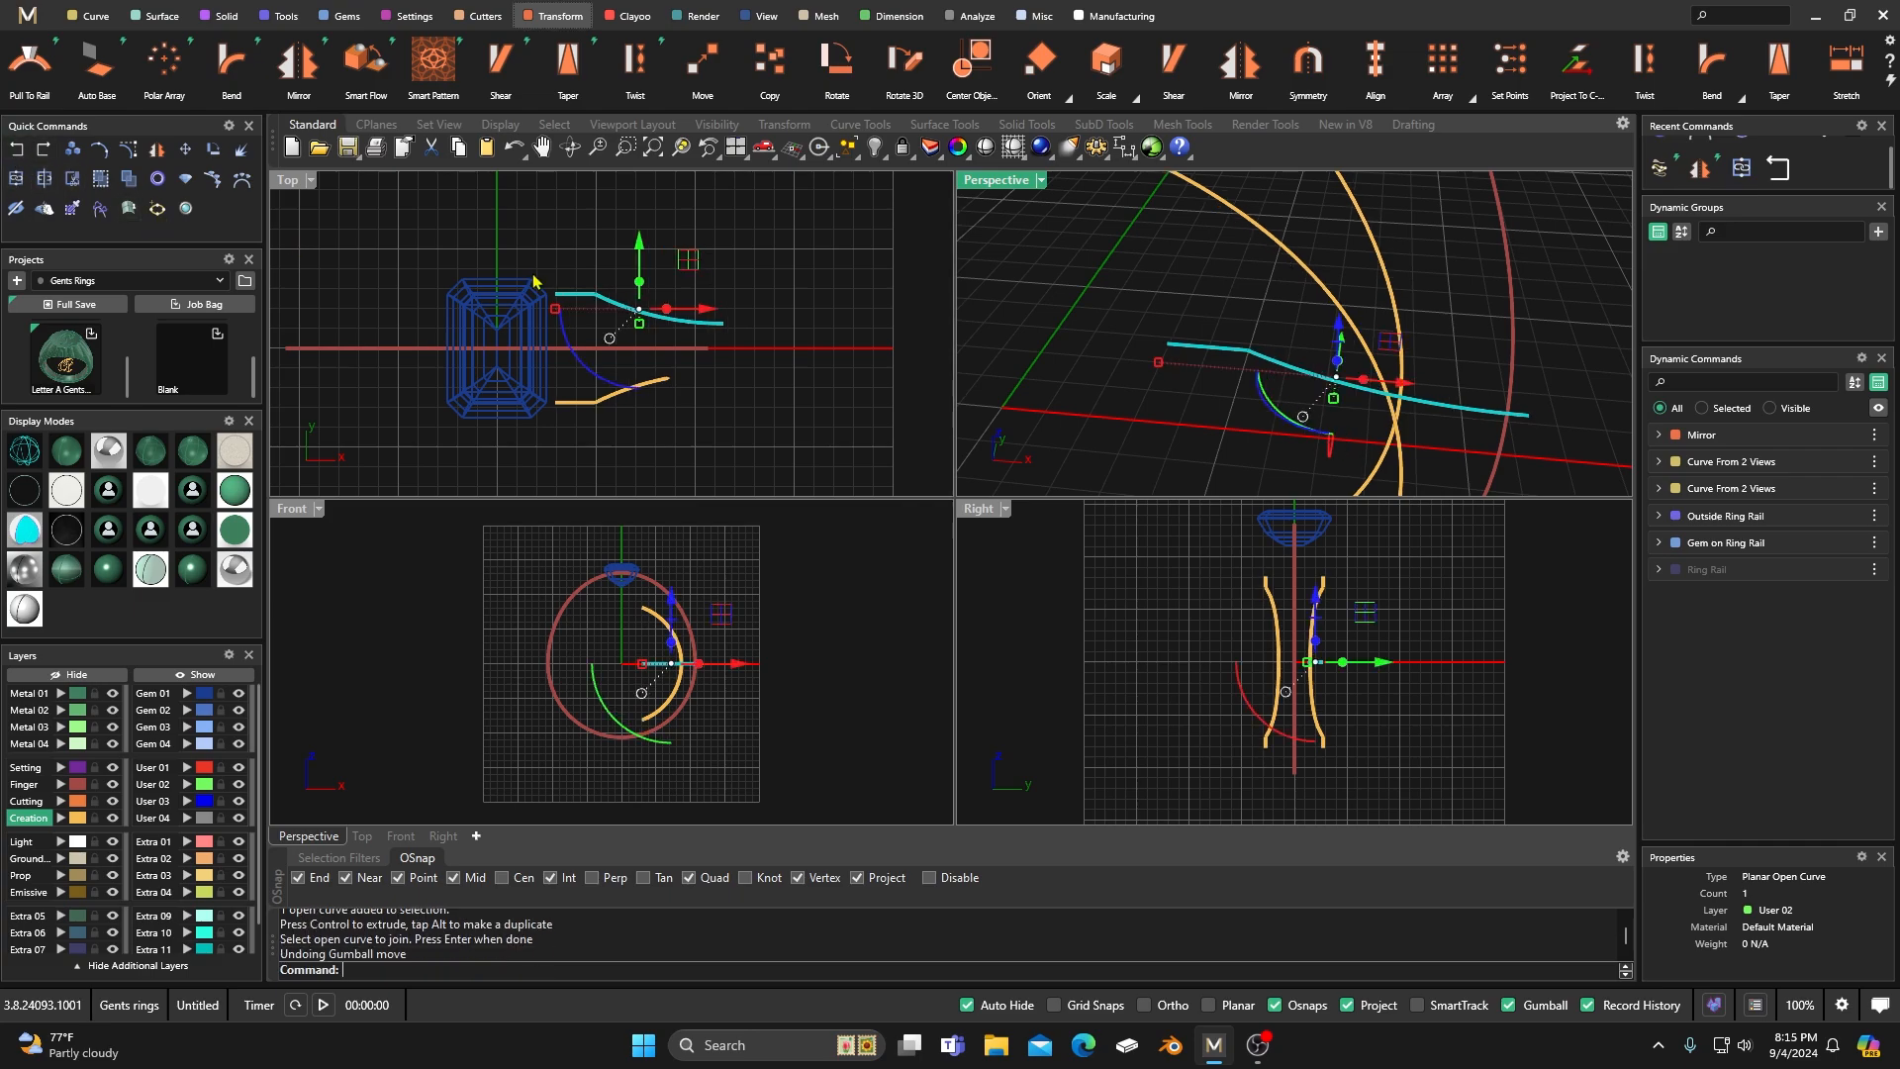
click(1275, 370)
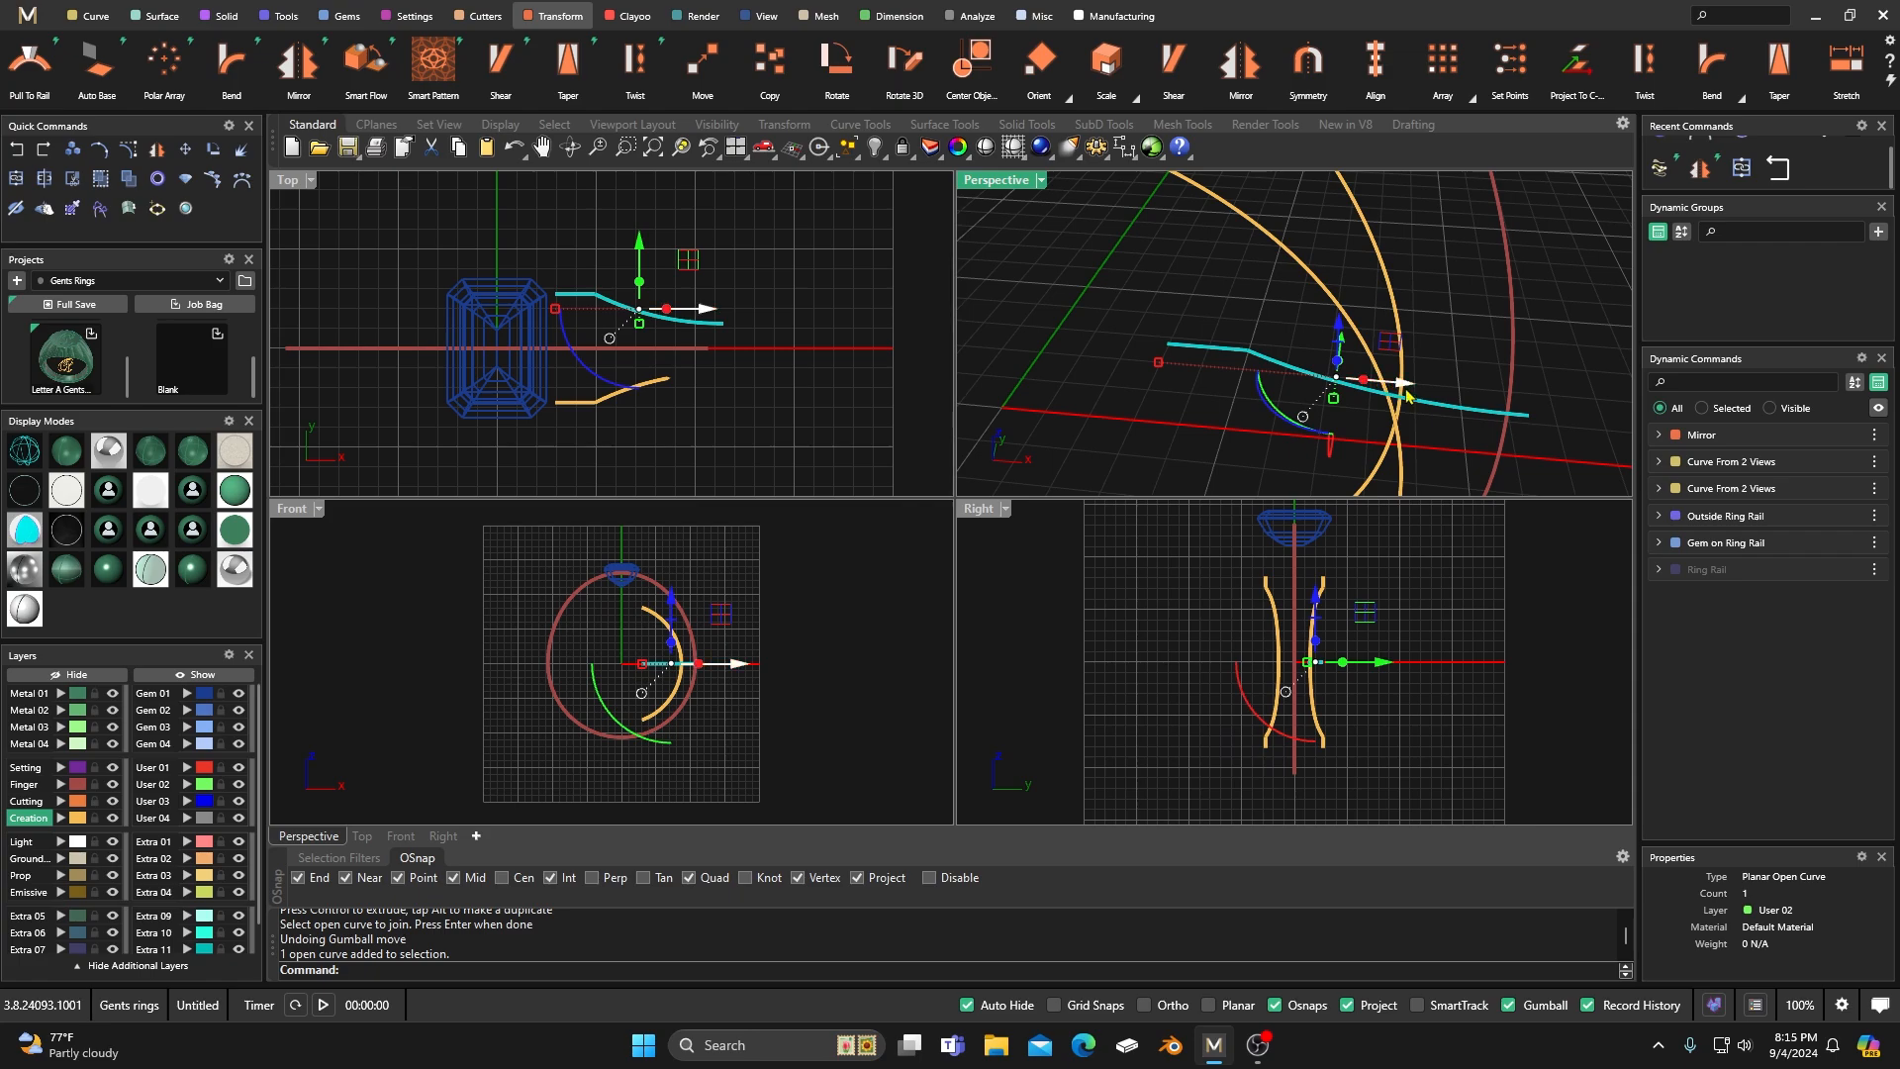
drag(1406, 389, 1398, 386)
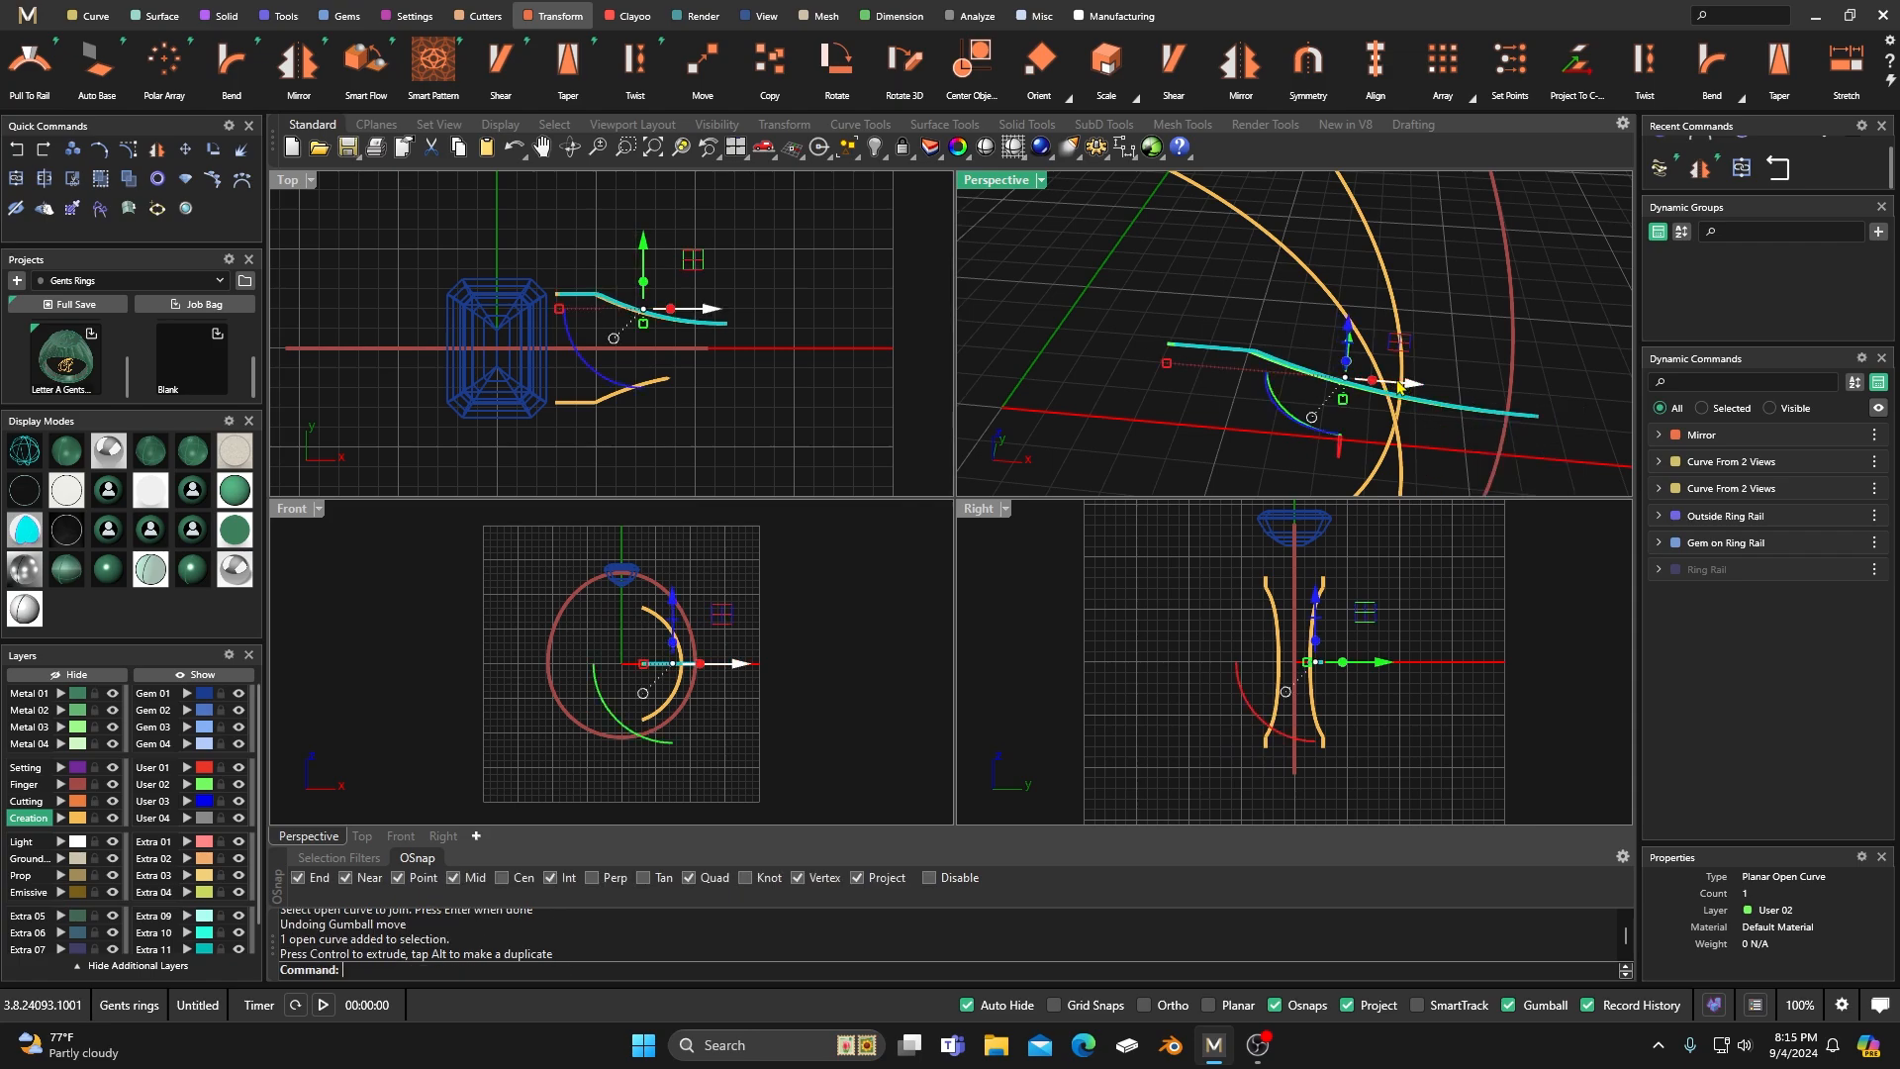
Assign the duplicated profile curve to the User 01 layer and shift the profile slightly outward along the X axis, accepting the history break.
click(187, 768)
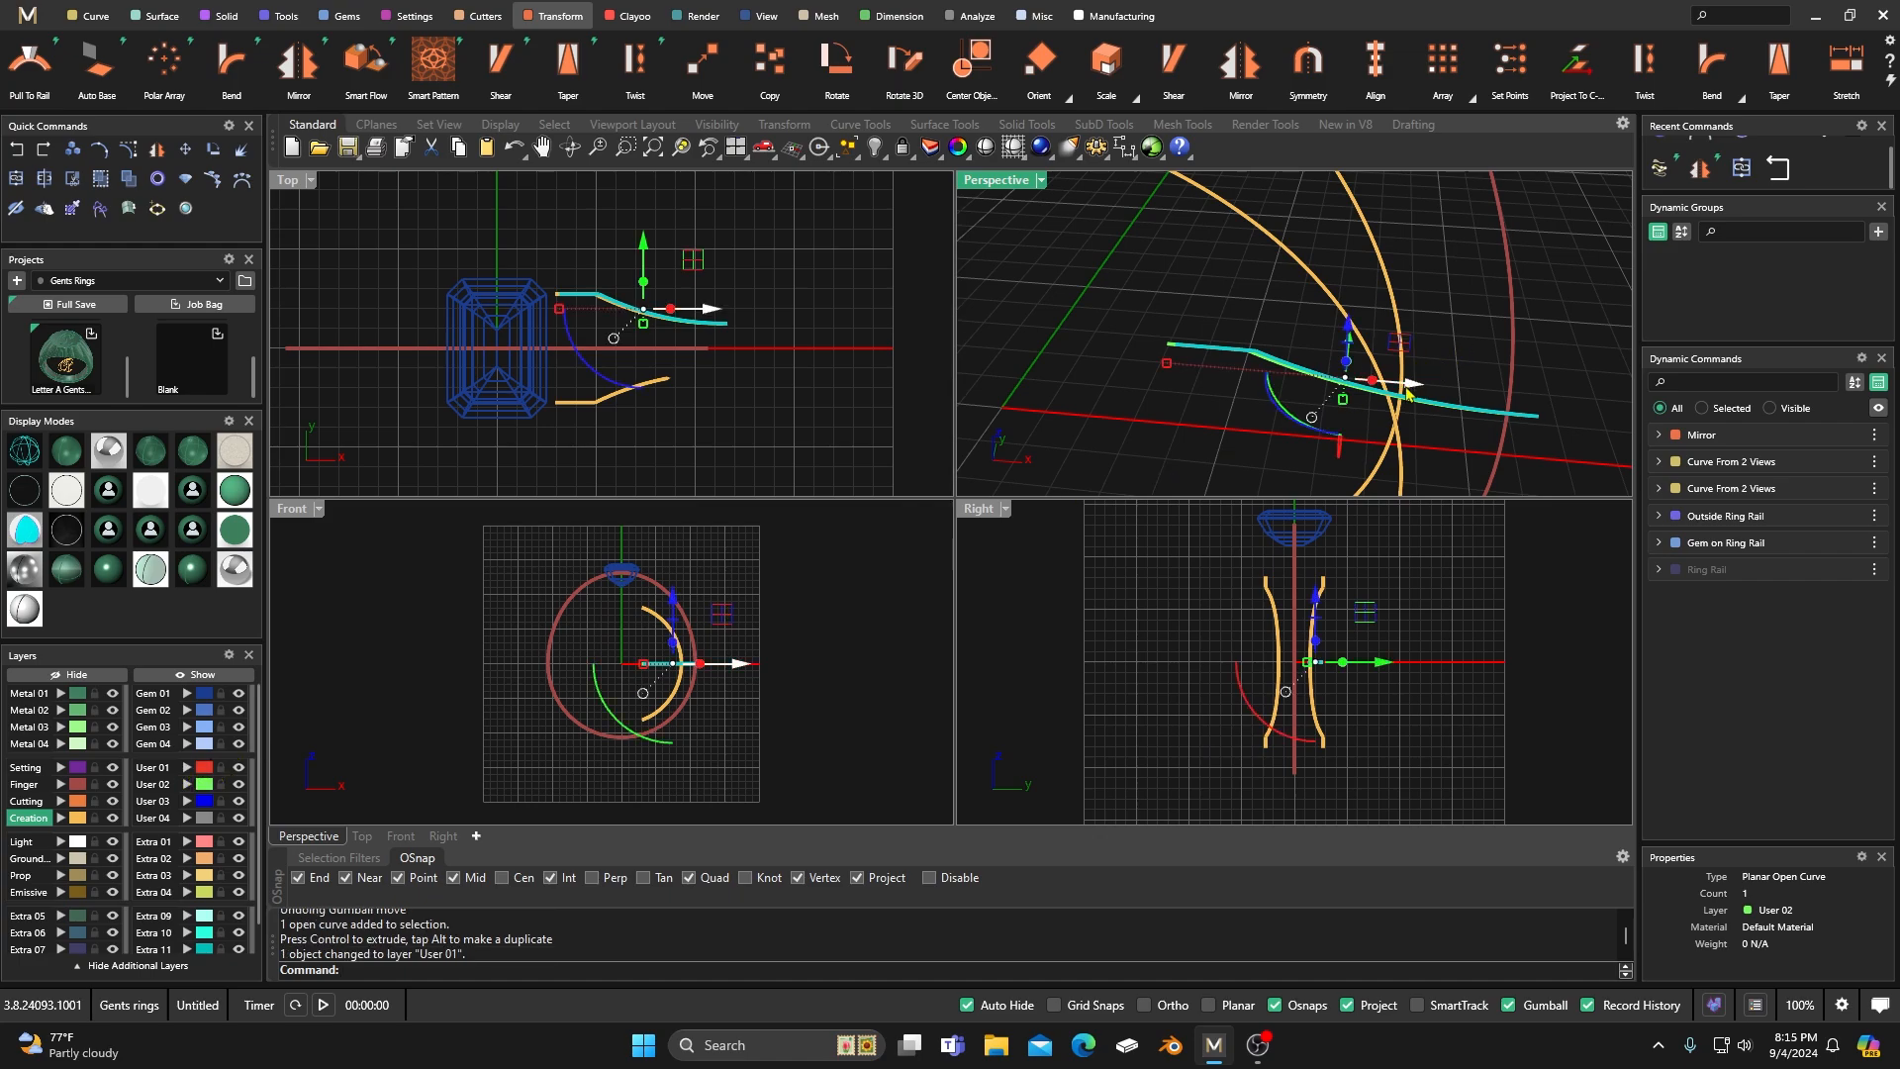
drag(1414, 394, 1421, 394)
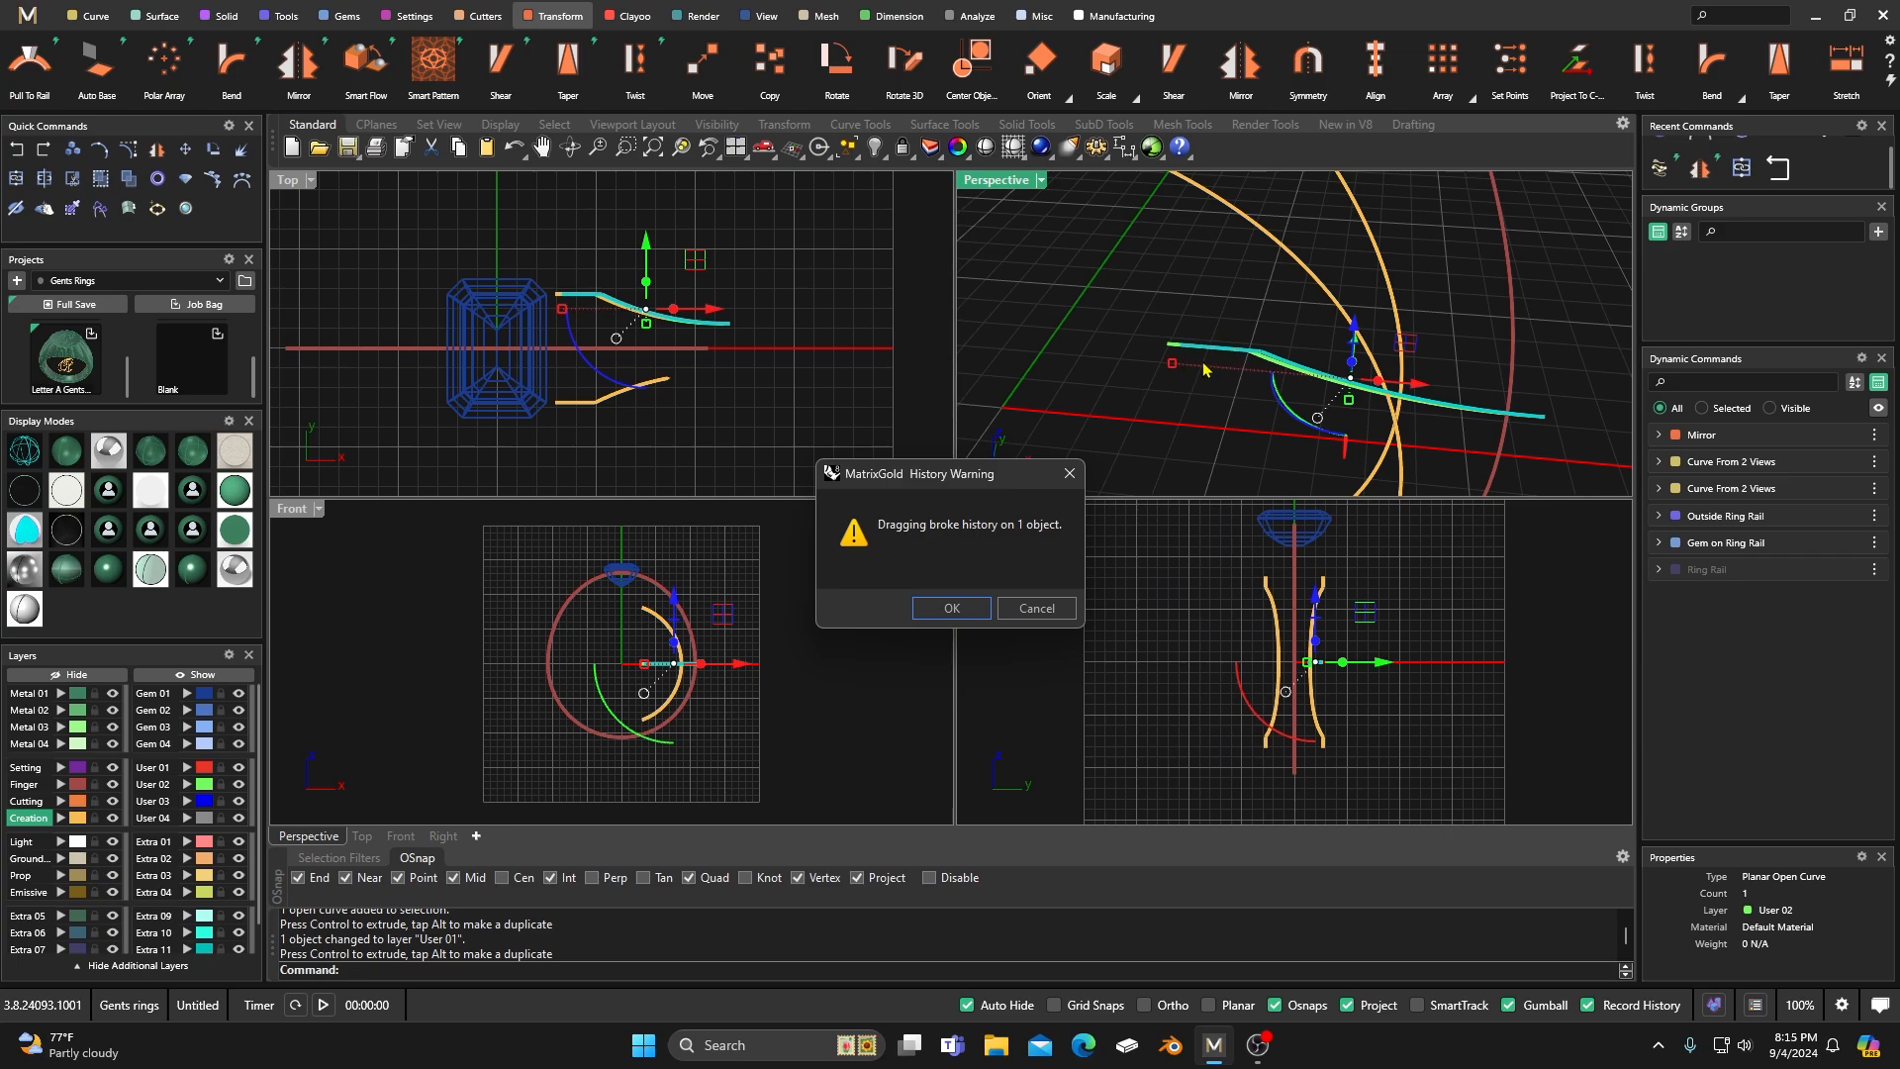
click(958, 607)
click(1061, 335)
scroll(867, 294, down, 2)
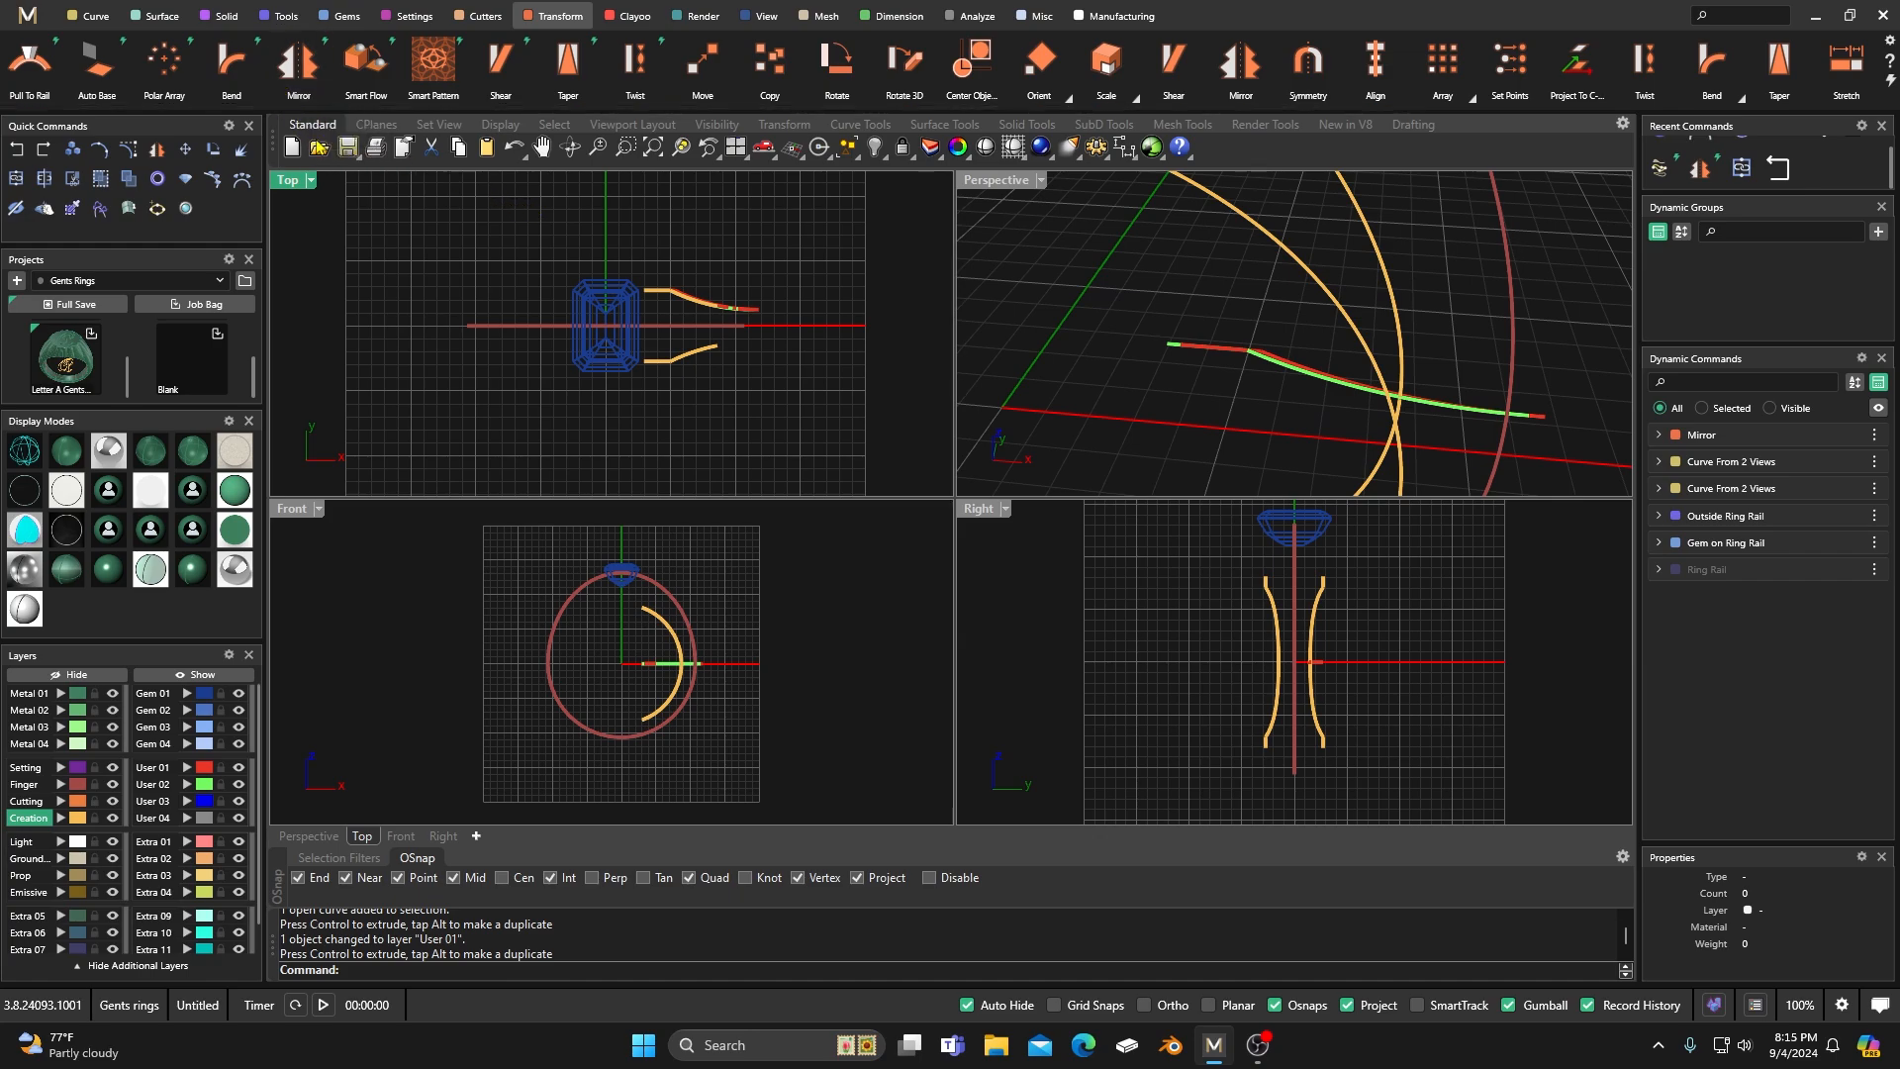
Create a shank curve with Curve From 2 Views from the User 01 profile curve and the outside ring rail.
click(206, 771)
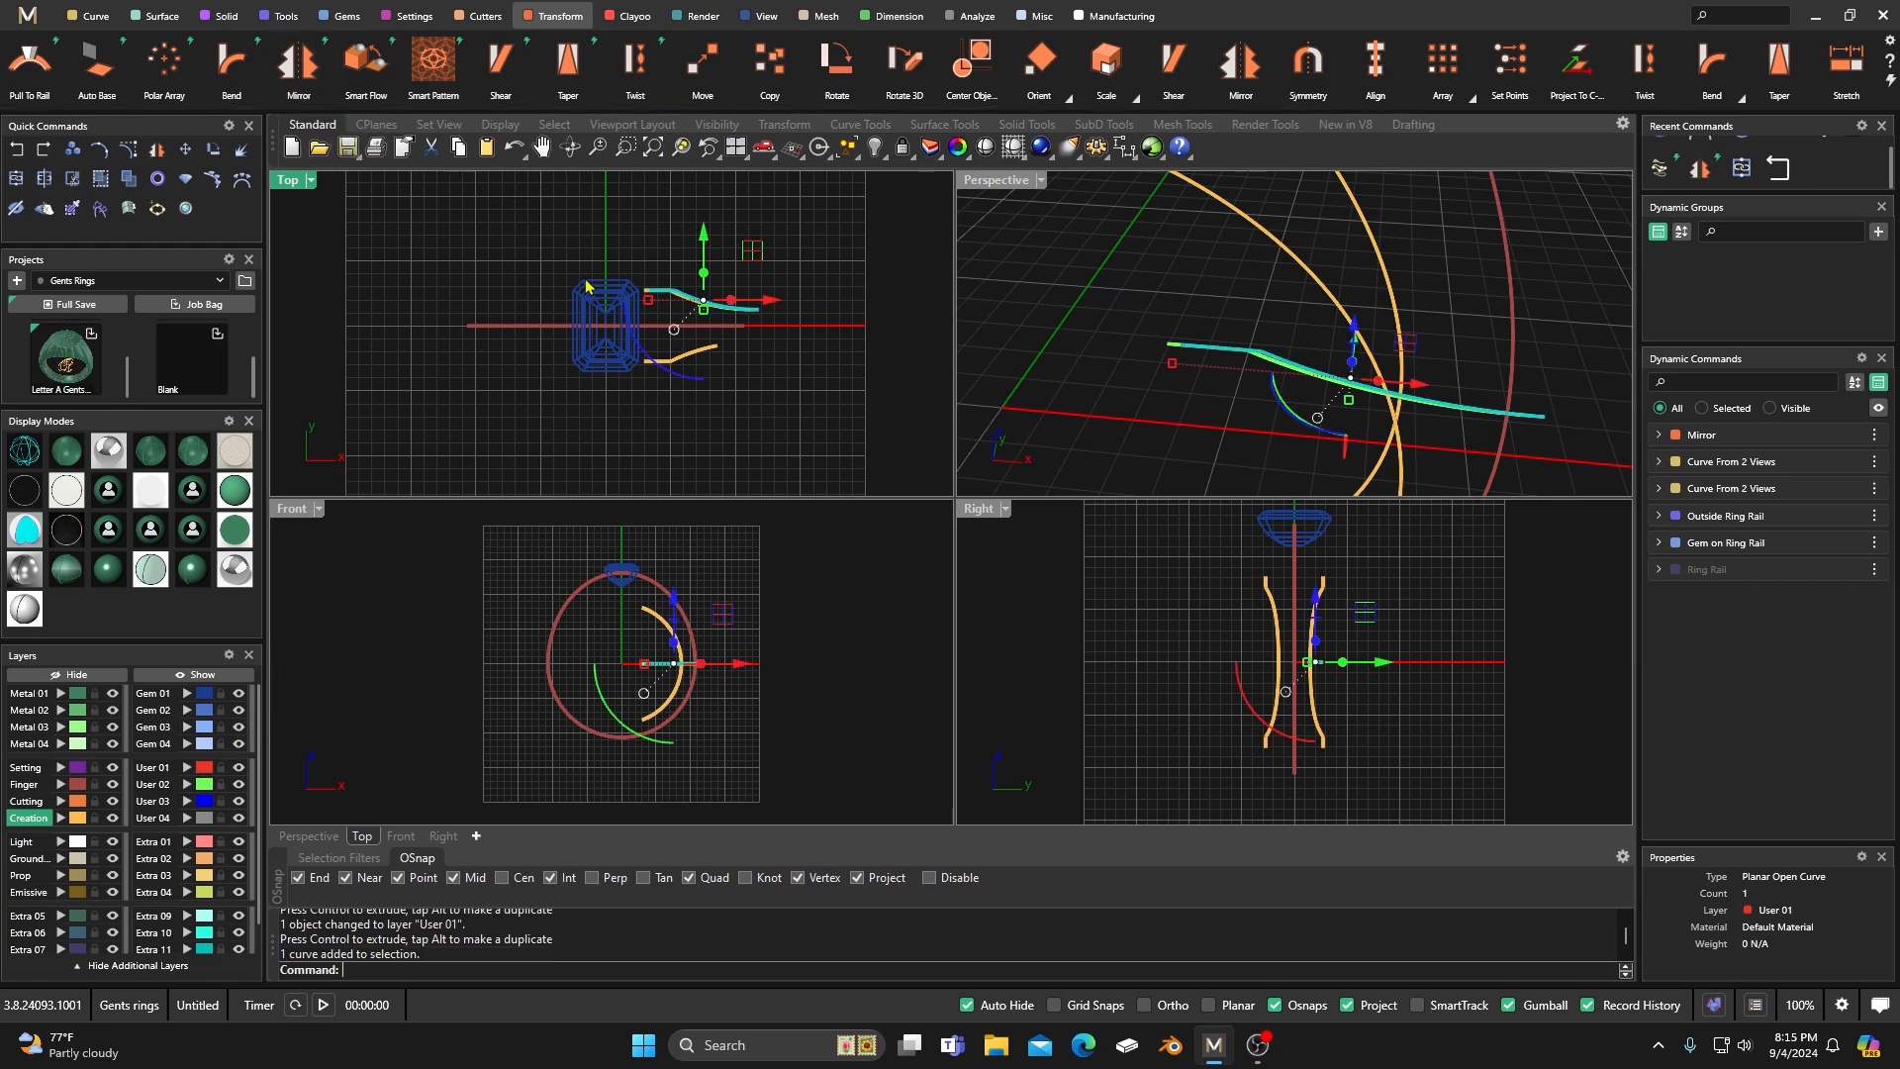
click(103, 19)
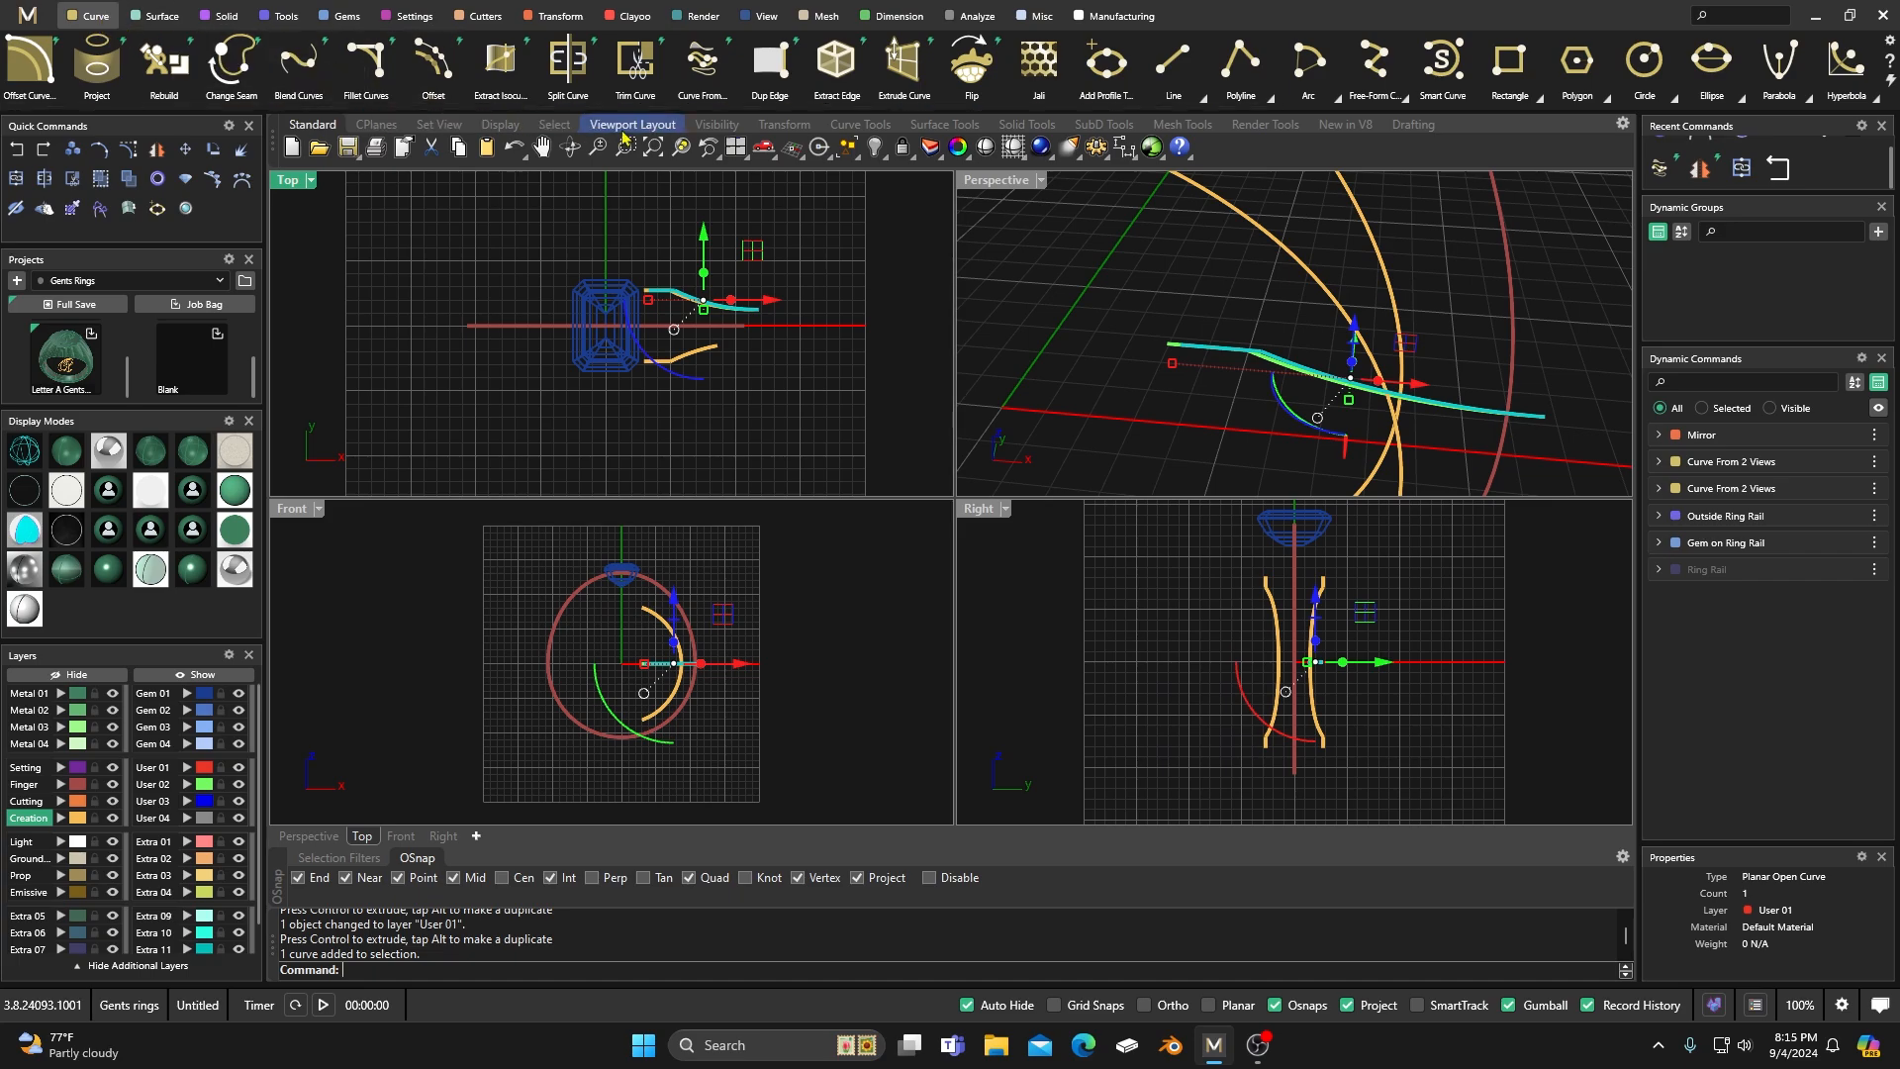
click(709, 65)
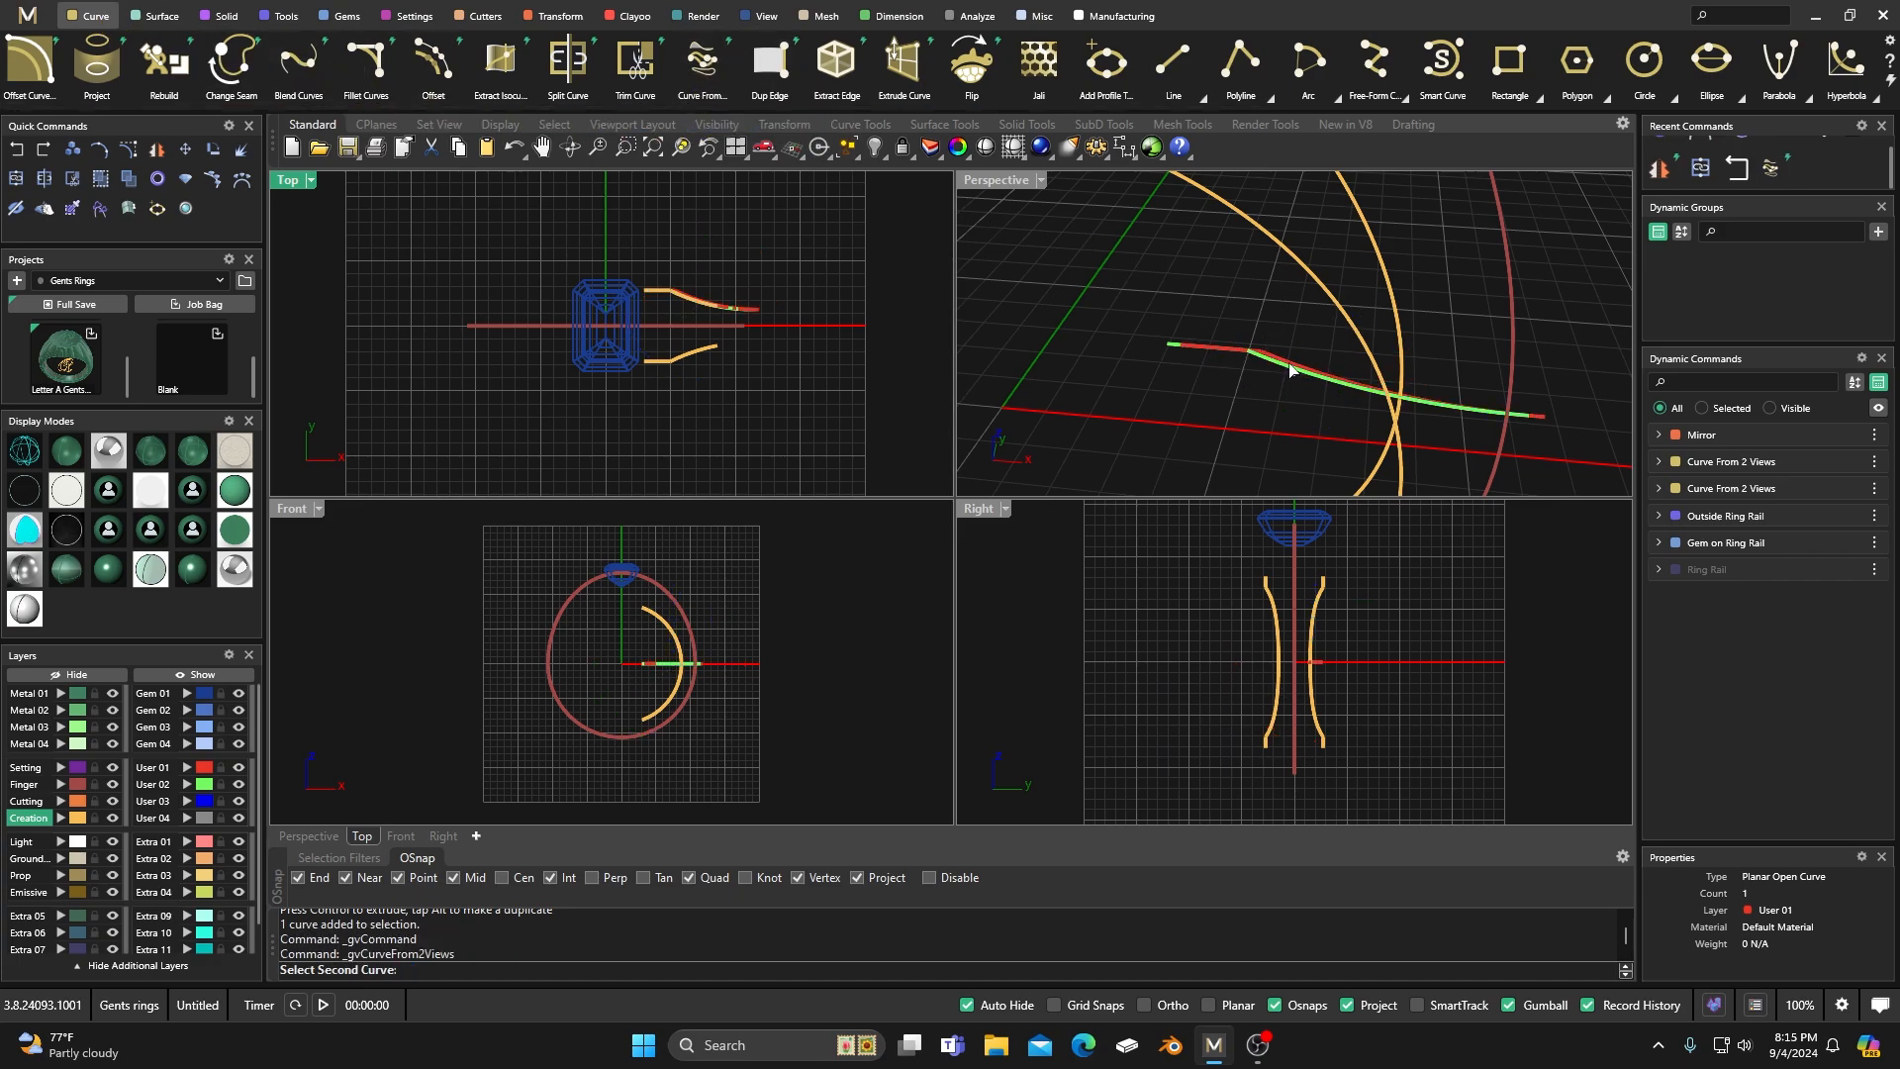
click(1501, 219)
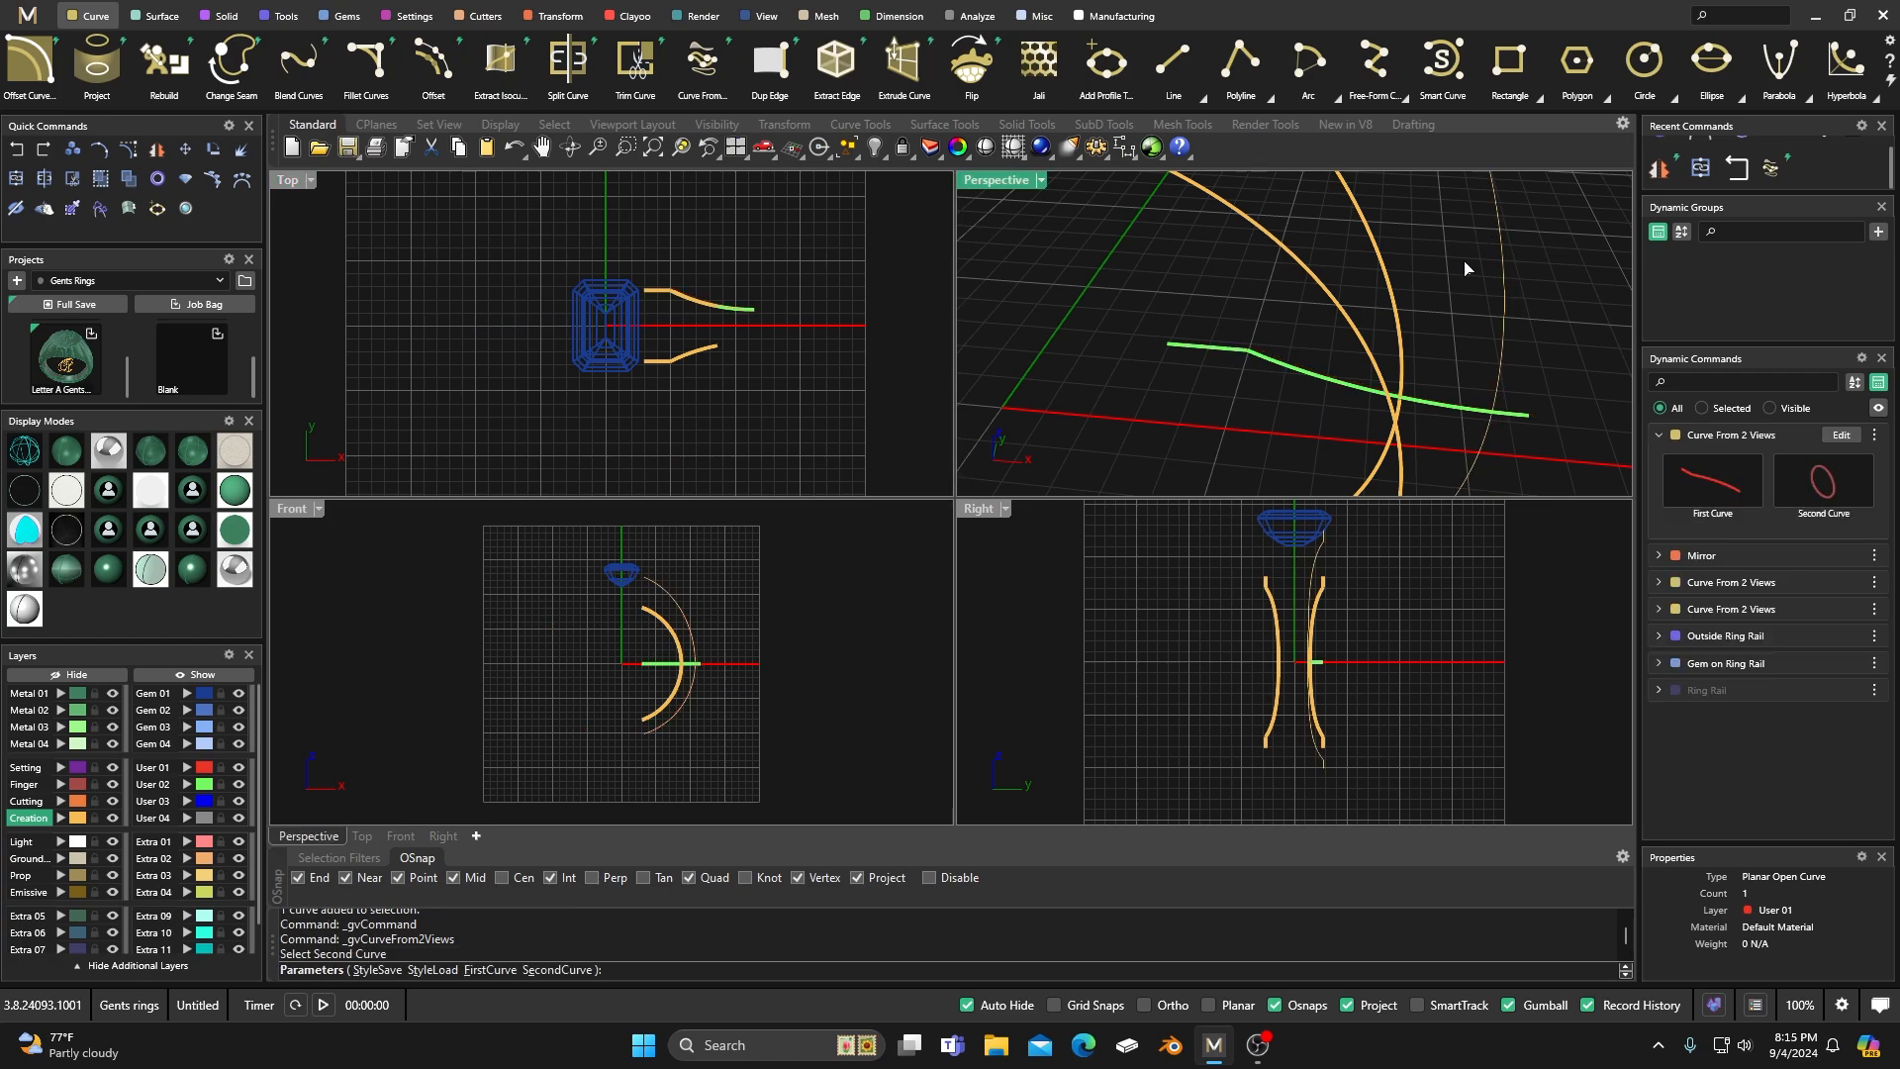
key(Return)
scroll(1166, 329, down, 4)
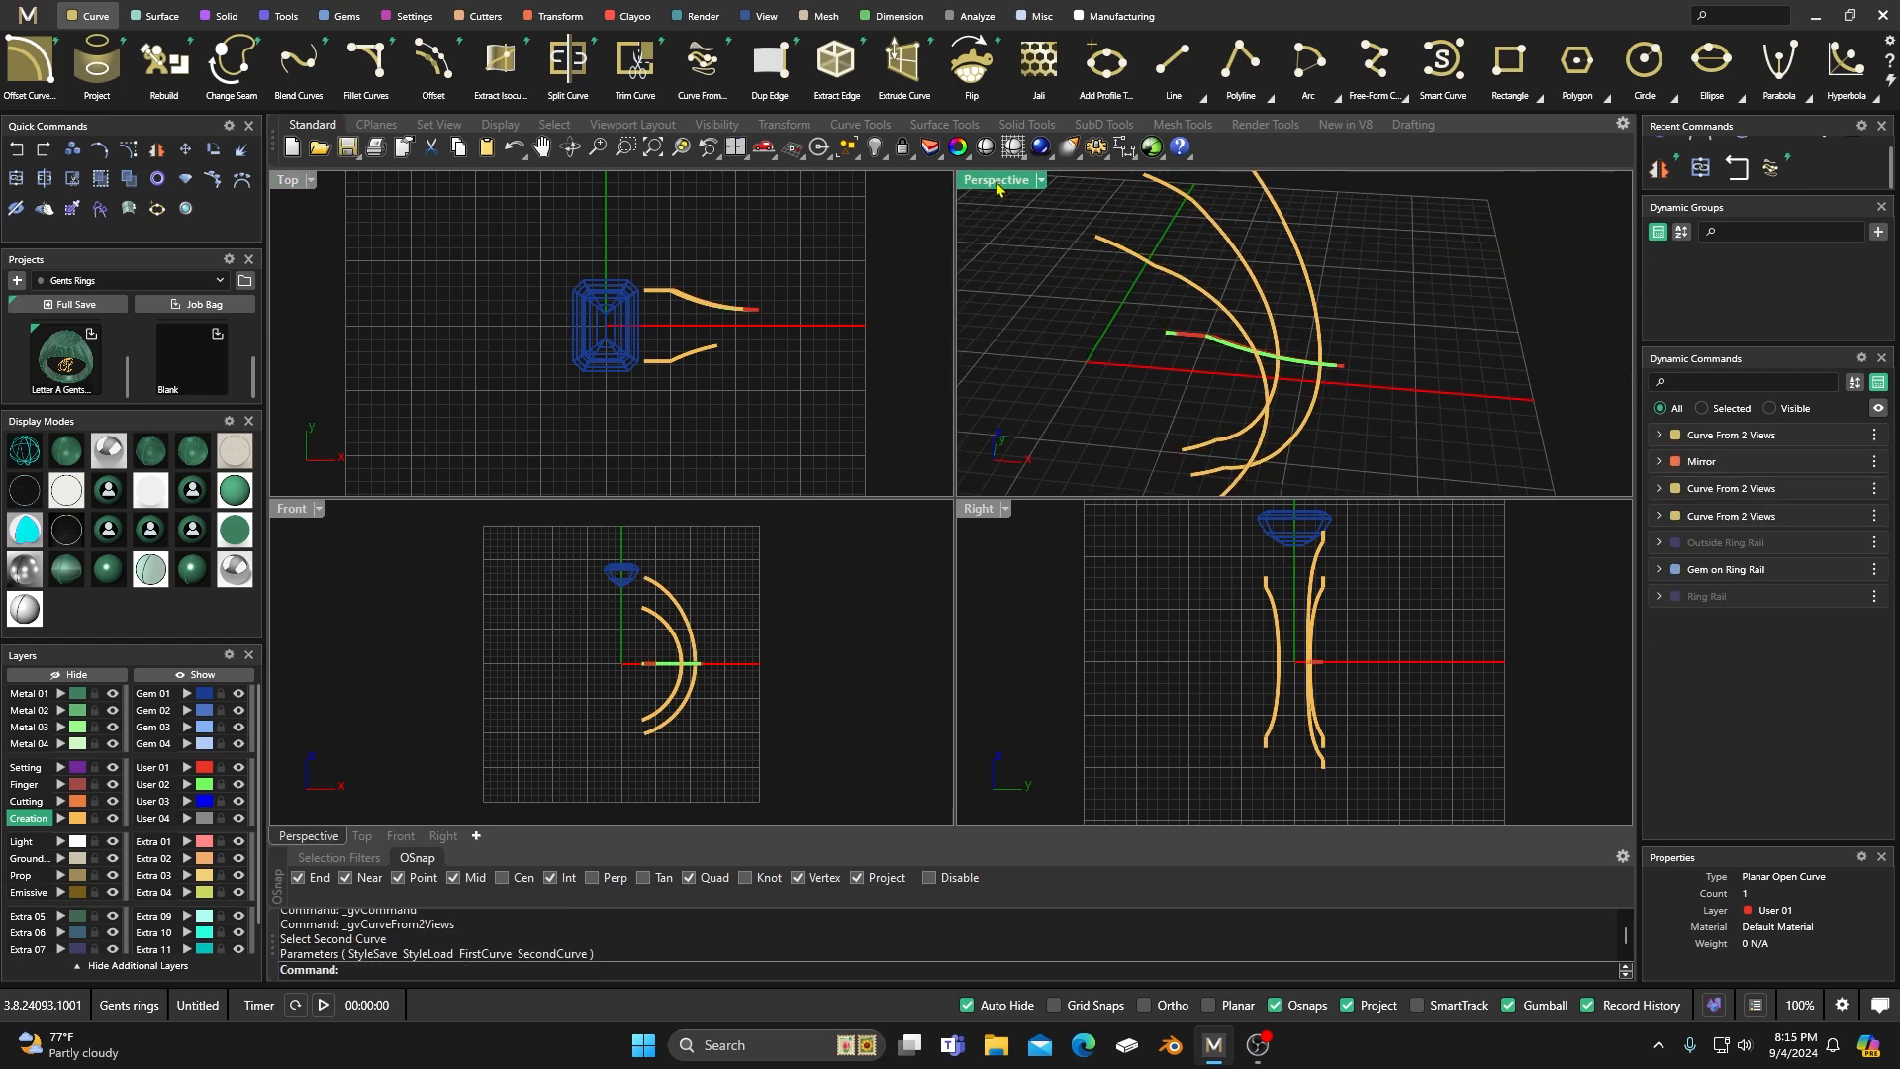
Mirror the new outer shank curve across the ring's width, with X Mirror on and Y Mirror off, in a maximized Perspective view.
double_click(995, 181)
scroll(1030, 405, down, 3)
scroll(1040, 382, up, 2)
click(941, 321)
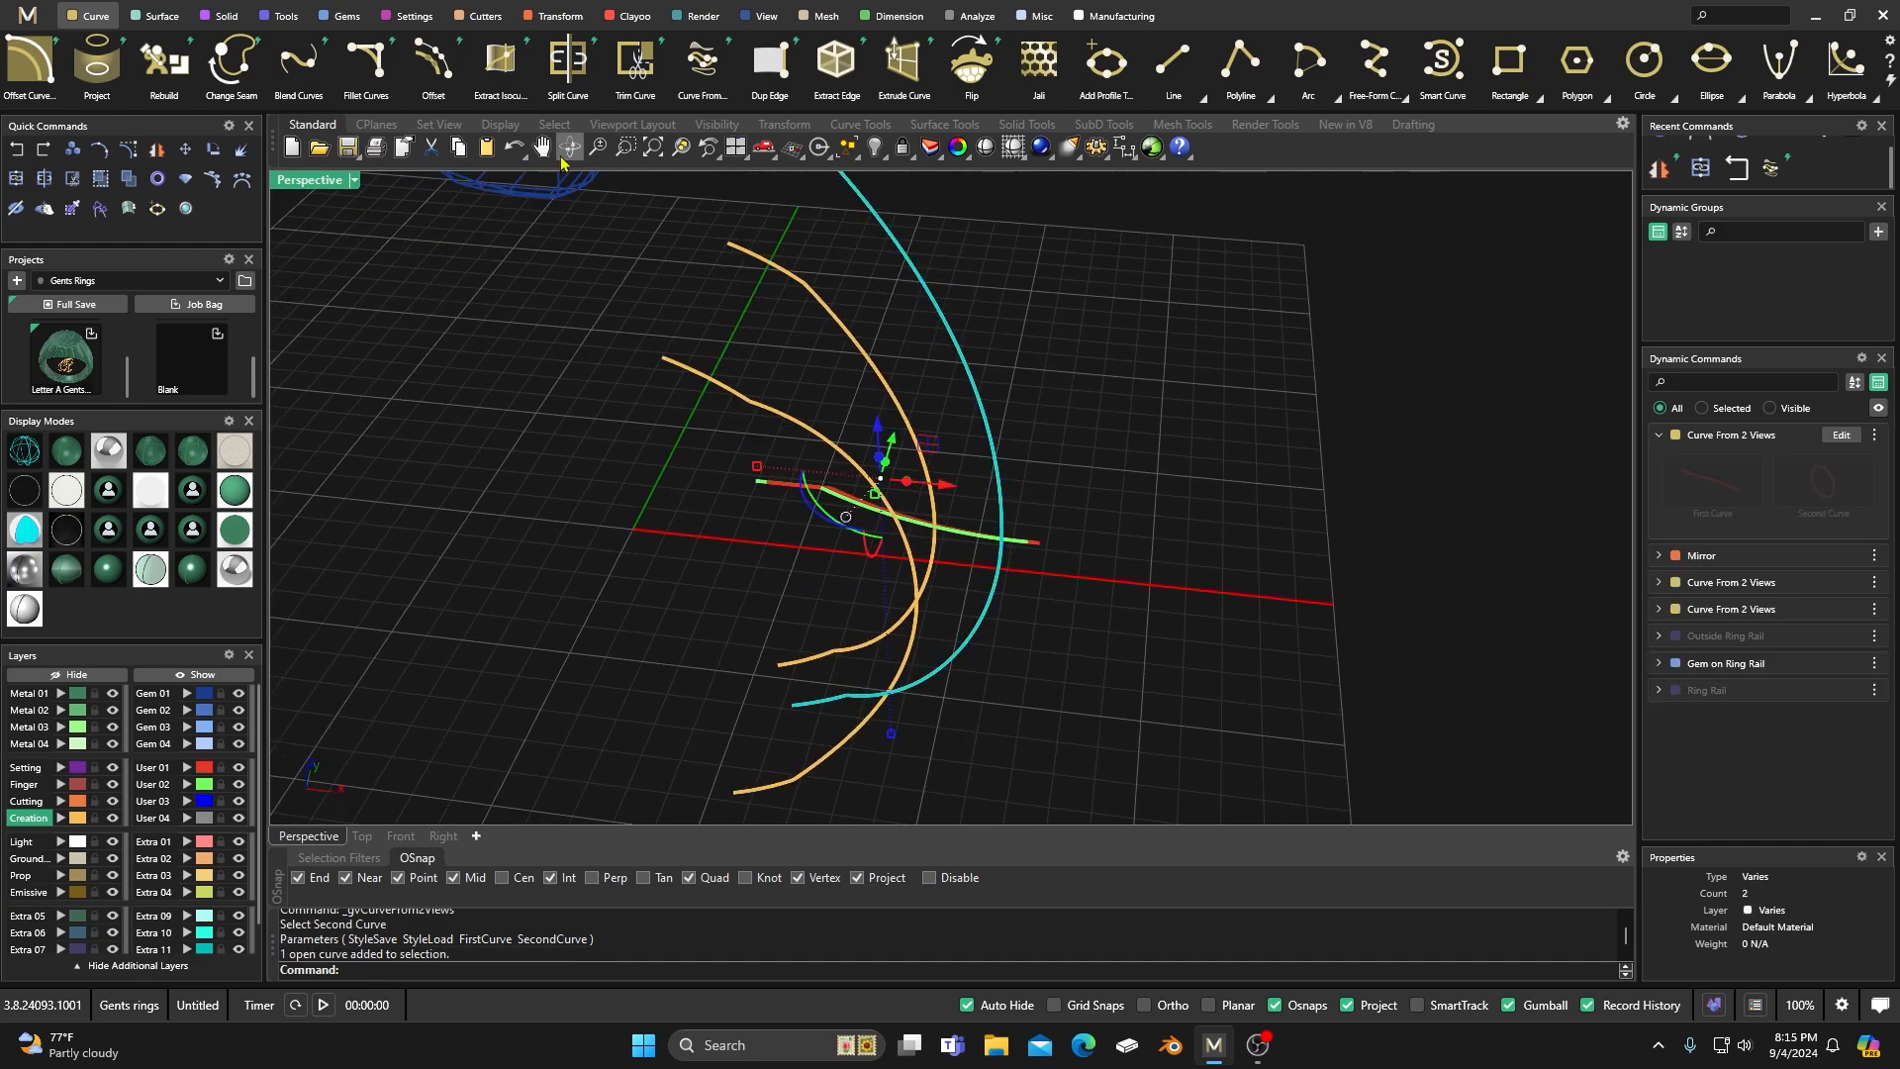
click(556, 16)
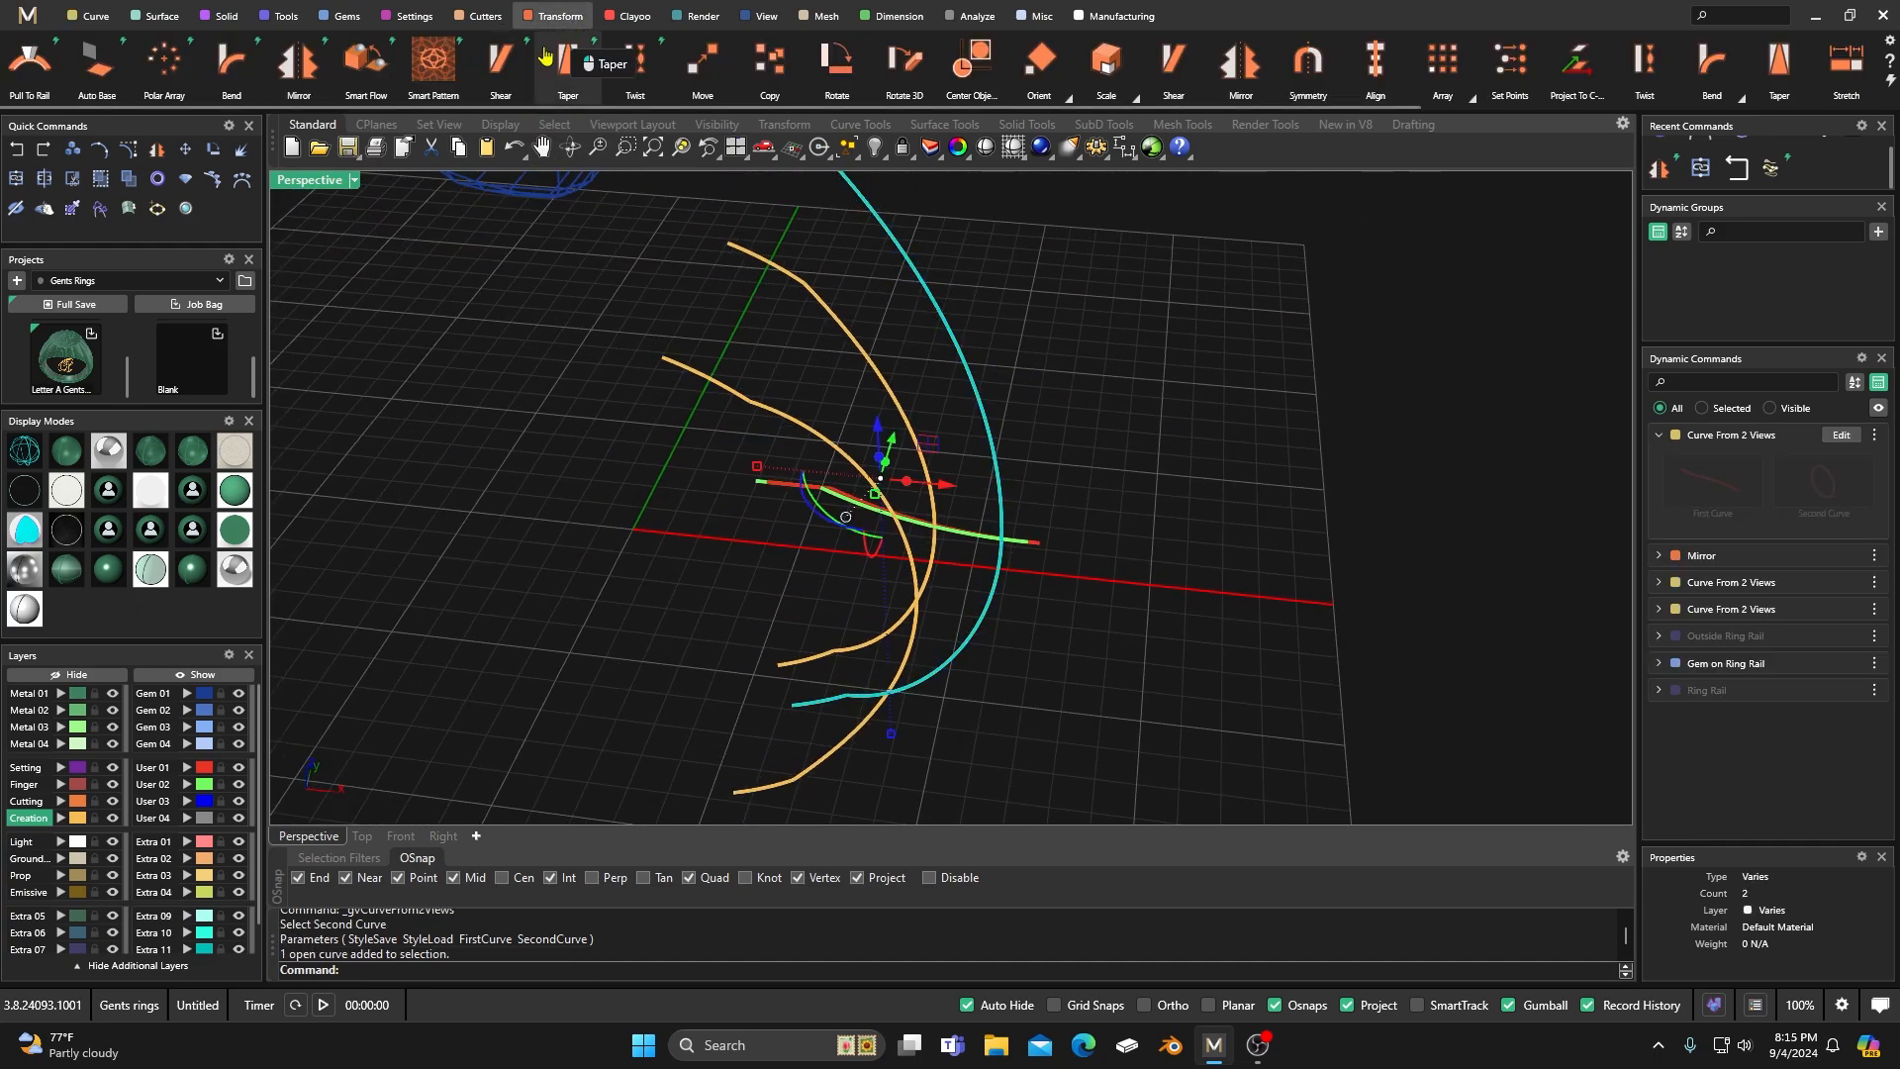
click(298, 61)
click(1869, 537)
click(1870, 560)
right_click(1356, 405)
Set up a Loft Normal surface between the inner and outer shank curves on the near side of the ring.
right_drag(1191, 407, 1090, 372)
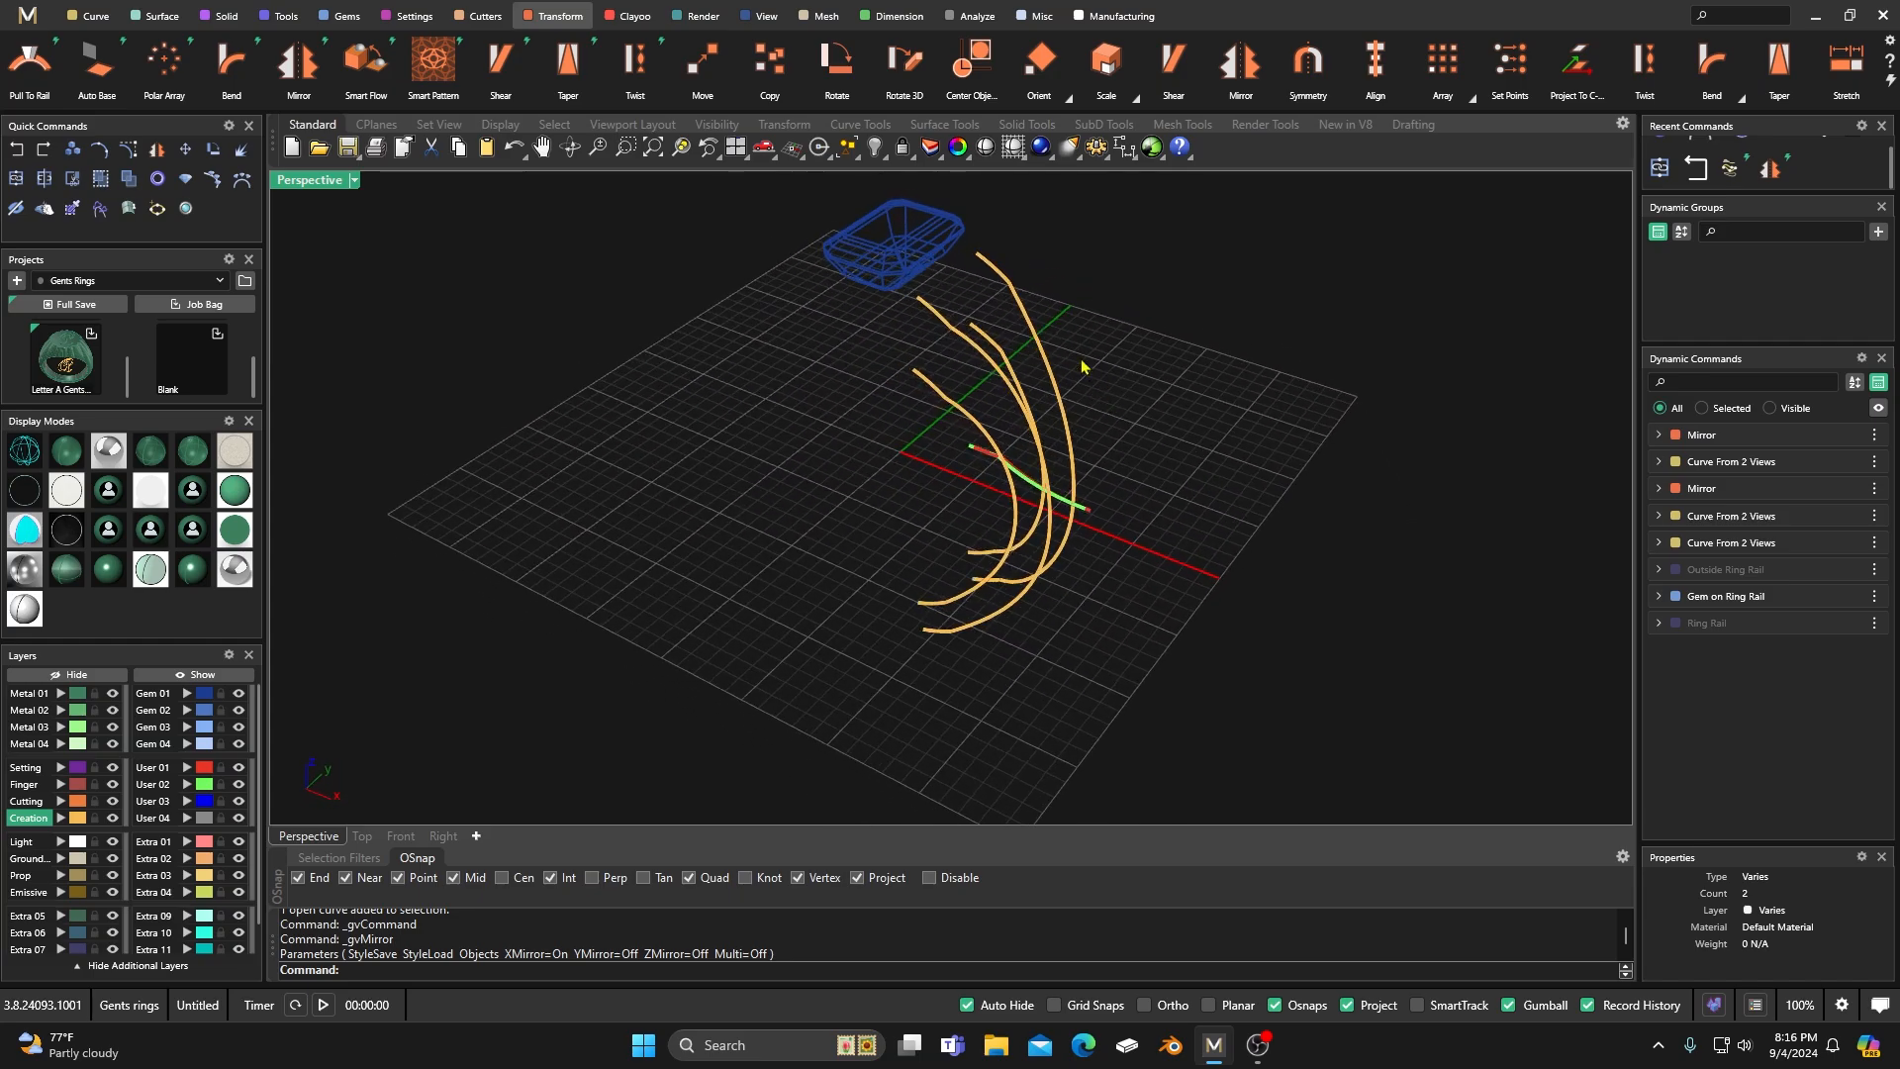
right_drag(1005, 419, 881, 499)
click(161, 18)
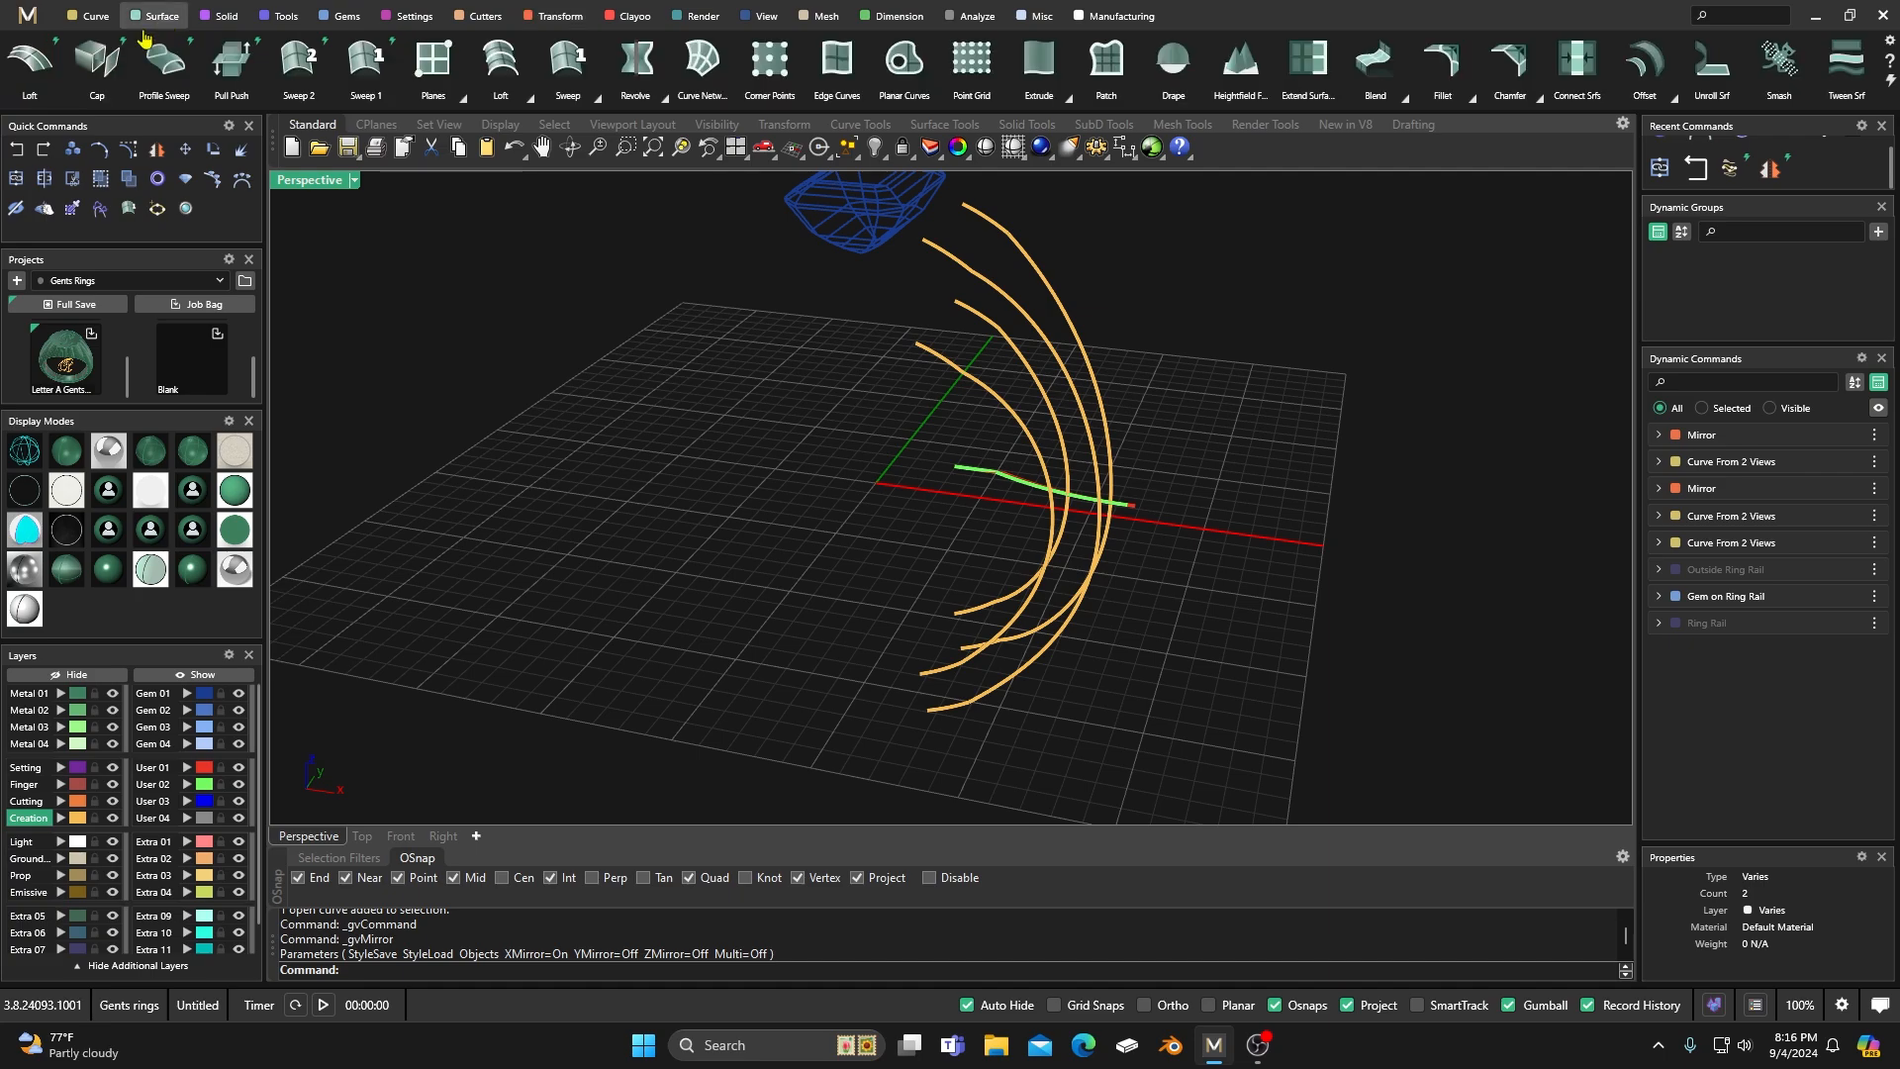
click(31, 70)
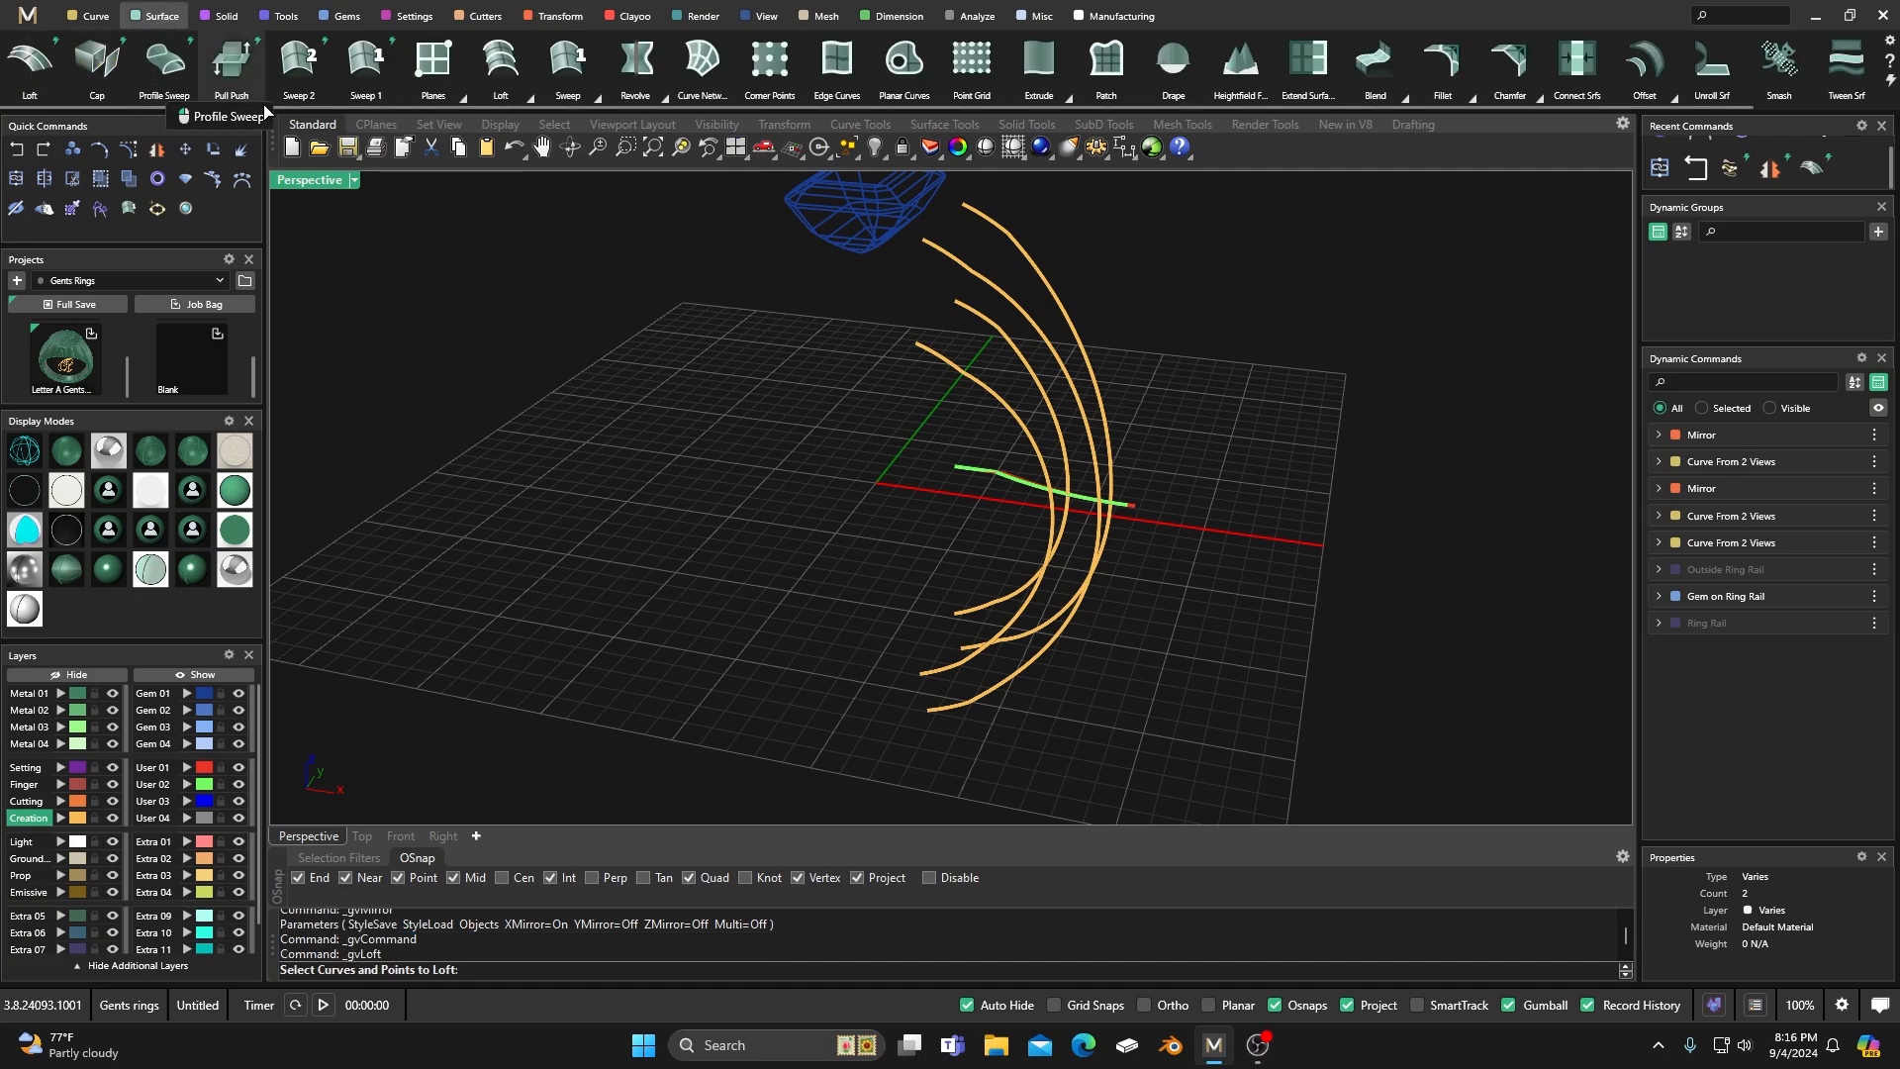
click(963, 266)
click(947, 372)
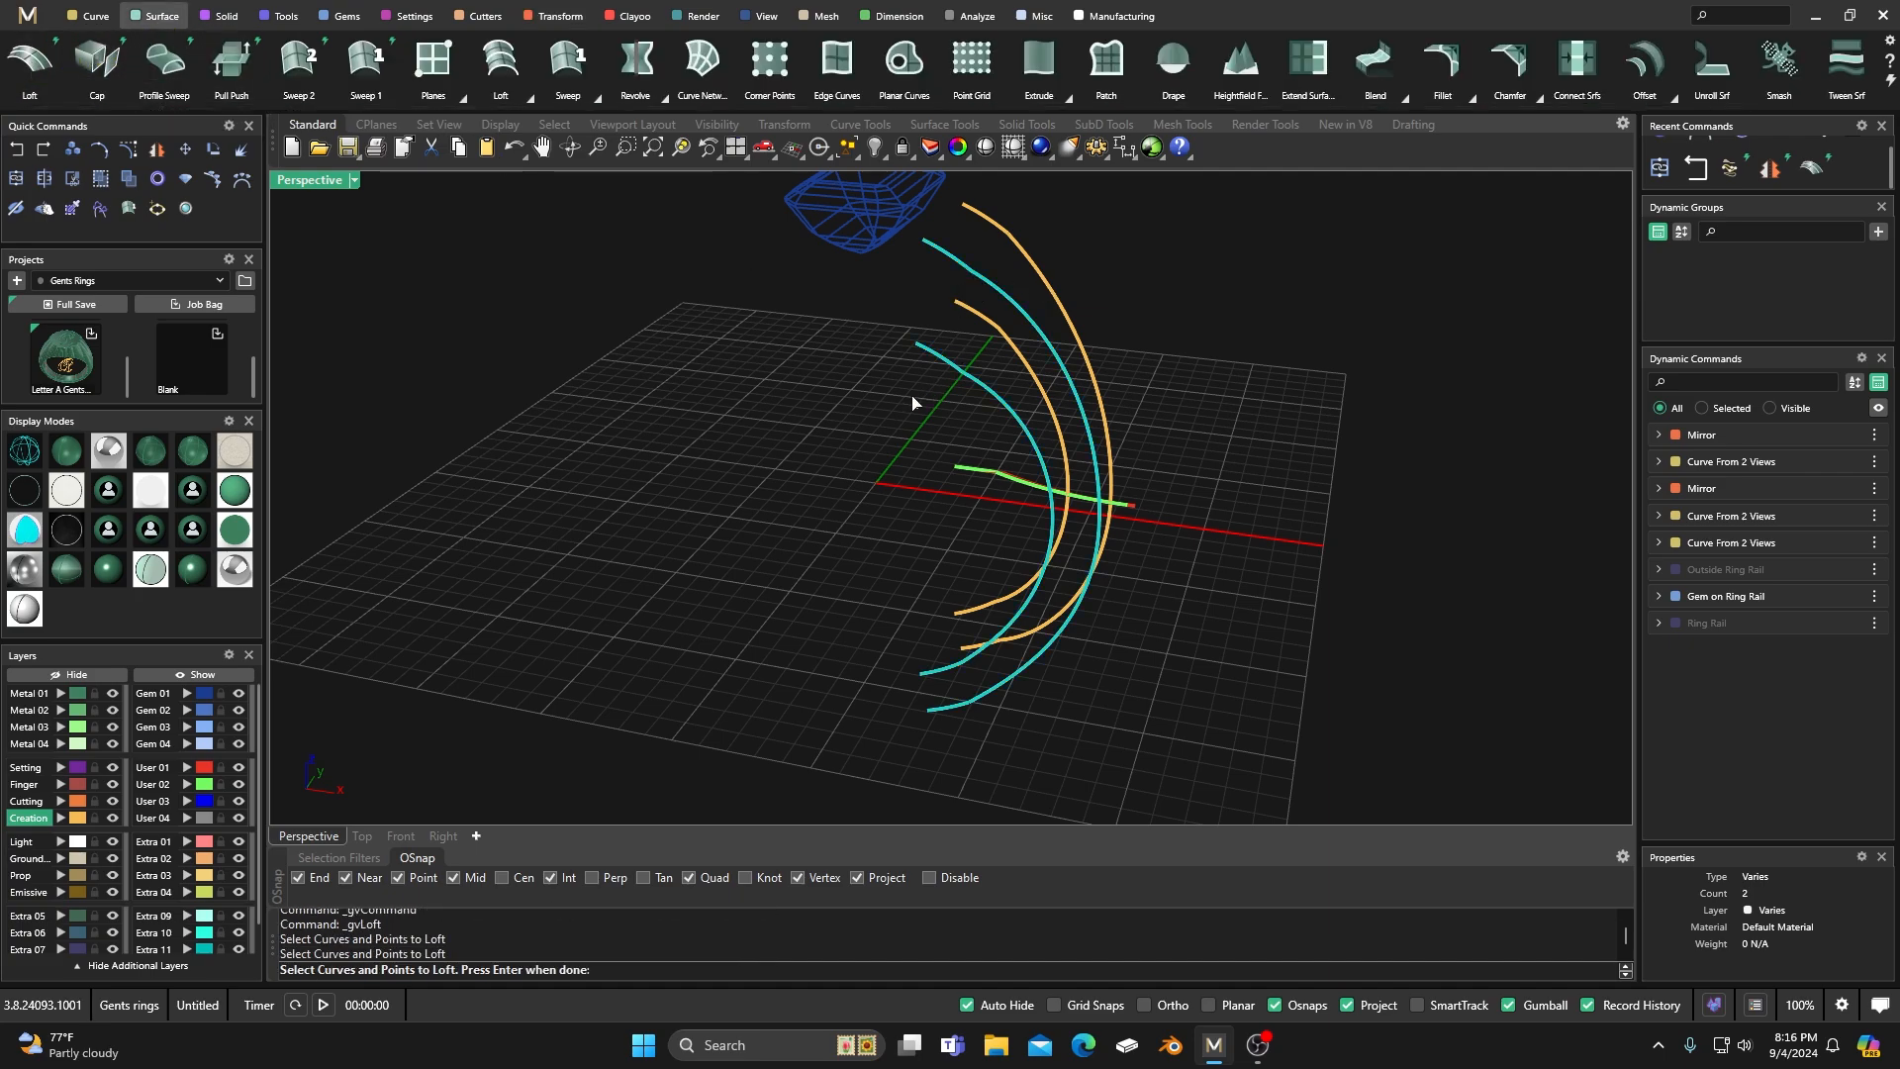
key(Return)
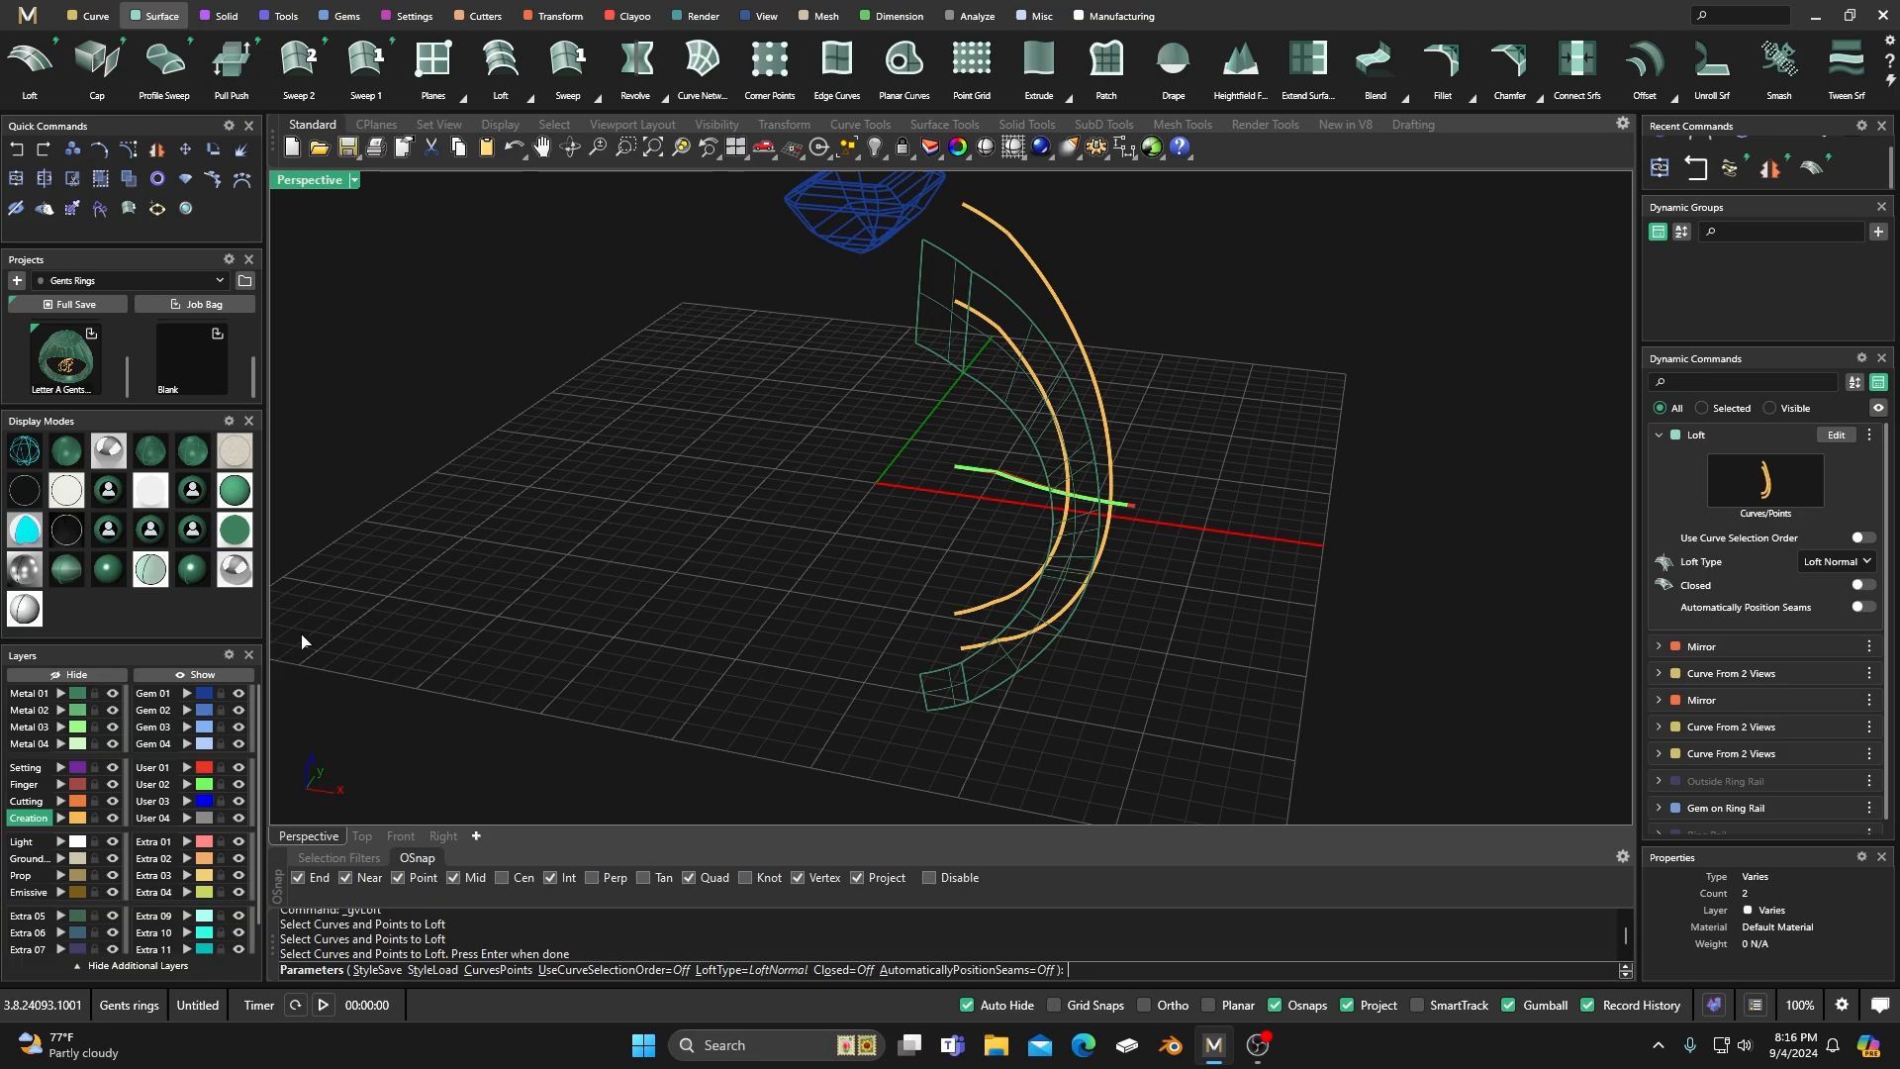
Show the model in a shaded display mode and finish the near-side loft with Metal 01 as the active layer.
click(65, 569)
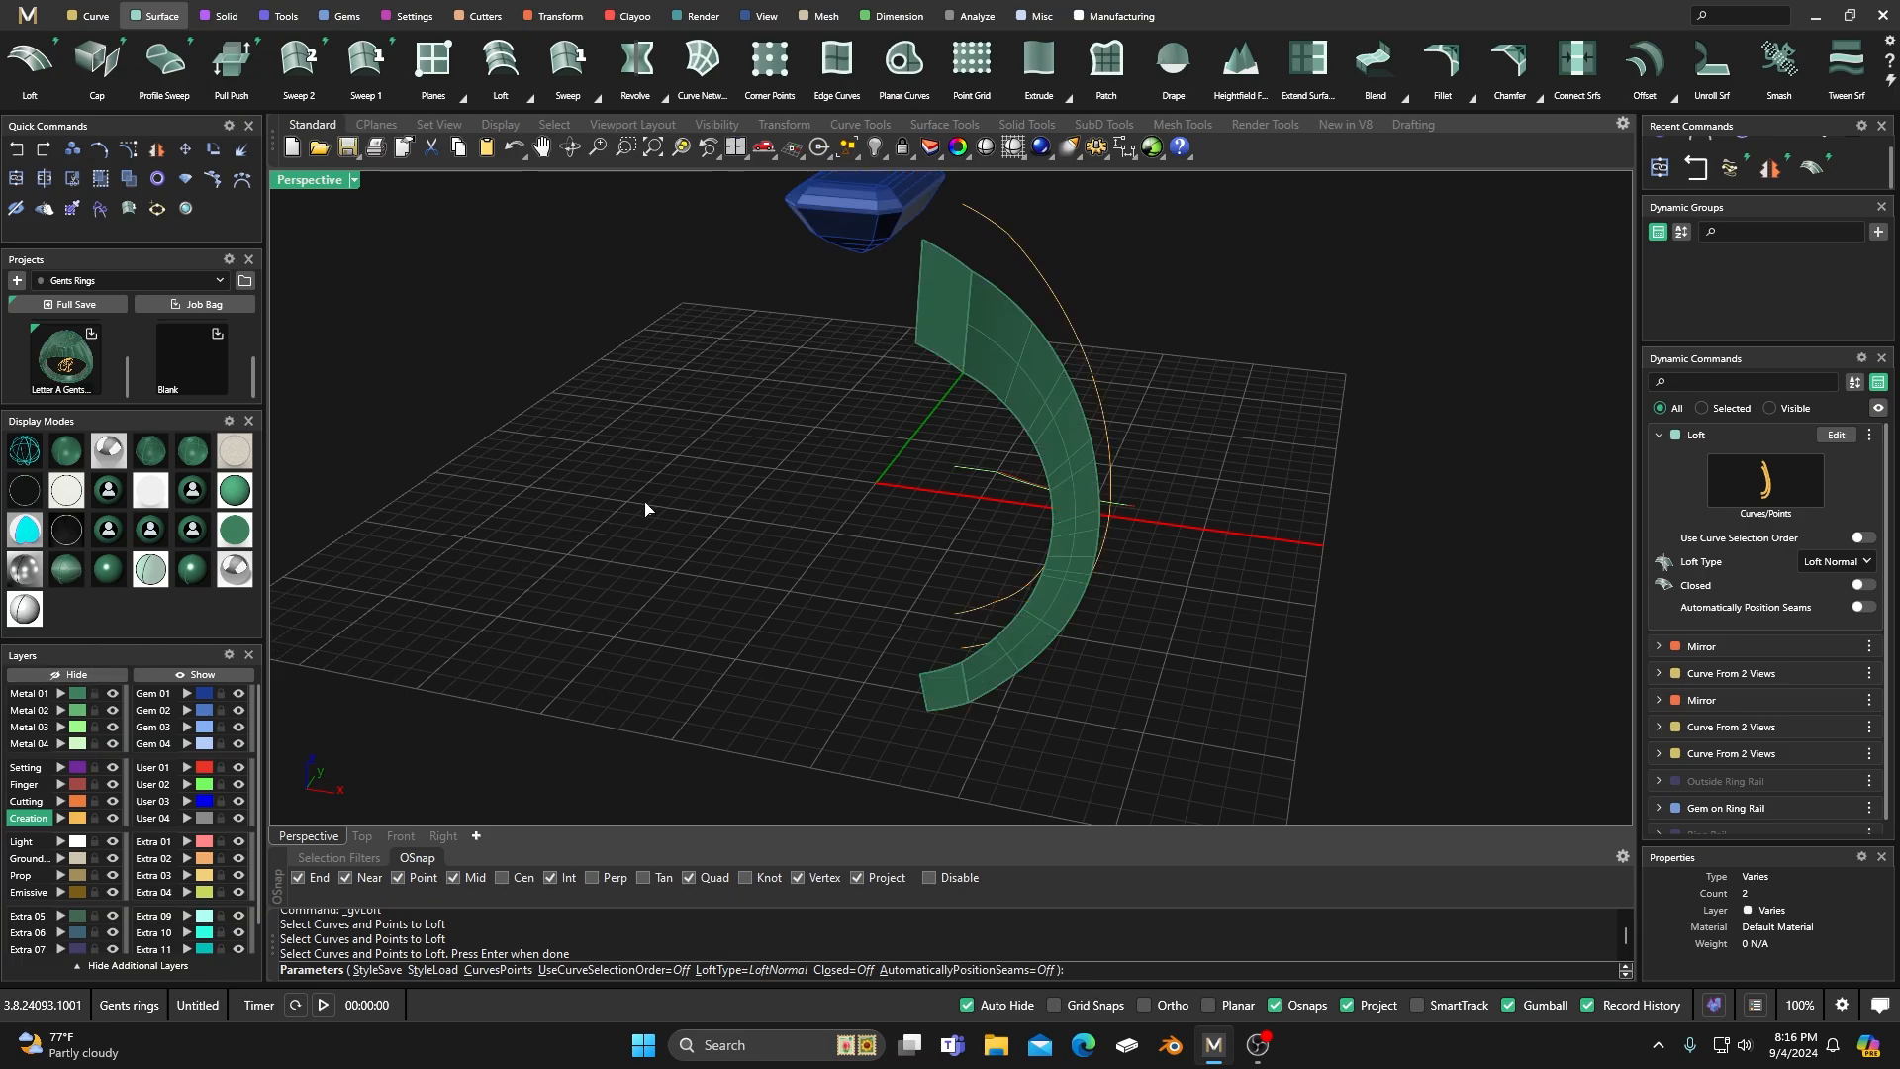
right_drag(699, 520, 628, 532)
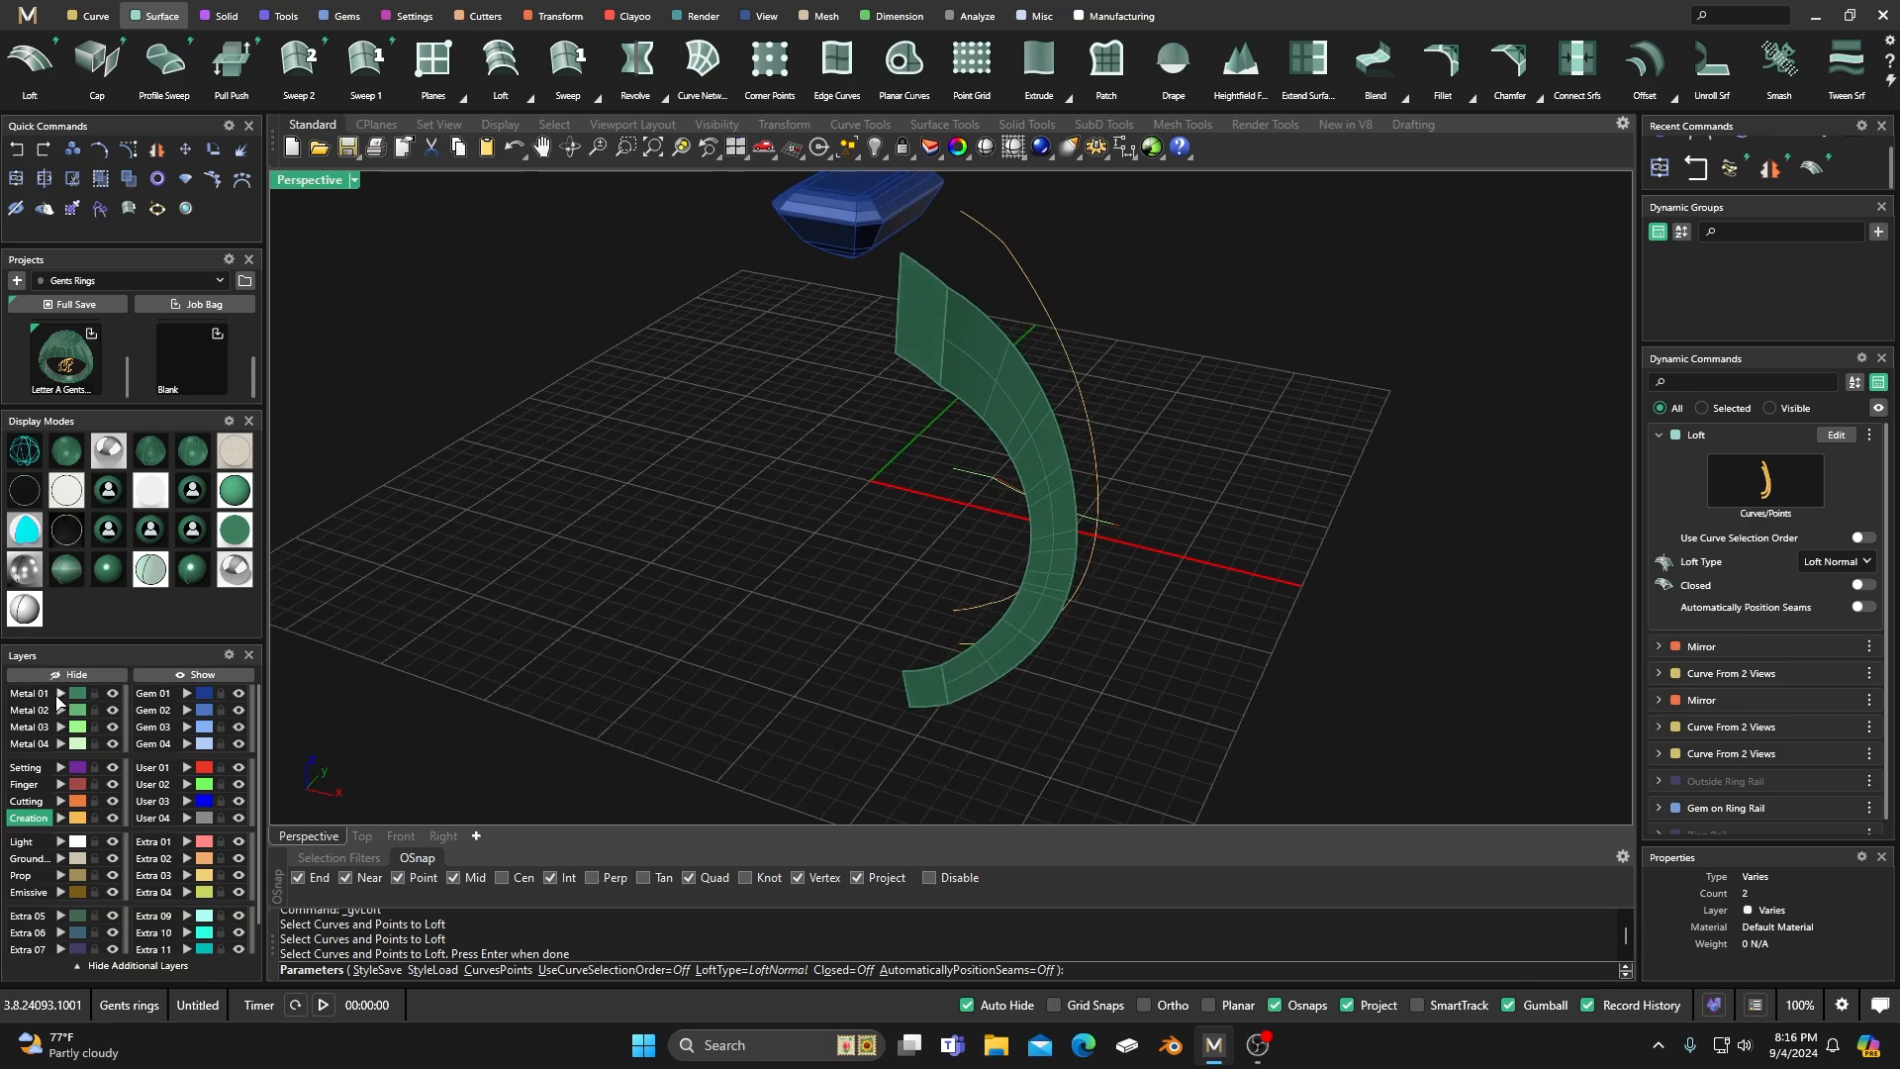
click(45, 696)
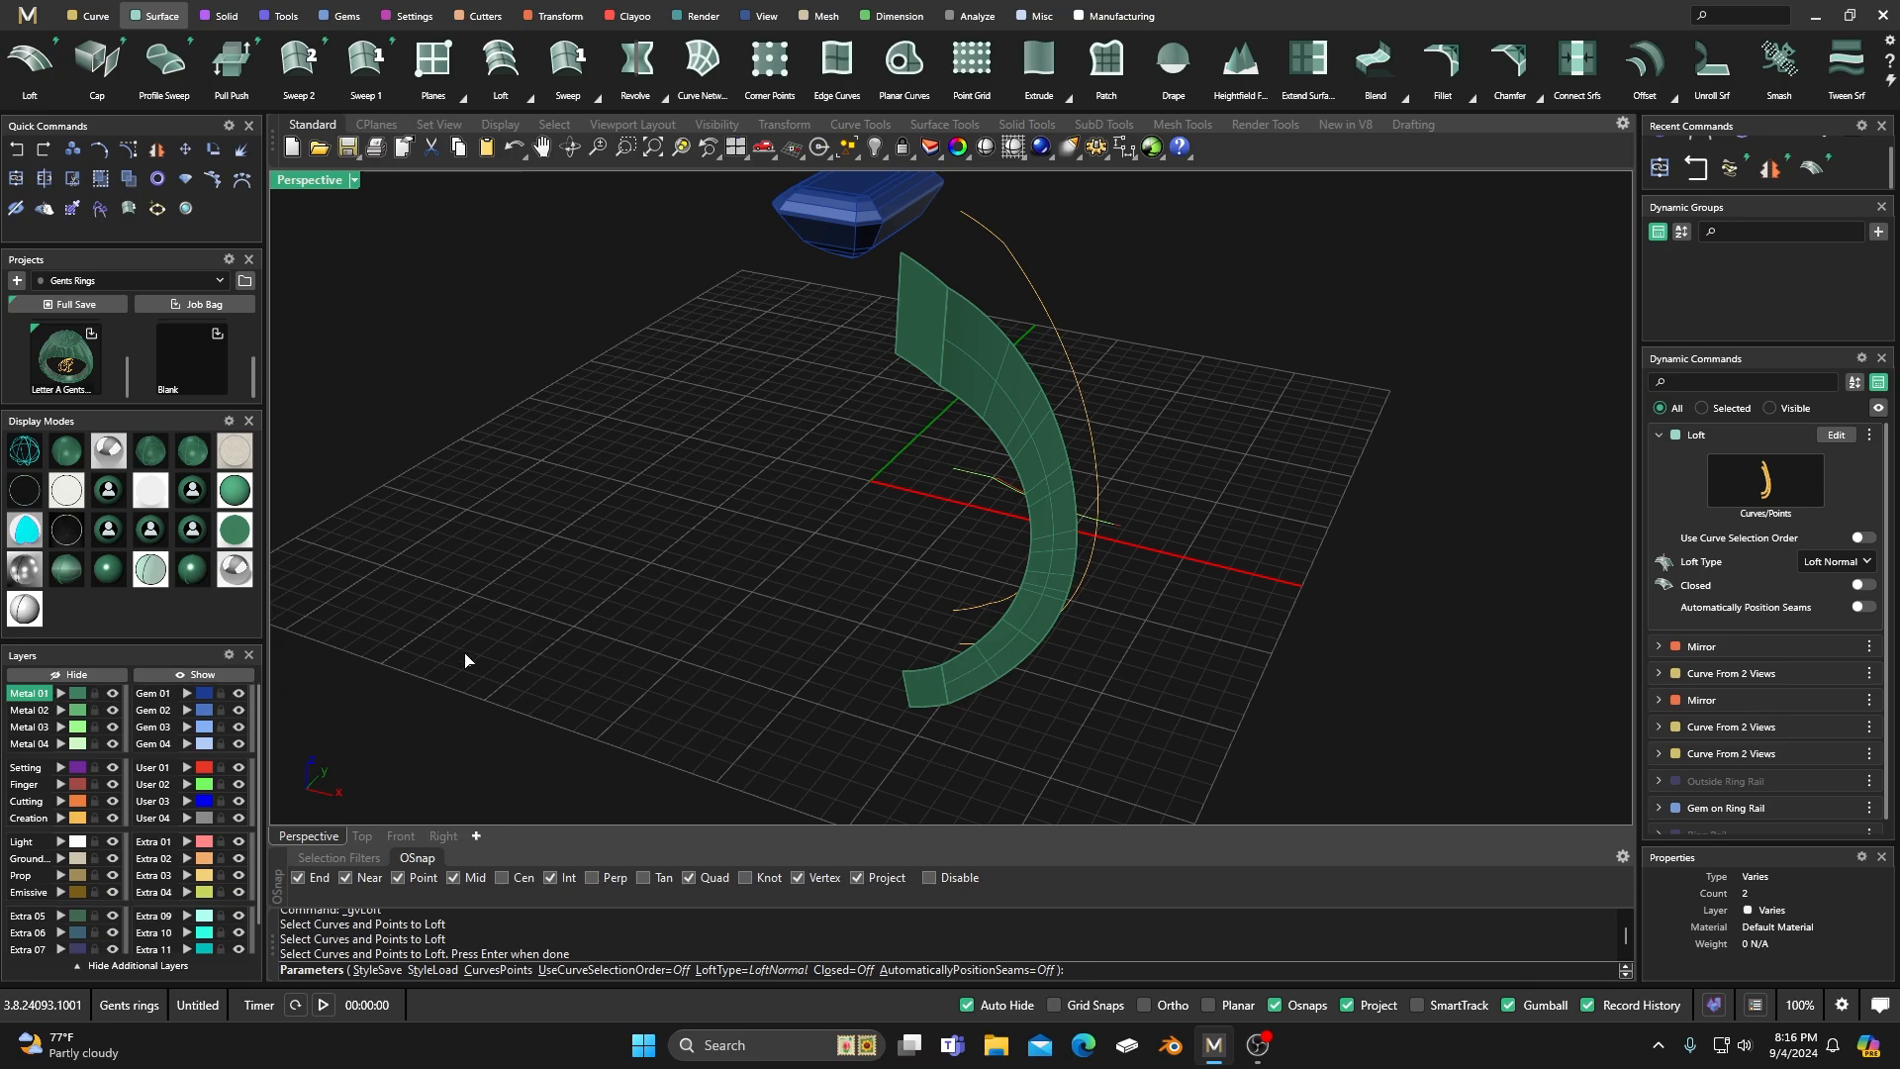
key(Return)
Loft the inner and outer shank curves on the far side of the ring.
right_drag(721, 518, 706, 552)
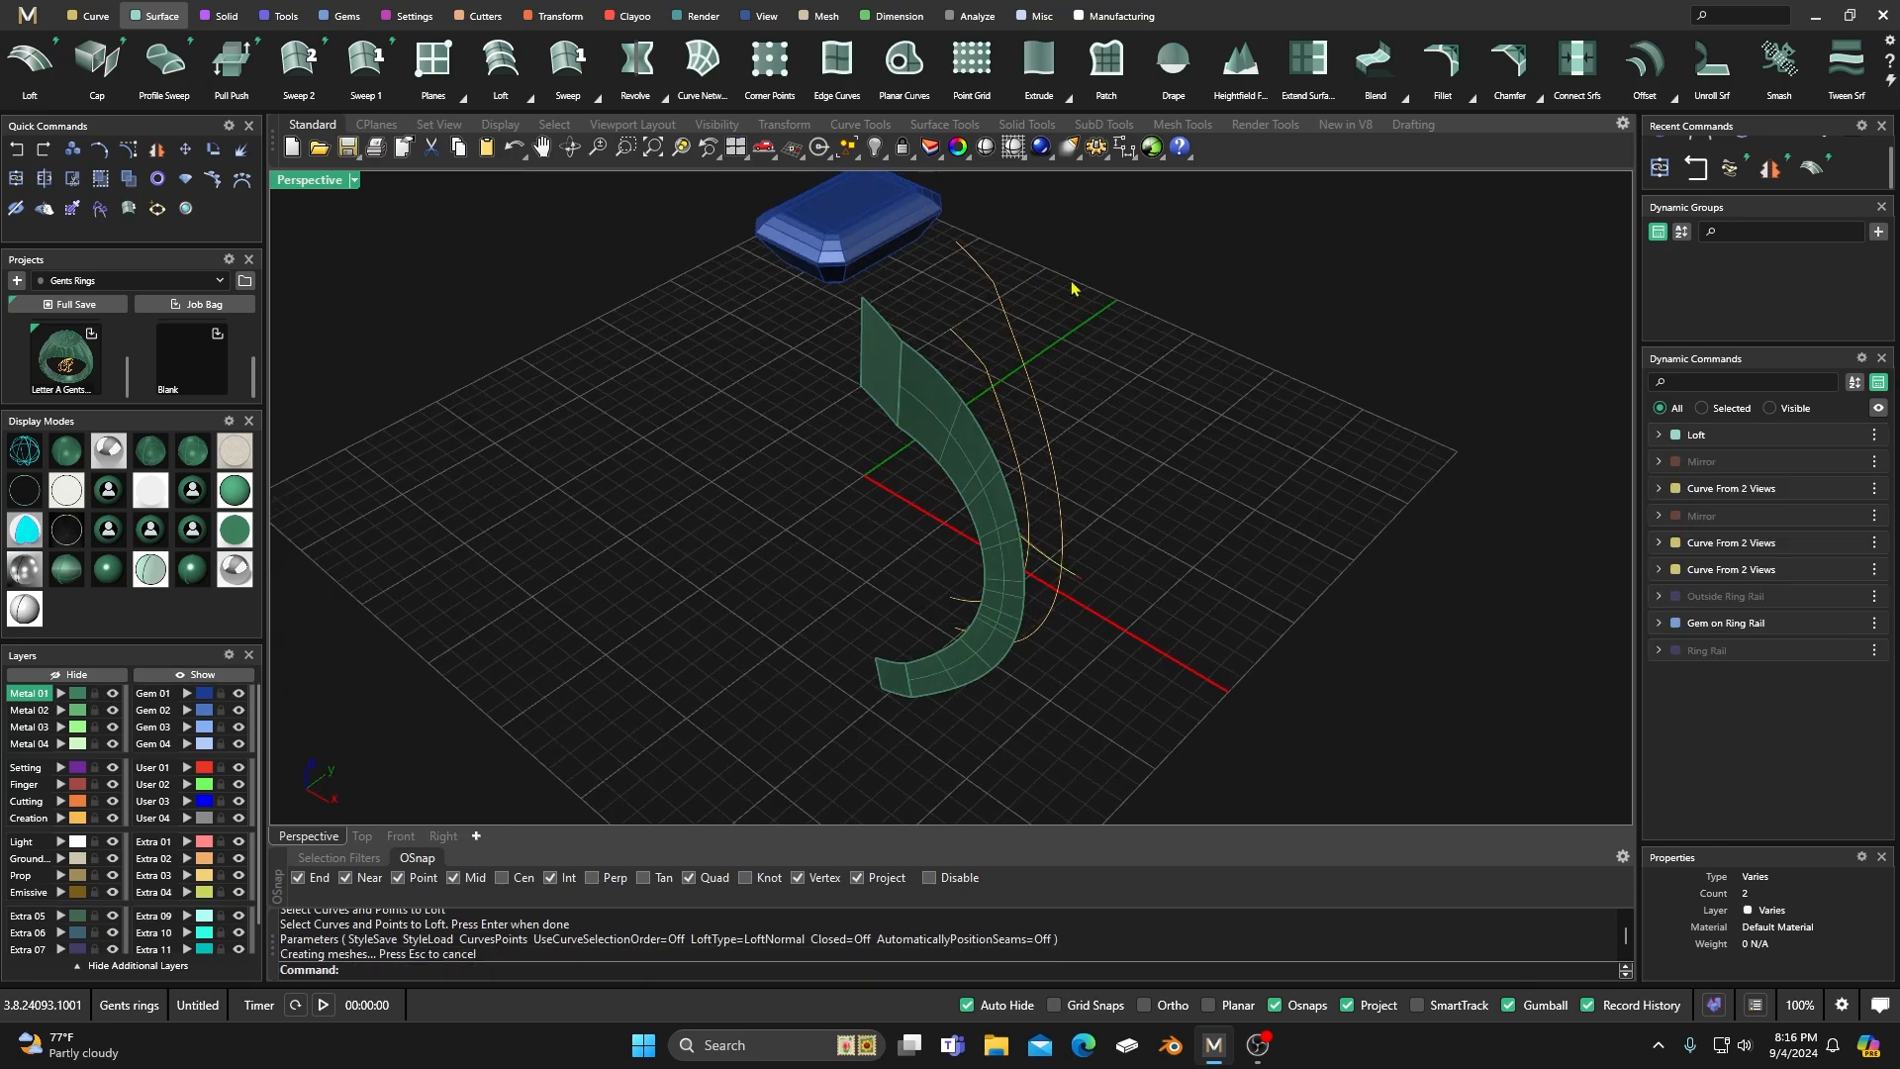
key(Return)
click(991, 287)
click(977, 368)
key(Return)
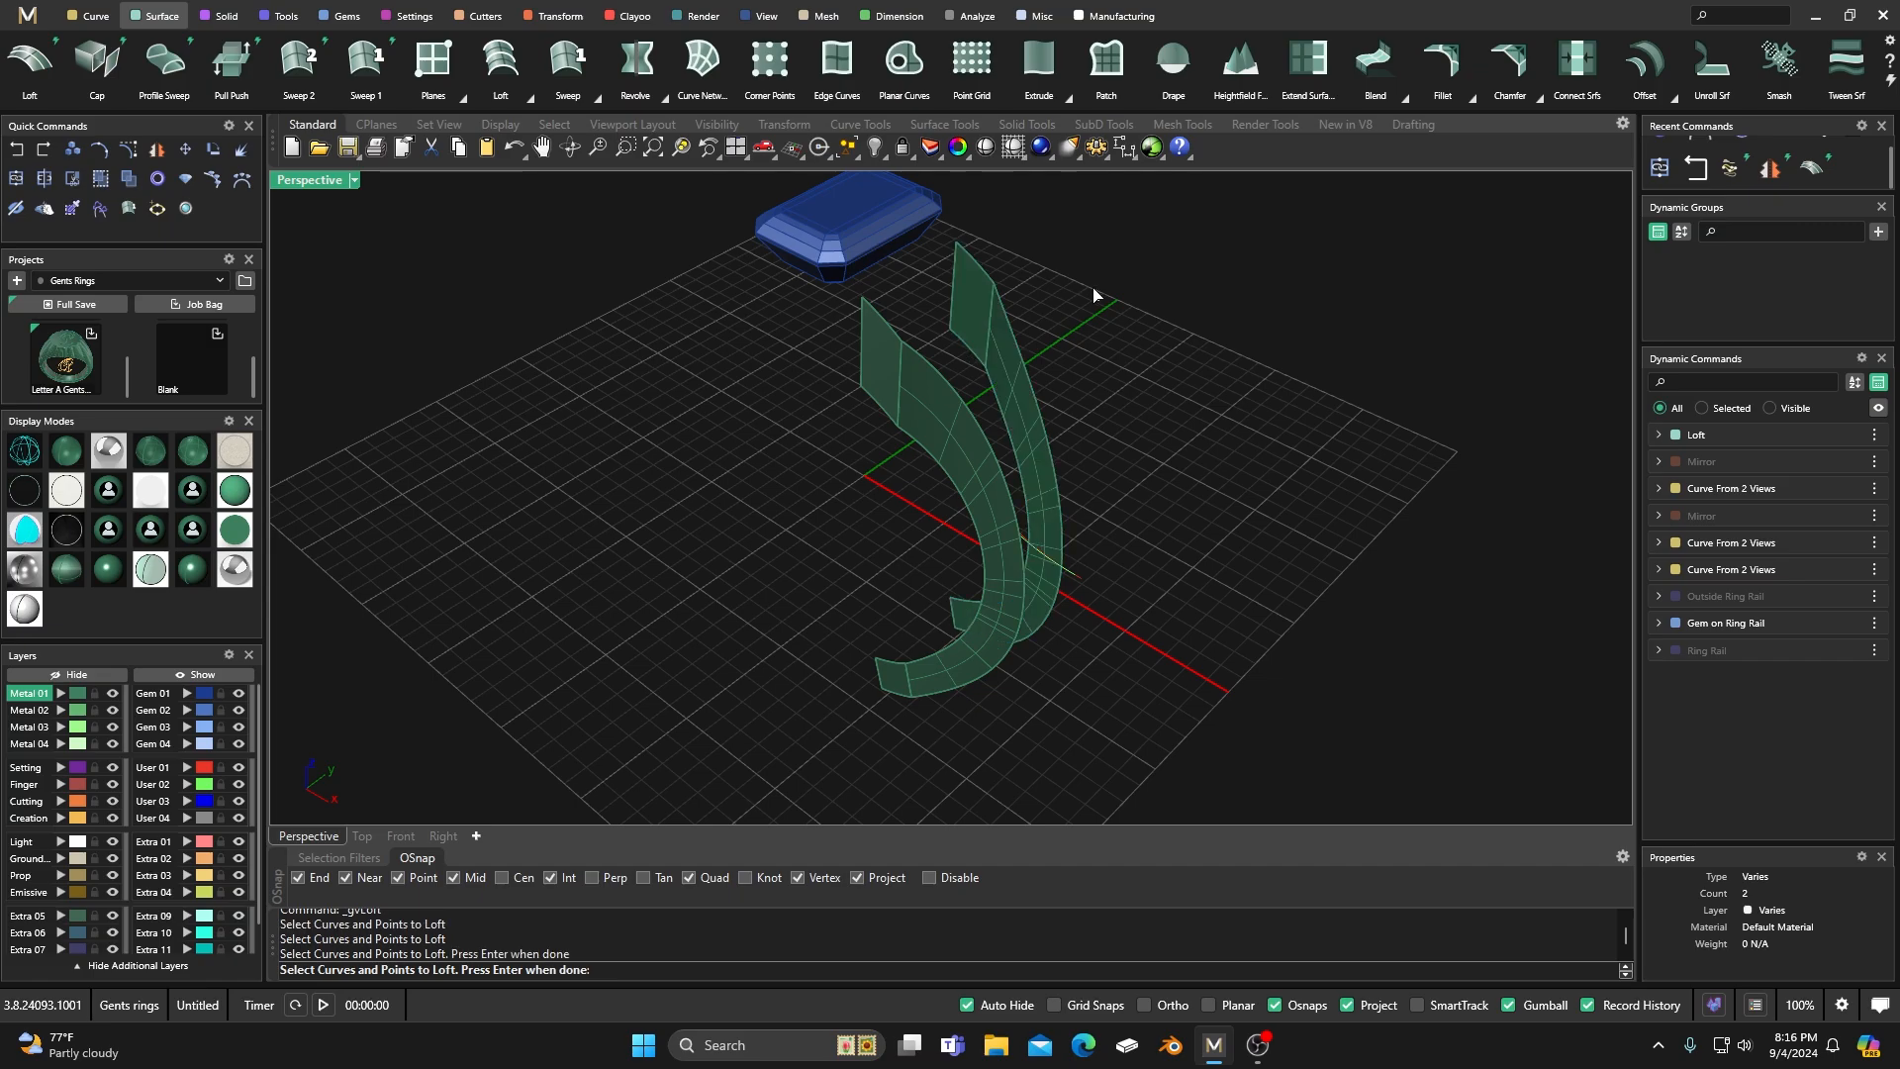
key(Return)
Pick the gem-end edges of both lofted shank surfaces for Dup Edge.
mouse_move(818, 526)
right_down()
mouse_move(971, 501)
mouse_move(993, 521)
mouse_move(1010, 403)
mouse_move(888, 440)
mouse_move(852, 479)
mouse_move(894, 537)
mouse_move(967, 485)
mouse_move(971, 500)
mouse_move(985, 480)
mouse_move(959, 436)
mouse_move(989, 454)
mouse_move(970, 458)
right_up()
scroll(1000, 390, up, 5)
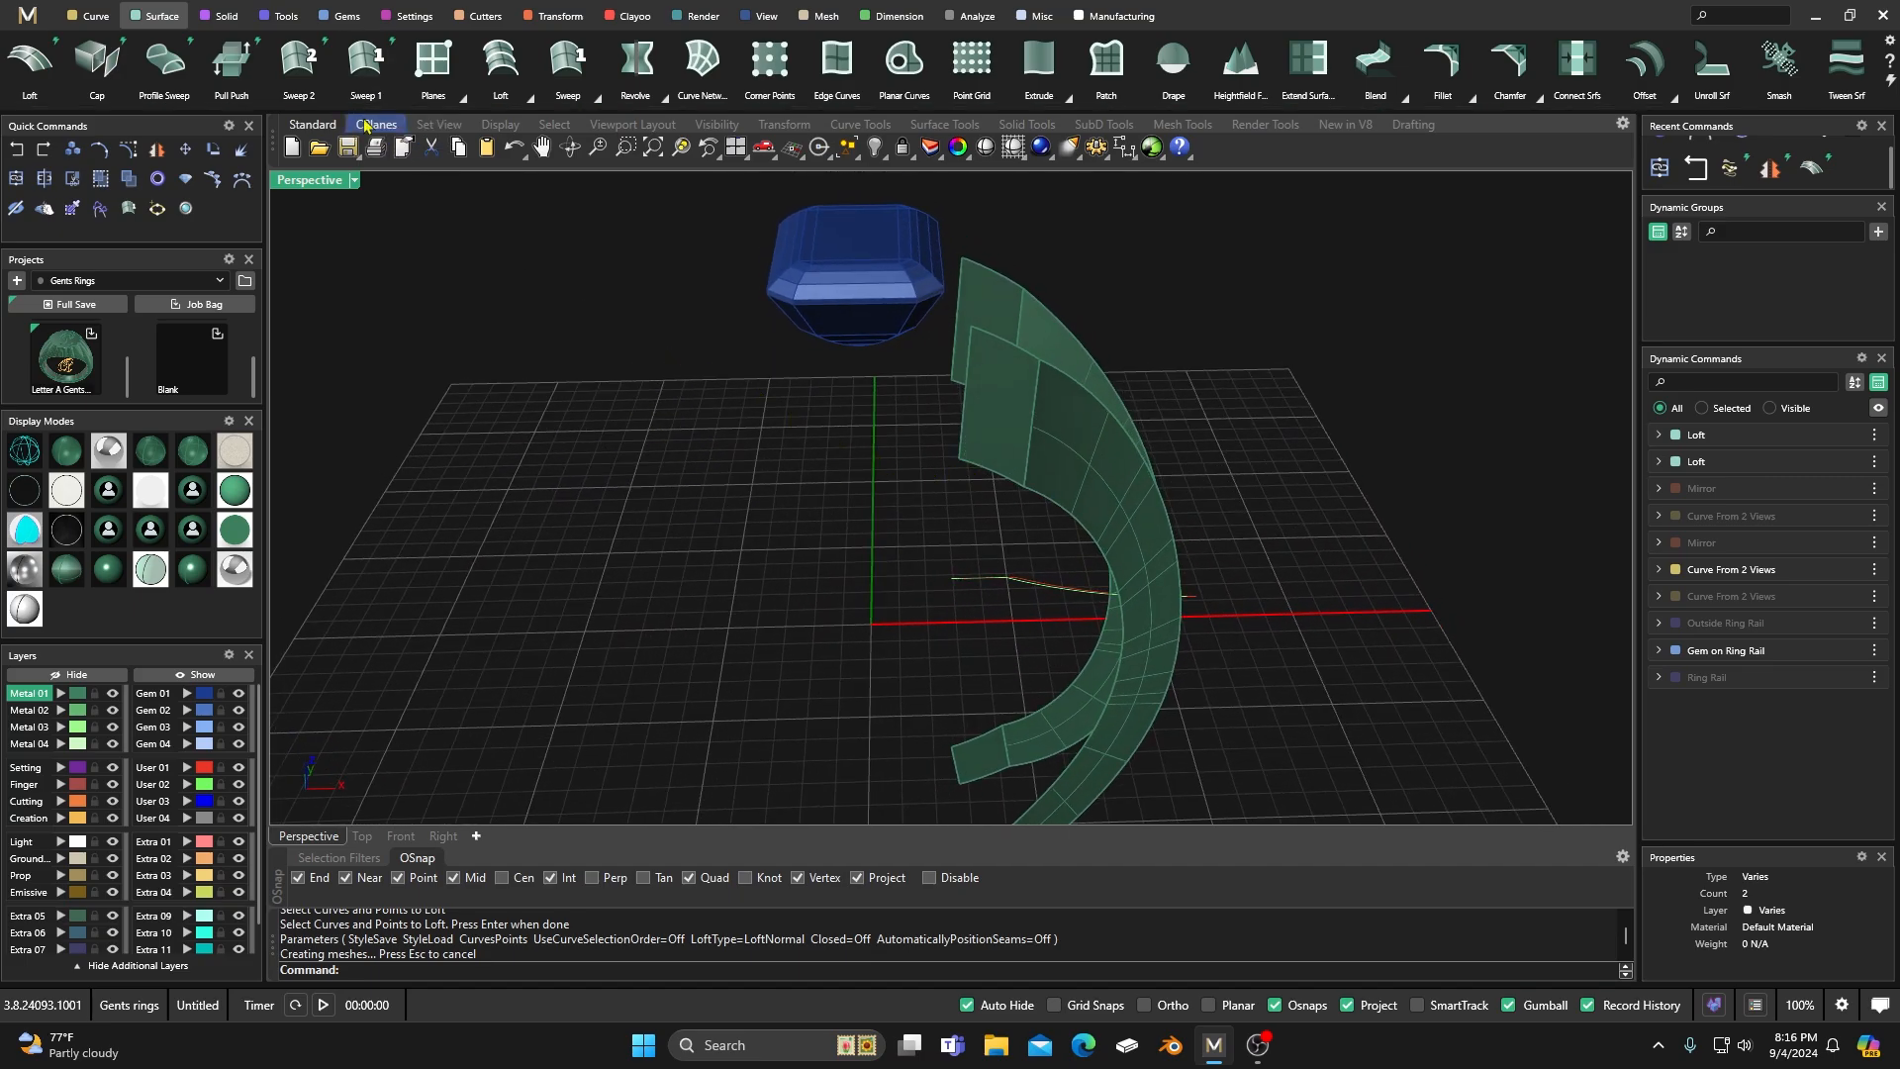
click(94, 18)
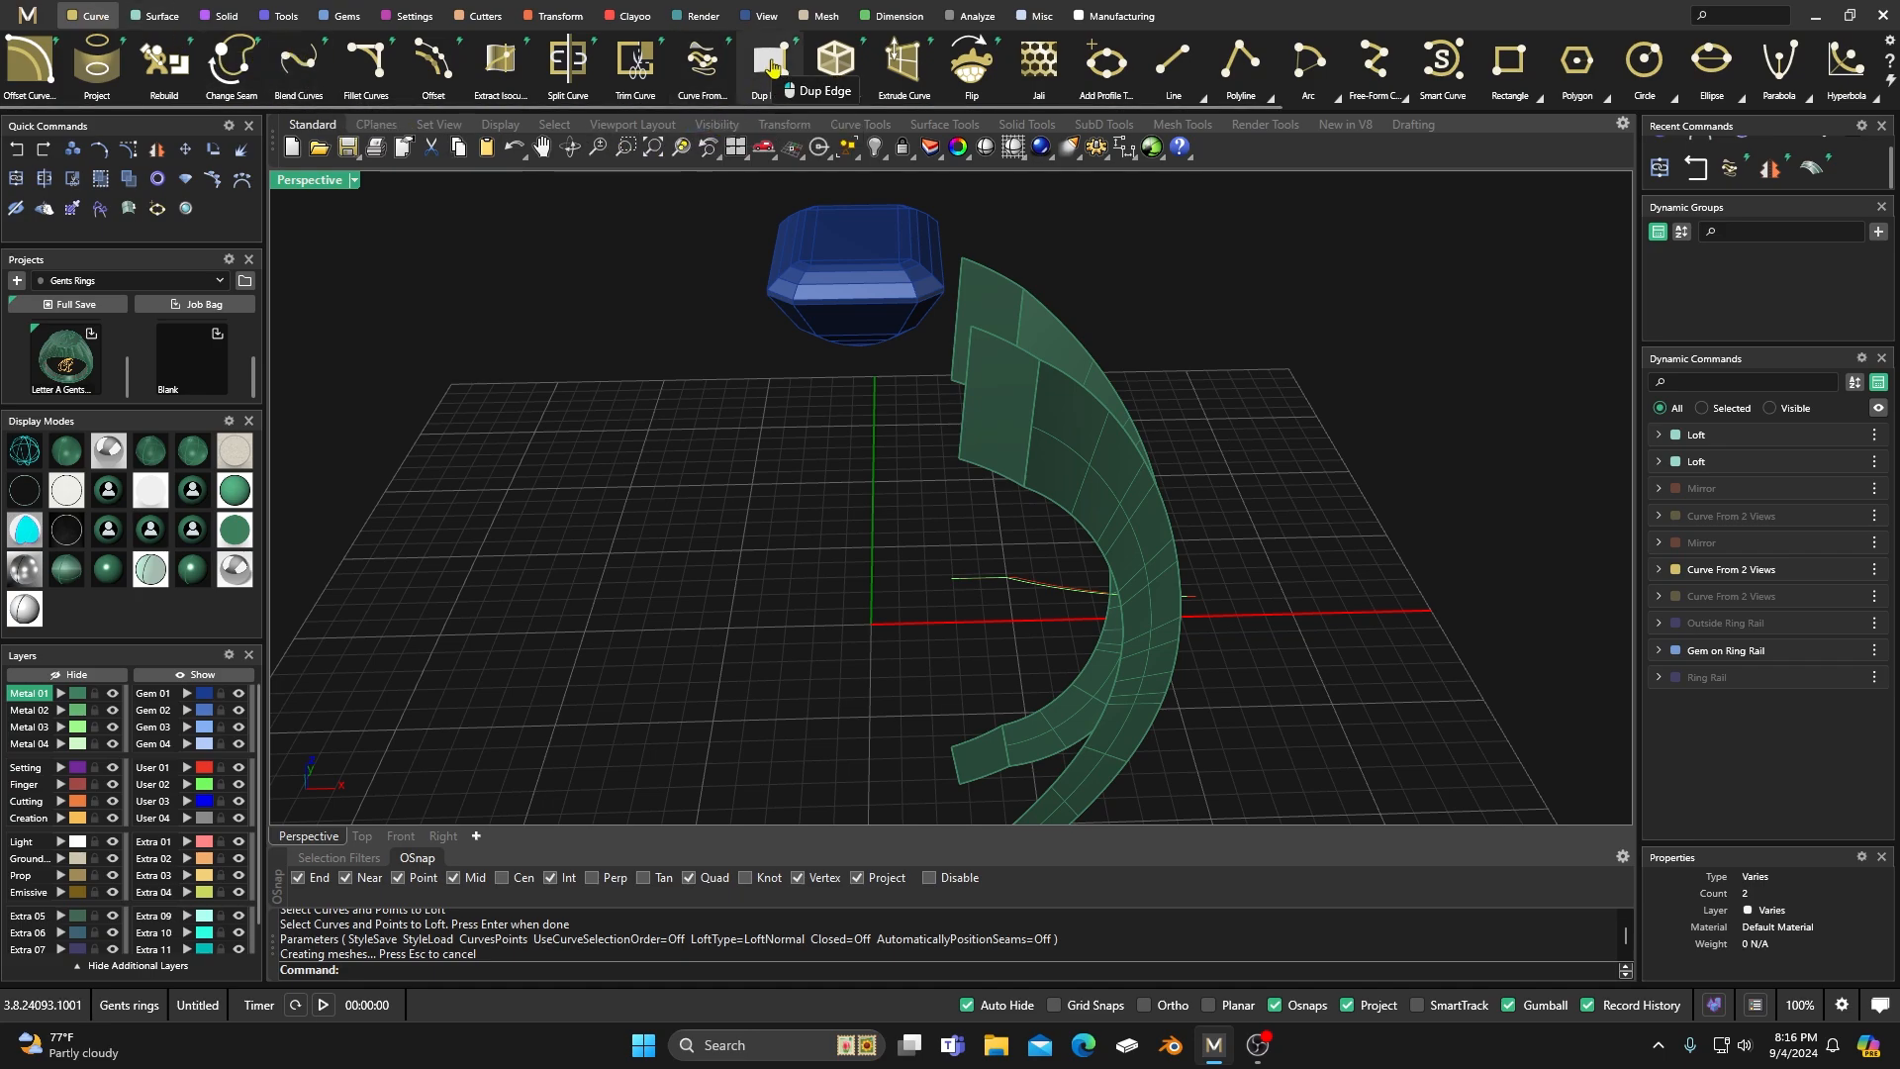
click(773, 66)
right_drag(814, 469, 953, 440)
click(1035, 429)
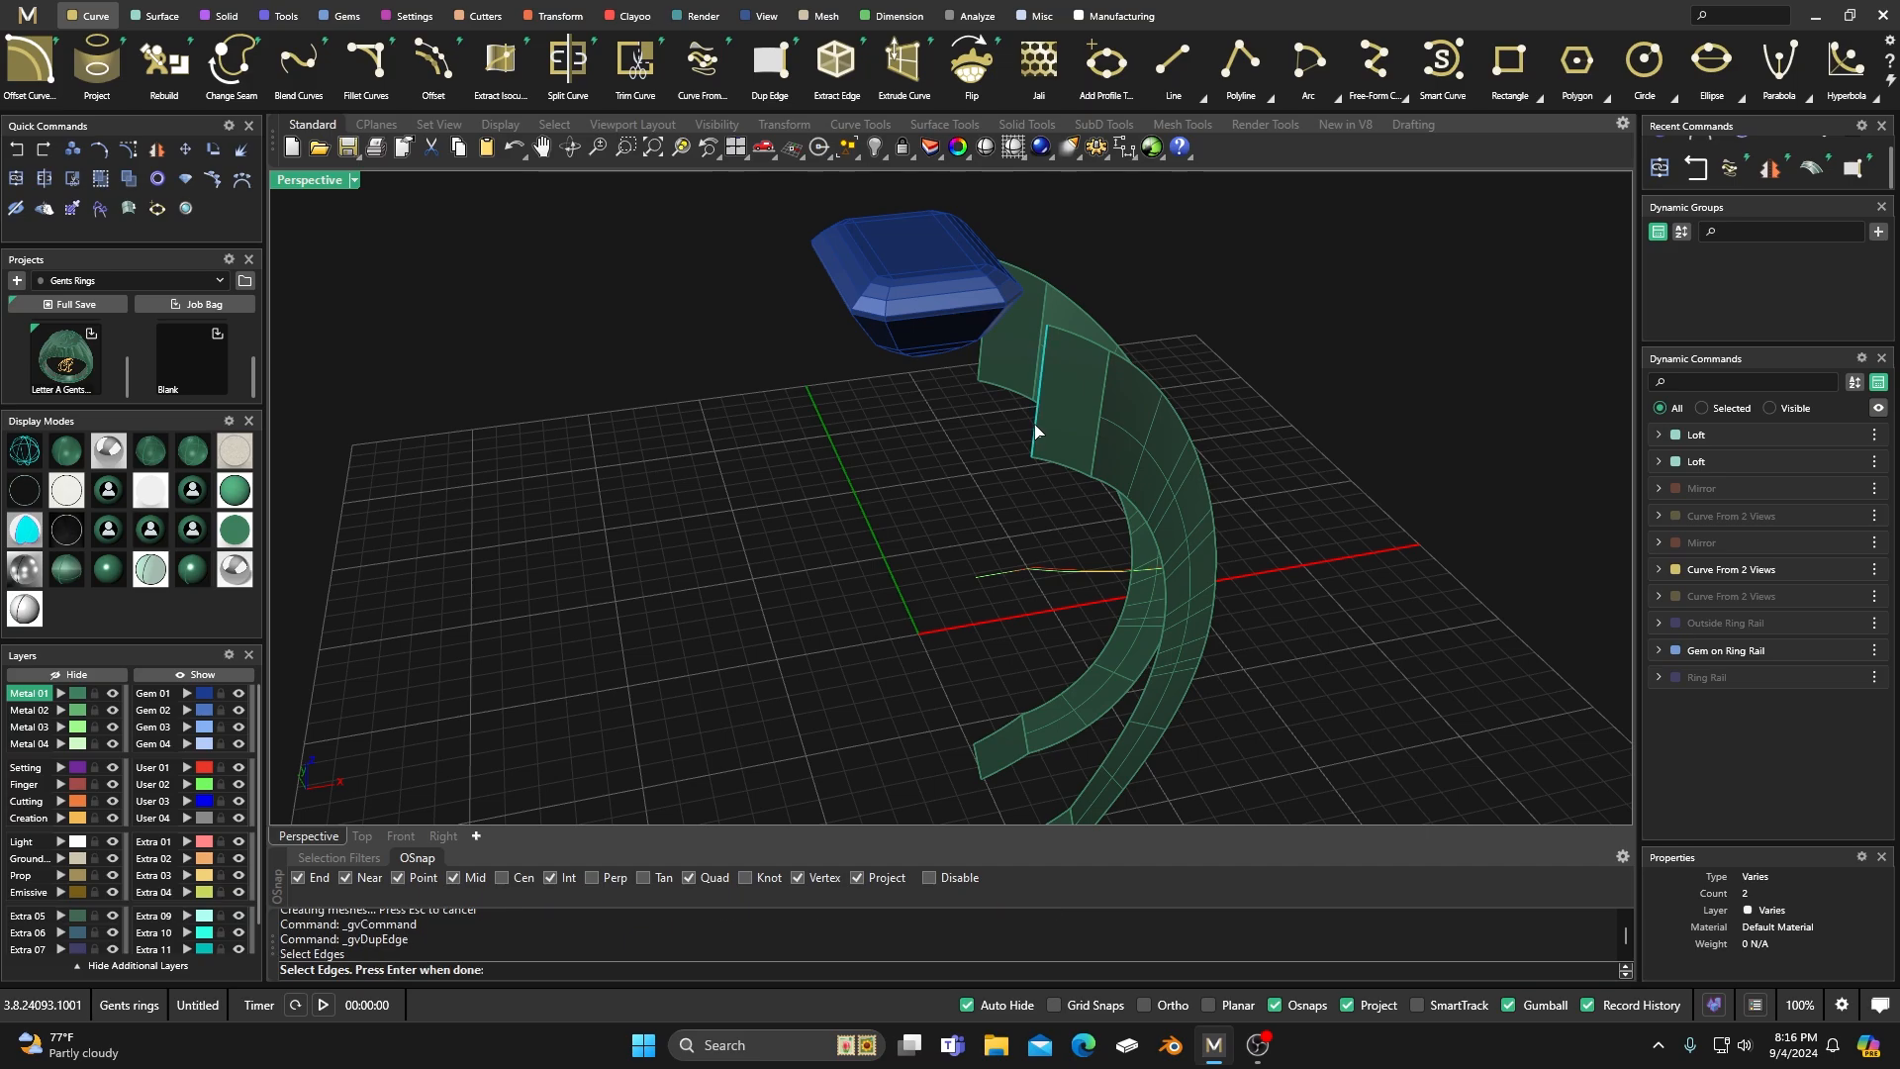
click(980, 354)
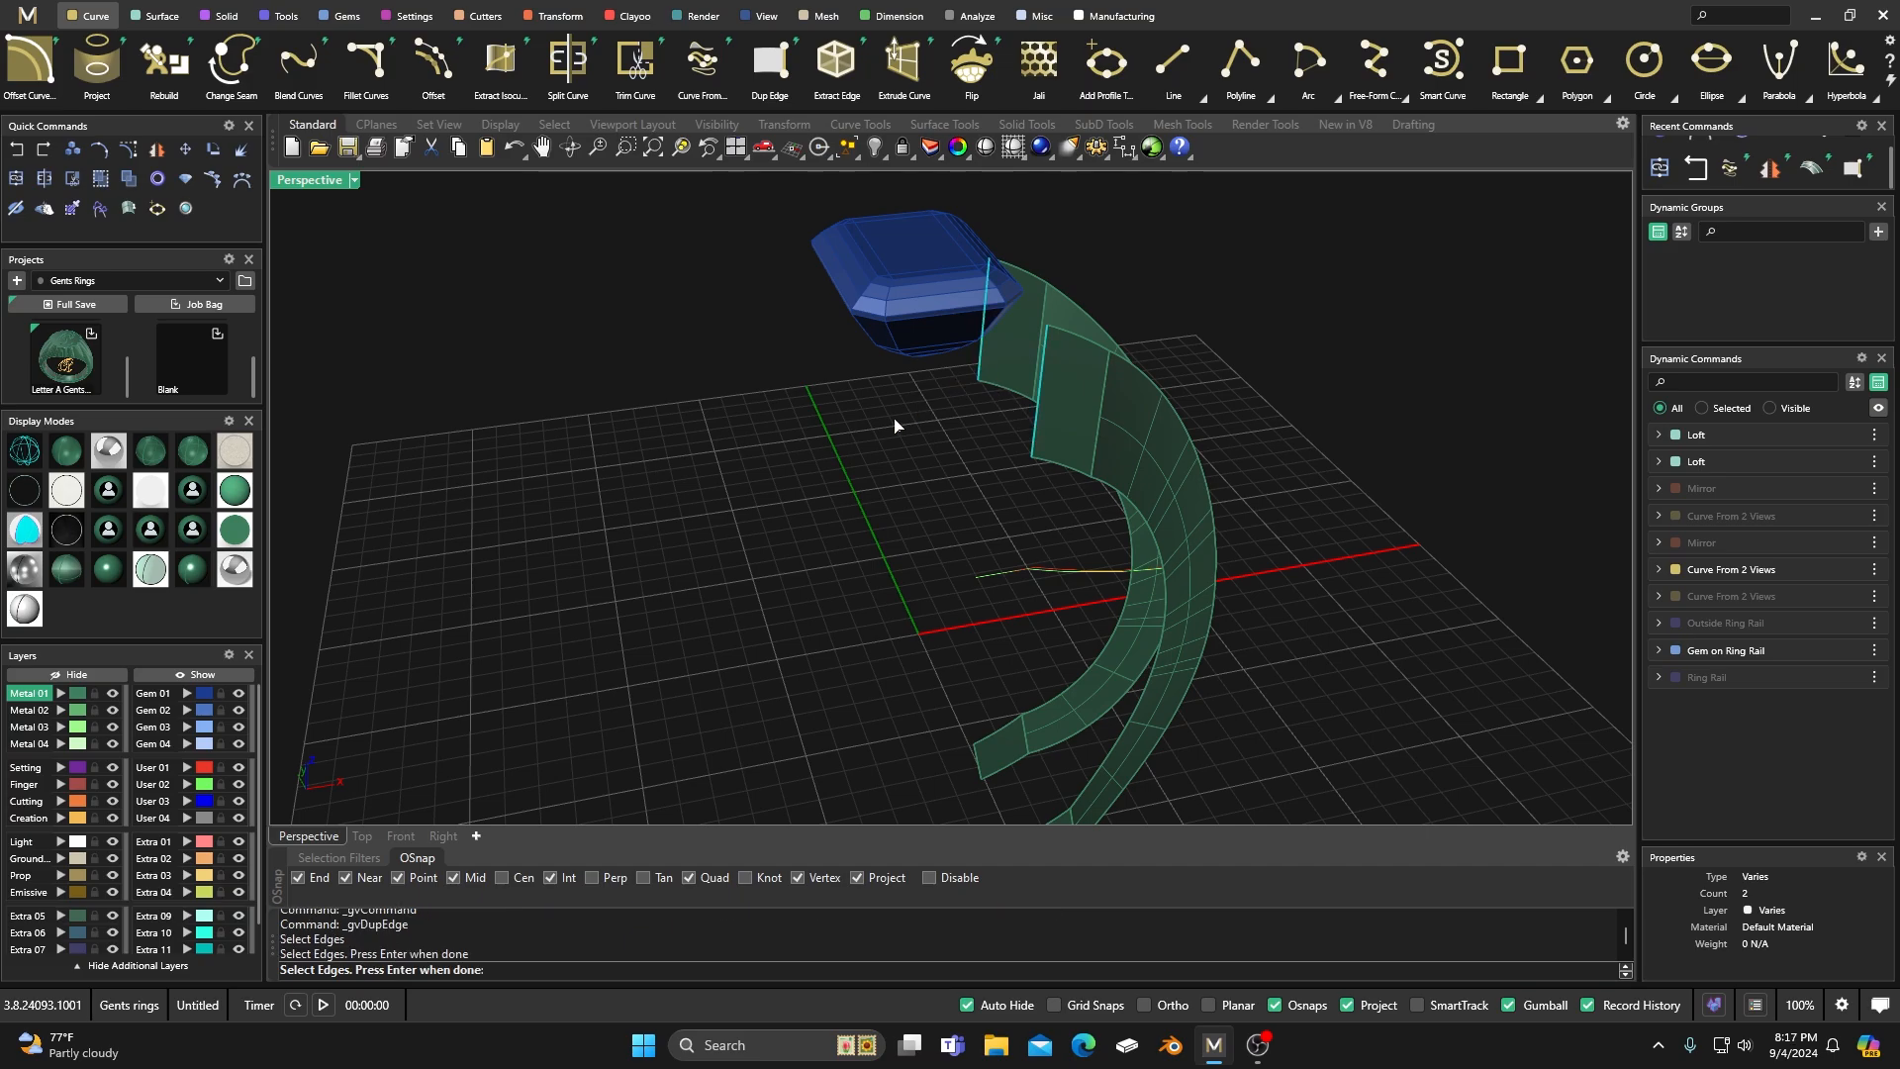
Add the bottom end edges of both lofted surfaces and finish duplicating the four edges as curves.
scroll(894, 419, down, 6)
scroll(934, 652, up, 5)
click(985, 649)
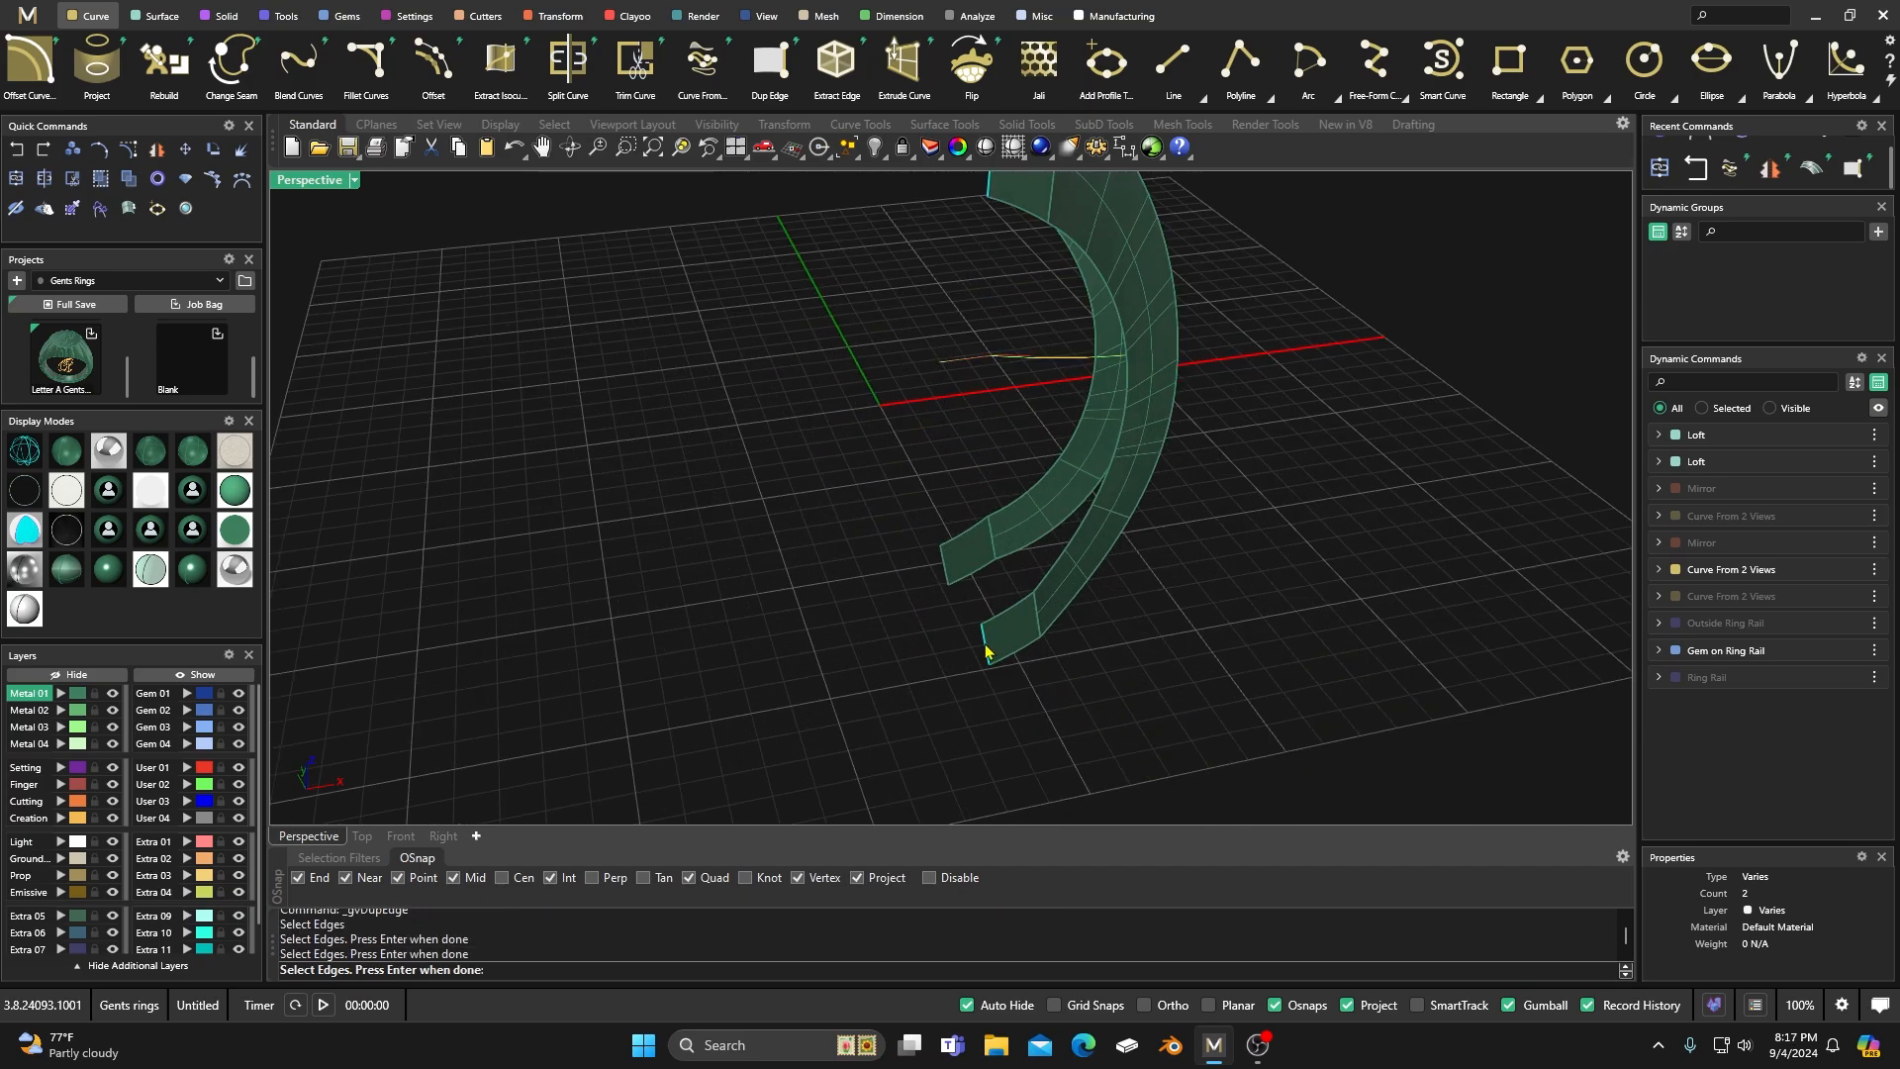
click(942, 575)
key(Return)
scroll(836, 535, down, 5)
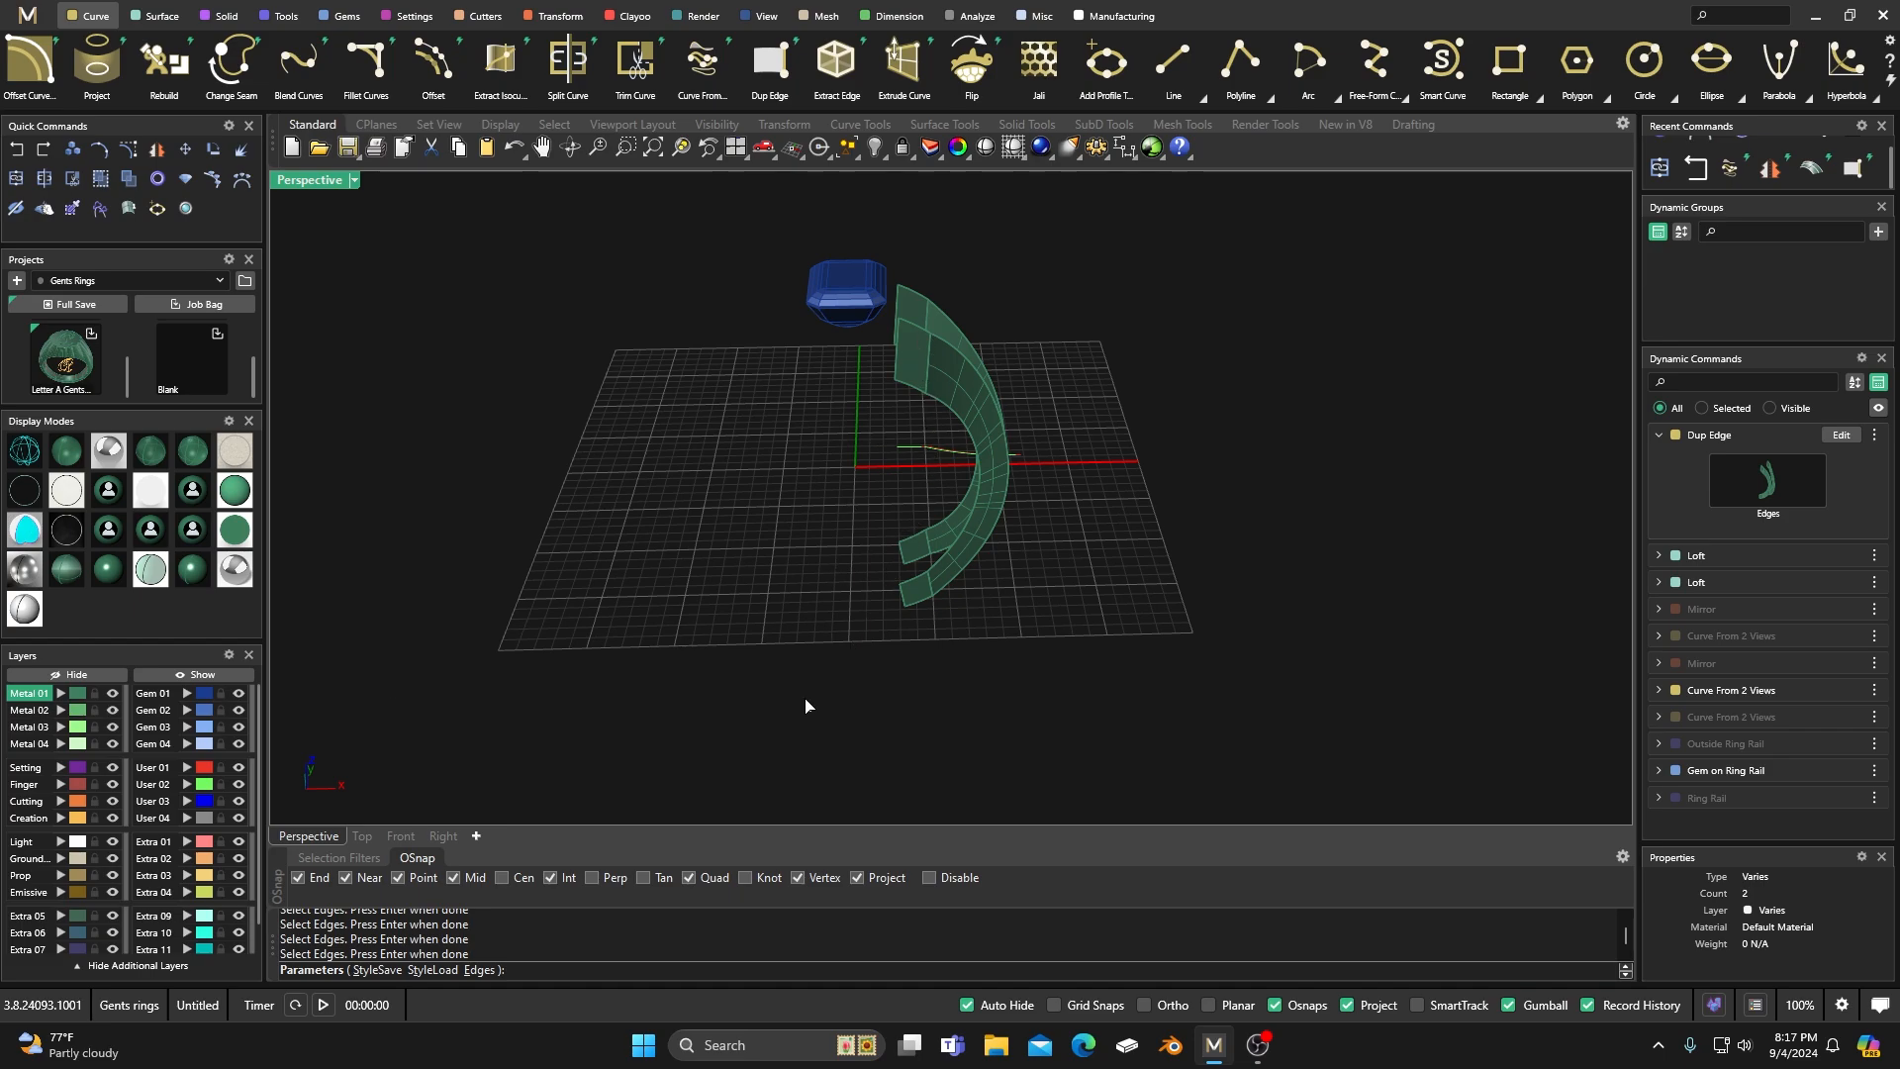
key(Return)
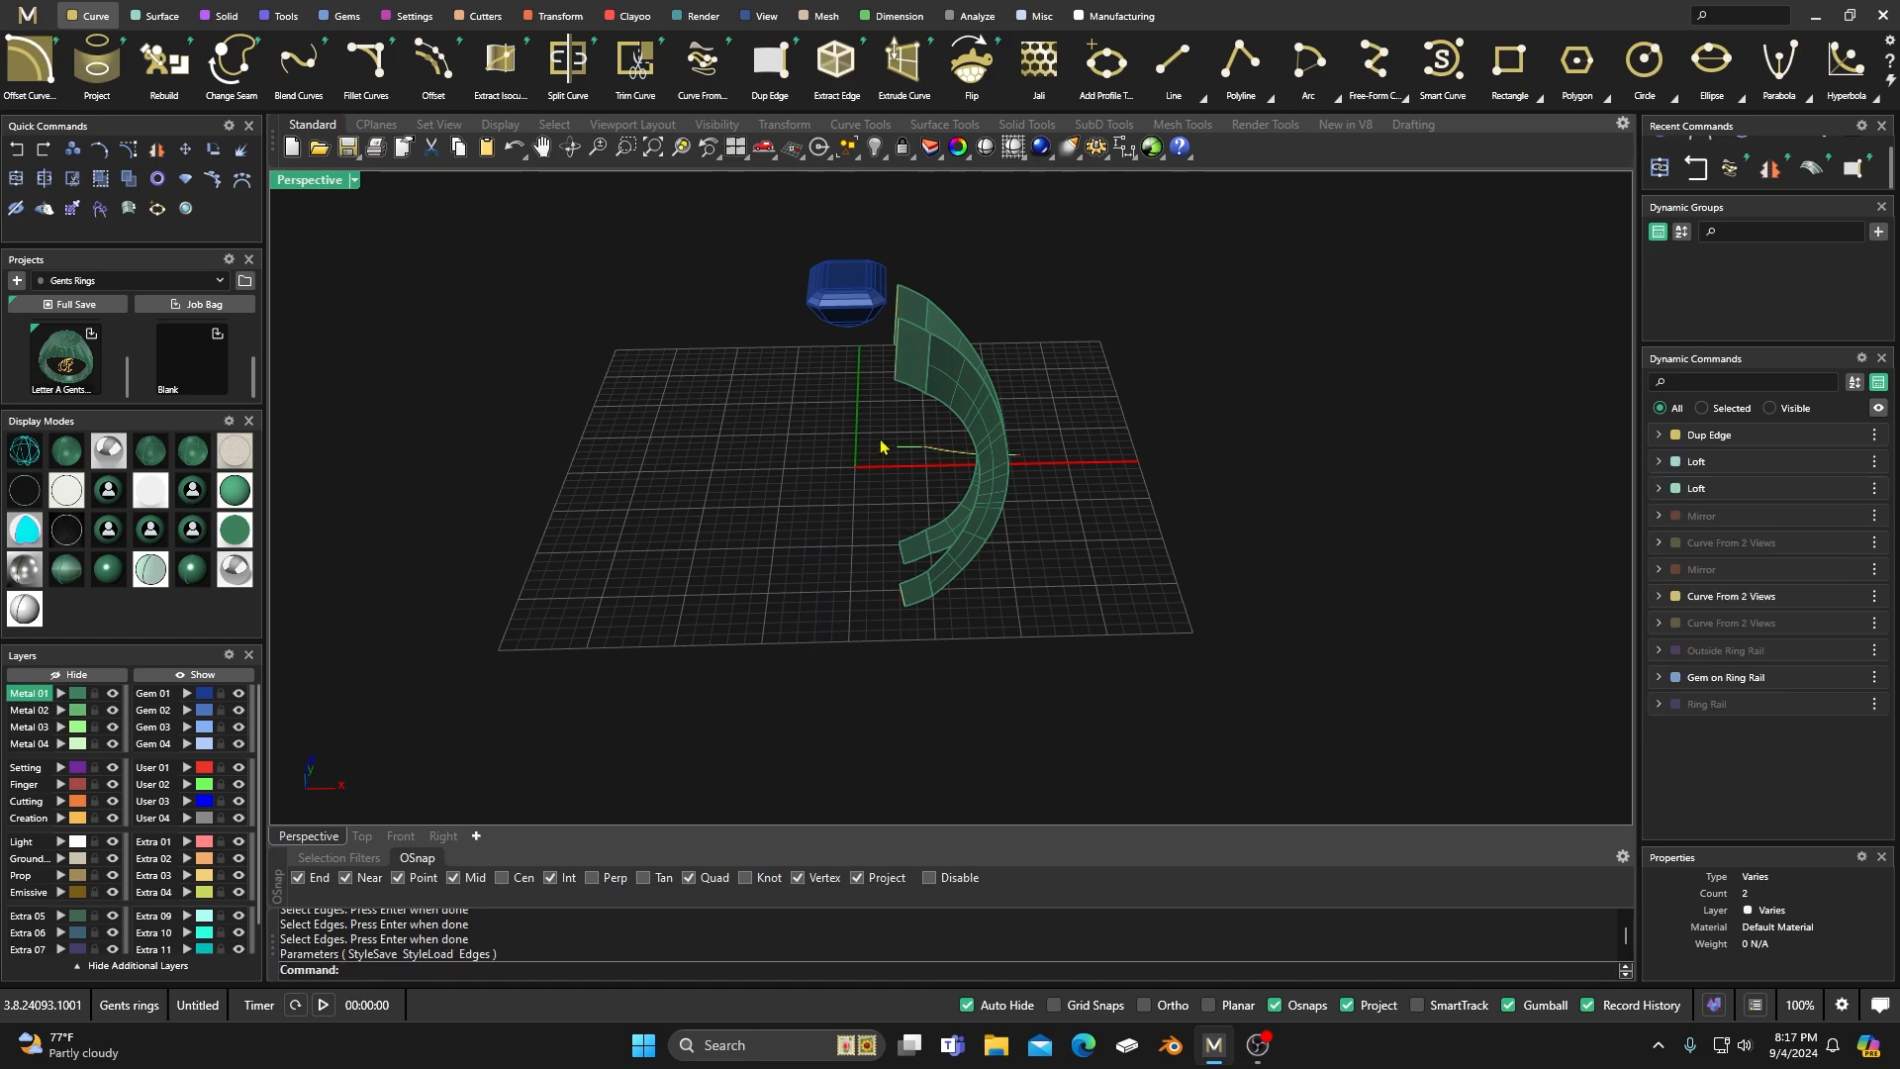
scroll(877, 575, up, 3)
right_drag(895, 581, 938, 636)
scroll(890, 652, down, 3)
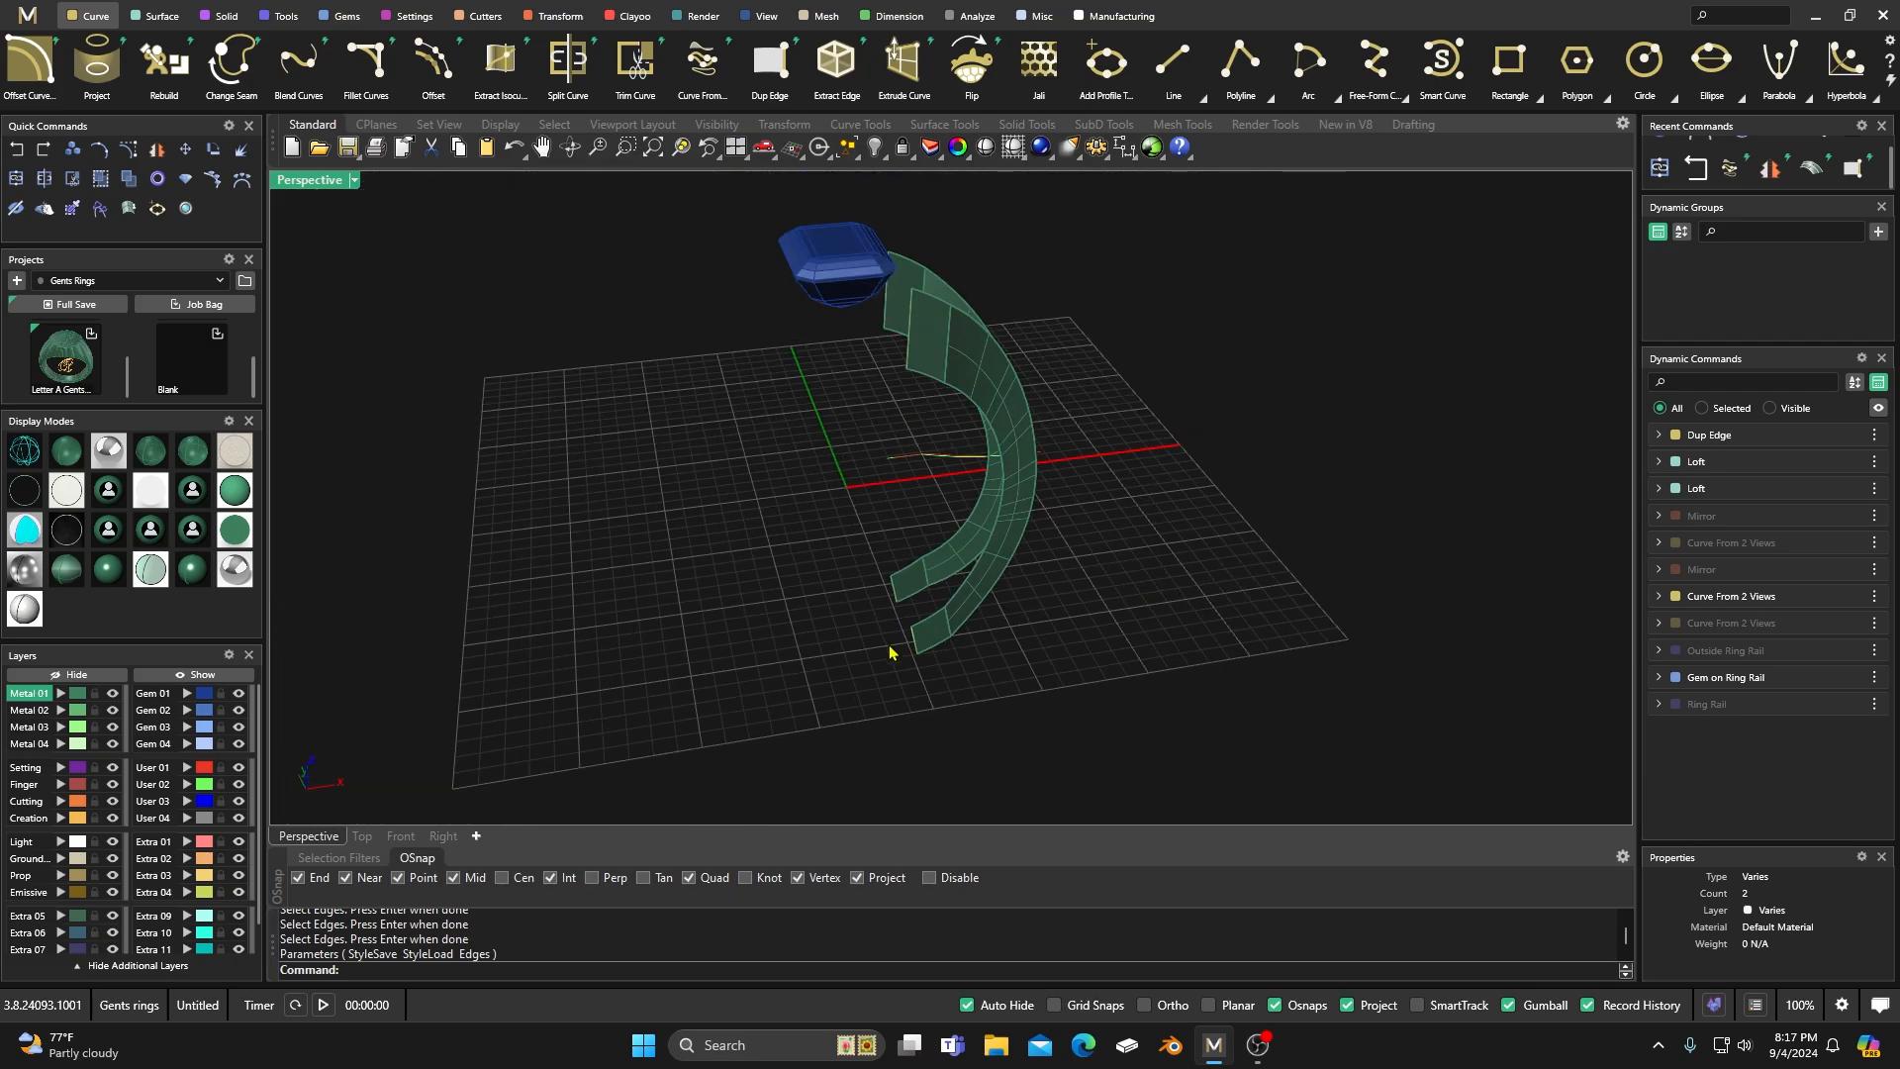
click(168, 19)
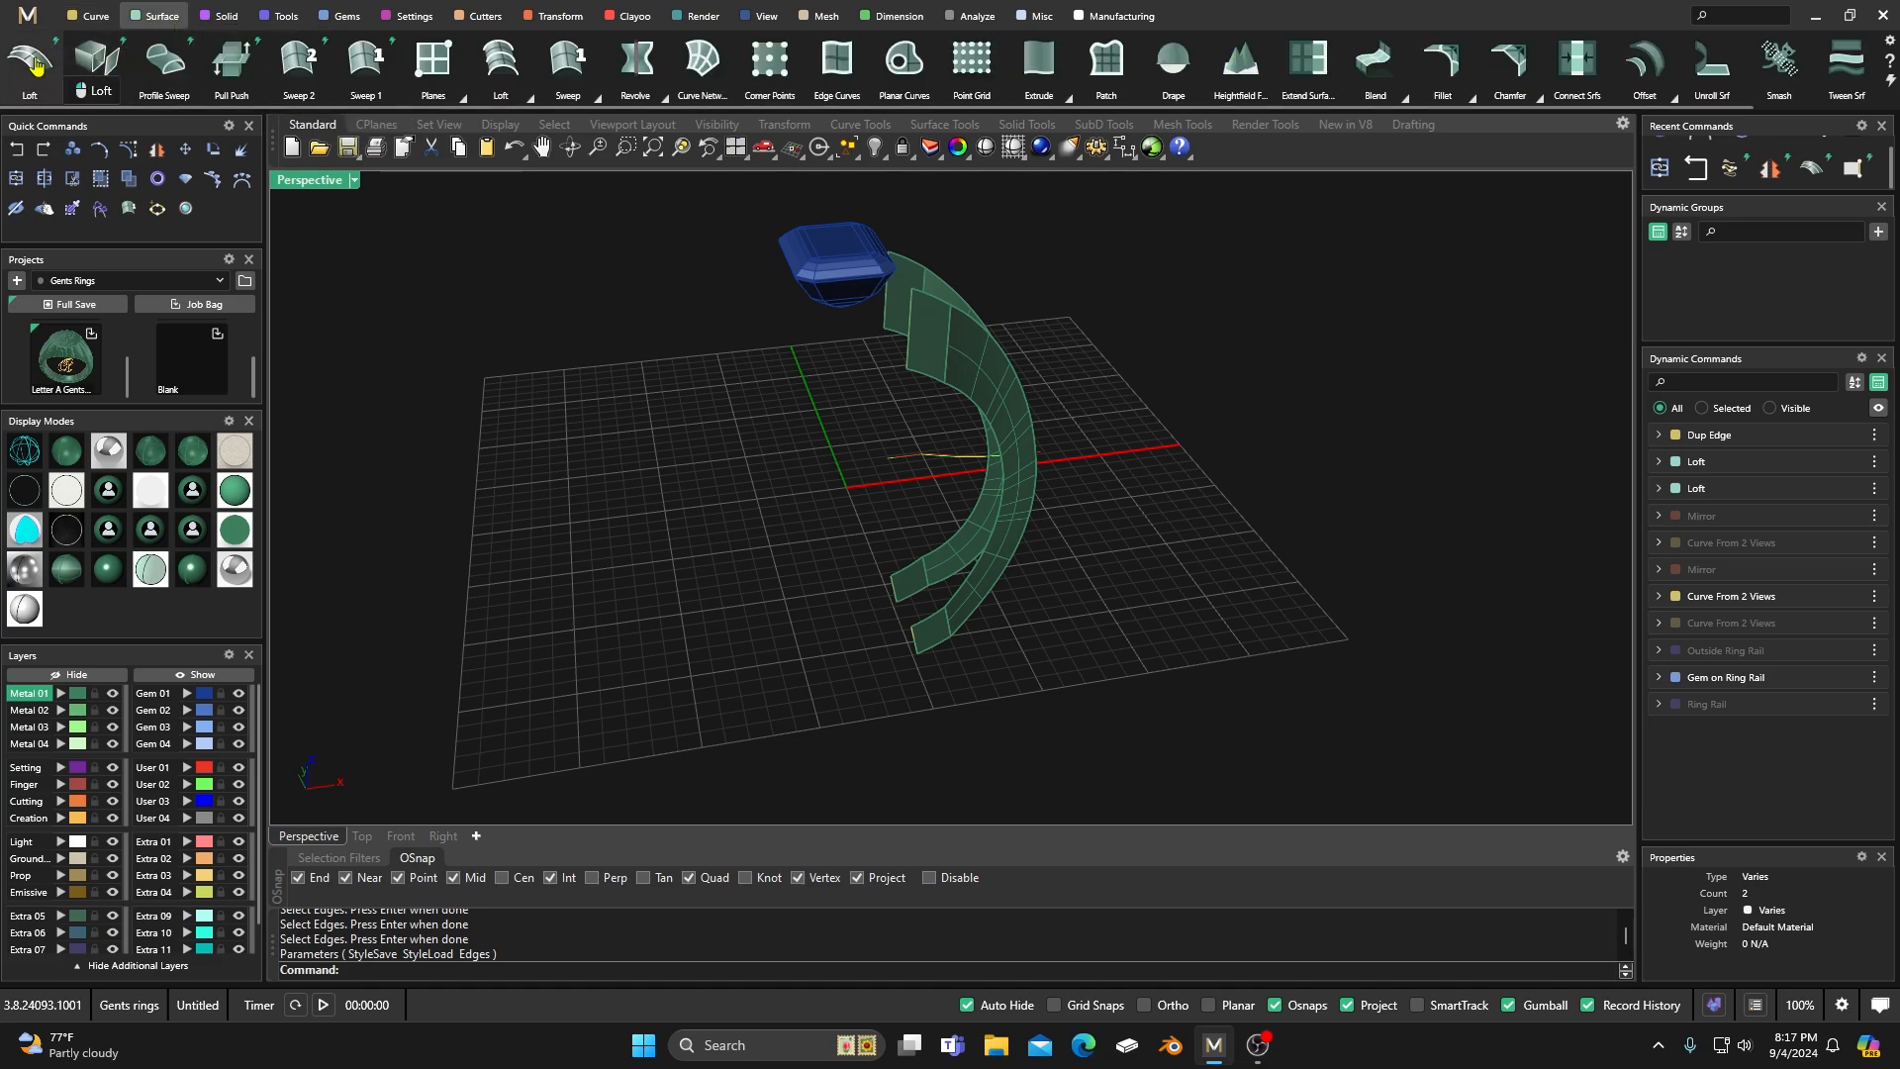
click(30, 61)
scroll(827, 325, up, 2)
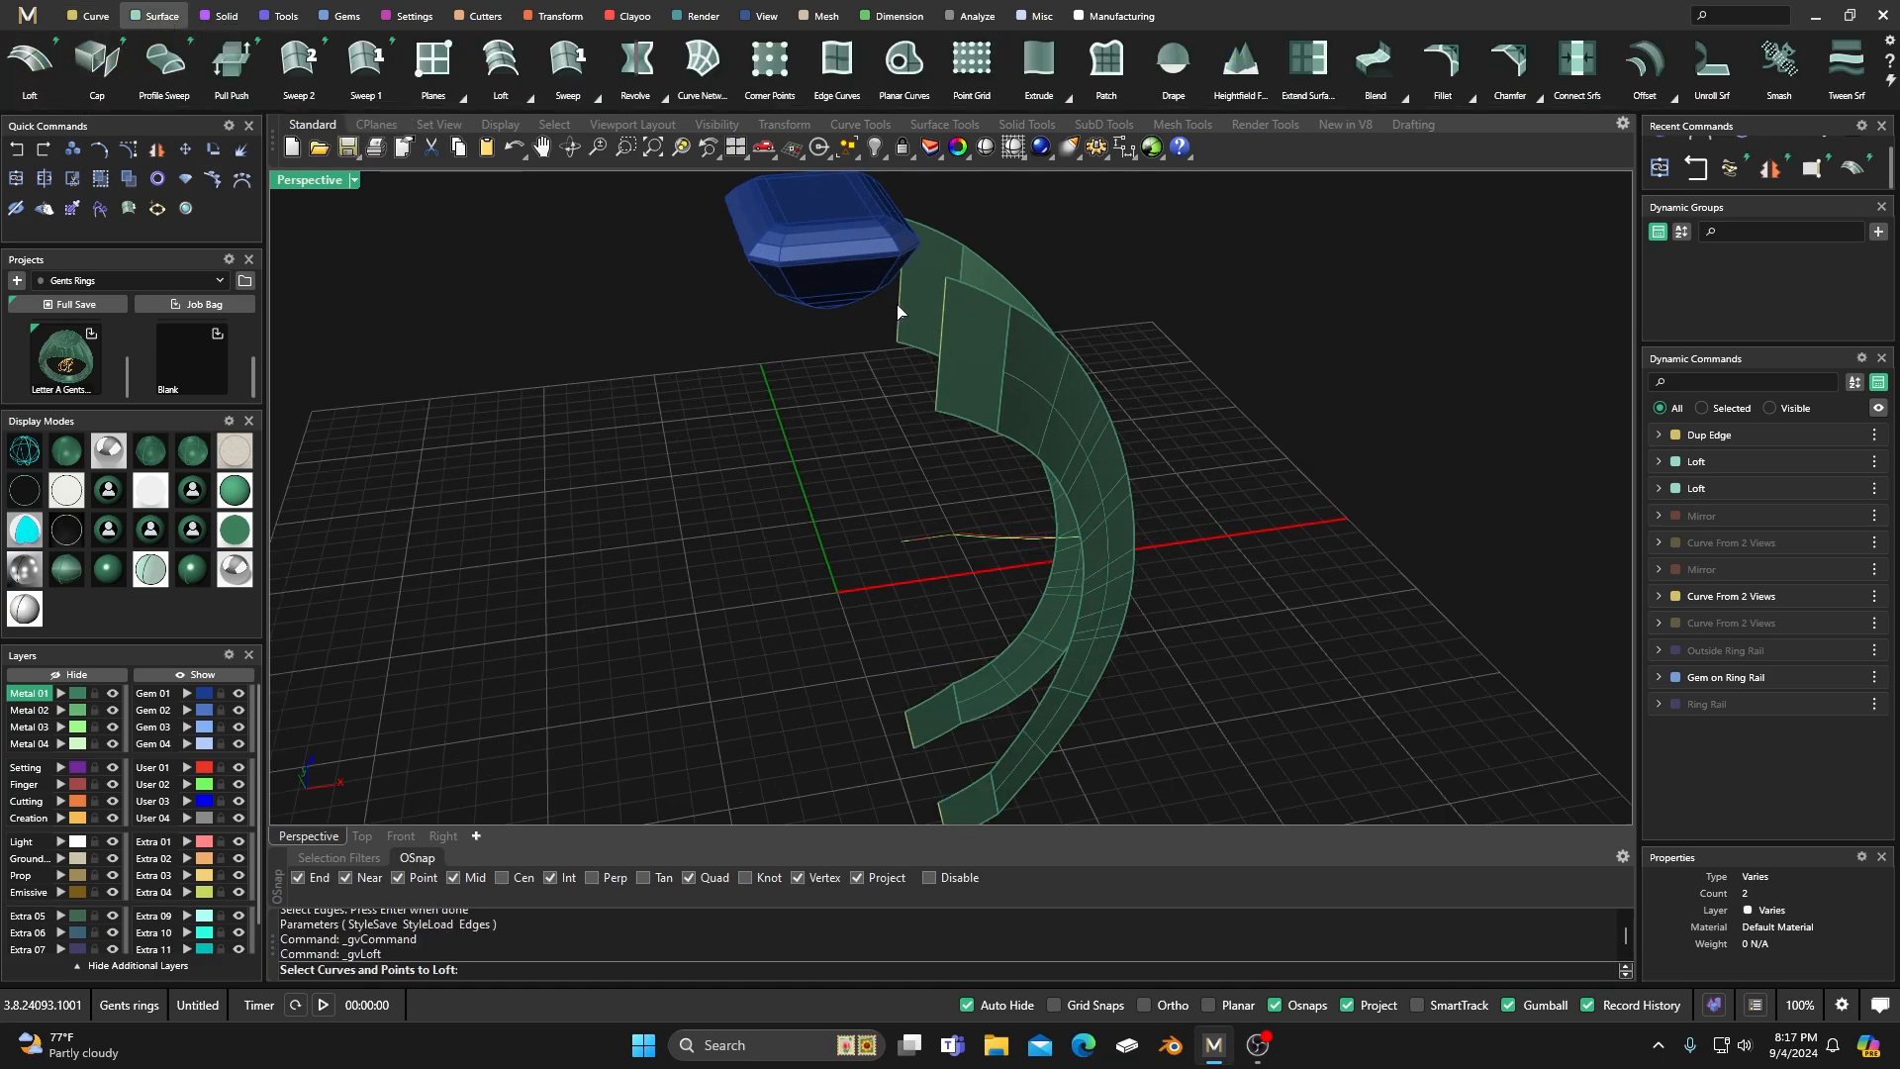
click(898, 313)
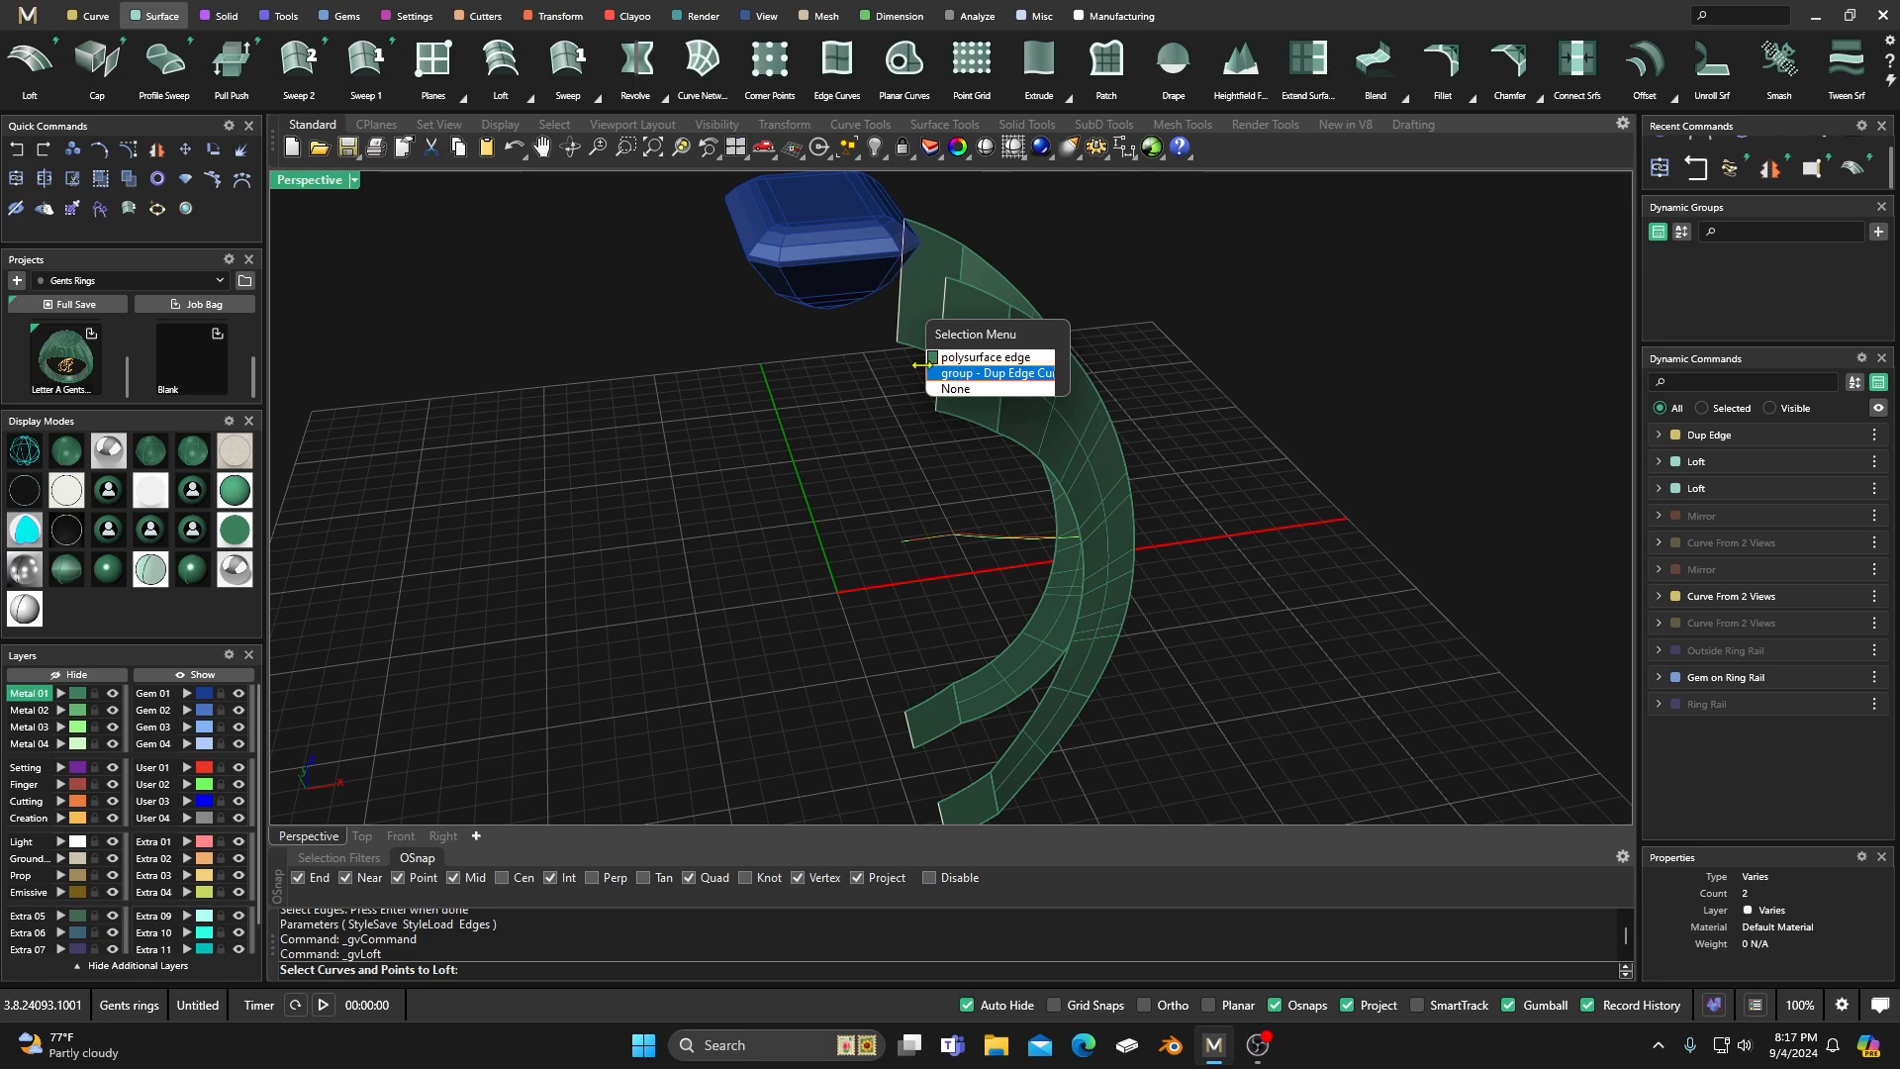
click(835, 389)
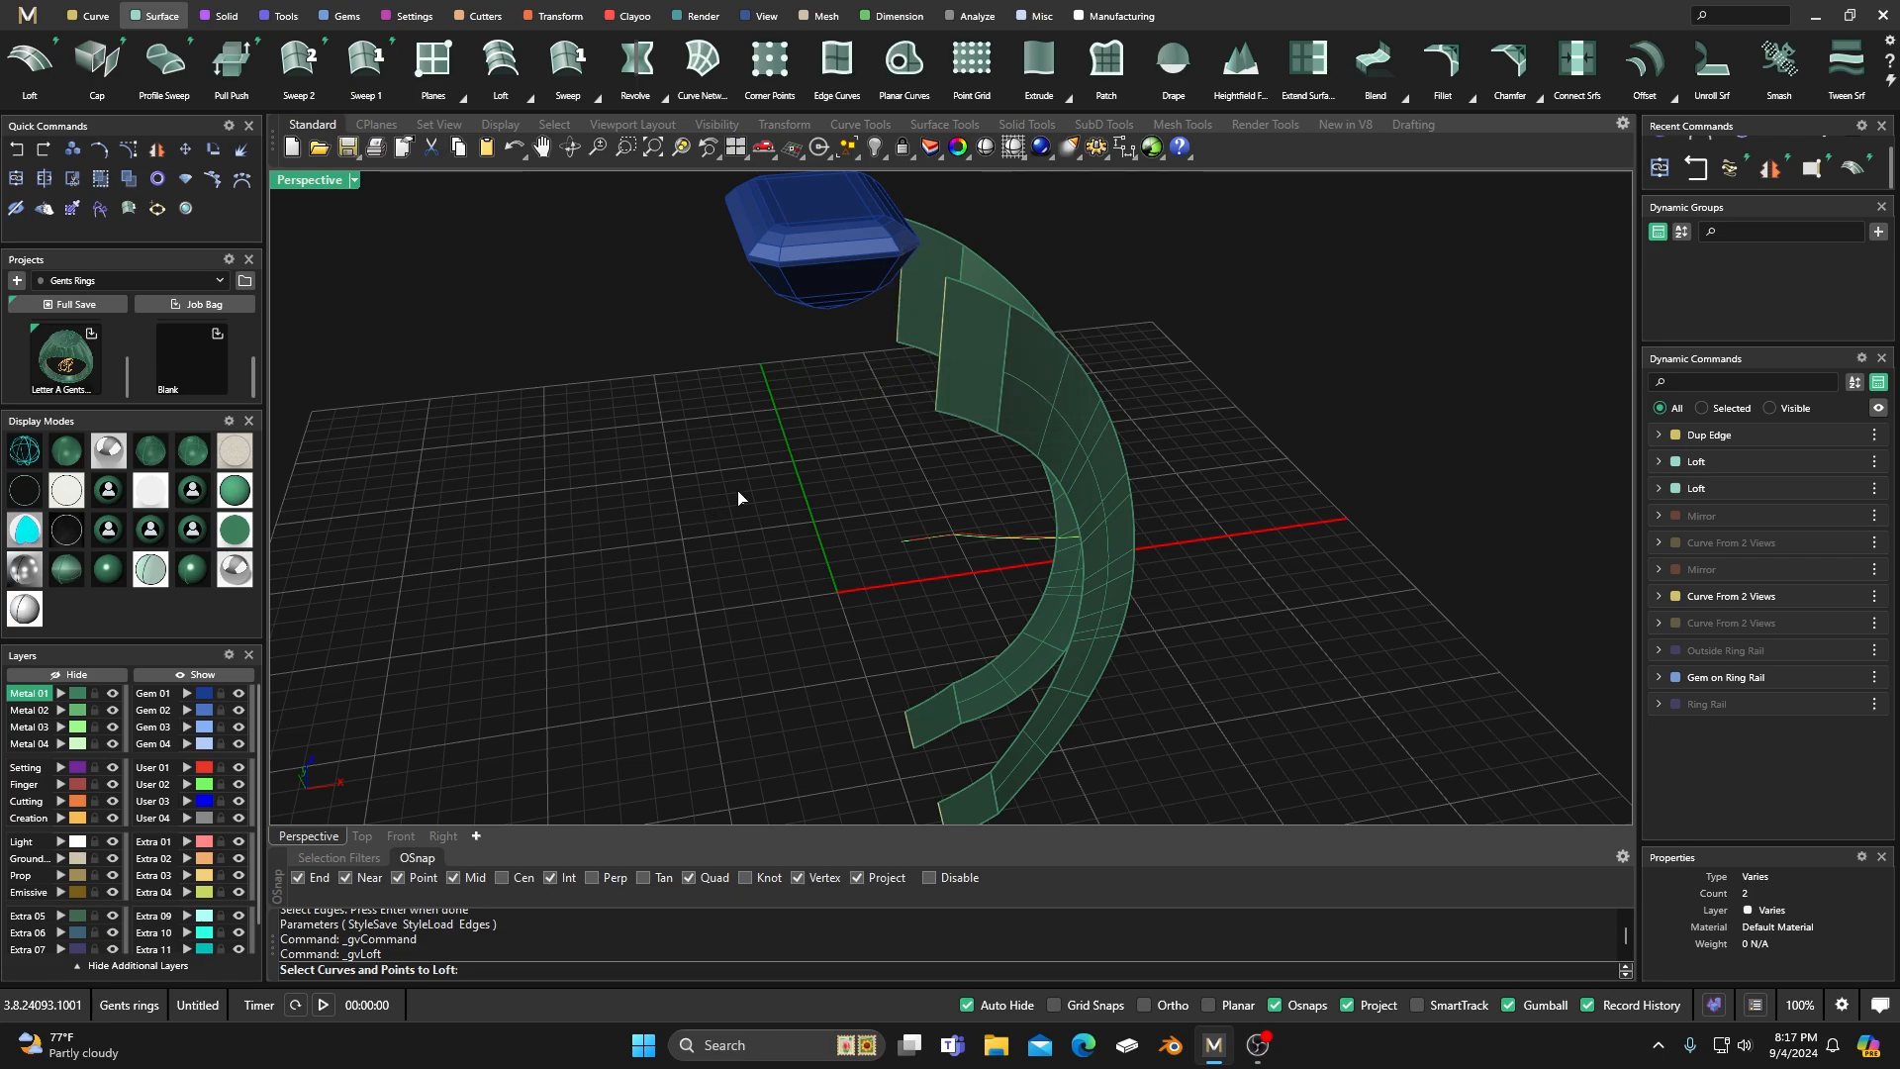
scroll(742, 501, down, 3)
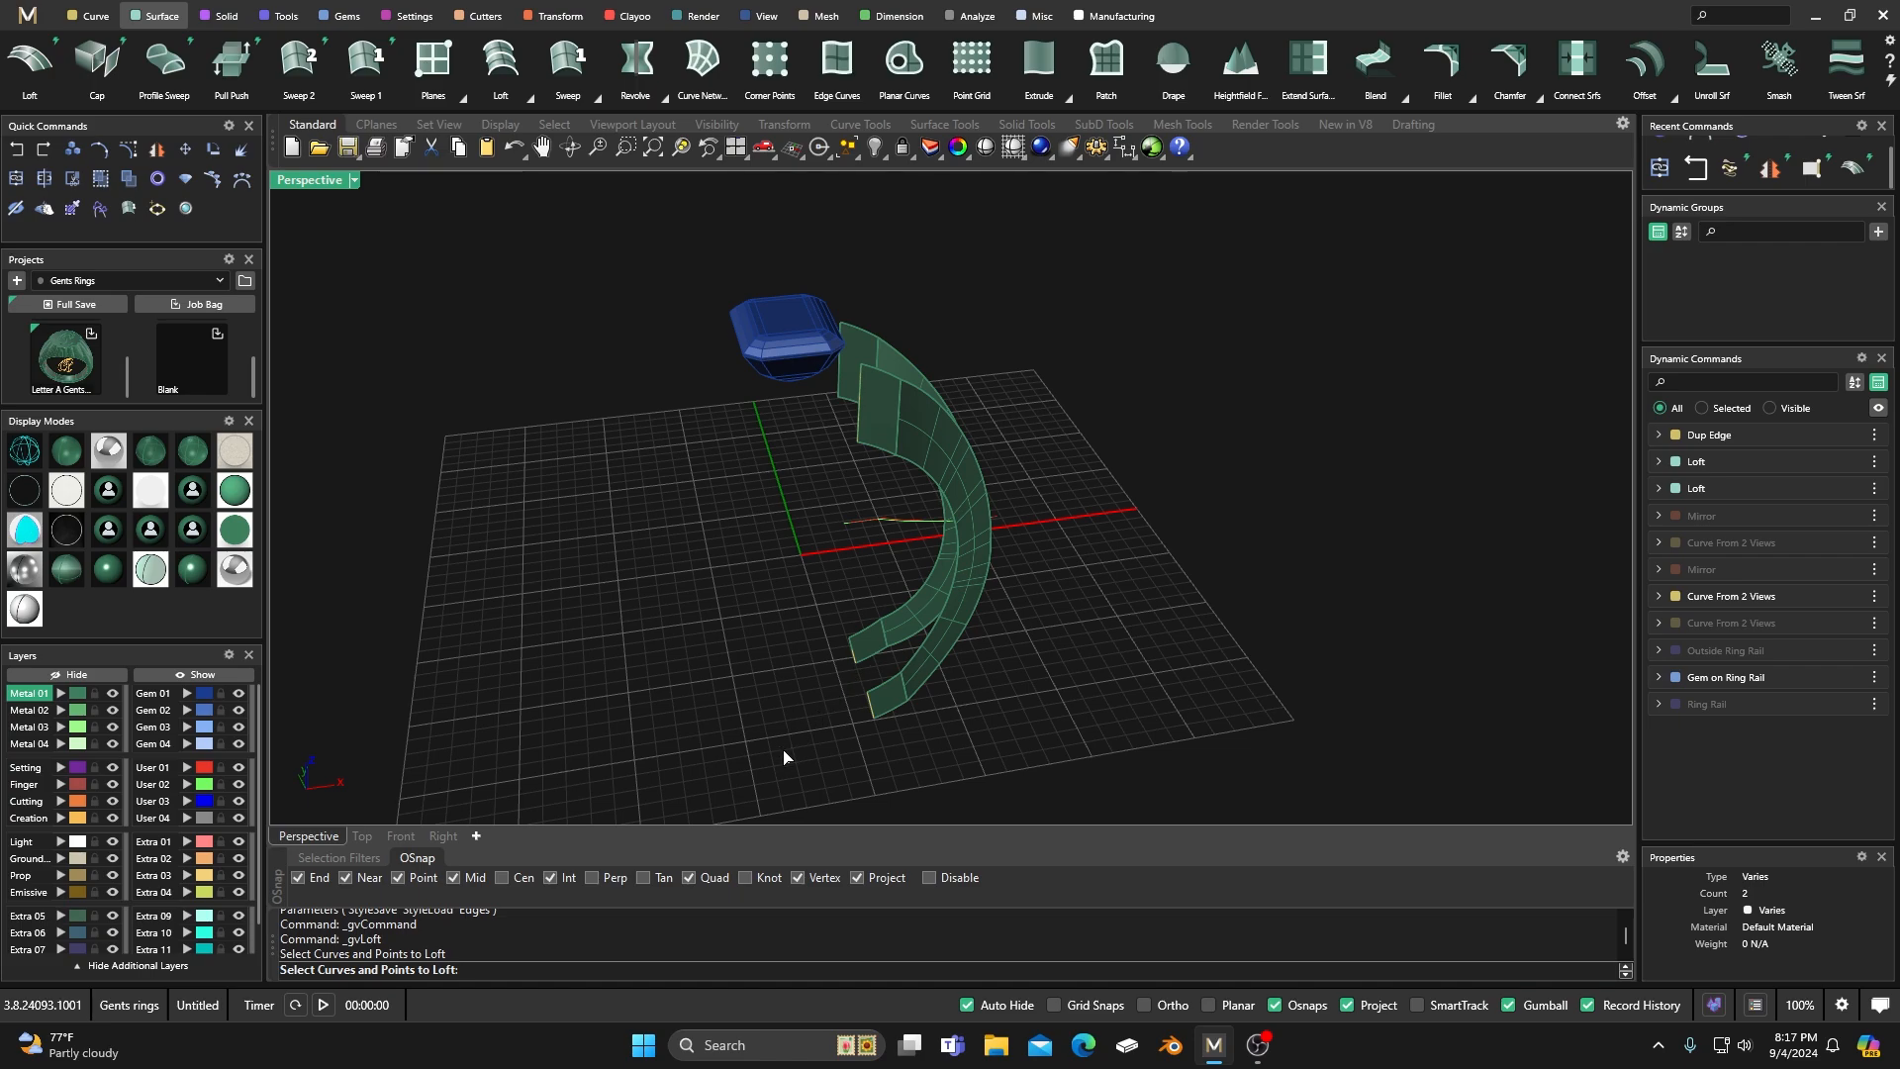
key(Escape)
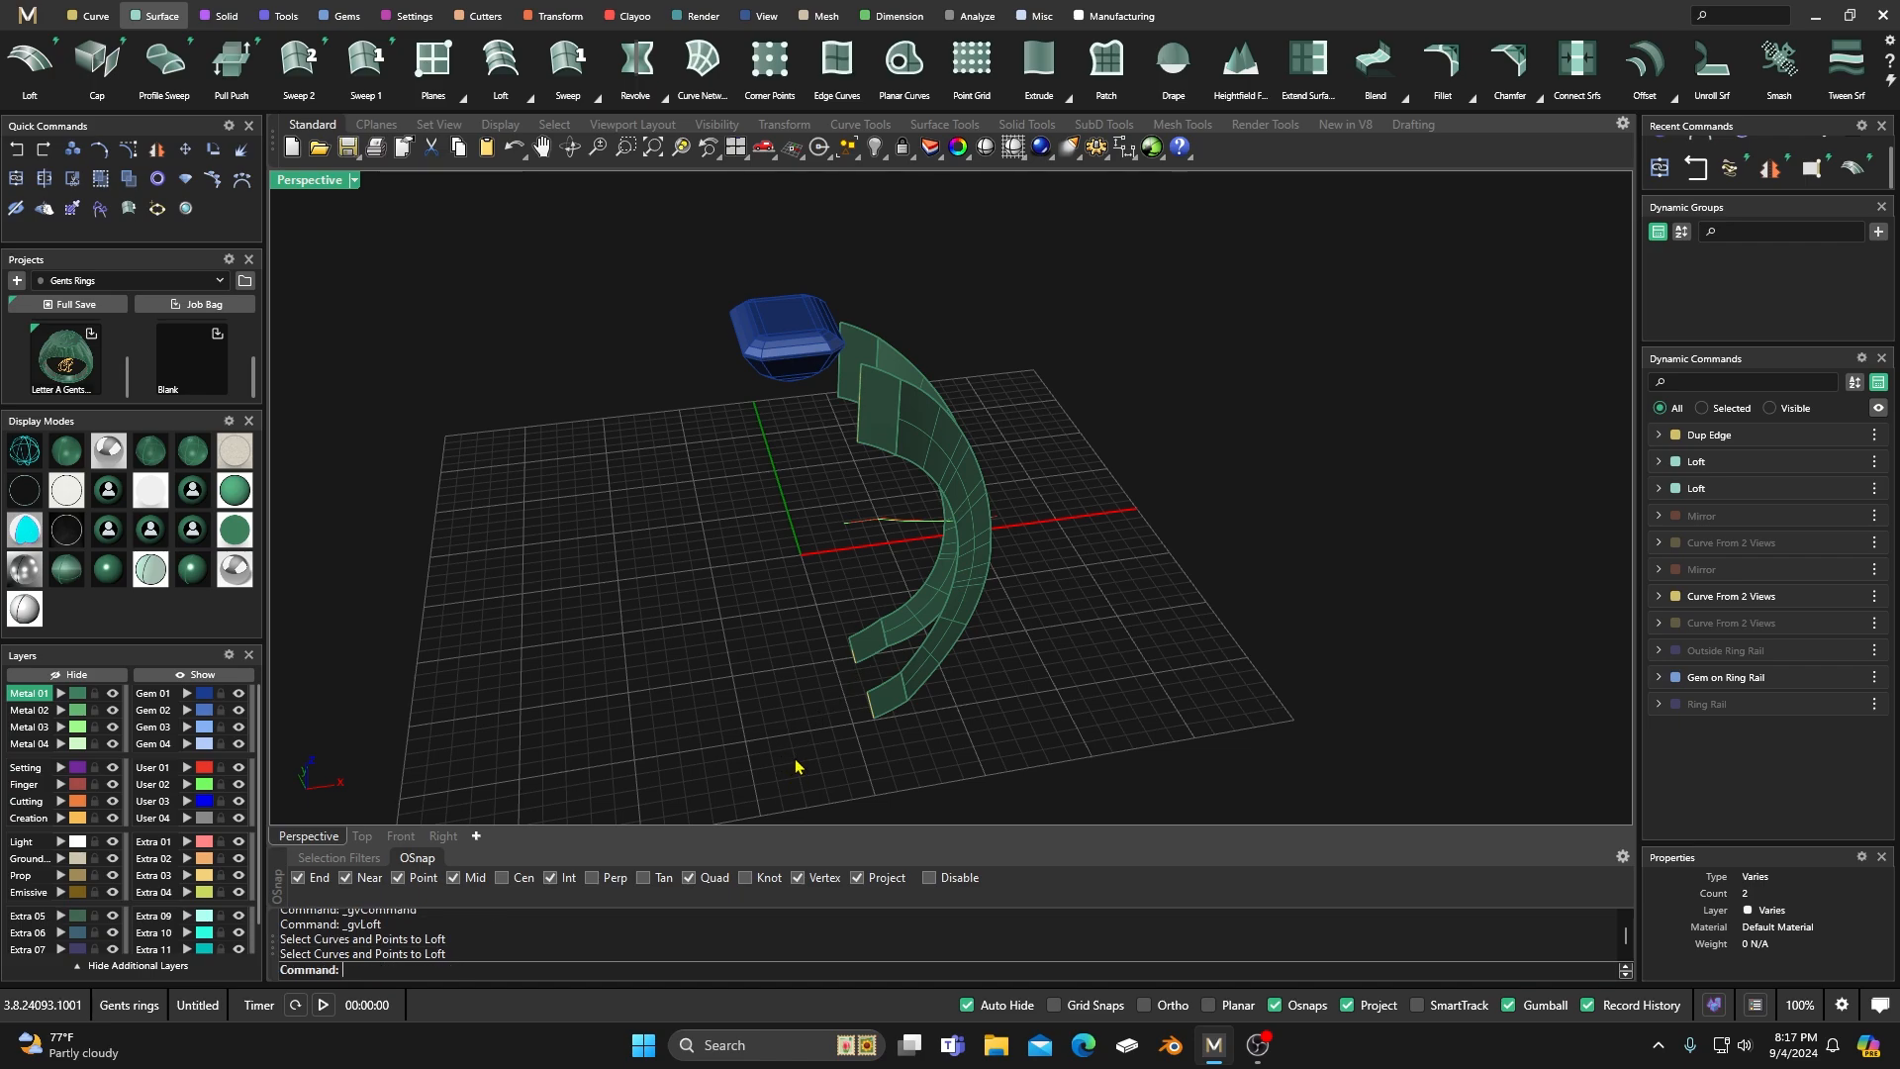
Select the grouped duplicated end edges of the shank surfaces and ungroup them into individual curves.
drag(793, 763, 900, 621)
click(728, 683)
drag(805, 768, 883, 622)
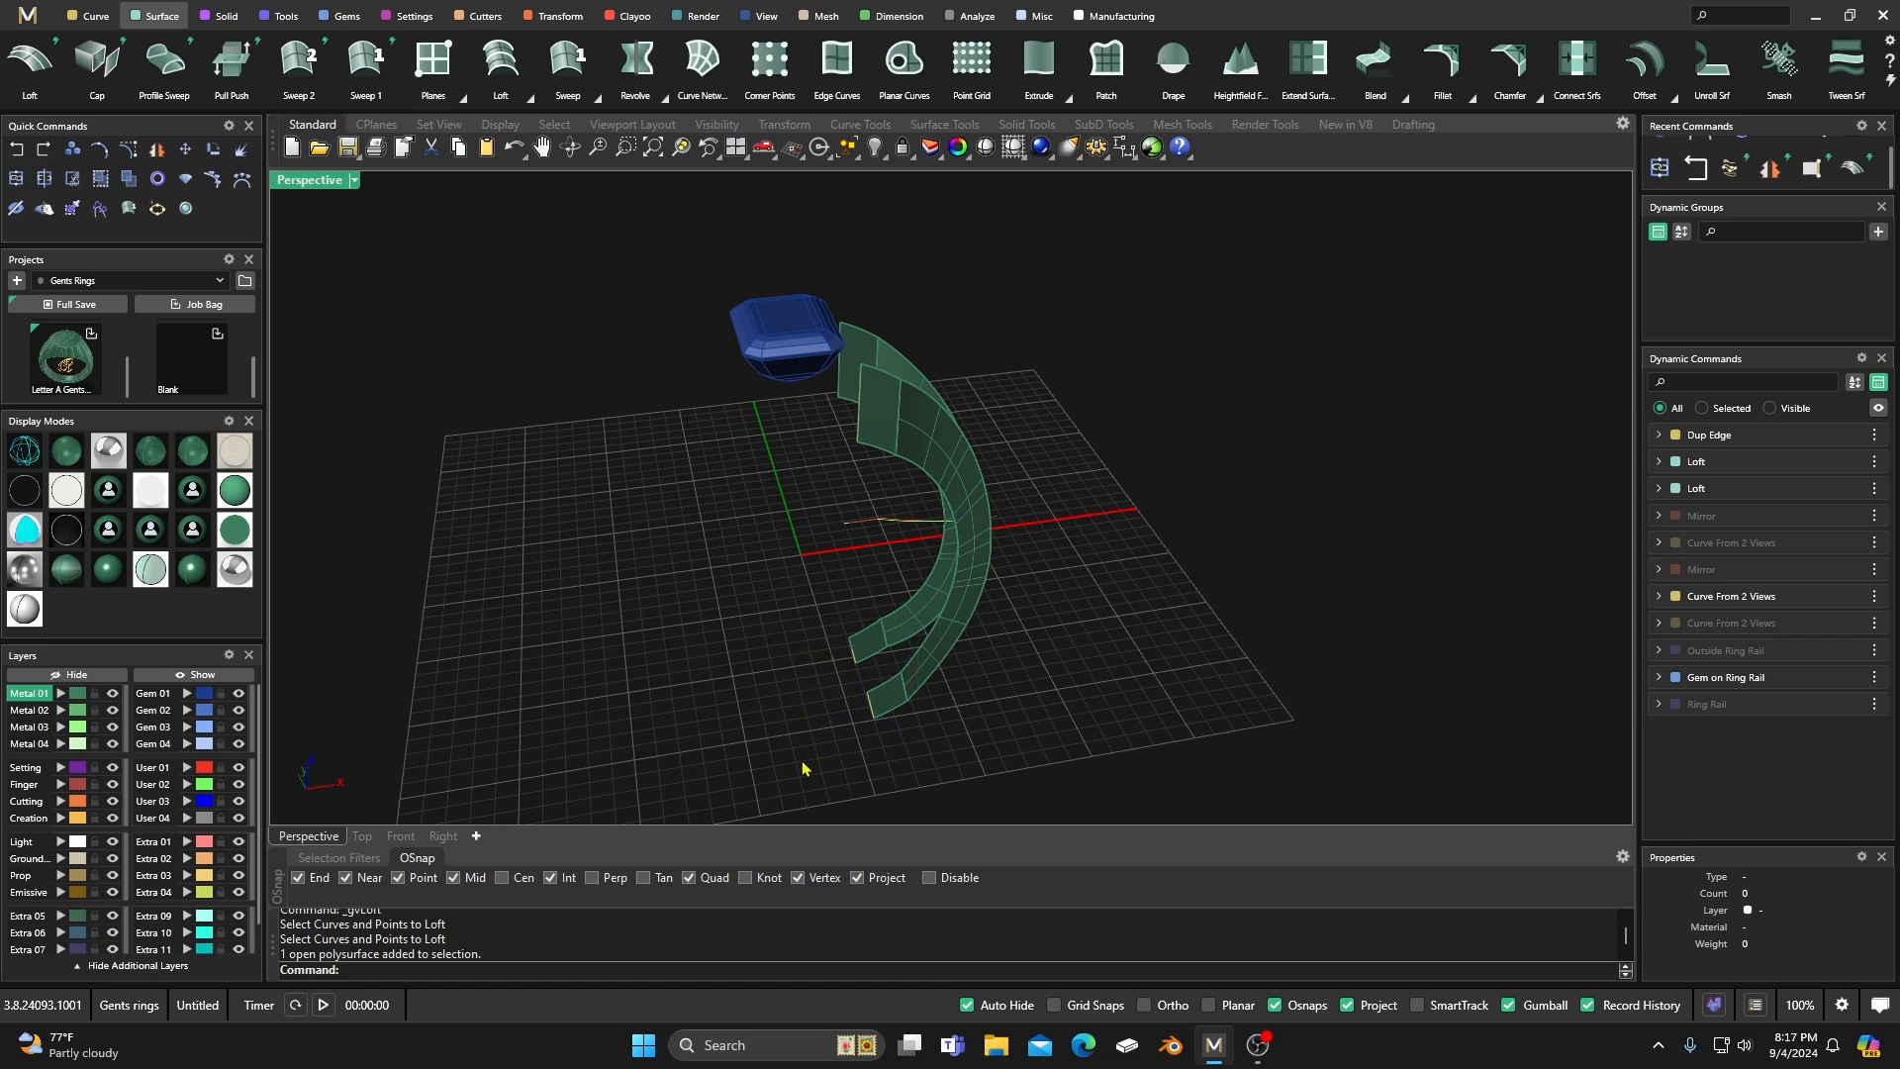
click(858, 428)
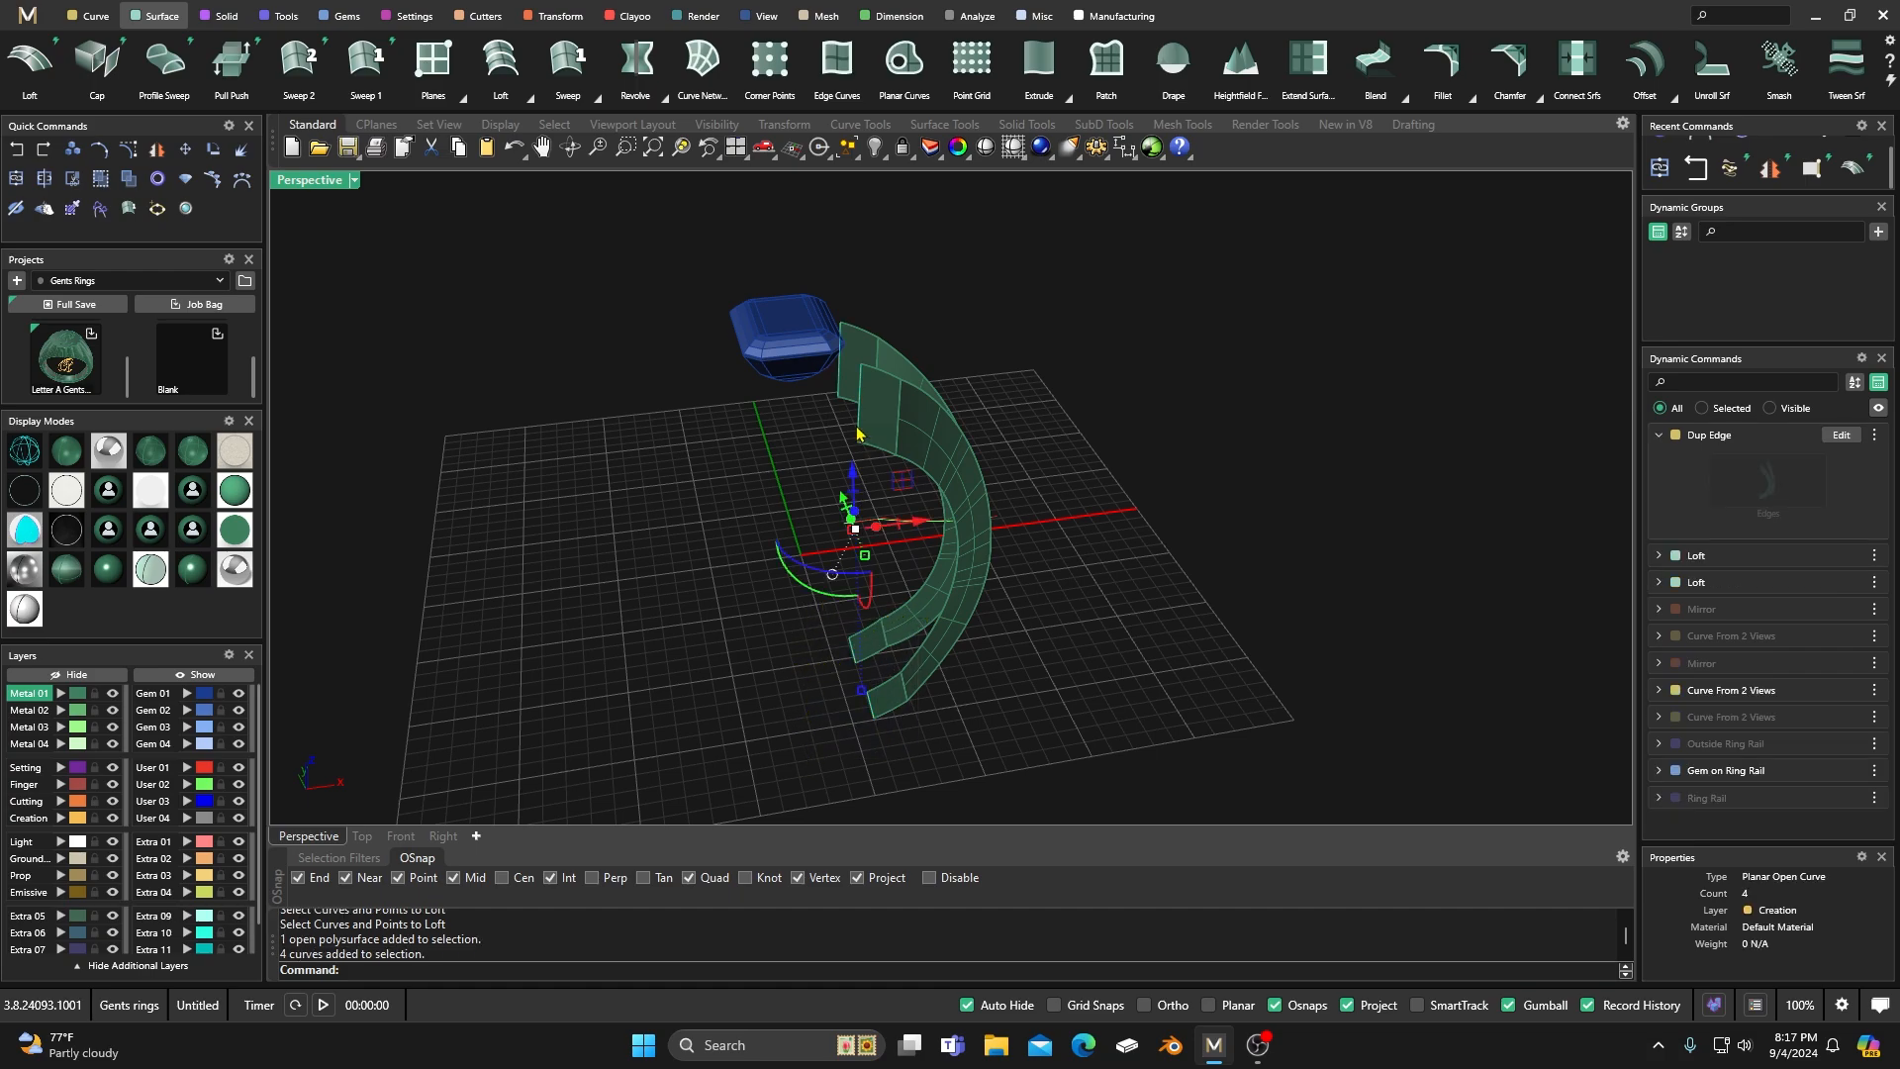
click(127, 179)
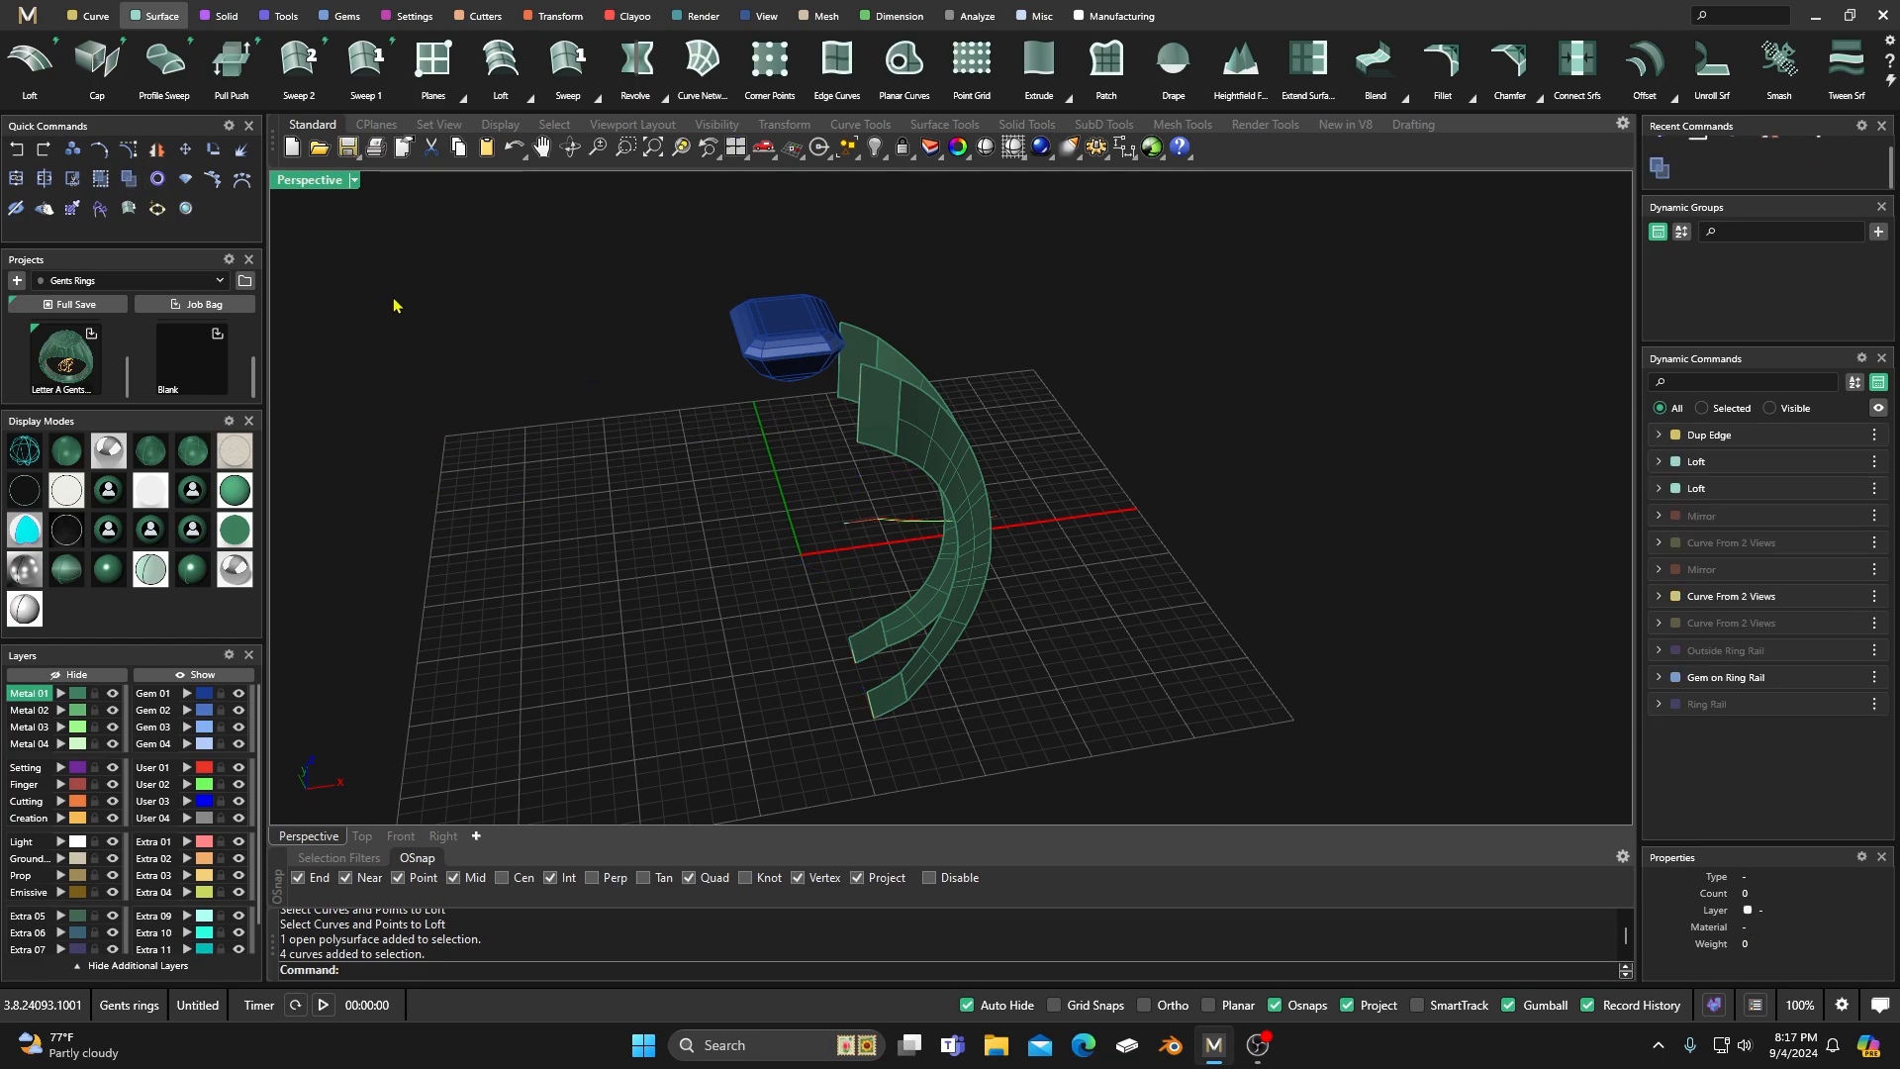
Loft the two duplicated edge curves at the gem end to close the upper end of the shank.
click(29, 67)
scroll(782, 431, up, 4)
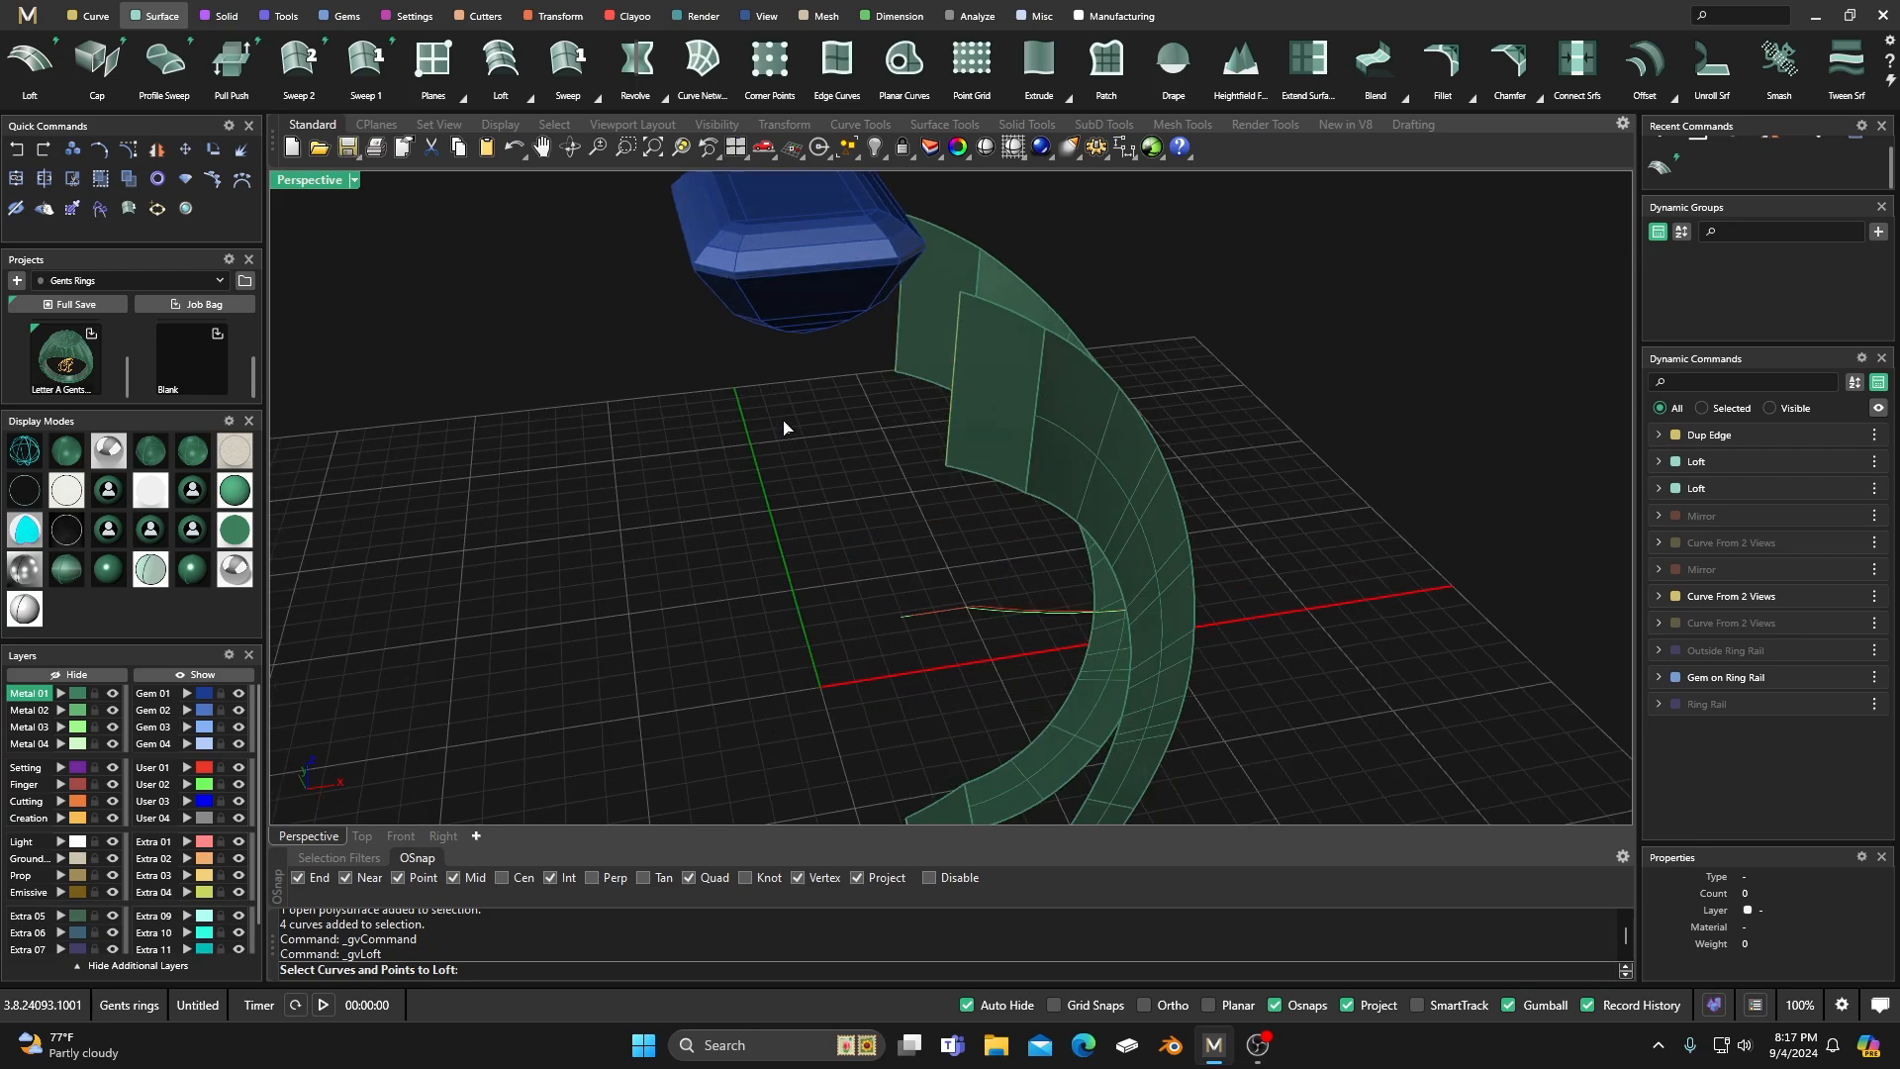
click(901, 336)
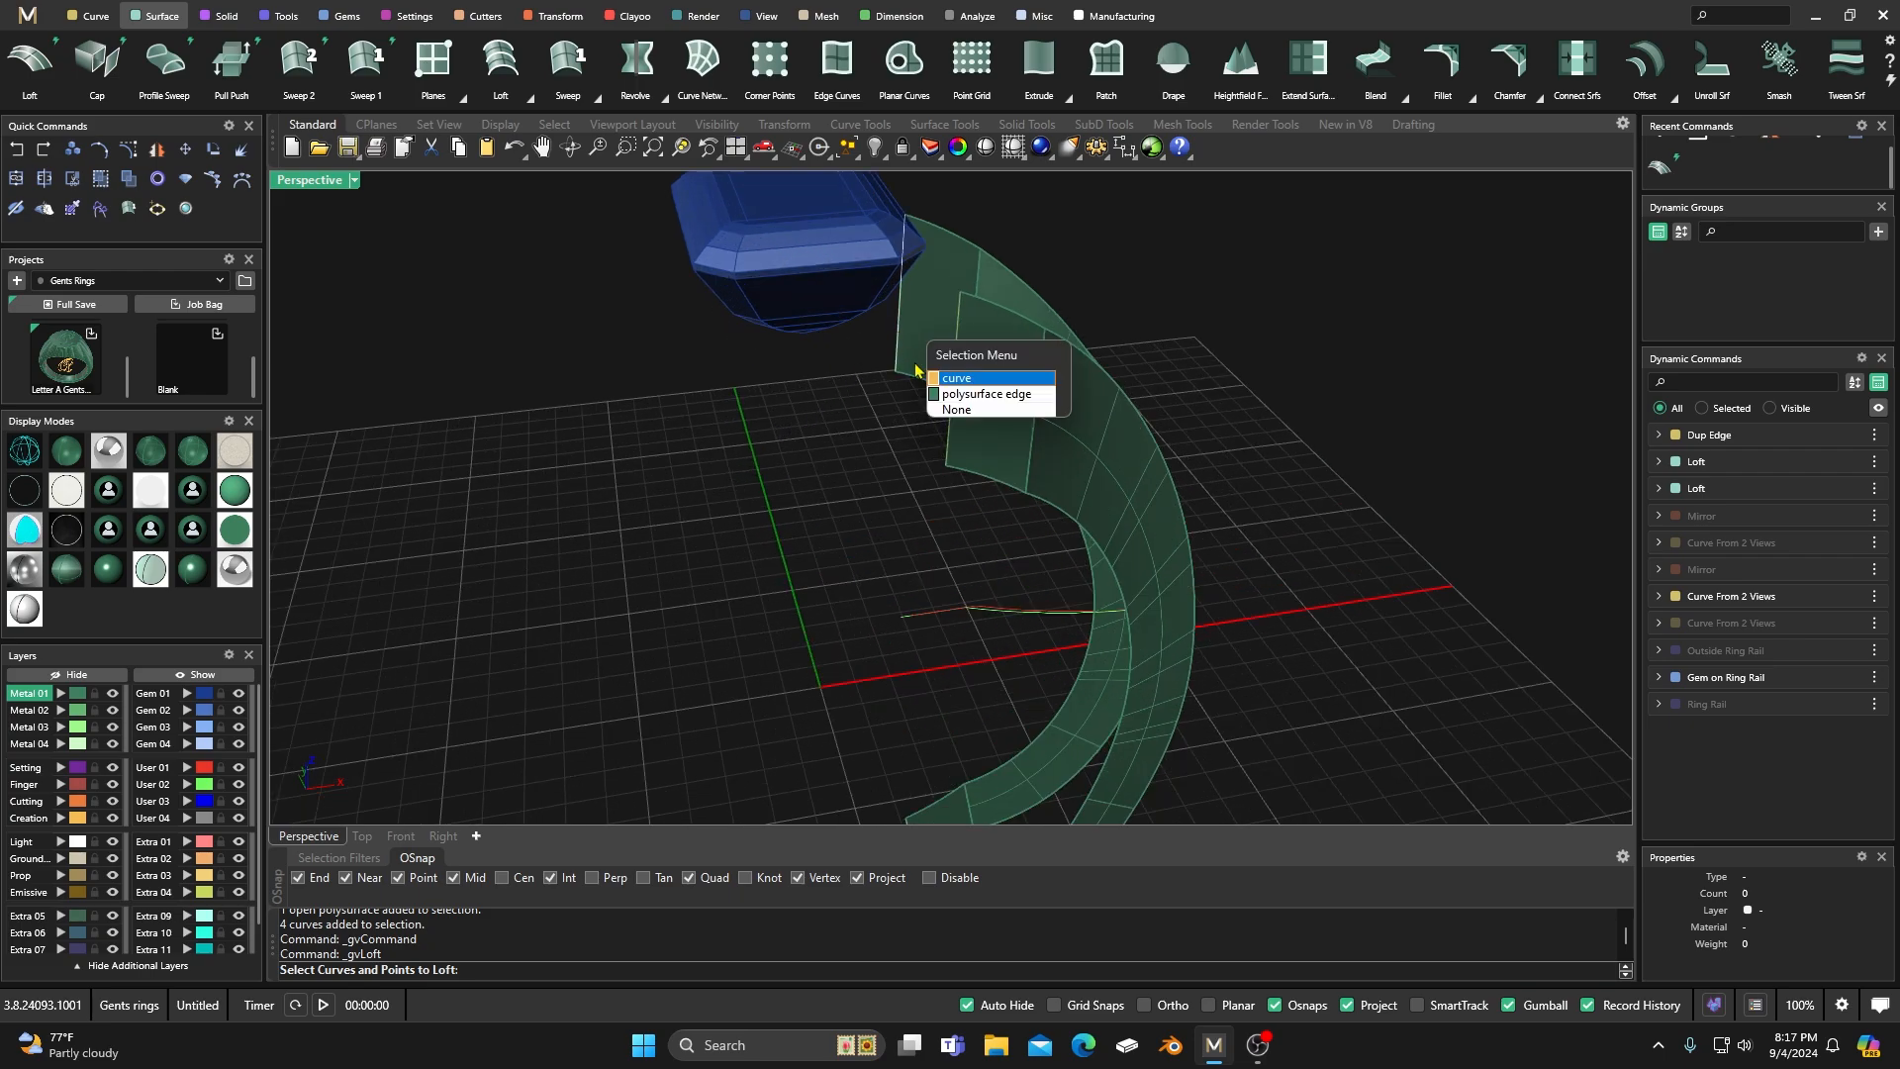
click(948, 394)
click(950, 414)
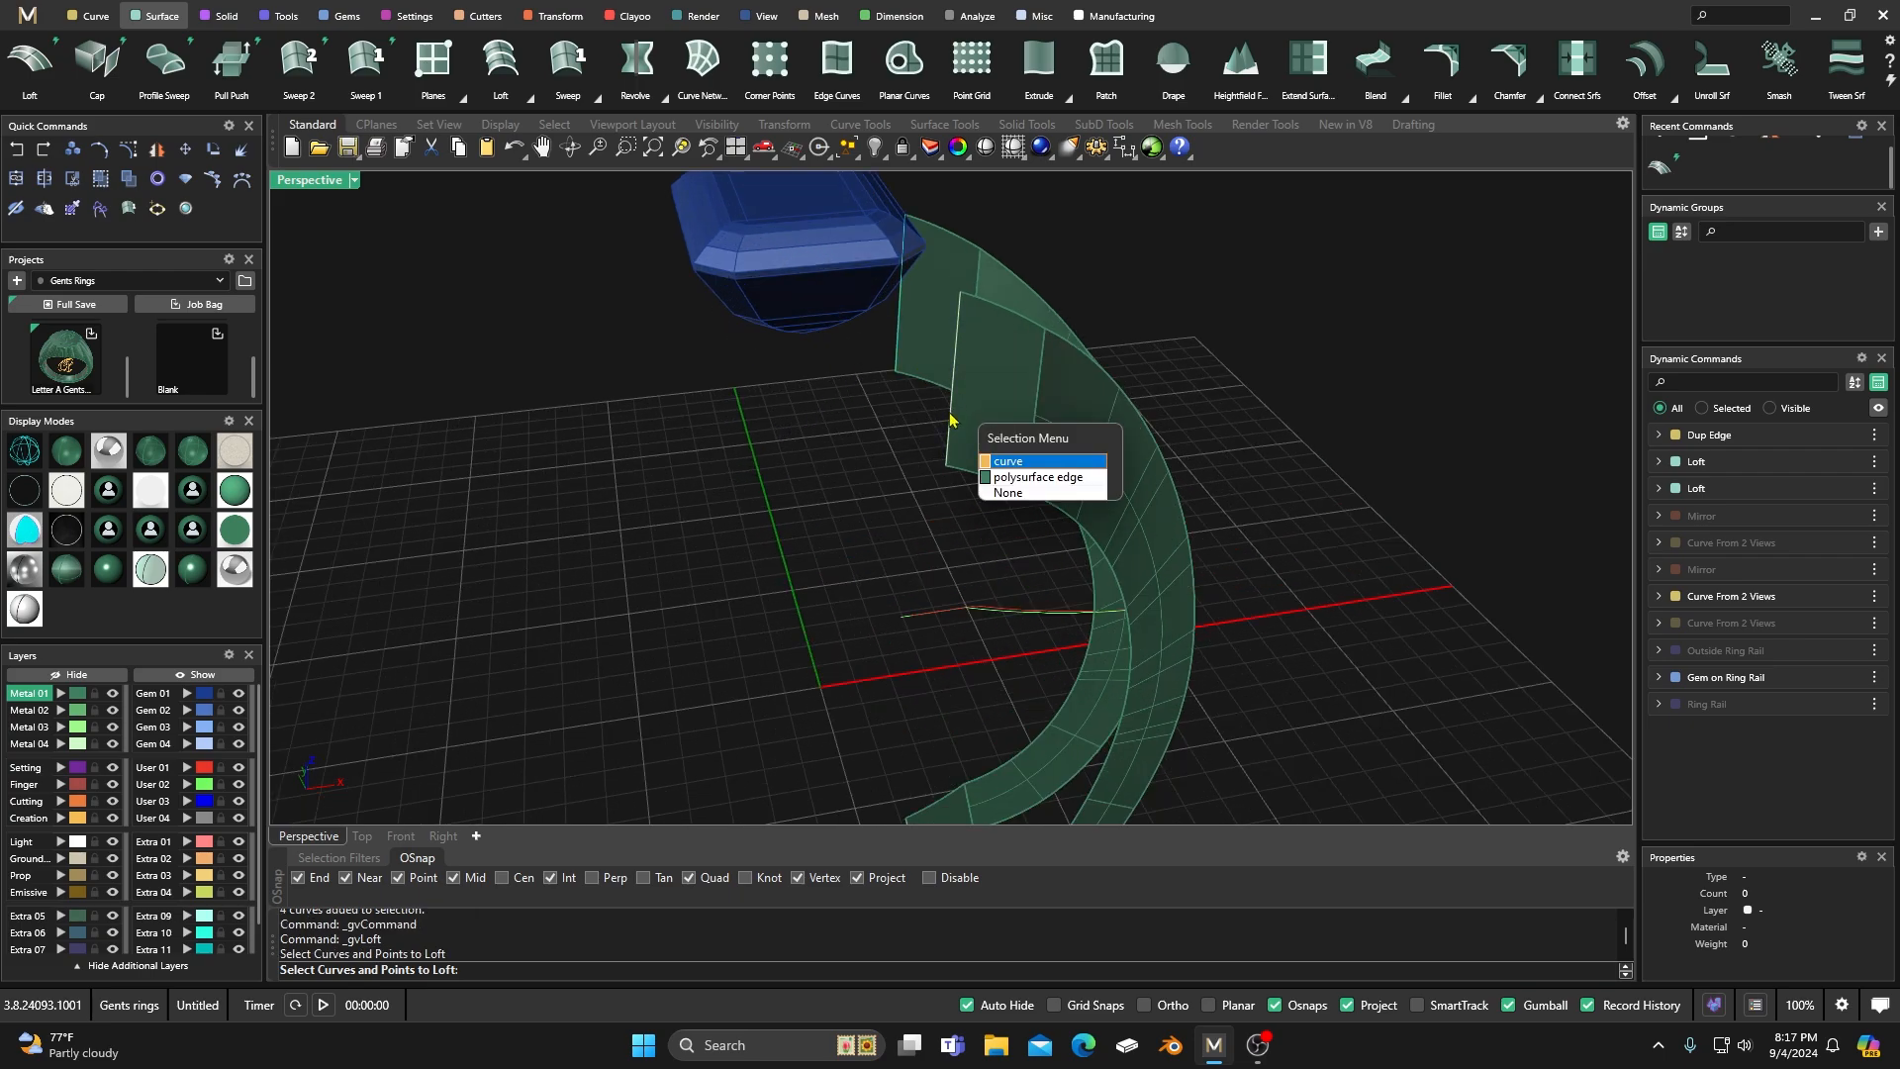
click(970, 460)
key(Return)
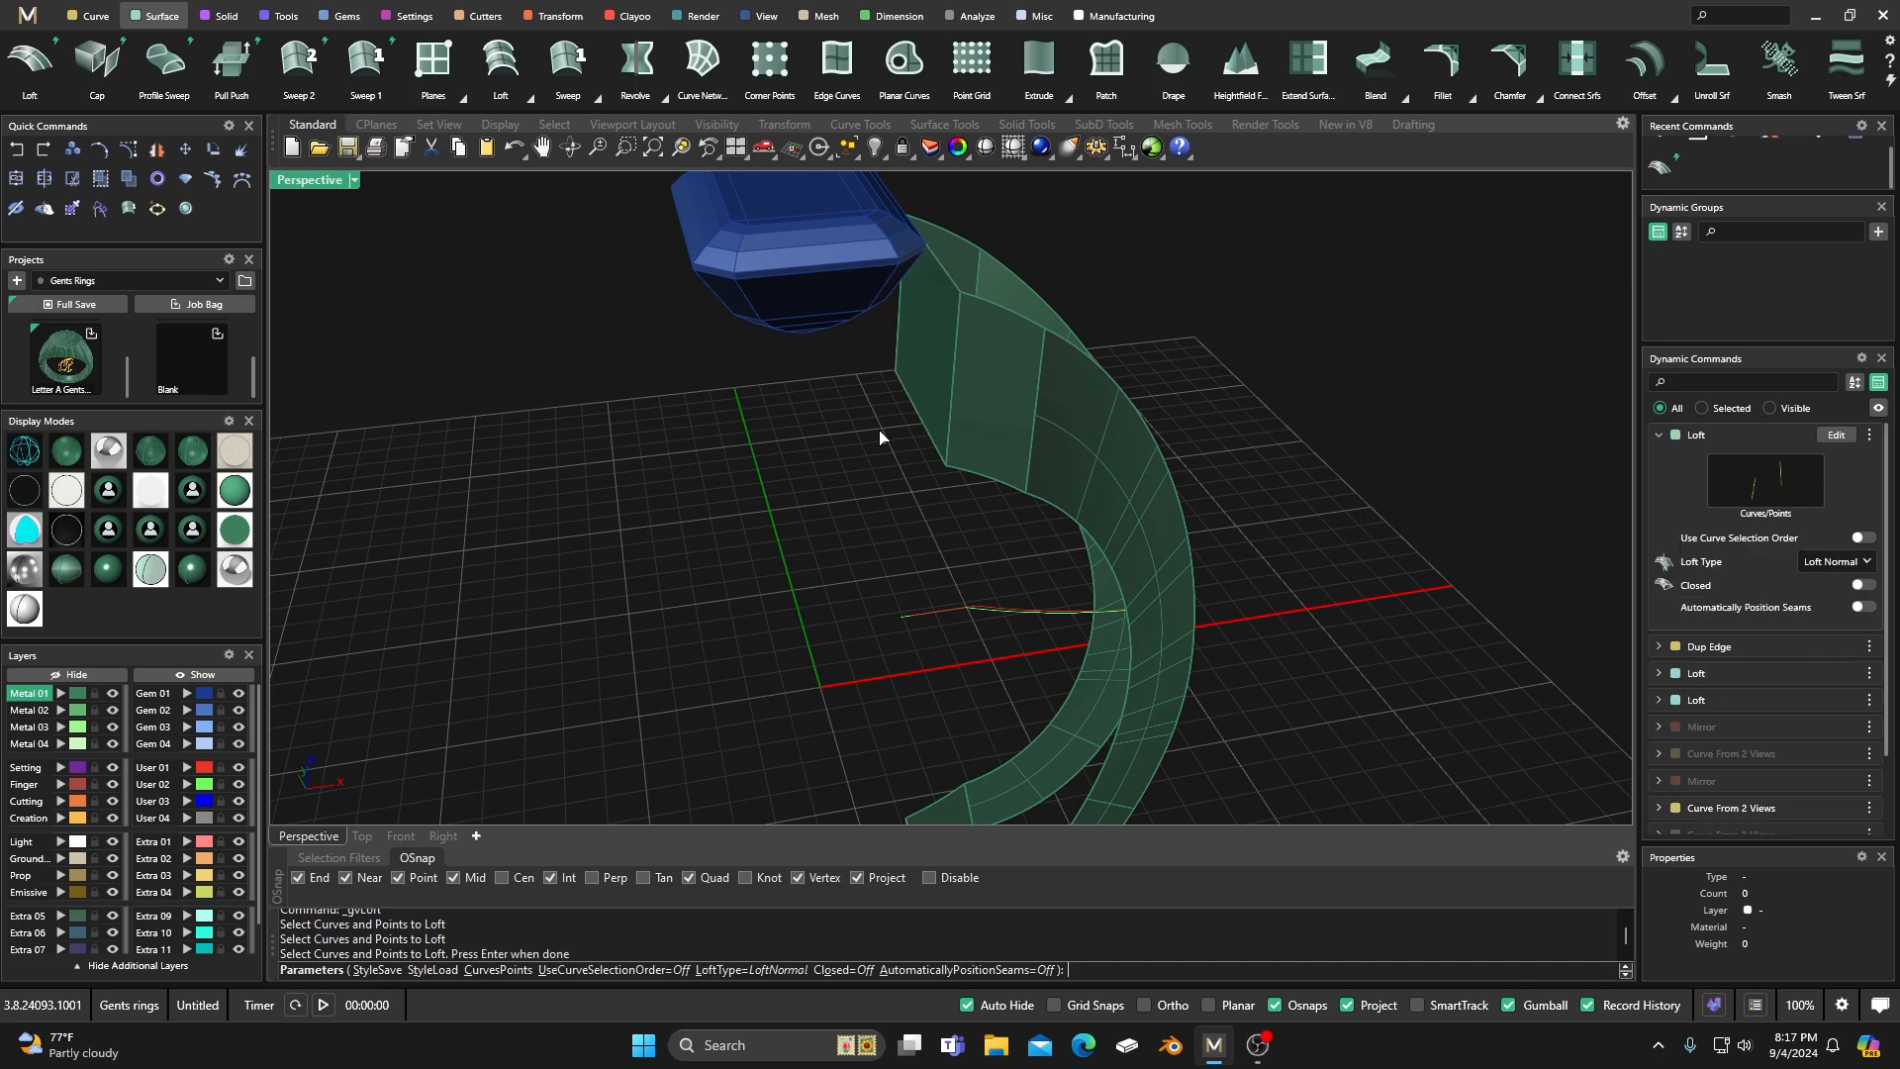
scroll(849, 504, down, 3)
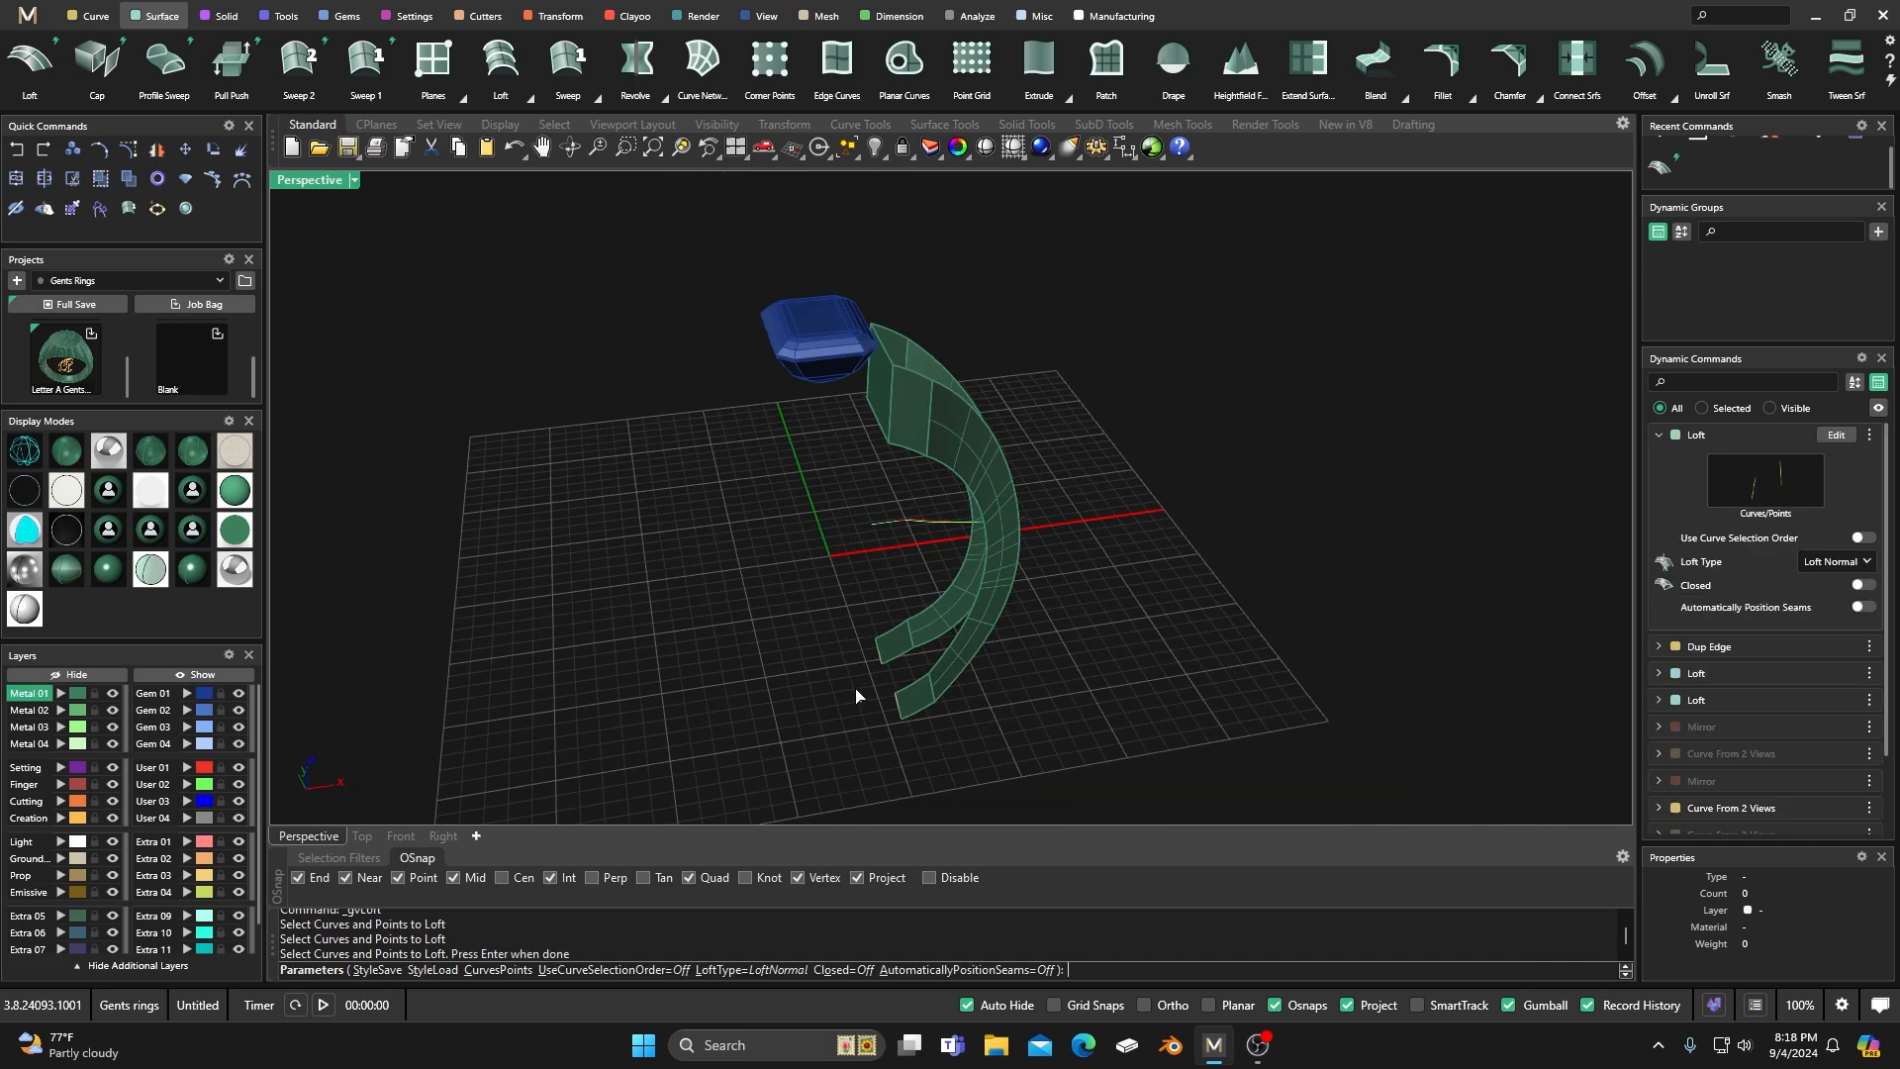
key(Return)
Loft between the near and far edges at the bottom end to close the lower end of the shank.
scroll(869, 717, up, 3)
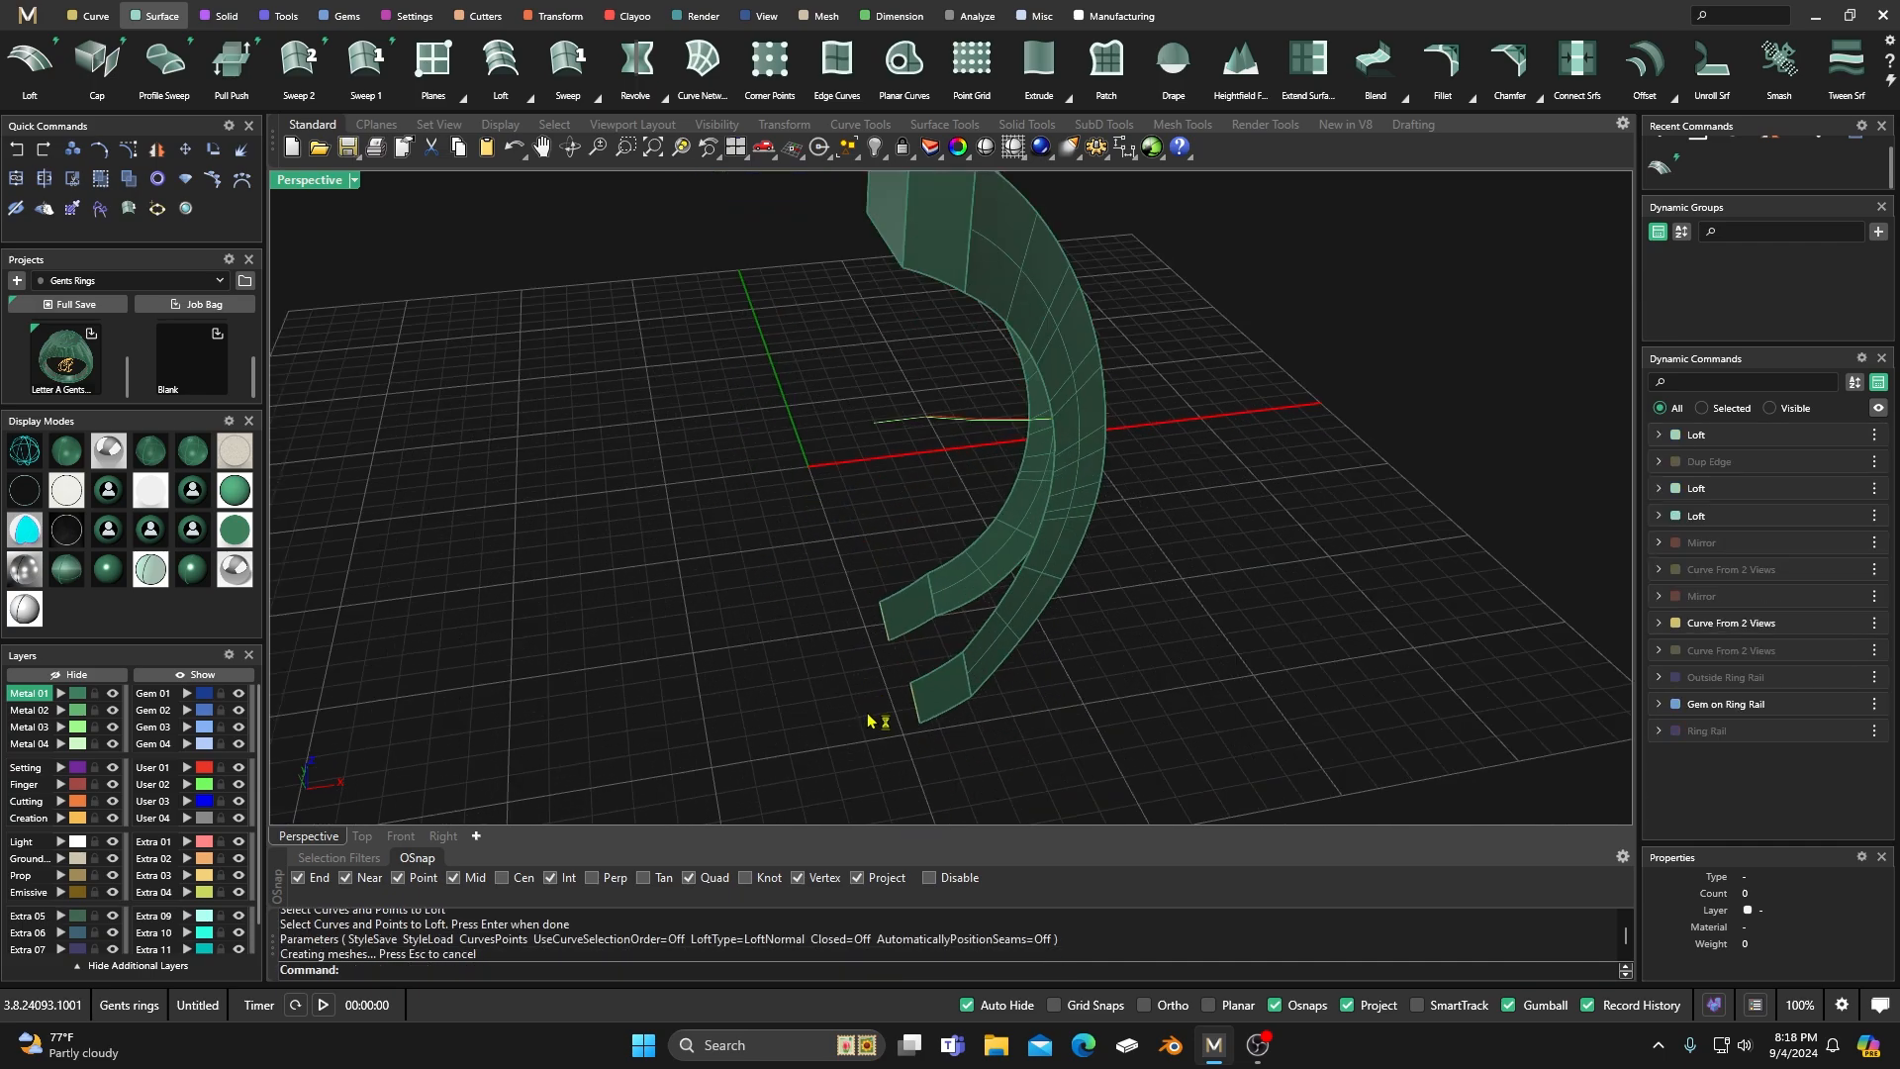
key(Return)
click(884, 629)
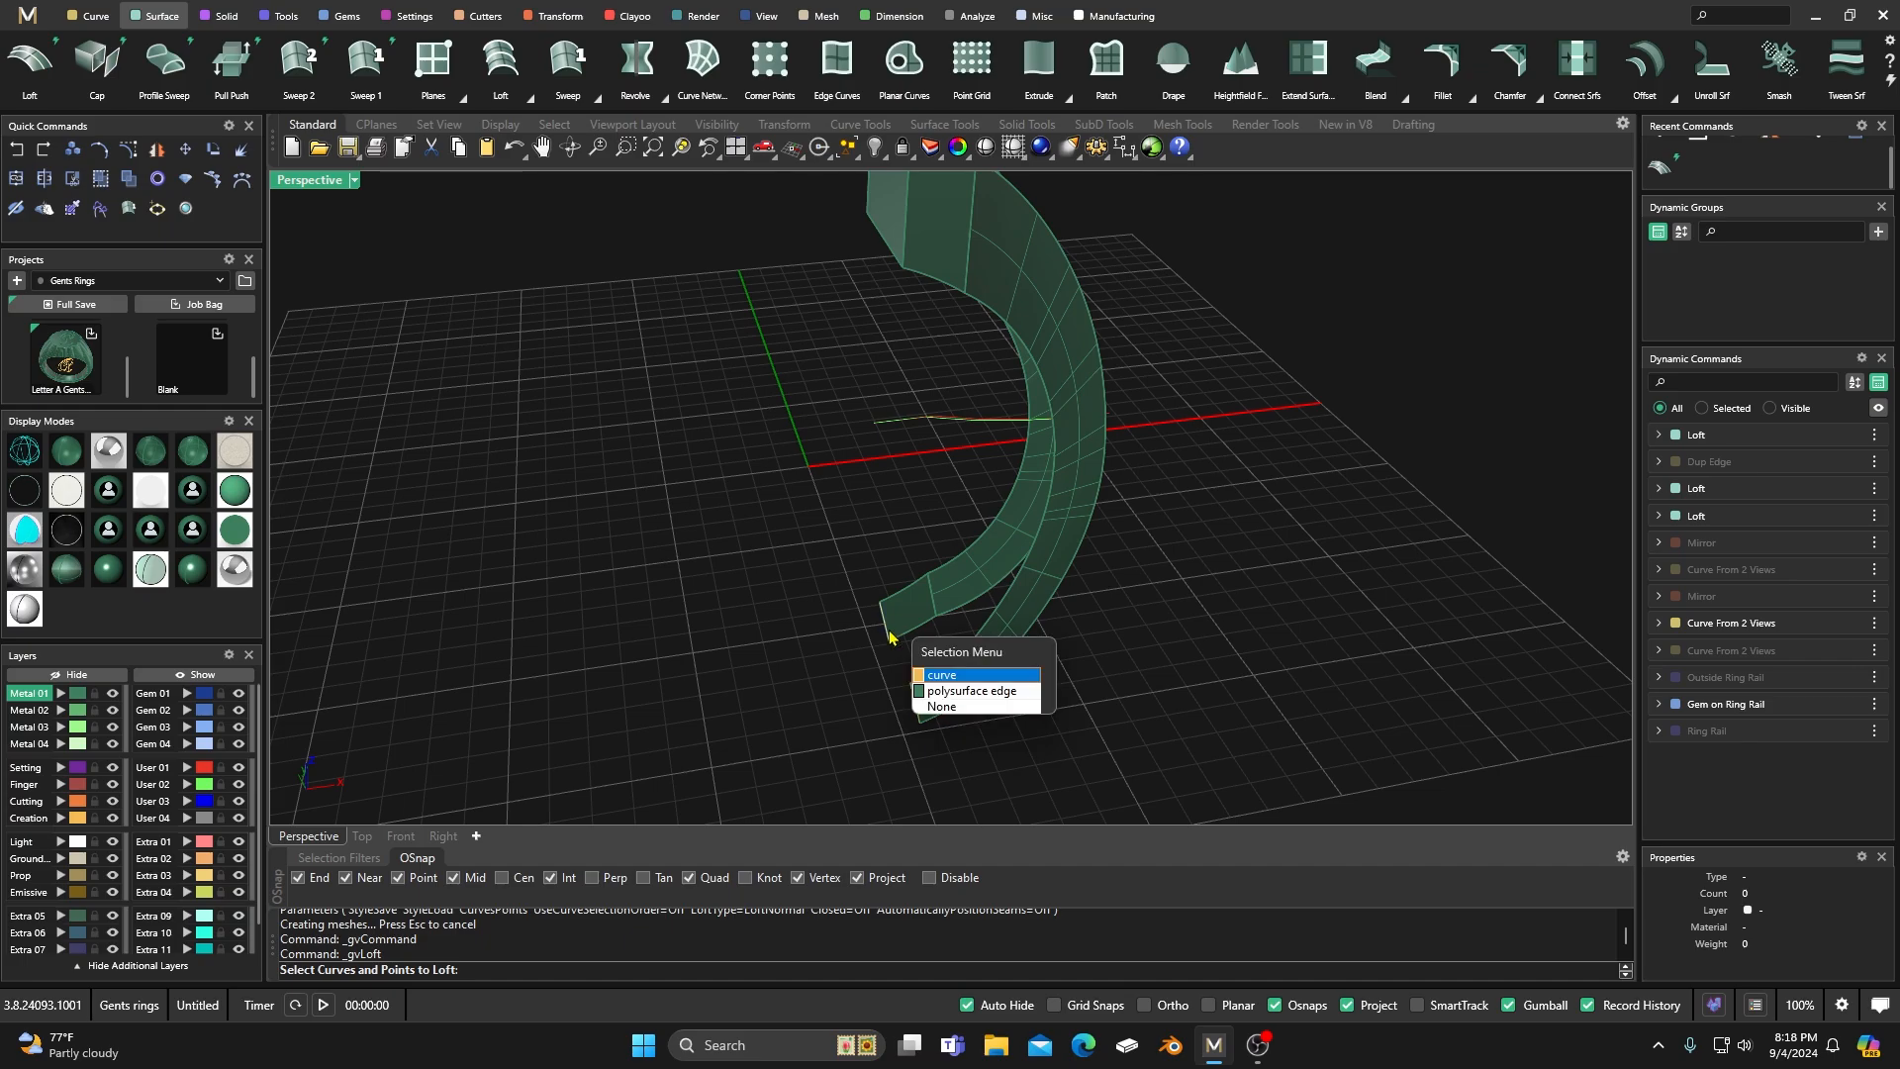
click(925, 675)
click(913, 711)
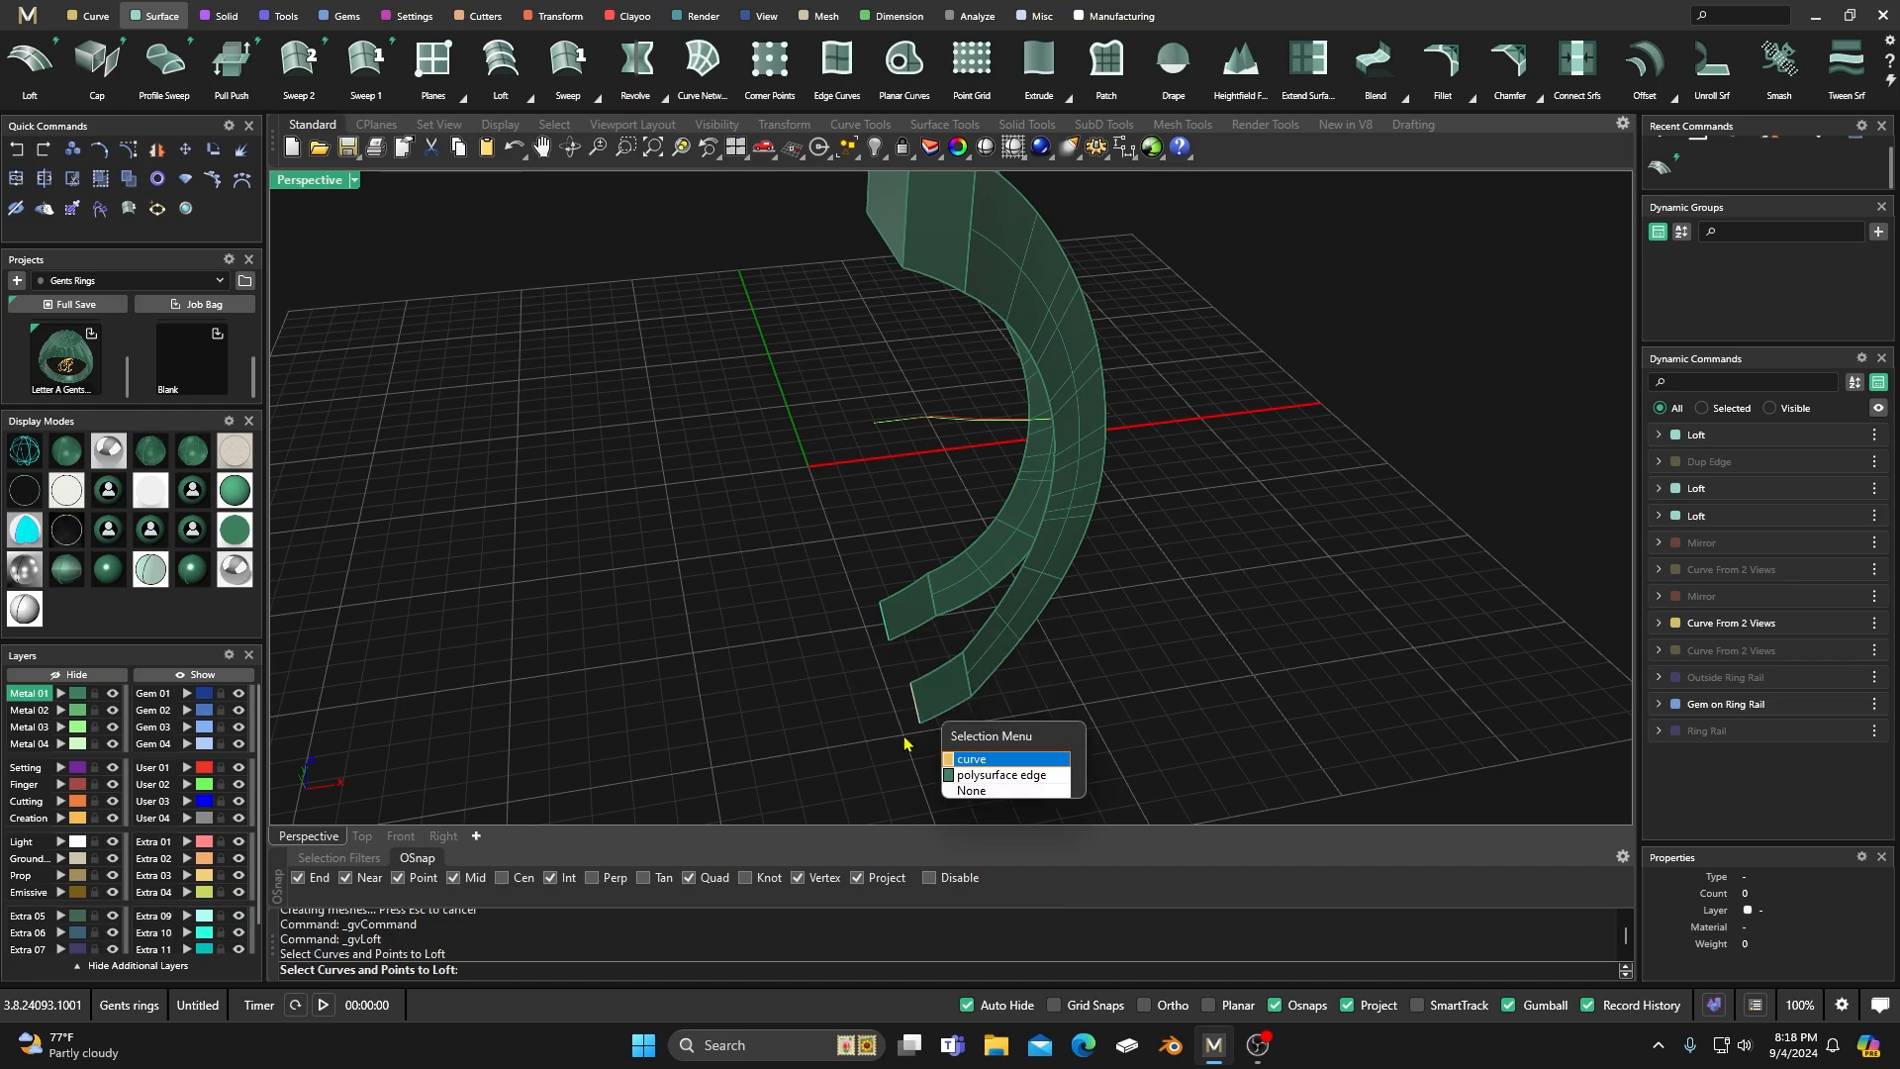
click(989, 774)
key(Return)
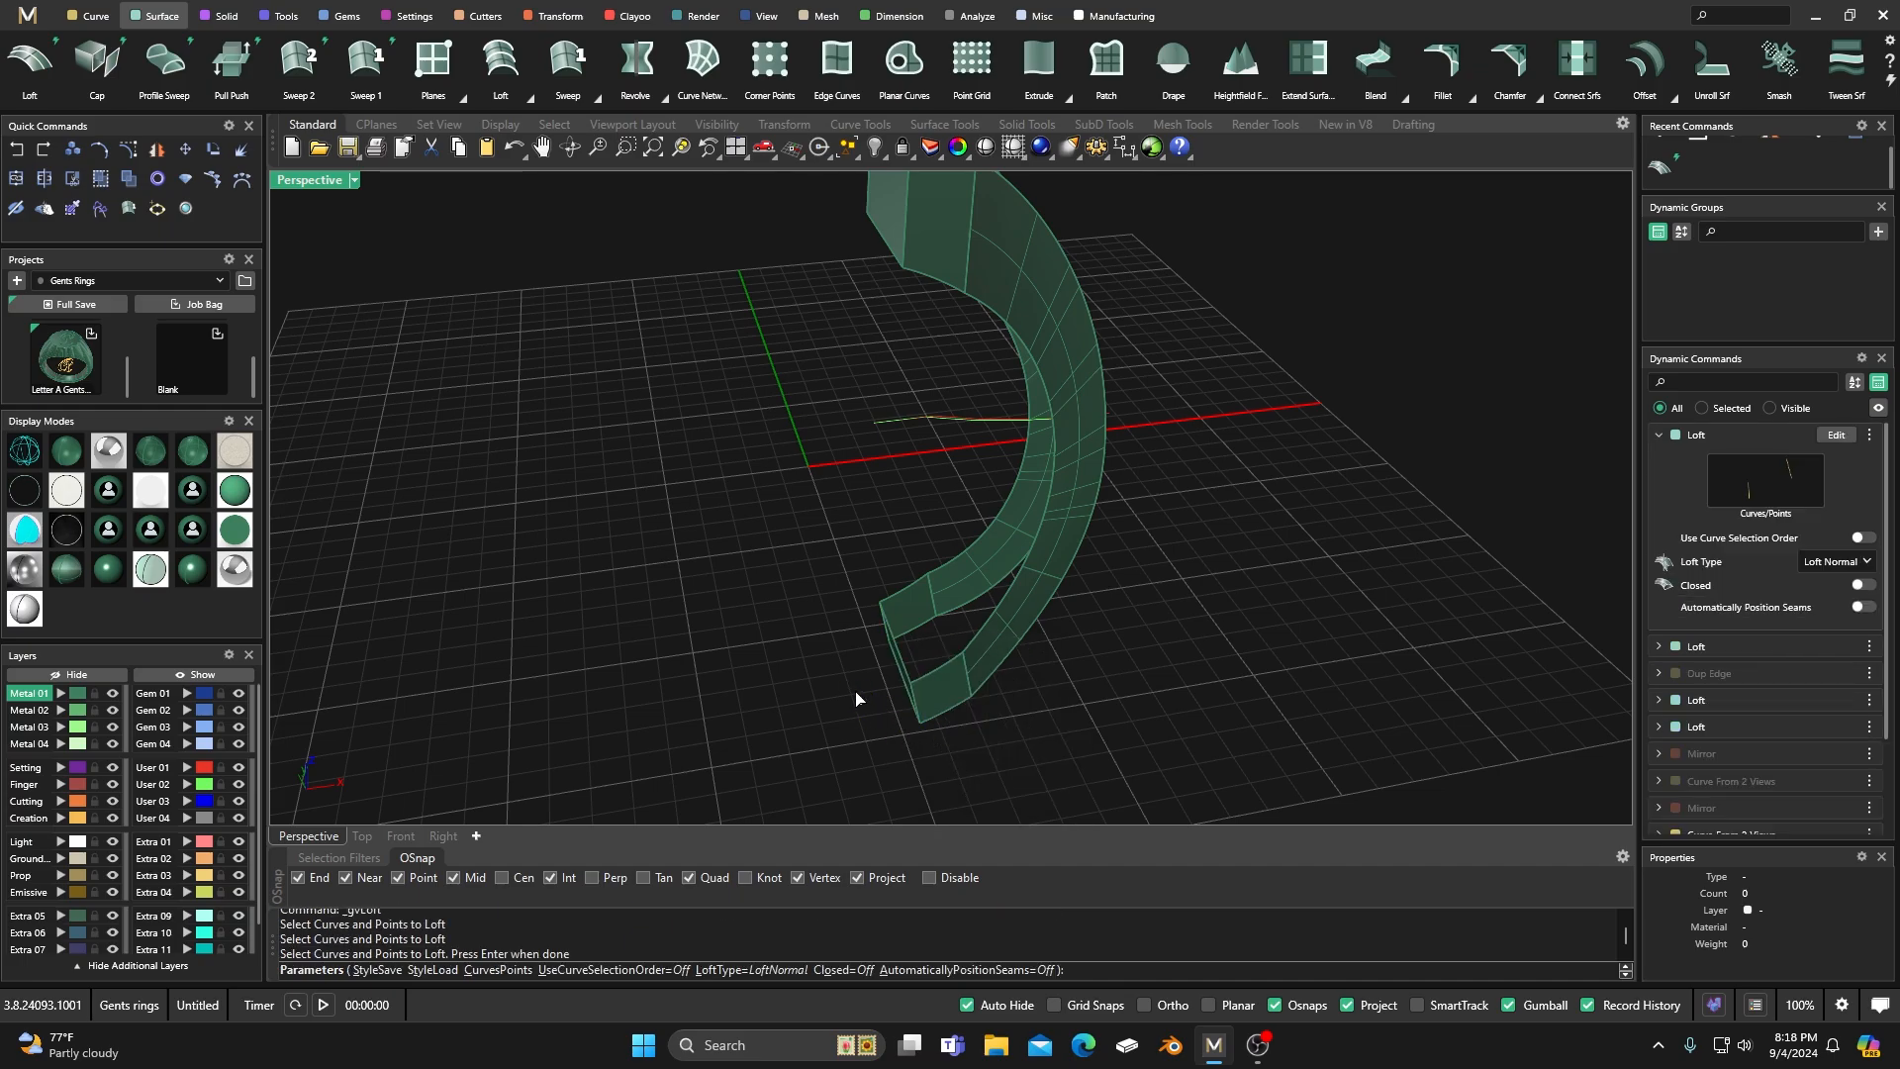
key(Return)
Start Dup Edge and pick the segments of the outer long edges on both sides of the shank.
right_drag(856, 699, 752, 673)
scroll(926, 353, up, 3)
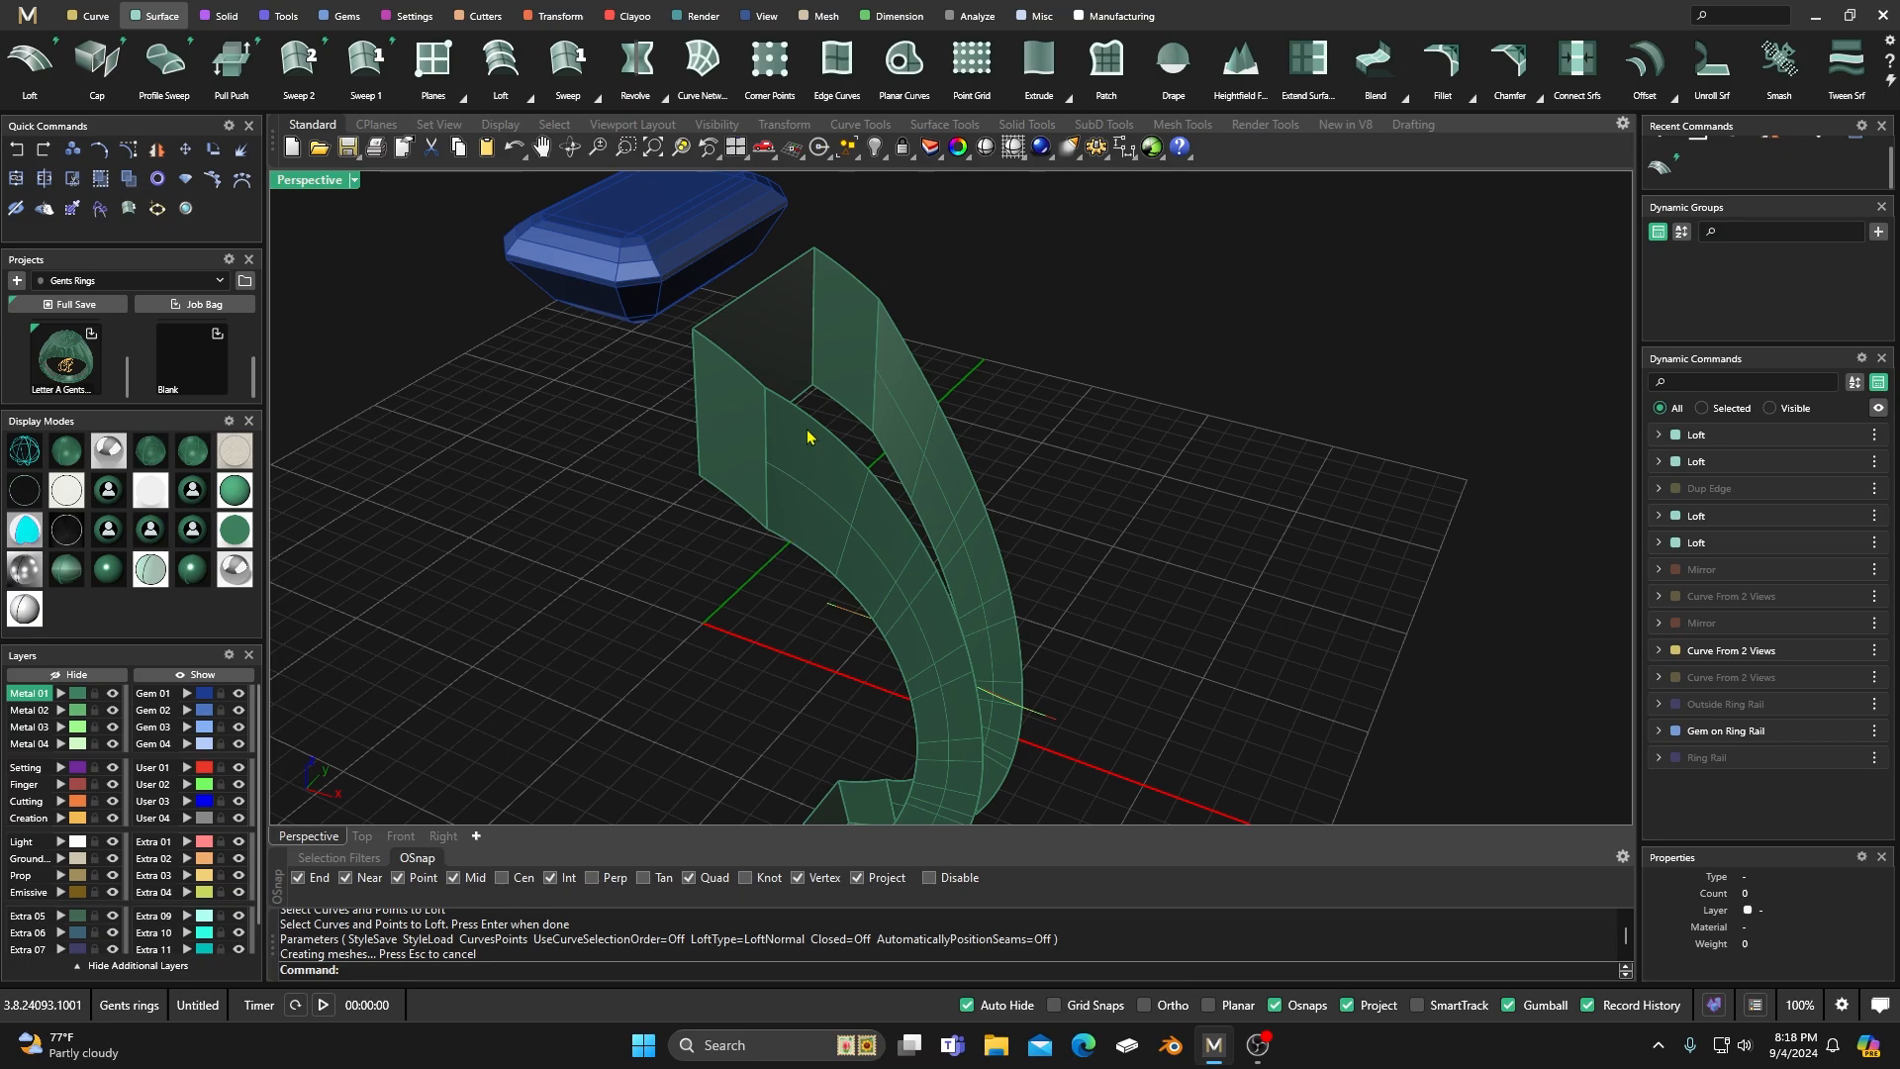
mouse_move(857, 397)
right_down()
mouse_move(775, 407)
mouse_move(772, 436)
mouse_move(670, 339)
right_up()
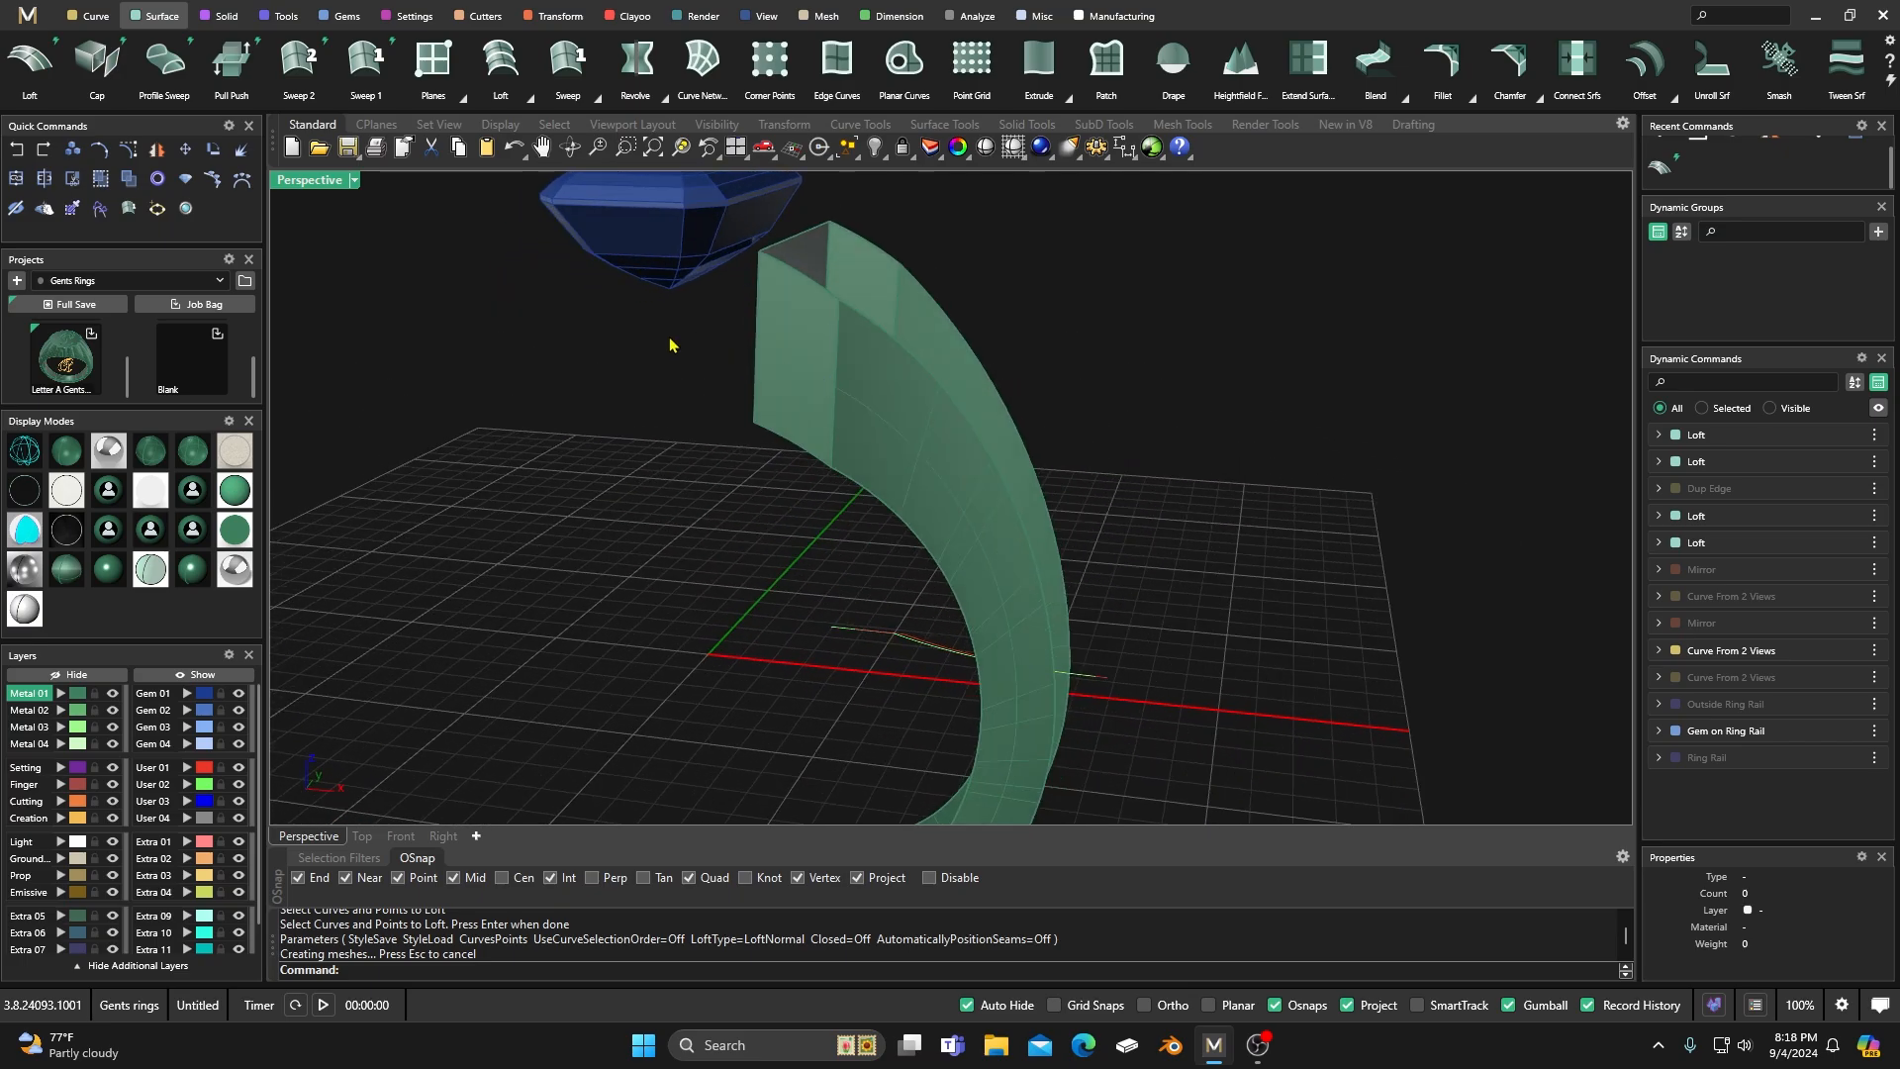
click(96, 20)
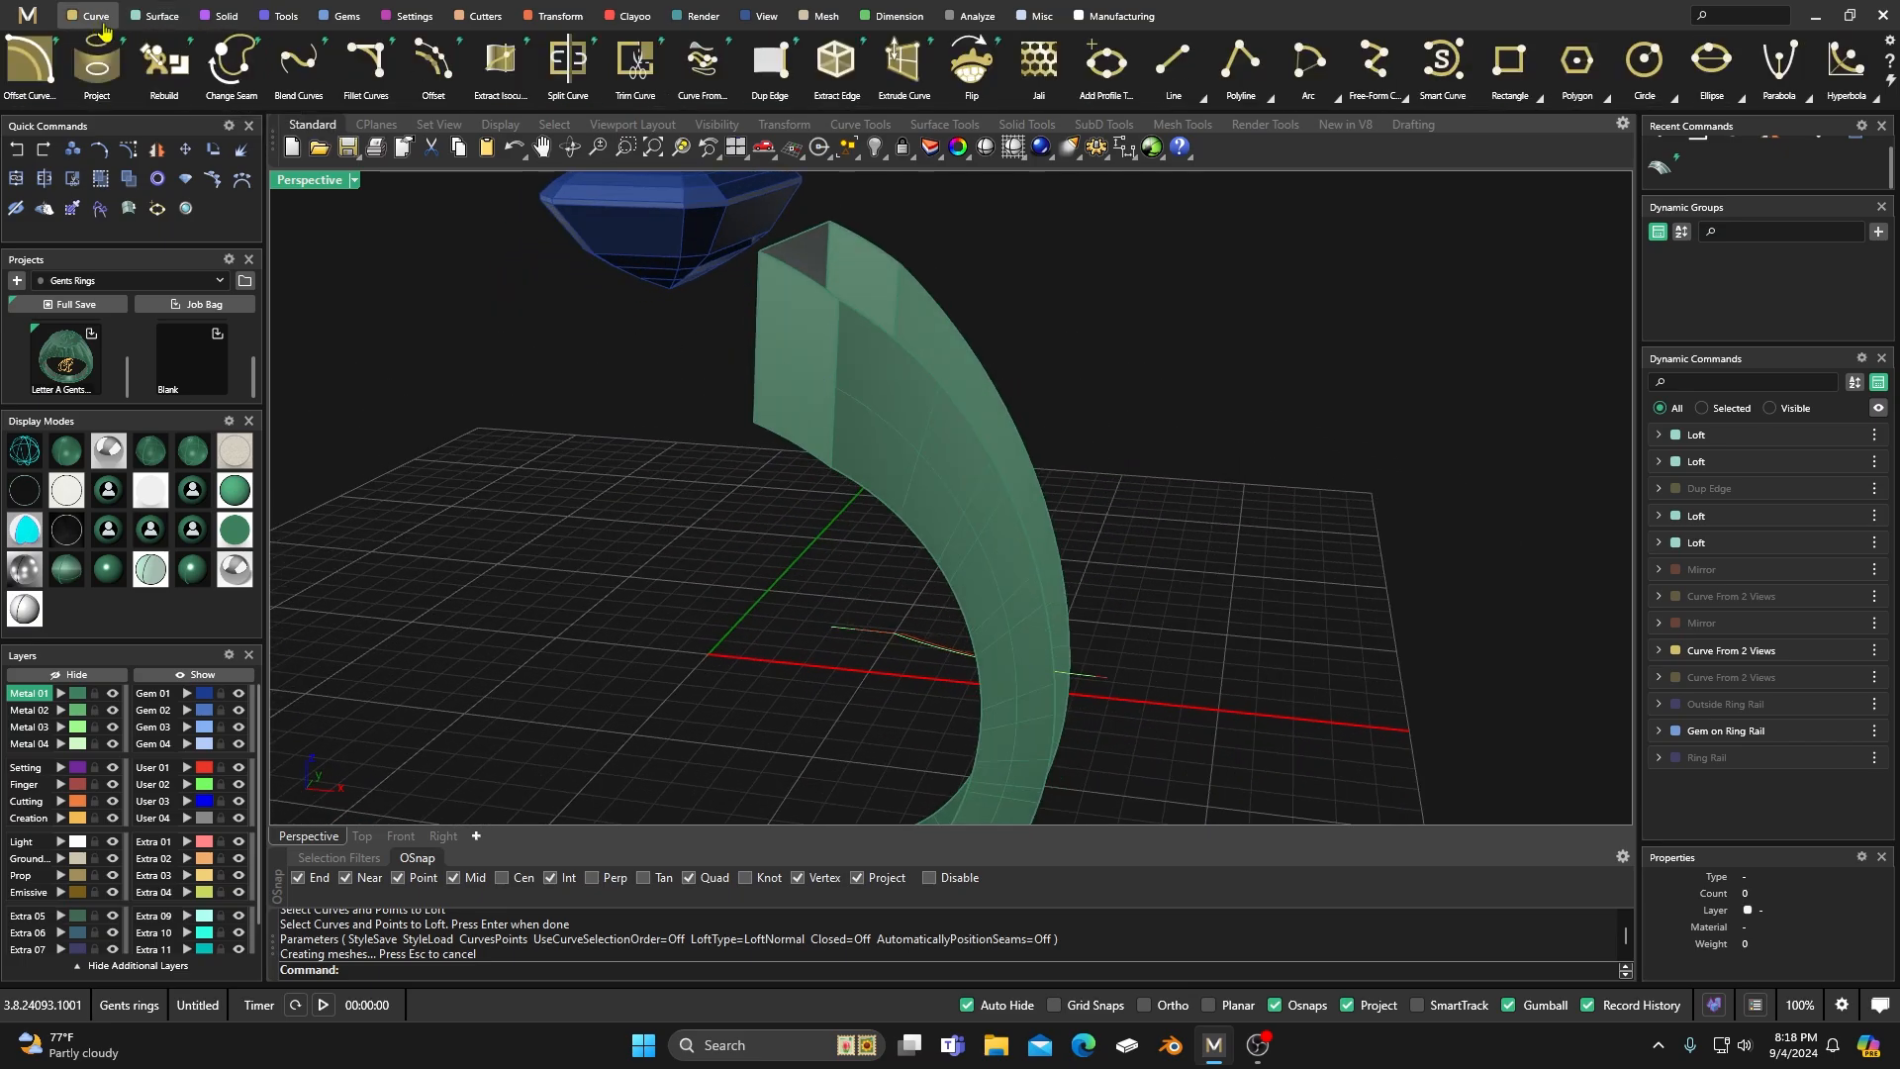
click(771, 69)
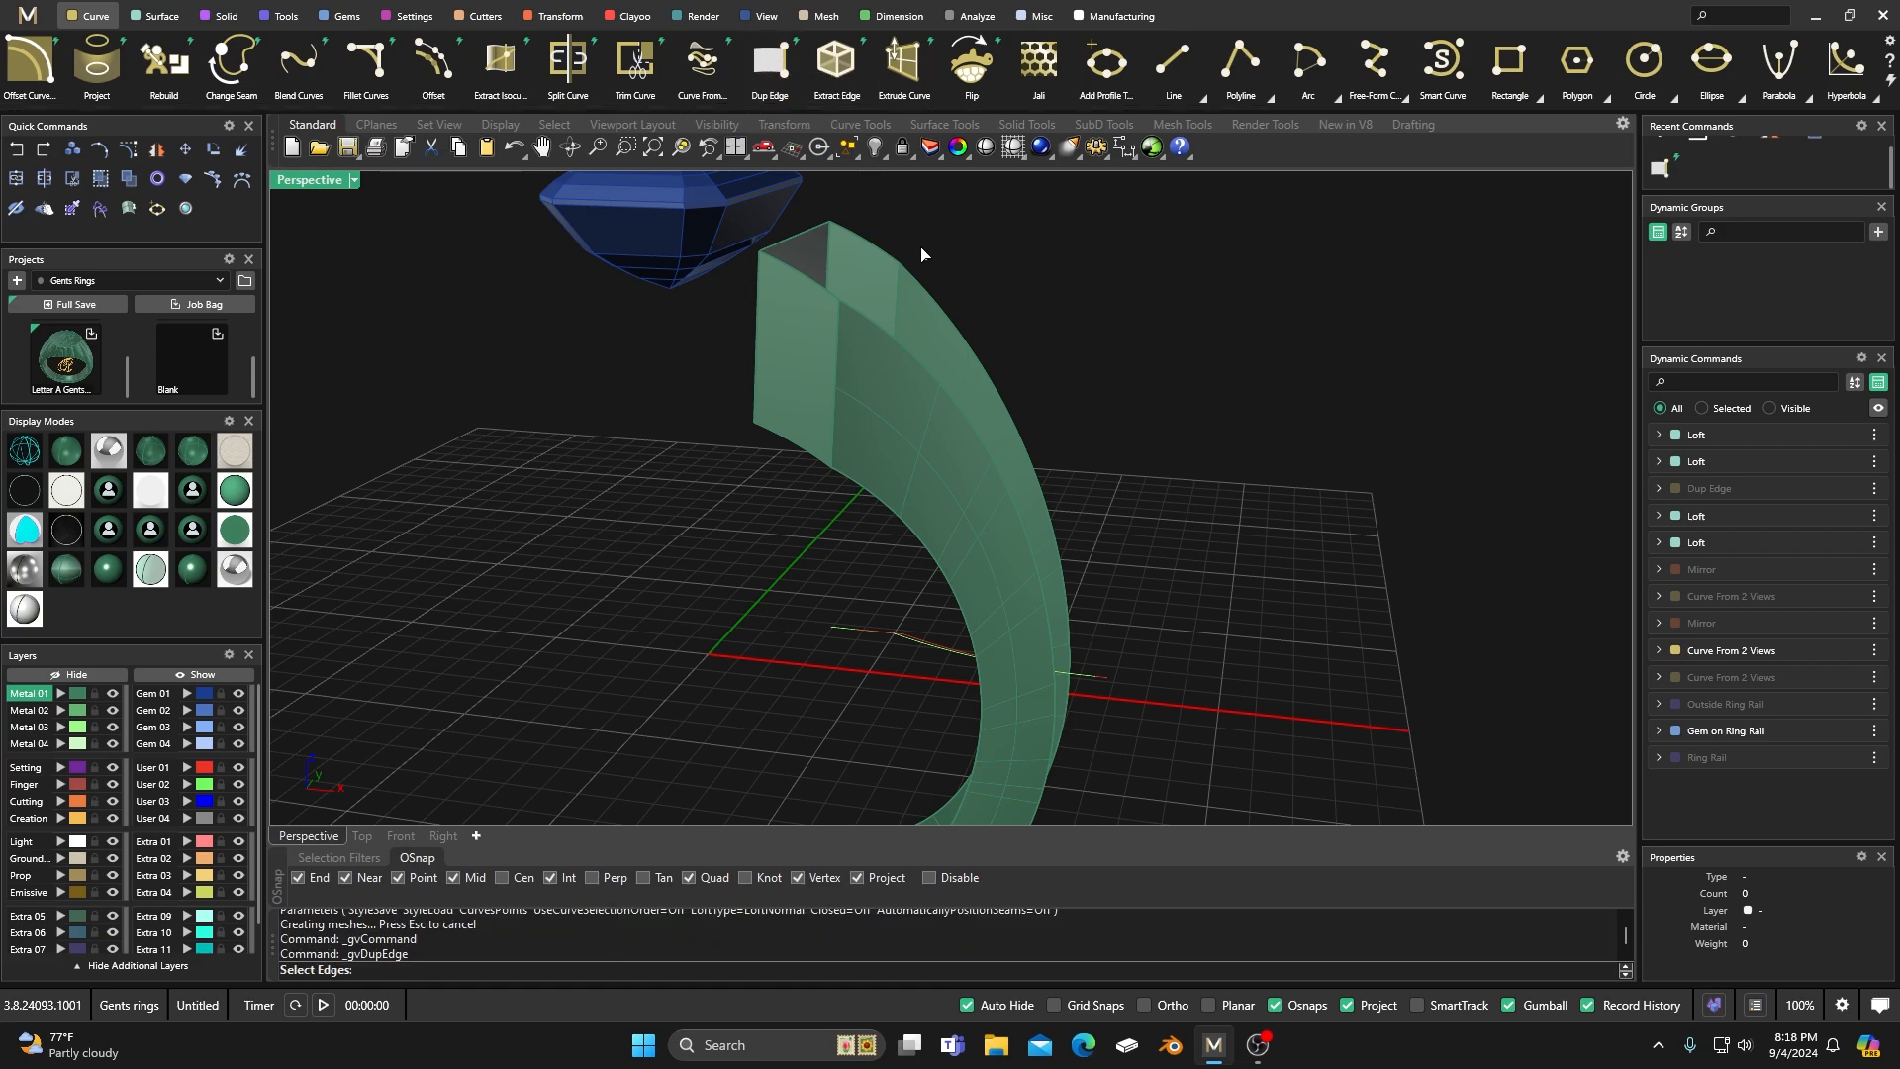
click(883, 254)
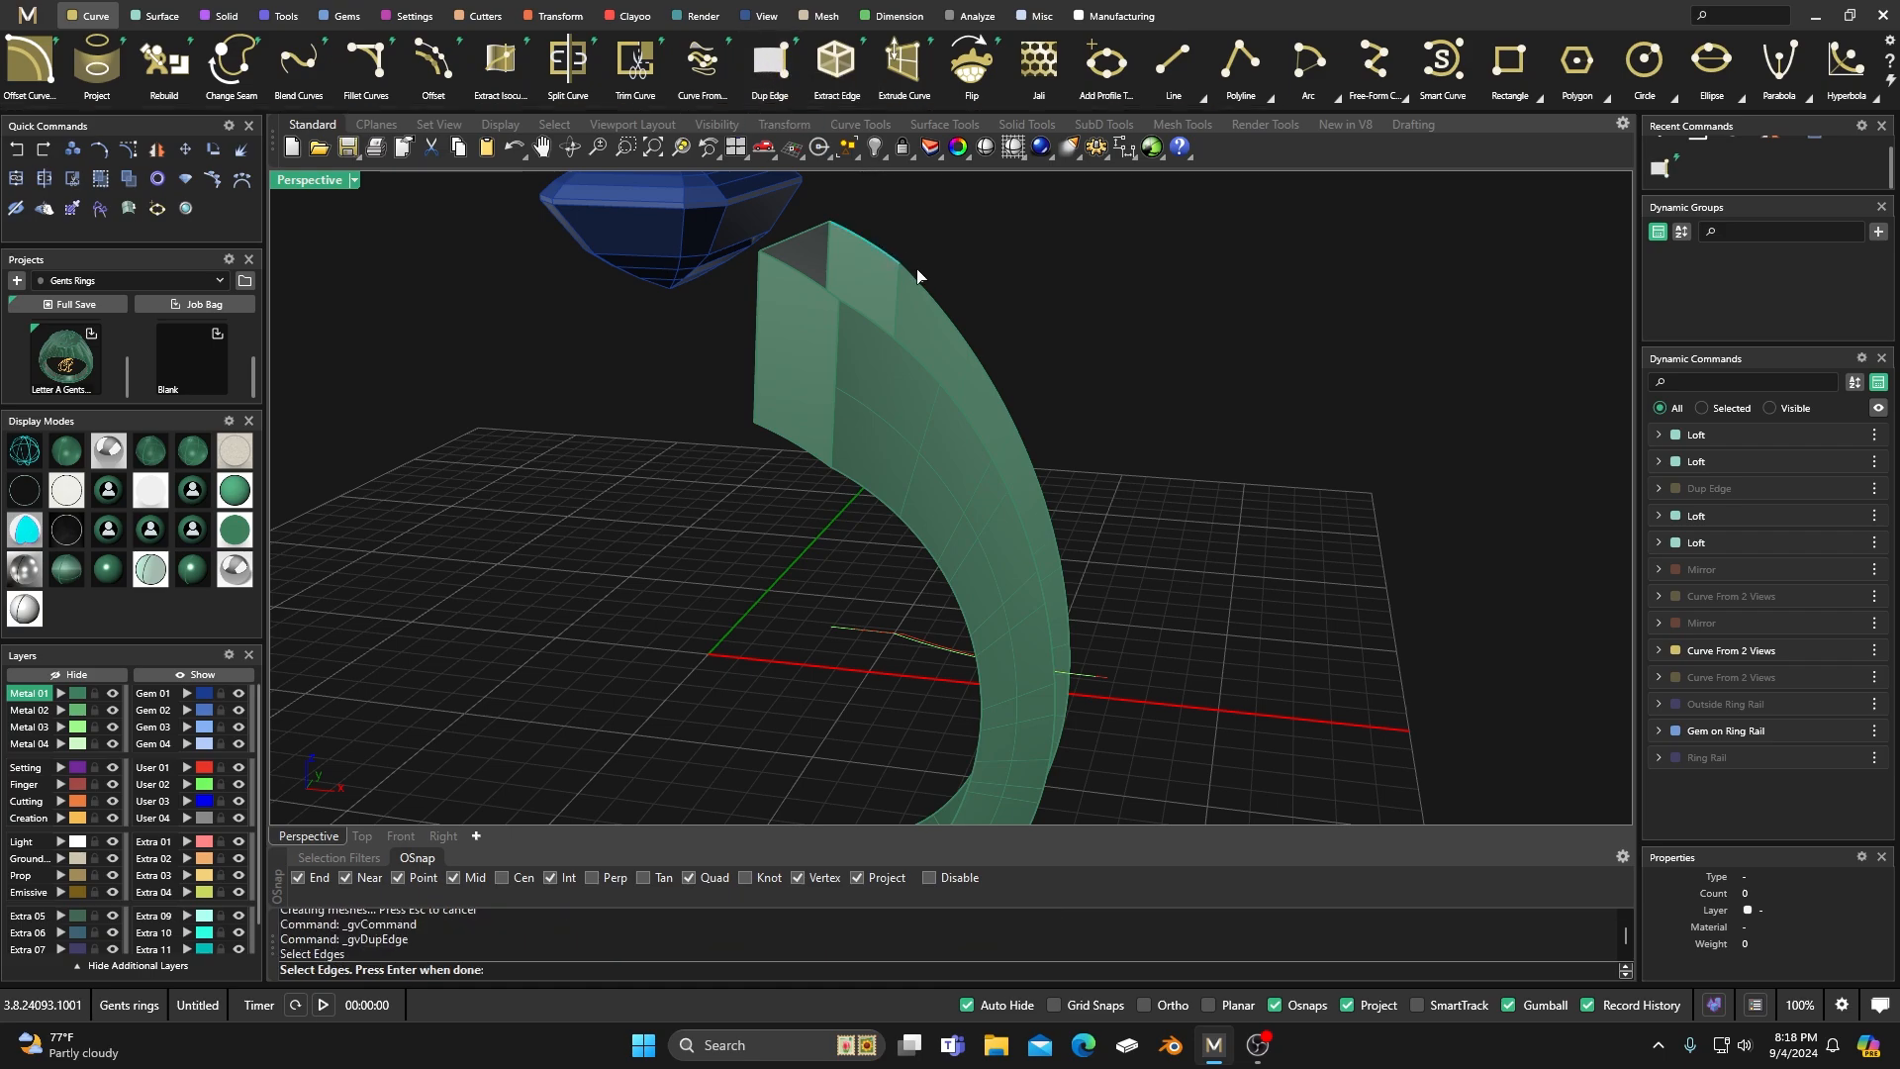
click(920, 289)
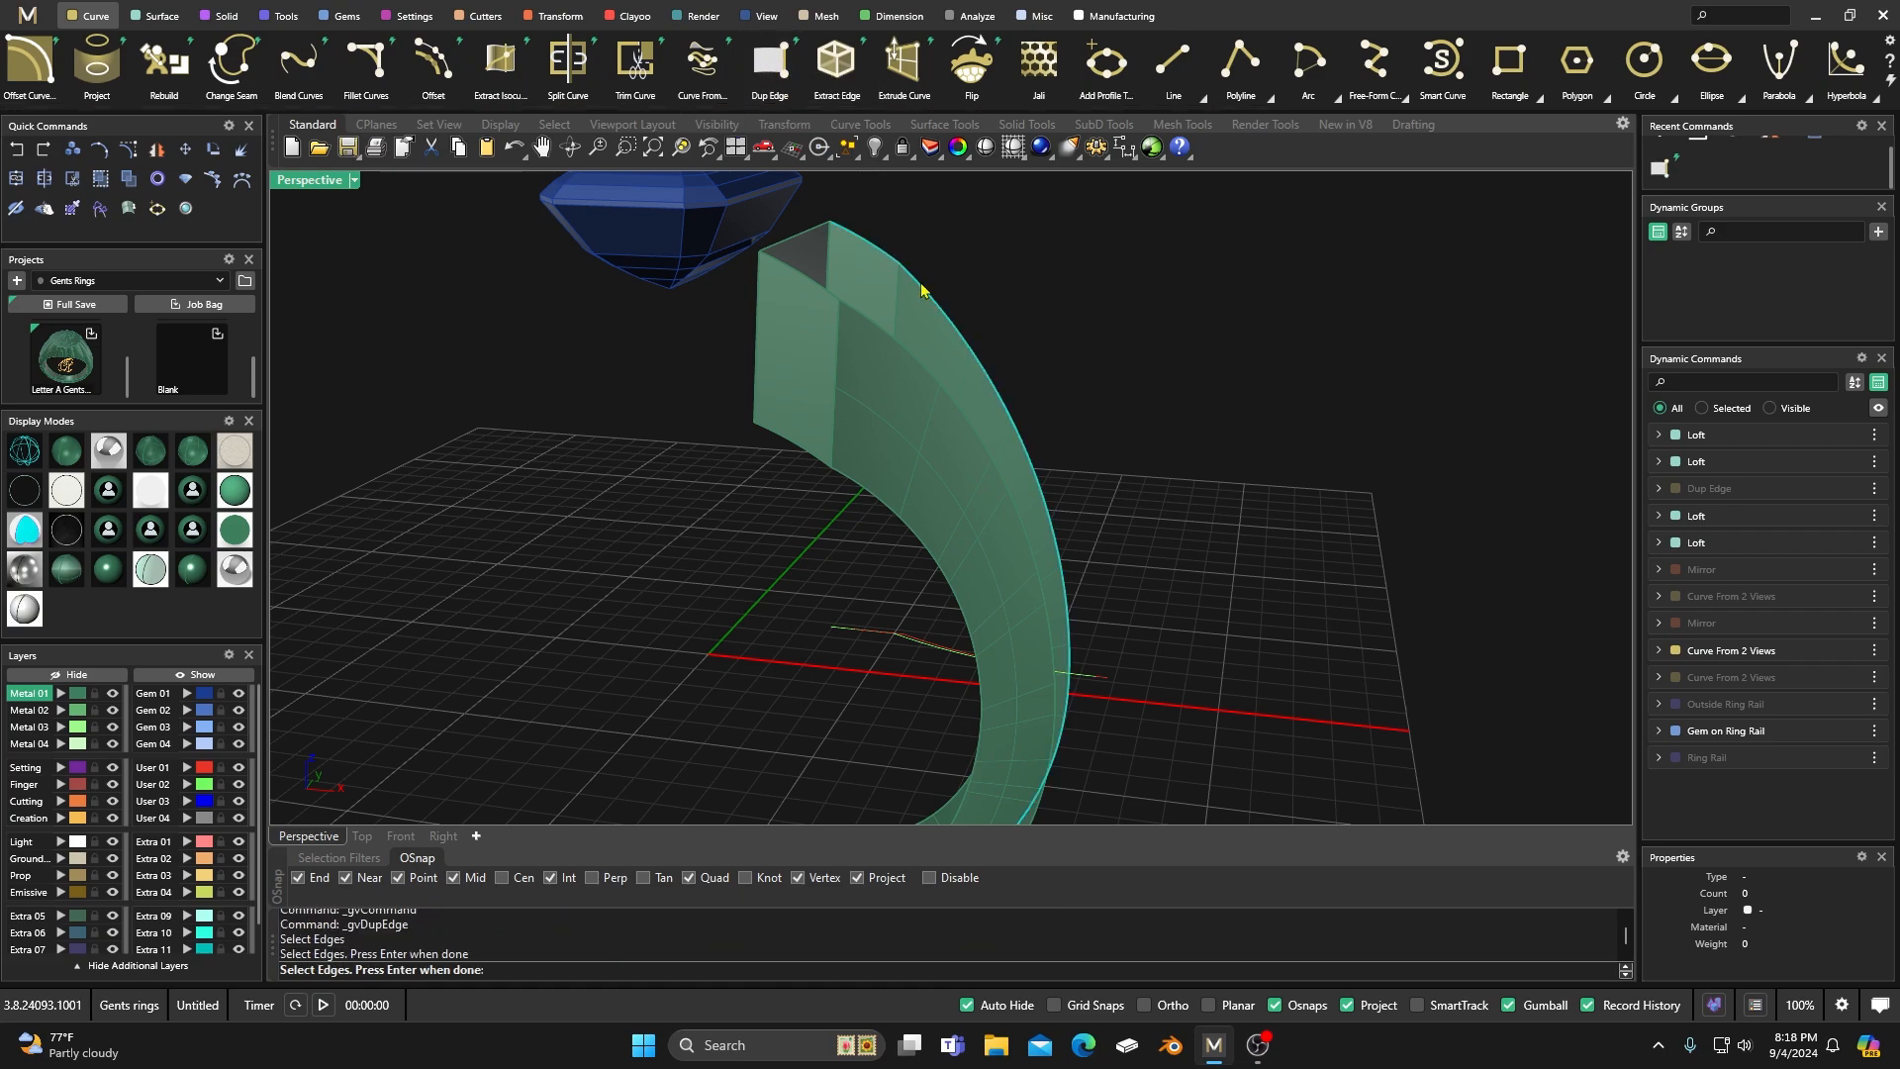
click(871, 319)
click(810, 277)
Add the inner long edges on both sides and the remaining bottom-end edge segments to the Dup Edge selection, and confirm it.
right_drag(823, 344, 869, 420)
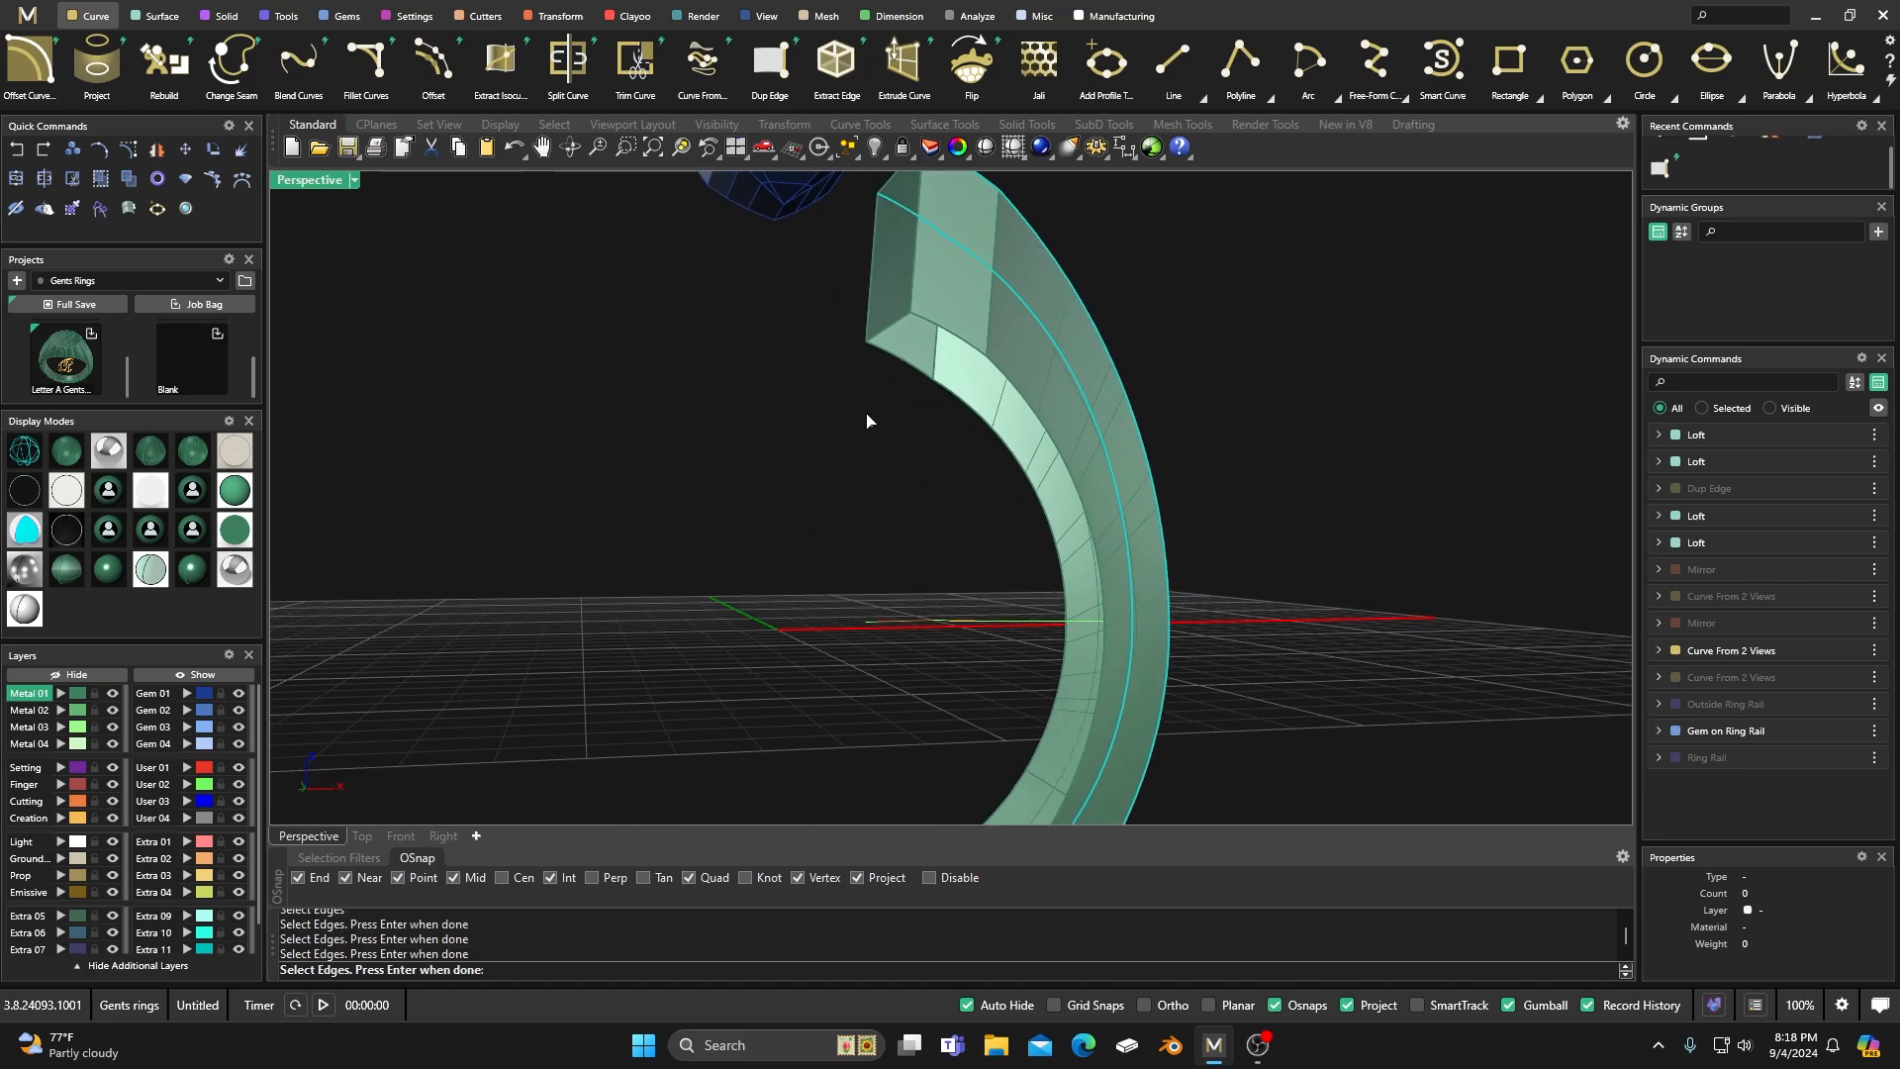
click(912, 376)
click(963, 406)
click(1015, 389)
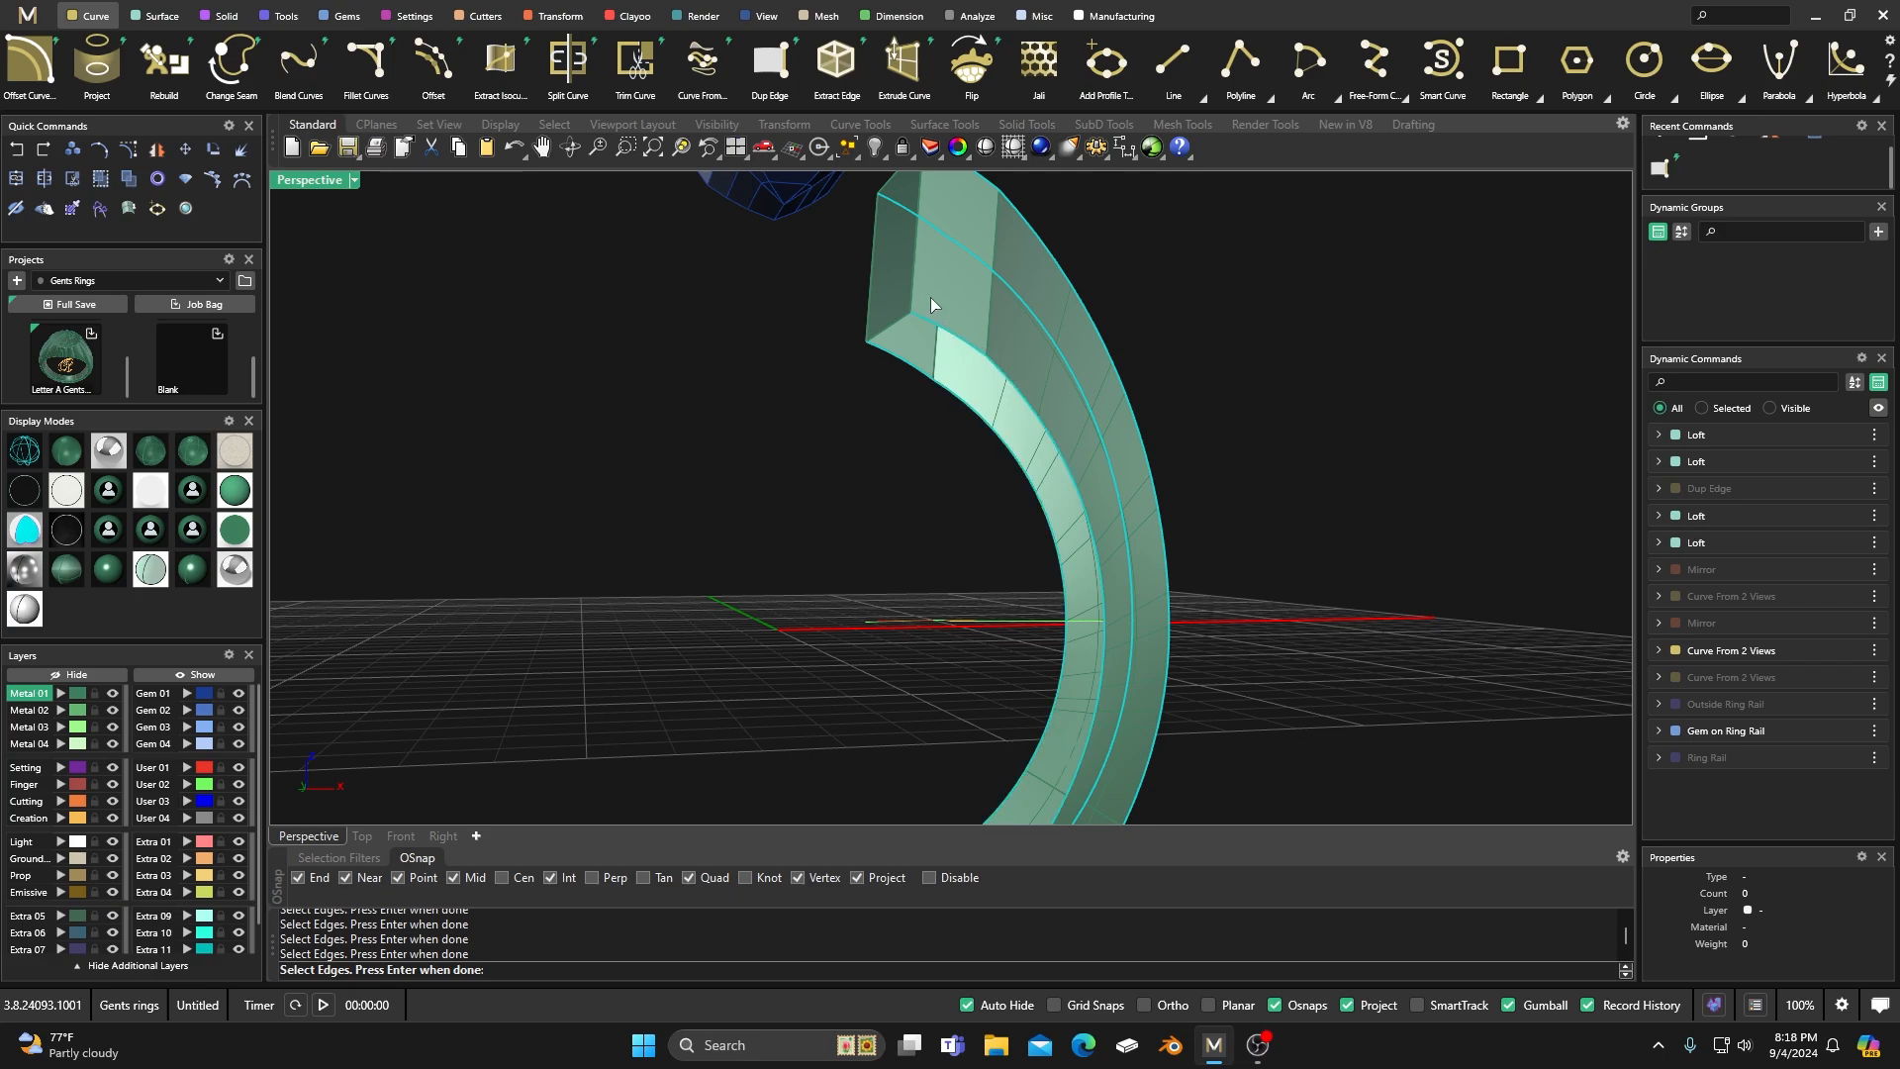
scroll(928, 293, down, 5)
scroll(919, 504, up, 6)
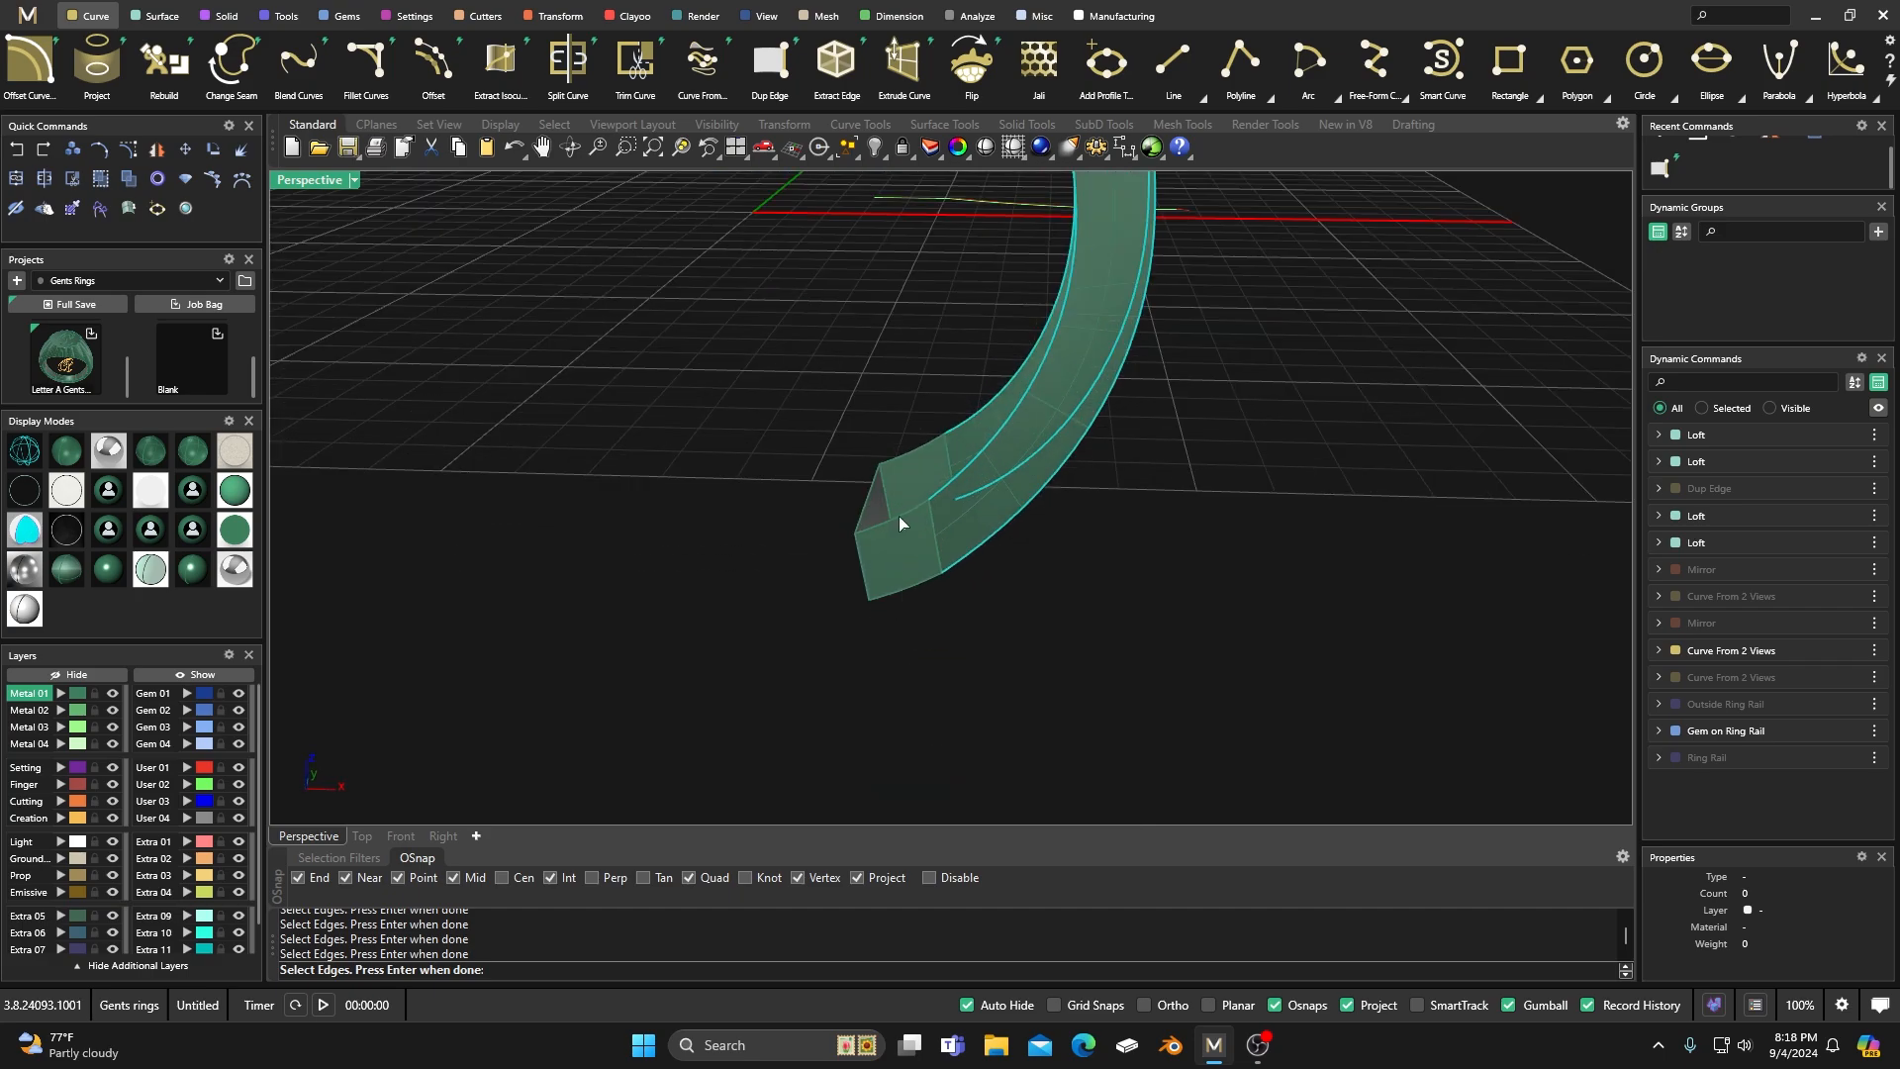
right_drag(896, 640, 880, 539)
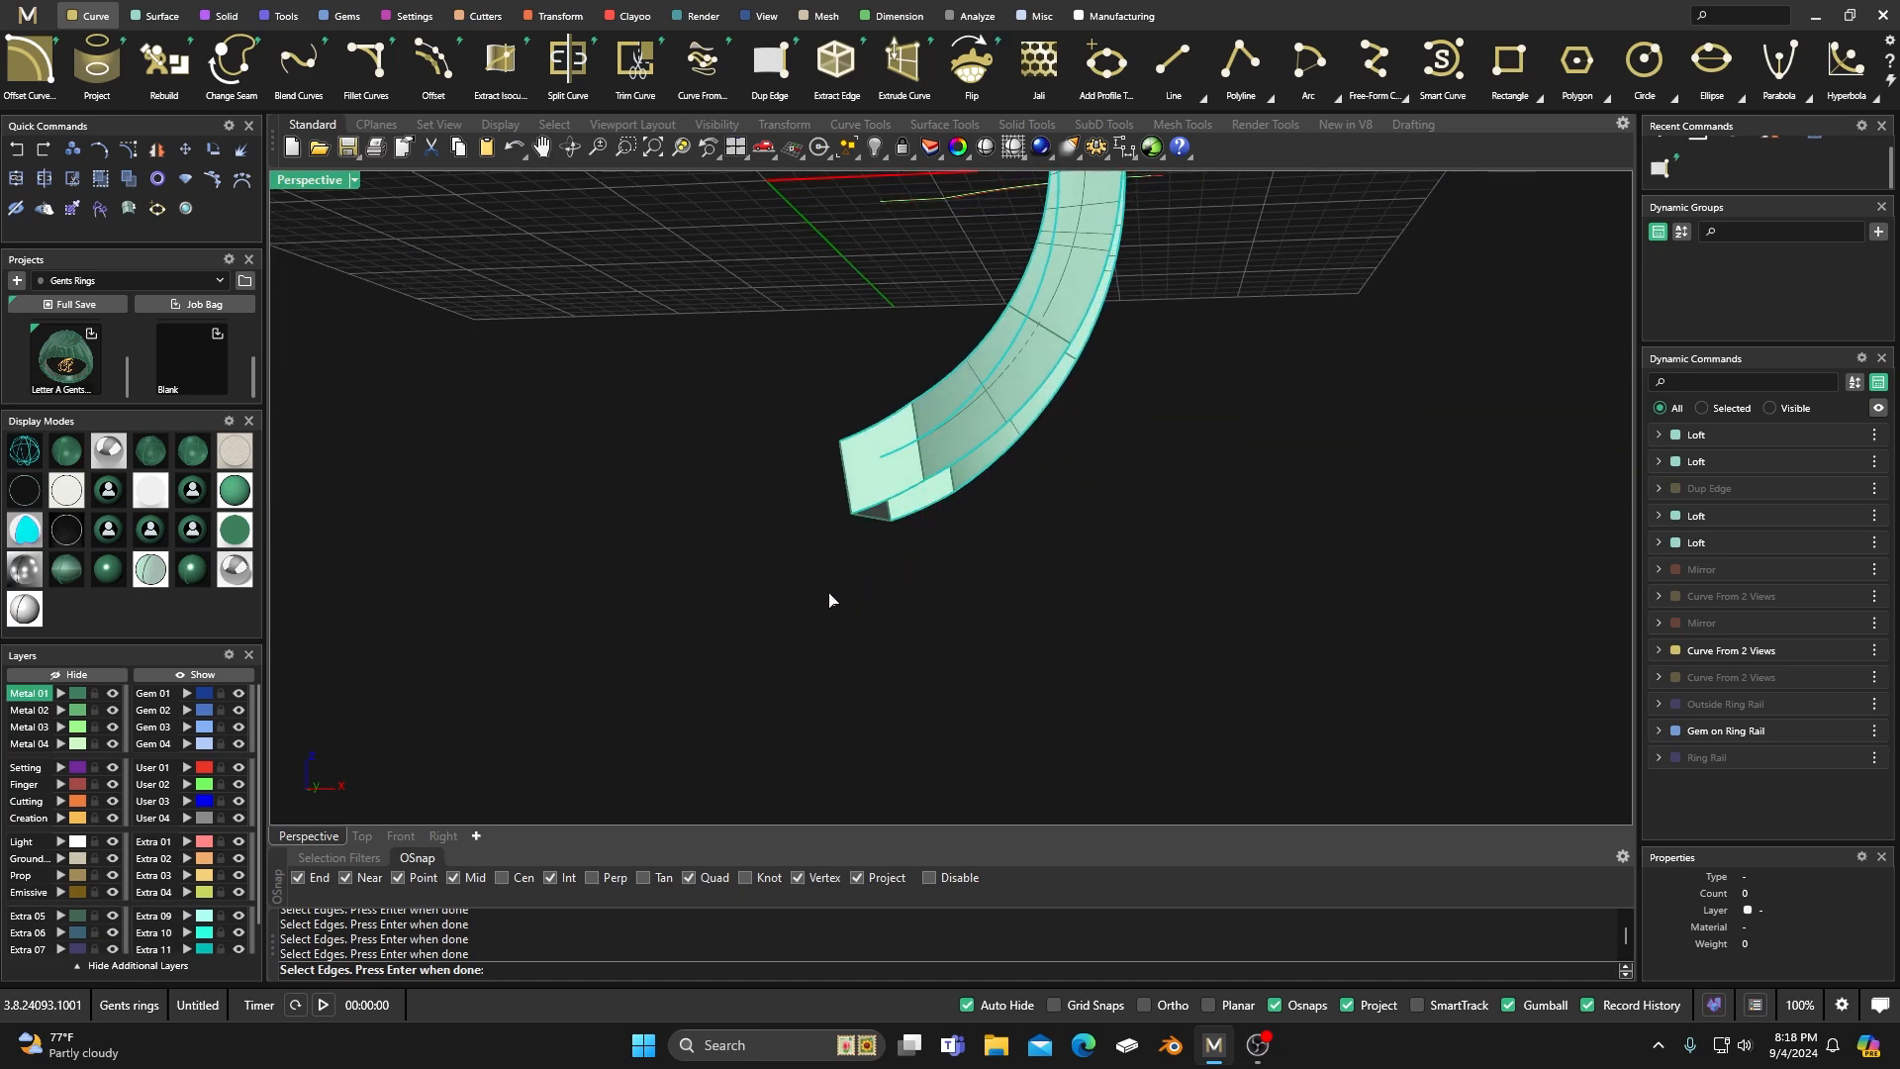
key(Return)
Make Metal 02 the active layer, hide the Metal 01 layer, and finish duplicating the long shank edges as curves.
right_drag(828, 593, 781, 542)
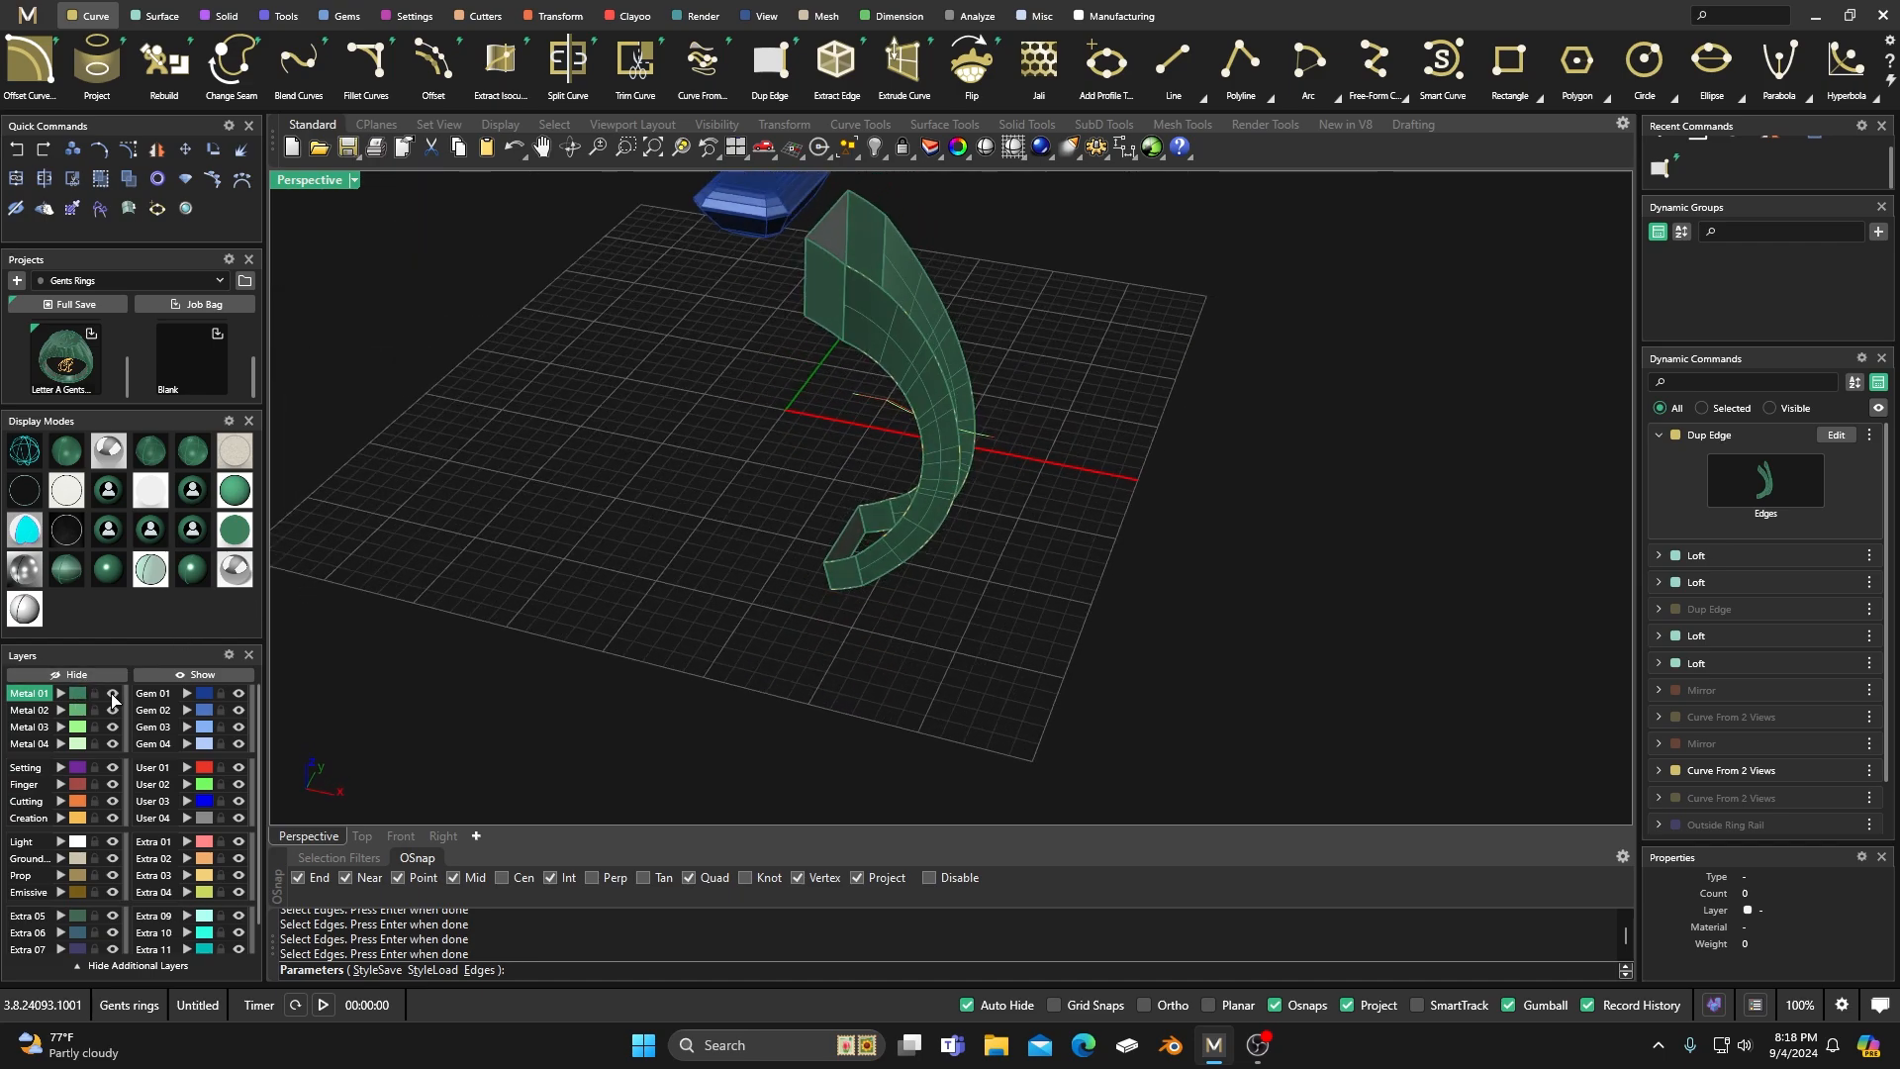
click(36, 711)
click(113, 693)
right_drag(590, 564, 677, 576)
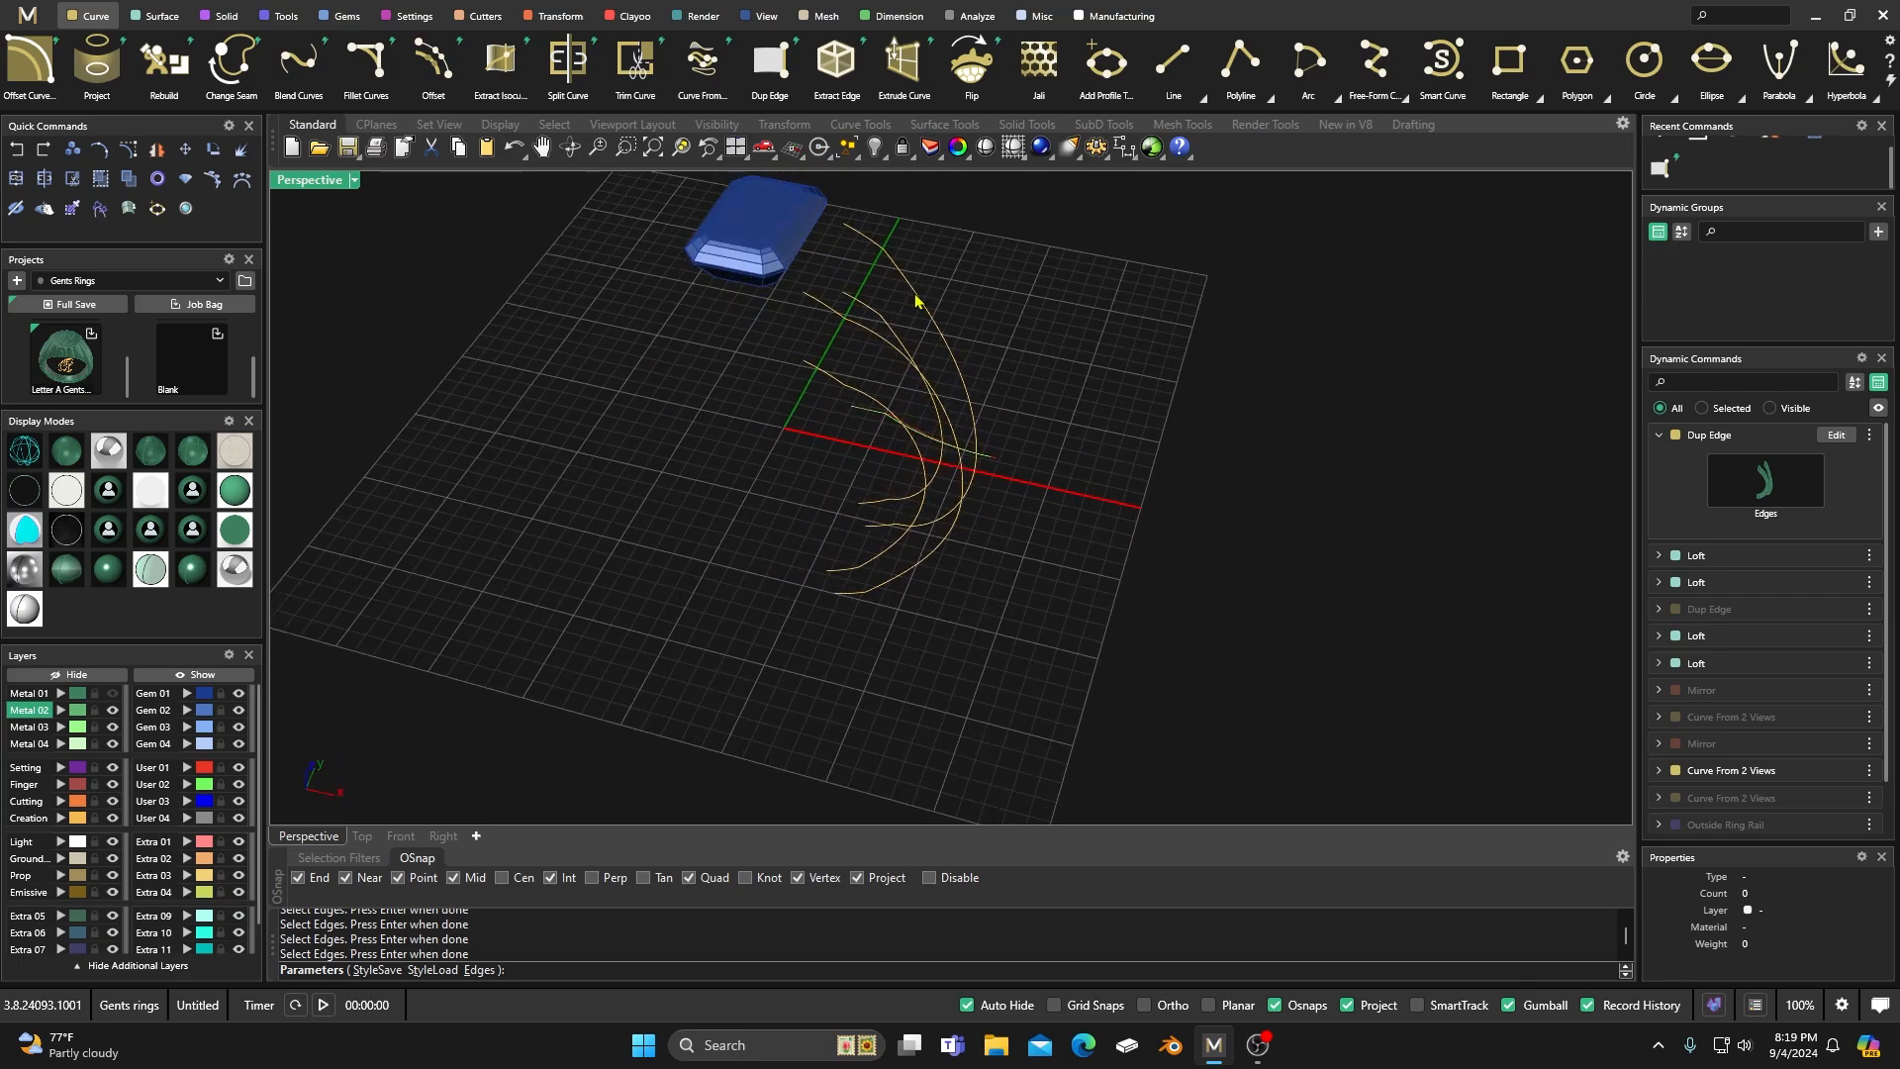
key(Return)
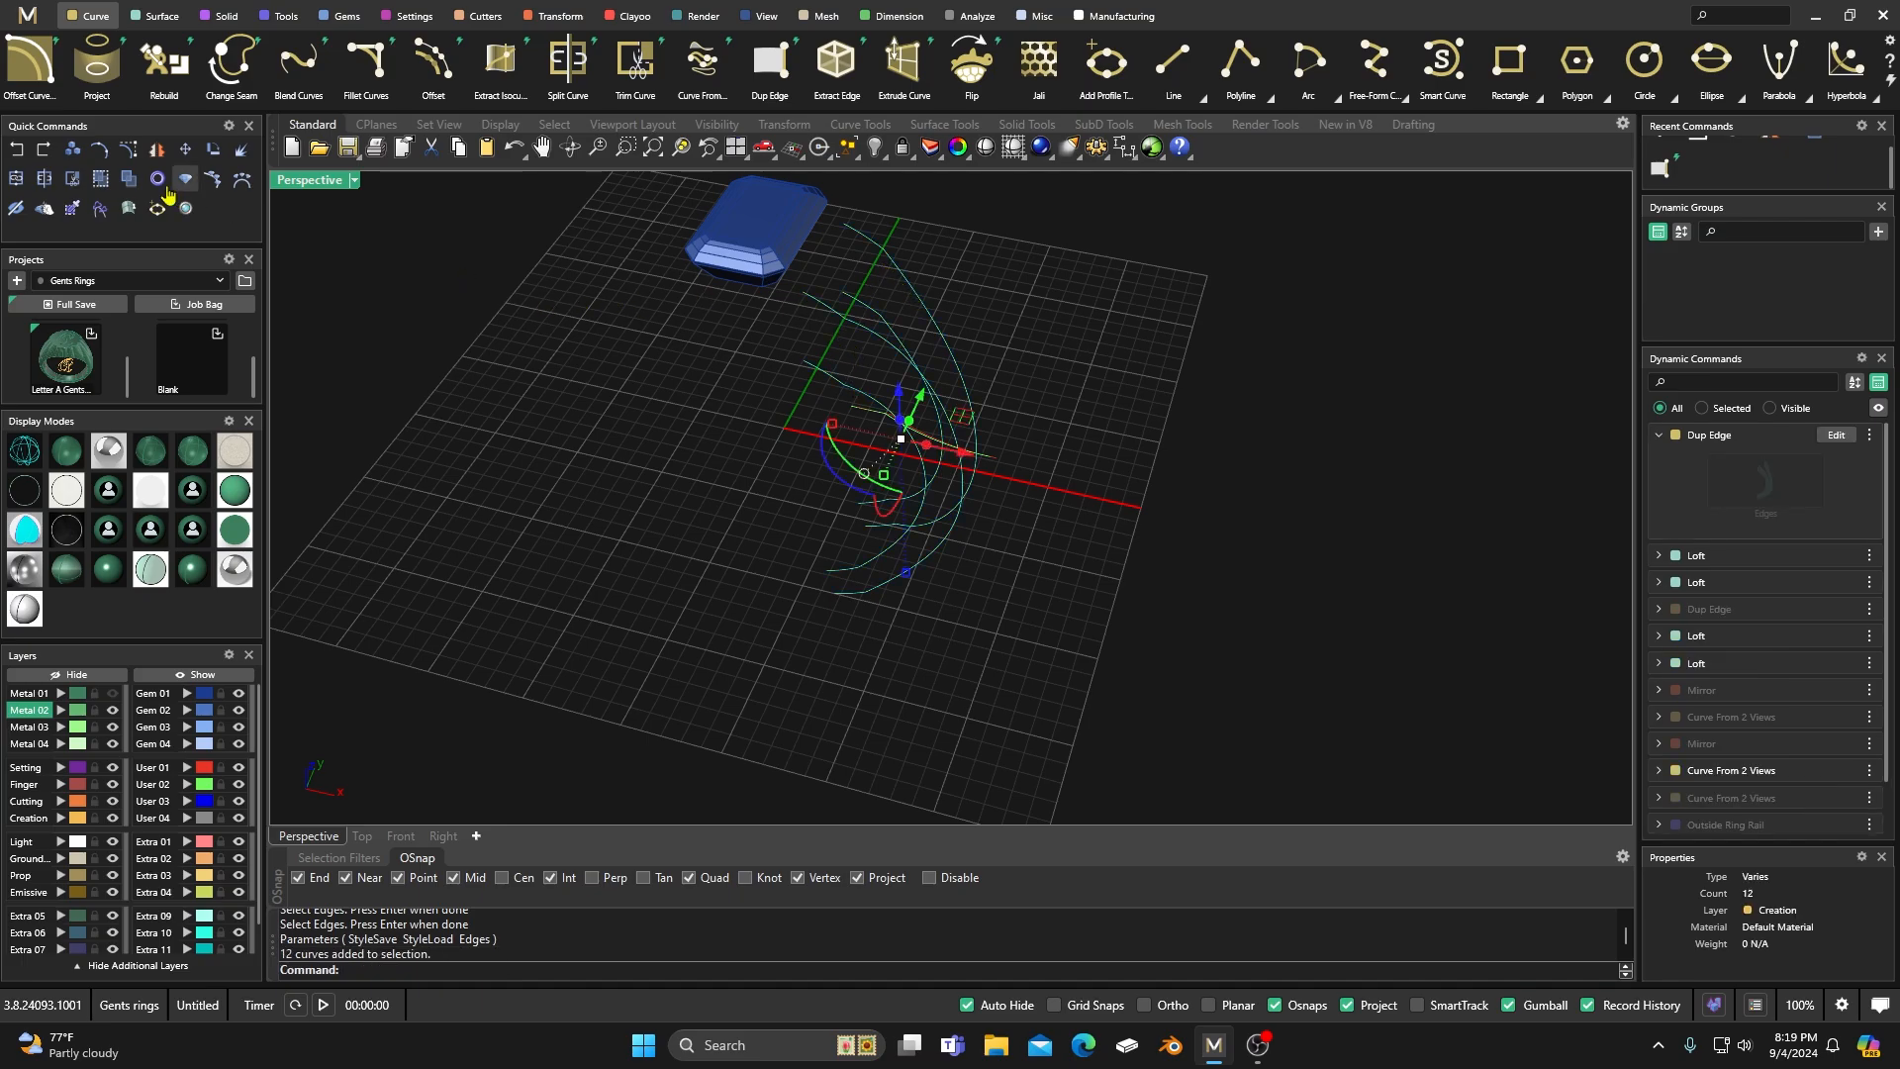
Ungroup the duplicated long edge curves and check that one can be selected on its own.
click(130, 180)
click(582, 347)
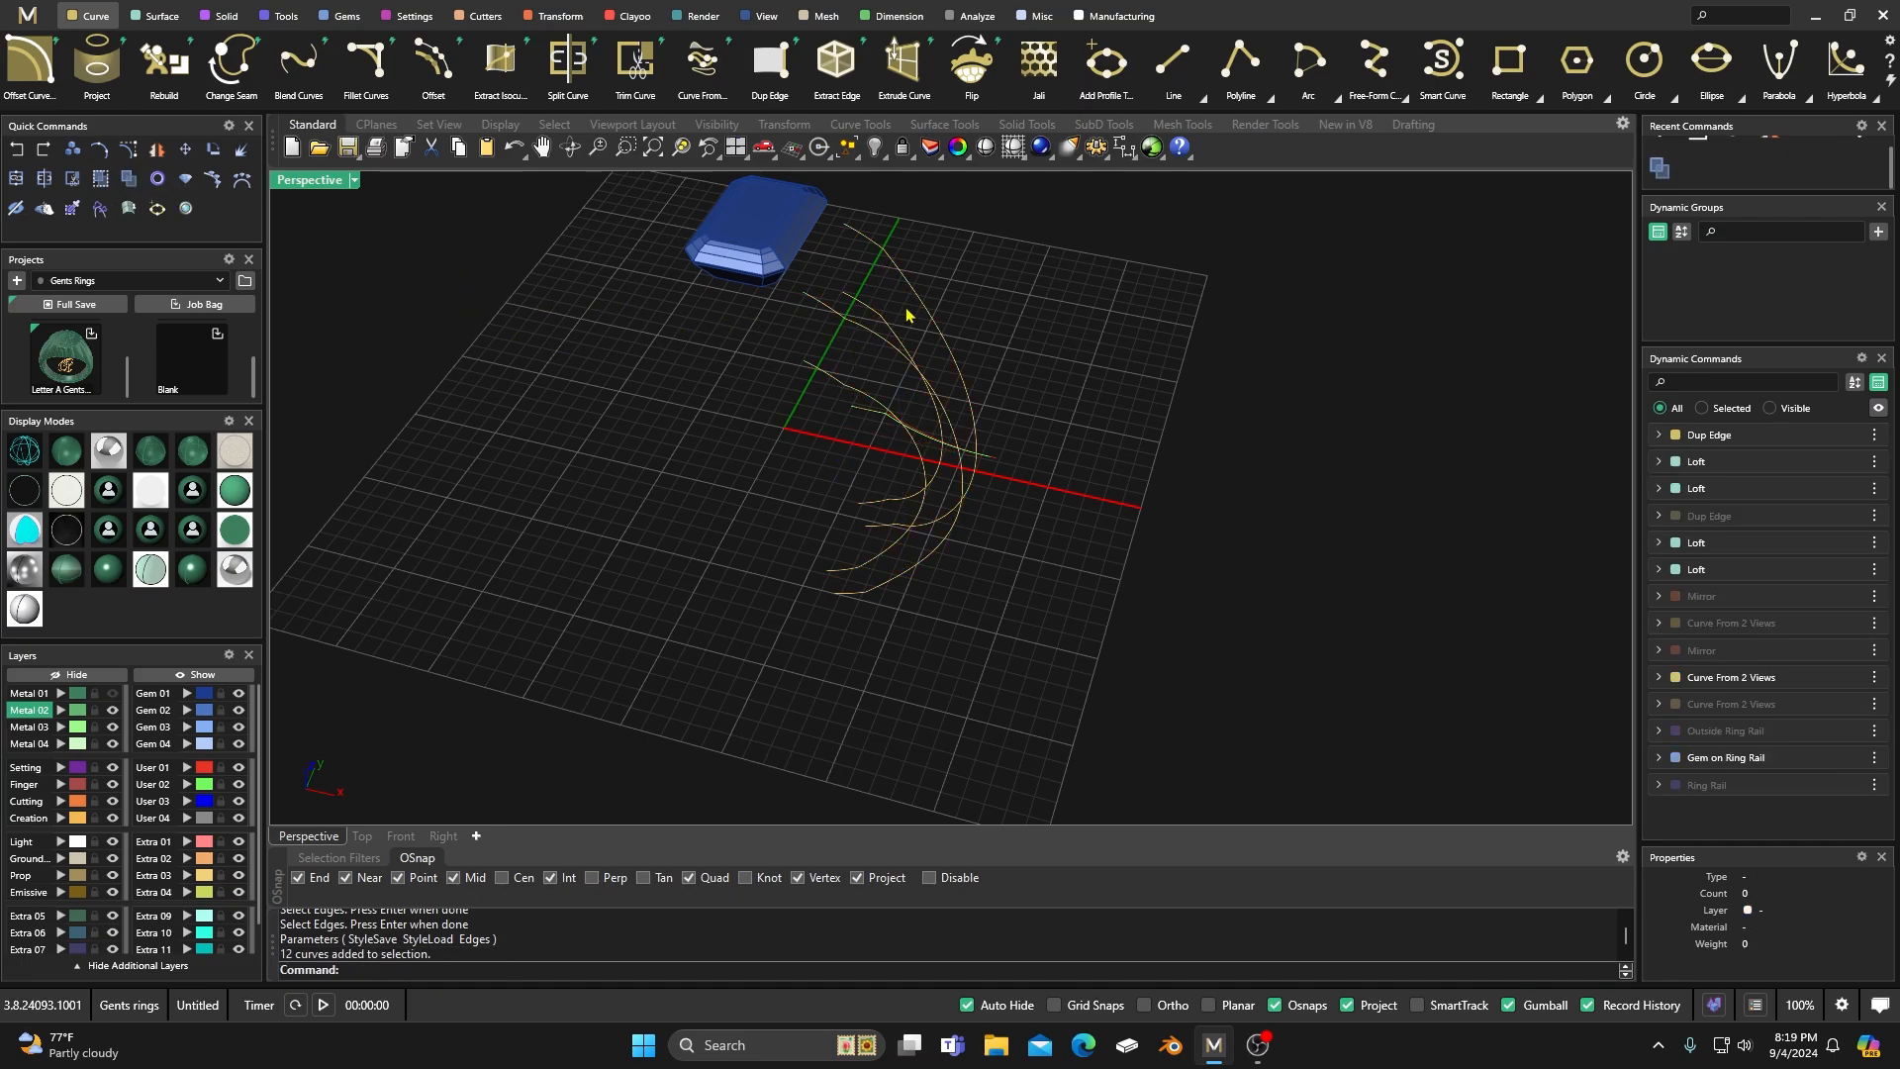
click(873, 309)
click(918, 251)
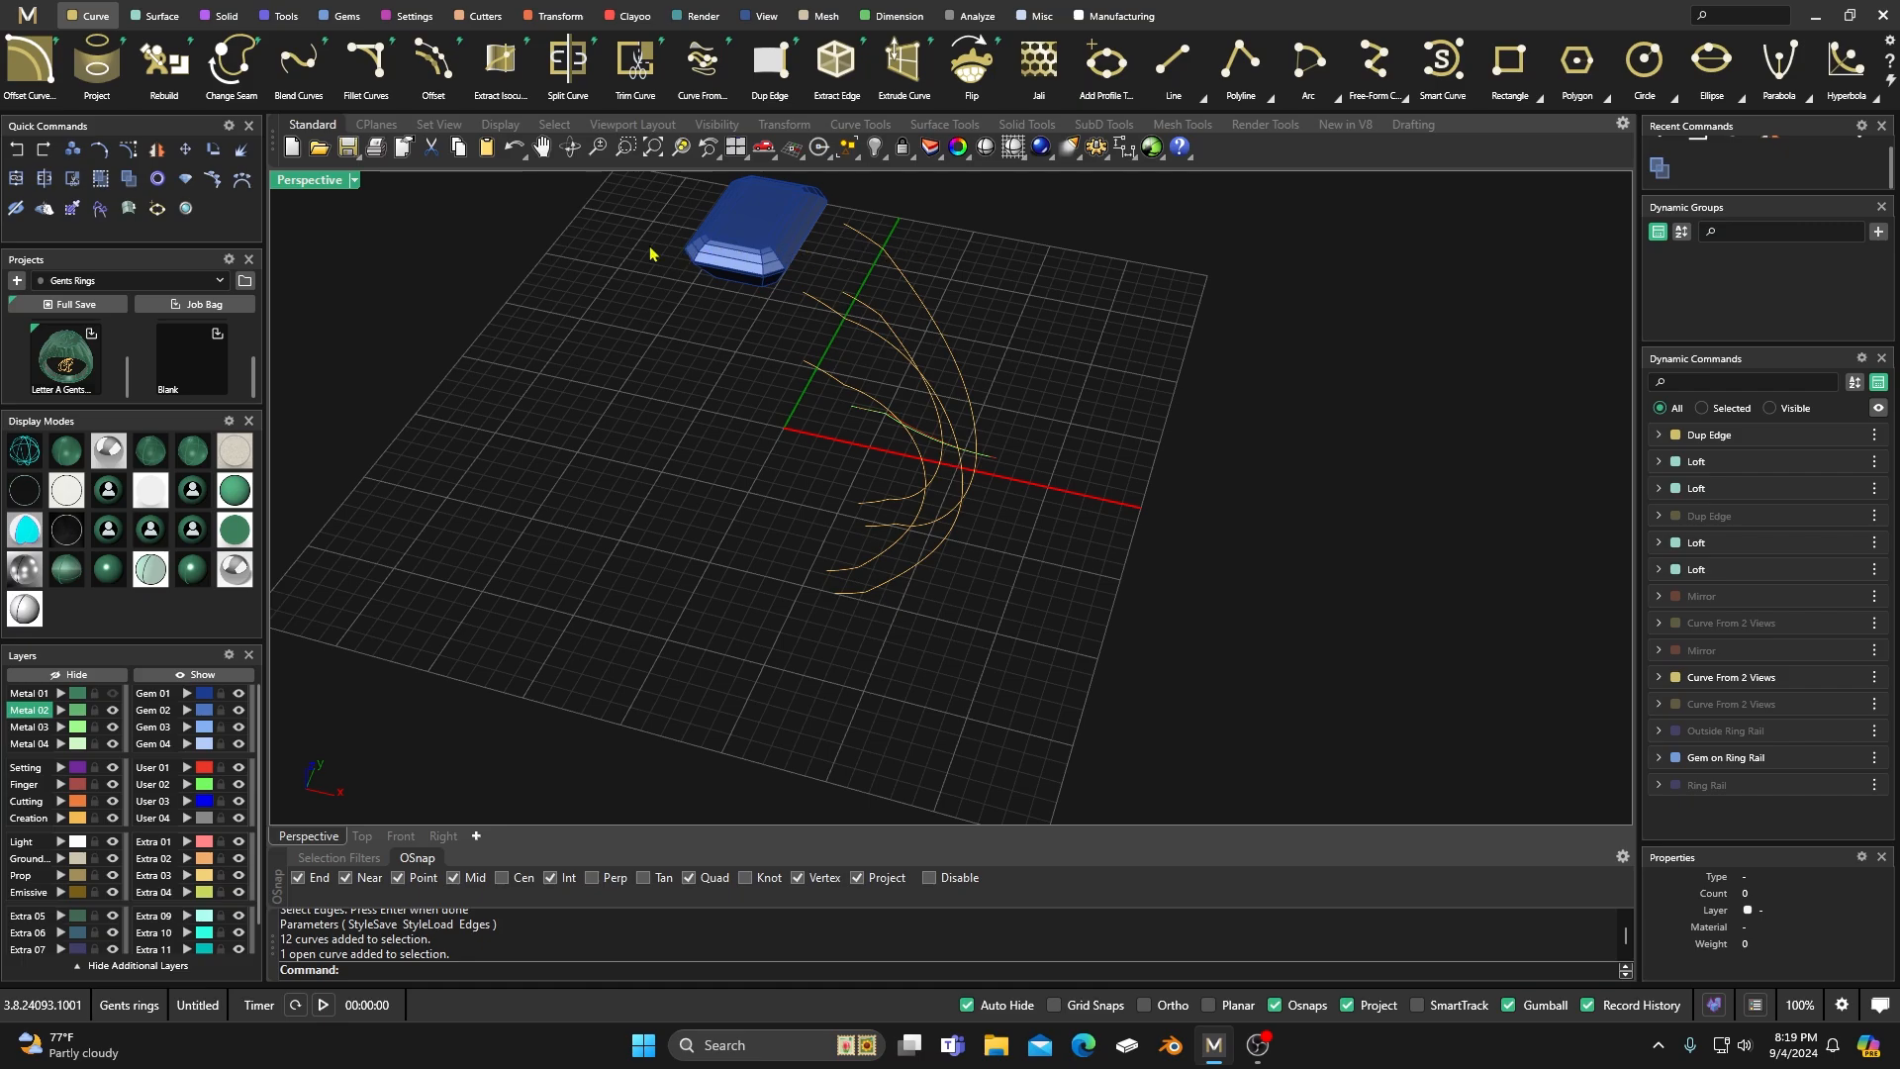
right_drag(509, 270, 564, 297)
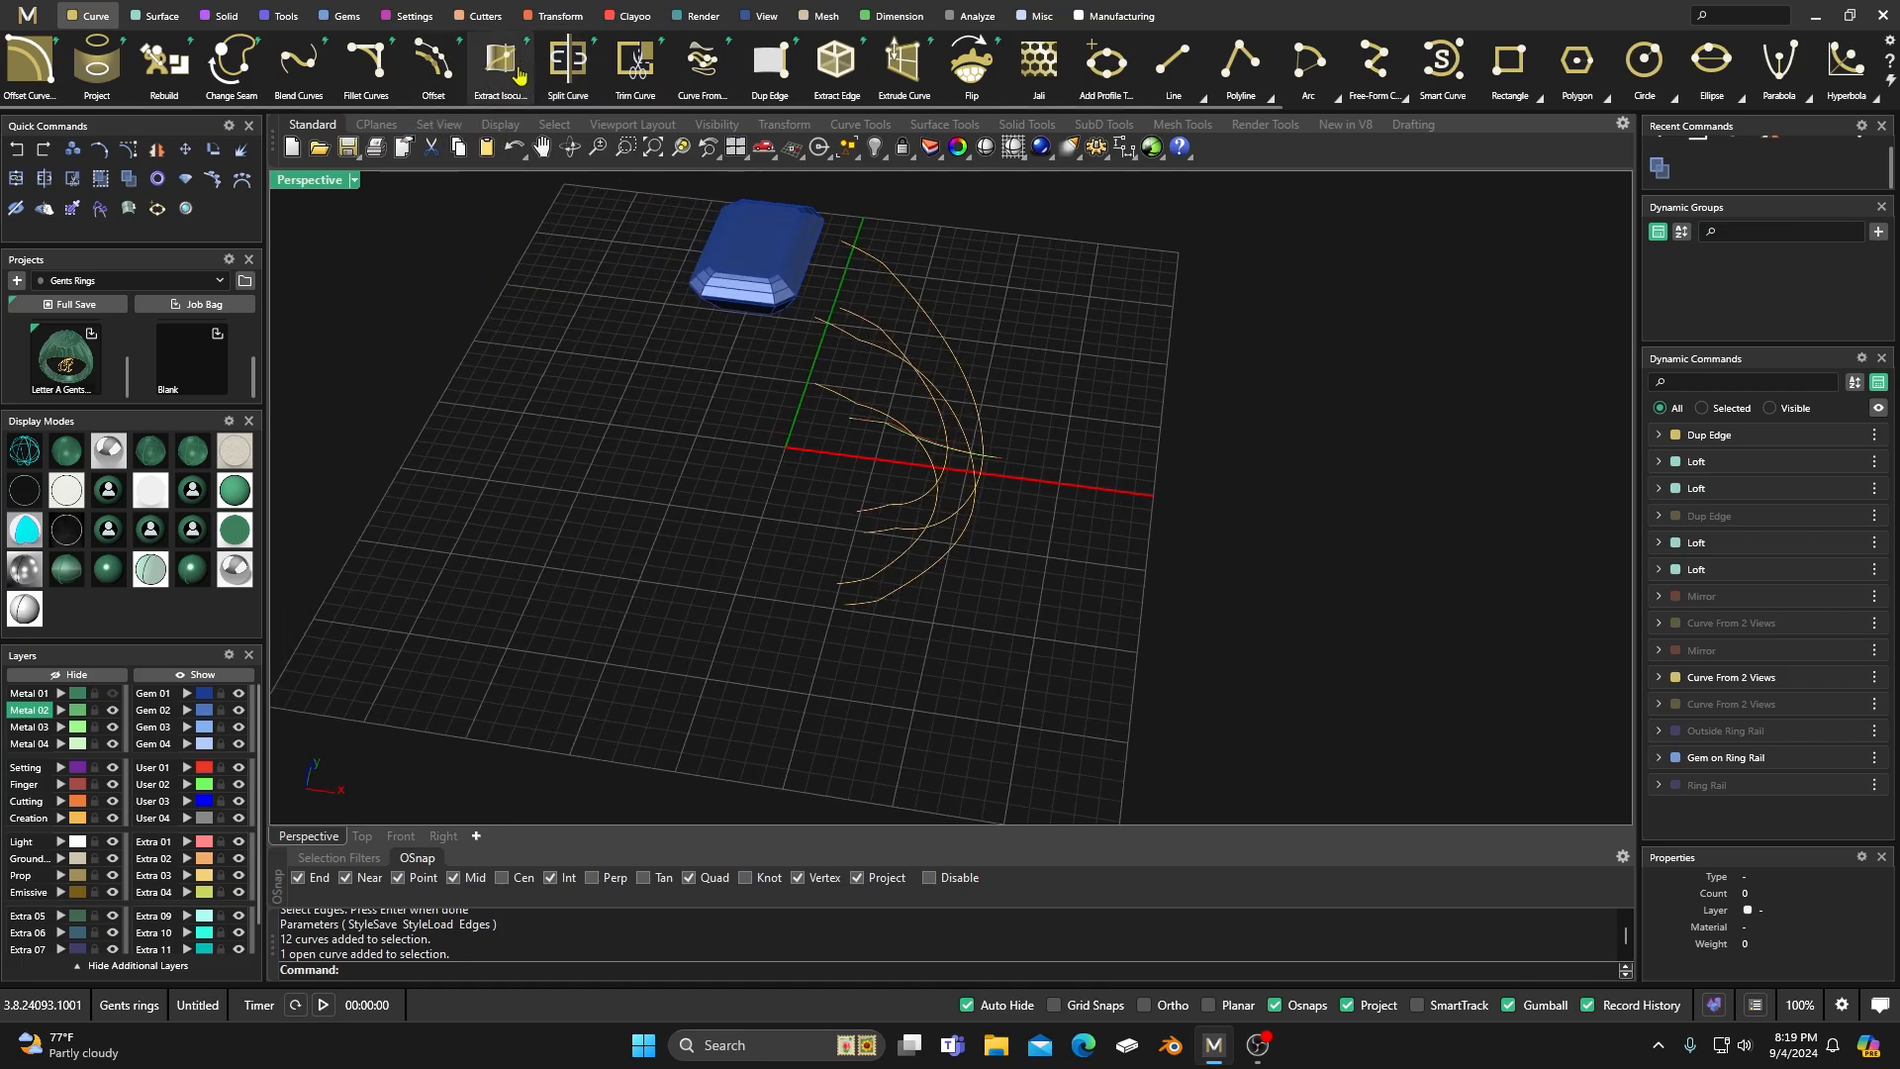
Join the duplicated edge segments at the upper and lower ends of the shank into continuous long curves.
click(284, 20)
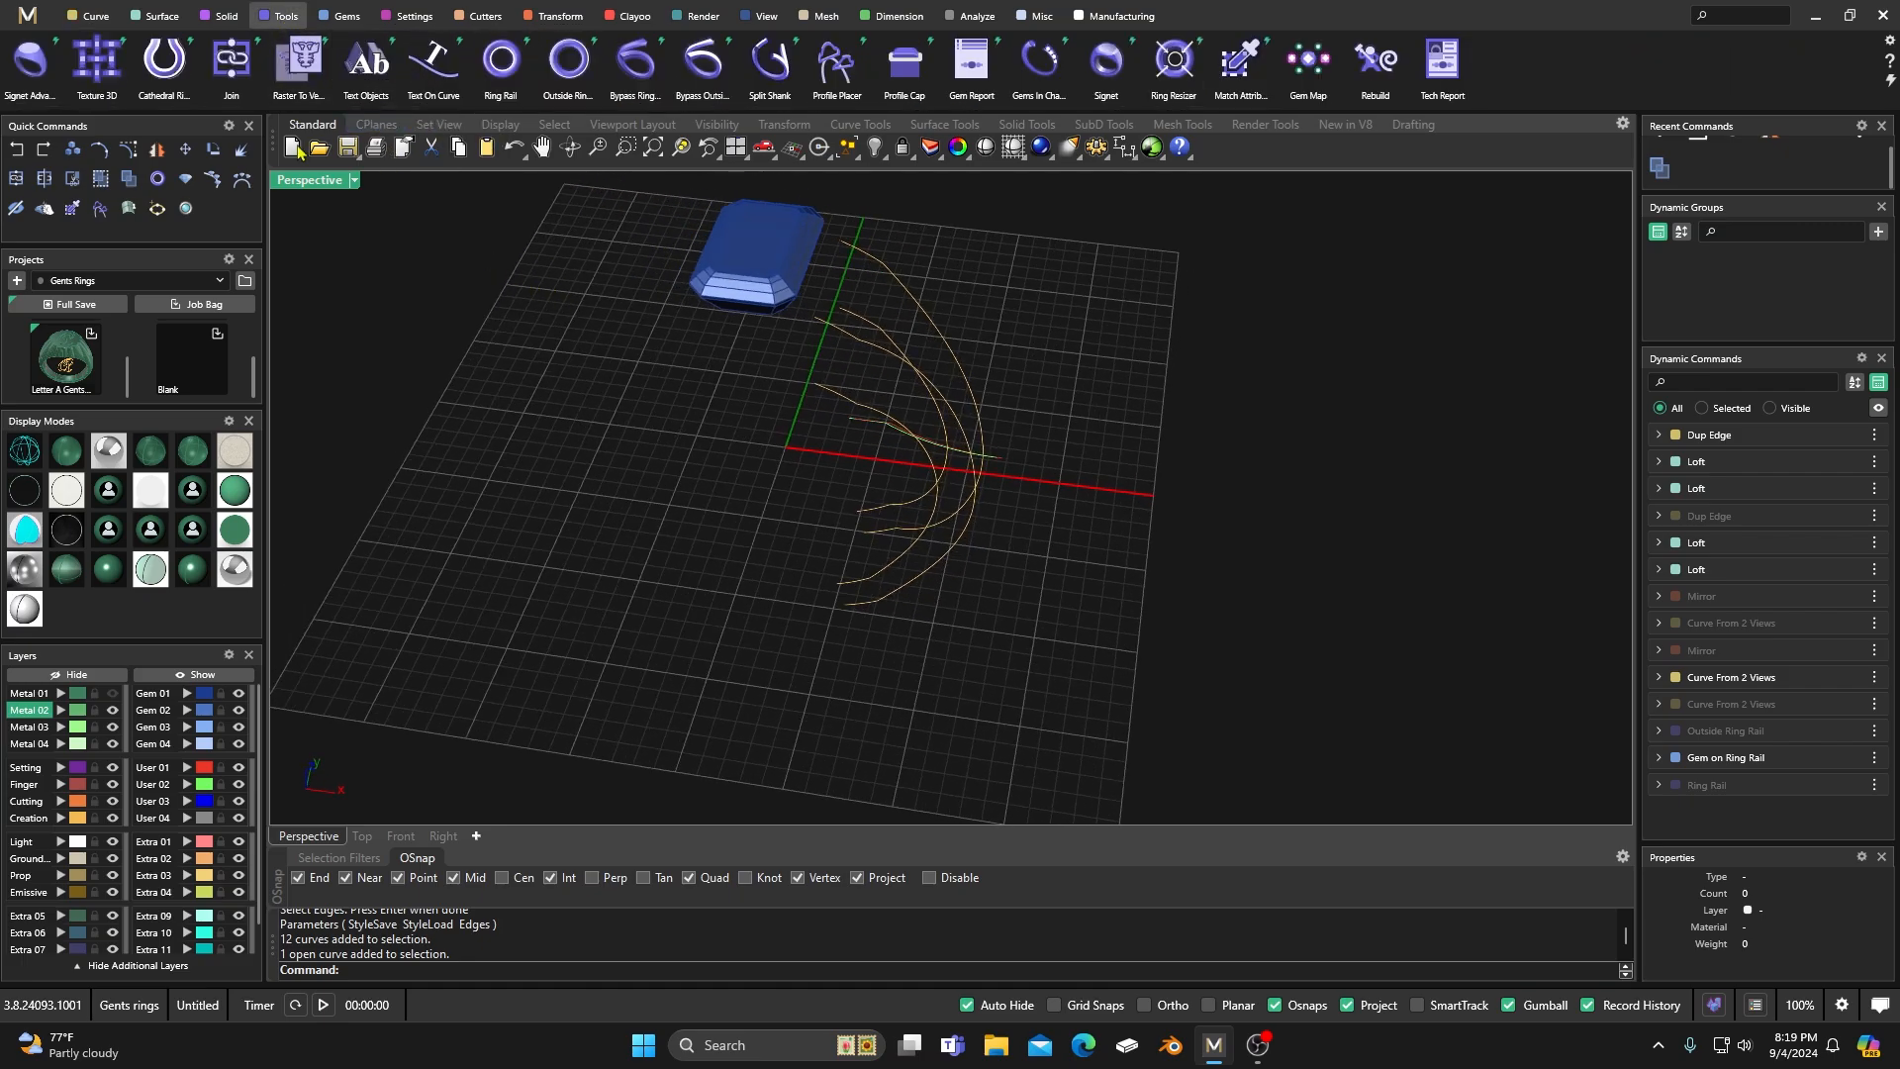
click(235, 61)
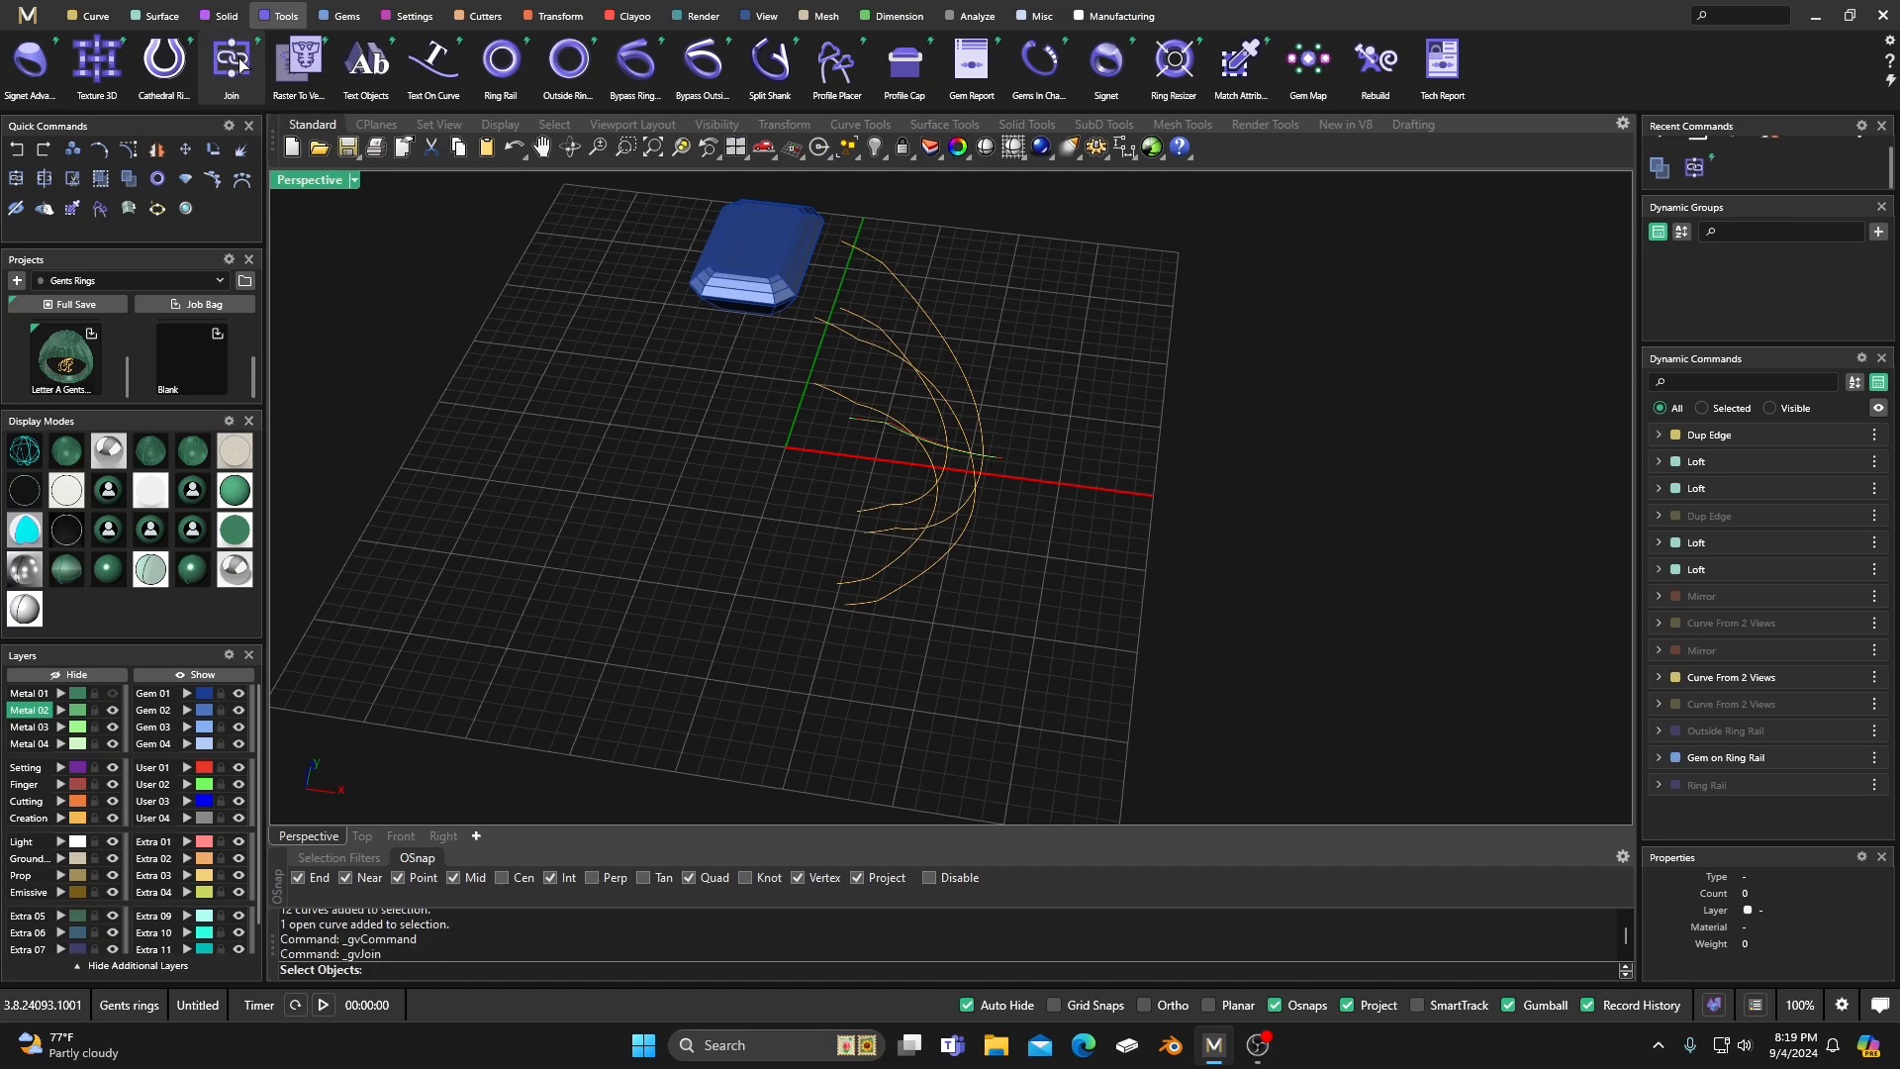
right_drag(933, 295, 942, 221)
drag(936, 204, 844, 378)
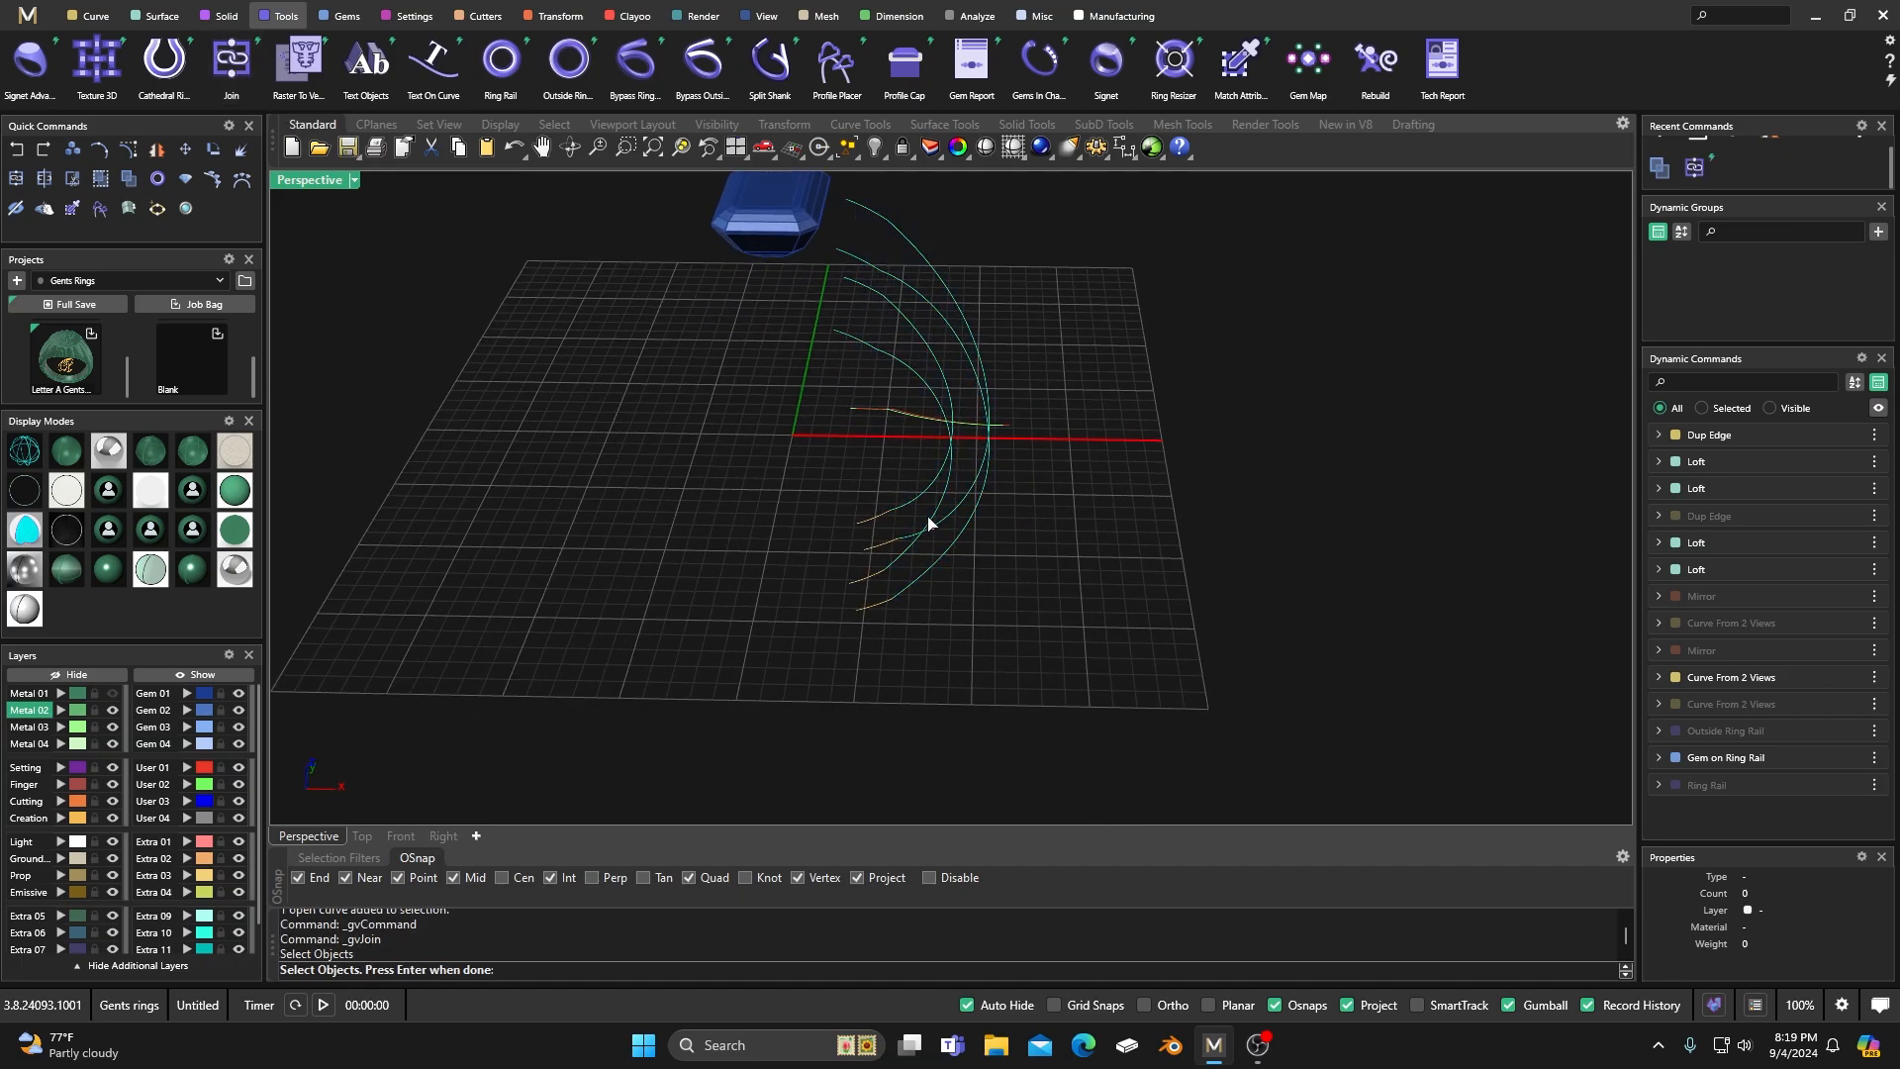
drag(908, 640, 813, 506)
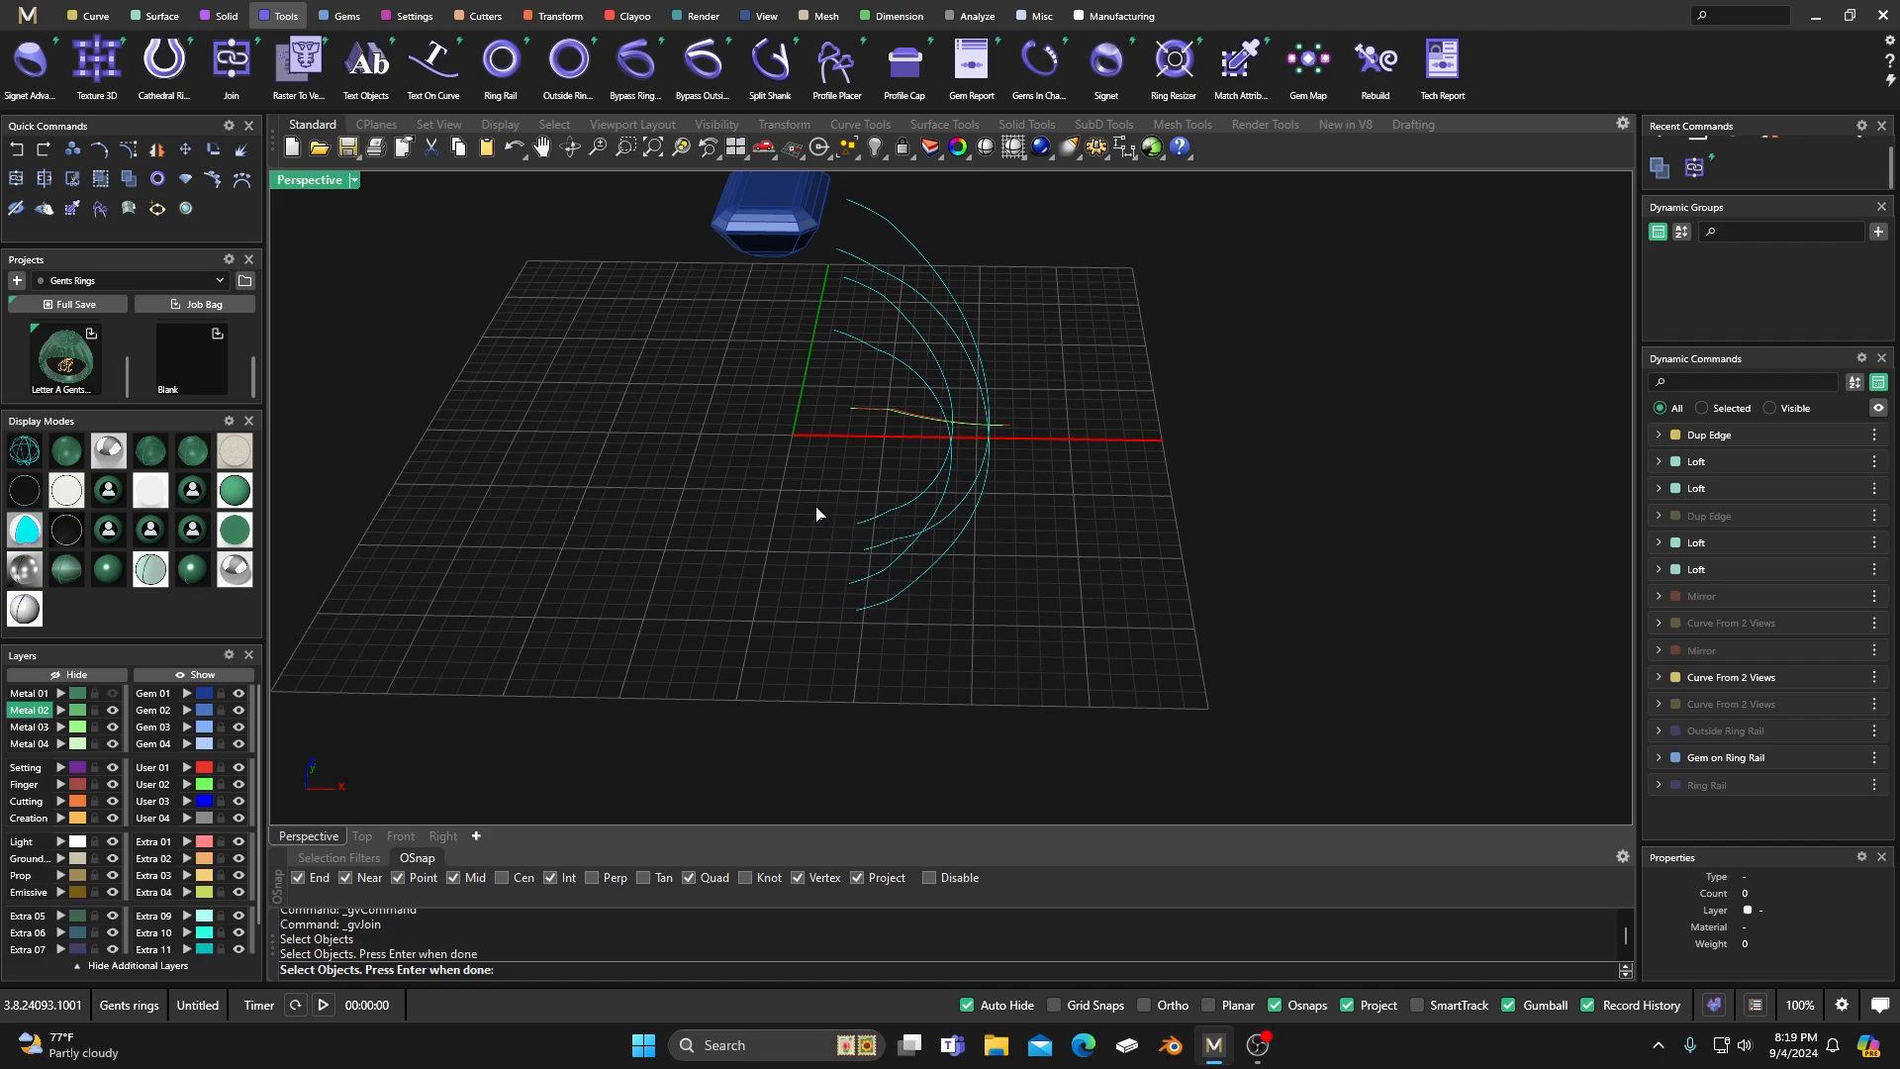
key(Return)
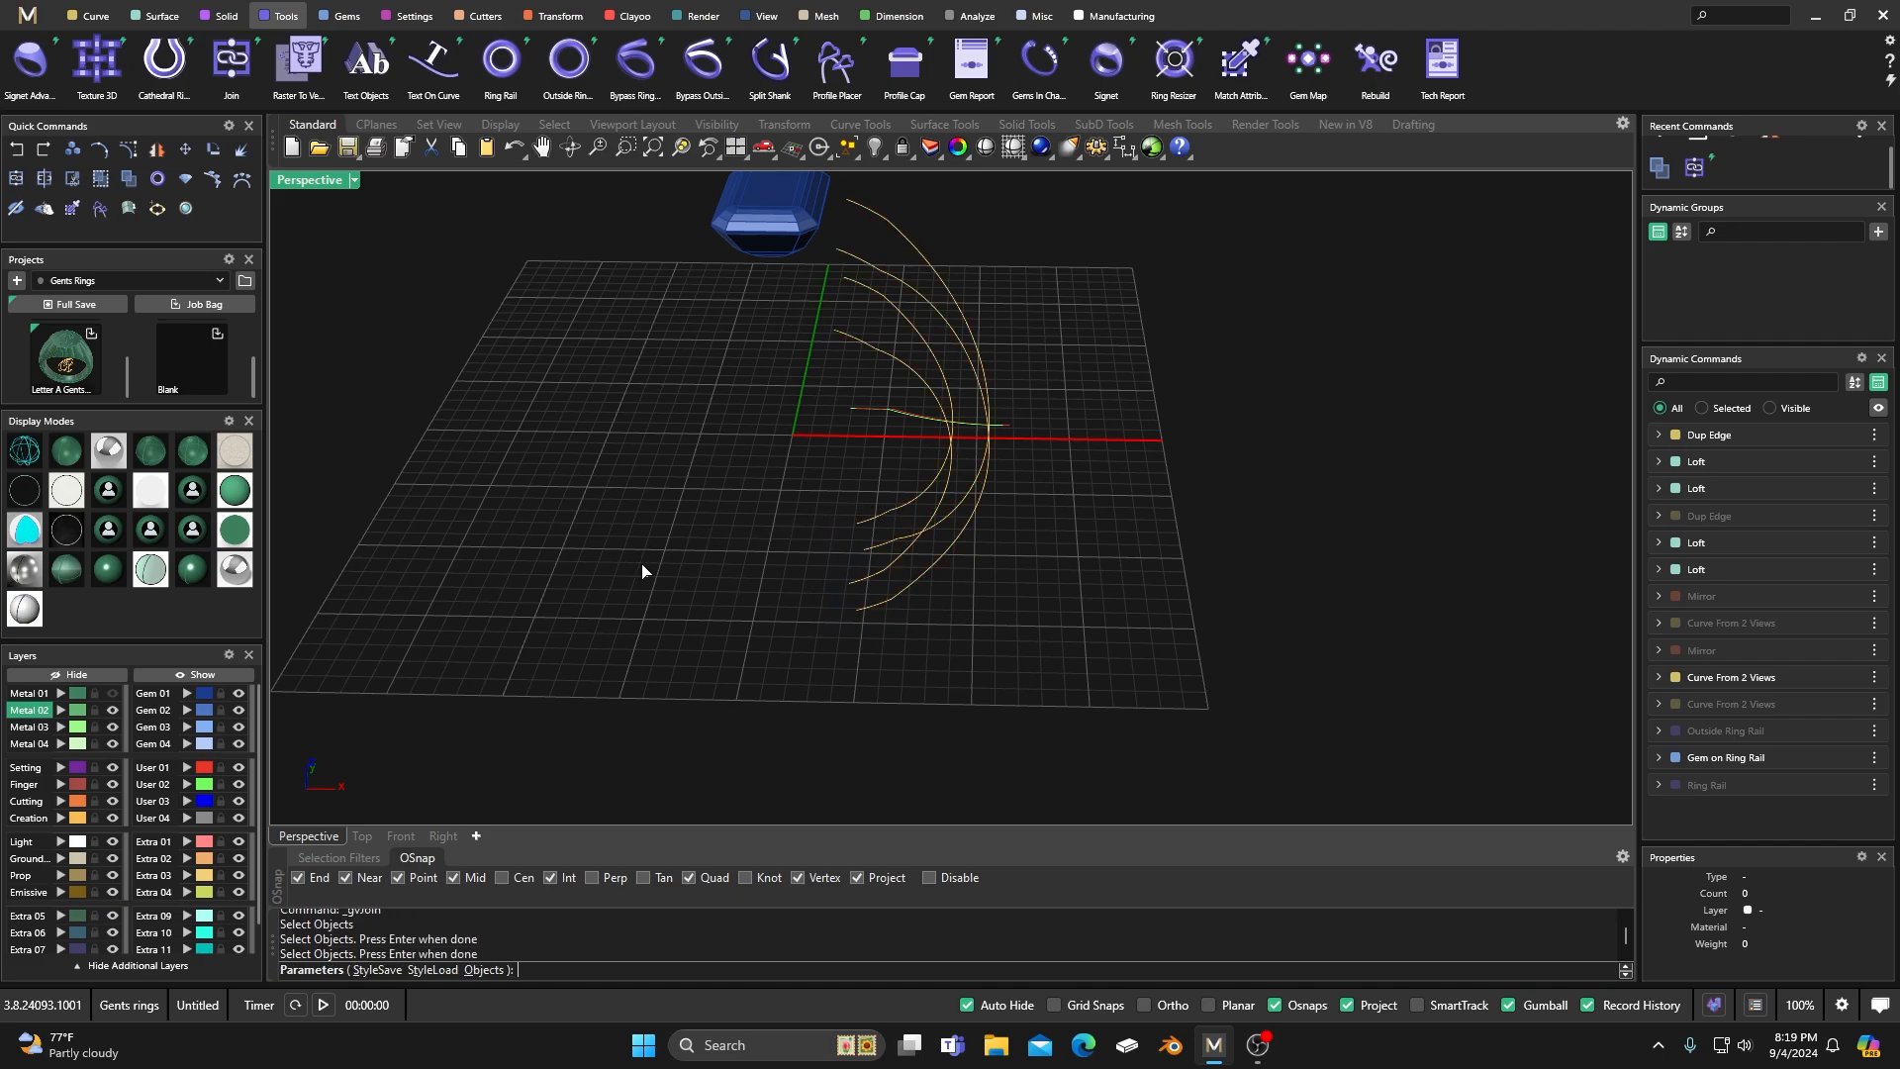
key(Return)
Check that each joined long edge curve of the shank can be selected as one continuous curve.
click(904, 366)
click(795, 387)
click(895, 358)
click(871, 321)
click(895, 306)
click(958, 228)
click(915, 248)
click(971, 233)
click(899, 286)
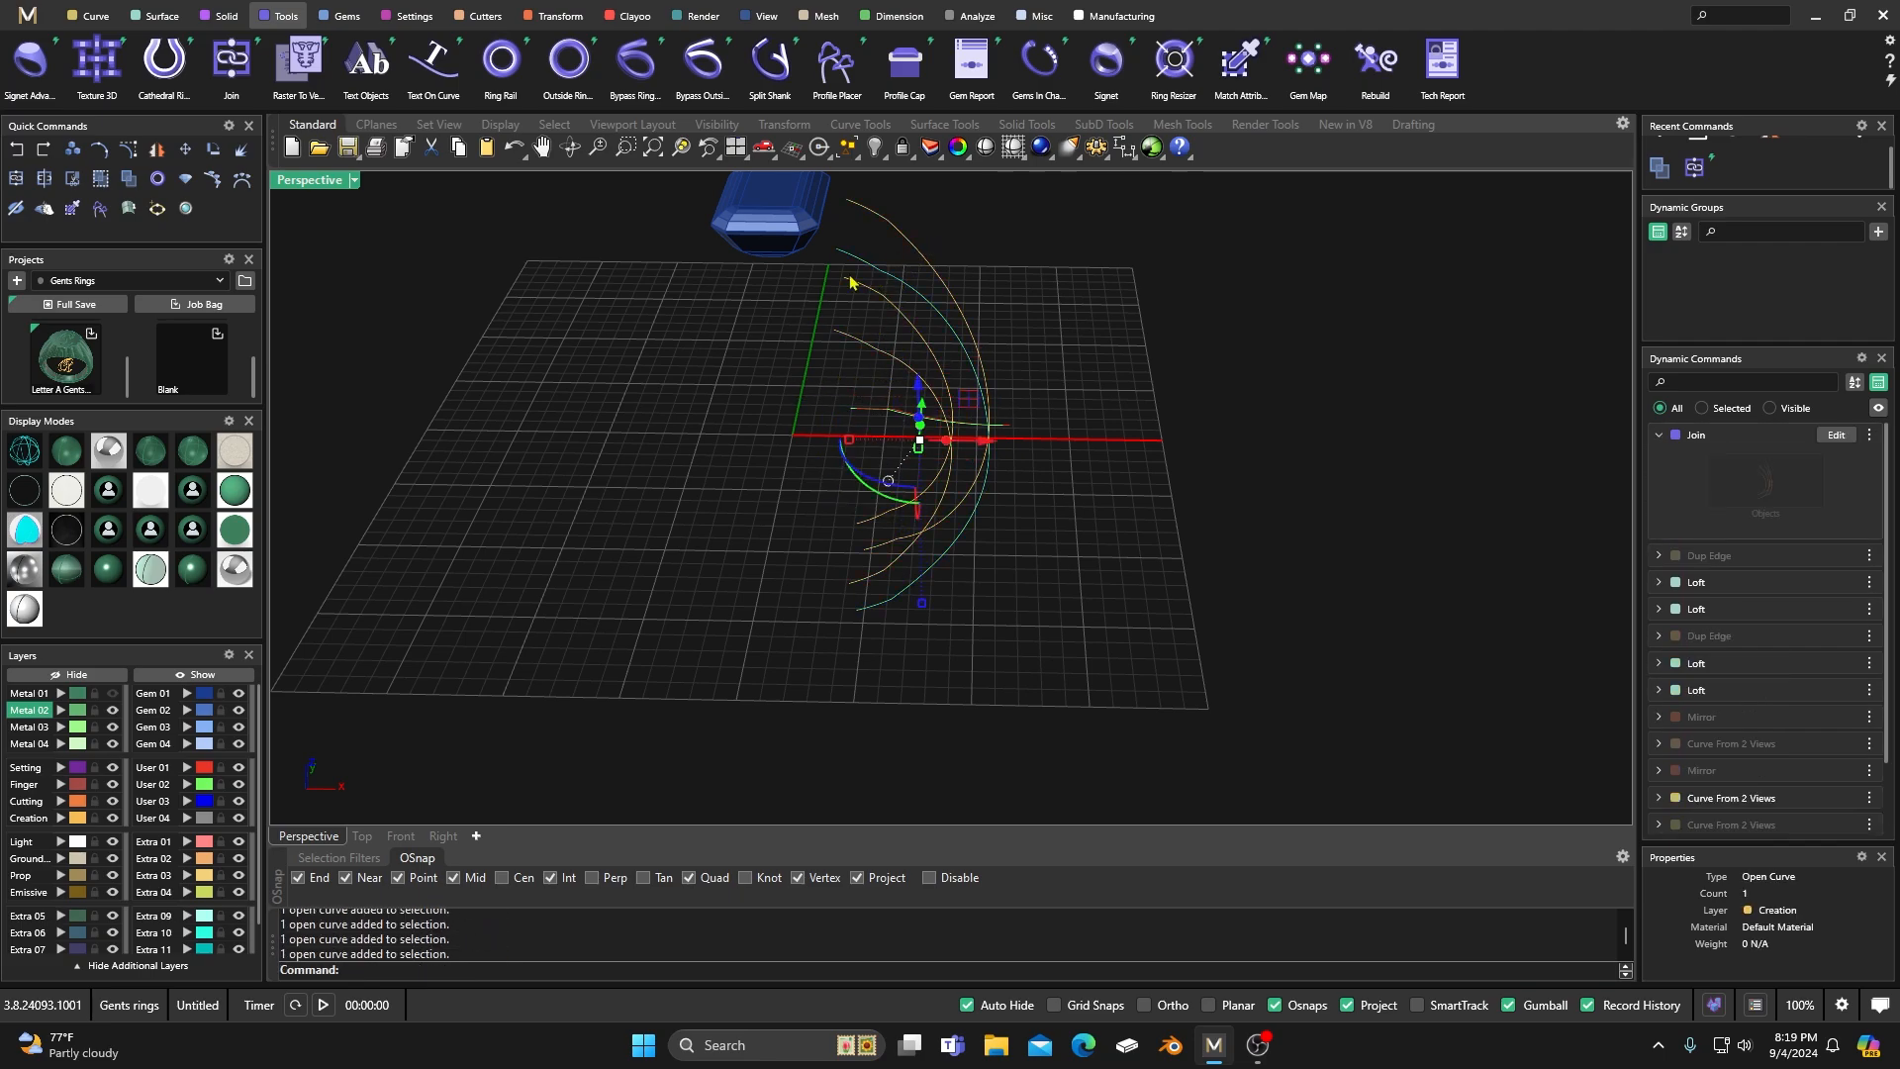
click(770, 391)
right_drag(768, 407, 661, 445)
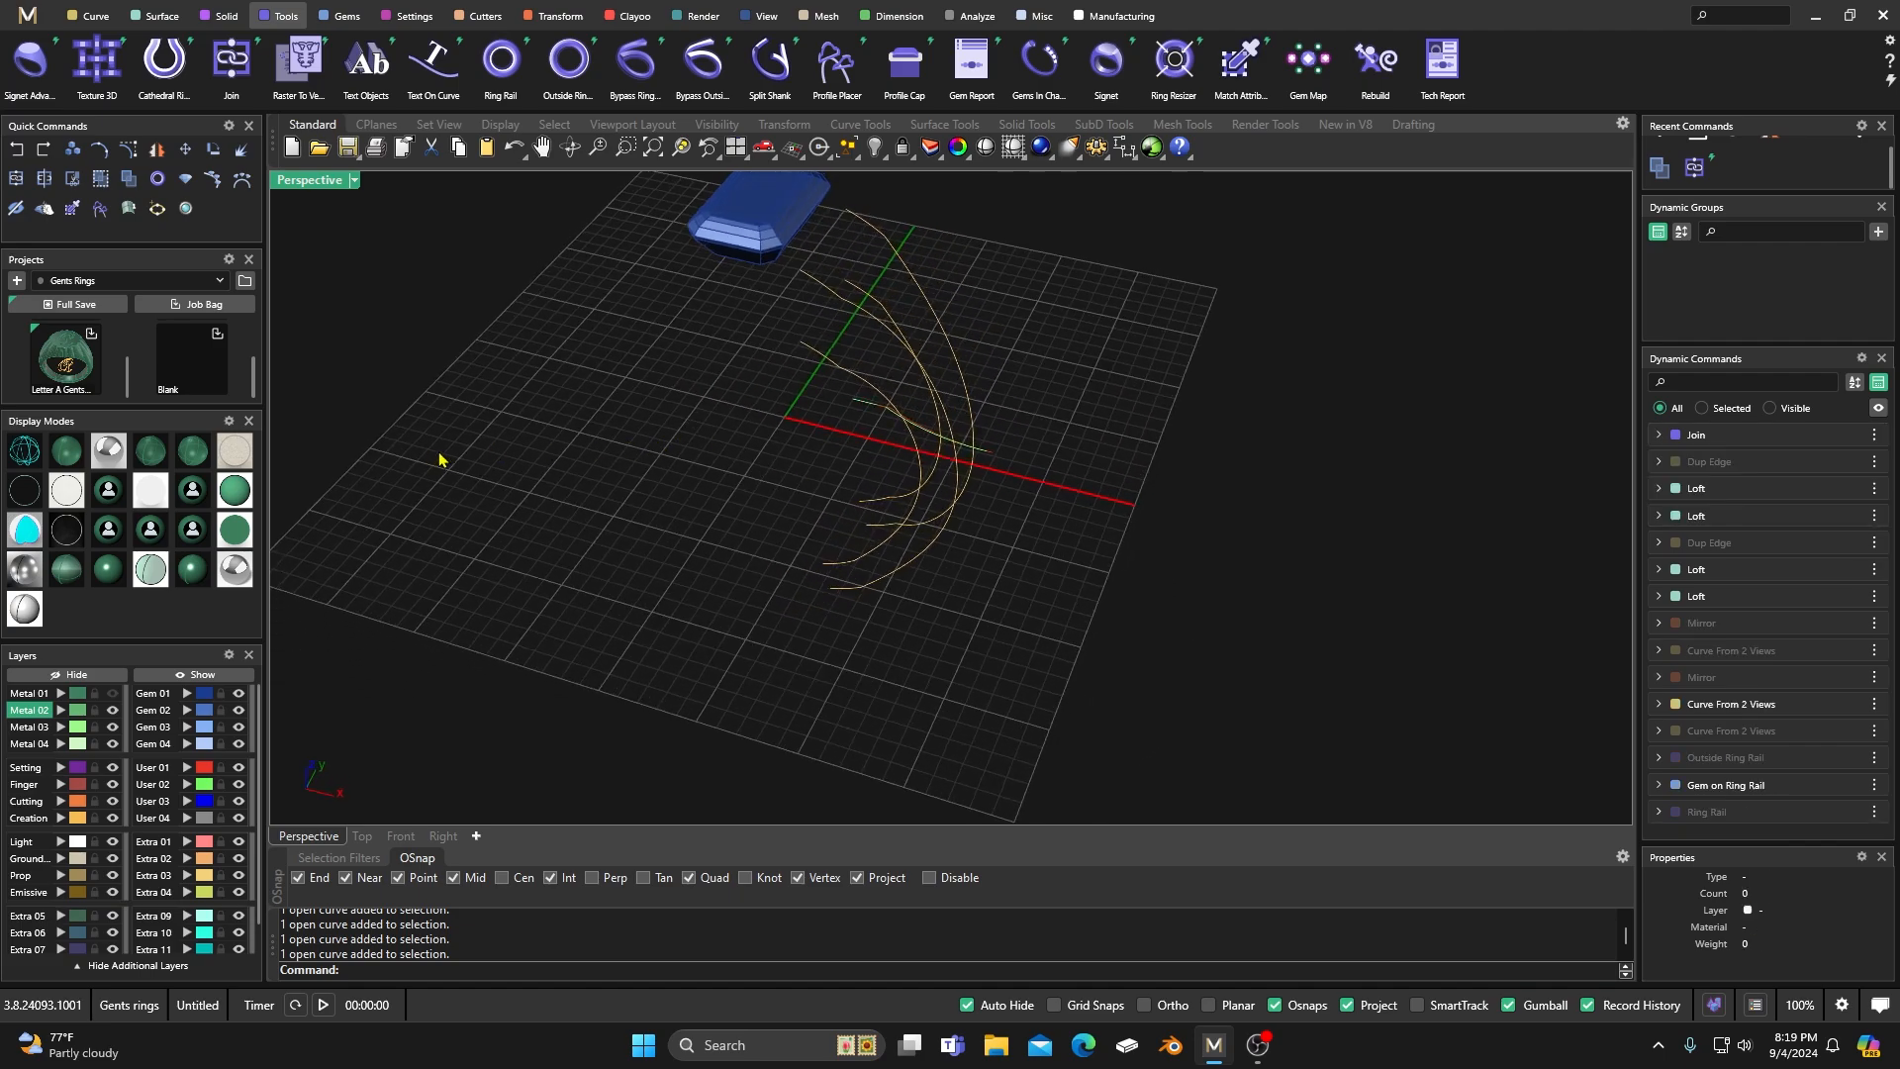
Loft a Normal-type surface between the two outer long edge curves of the shank.
click(162, 15)
click(30, 62)
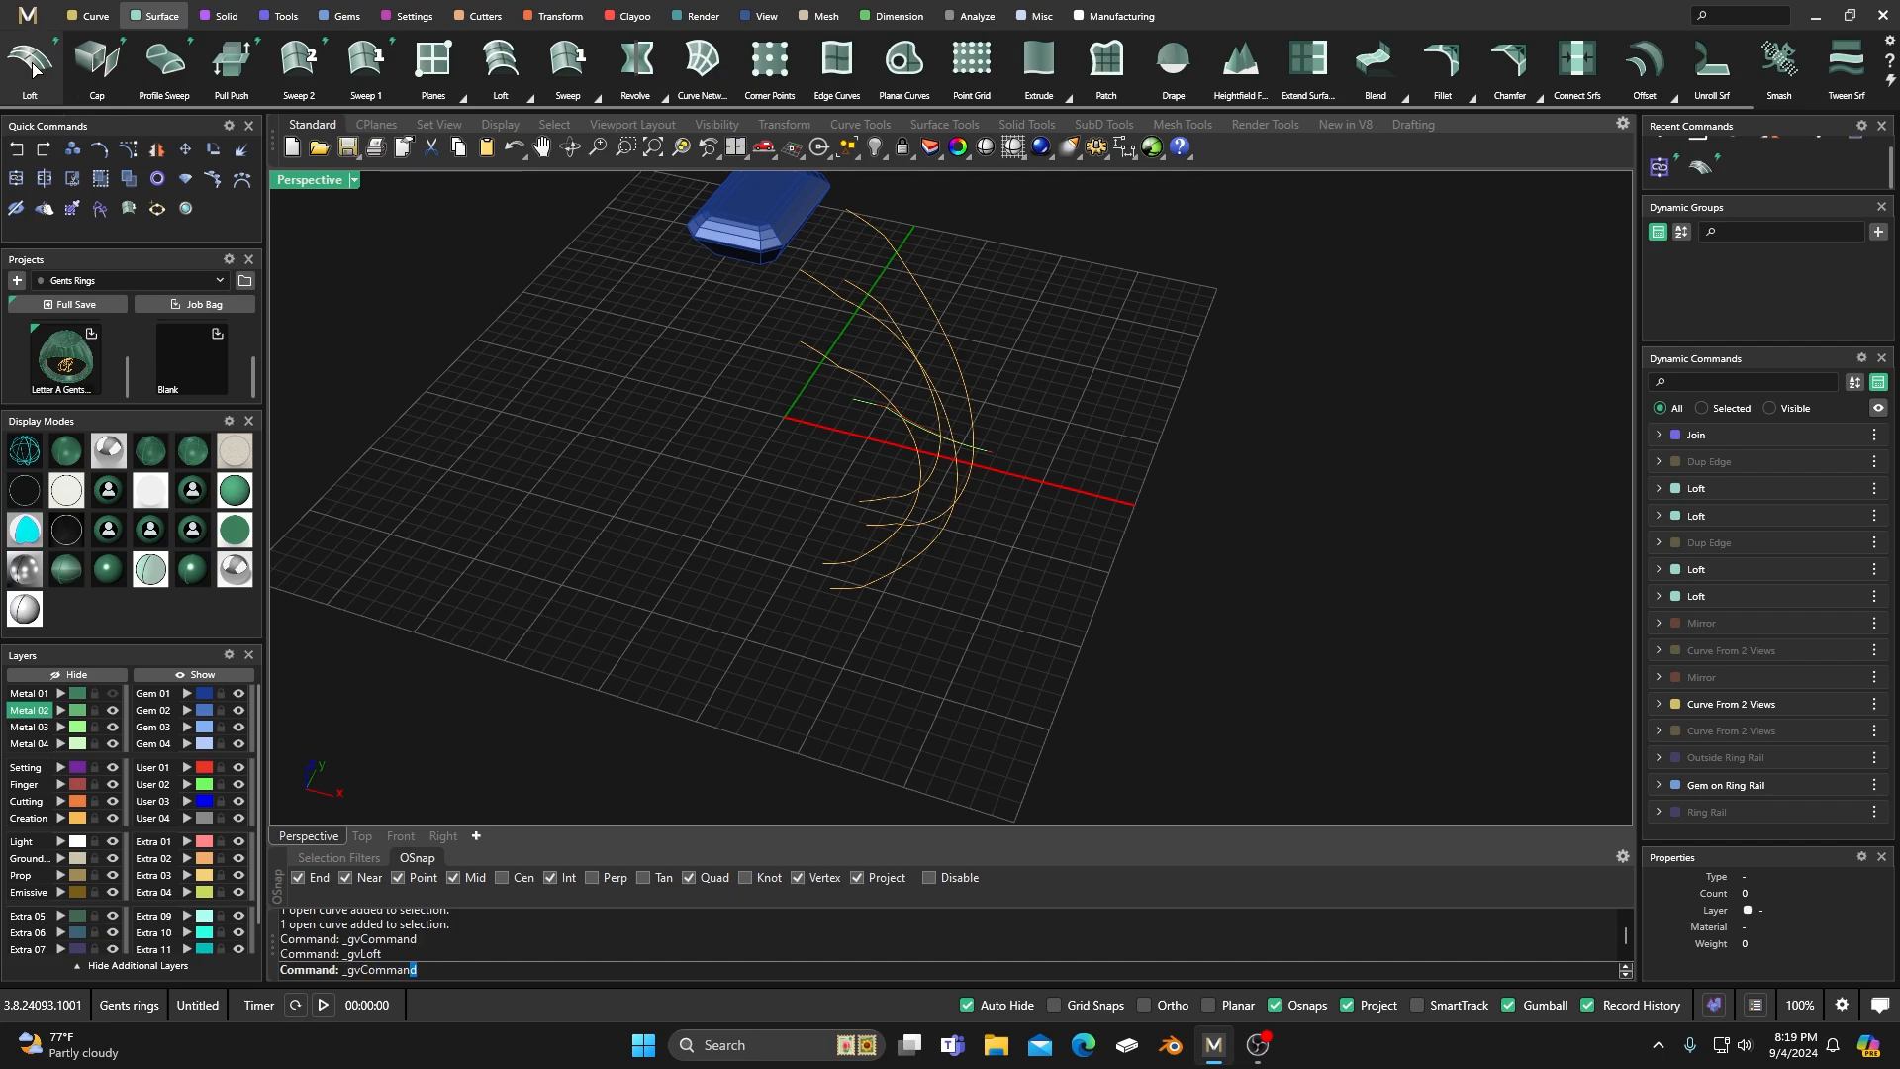
click(901, 262)
click(860, 312)
key(Return)
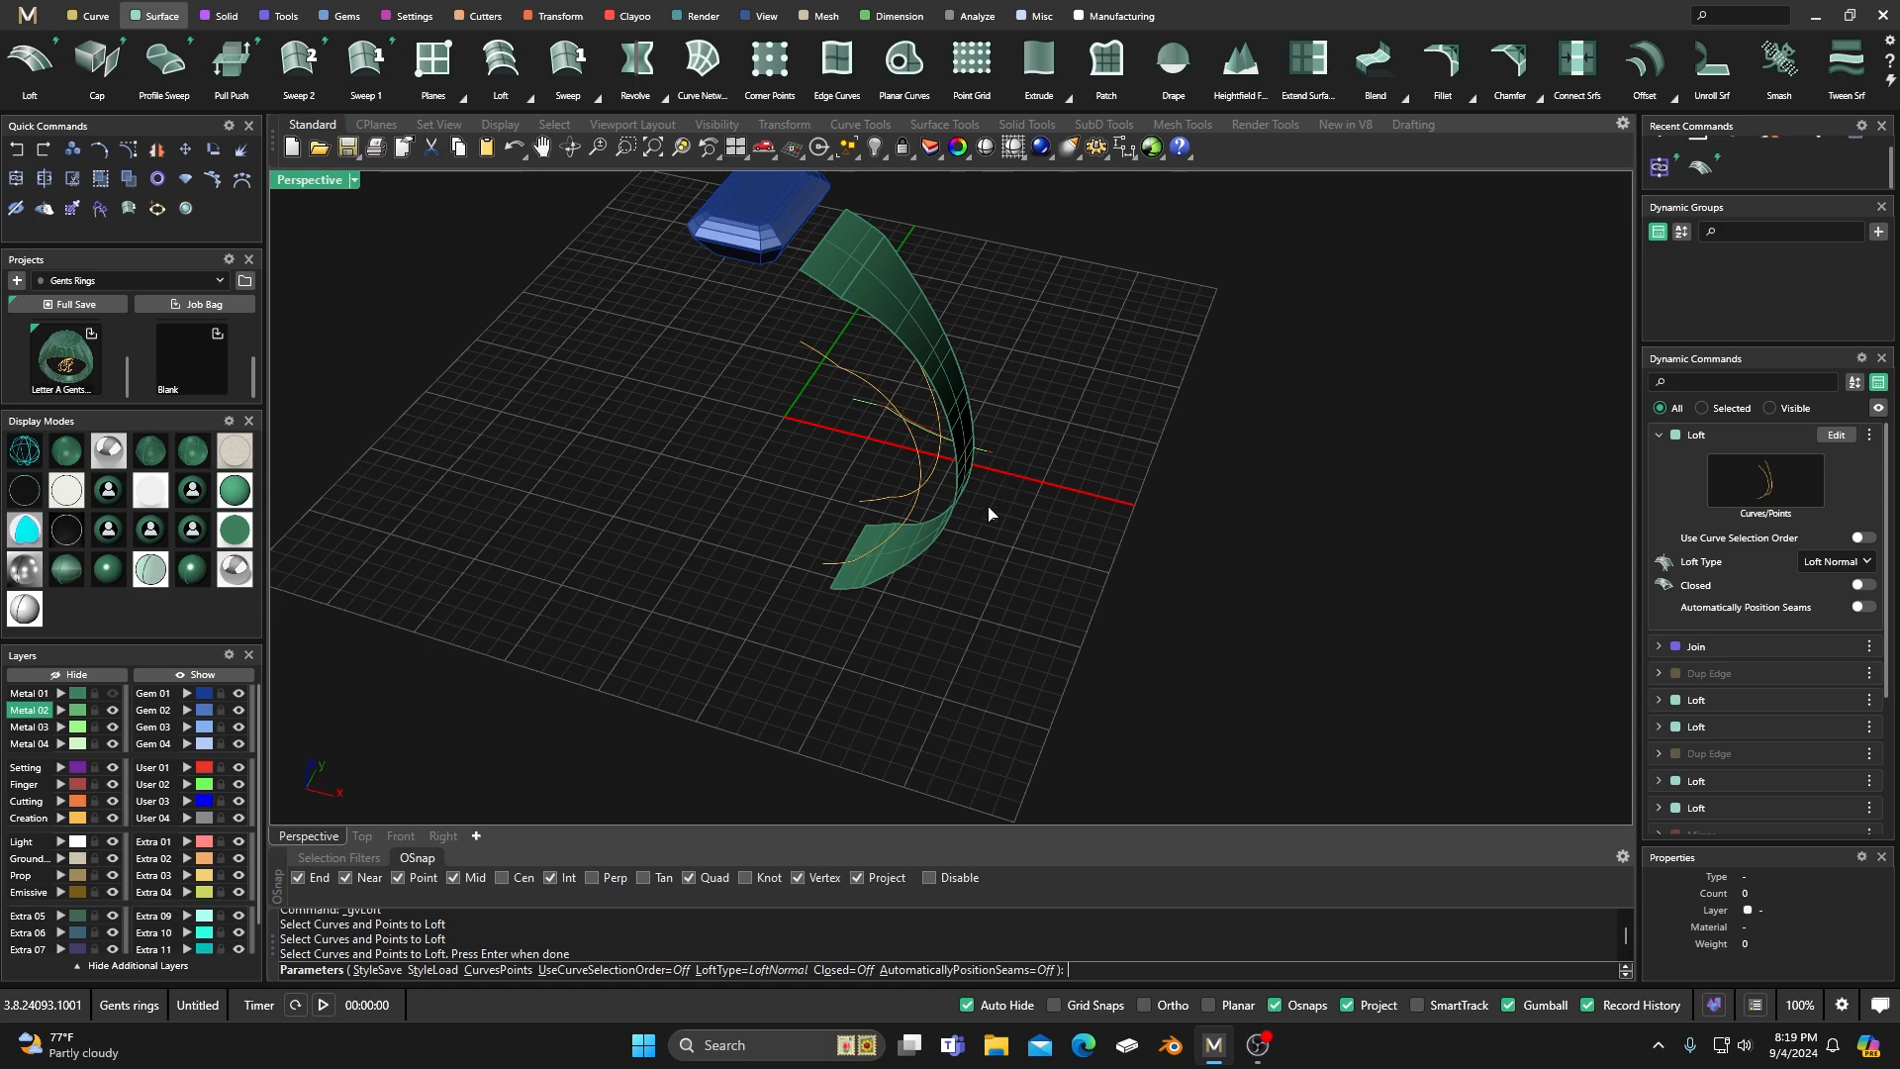
key(Escape)
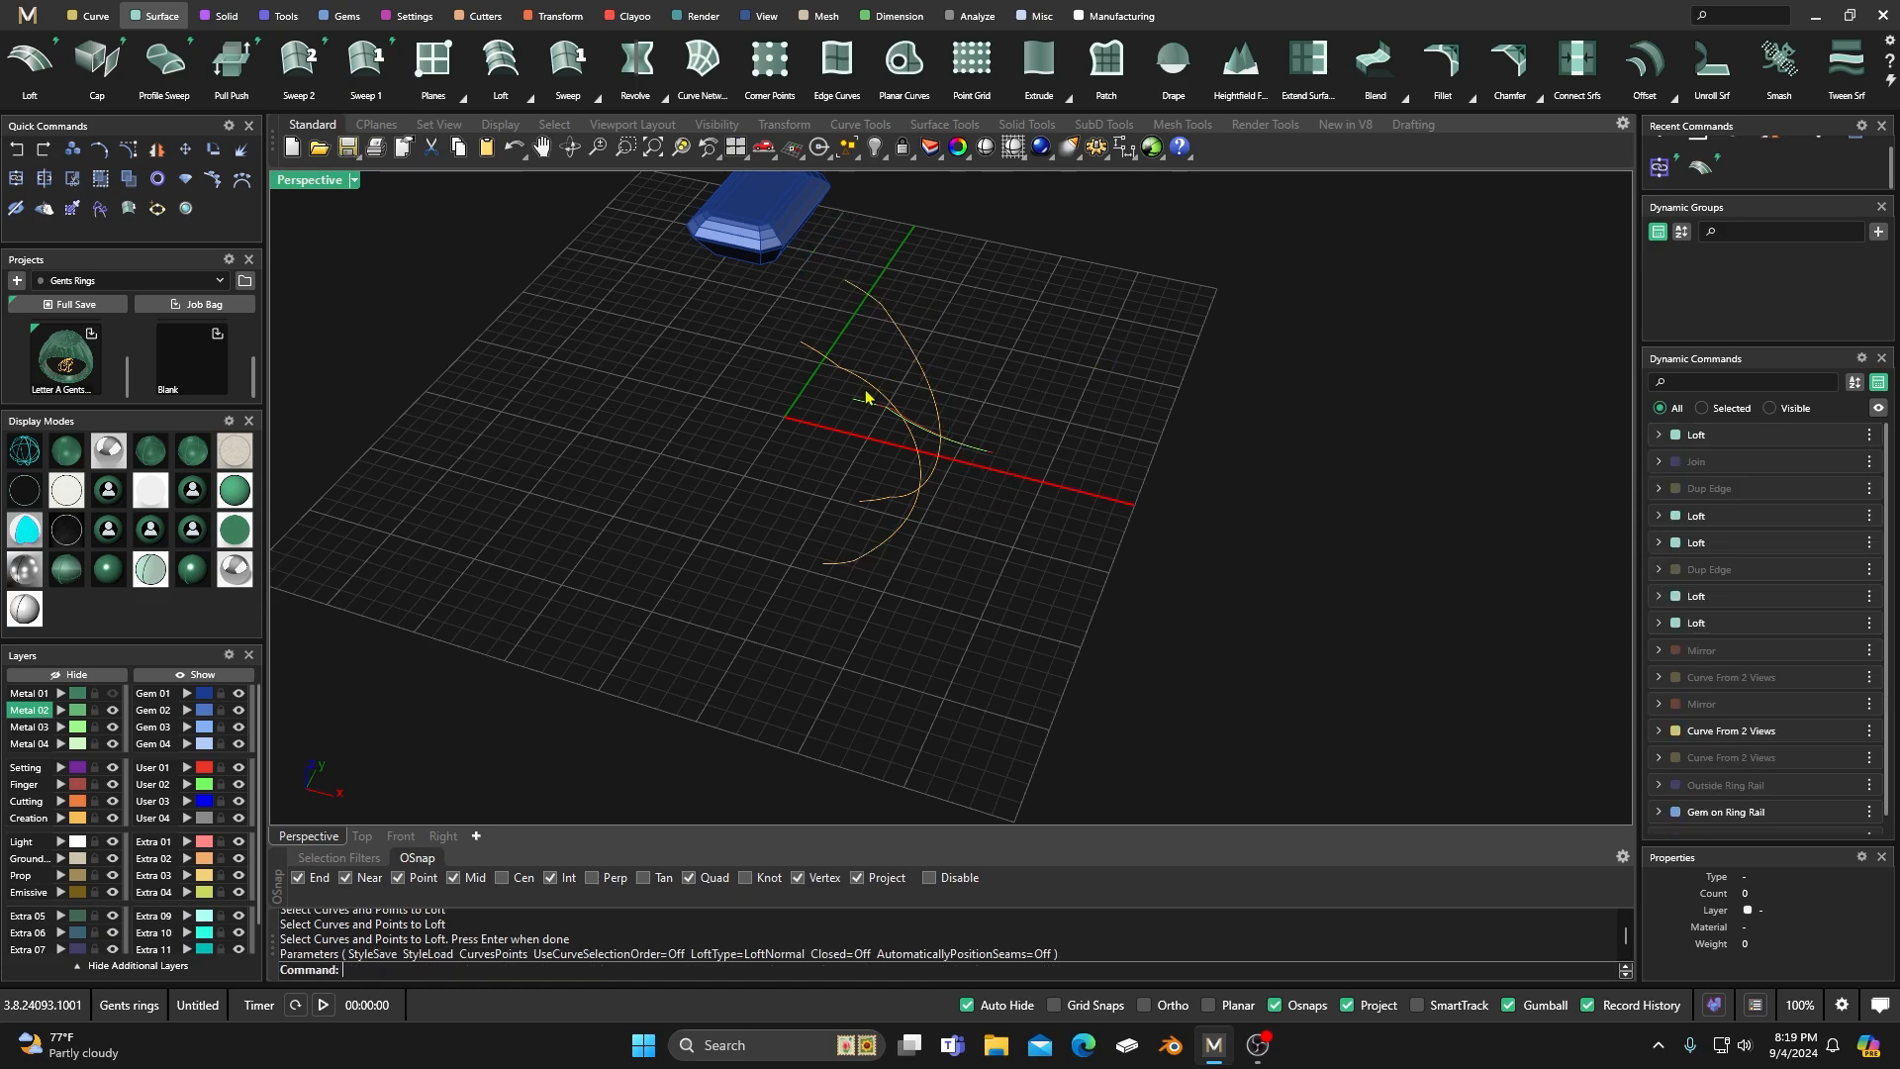
Loft a surface between the two inner long edge curves of the shank.
right_click(812, 435)
click(880, 312)
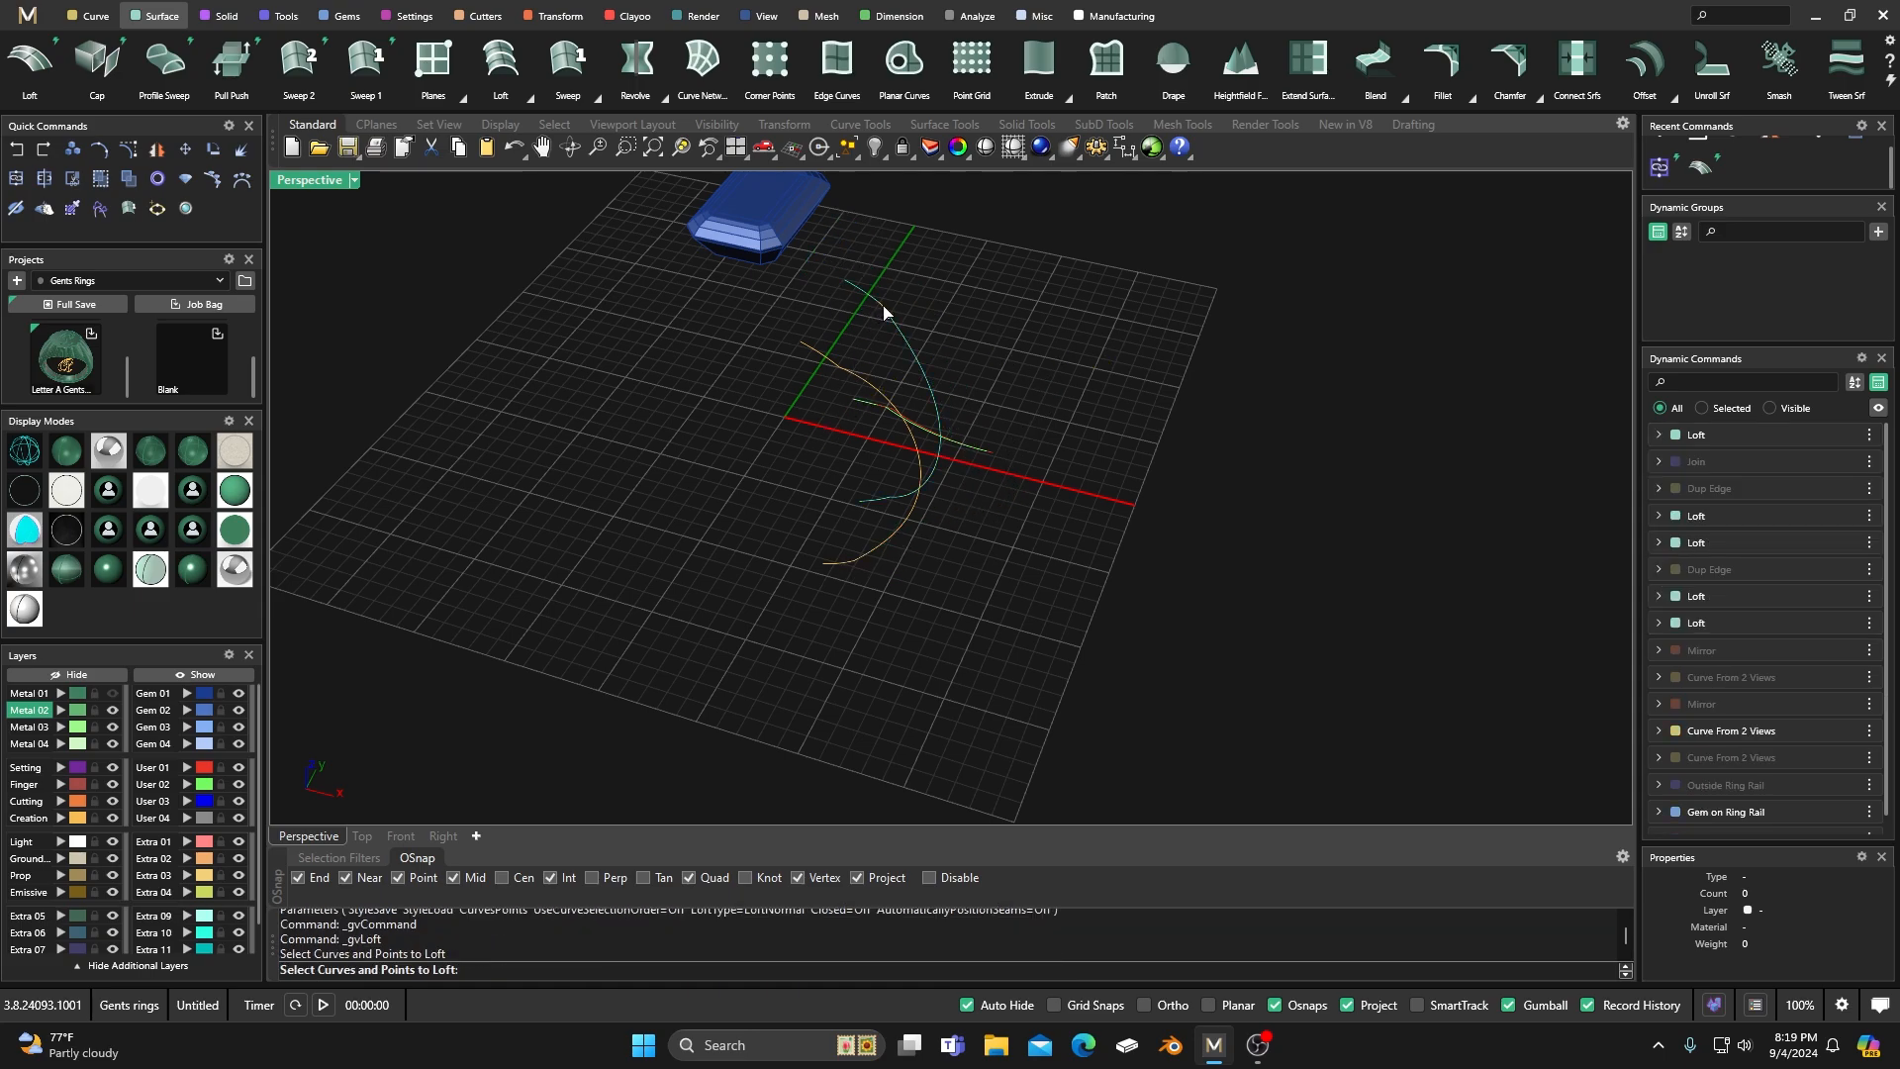
click(838, 371)
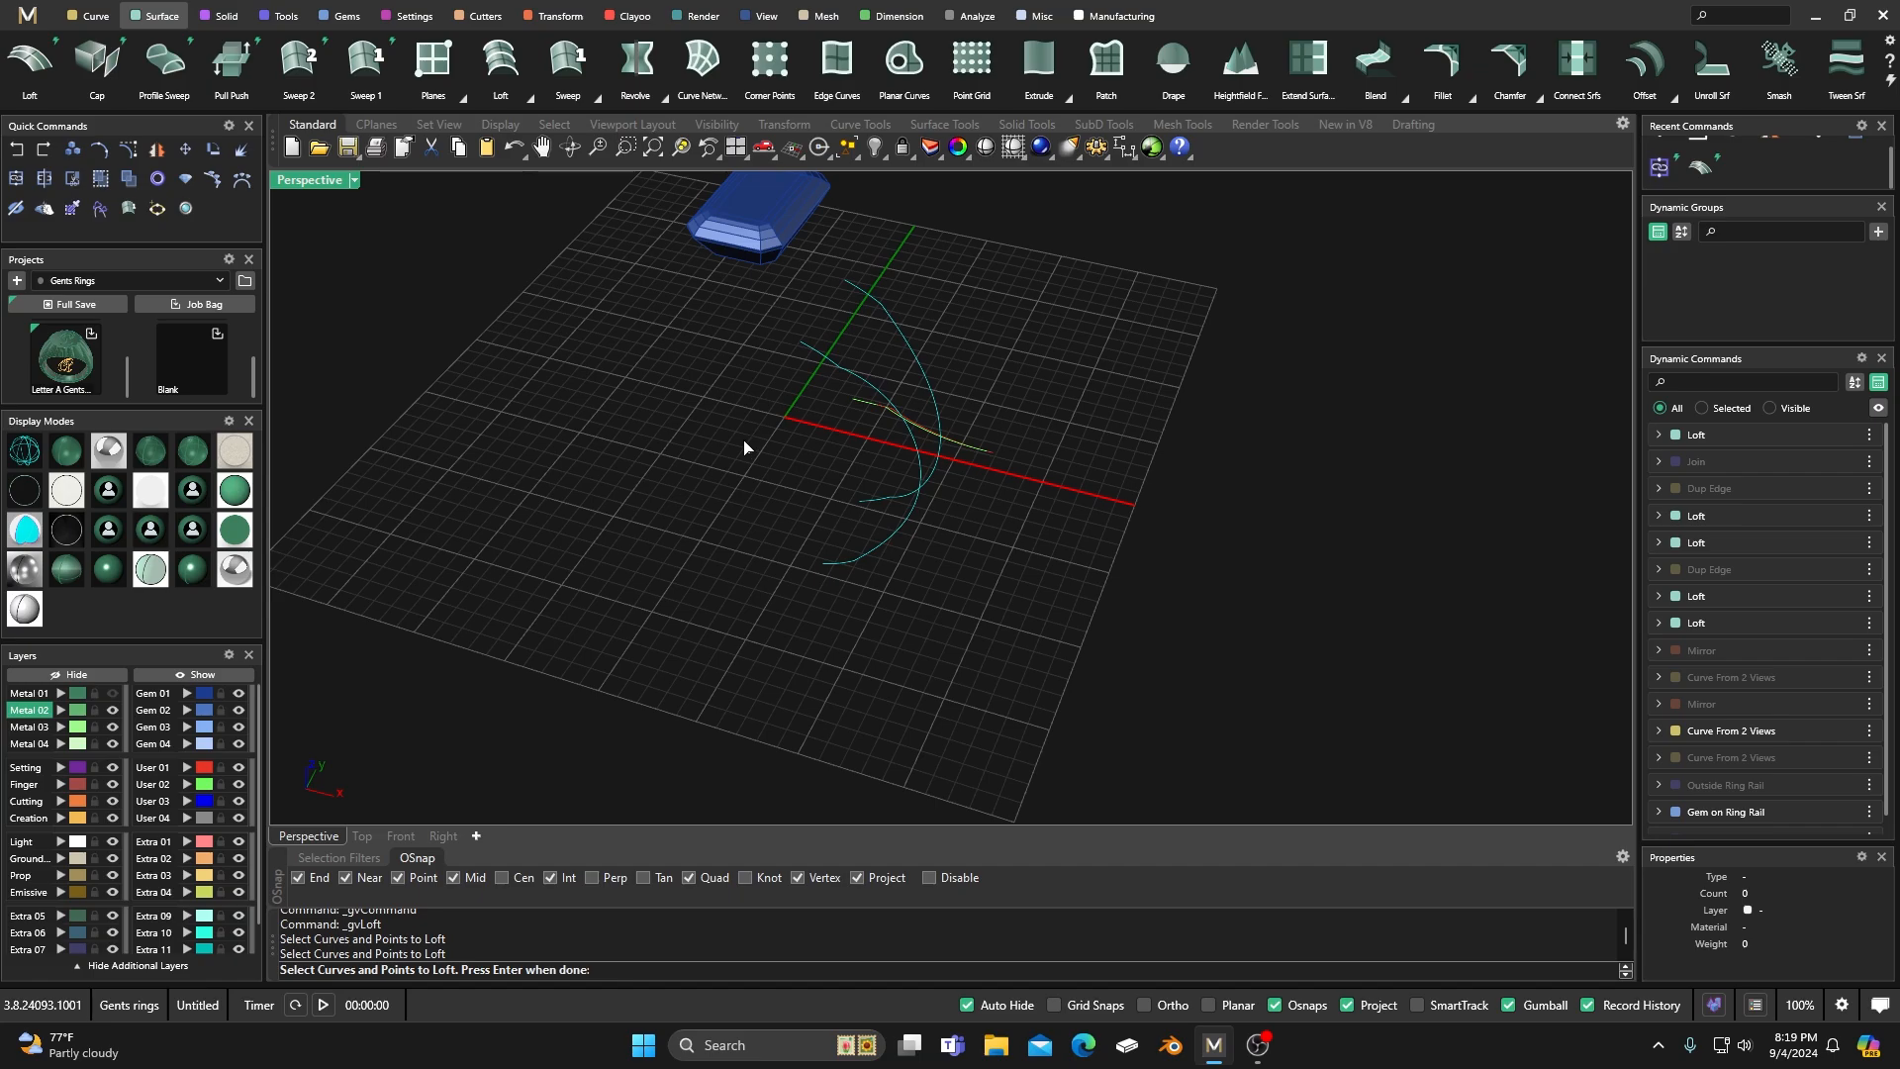
key(Return)
key(Escape)
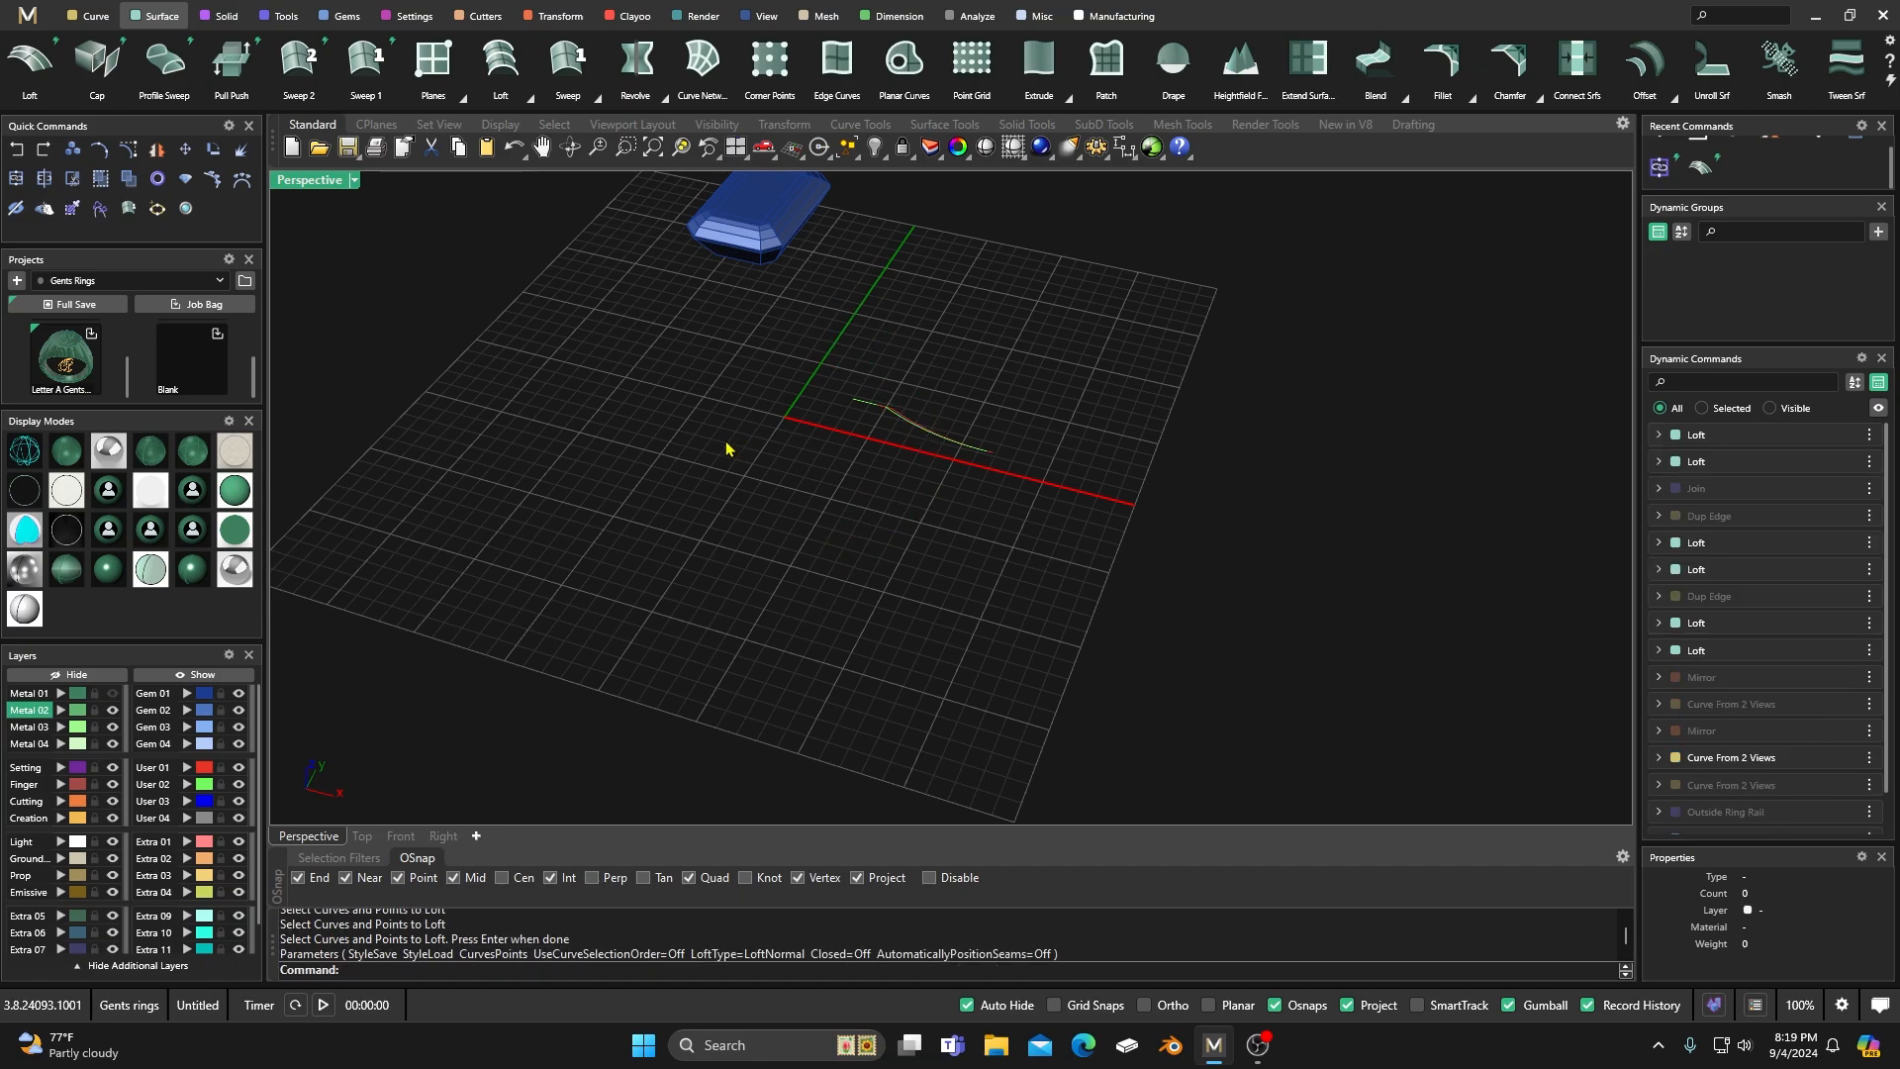
Show the Metal 01 layer, join all its shank surfaces into one solid, and check that it selects as one piece.
click(112, 693)
right_drag(682, 560, 752, 612)
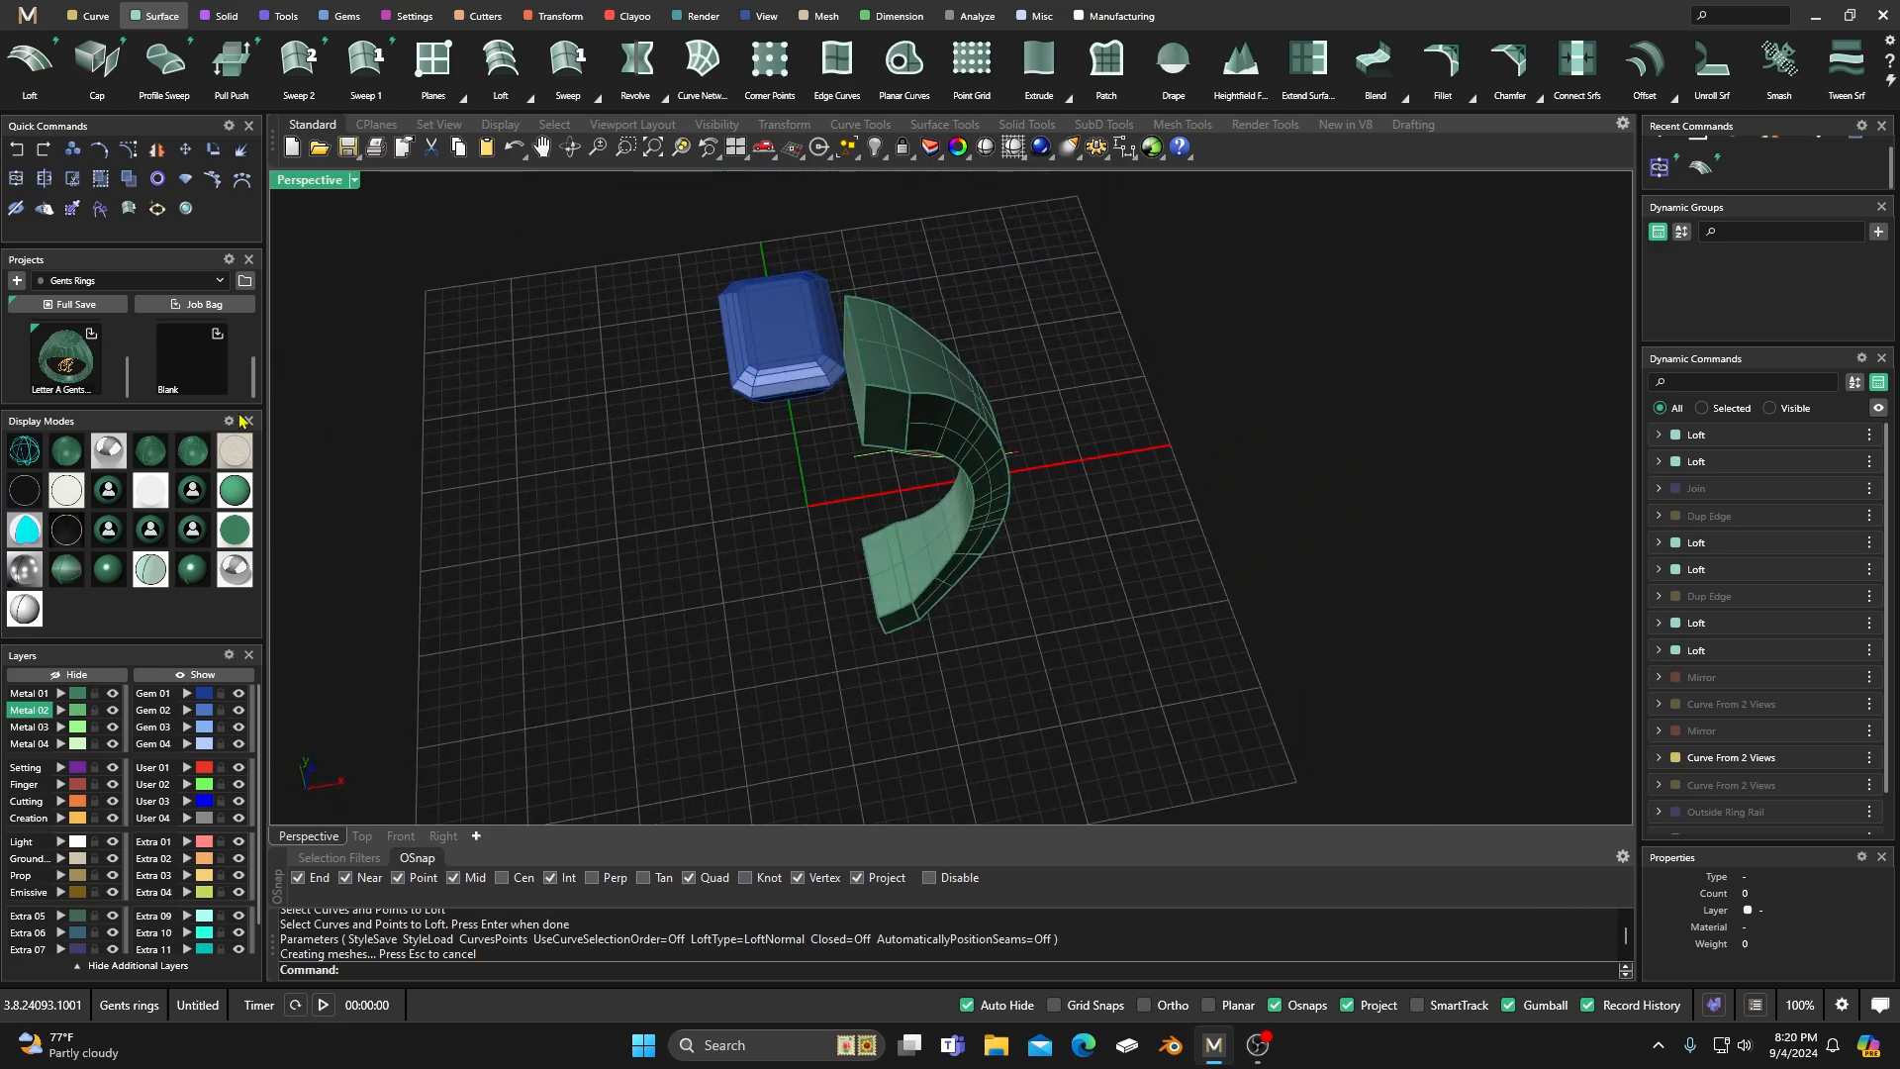
click(81, 697)
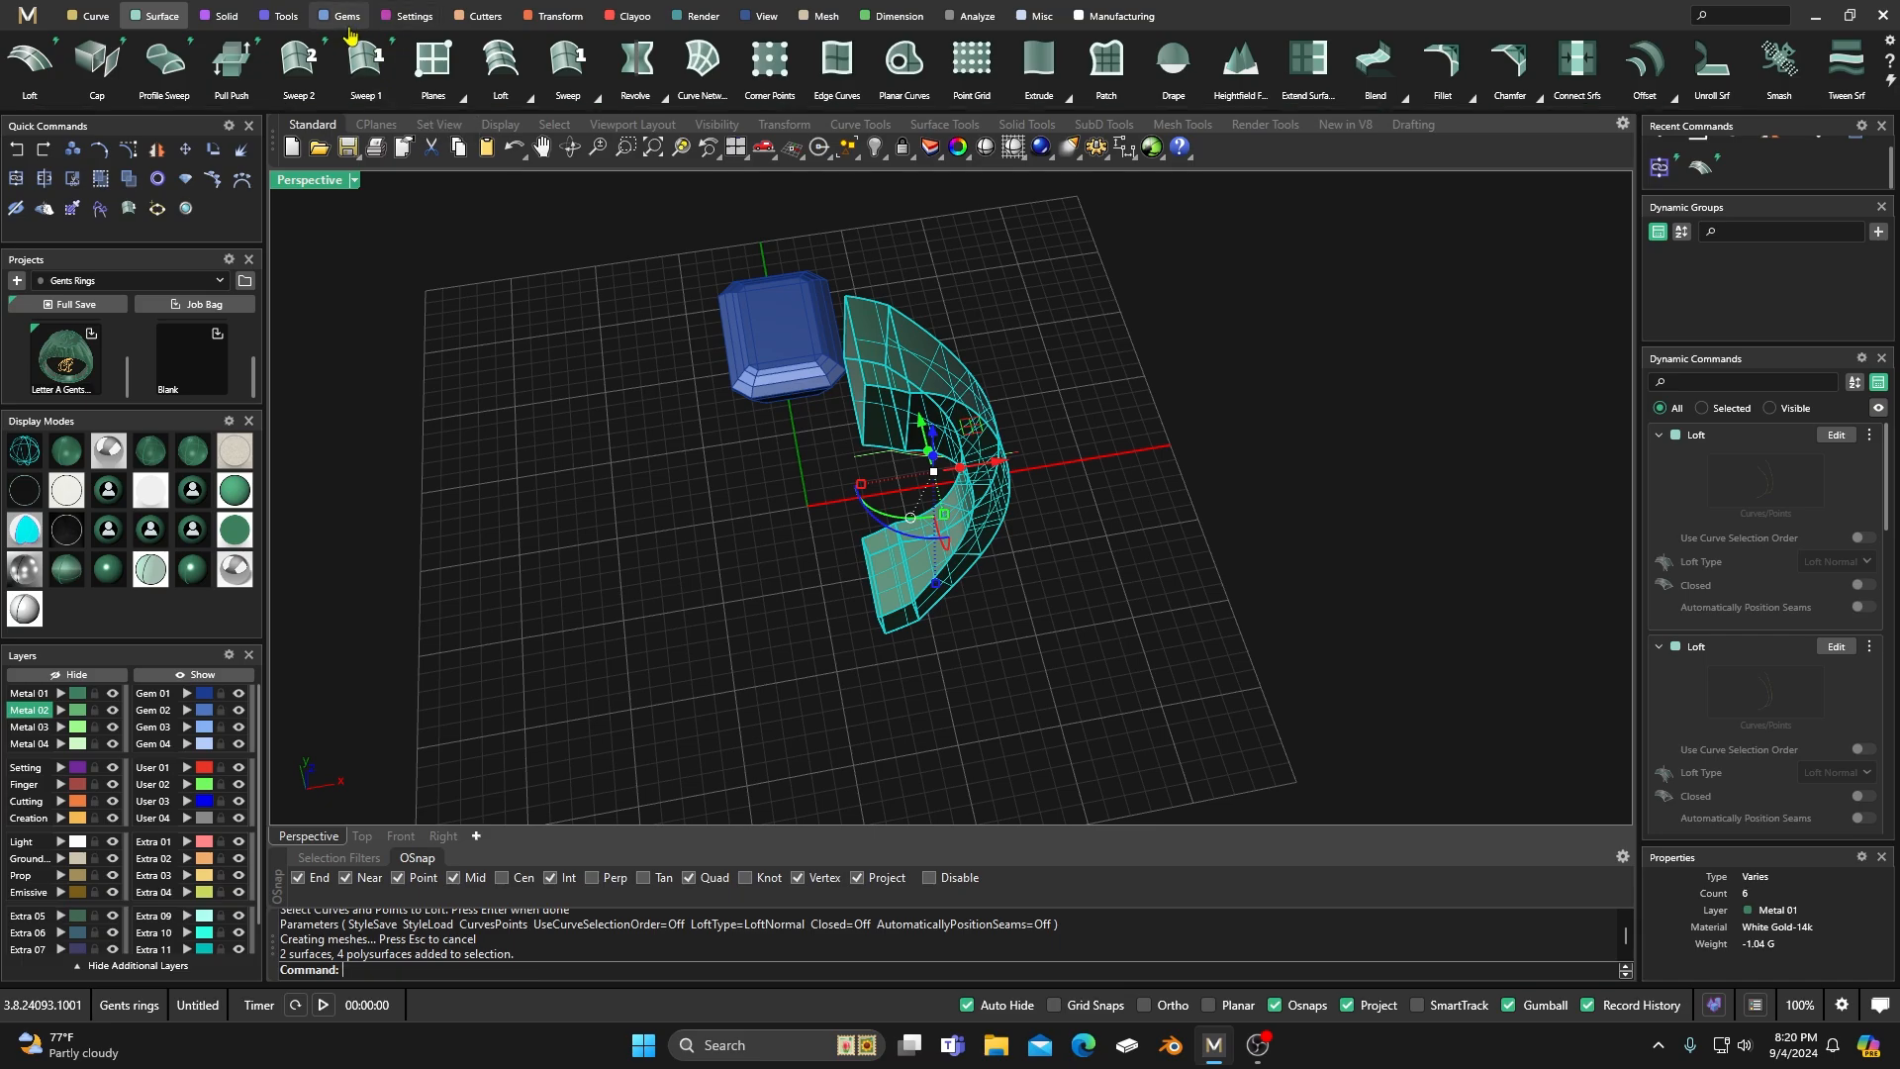
click(286, 16)
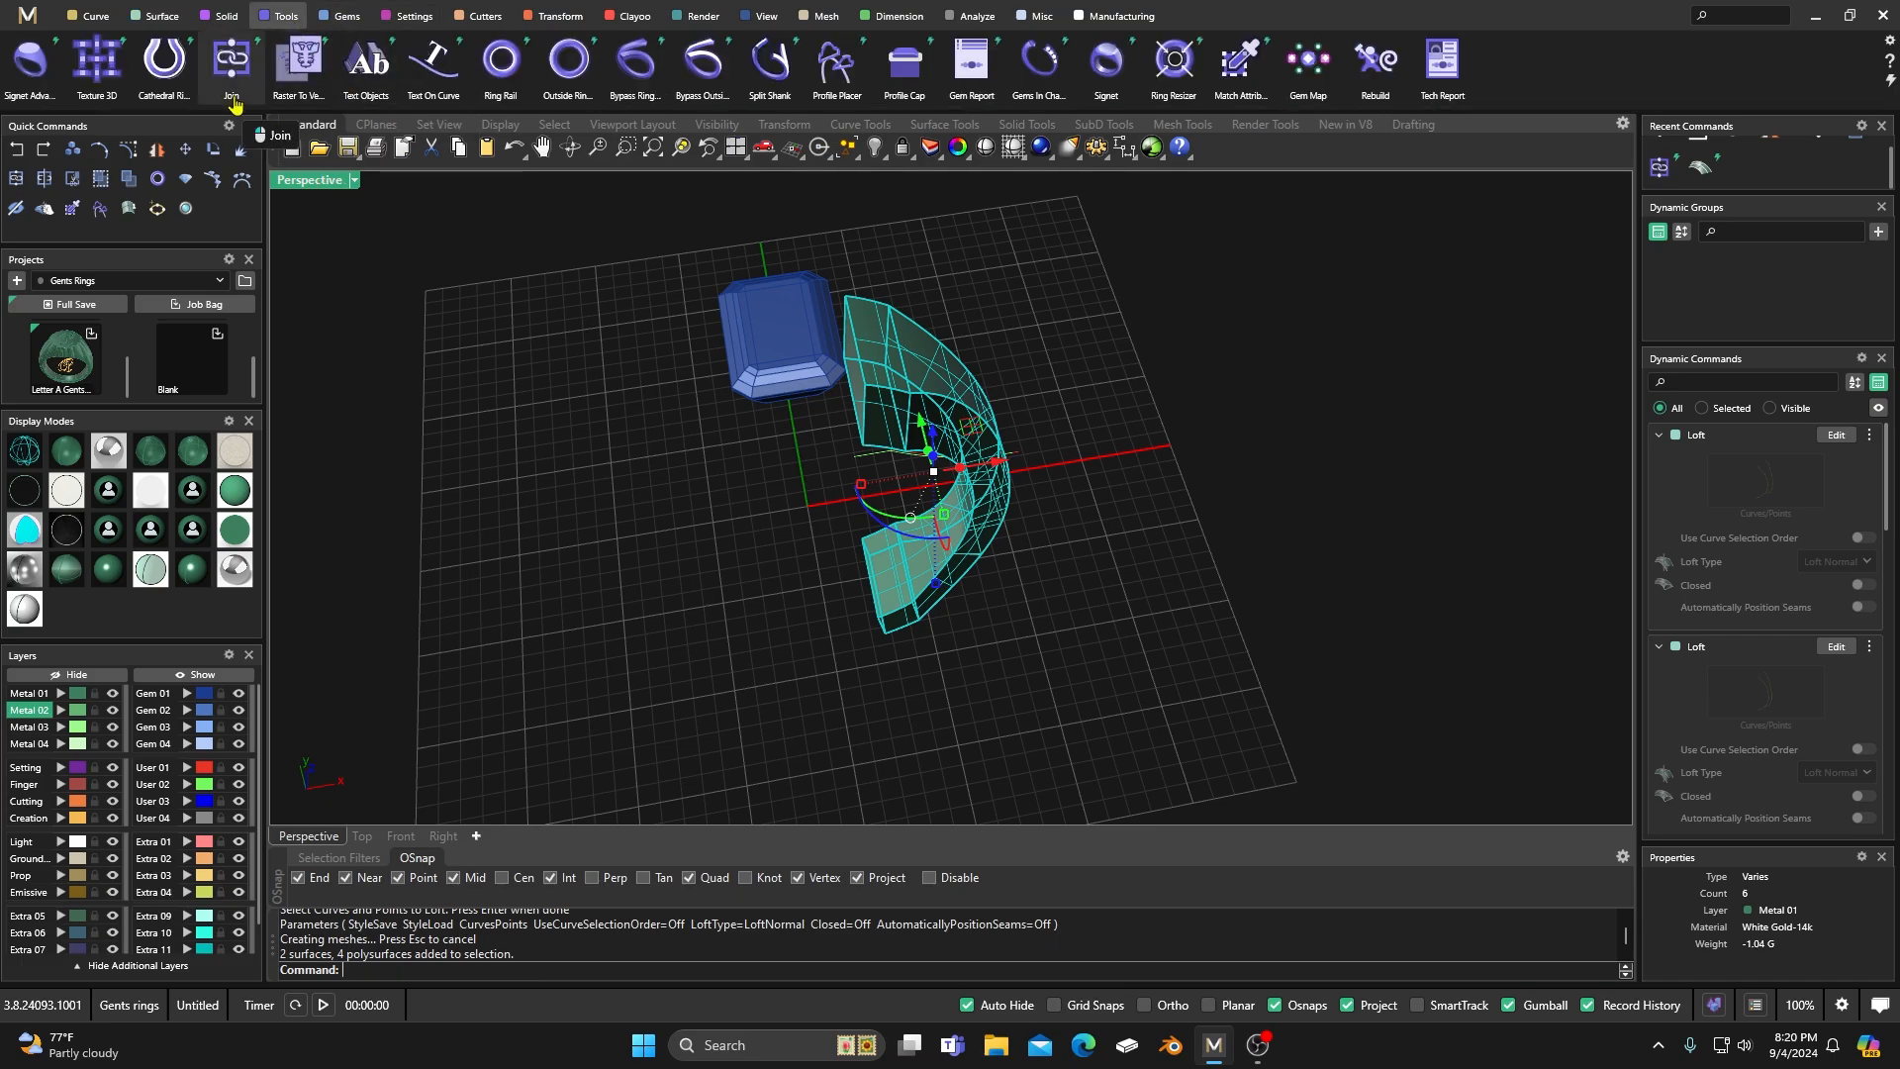
click(232, 62)
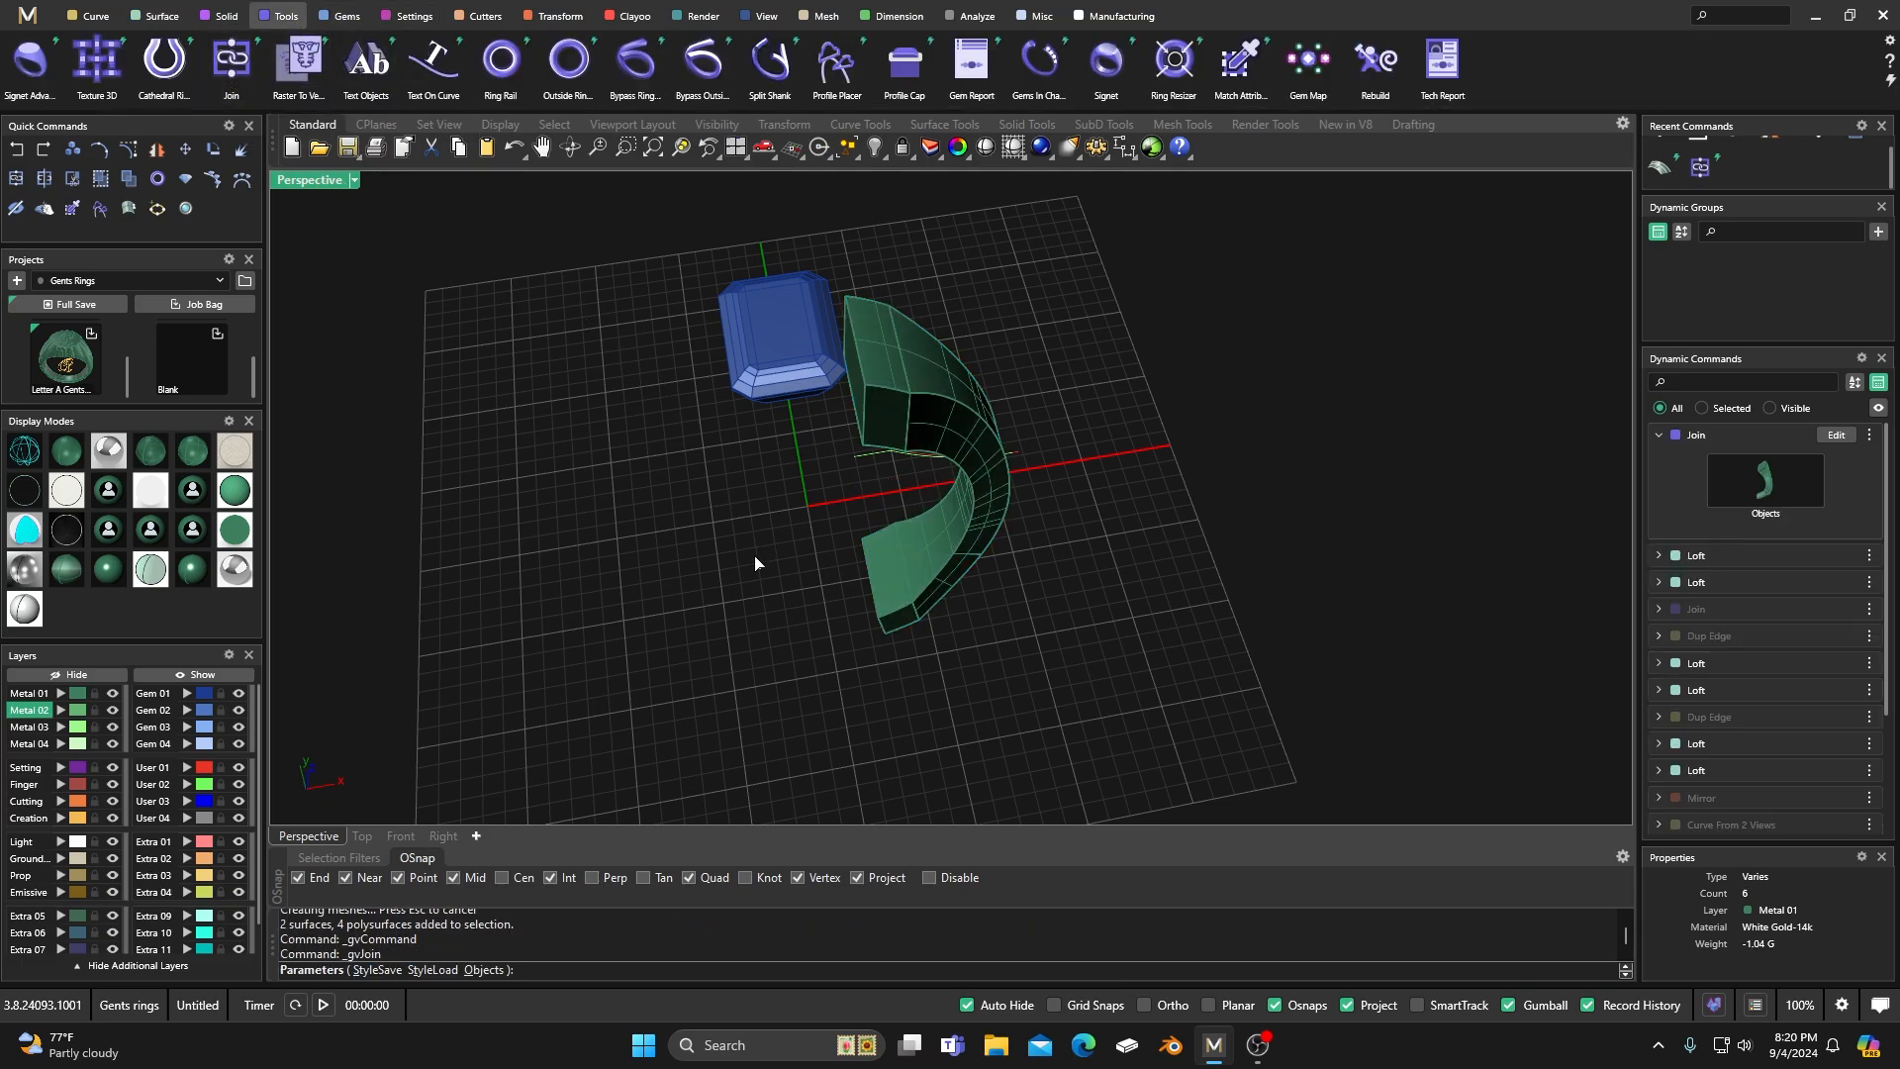
right_drag(763, 564, 729, 527)
click(903, 369)
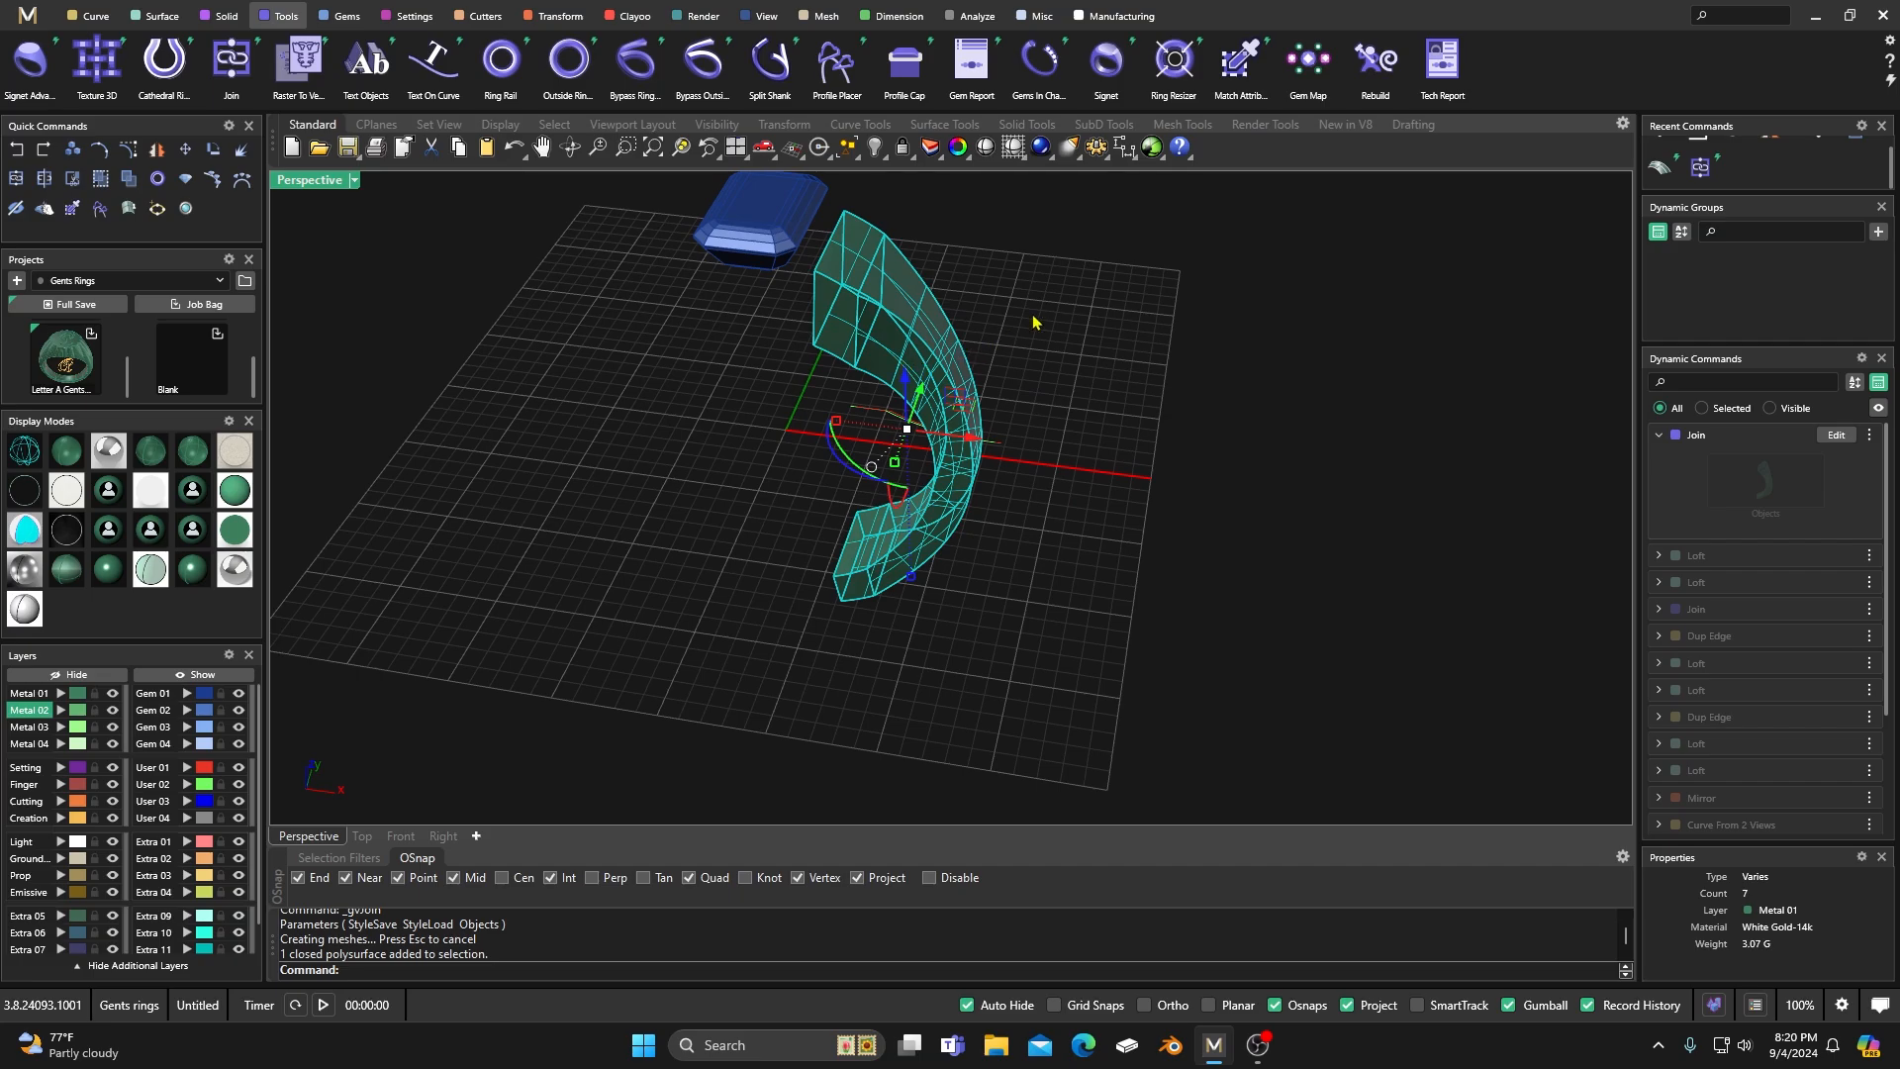
click(1008, 336)
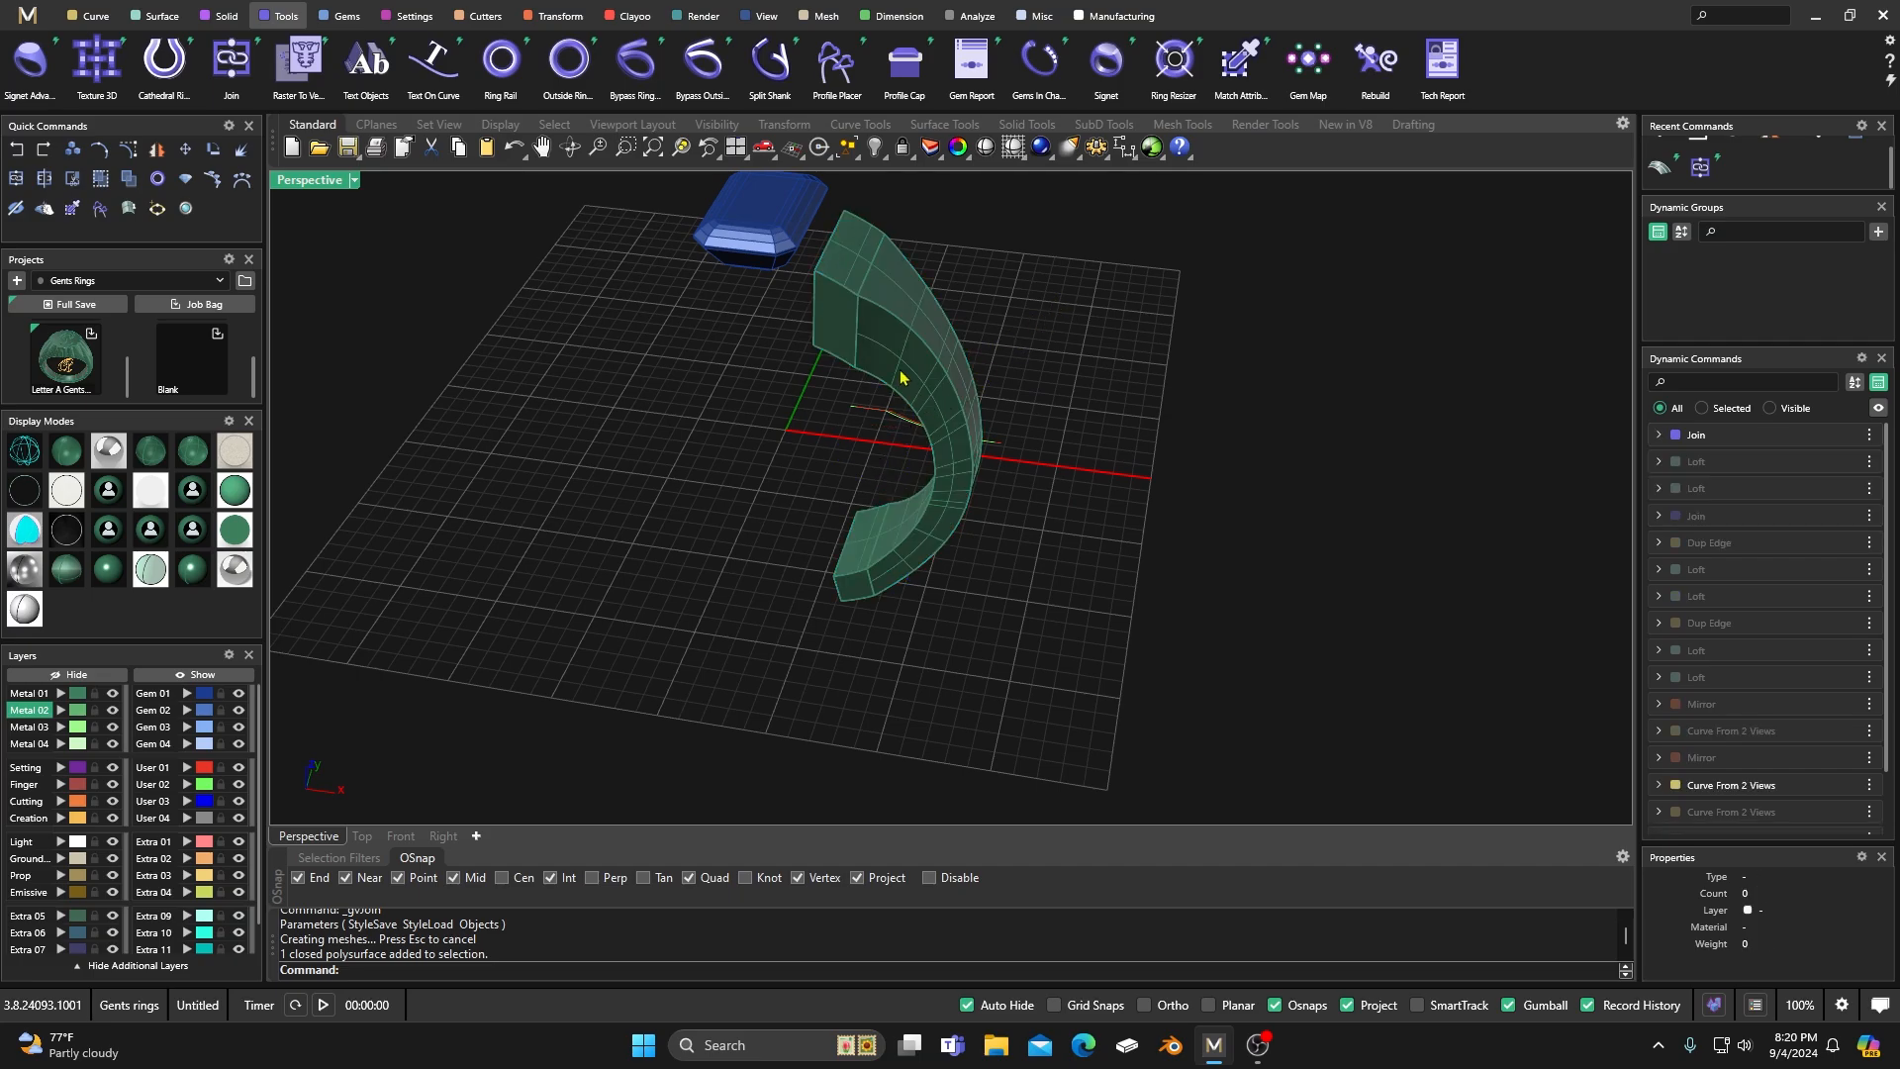
right_drag(901, 377, 941, 422)
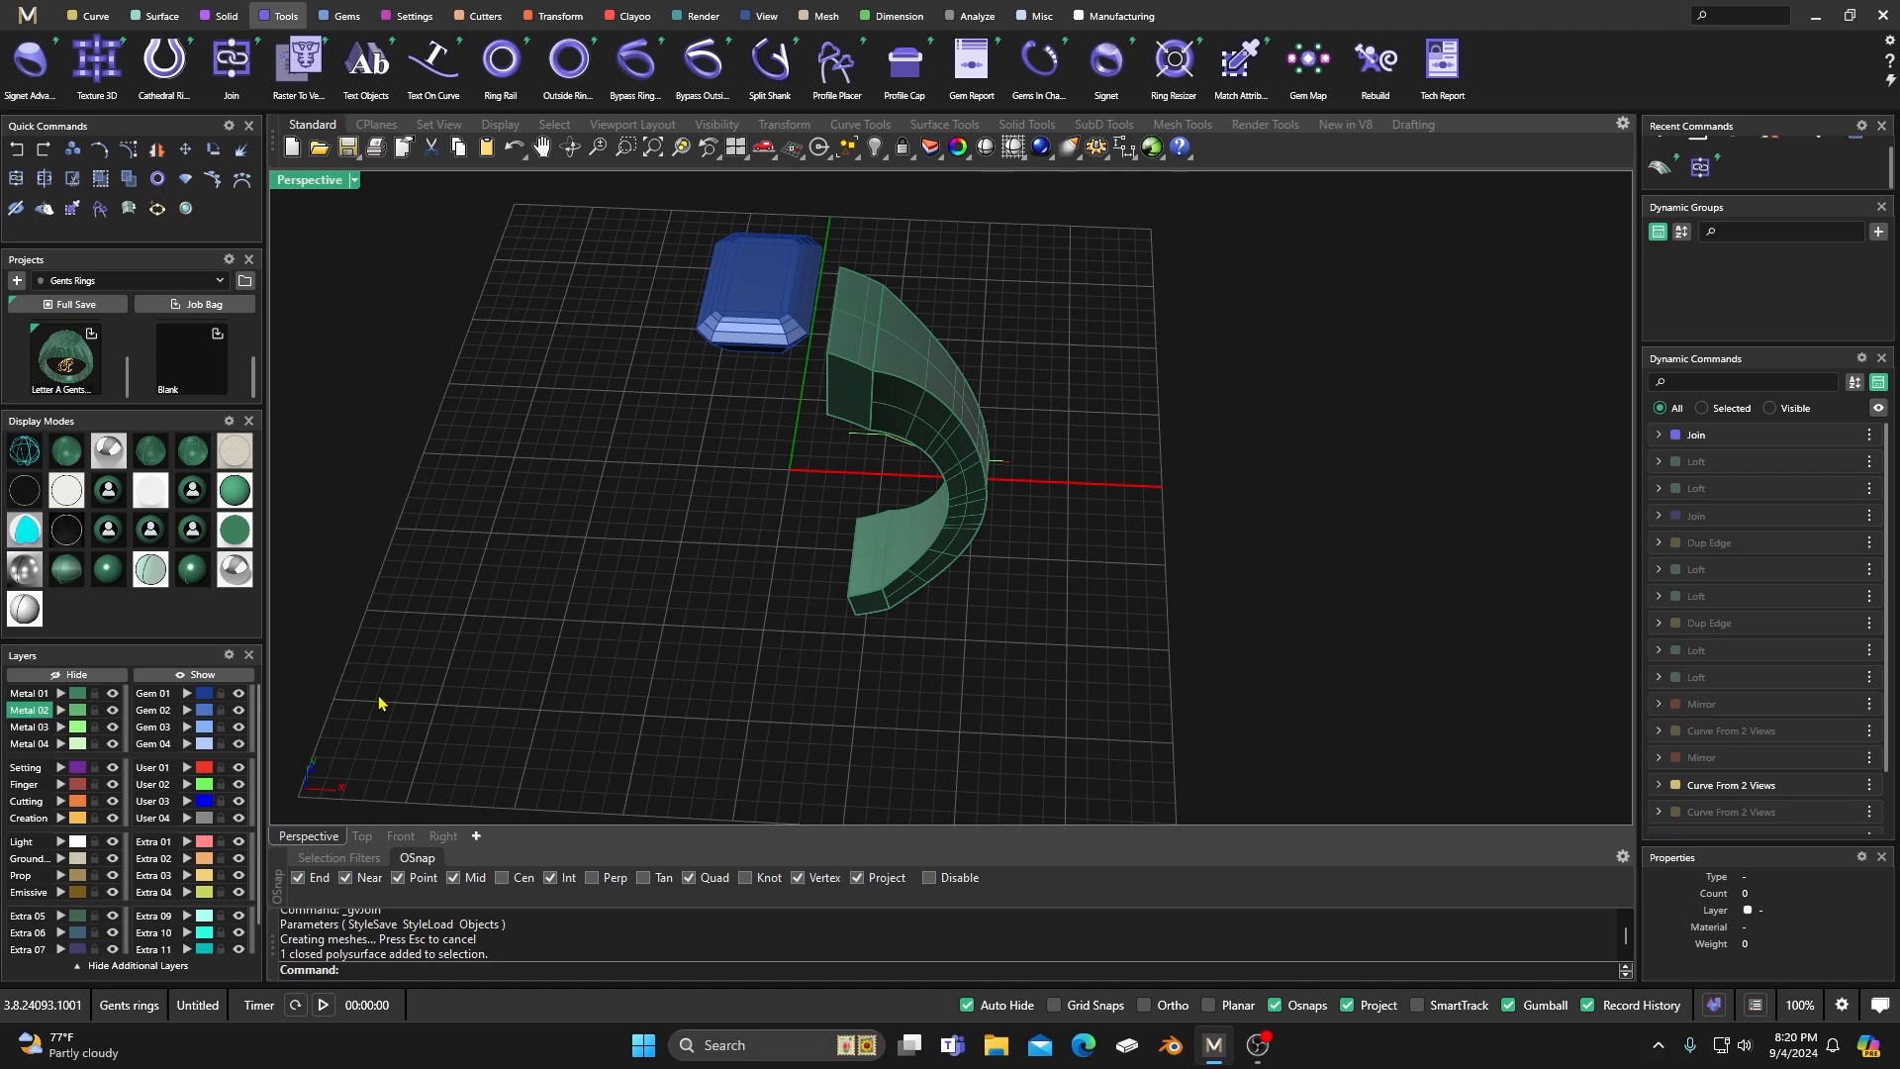
scroll(770, 605, down, 4)
right_drag(783, 617, 805, 529)
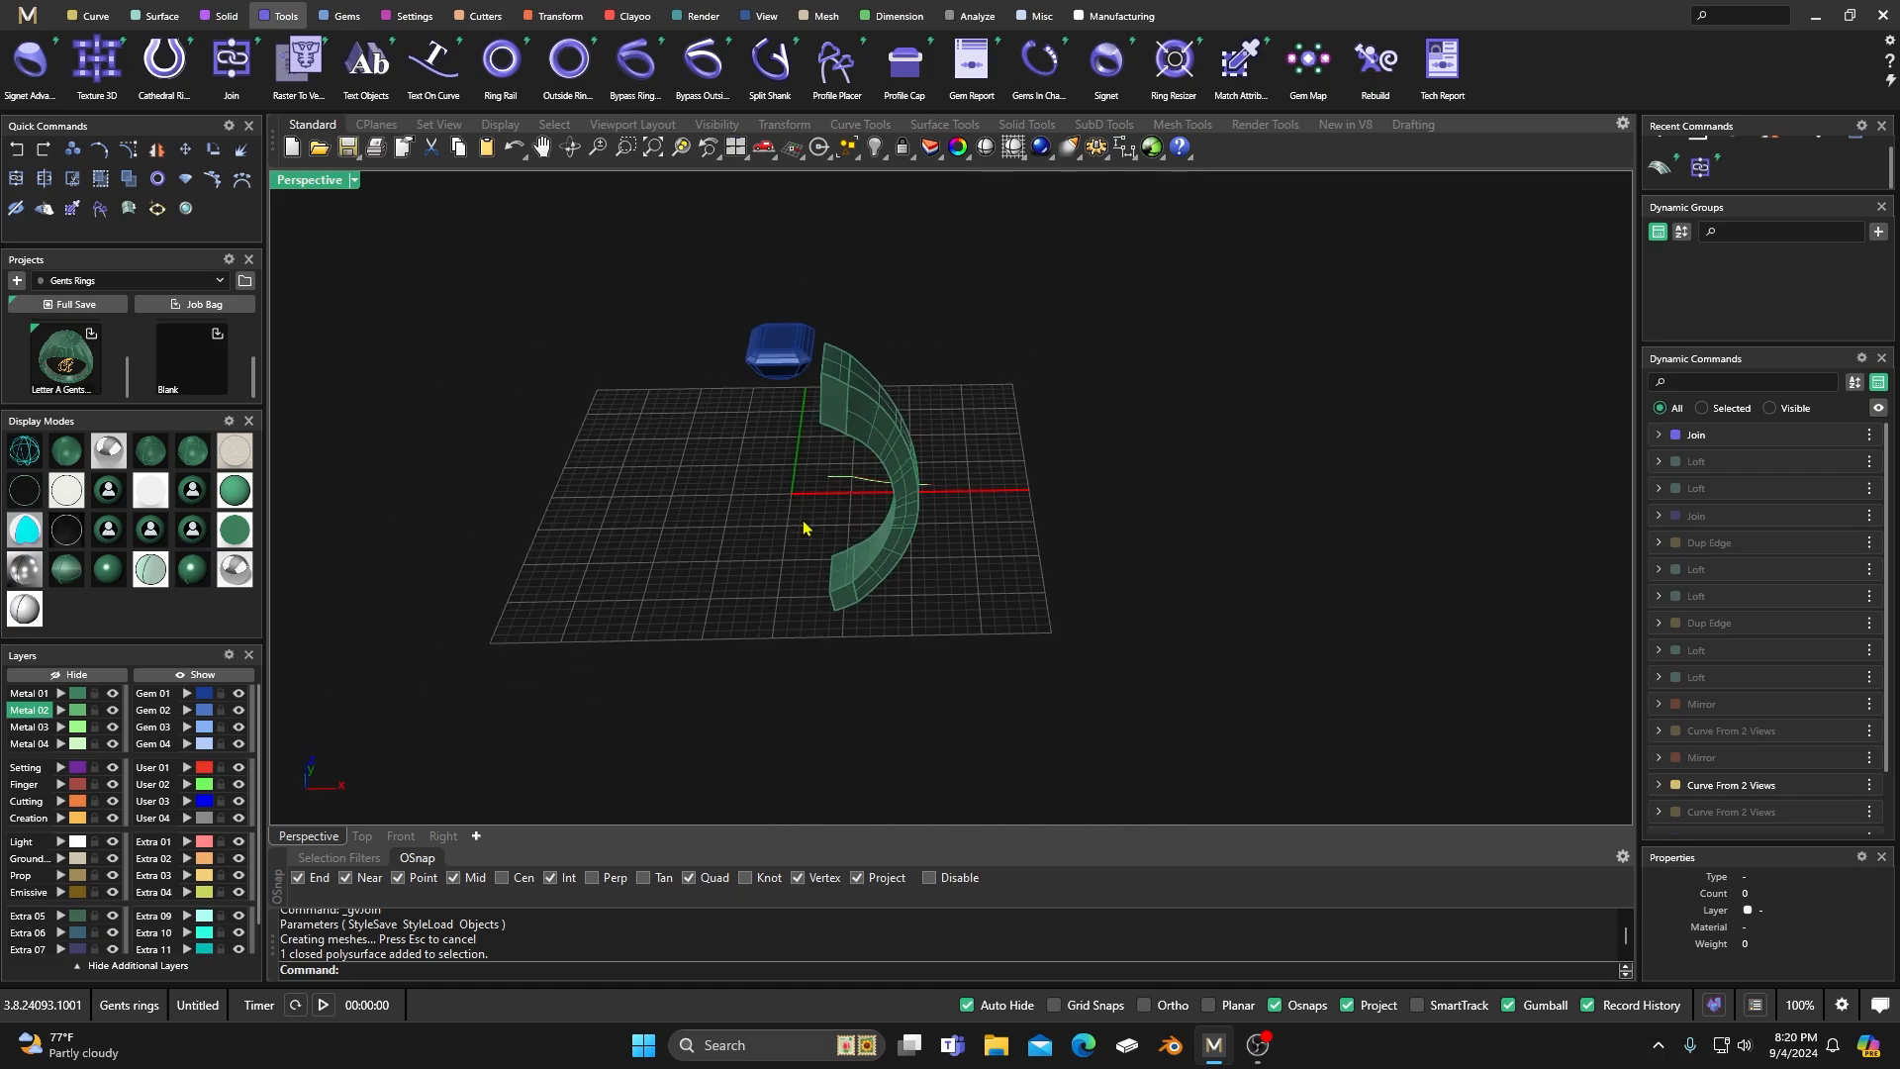
click(783, 345)
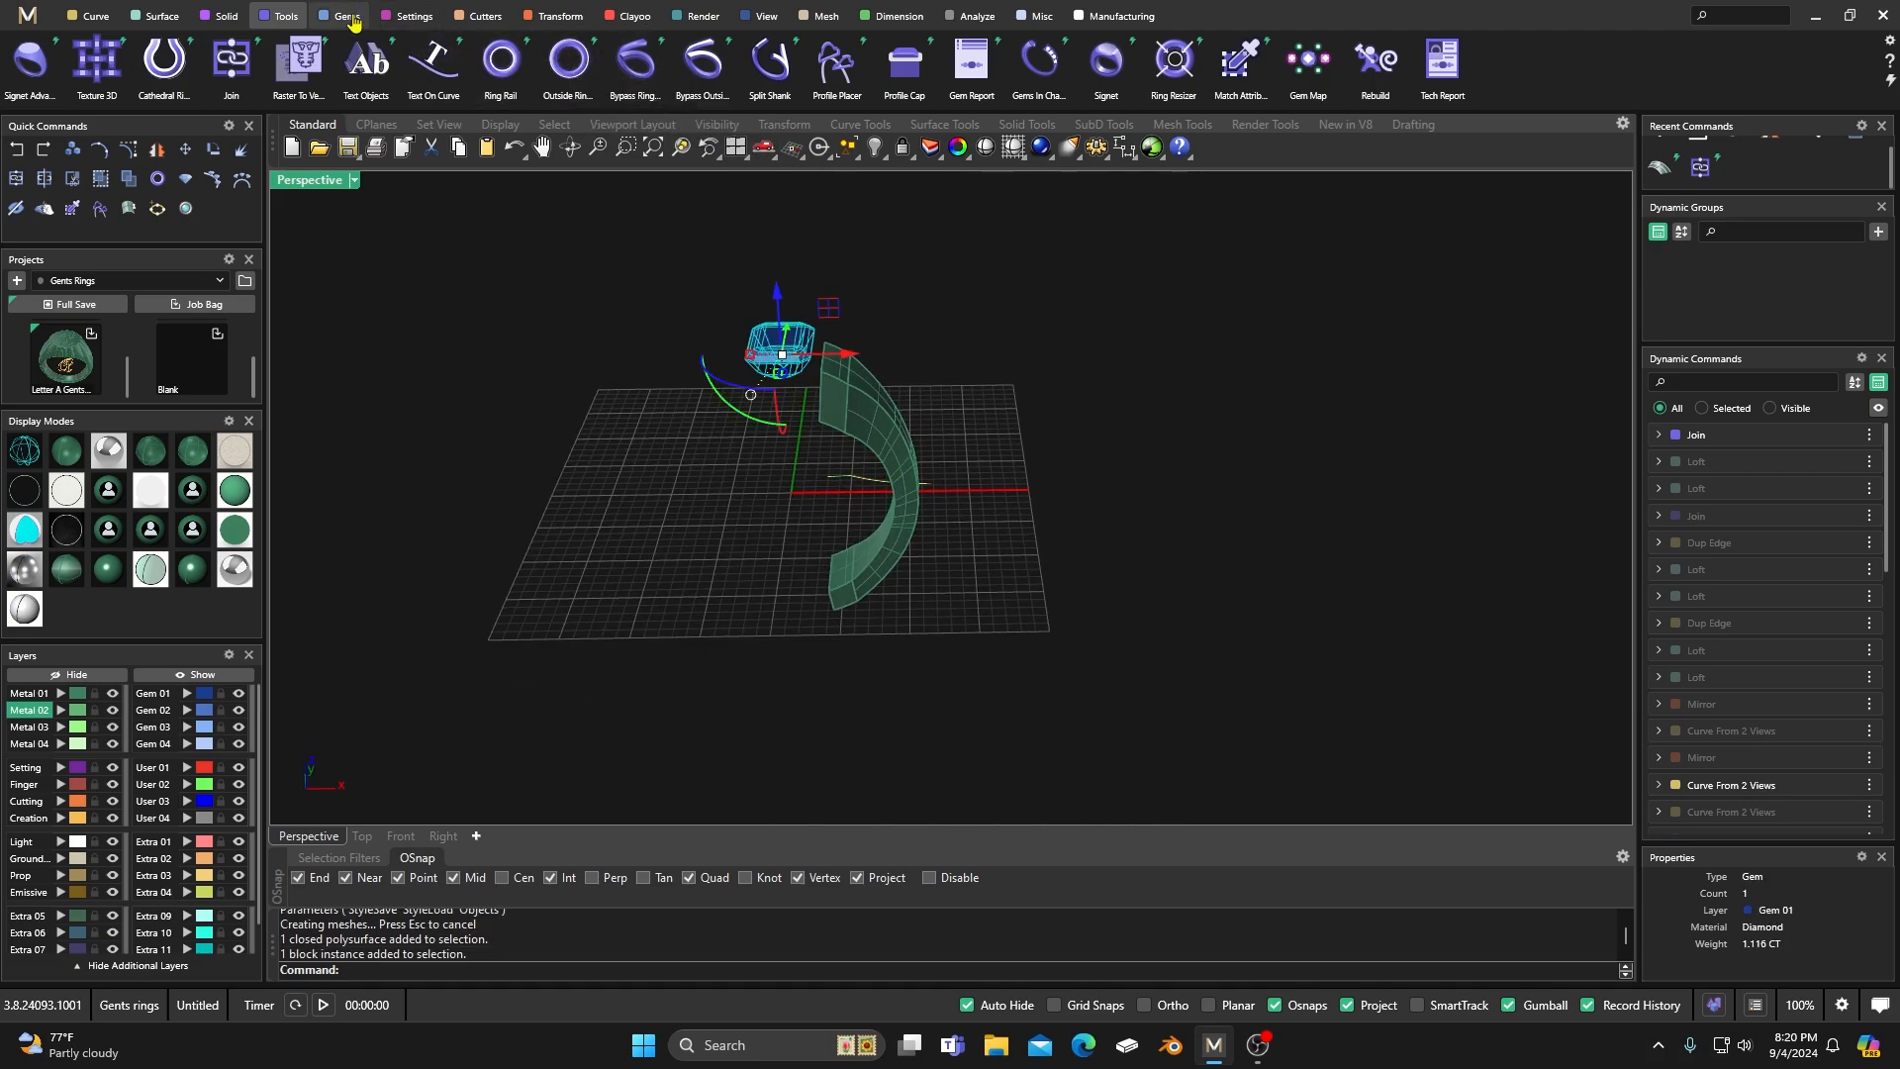
click(407, 17)
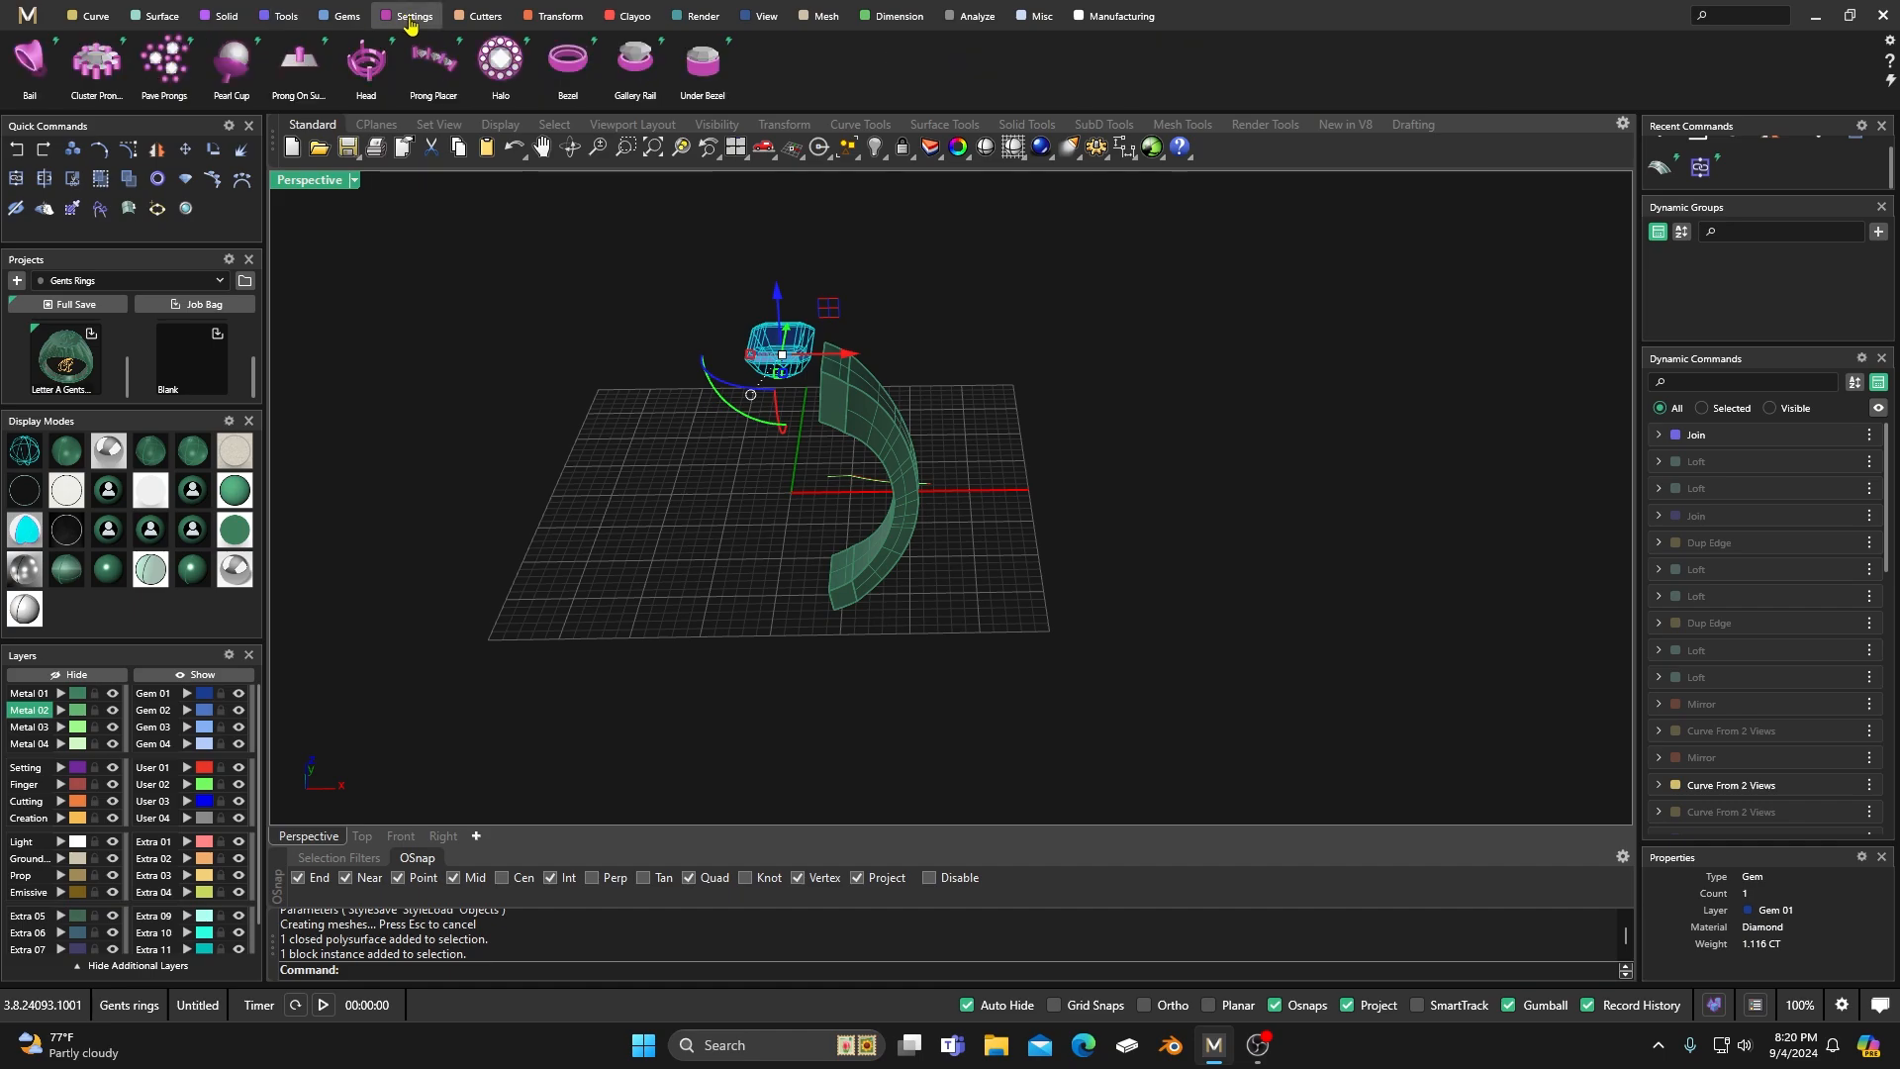
click(366, 62)
scroll(649, 473, down, 4)
right_drag(649, 475, 697, 390)
scroll(769, 426, up, 8)
drag(760, 391, 696, 363)
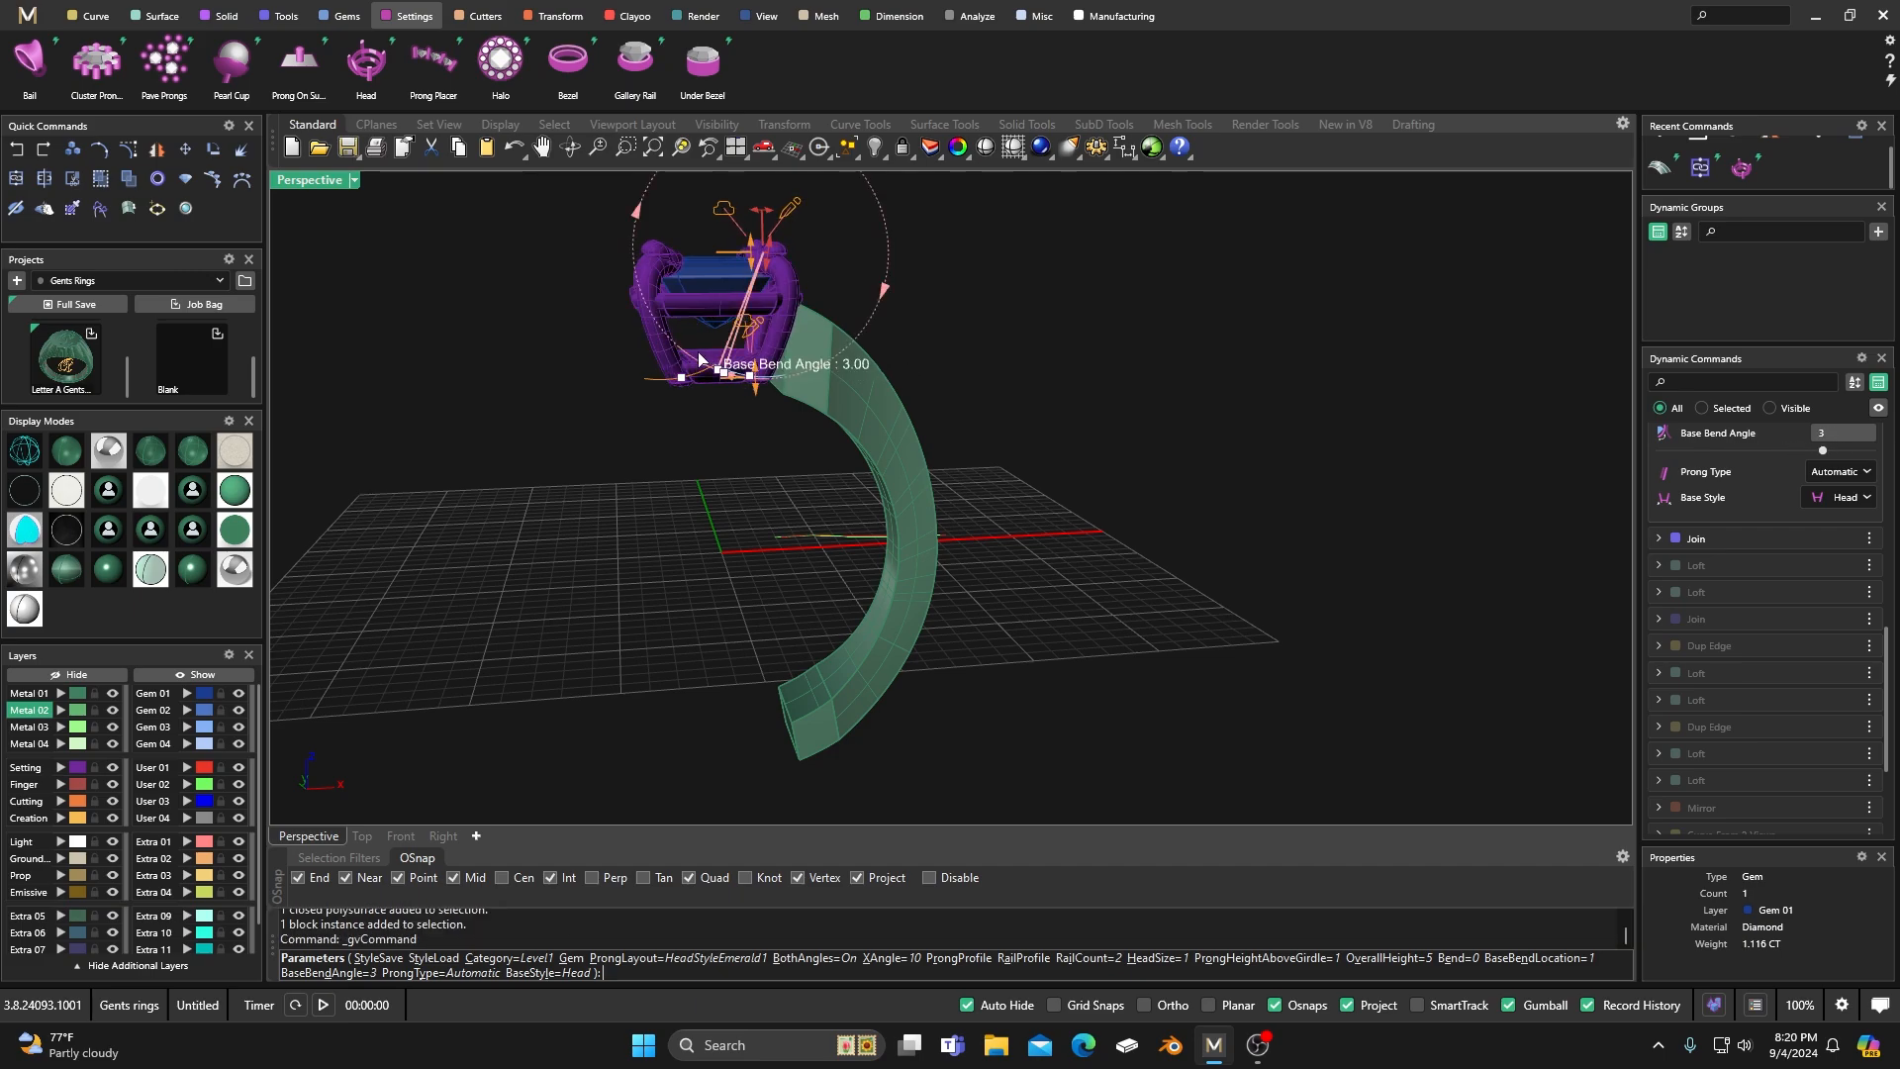
key(Escape)
Start a Head setting on the emerald gem with an overall height of 5.76, and inspect it in the Front view.
right_click(713, 290)
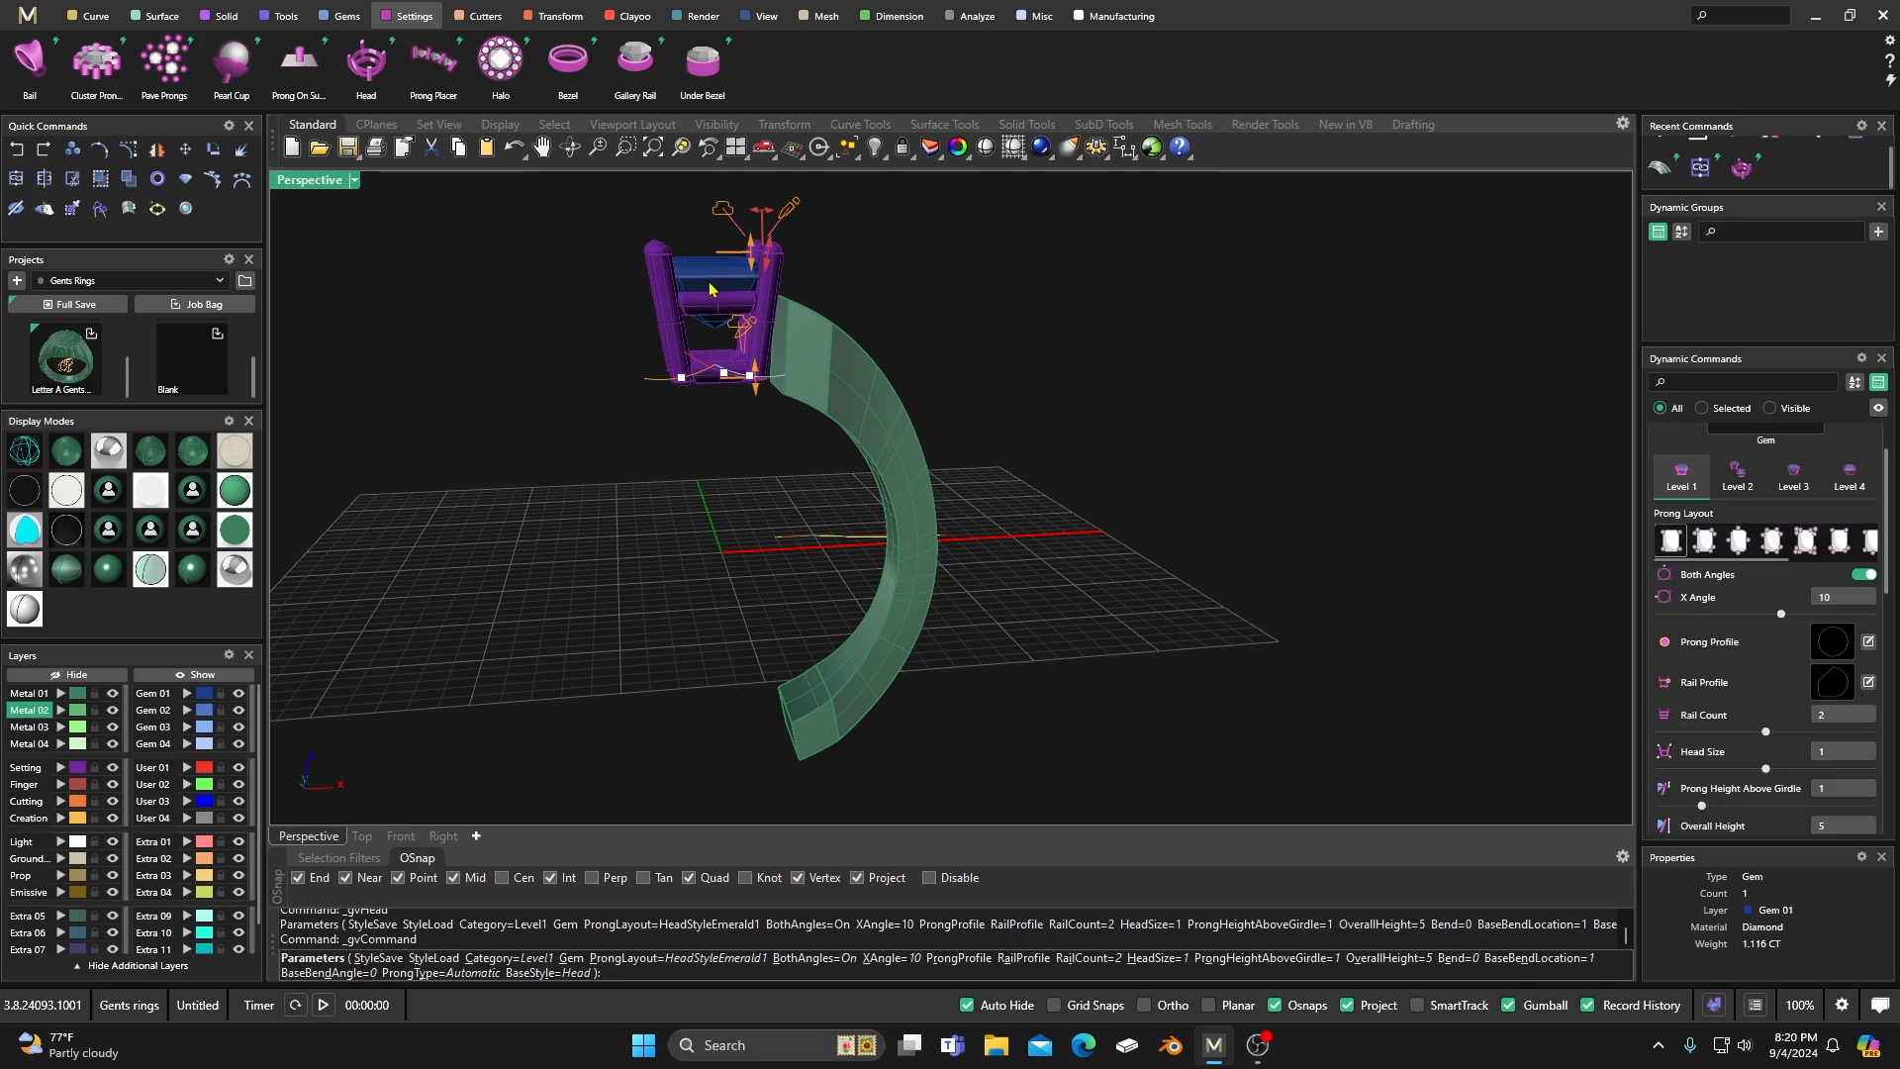
drag(750, 406, 752, 401)
right_drag(753, 416, 712, 454)
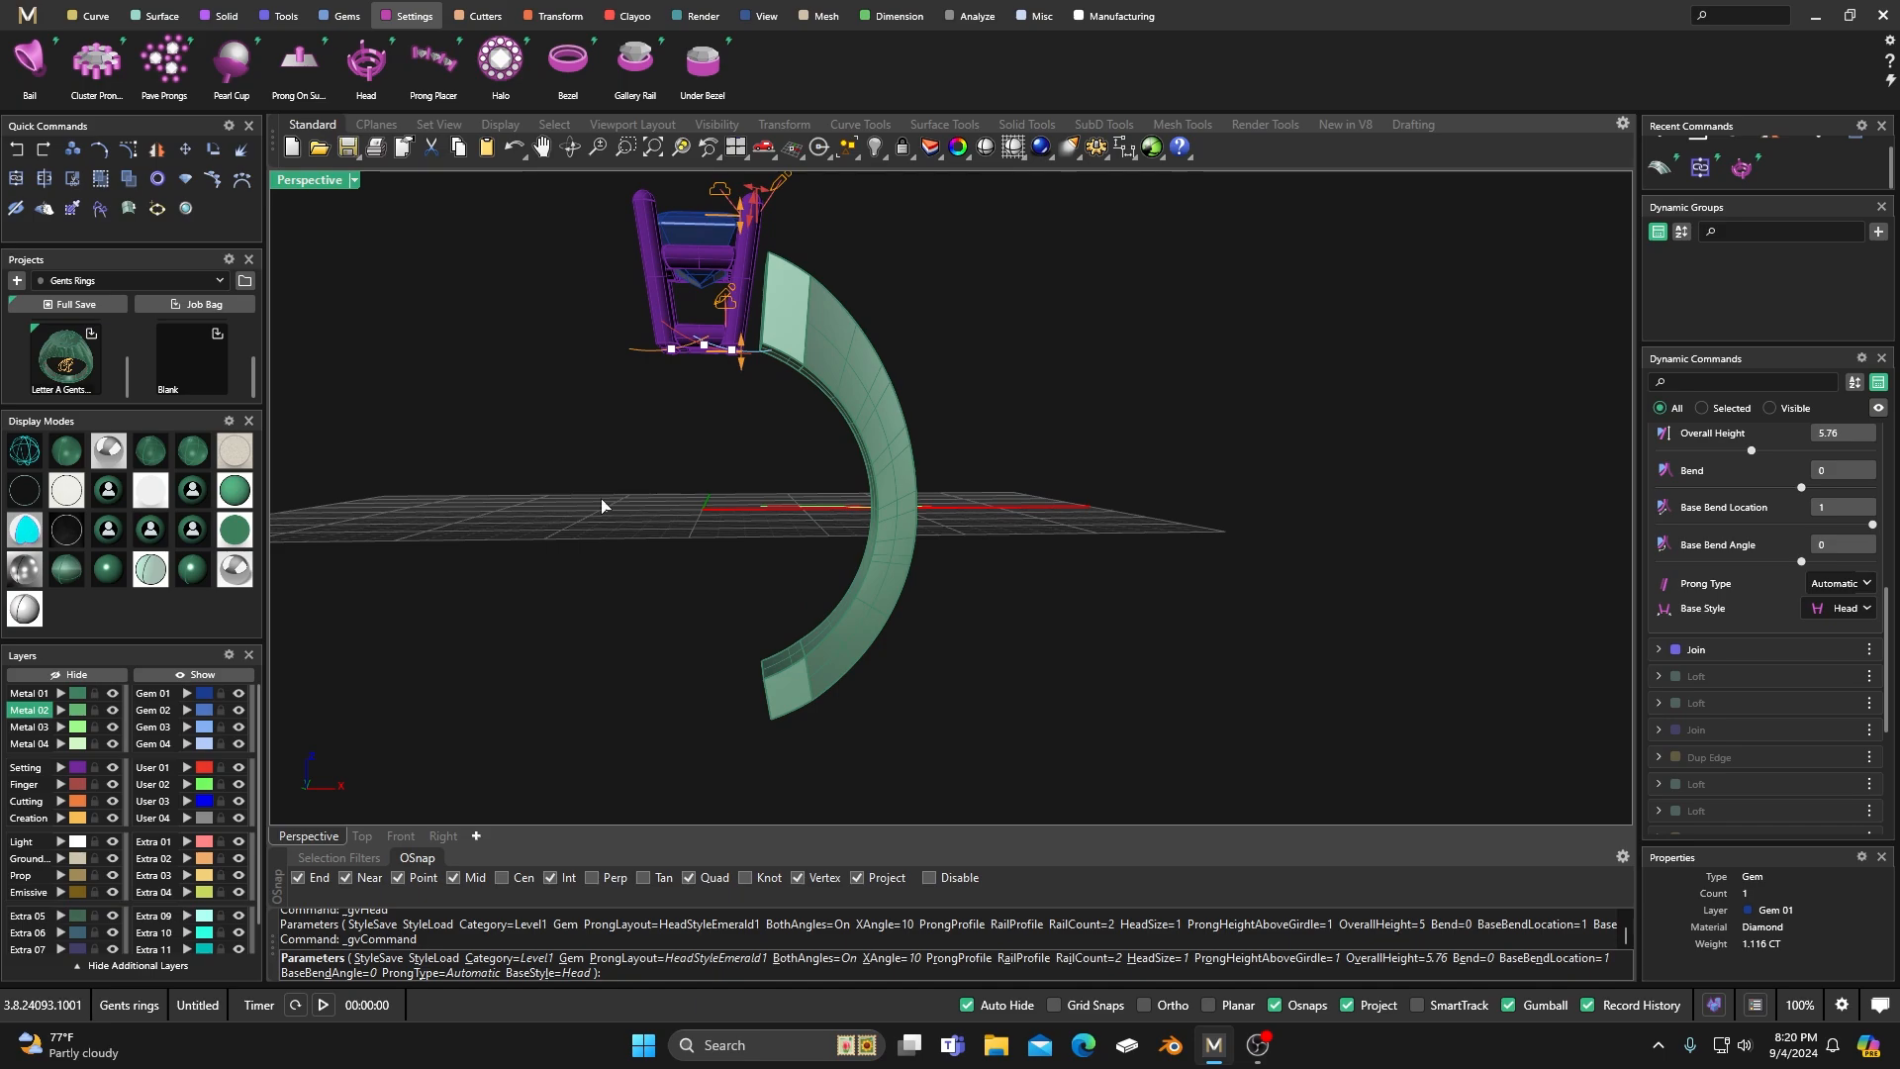
click(402, 837)
scroll(960, 485, up, 3)
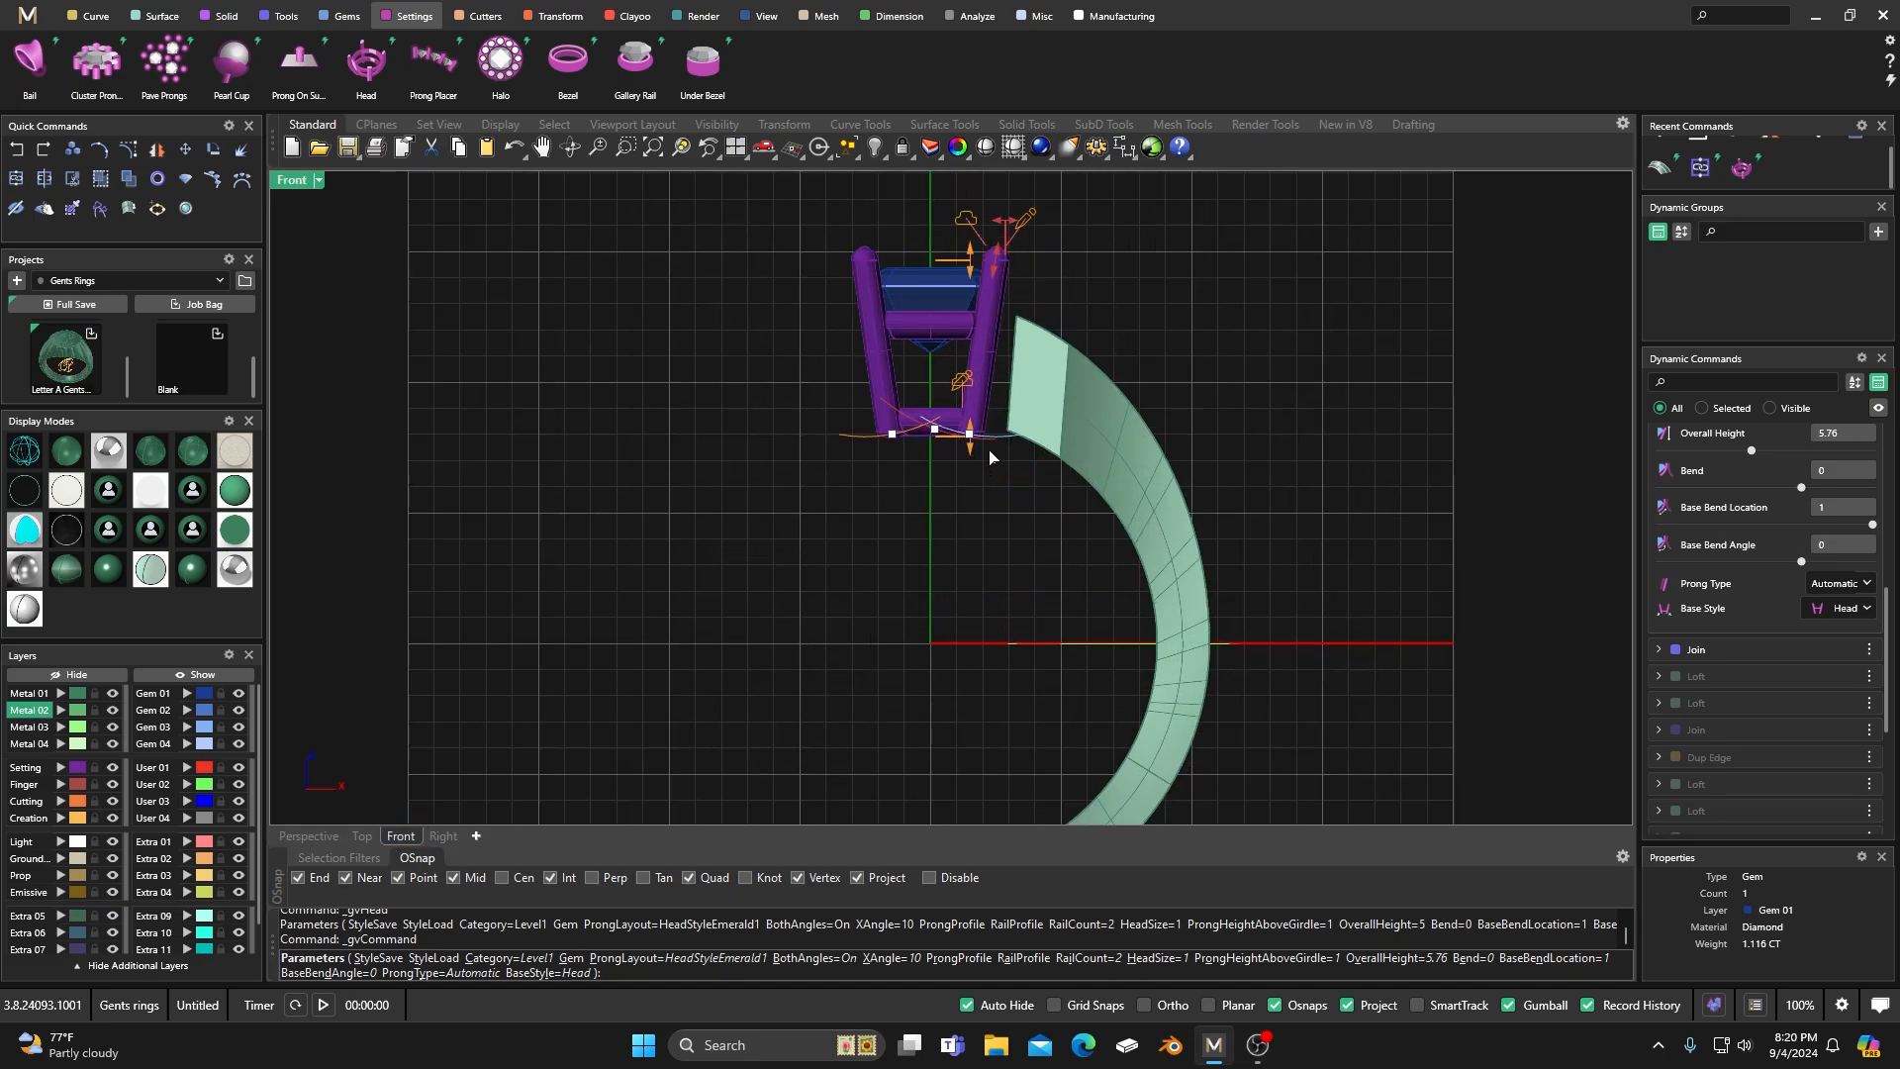
right_drag(1595, 467, 1464, 529)
Change the head's rail profile to the library shape "rail 4".
scroll(1795, 525, up, 4)
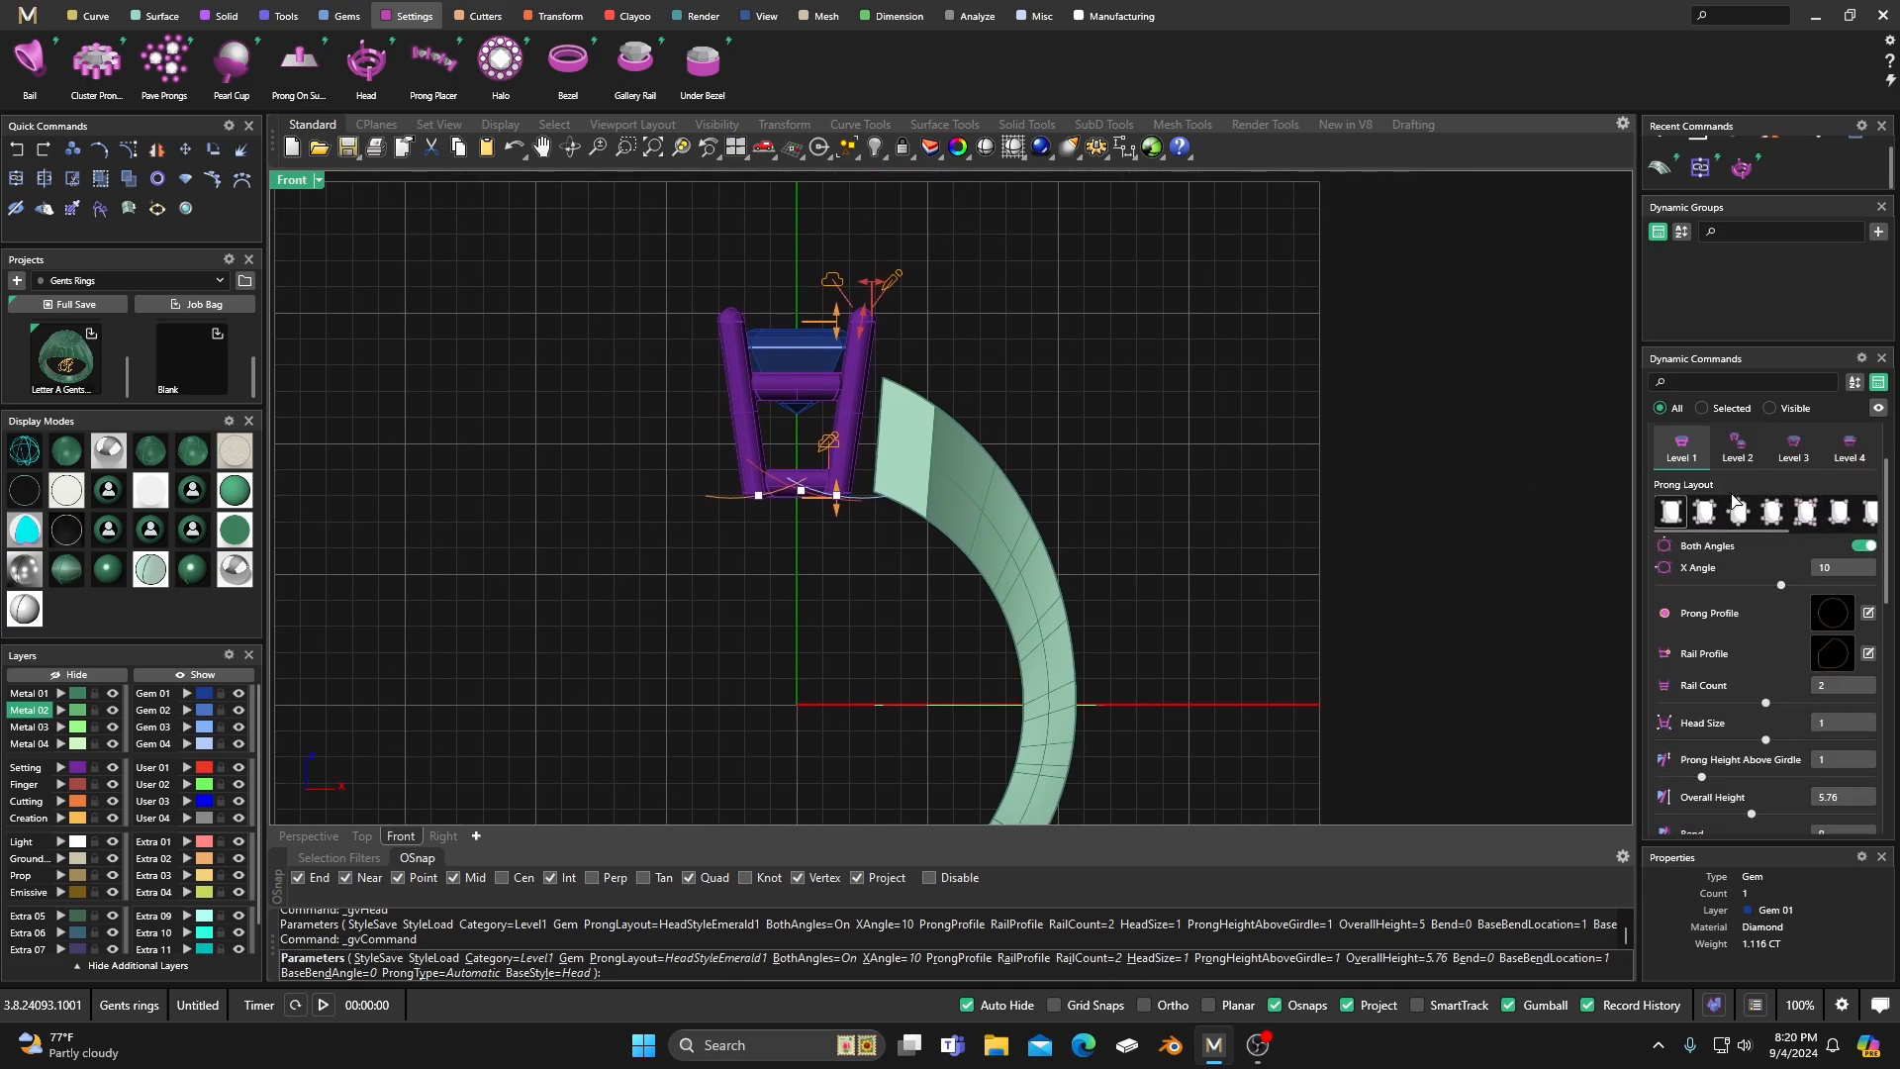
scroll(1740, 550, up, 1)
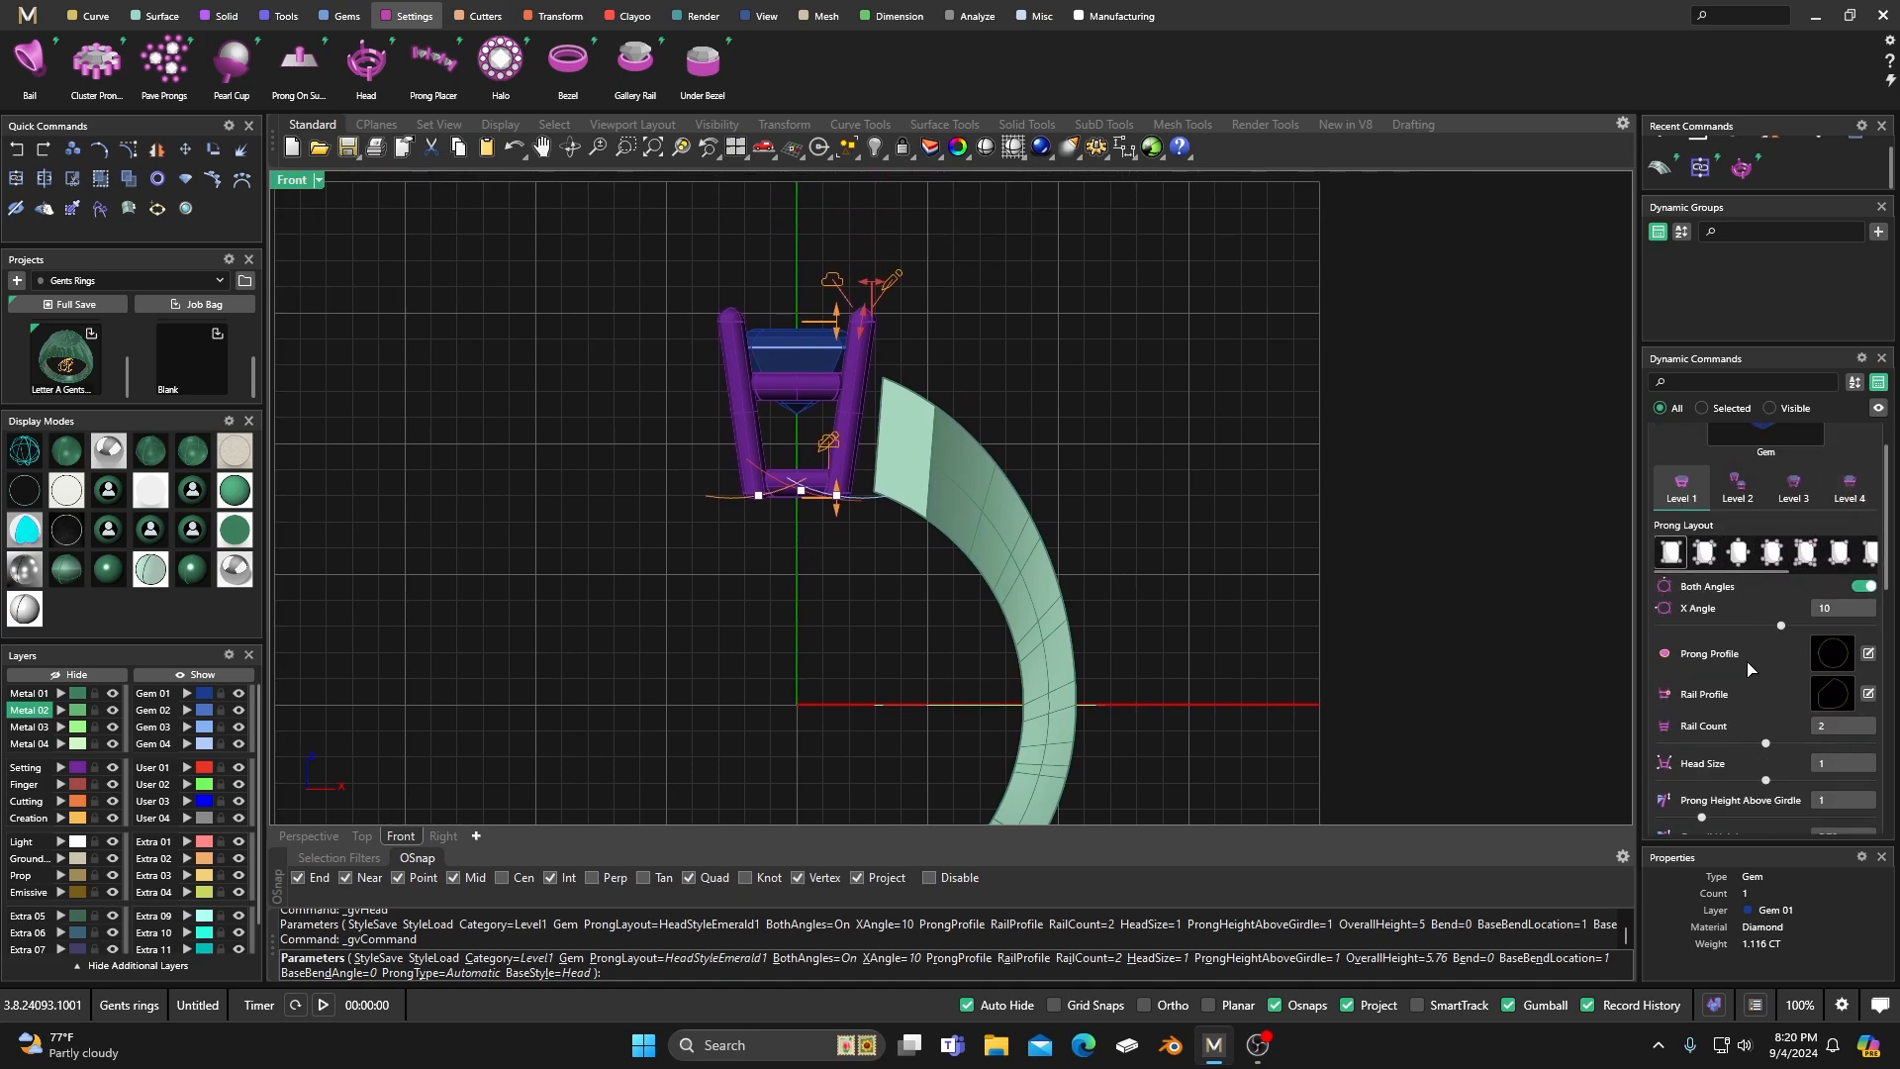
click(1830, 695)
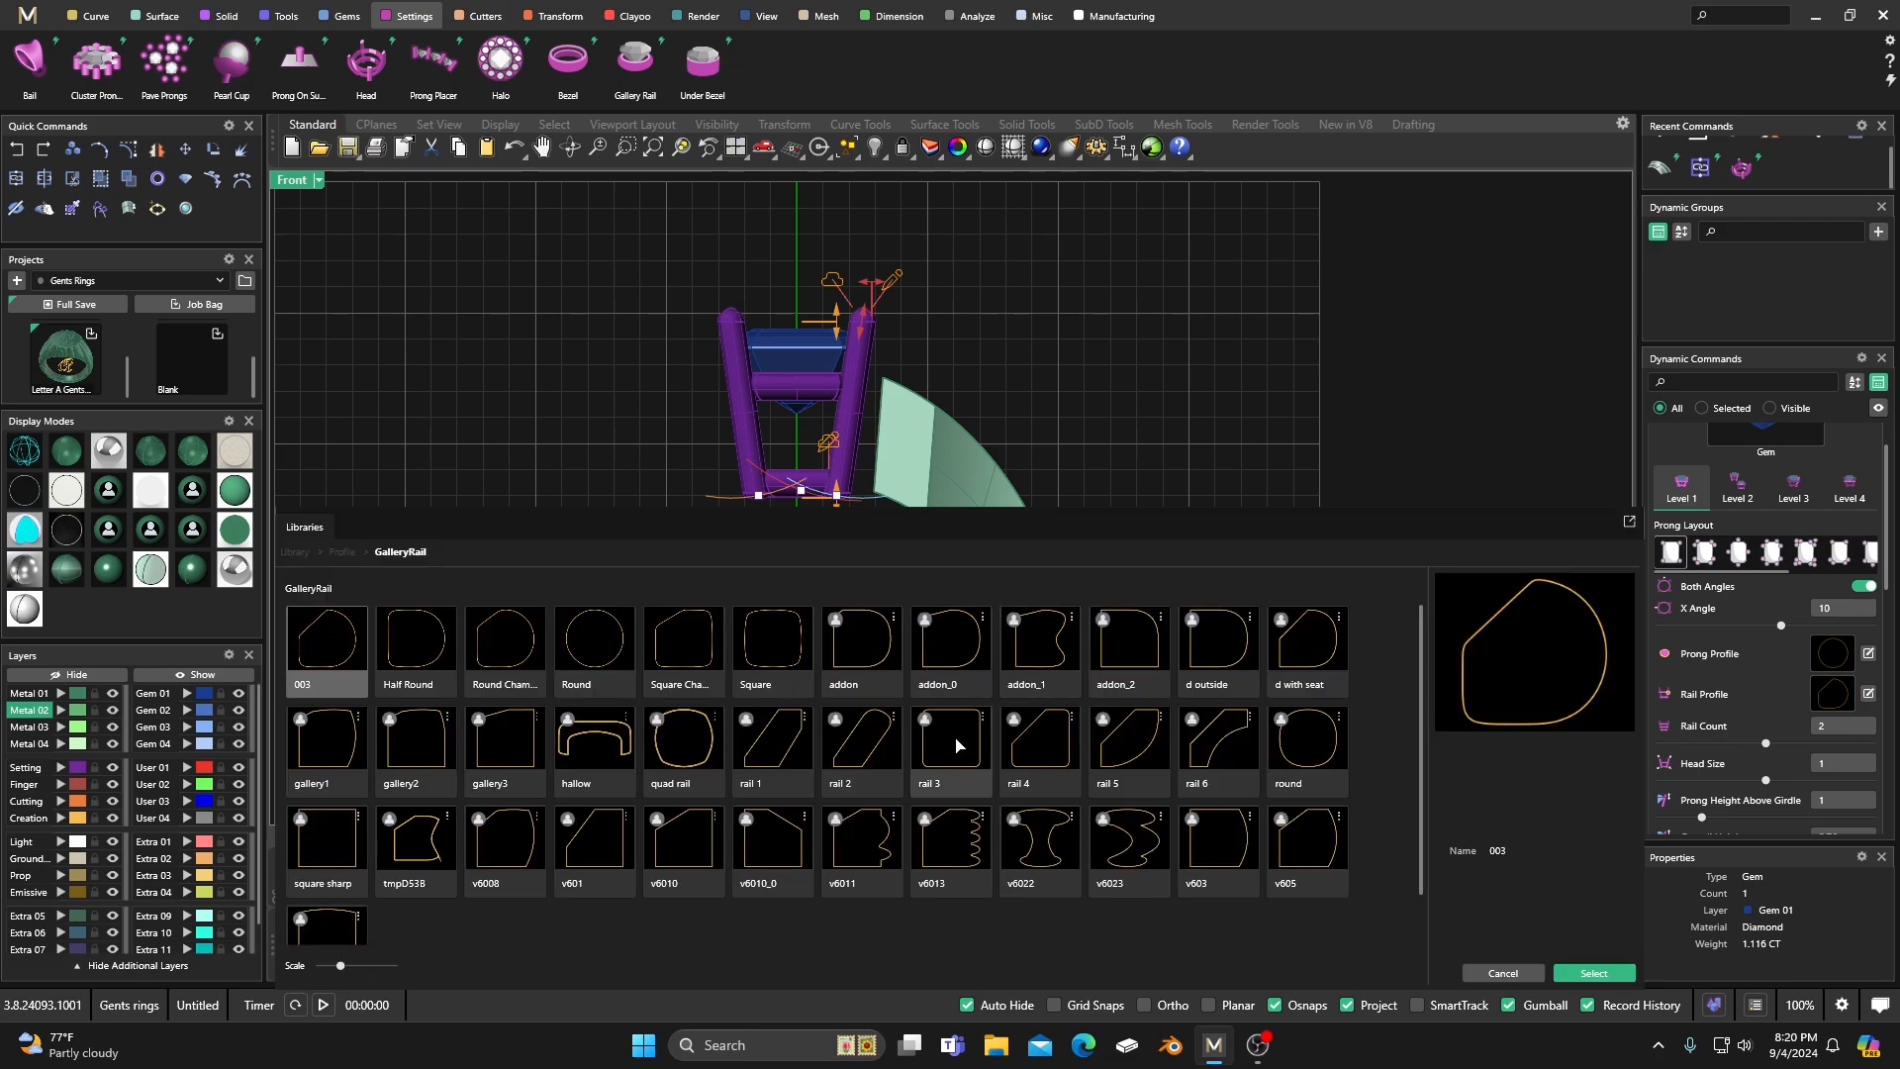
double_click(1022, 749)
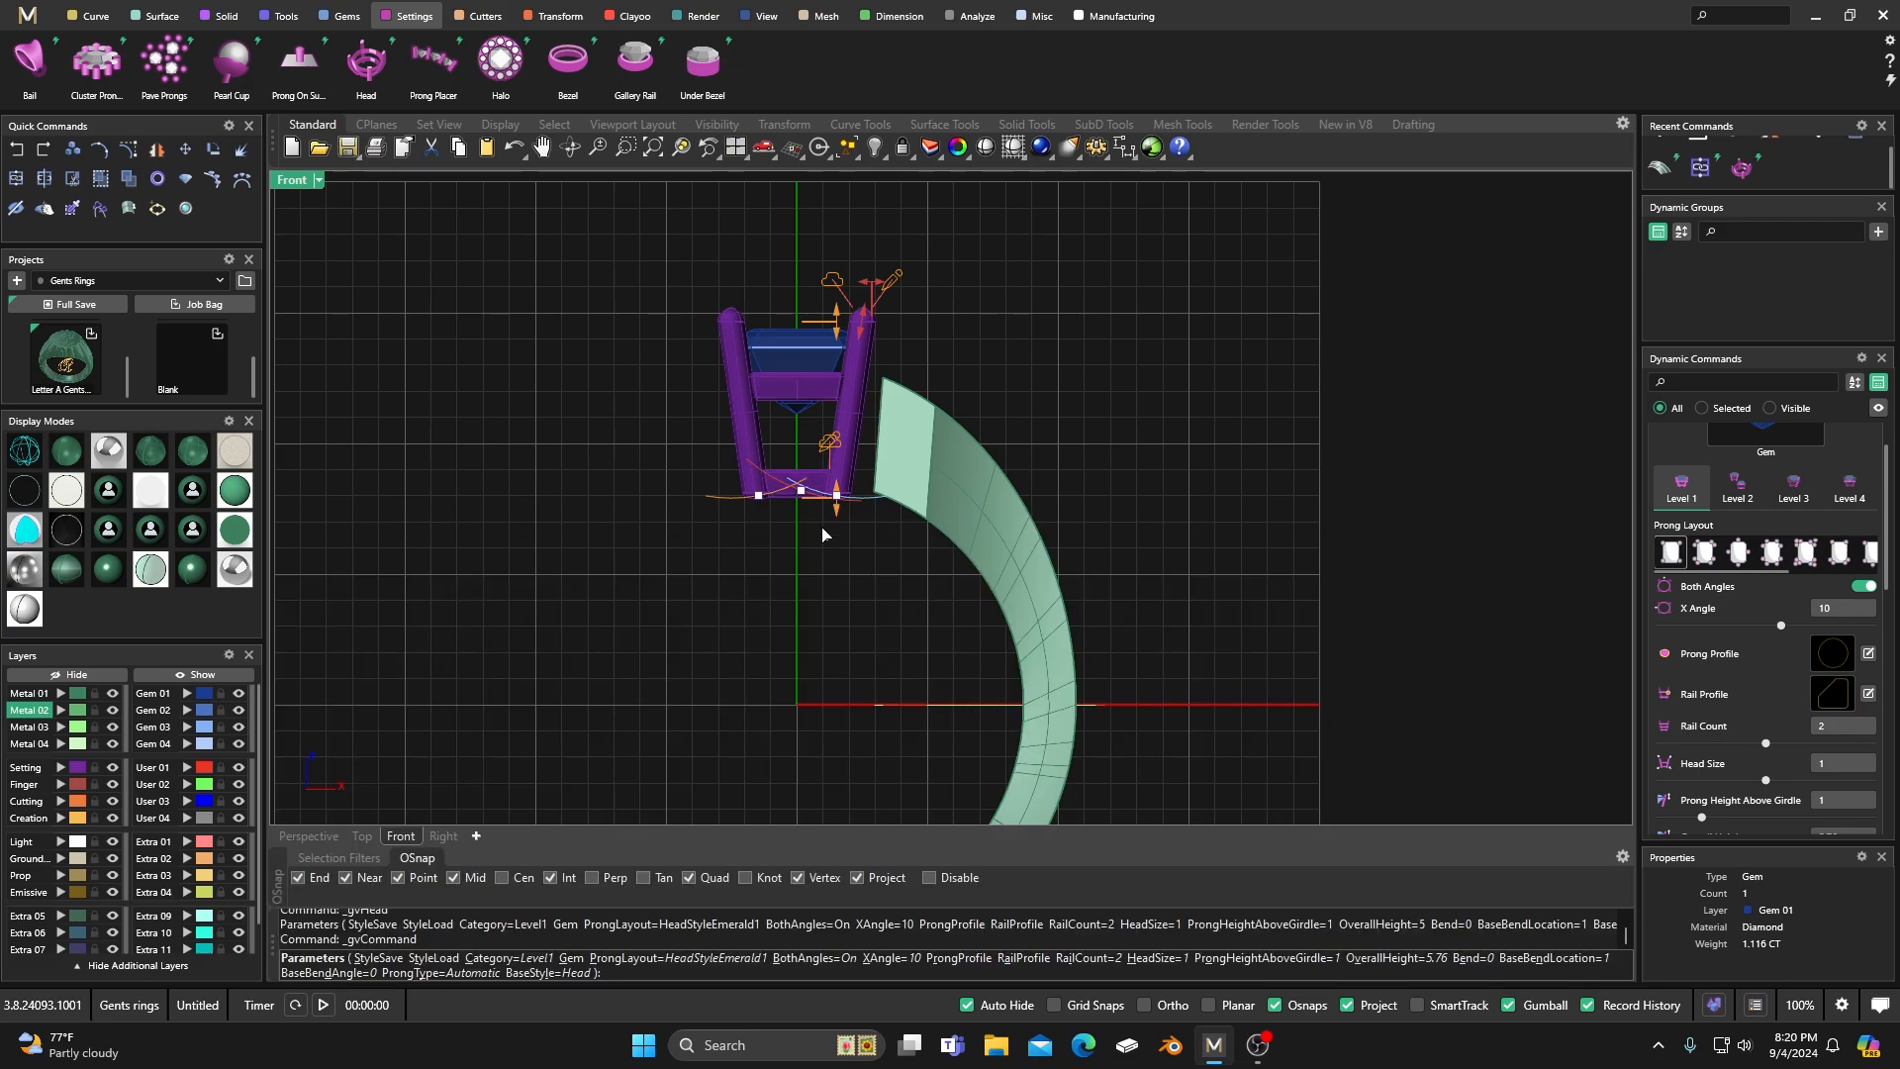
Set the head's lower rail height to 2.05, and the upper rail's height to 1.75 and location to 0.55.
click(1851, 490)
scroll(802, 457, up, 3)
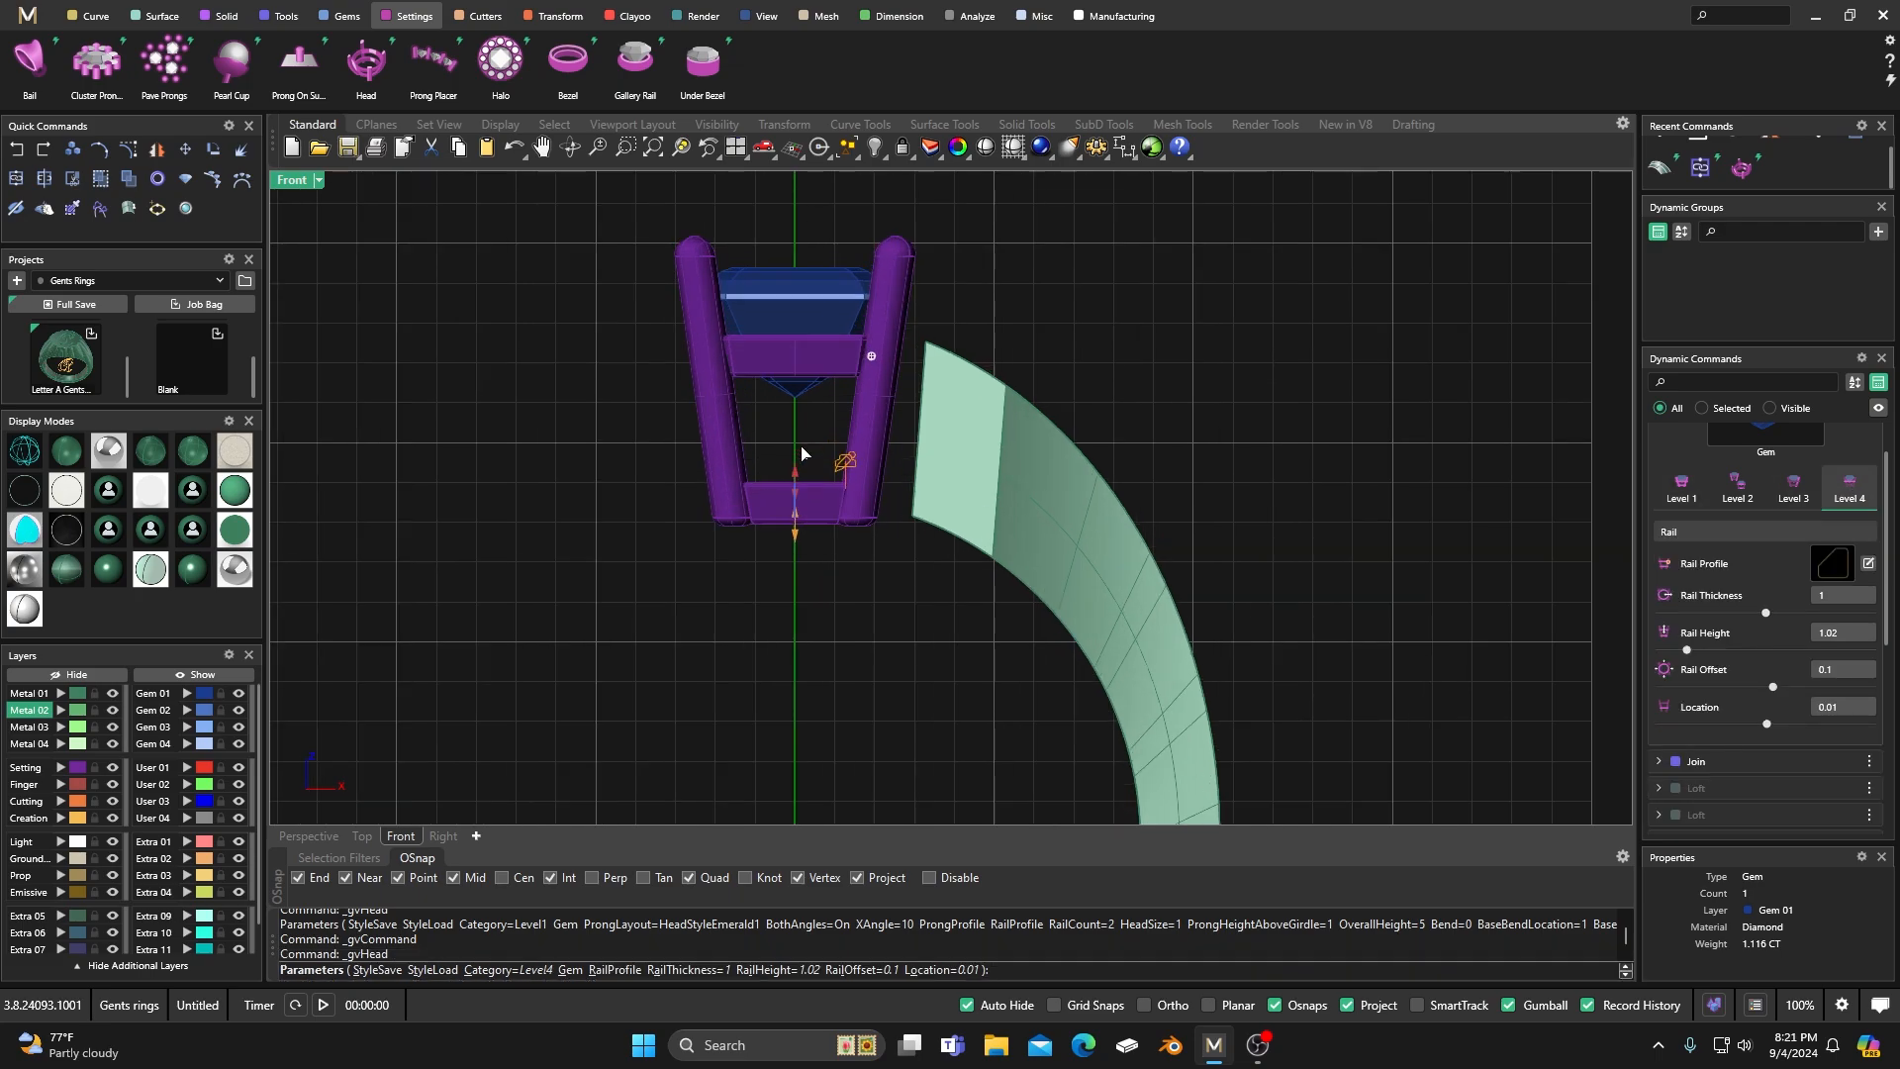
drag(795, 485, 794, 438)
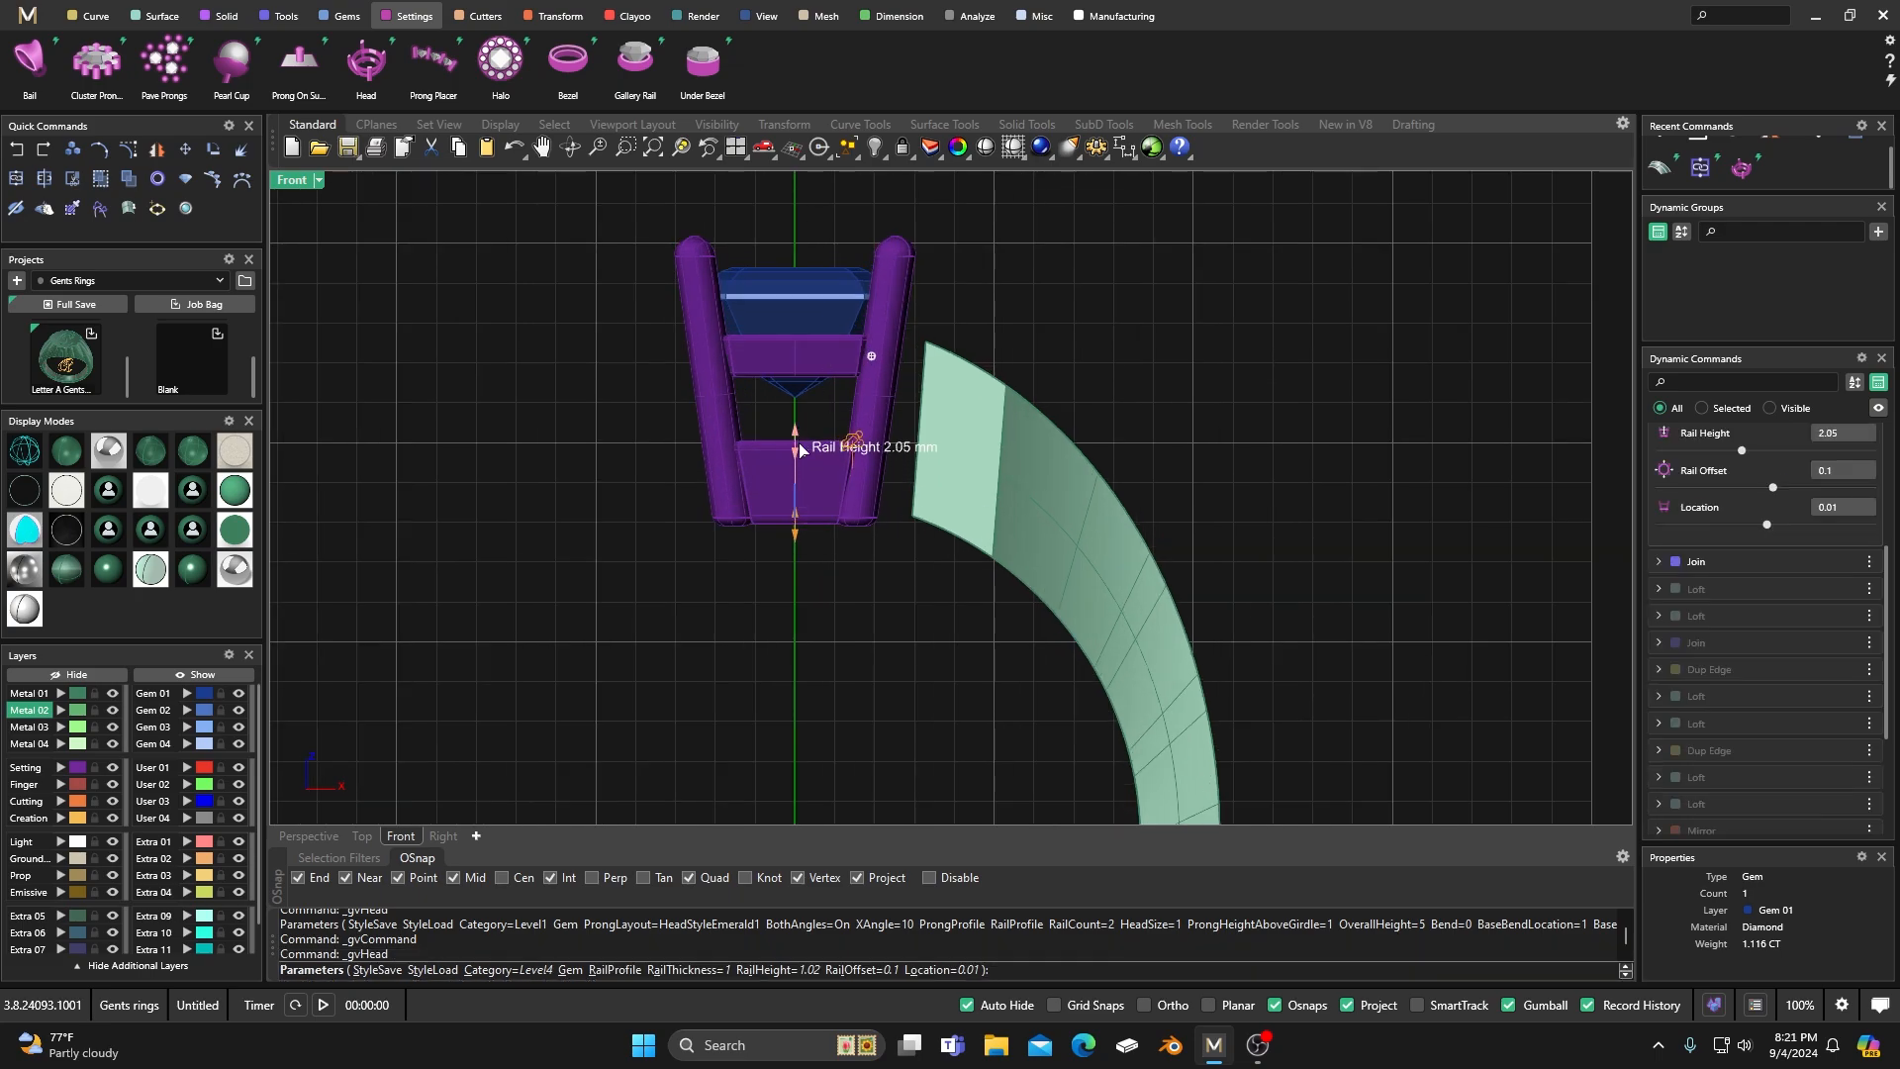
click(872, 362)
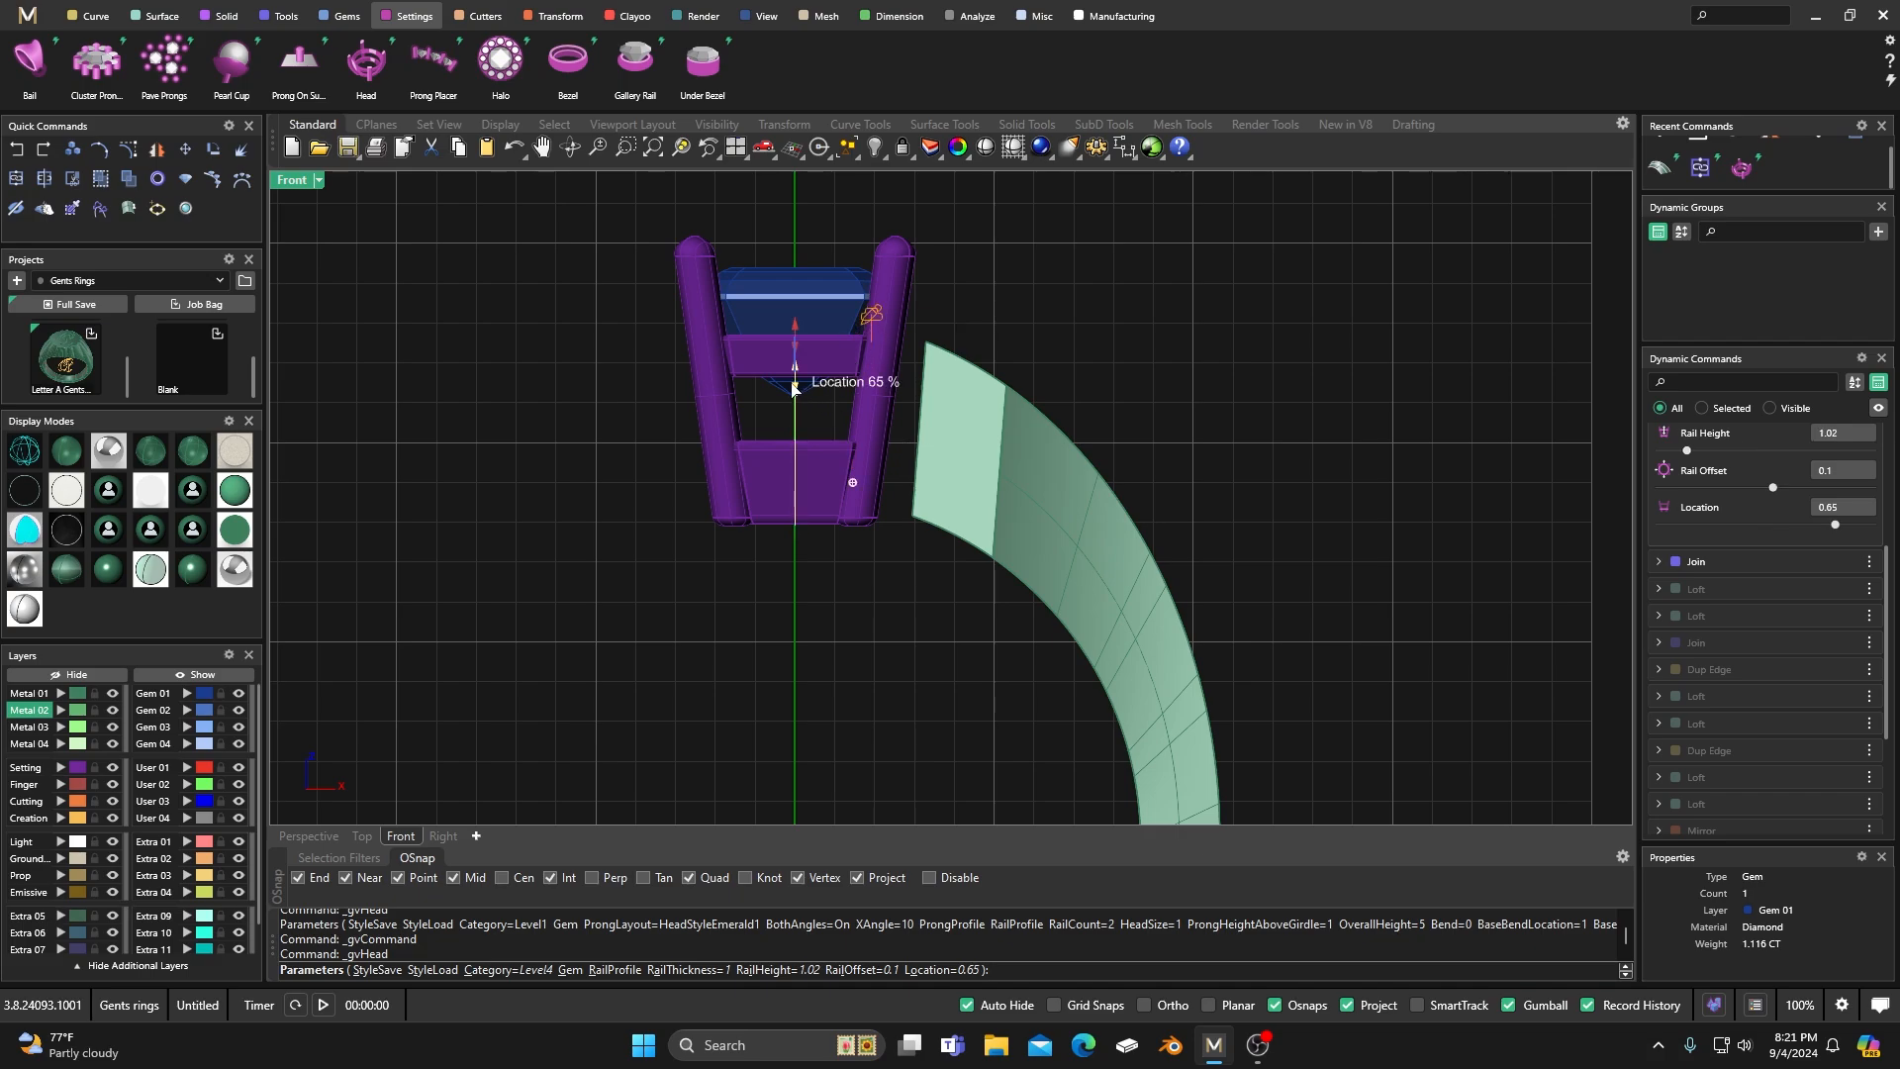
drag(795, 388, 804, 337)
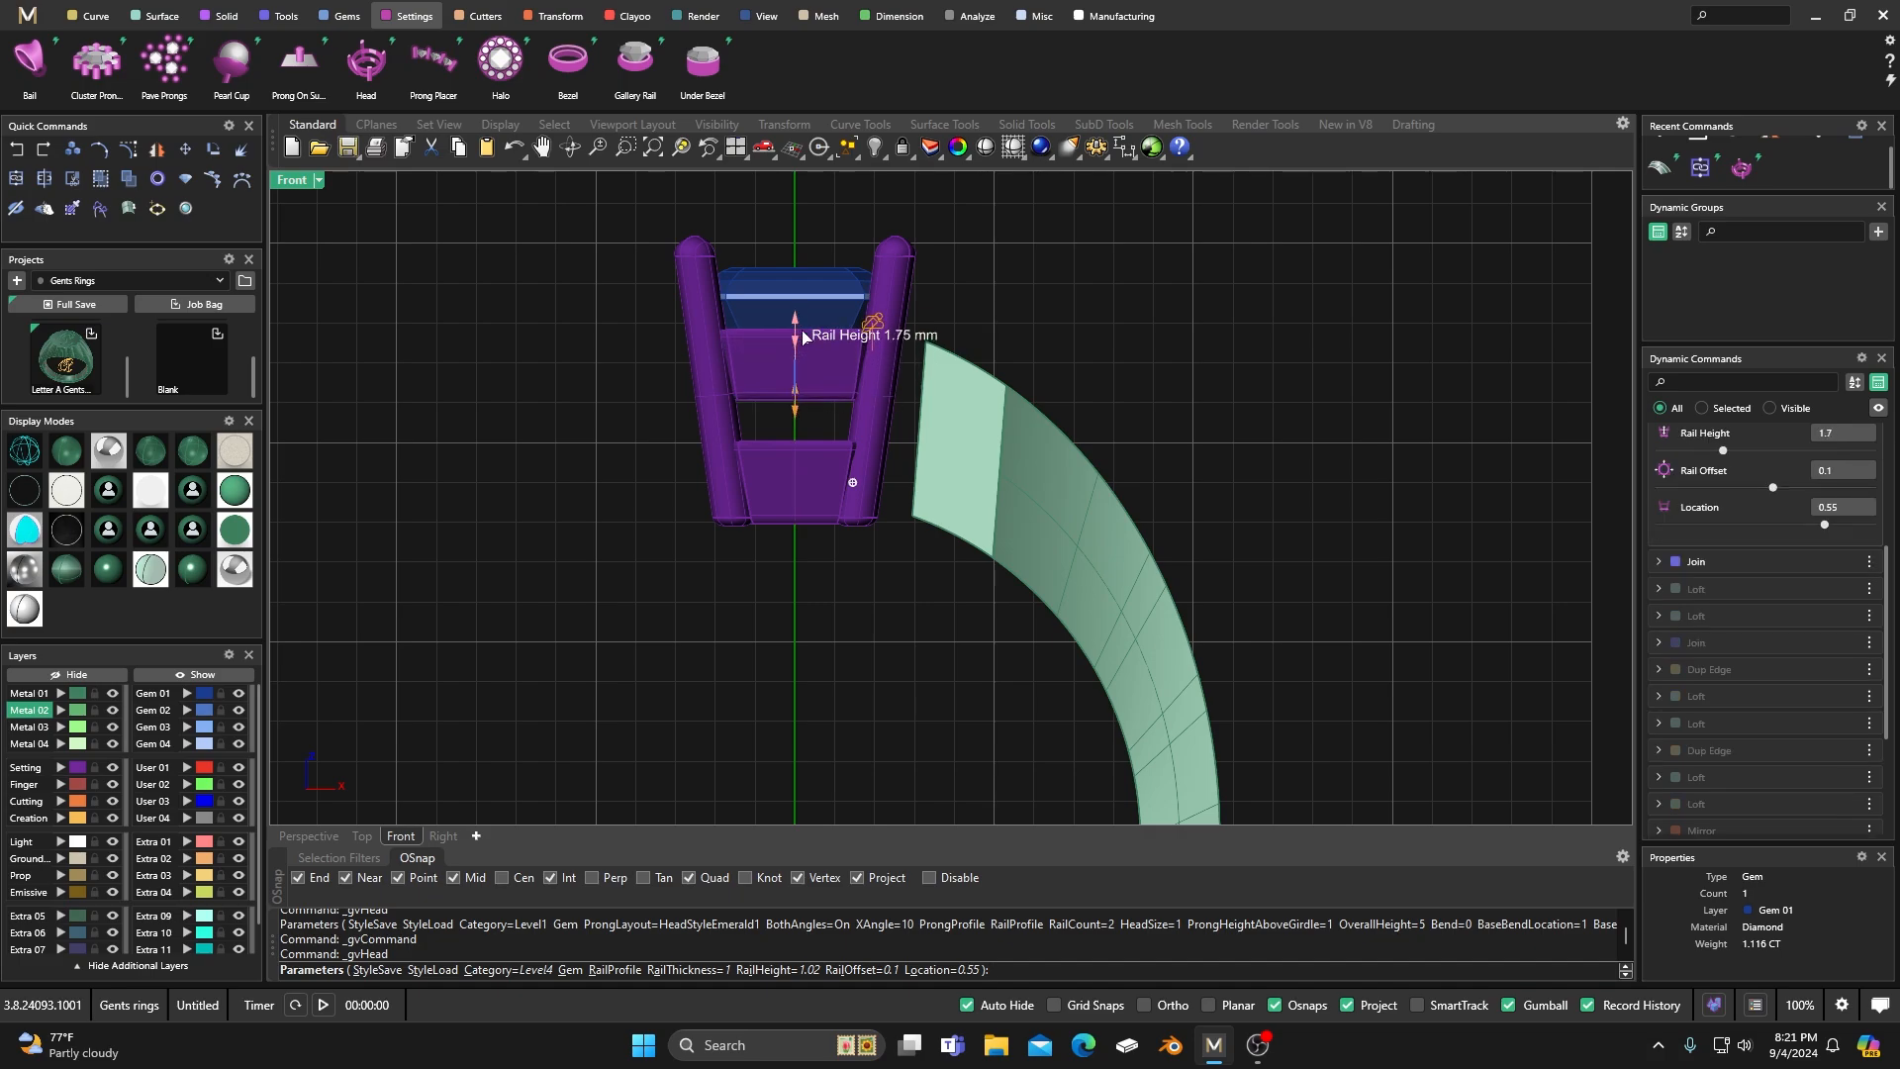
Accept the head settings and inspect the prong head from above in the Perspective view.
right_click(992, 294)
scroll(992, 294, down, 6)
right_drag(992, 294, 929, 335)
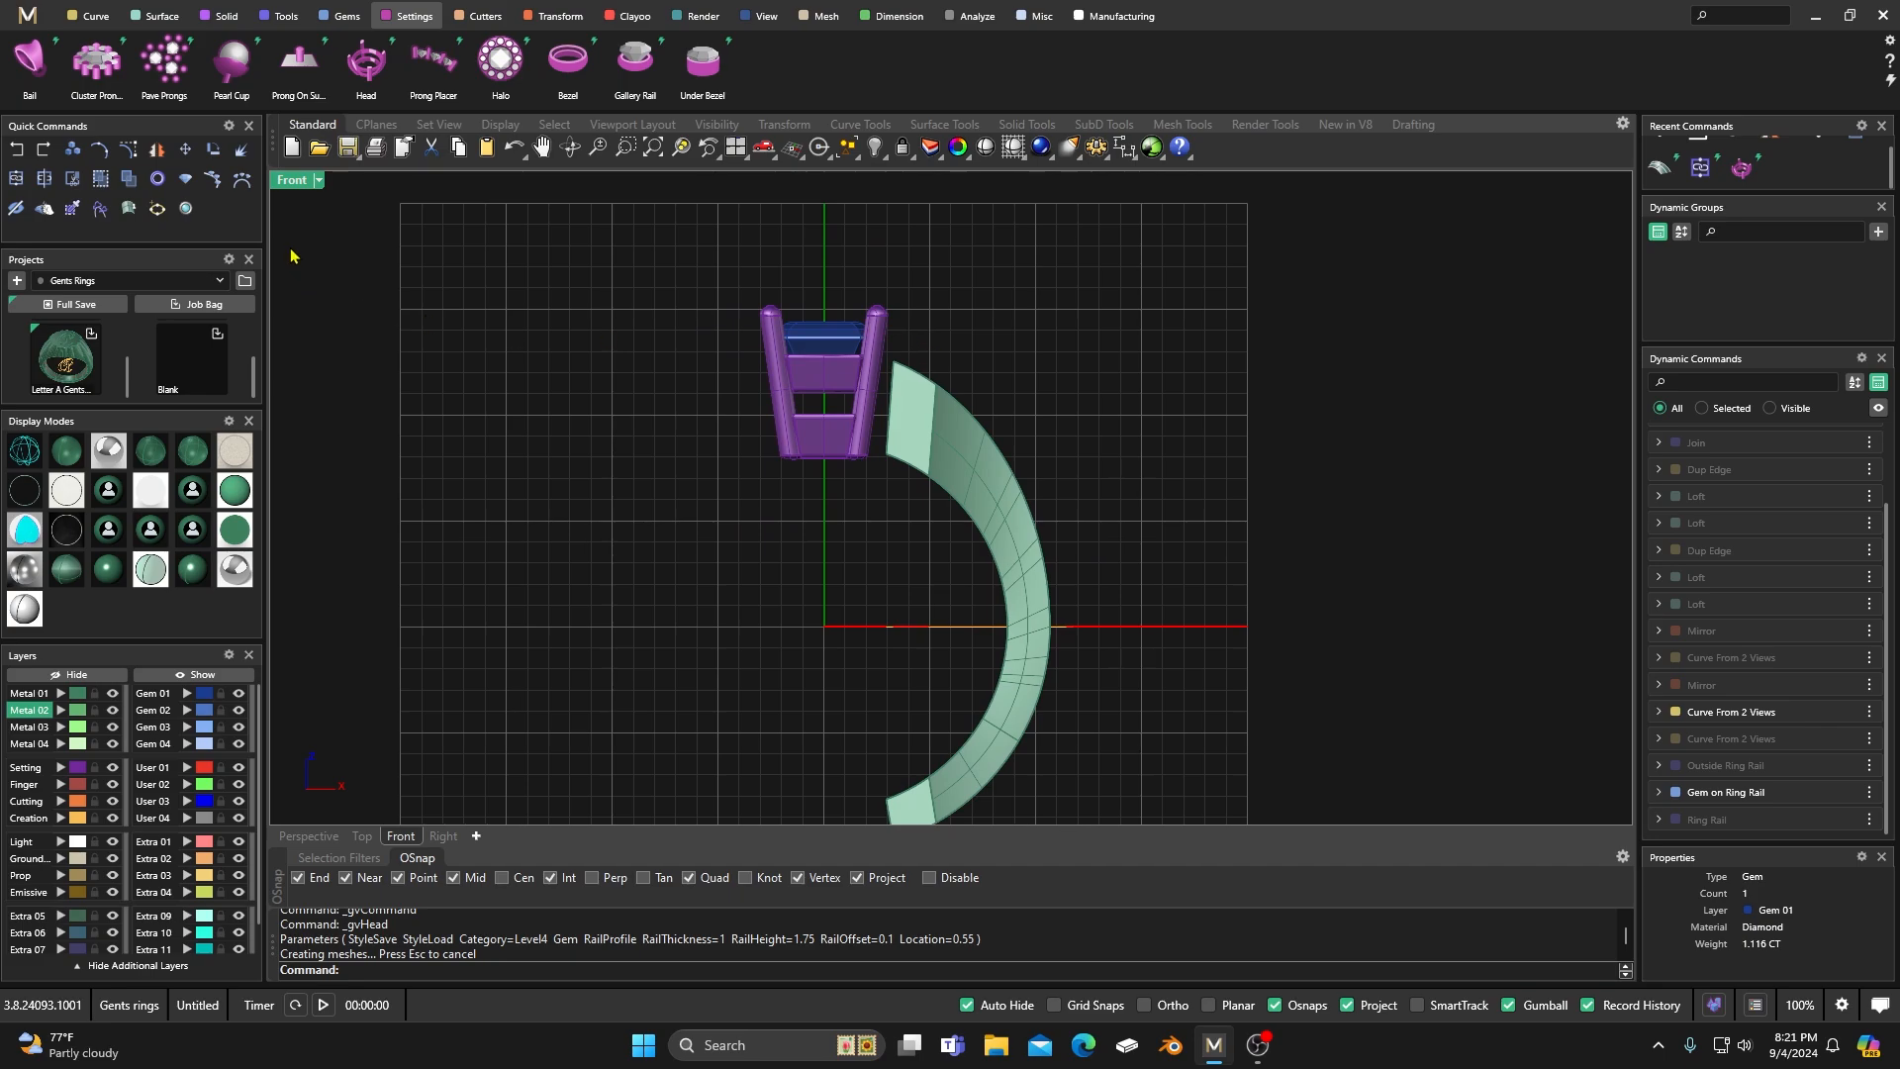
double_click(300, 186)
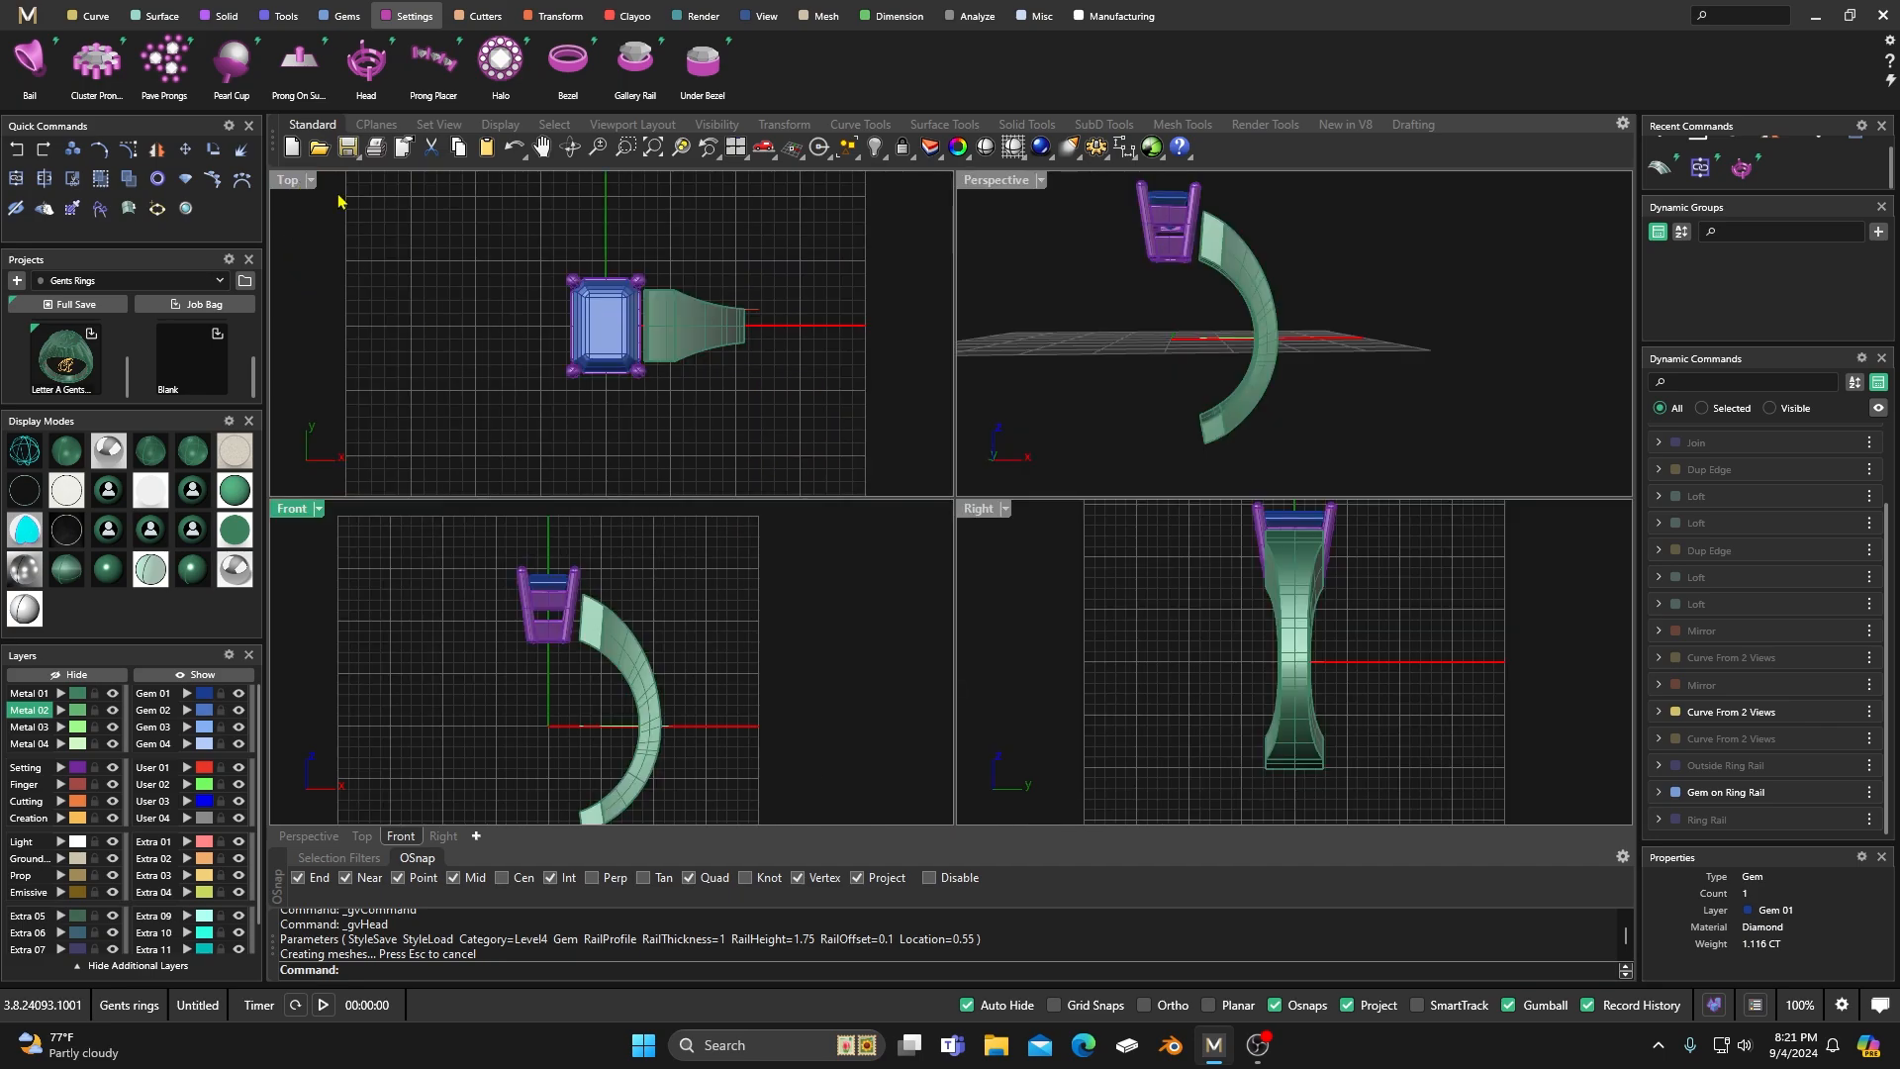
double_click(1019, 188)
right_drag(1018, 188, 832, 513)
scroll(831, 514, up, 5)
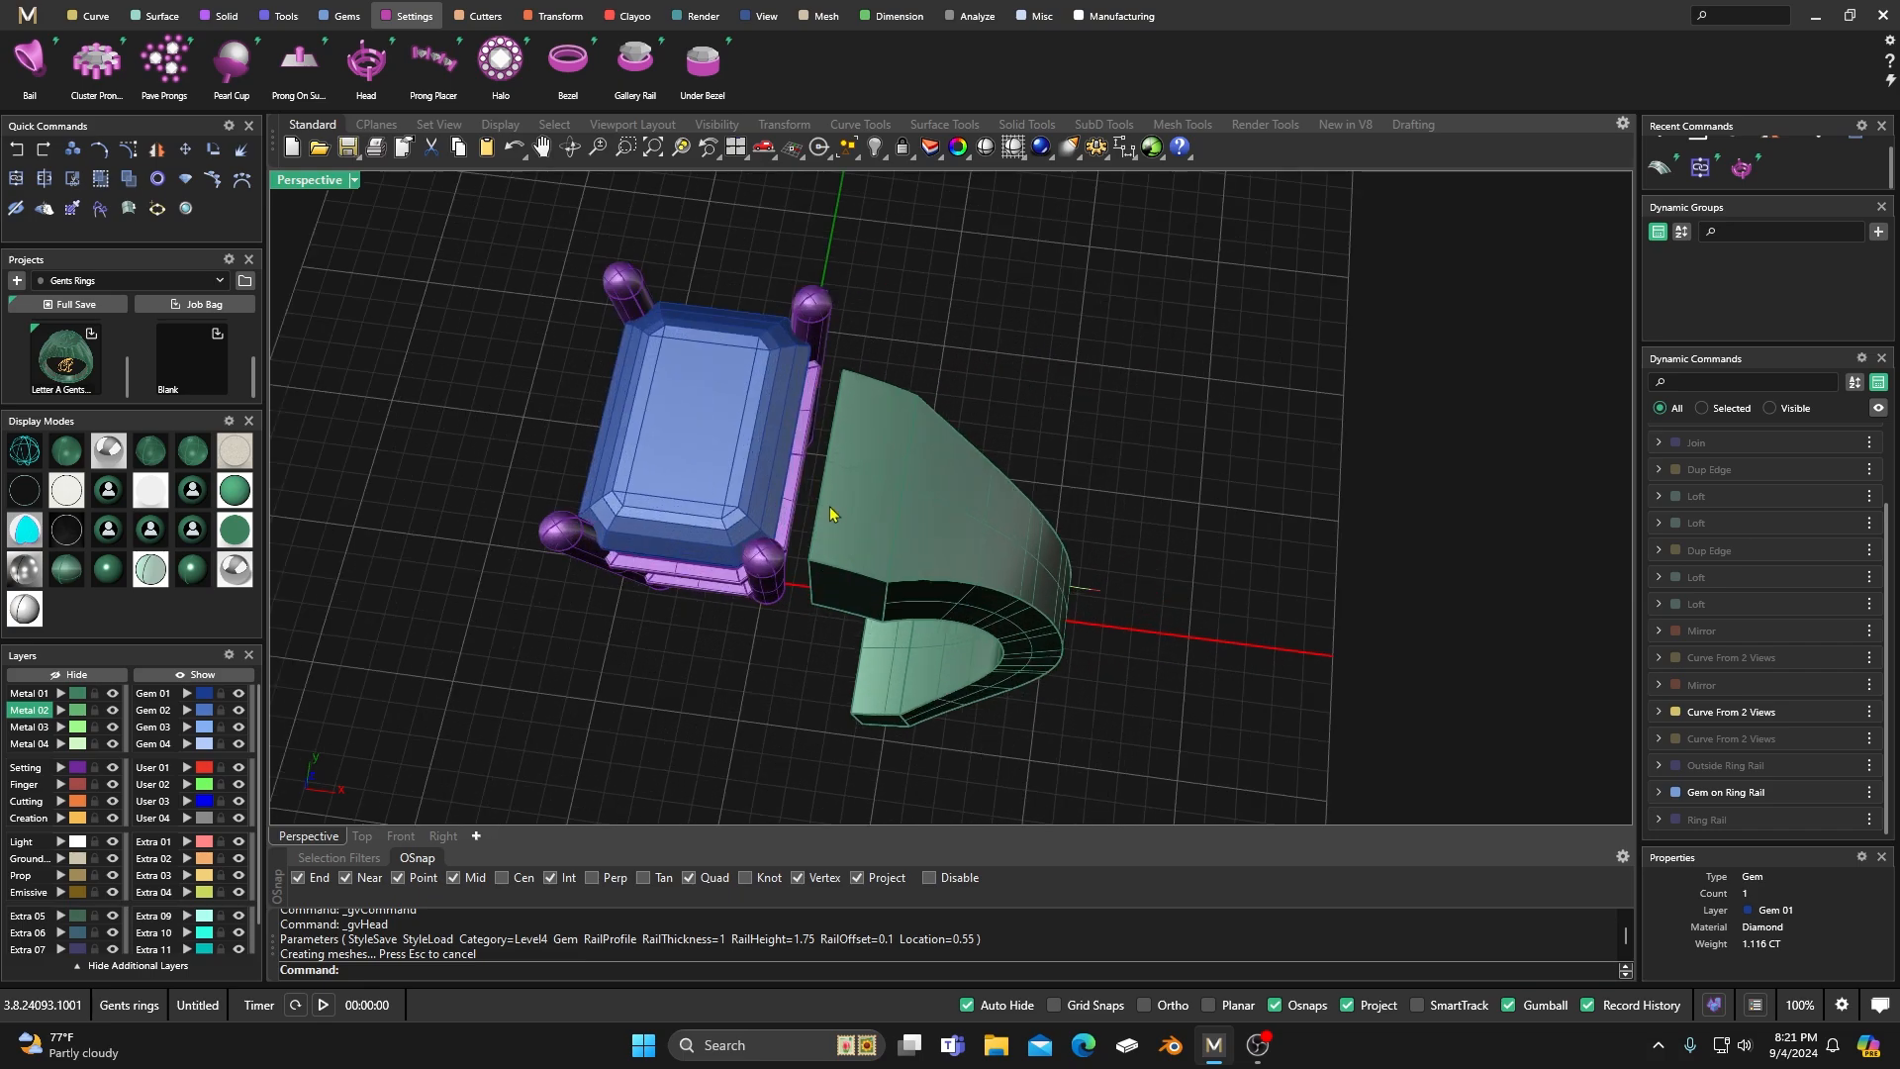
Reopen the head for editing and set the upper rail's offset to -0.15.
click(765, 582)
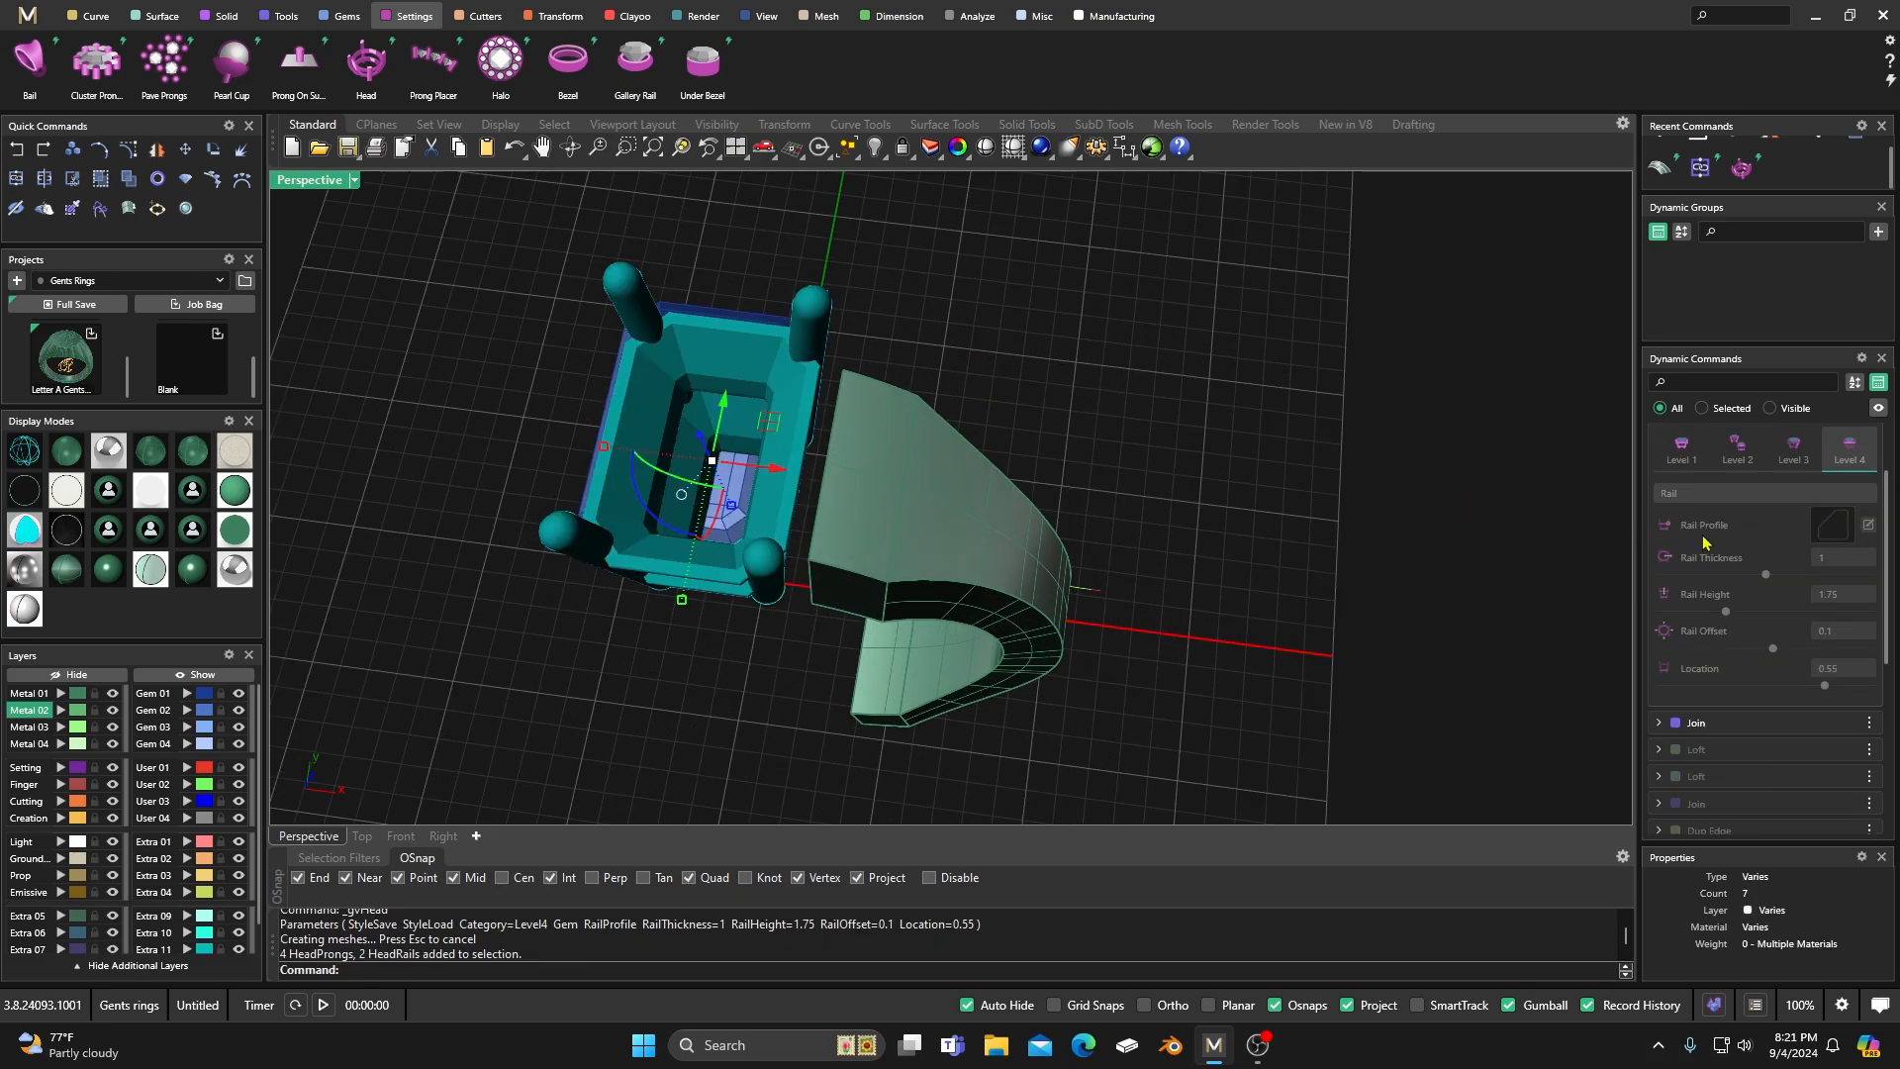
scroll(1740, 527, up, 2)
click(1836, 436)
right_drag(1387, 526, 1197, 482)
right_drag(990, 495, 993, 581)
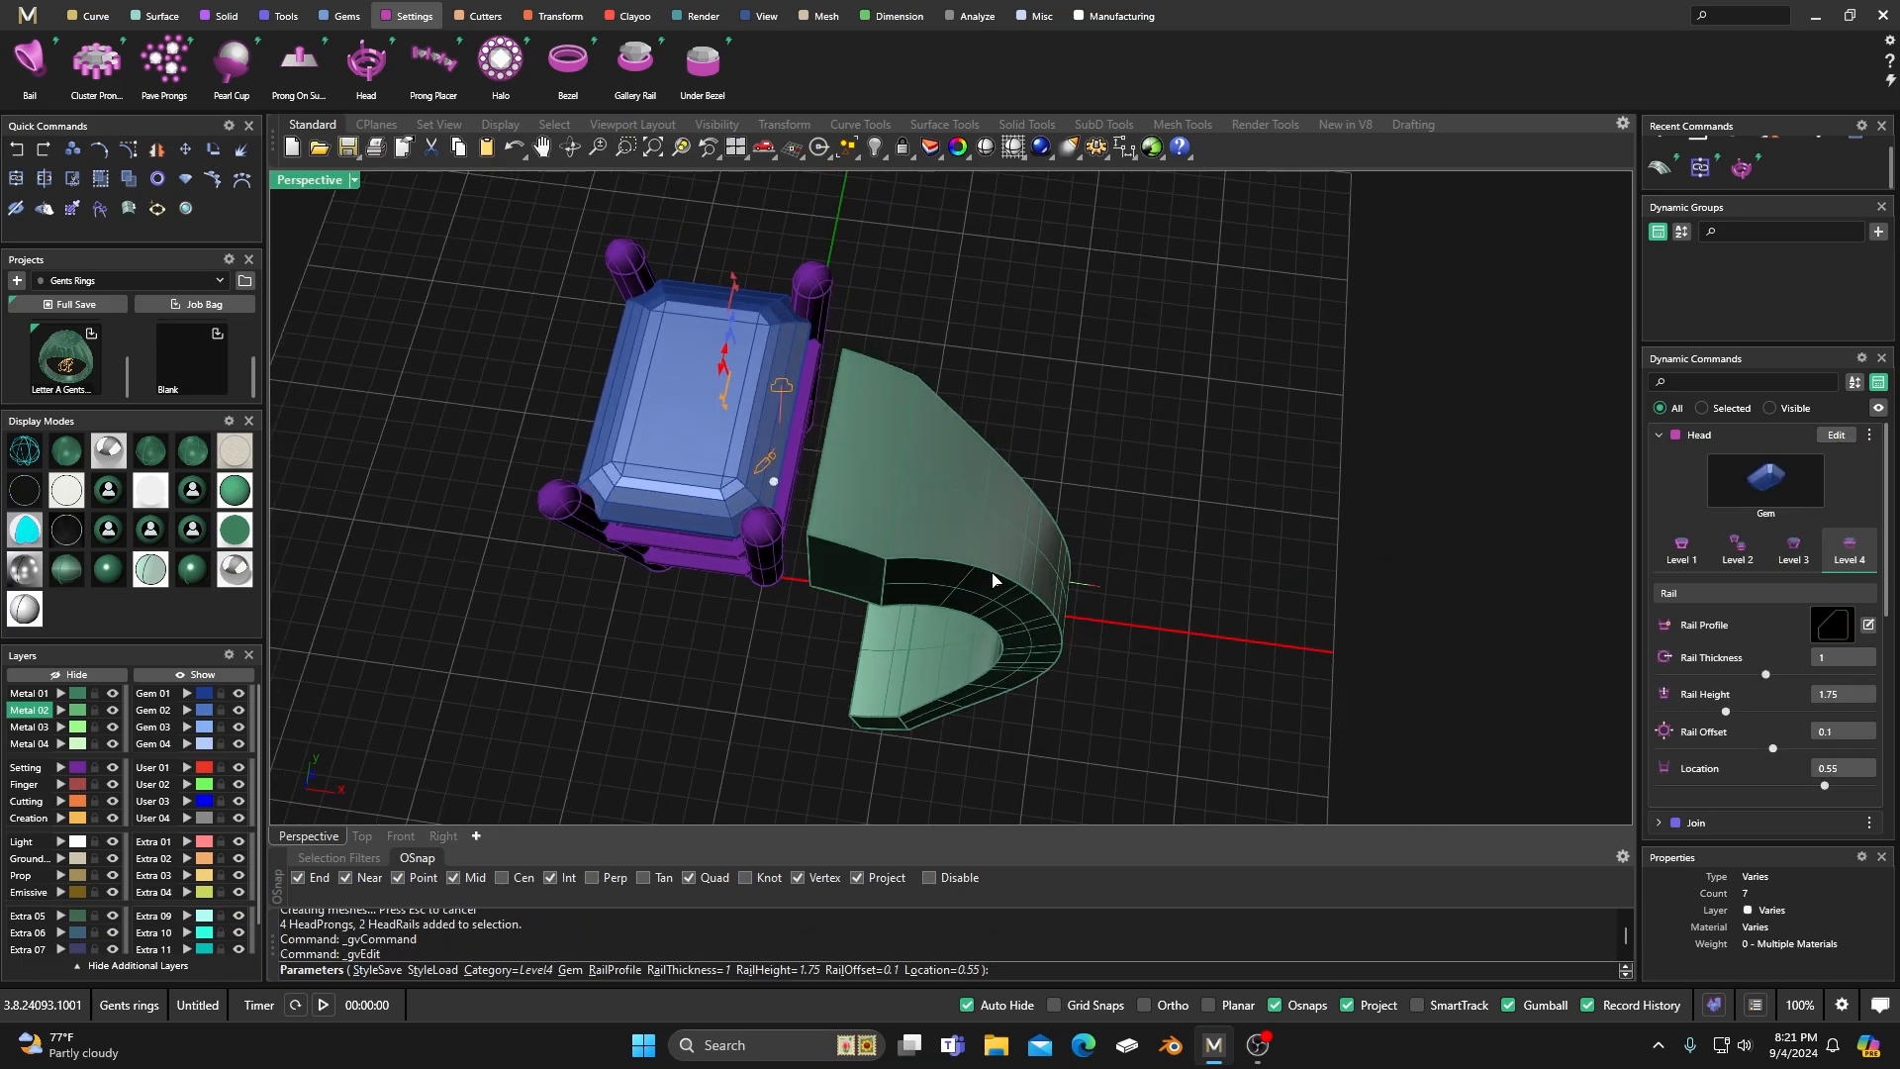
scroll(992, 581, down, 6)
right_drag(1120, 593, 902, 373)
scroll(901, 373, up, 2)
scroll(903, 373, up, 2)
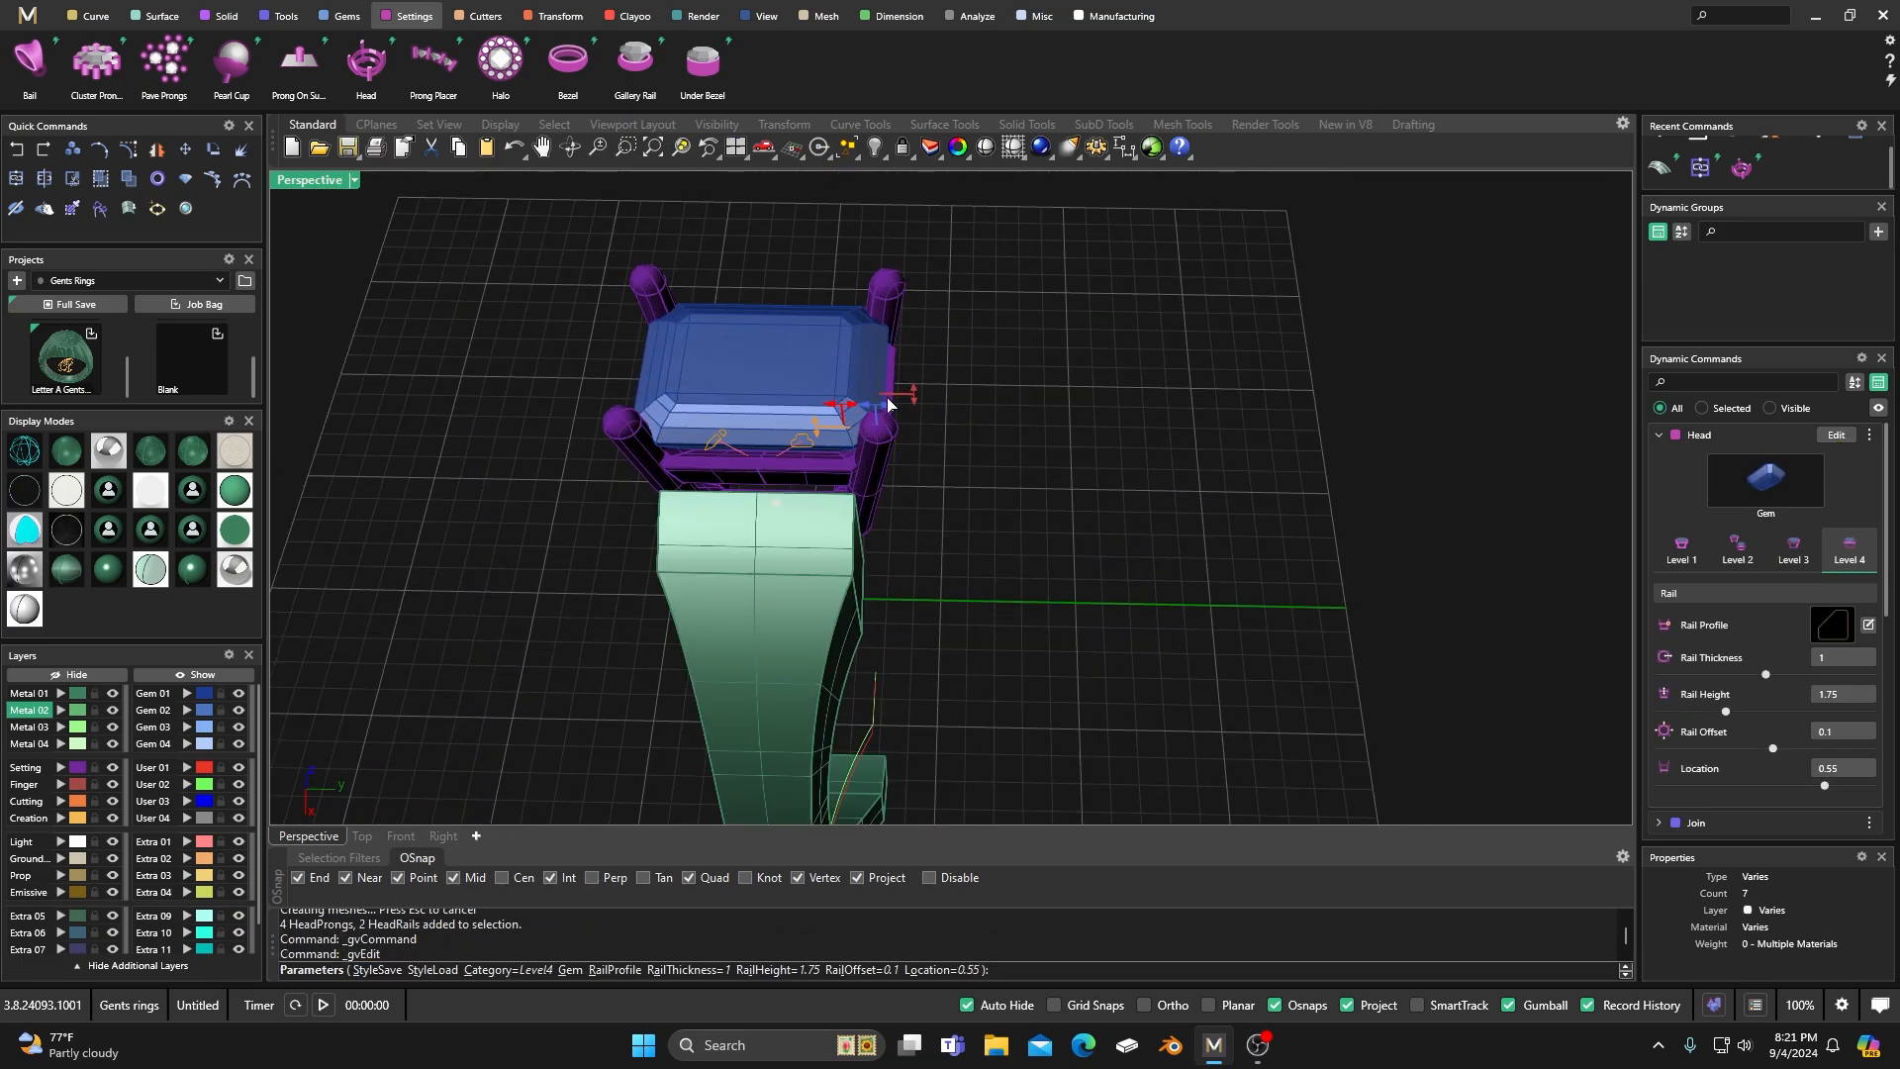
drag(878, 410, 842, 414)
right_drag(895, 471, 1175, 454)
scroll(1821, 564, up, 3)
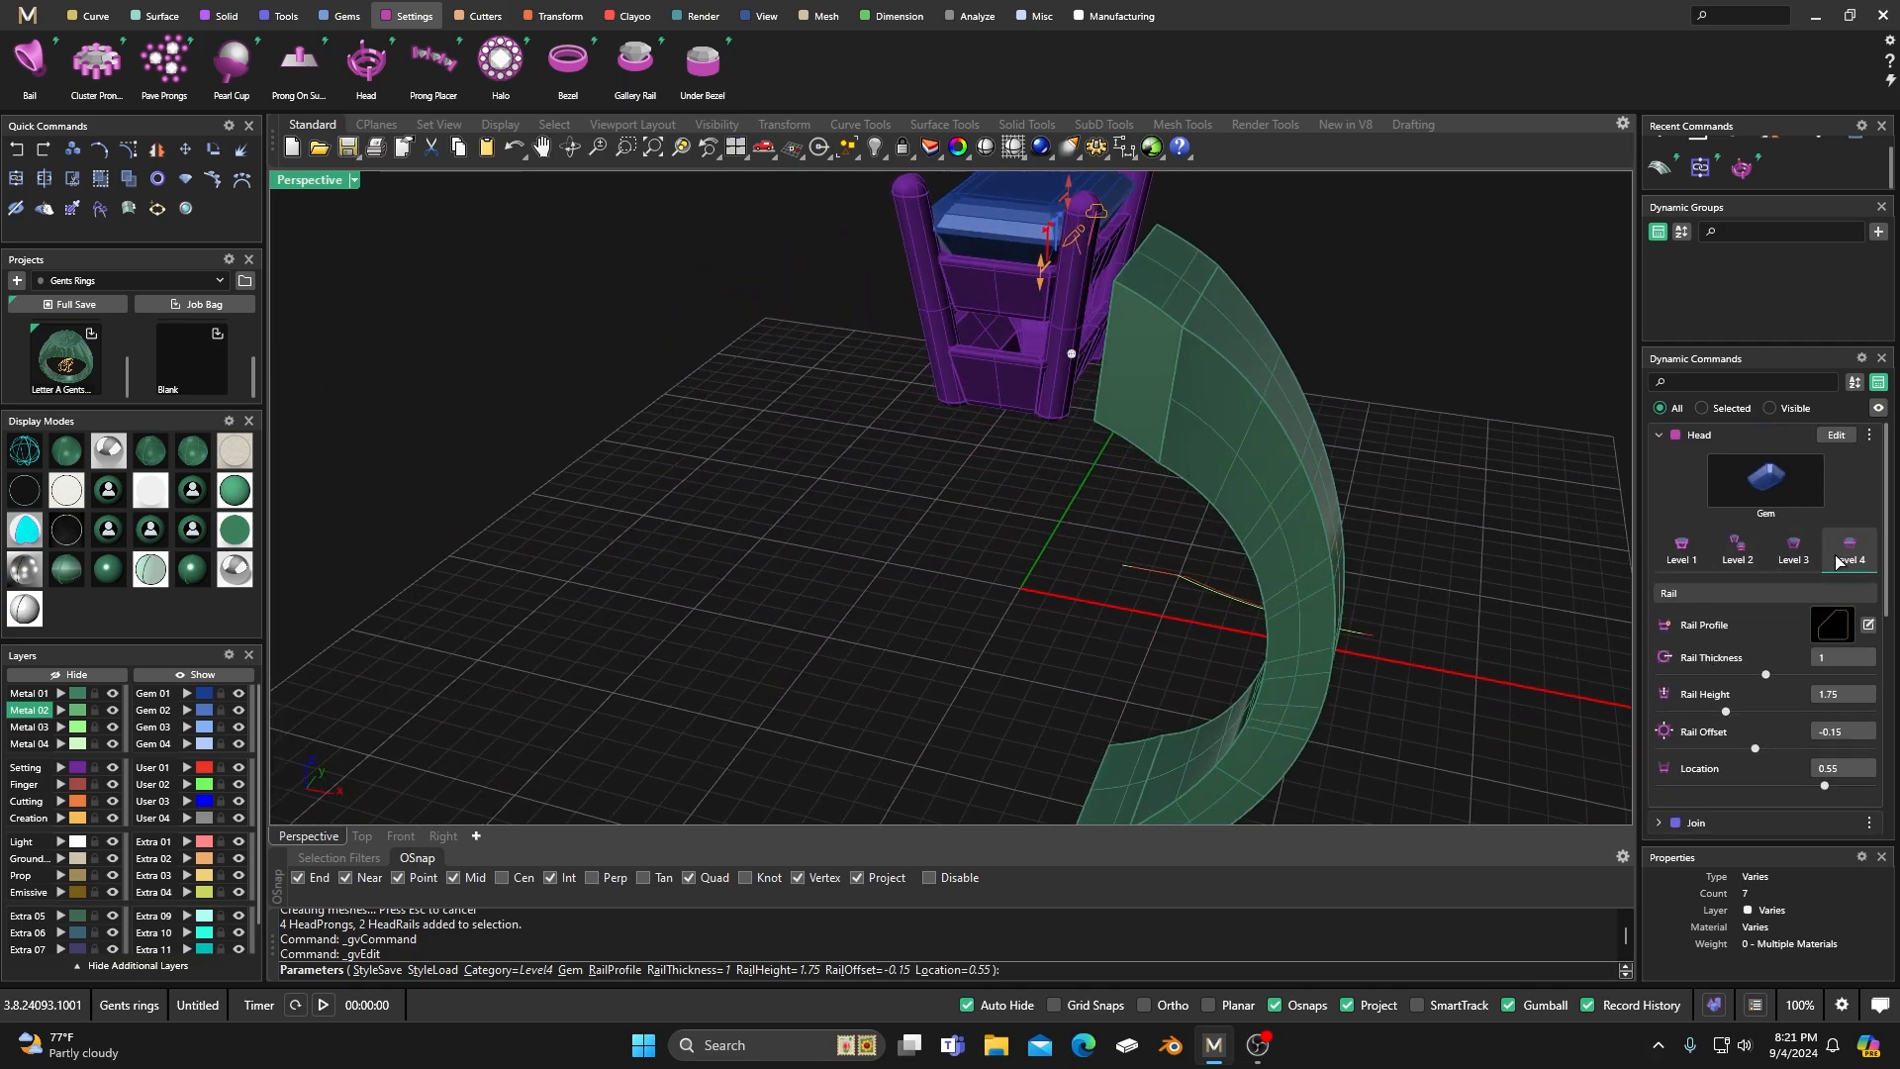
Set the lower rail's offset to -0.25 and accept the edited head.
right_drag(1042, 584, 806, 577)
click(1088, 331)
scroll(932, 516, up, 5)
right_drag(932, 516, 818, 475)
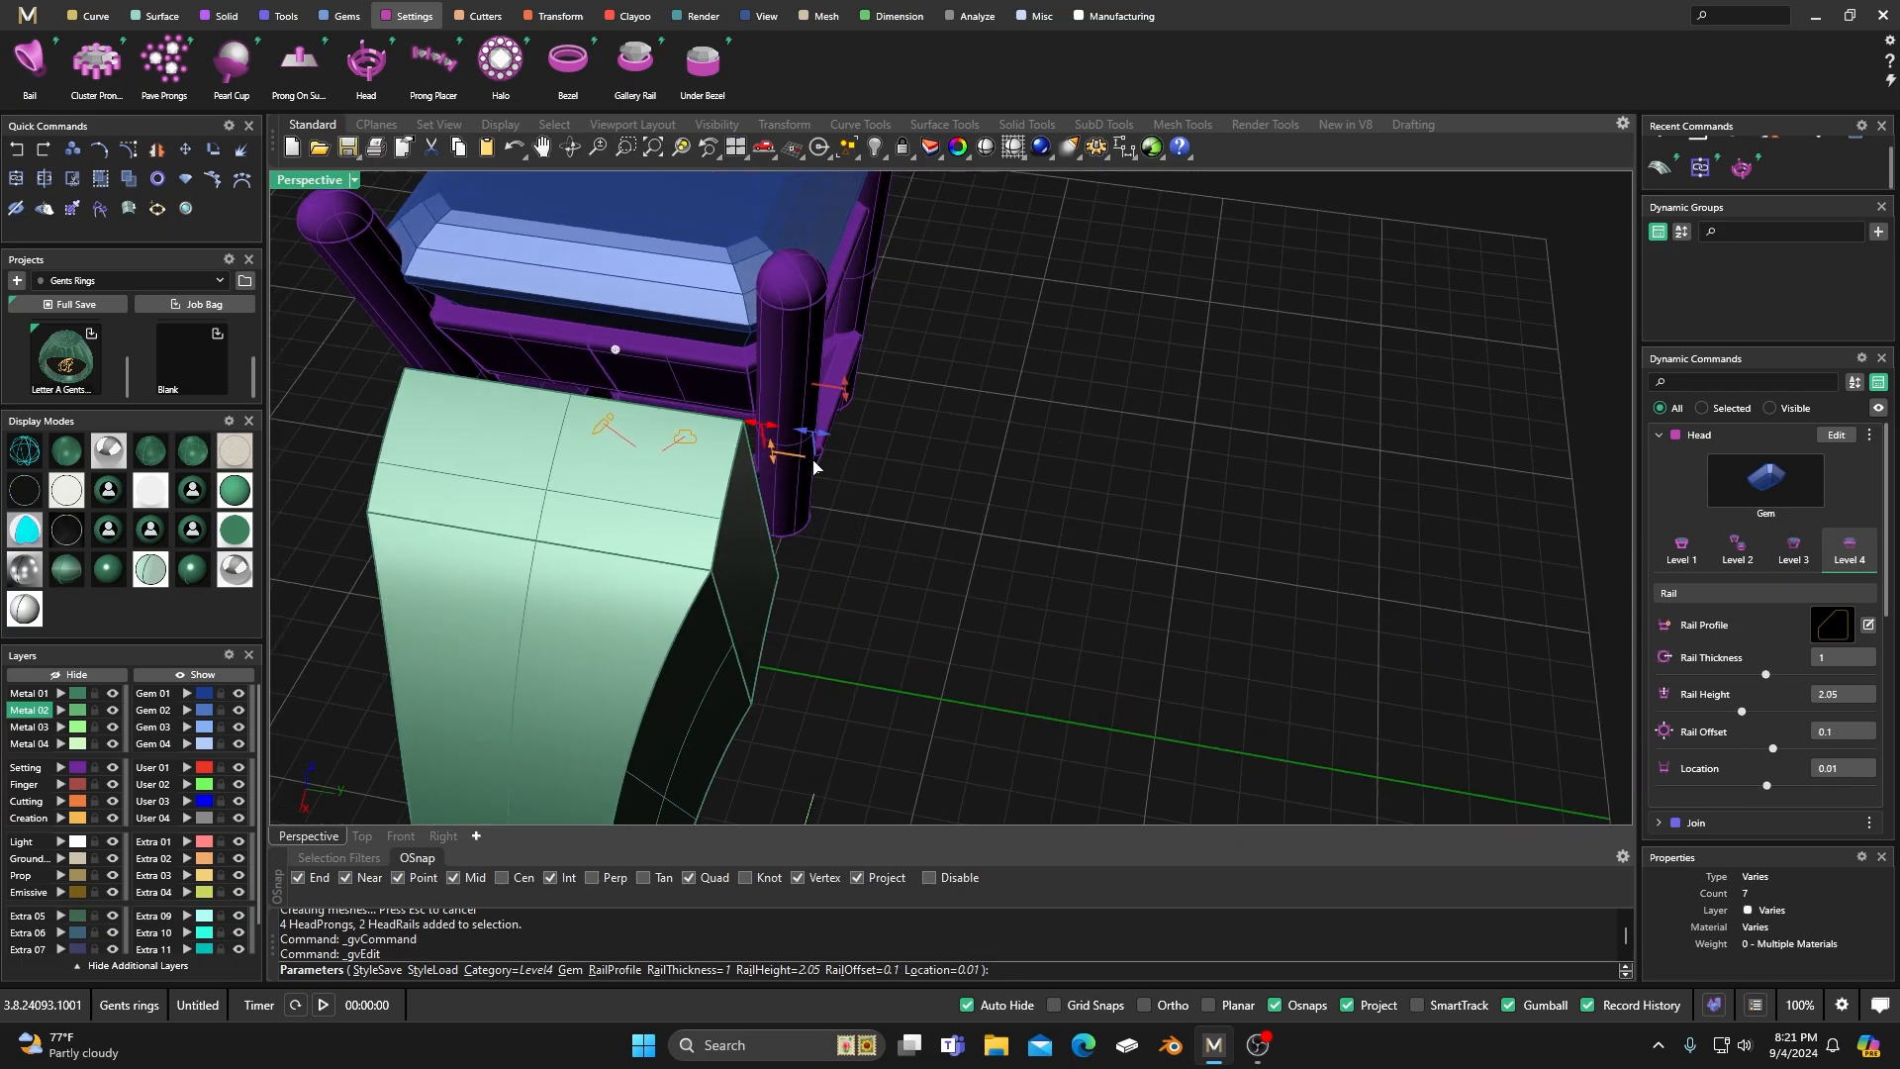
drag(809, 436, 798, 432)
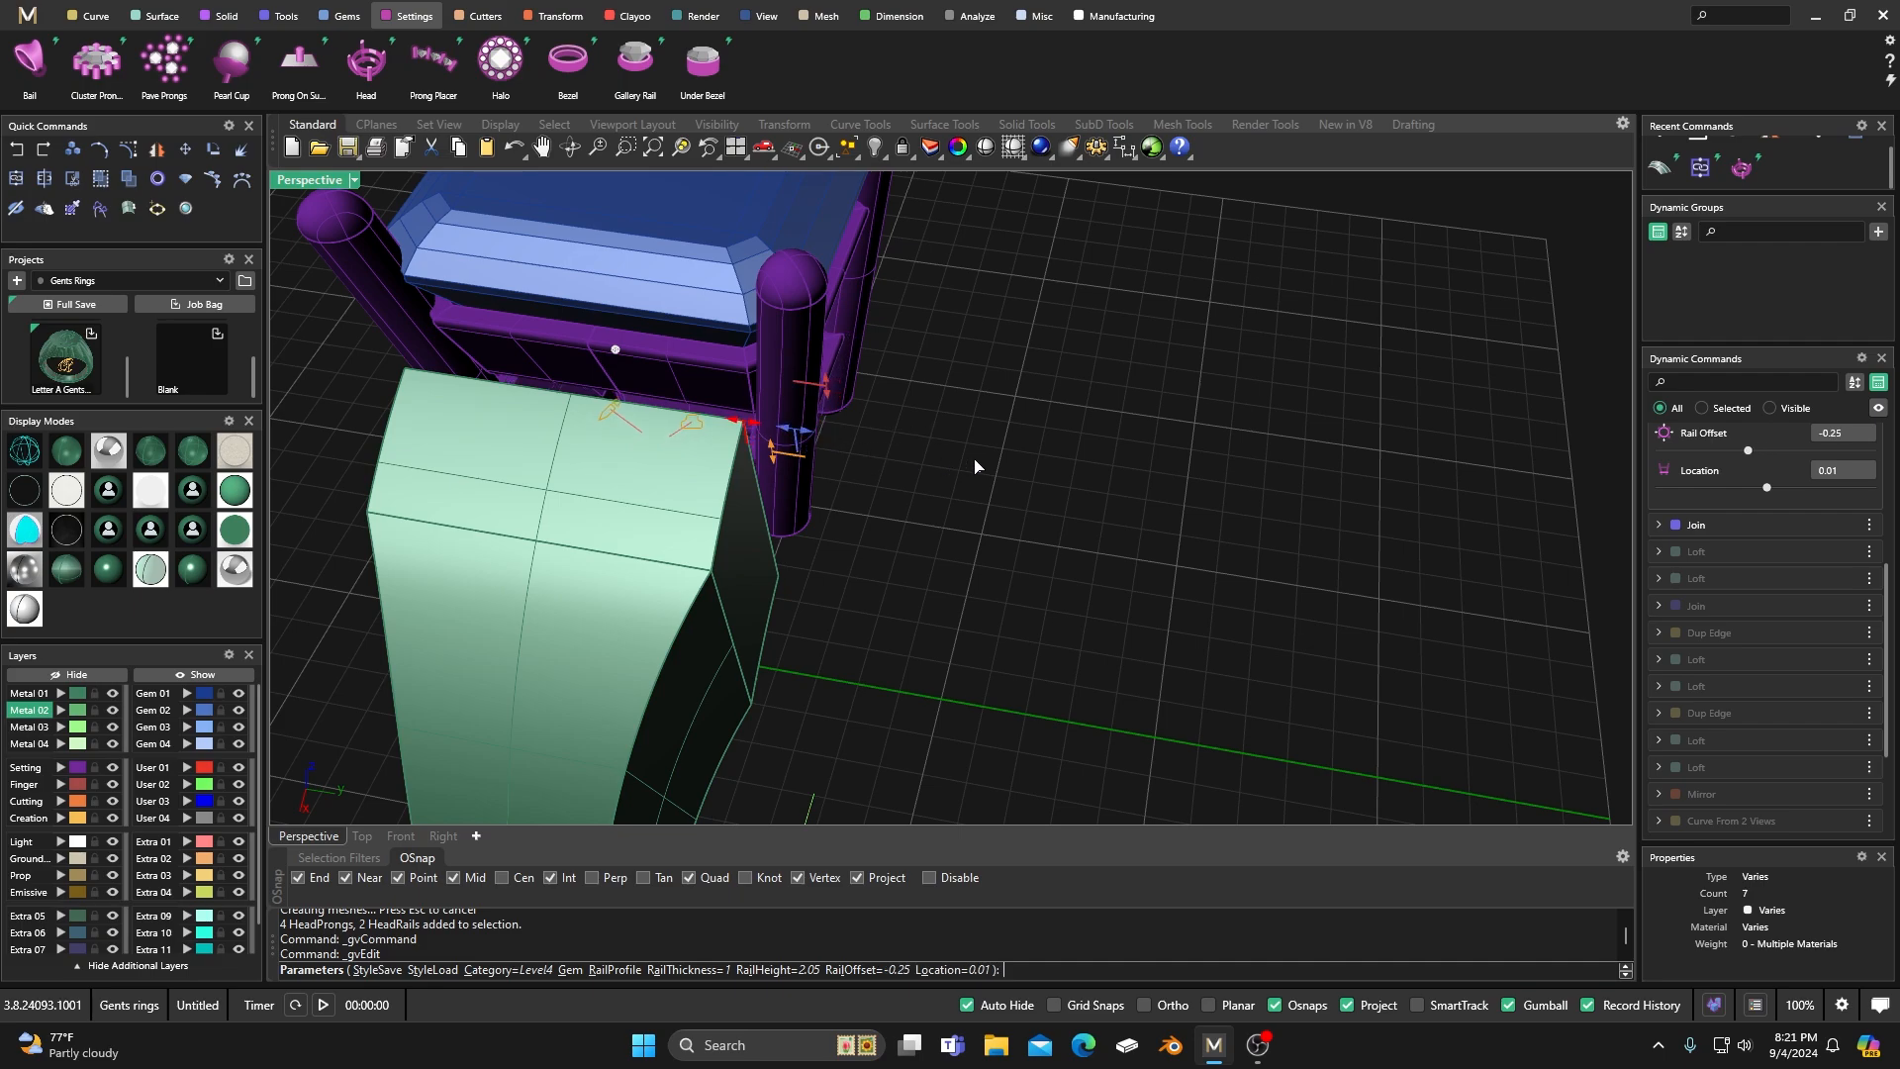
right_click(975, 463)
Examine the edited head's prongs and rails and the gap between the head and the shank.
key(Home)
right_drag(970, 445, 798, 683)
right_drag(1099, 403, 1010, 499)
scroll(962, 518, up, 6)
scroll(962, 517, up, 6)
scroll(919, 572, down, 5)
right_drag(919, 572, 928, 495)
scroll(928, 500, up, 12)
click(872, 574)
click(753, 691)
right_drag(764, 634, 800, 604)
double_click(313, 181)
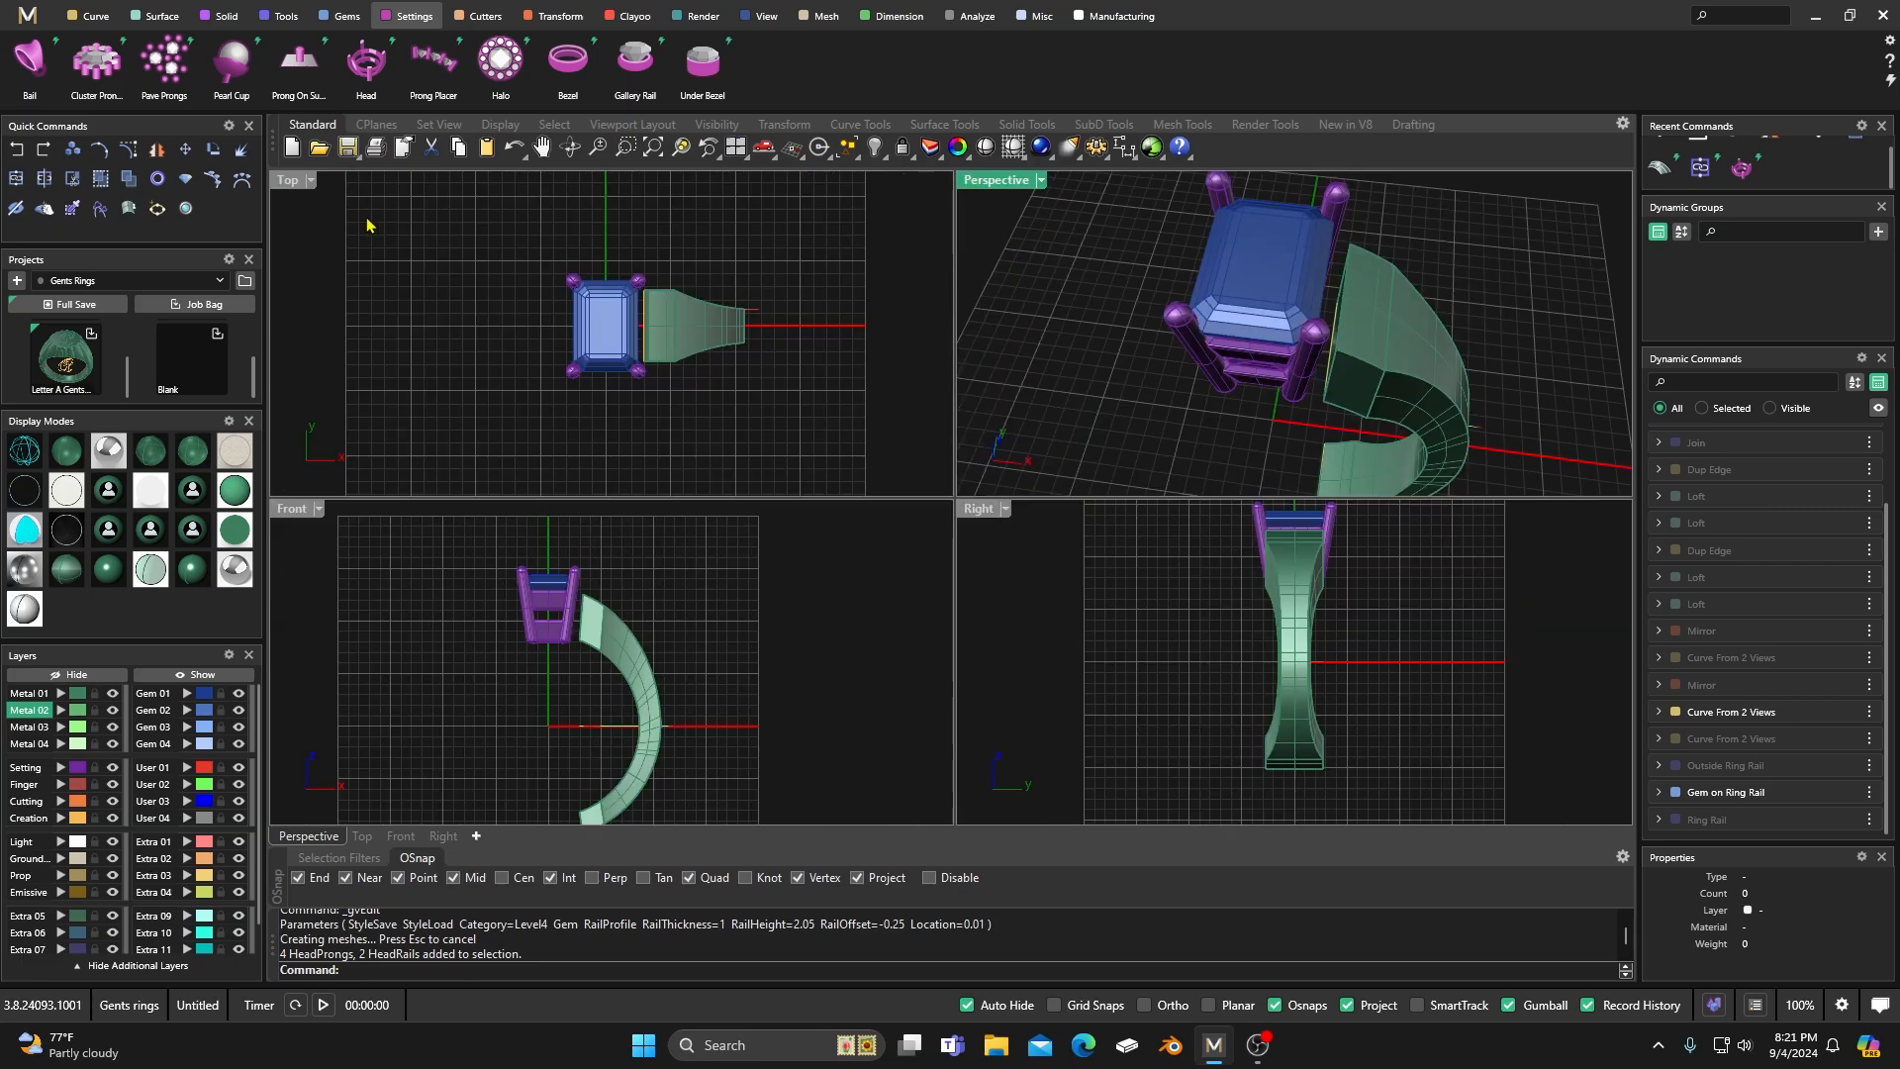
double_click(997, 180)
scroll(970, 463, down, 5)
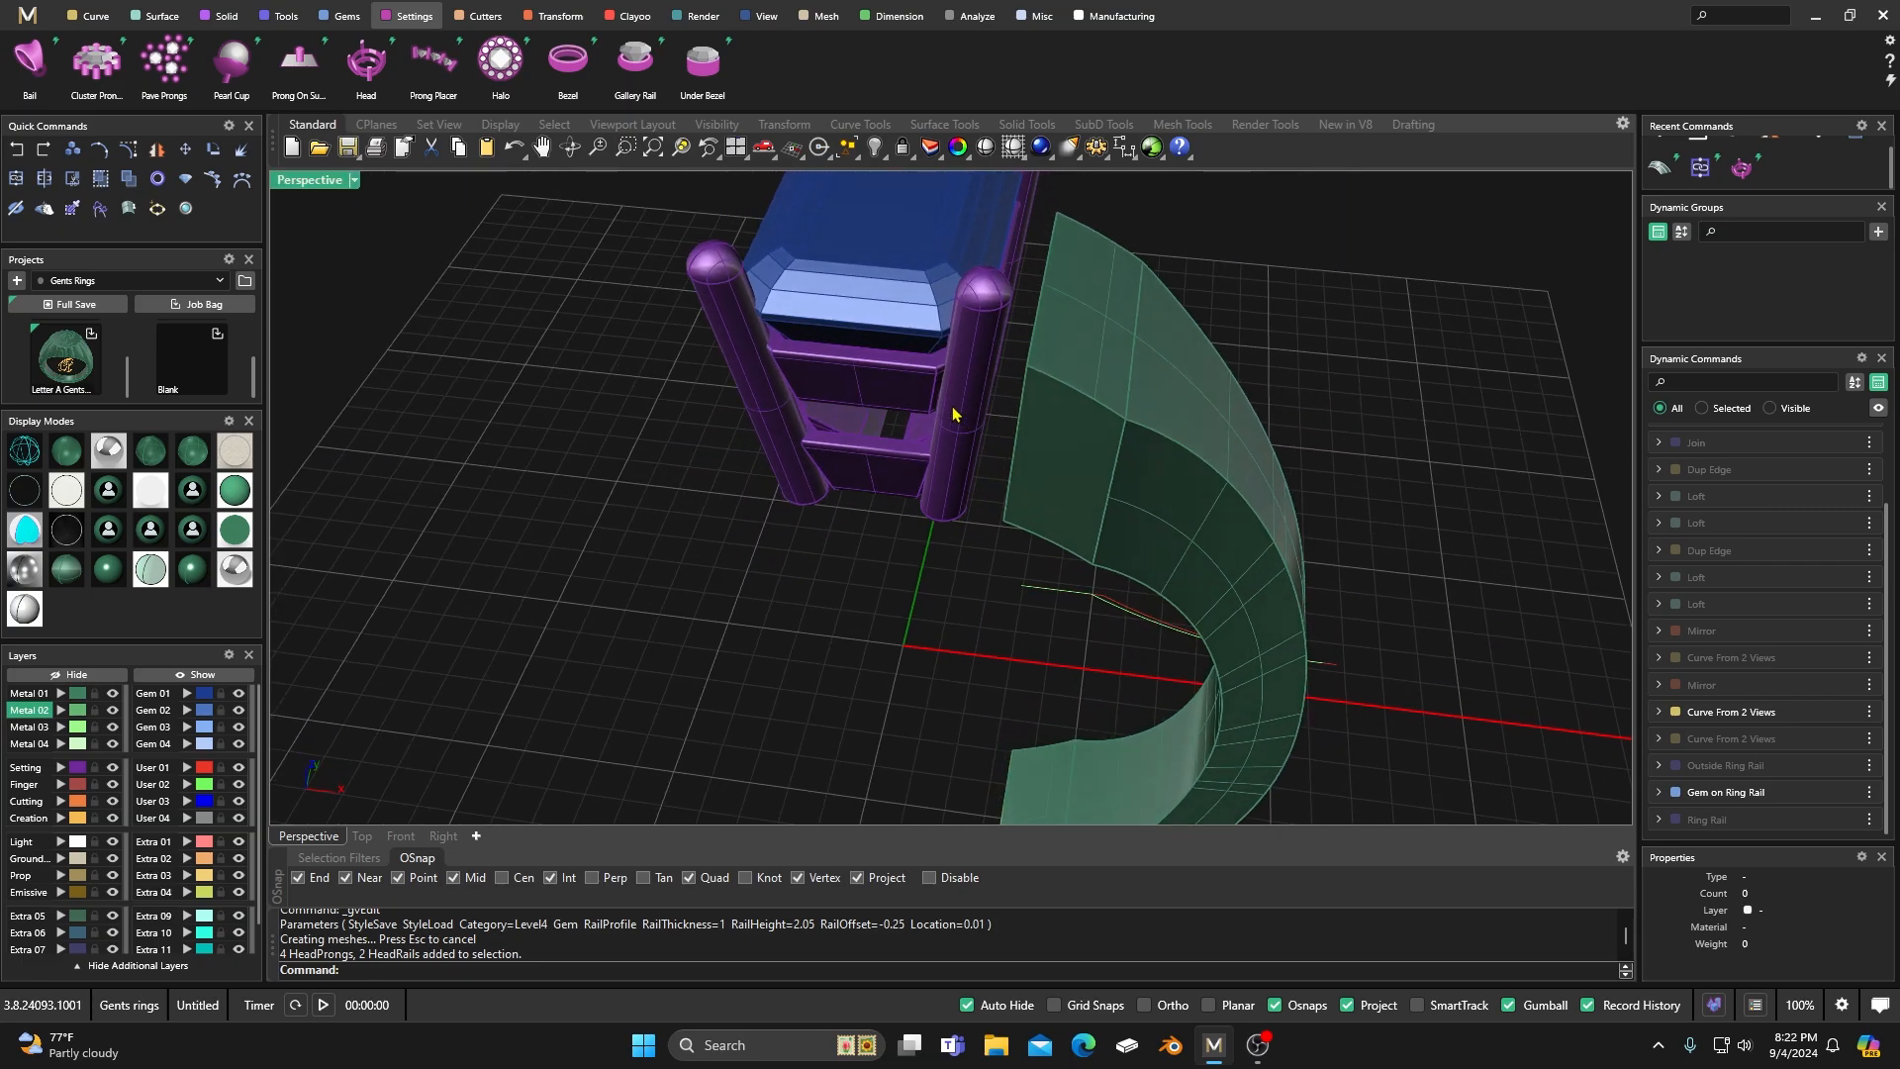
scroll(1007, 551, up, 3)
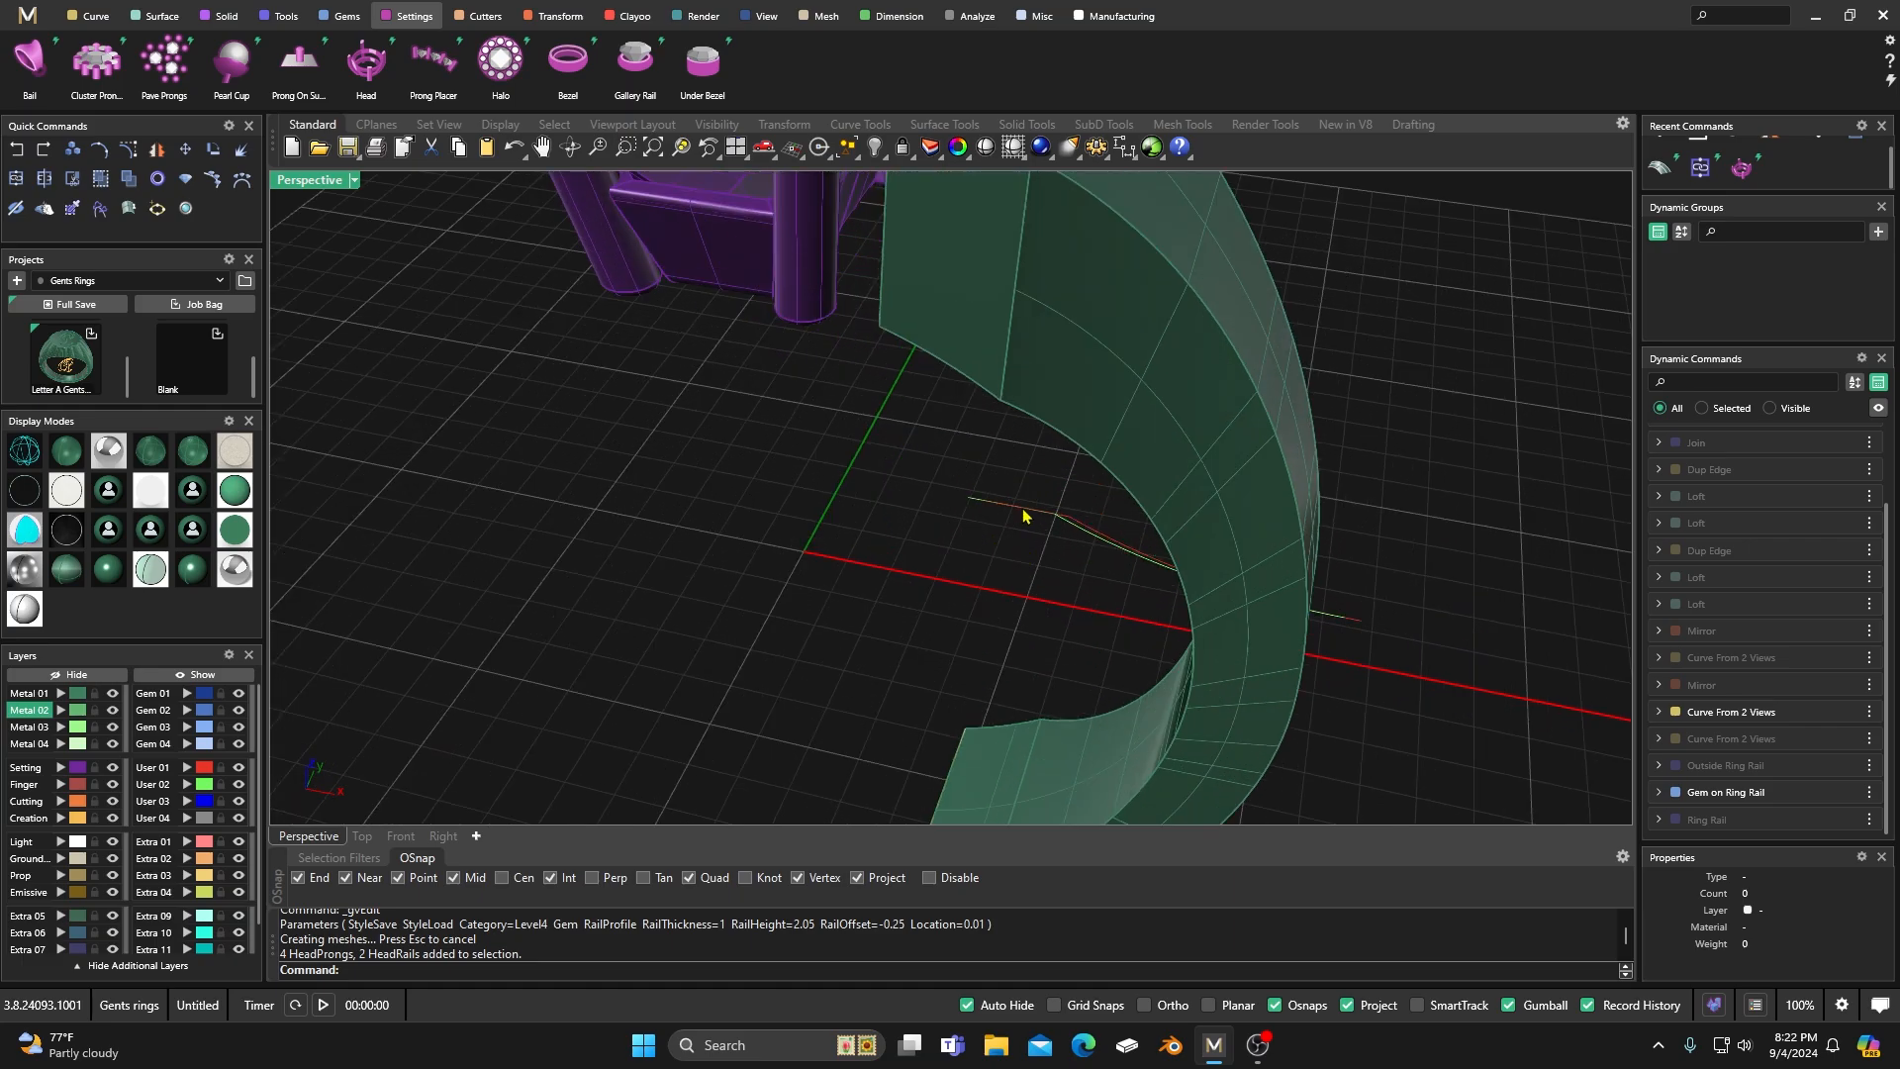
scroll(920, 467, down, 3)
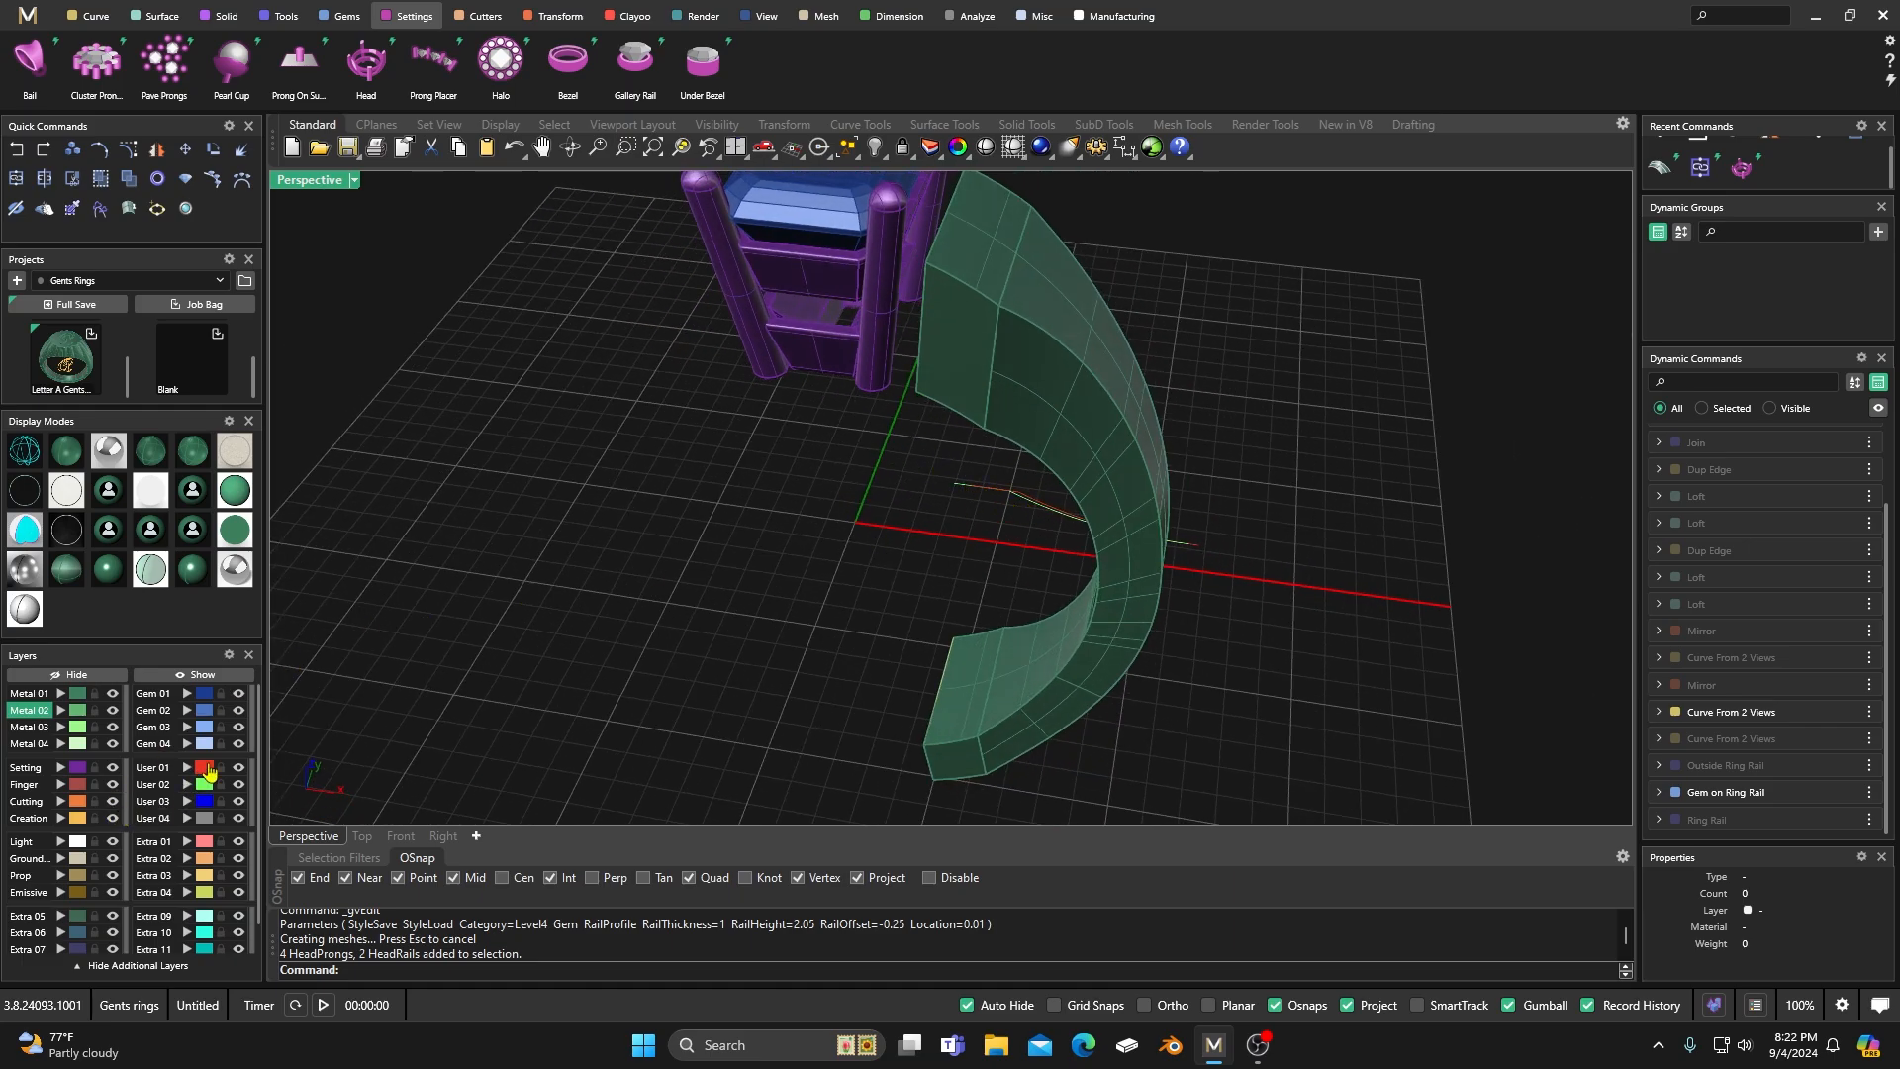
Select the curve on the User 01 layer and move it in the negative X direction, towards the head.
click(208, 768)
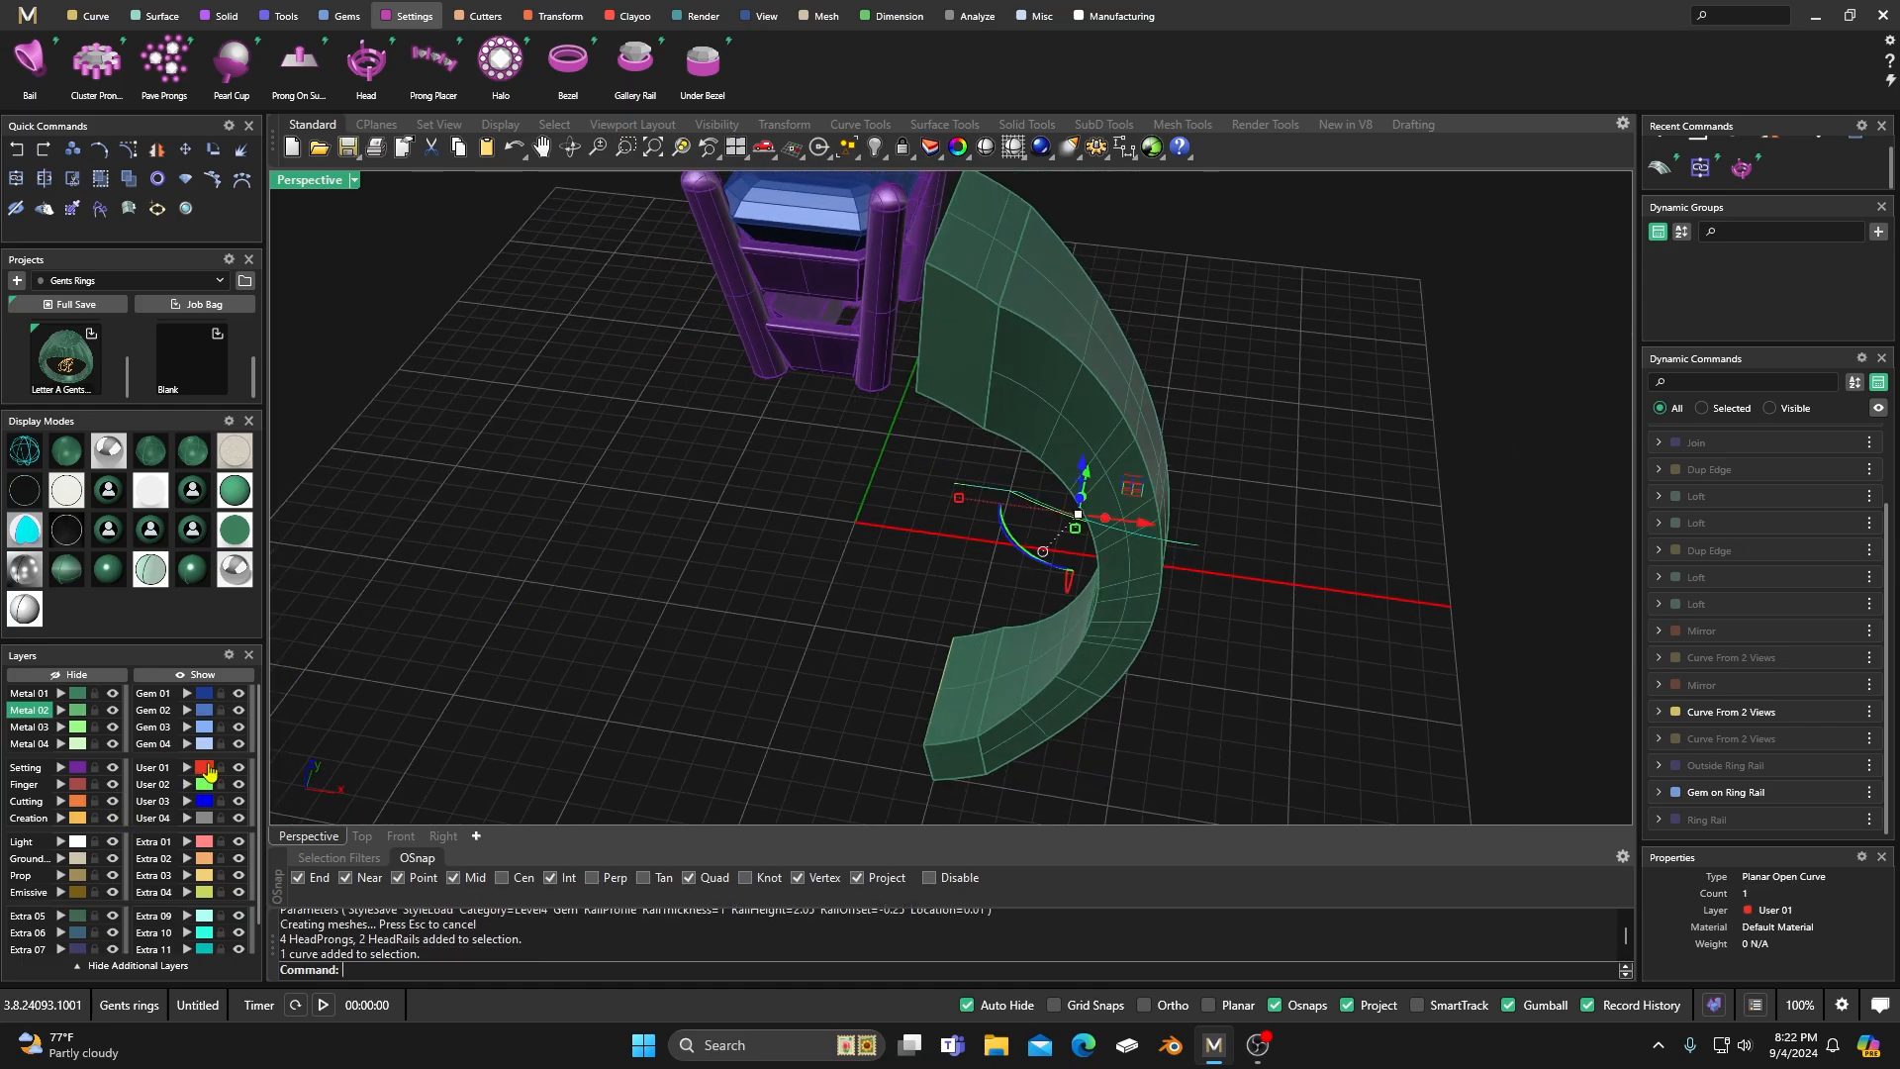
click(1143, 527)
drag(1143, 527, 1129, 527)
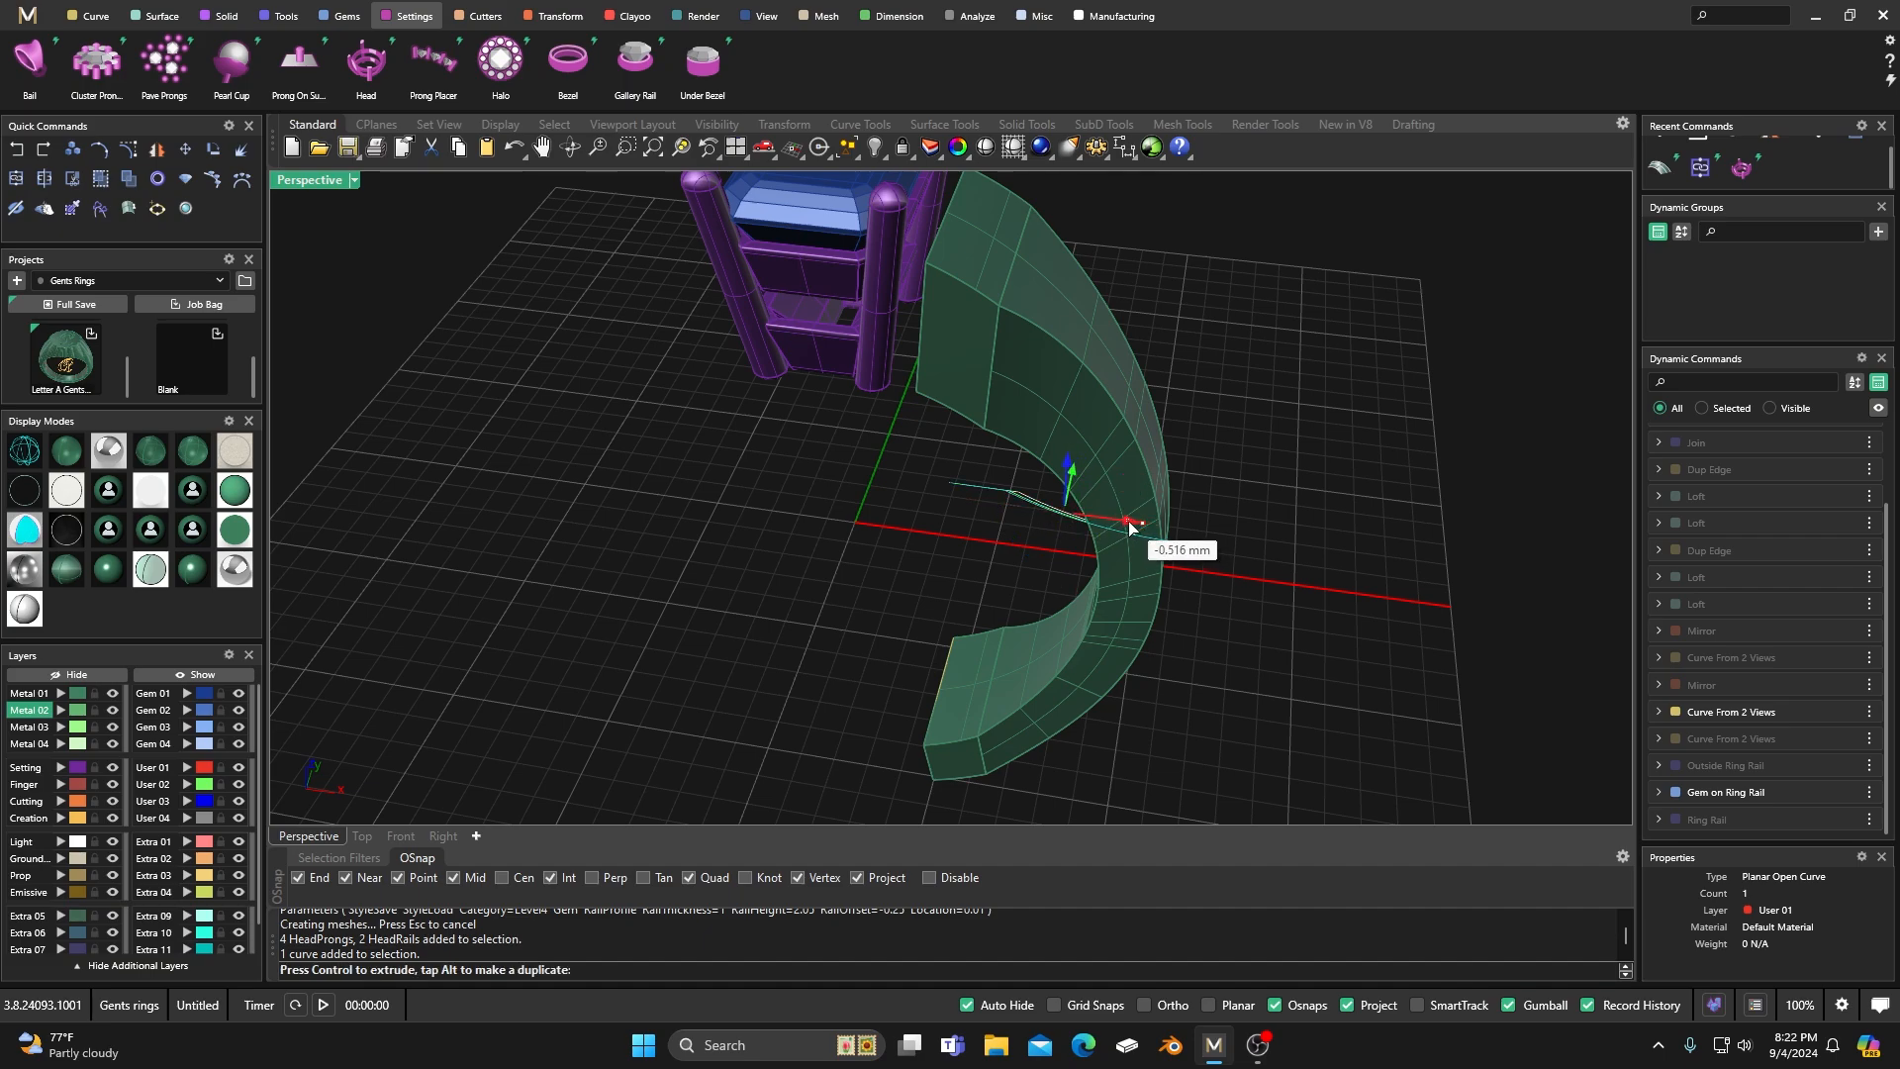
drag(1129, 526, 1117, 527)
click(830, 566)
Move the curve on the User 02 layer in the negative X direction and check how the shank meets the head.
click(203, 786)
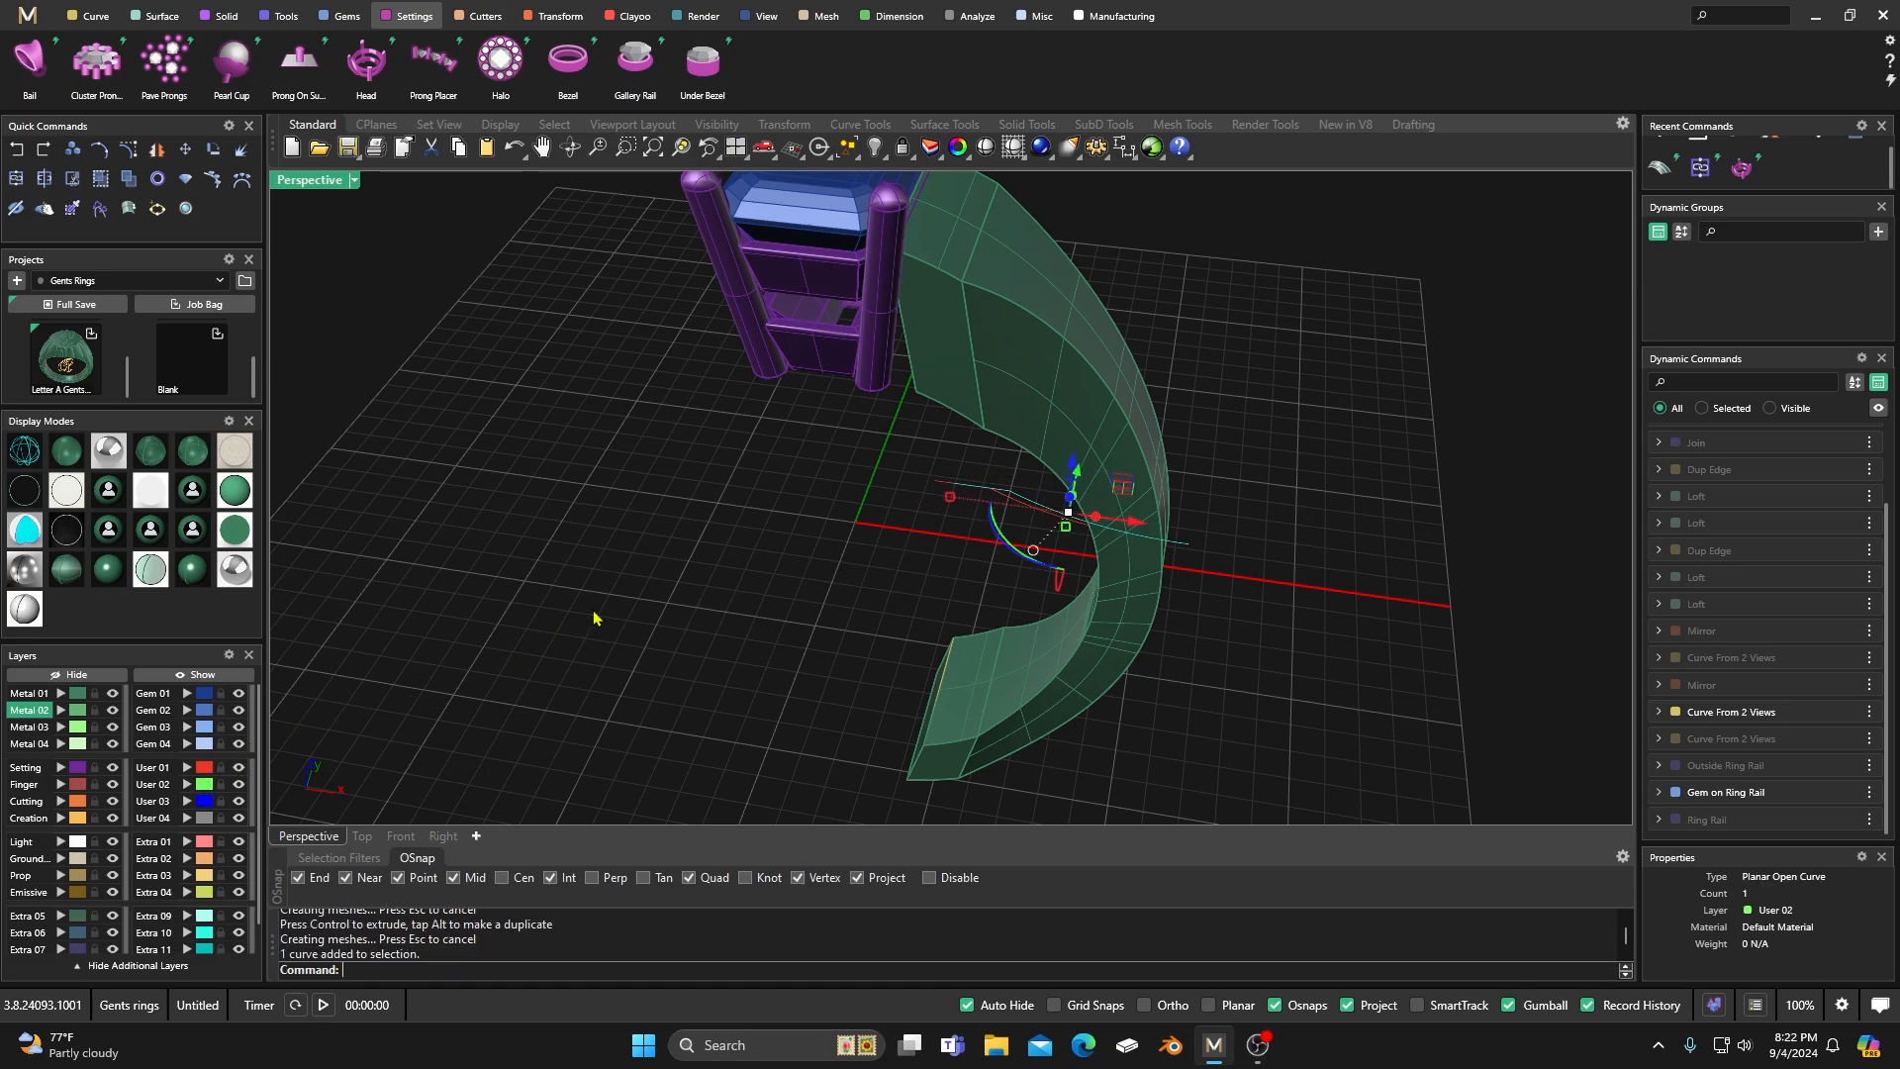
drag(1138, 530, 1118, 524)
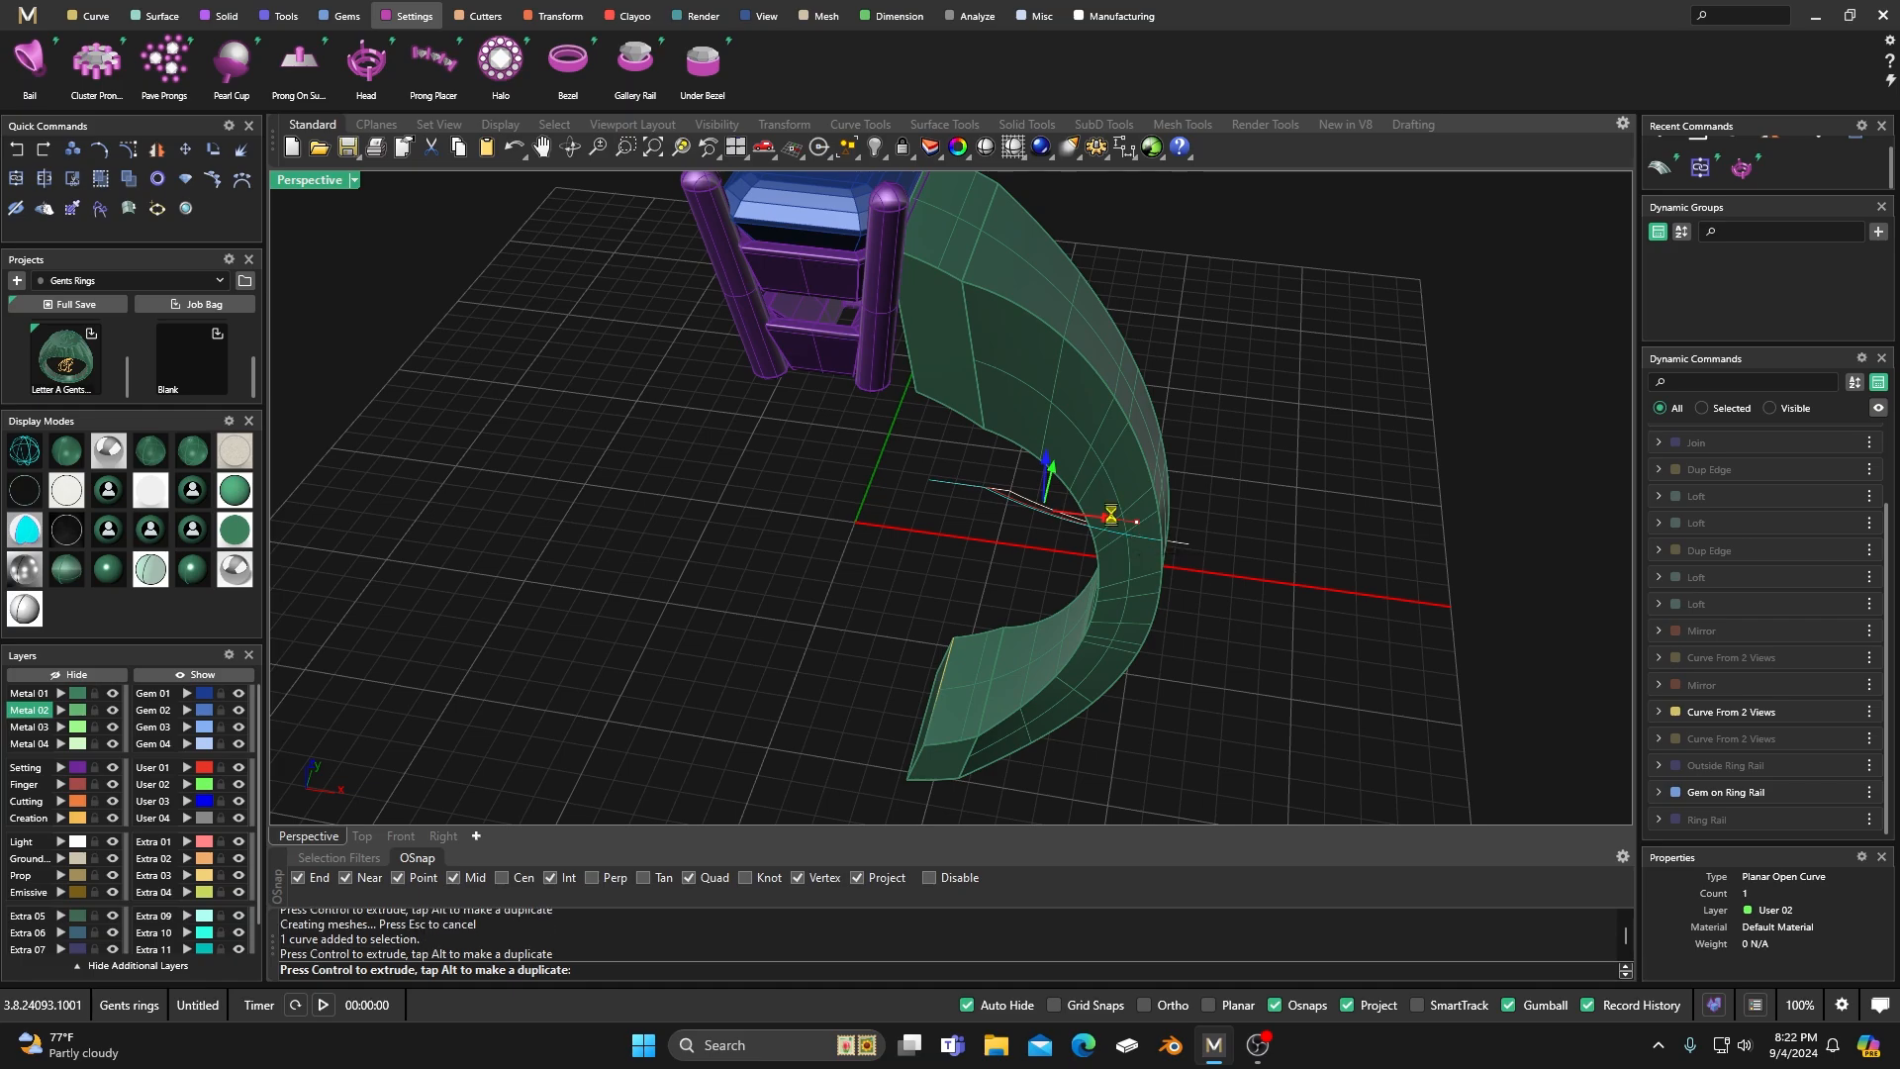
right_drag(884, 633, 908, 466)
scroll(909, 334, up, 5)
scroll(868, 516, down, 5)
click(1234, 335)
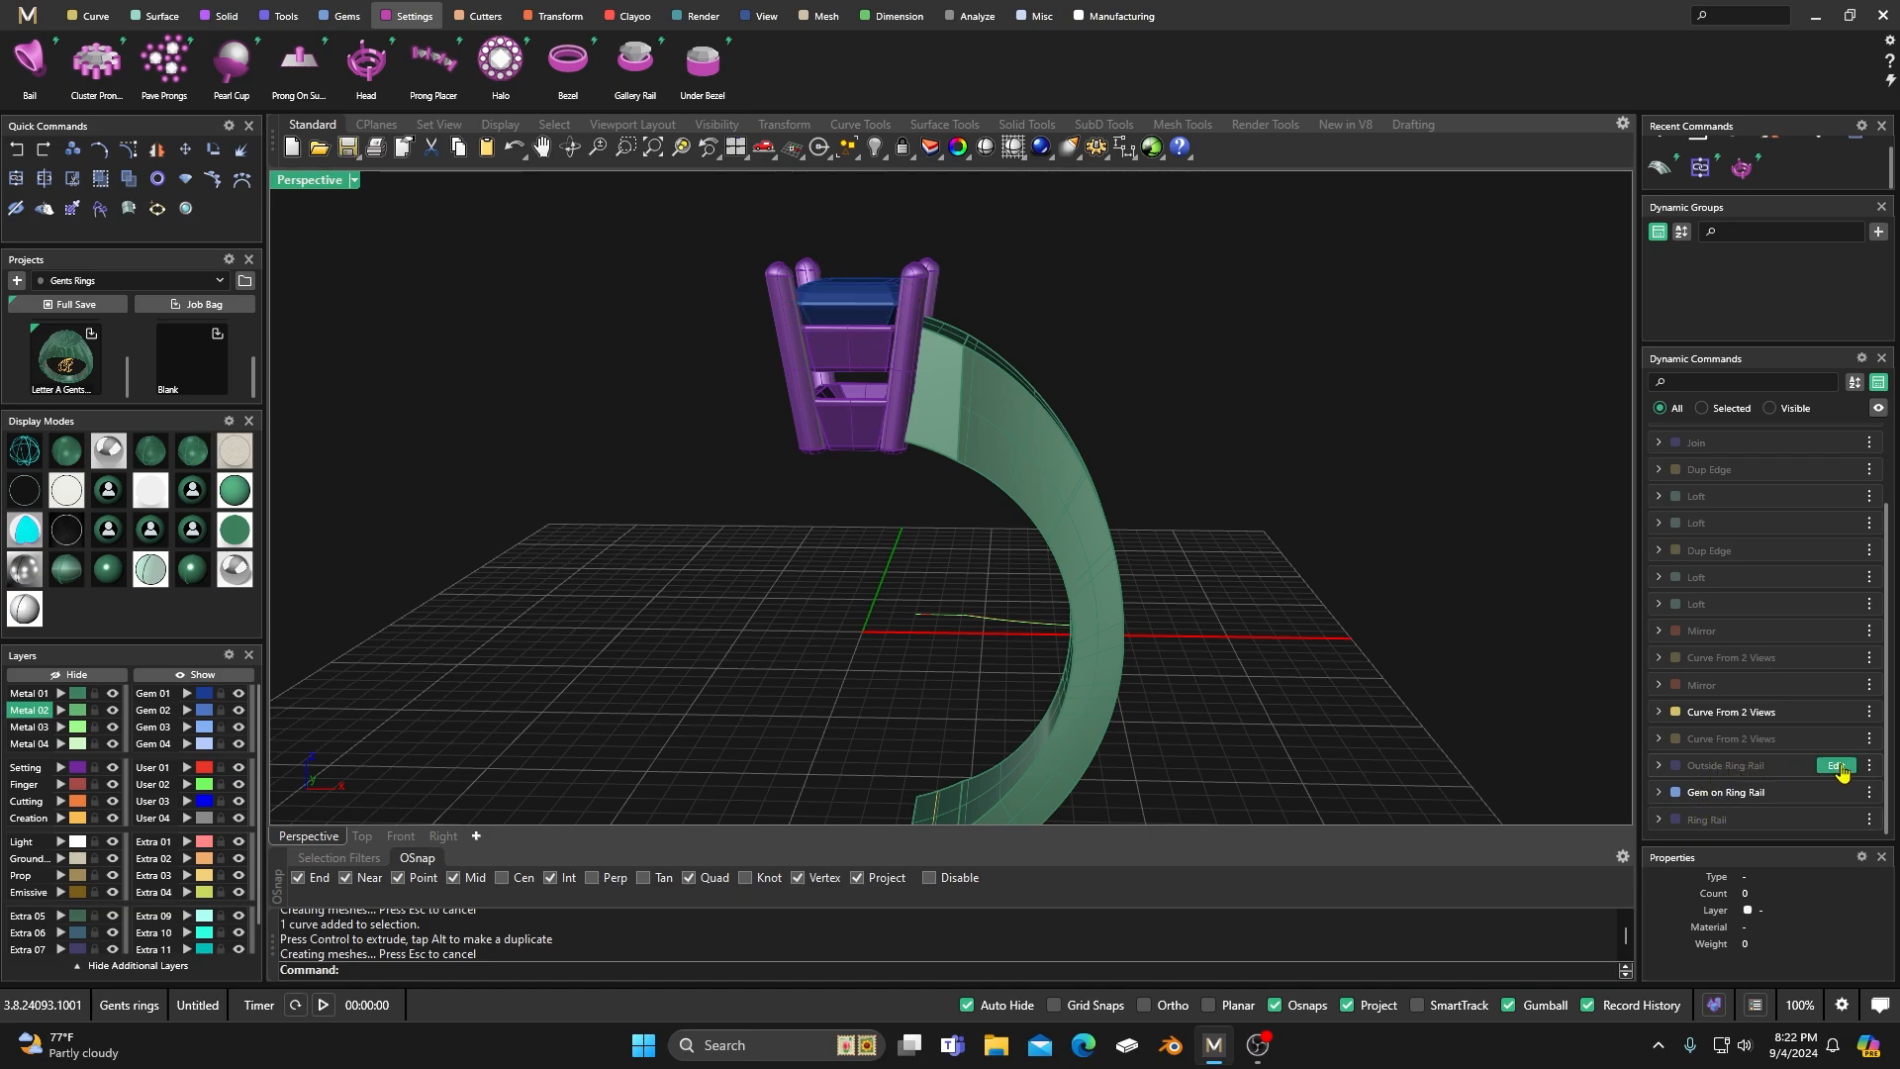
Edit the Outside Ring Rail and reduce its top thickness to 3.6 mm.
click(1837, 766)
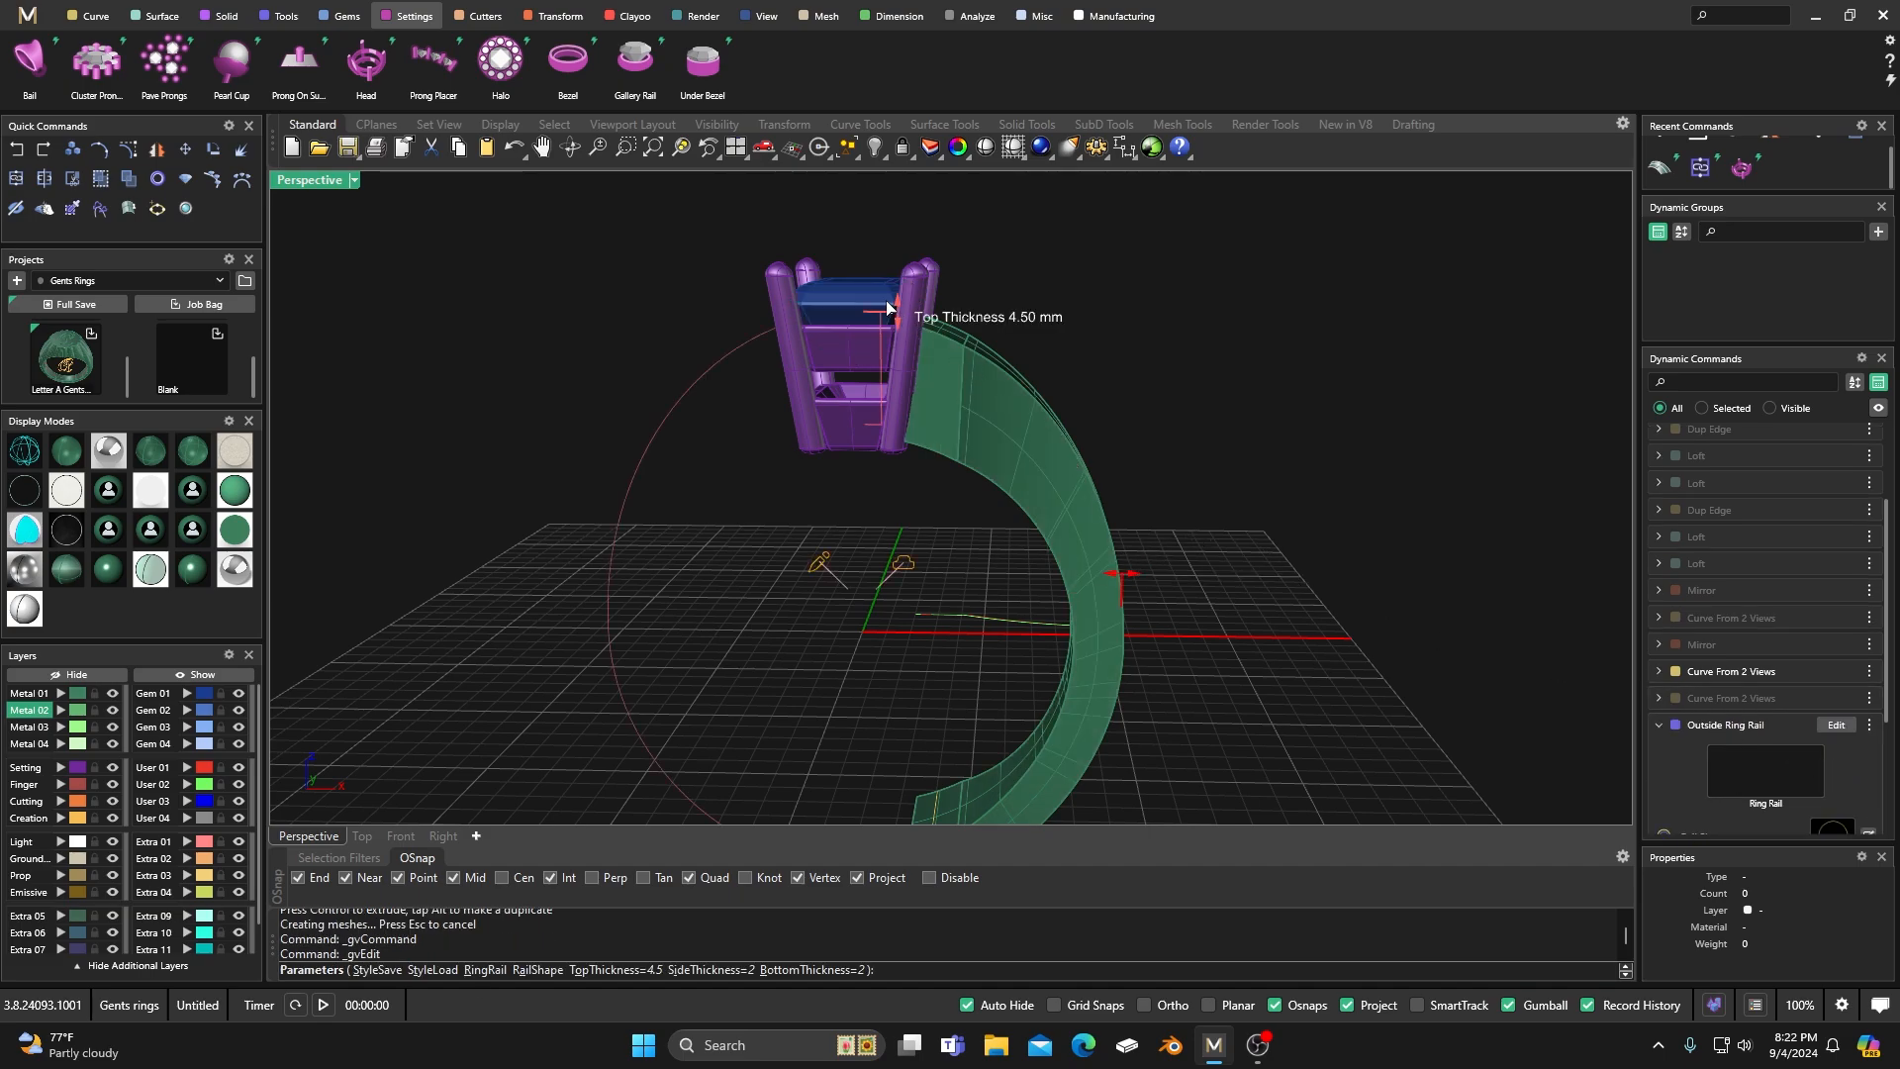
drag(898, 315, 906, 336)
right_drag(906, 336, 916, 543)
right_click(968, 397)
scroll(969, 397, down, 6)
scroll(916, 540, up, 5)
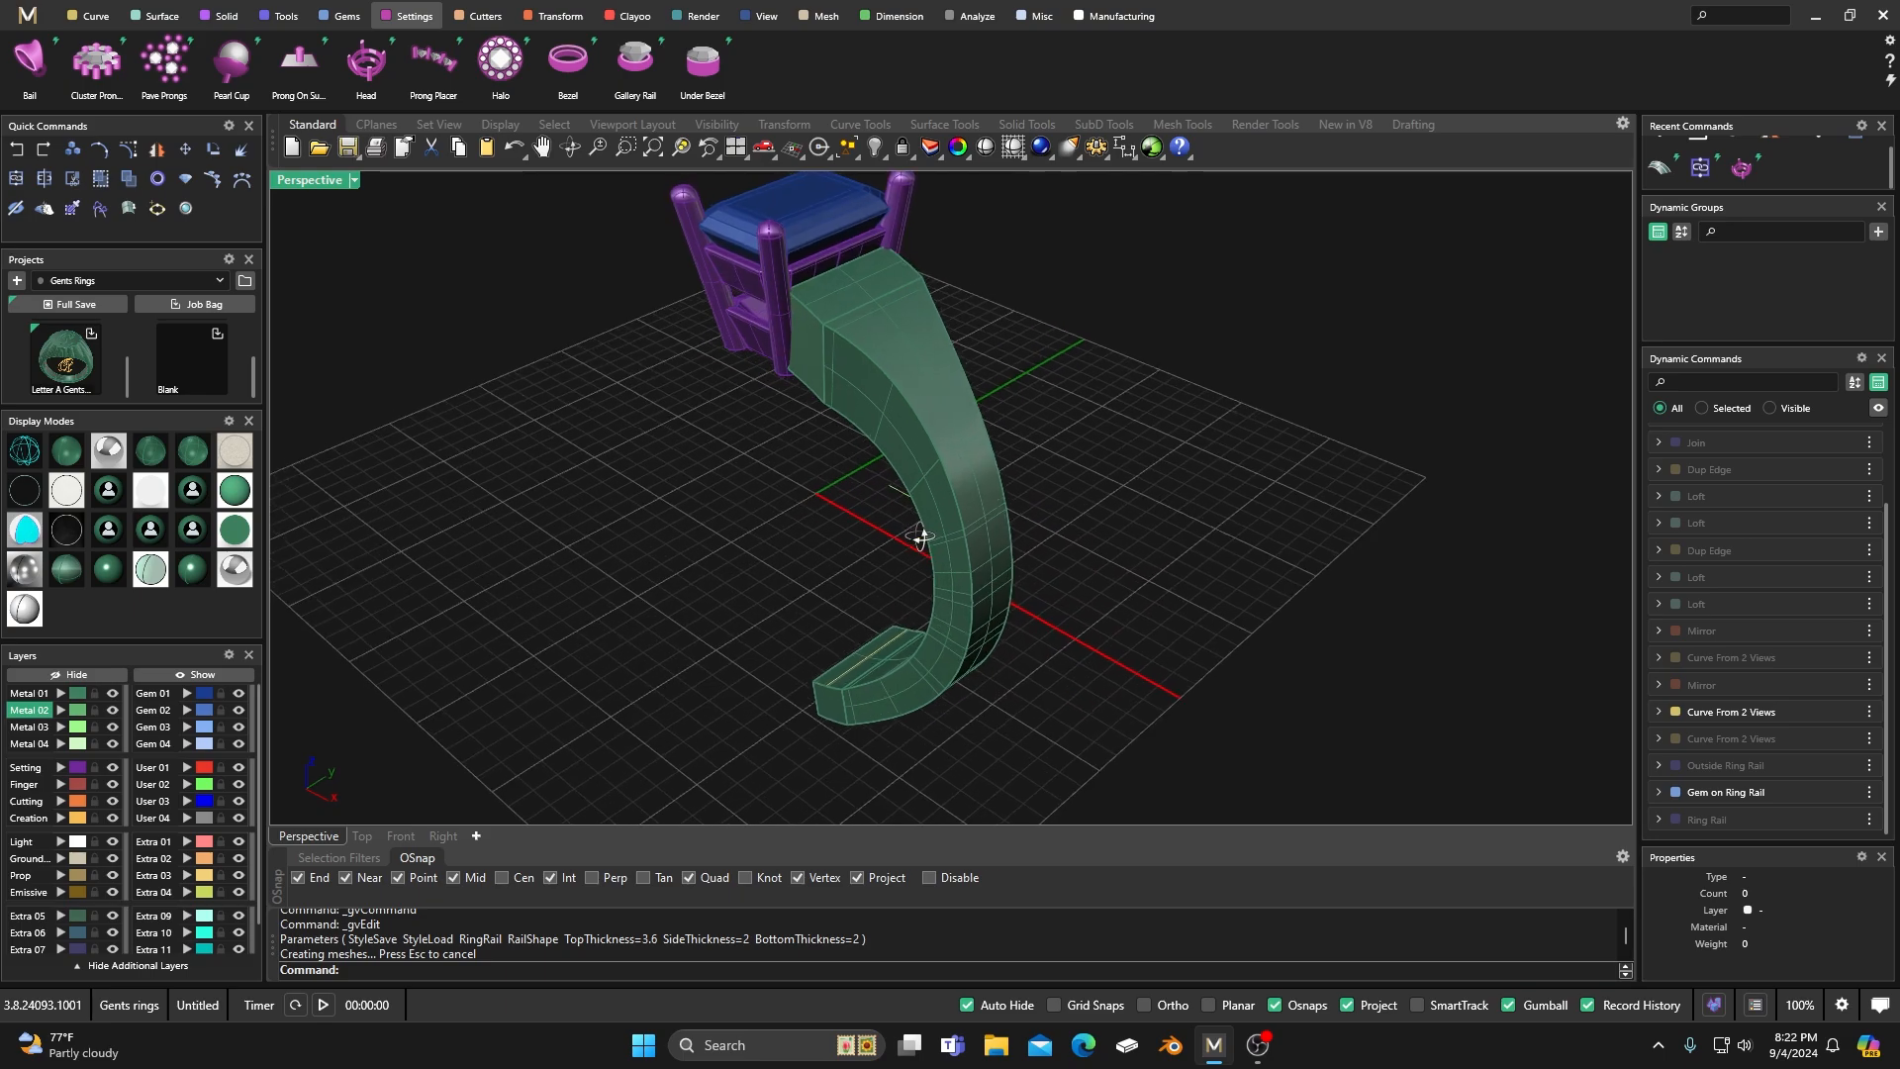
Adjust the shank's width by moving the User 02 curve inward along Y in small increments.
right_drag(797, 543, 628, 547)
mouse_move(920, 540)
right_down()
mouse_move(934, 531)
mouse_move(908, 534)
right_up()
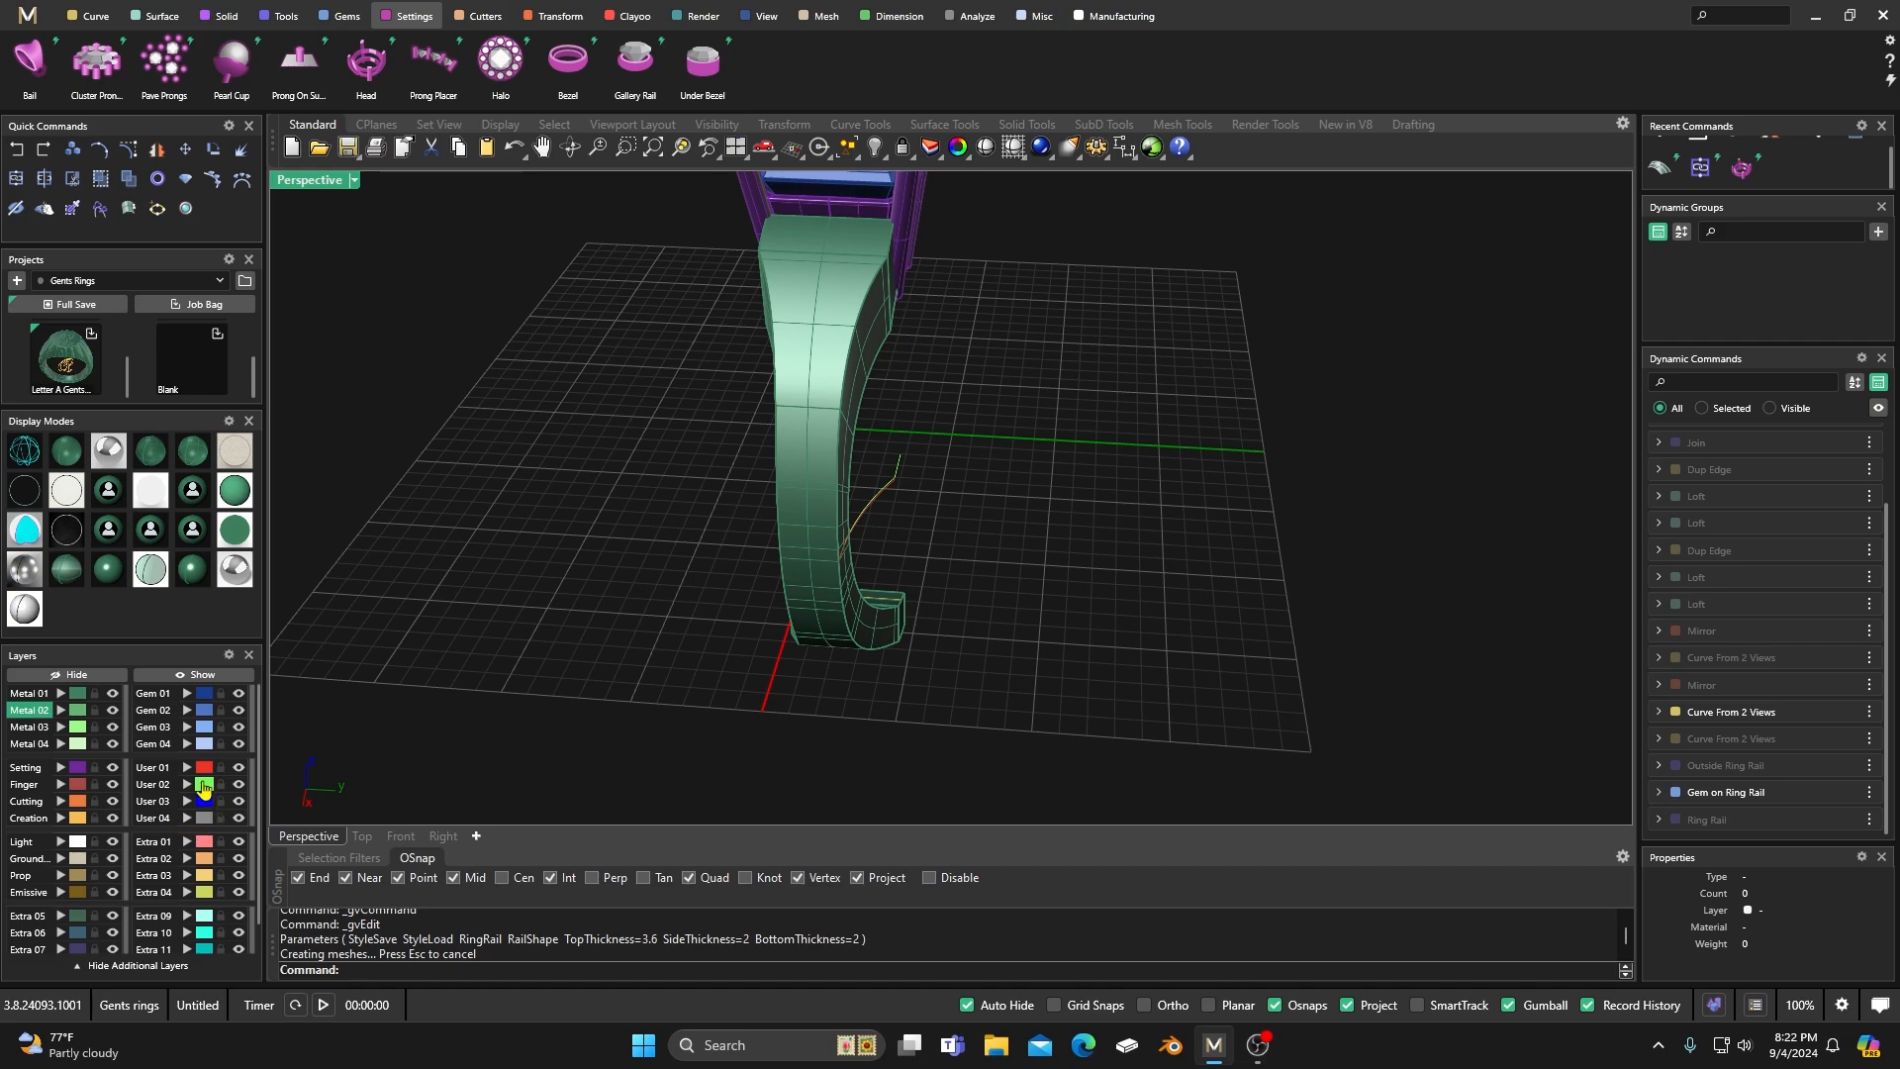
click(205, 784)
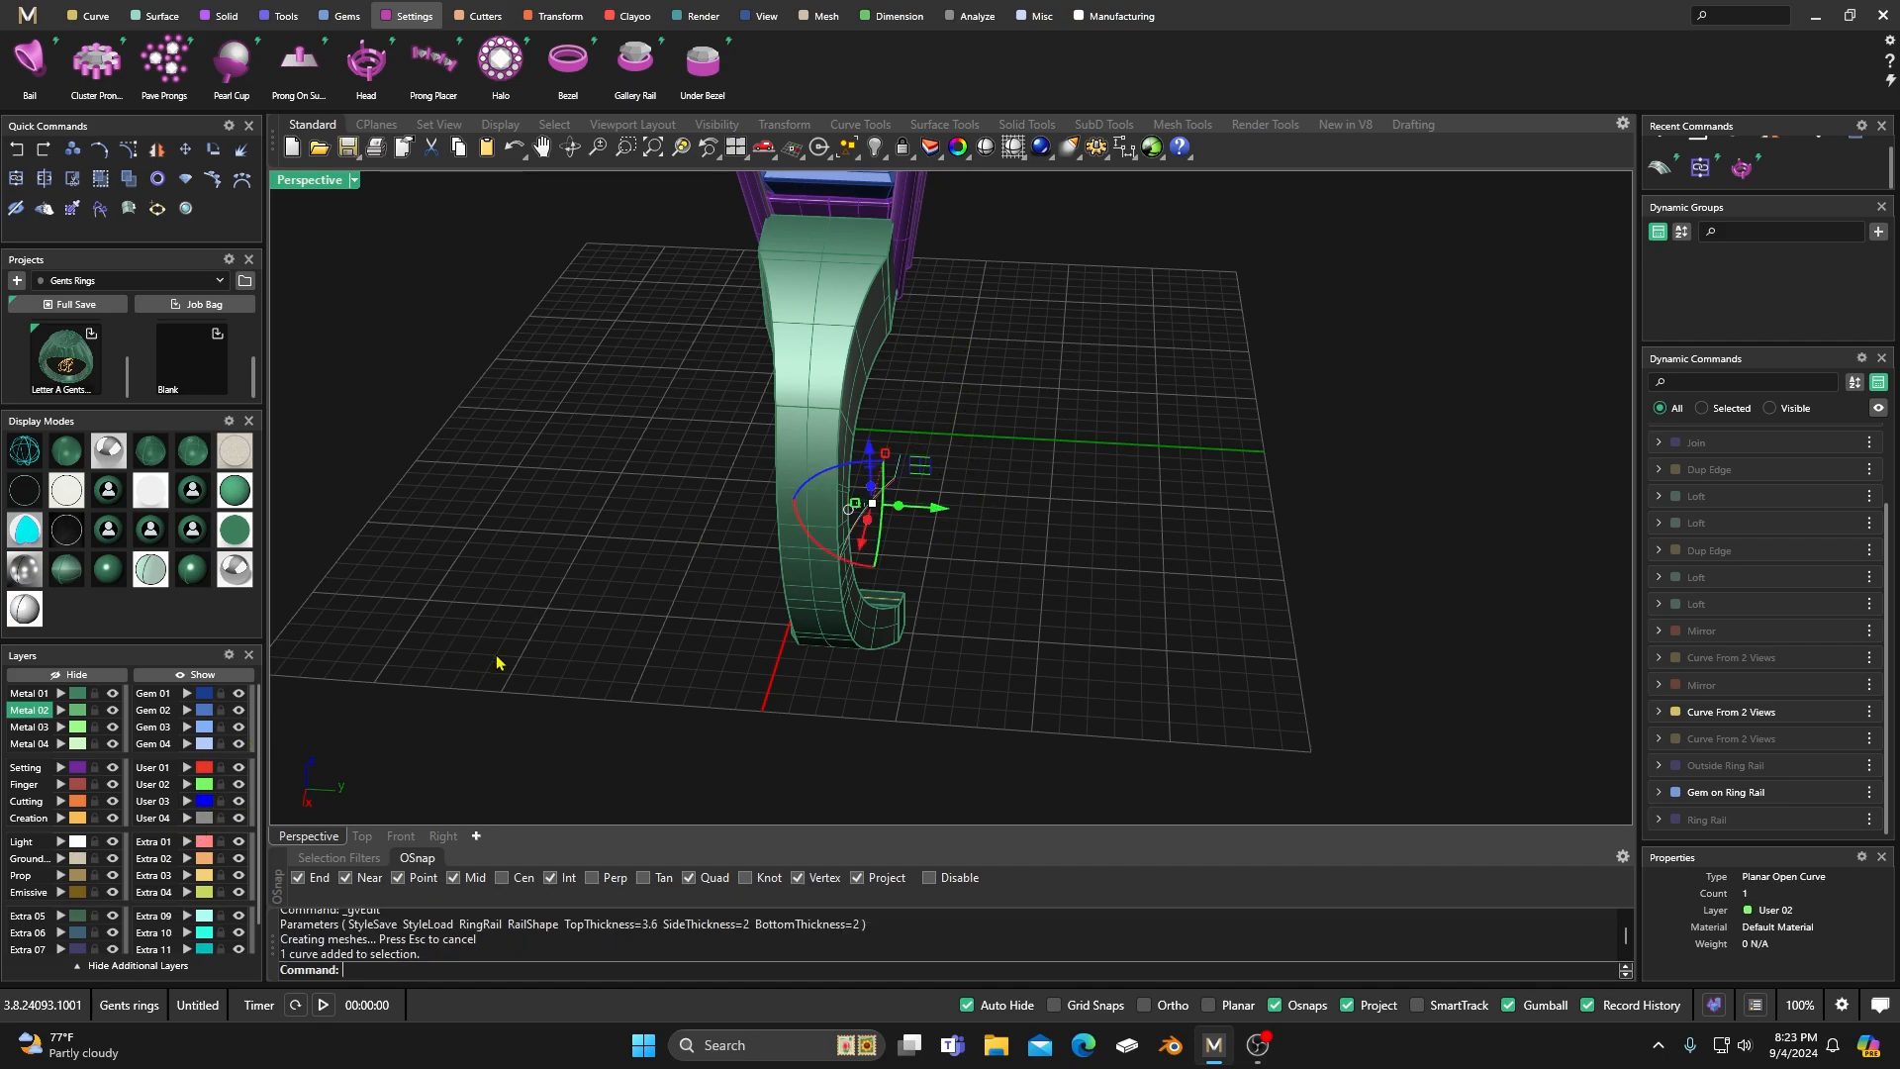
drag(939, 514, 928, 508)
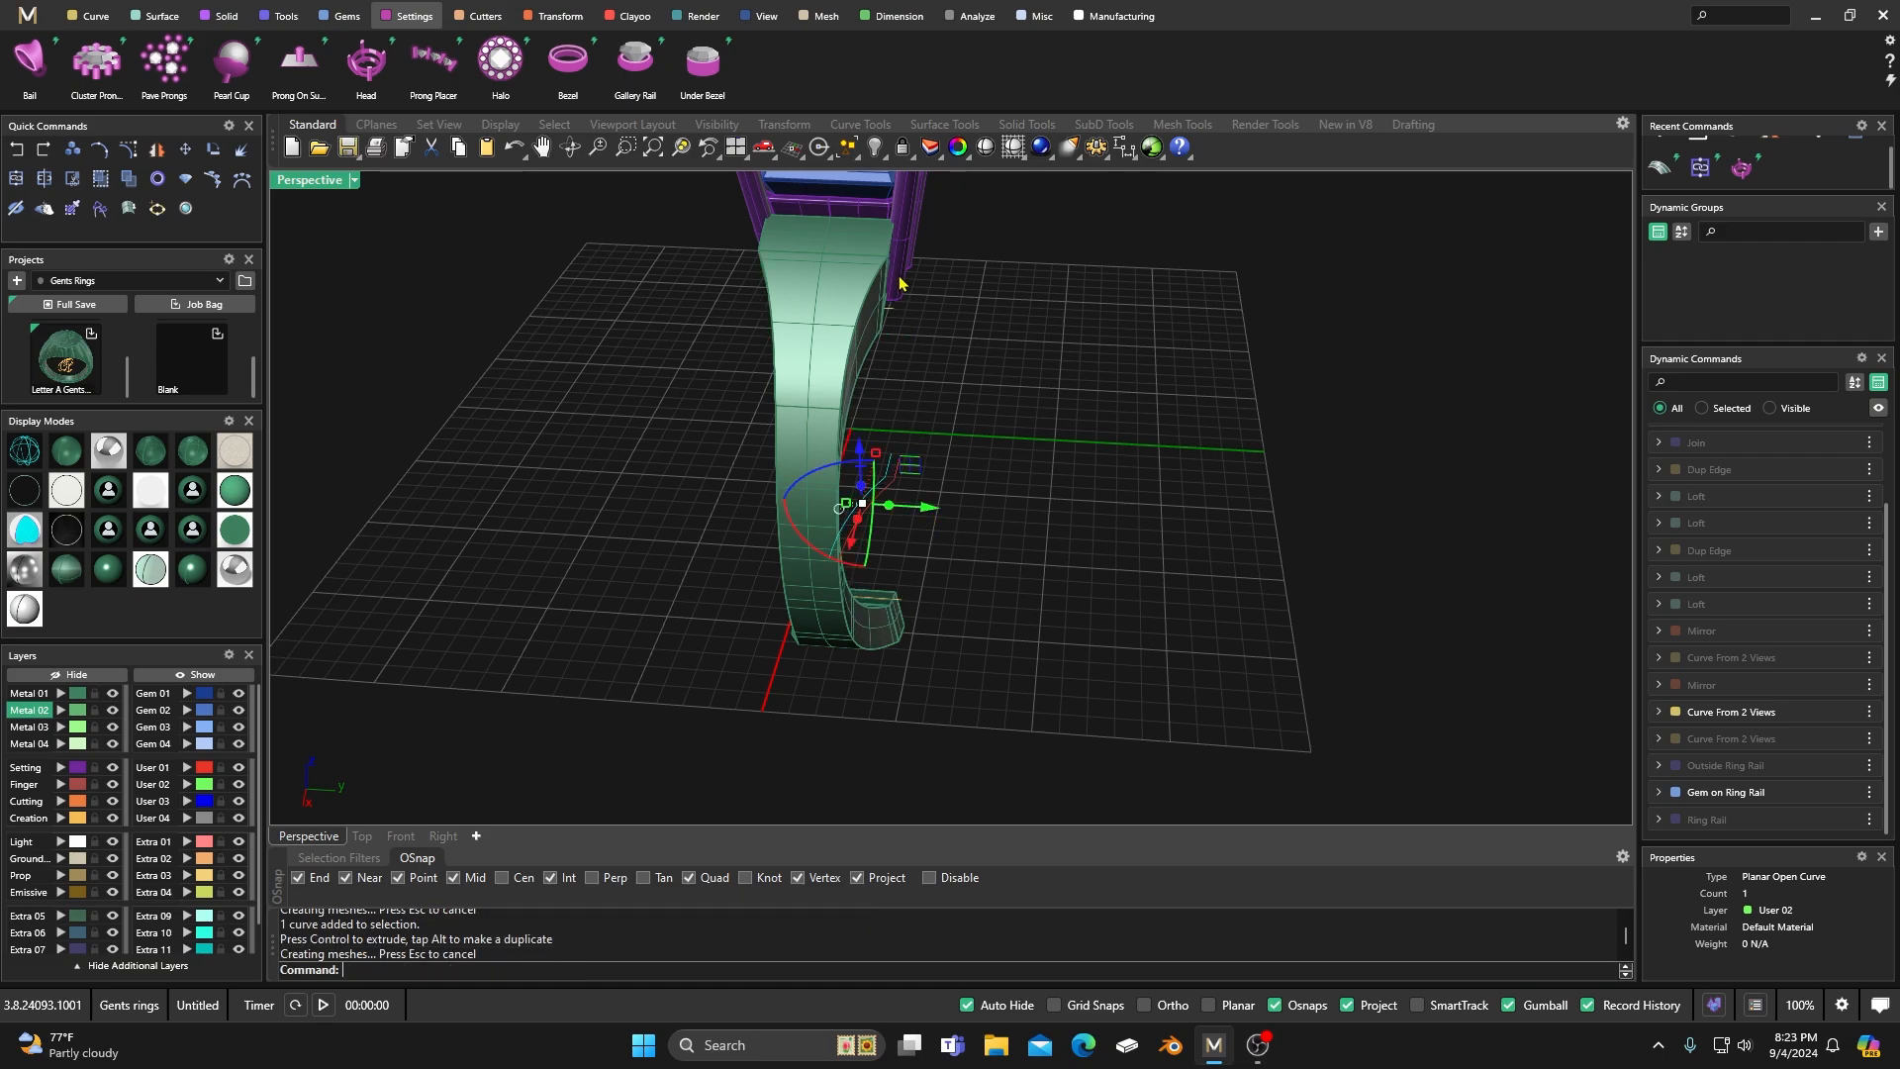
right_drag(993, 507, 963, 325)
right_drag(974, 467, 1033, 490)
drag(908, 490, 903, 488)
right_drag(940, 480, 1009, 495)
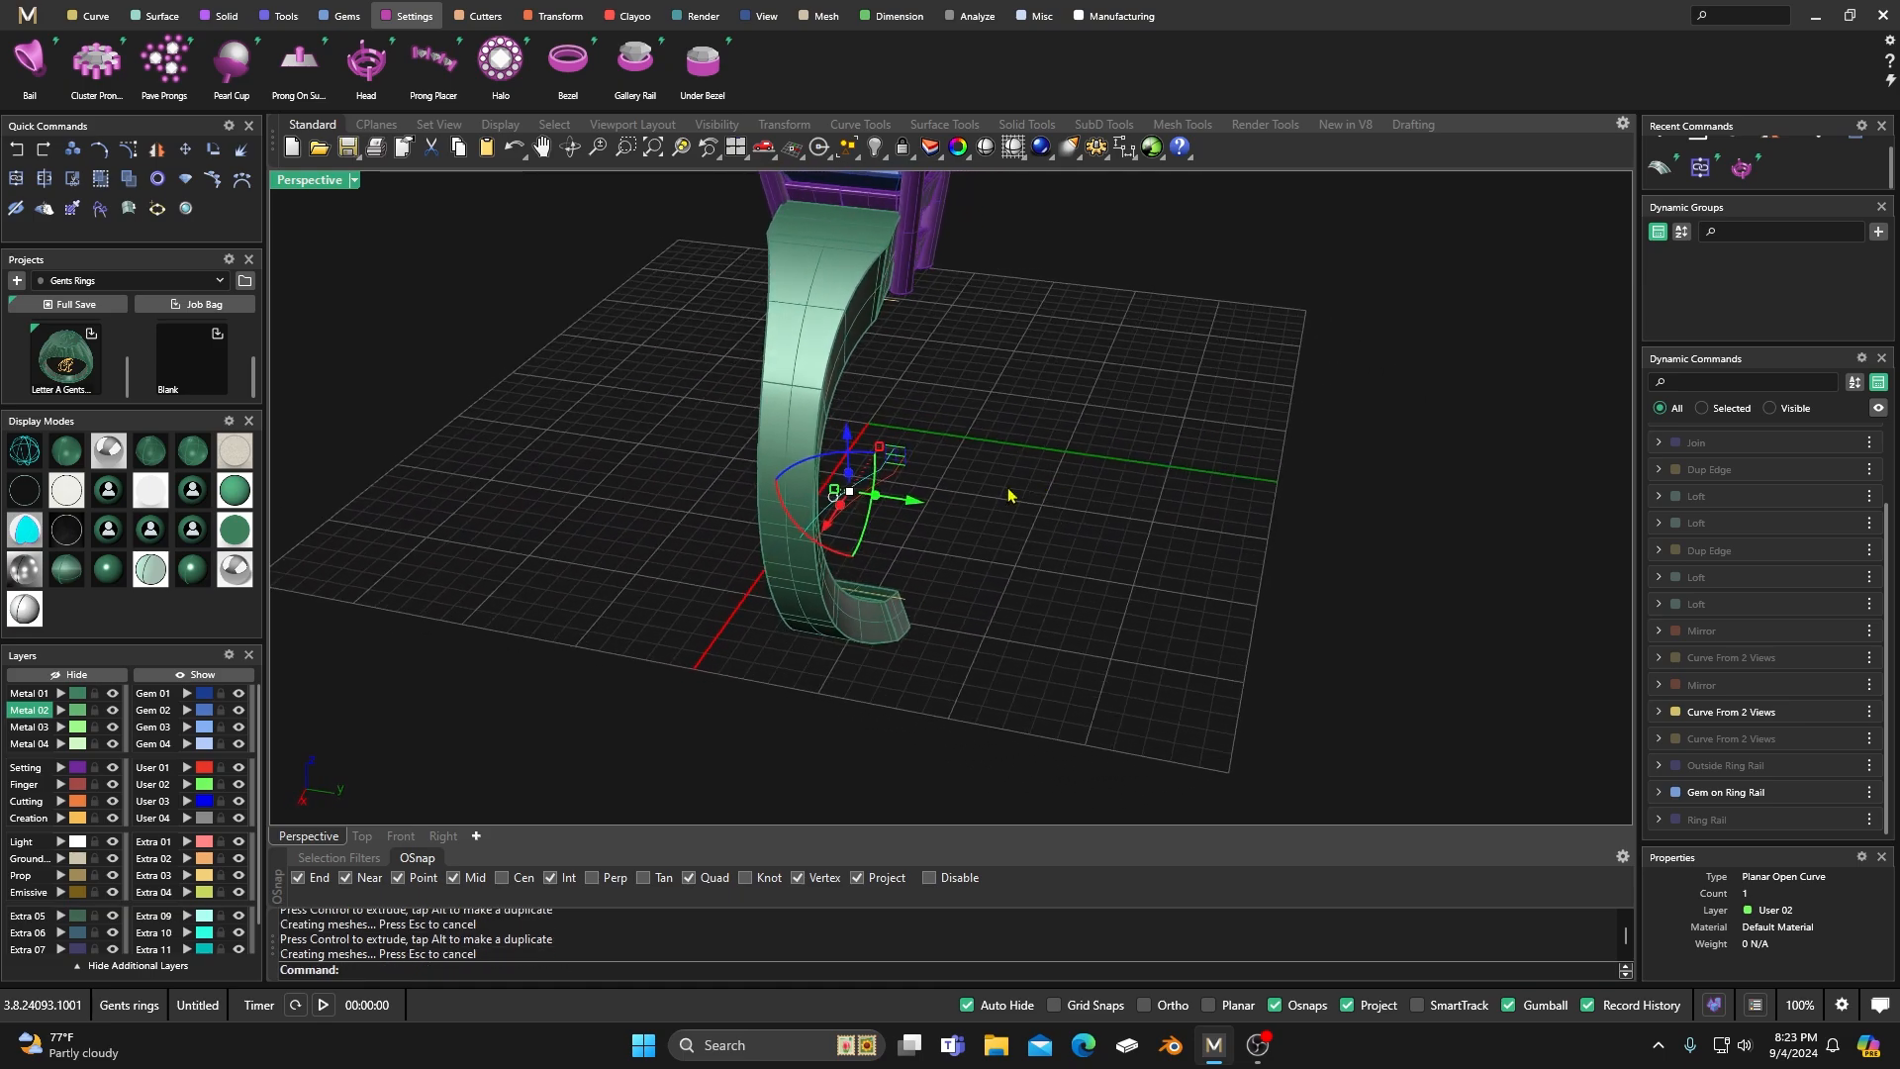
drag(920, 506, 923, 503)
Examine the adjusted shank's width and its fit against the head from several angles, and clear the curve selection.
right_drag(958, 458, 1046, 481)
scroll(1046, 481, down, 5)
right_drag(818, 616, 1027, 611)
right_drag(894, 519, 661, 566)
scroll(880, 566, up, 5)
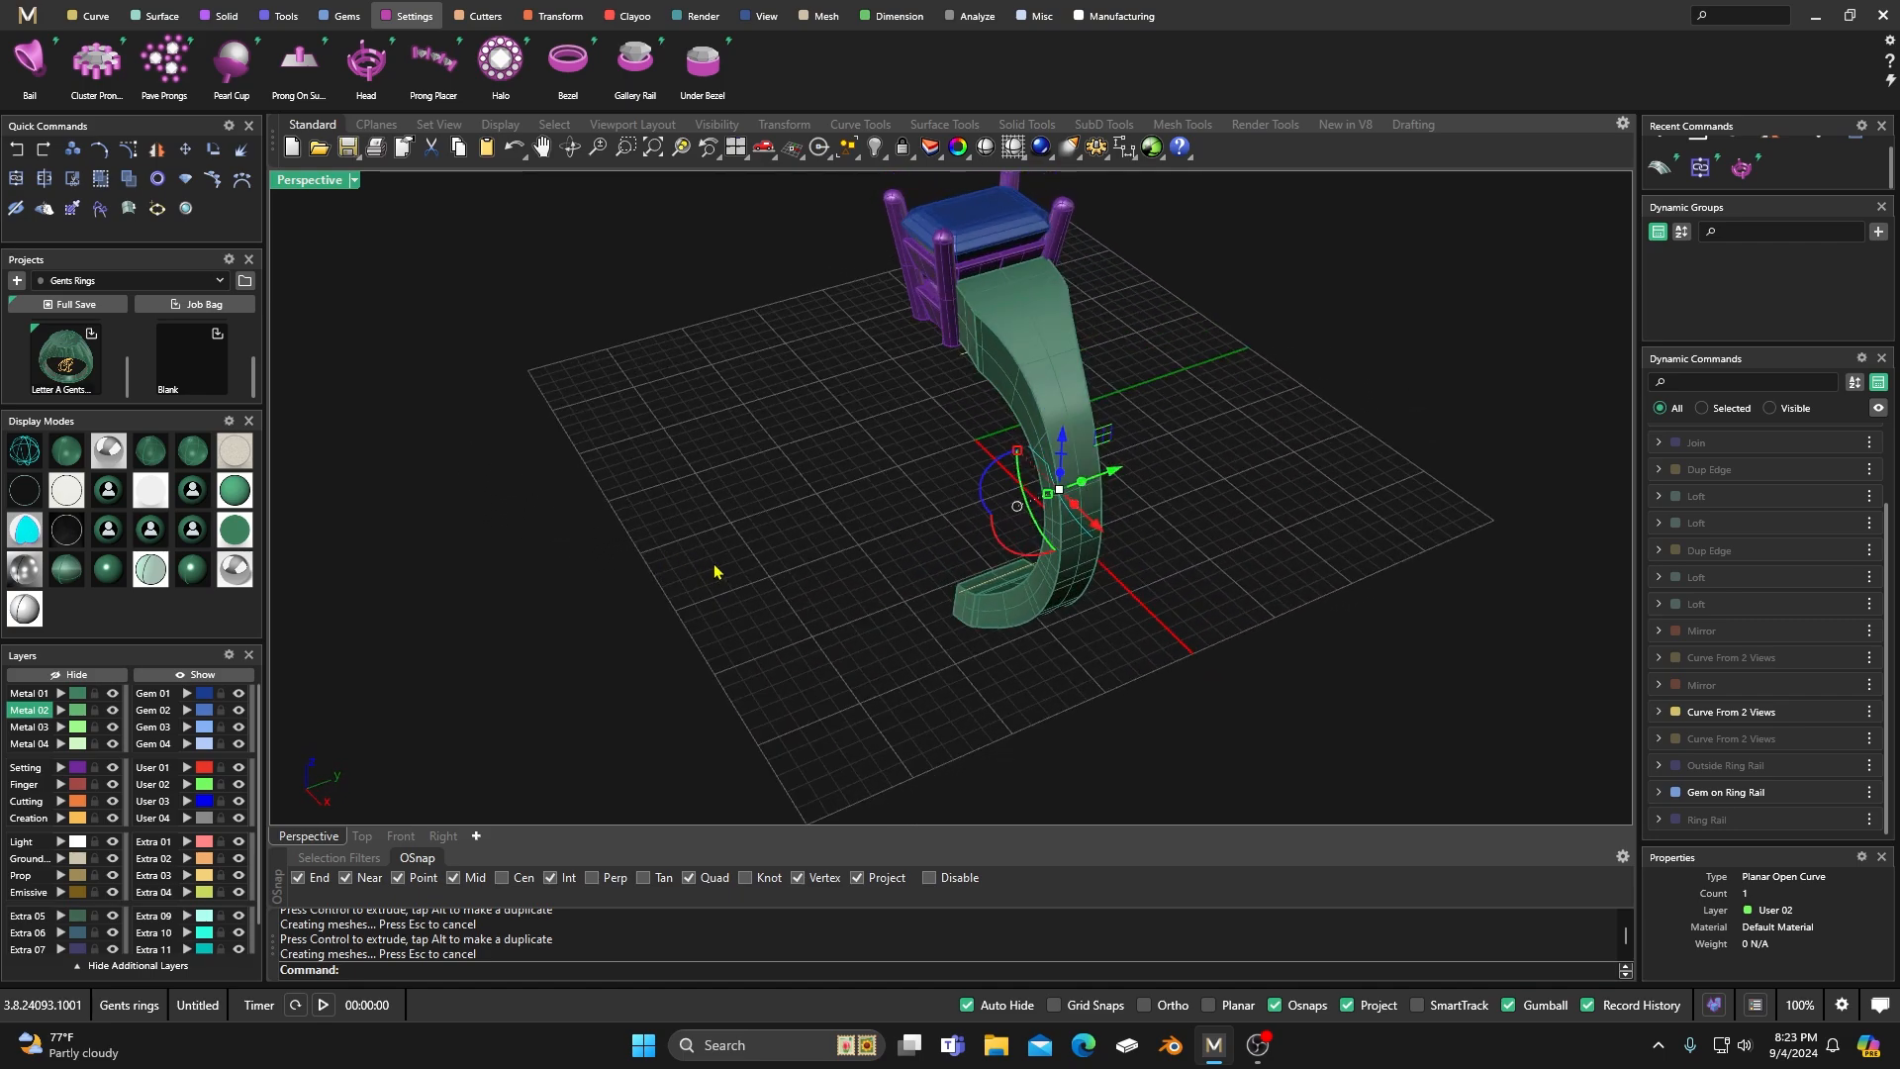
right_drag(716, 571, 899, 516)
key(Escape)
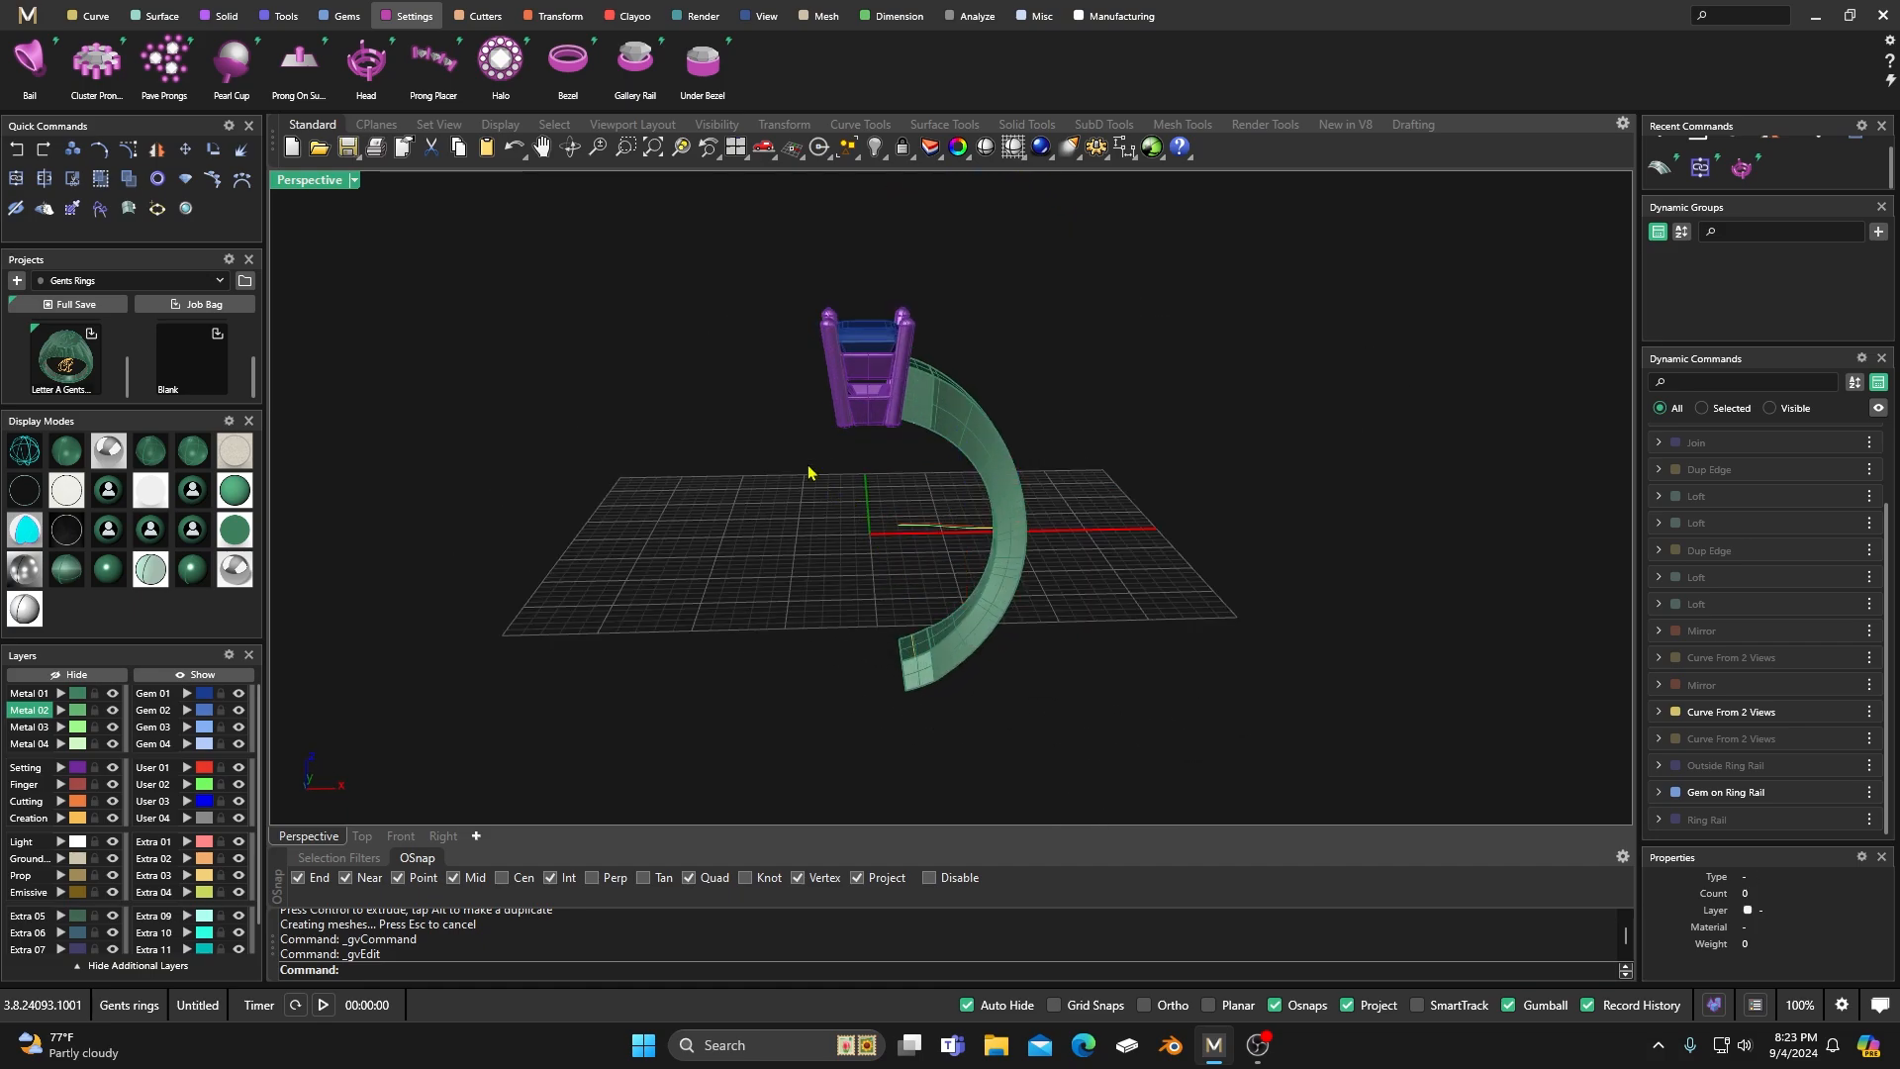
right_drag(809, 473, 900, 479)
scroll(899, 479, up, 3)
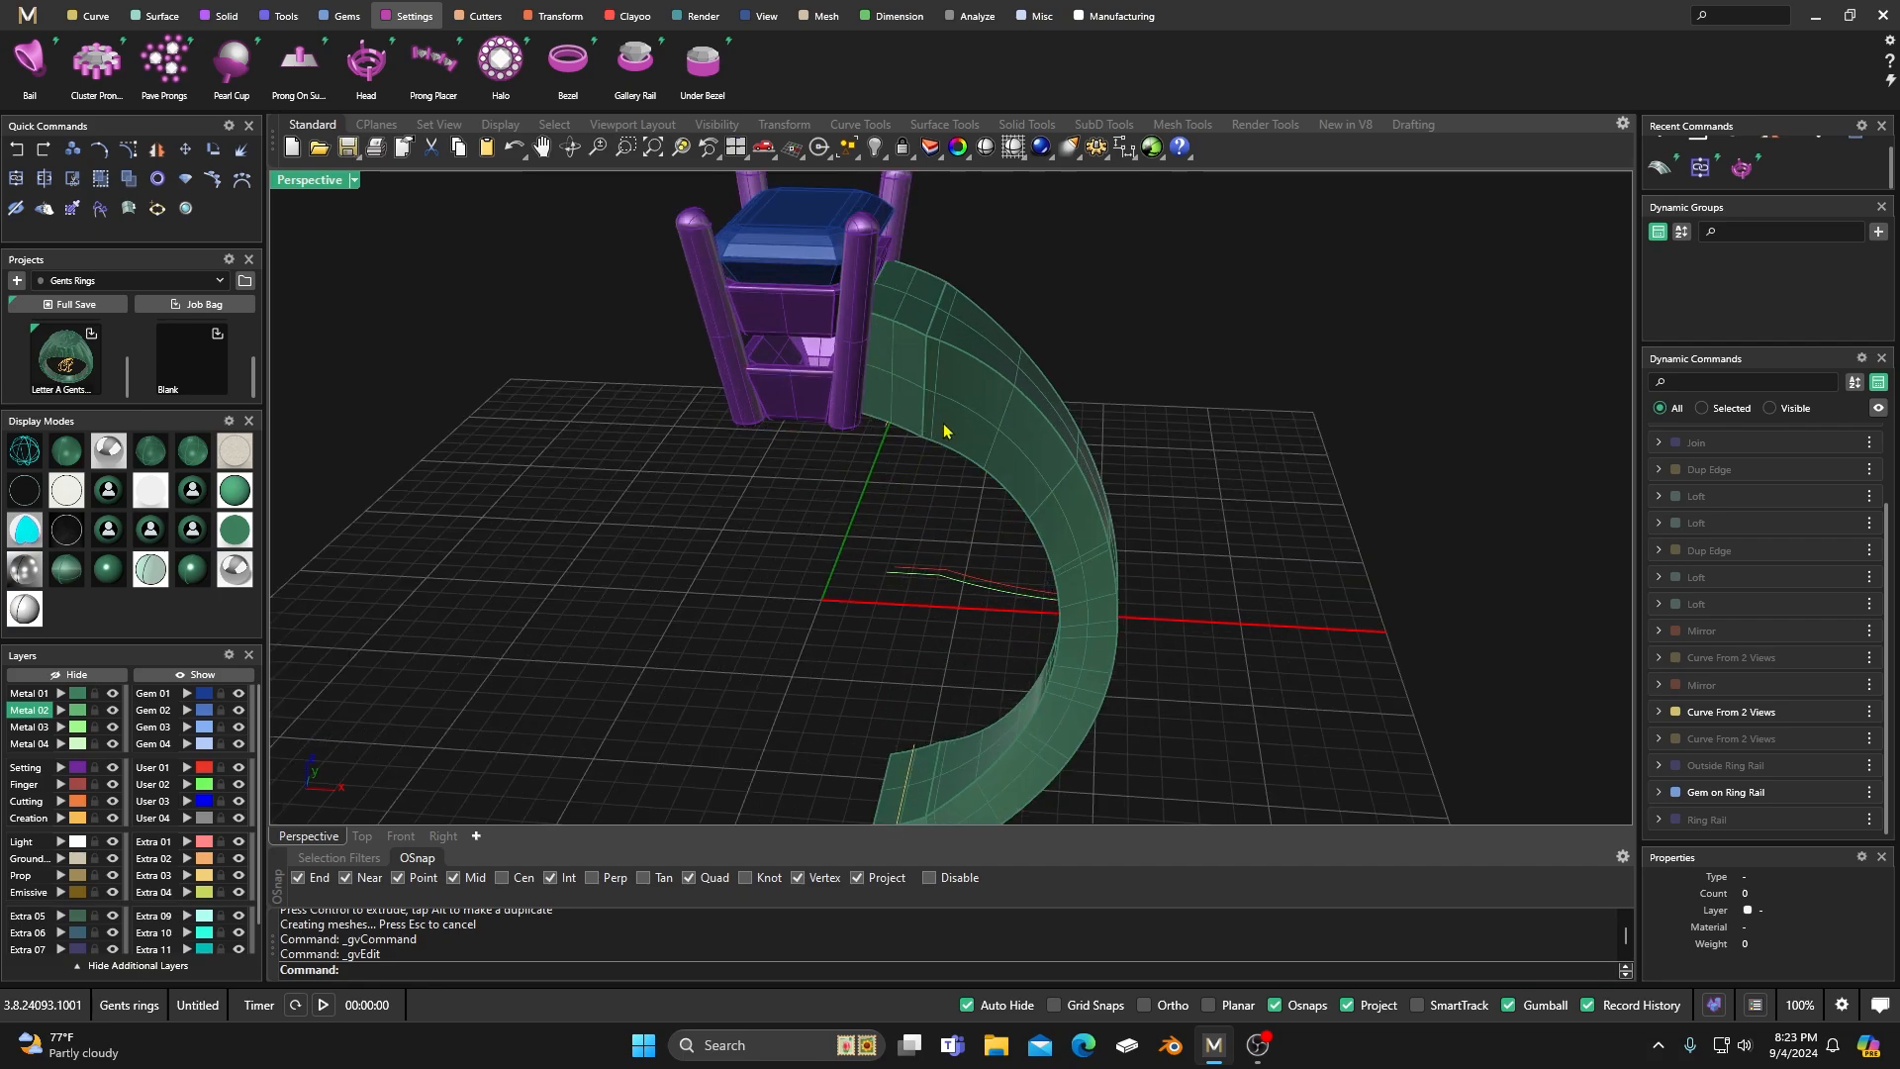
Mirror the closed shank solid with Y Mirror on to form the opposite half of the ring.
click(942, 429)
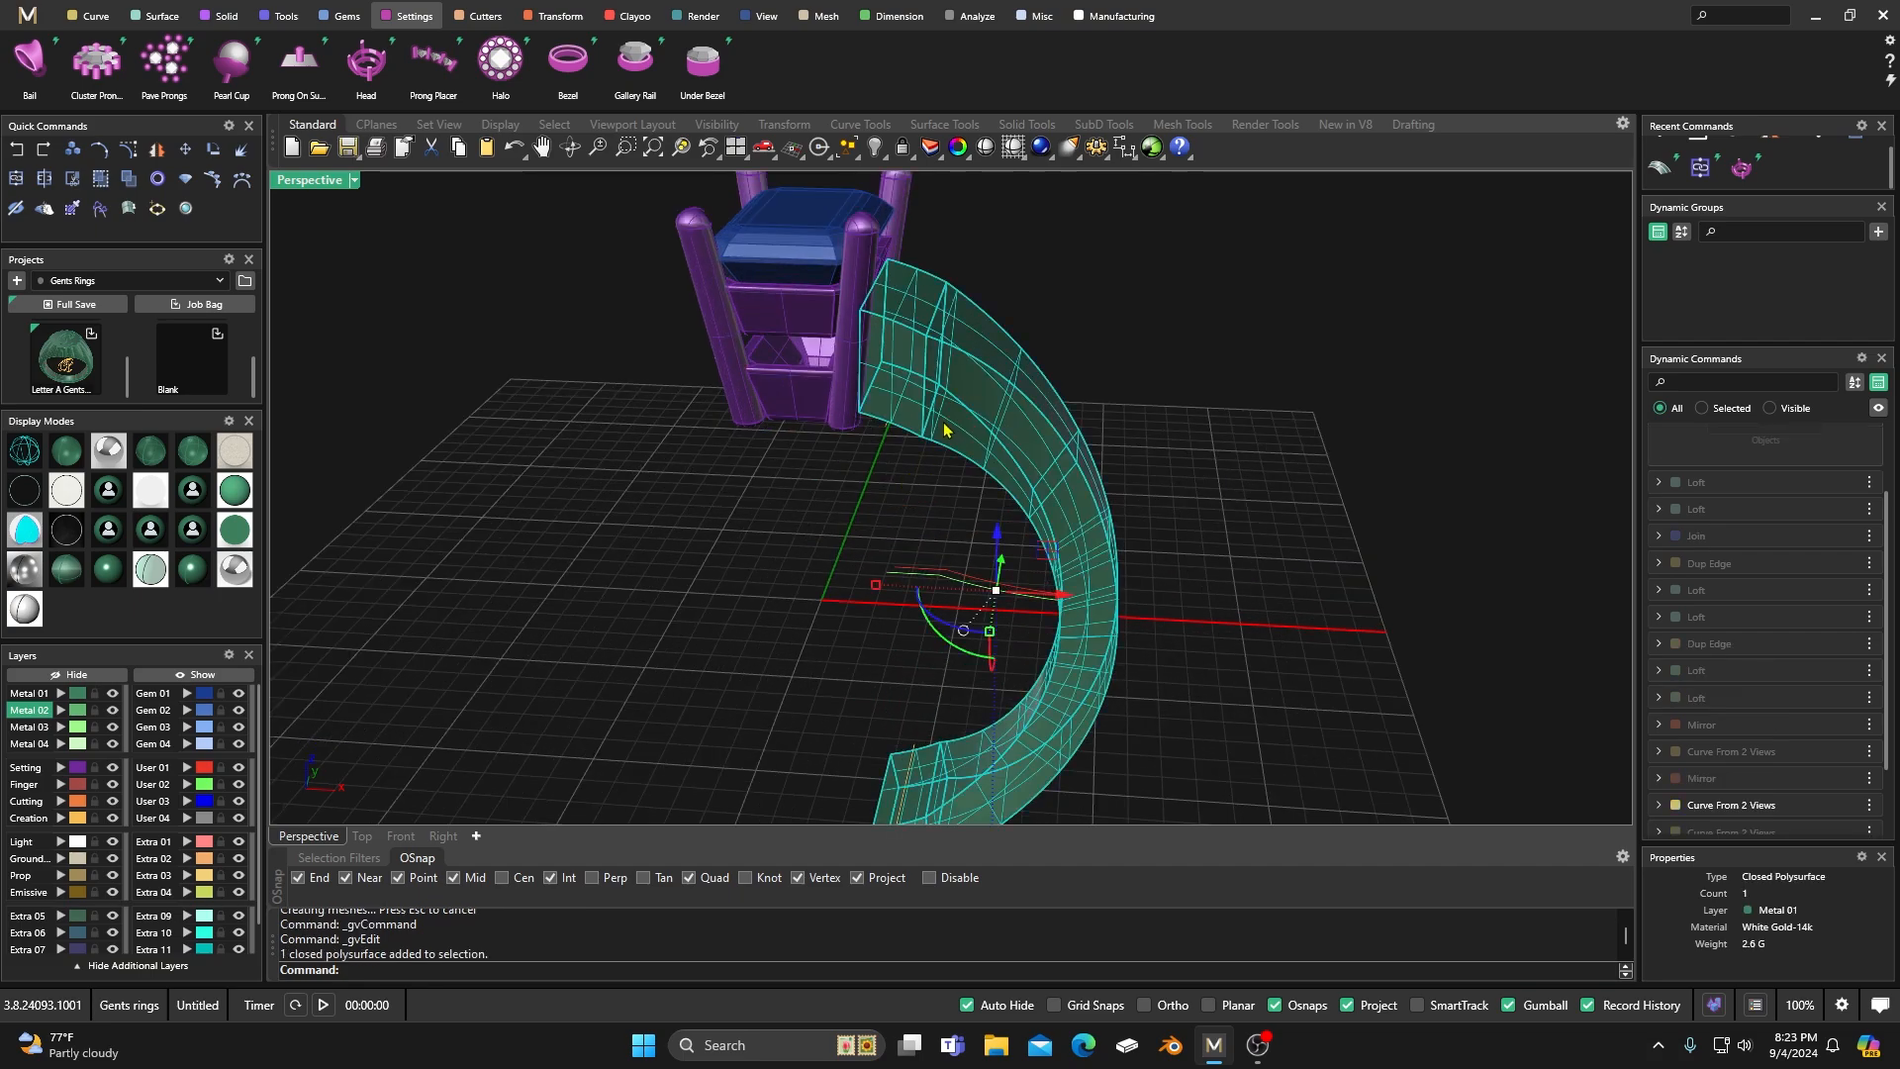
click(552, 16)
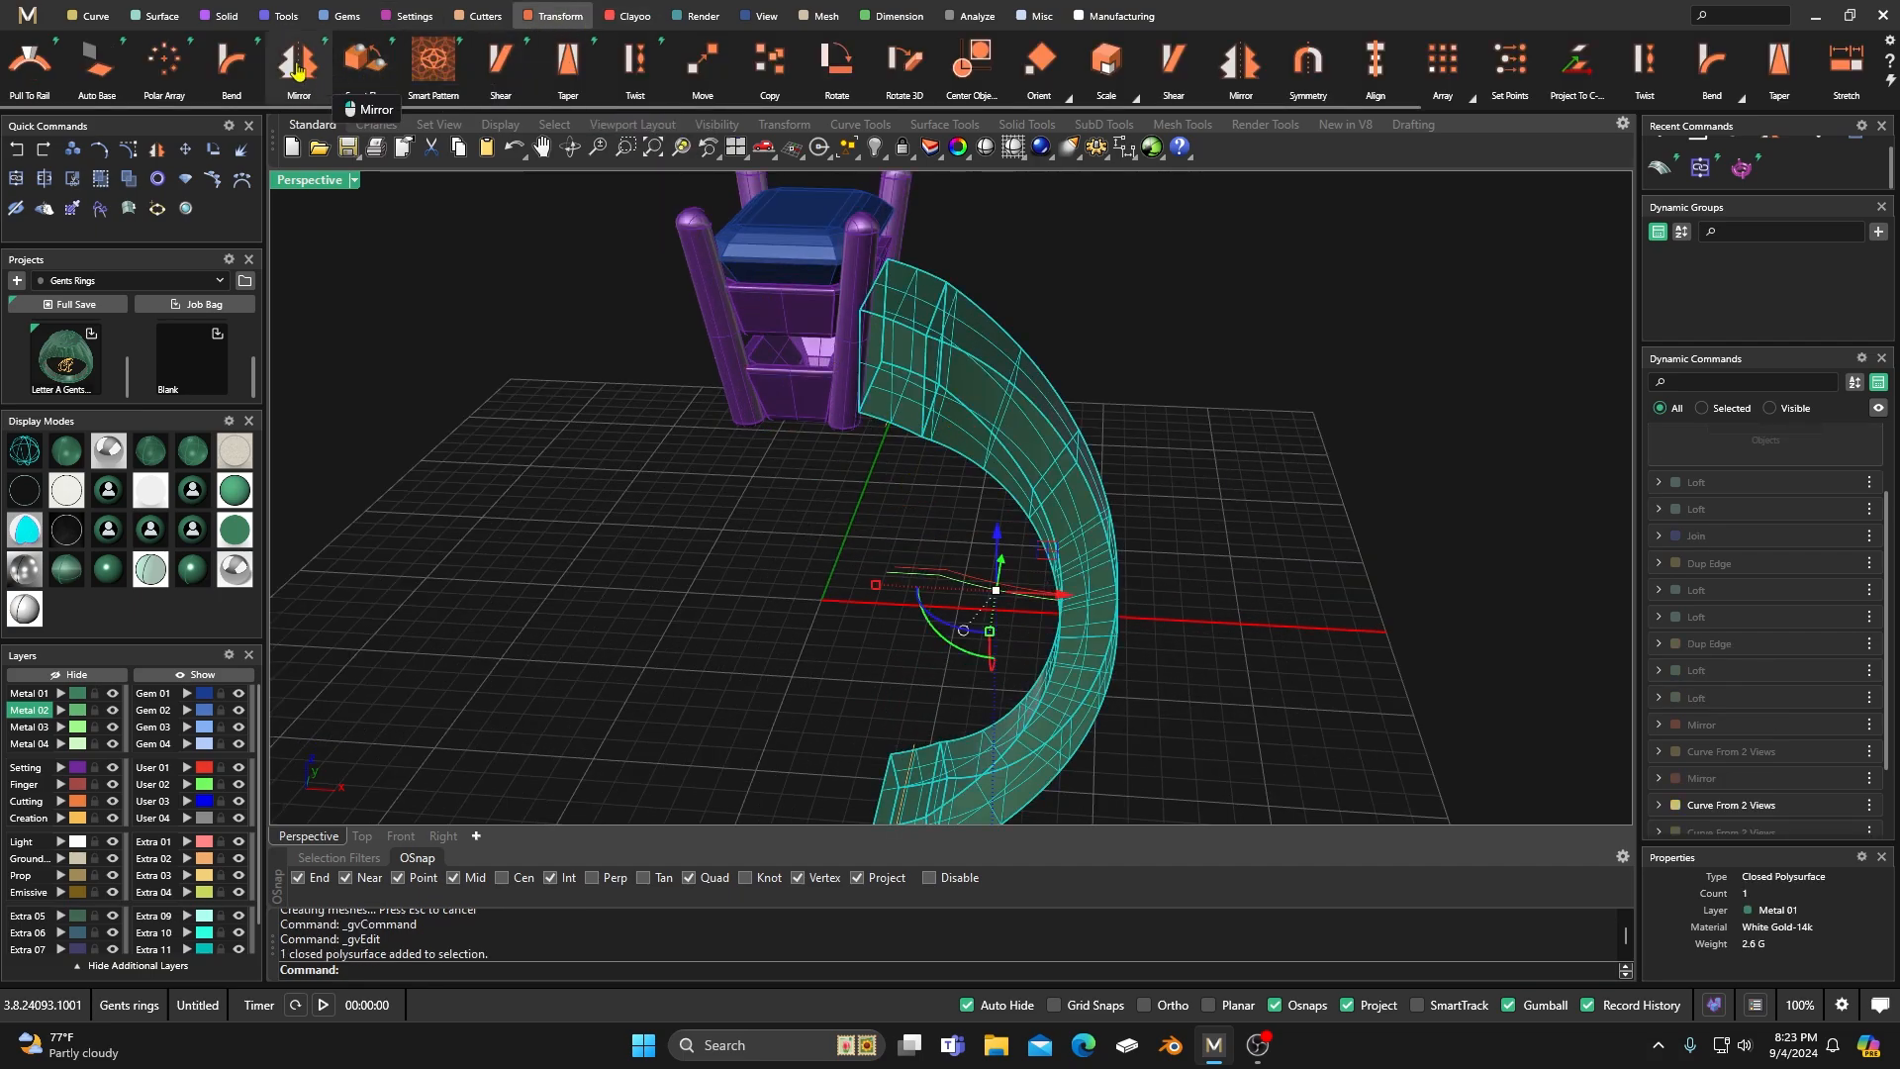
click(297, 64)
key(Return)
scroll(832, 534, down, 5)
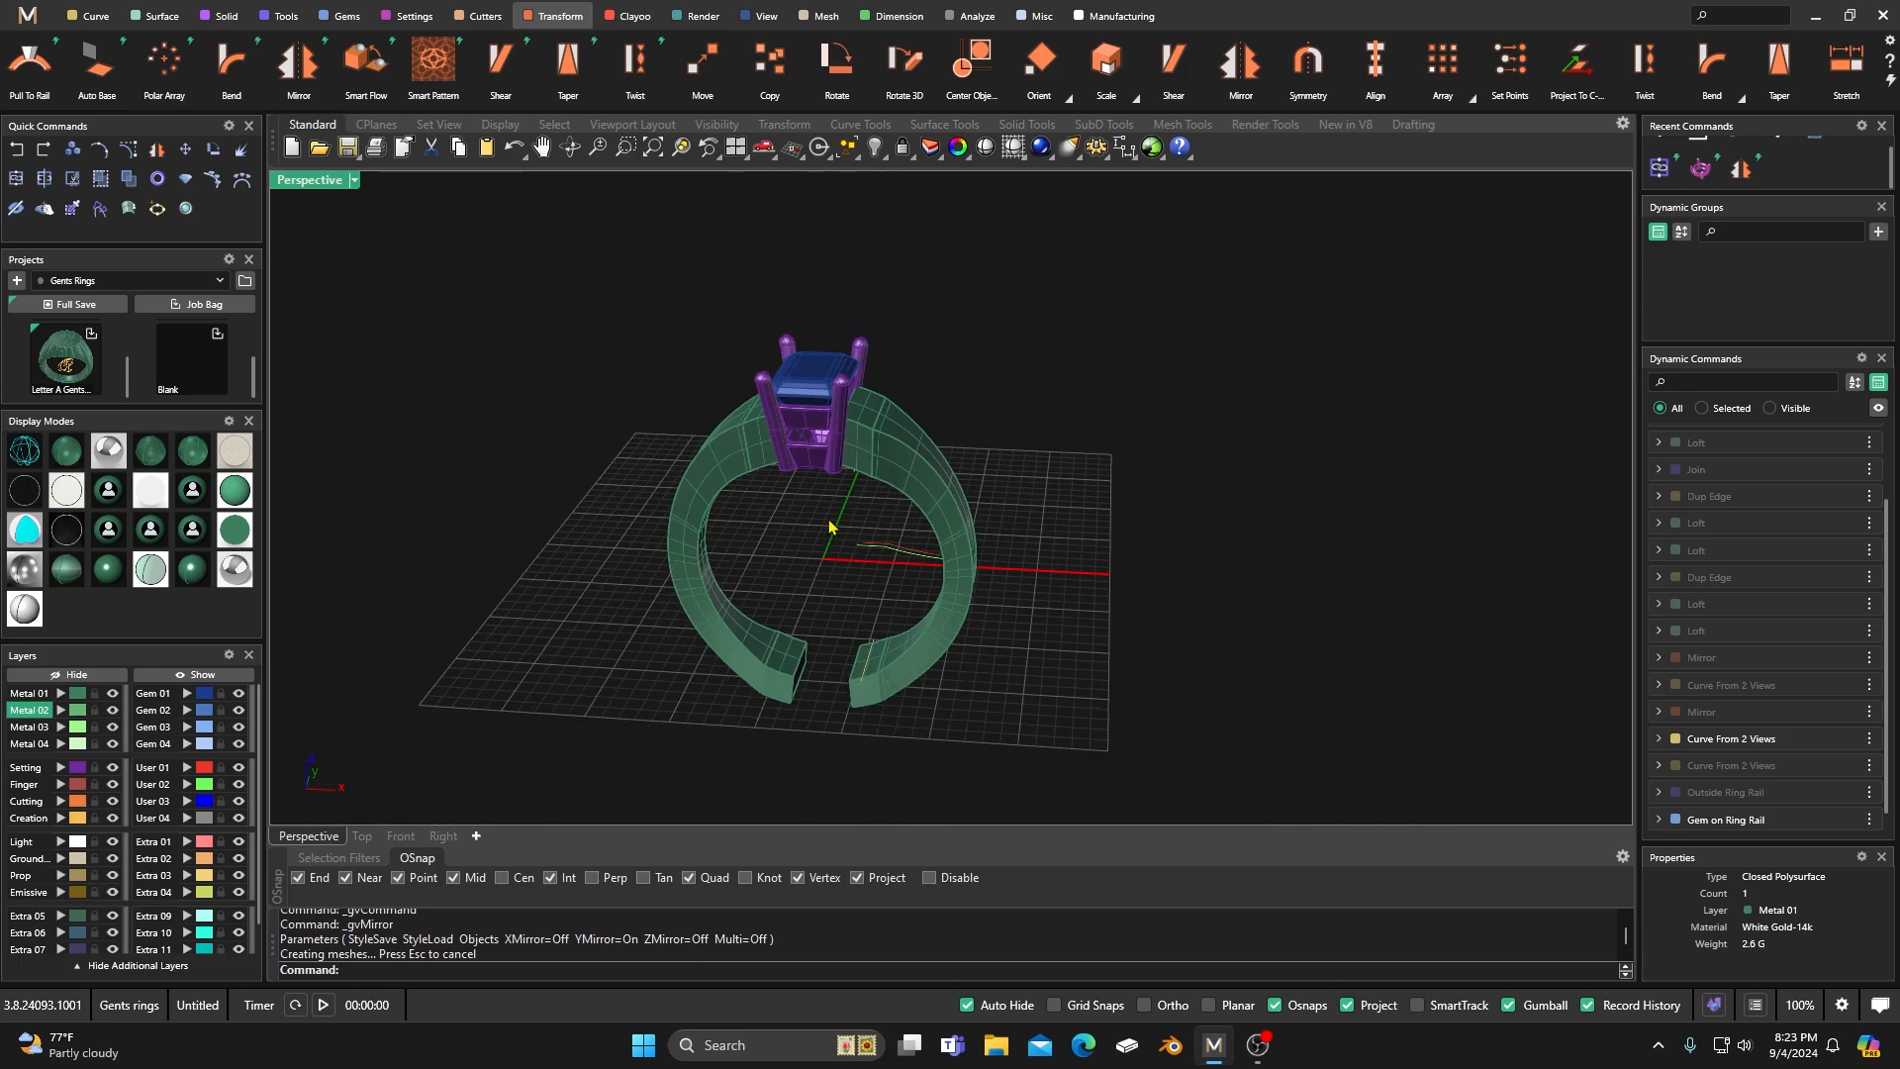
scroll(801, 609, up, 4)
right_drag(818, 566, 747, 478)
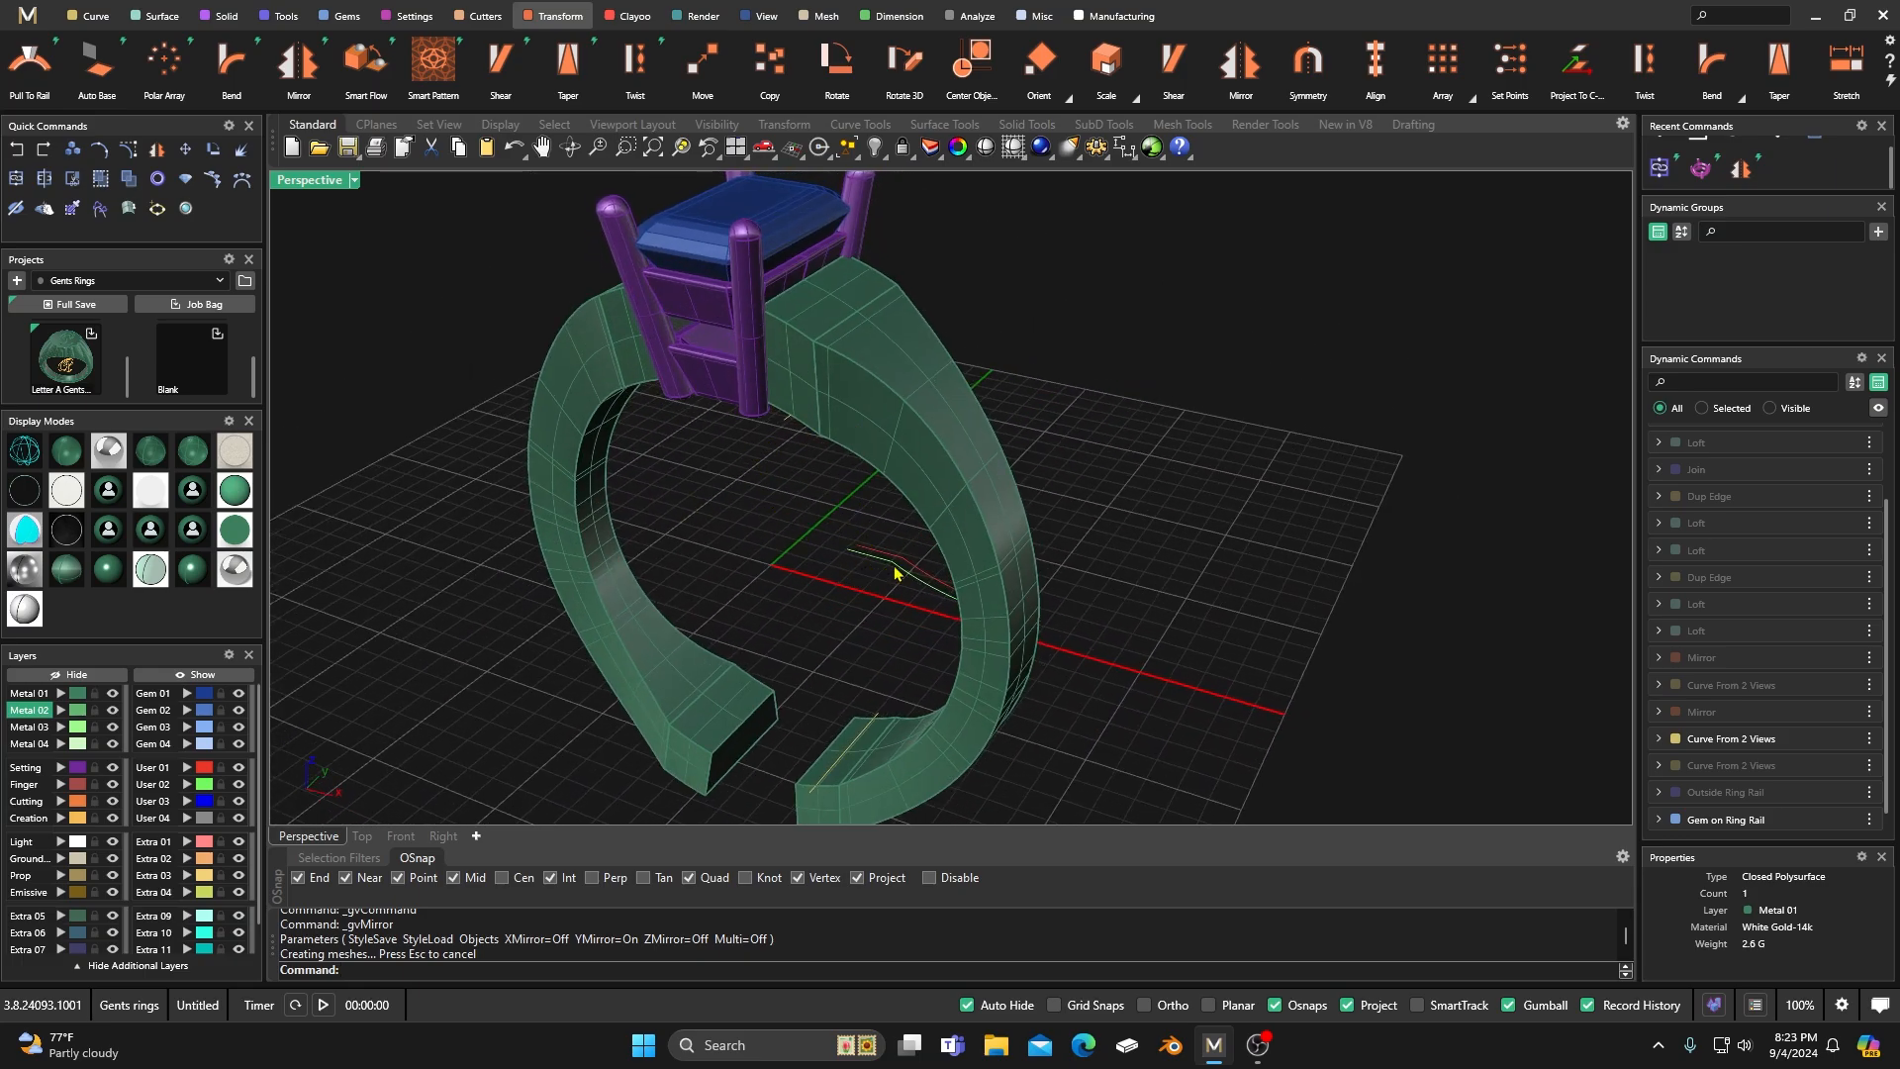
Select the two shank guide curves inside the ring and nudge them slightly along Y.
shift+click(857, 597)
drag(965, 560, 966, 557)
right_drag(760, 525, 718, 525)
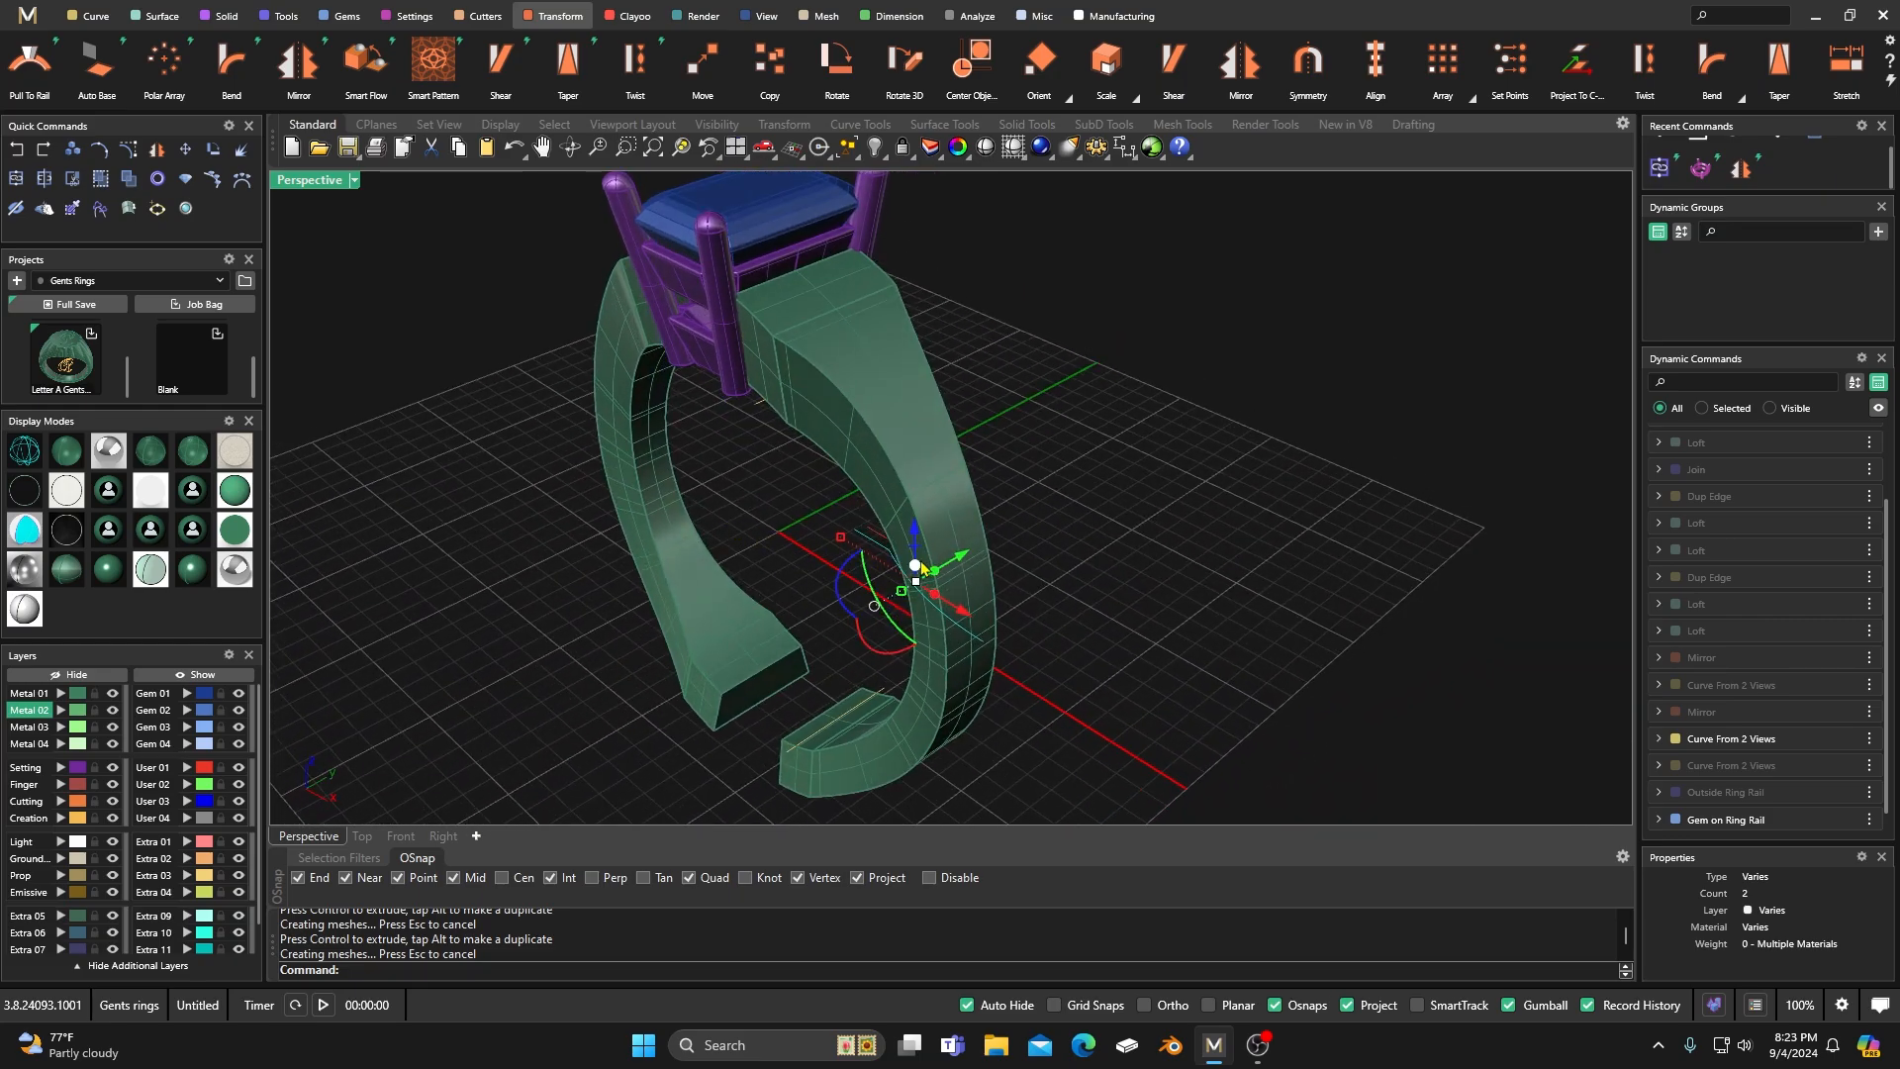
click(779, 503)
Move the User 01 curve slightly inward along Y, deselect it, and check the whole ring.
click(190, 769)
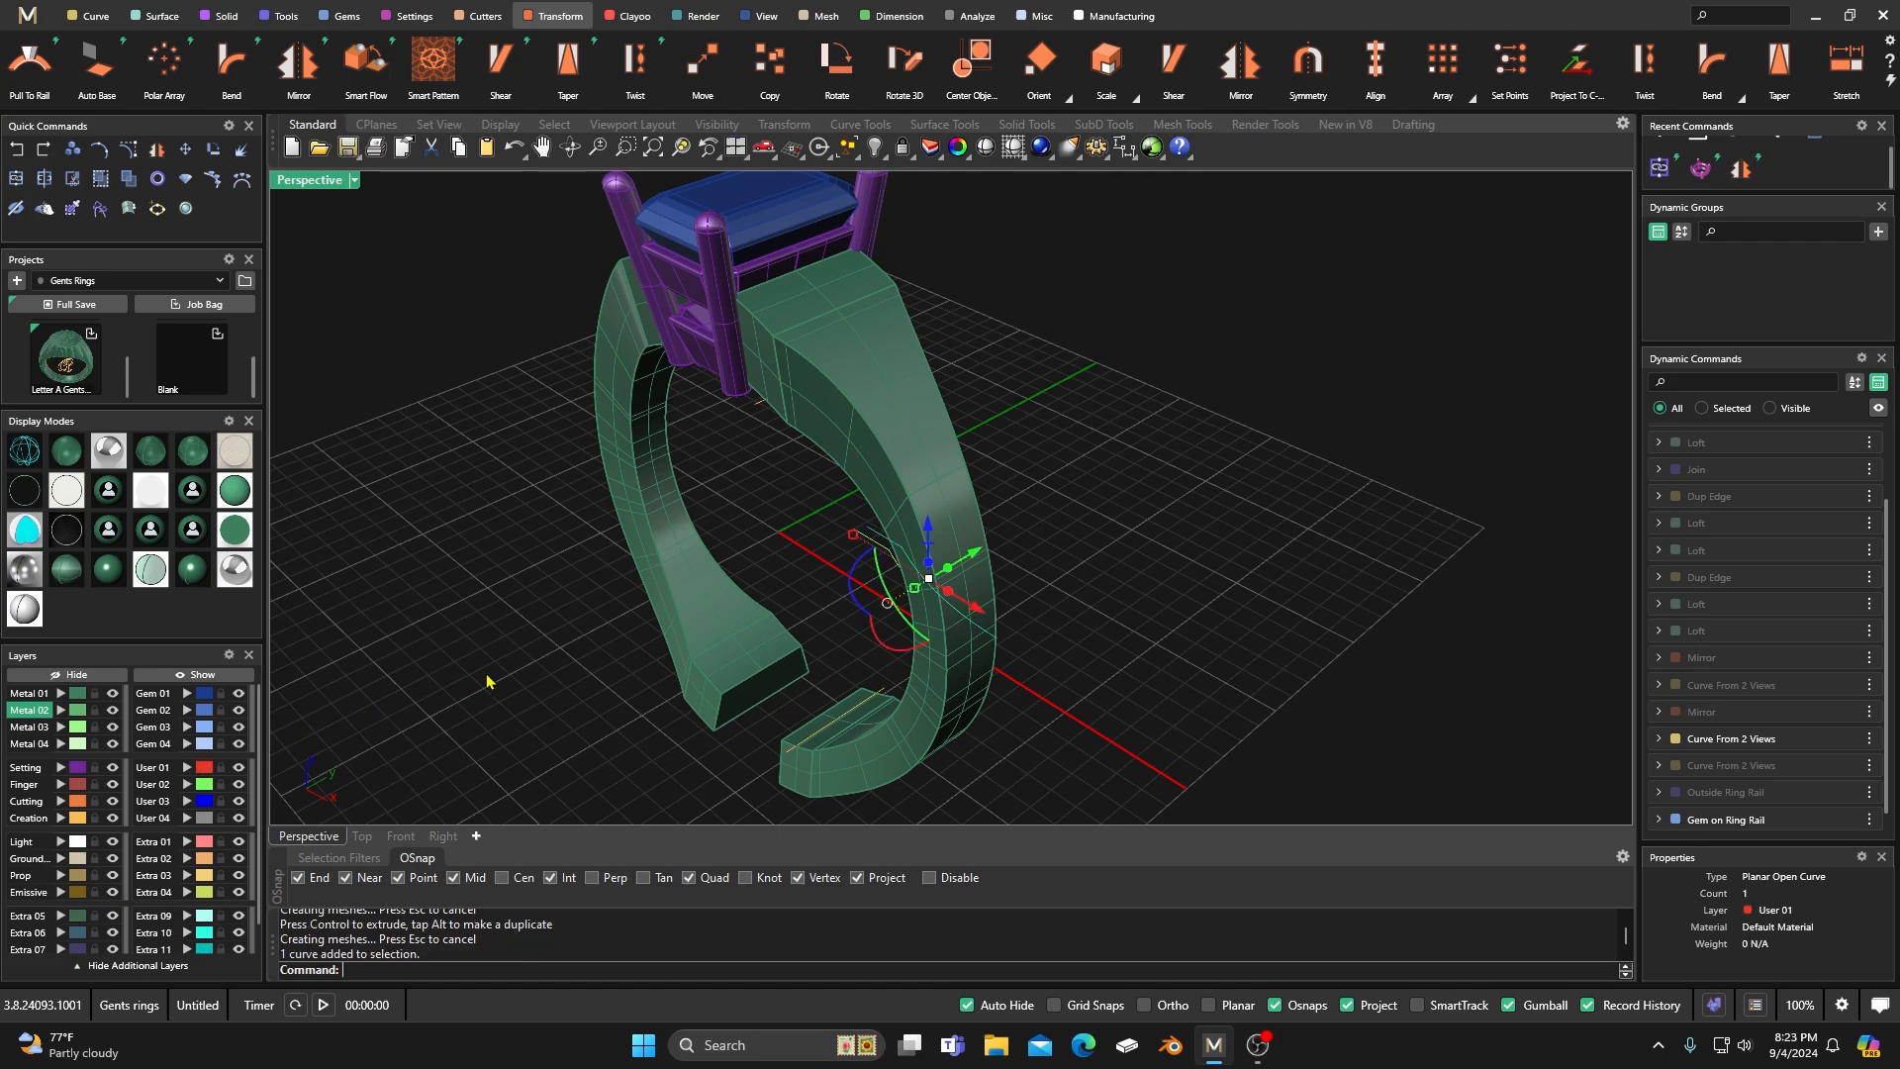
mouse_move(983, 563)
mouse_down()
mouse_move(965, 563)
mouse_move(975, 535)
mouse_up()
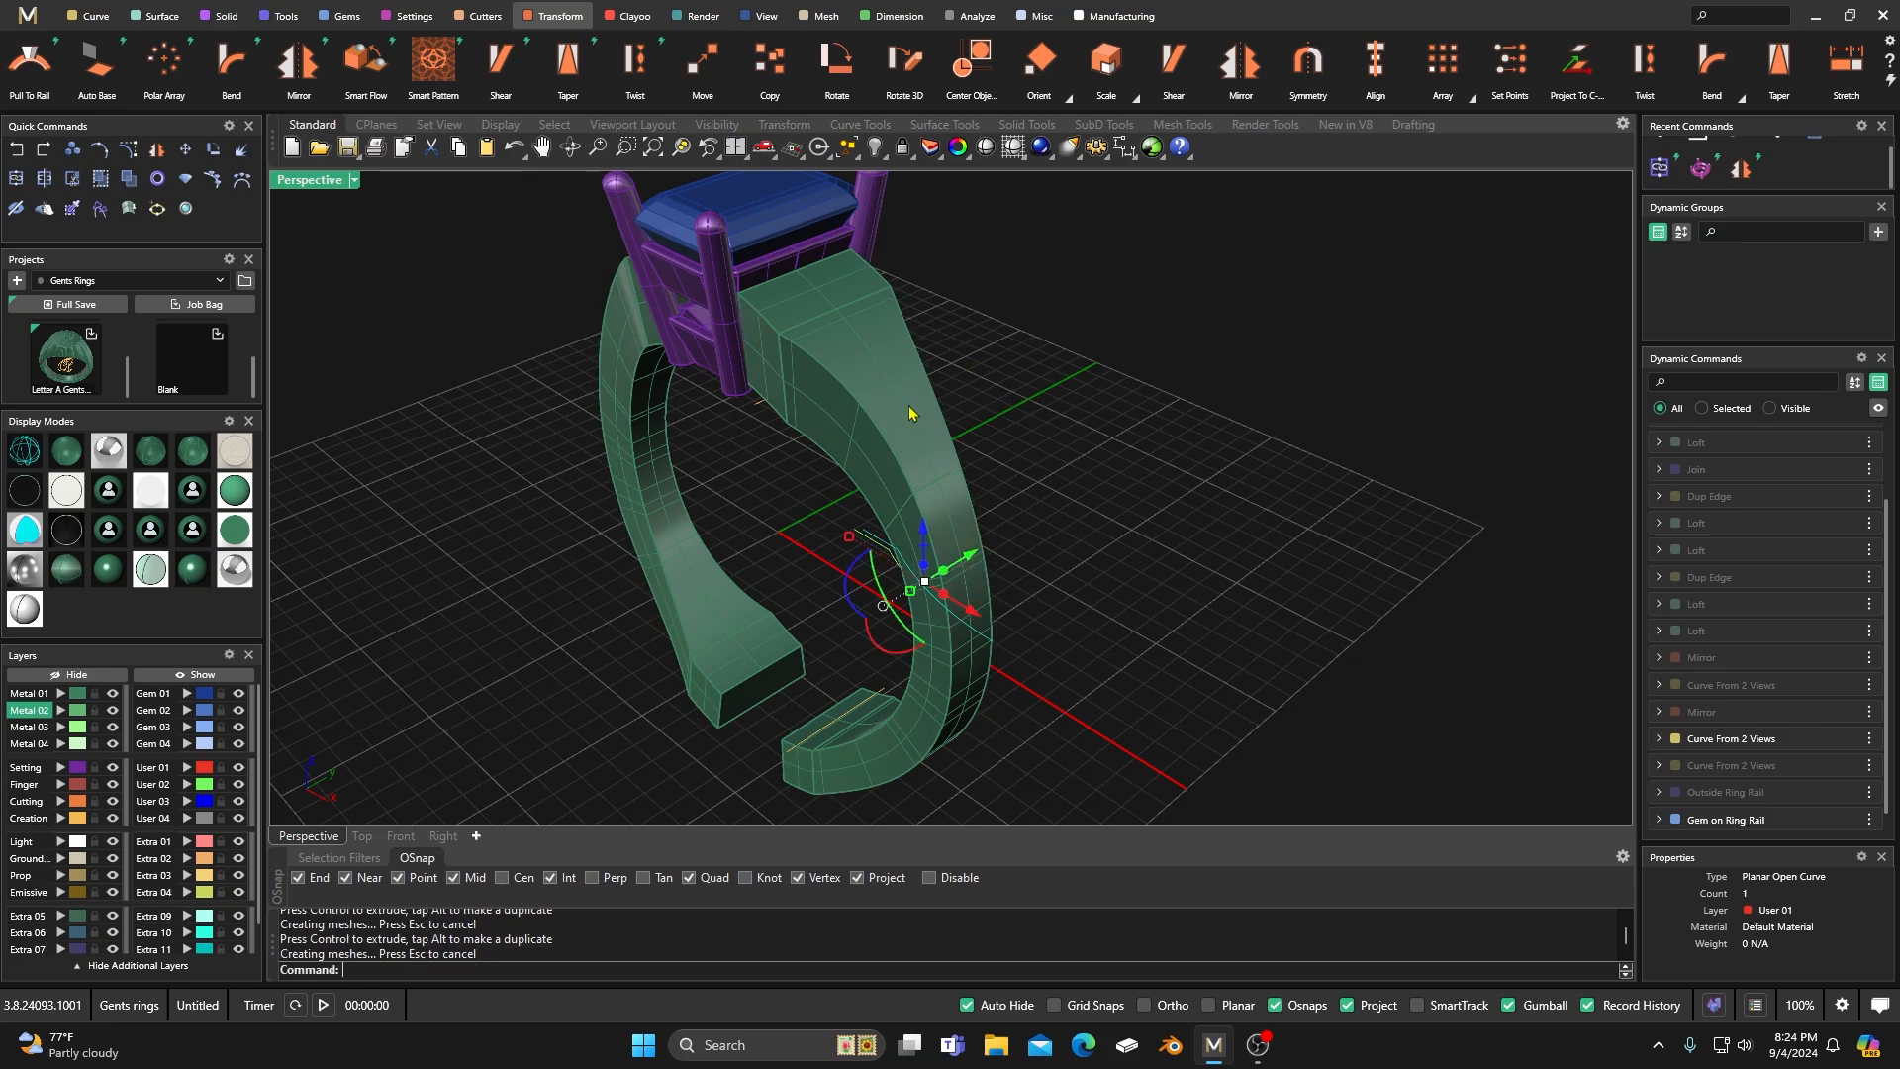
right_drag(772, 546, 821, 507)
click(1047, 357)
scroll(867, 458, down, 5)
scroll(866, 526, down, 5)
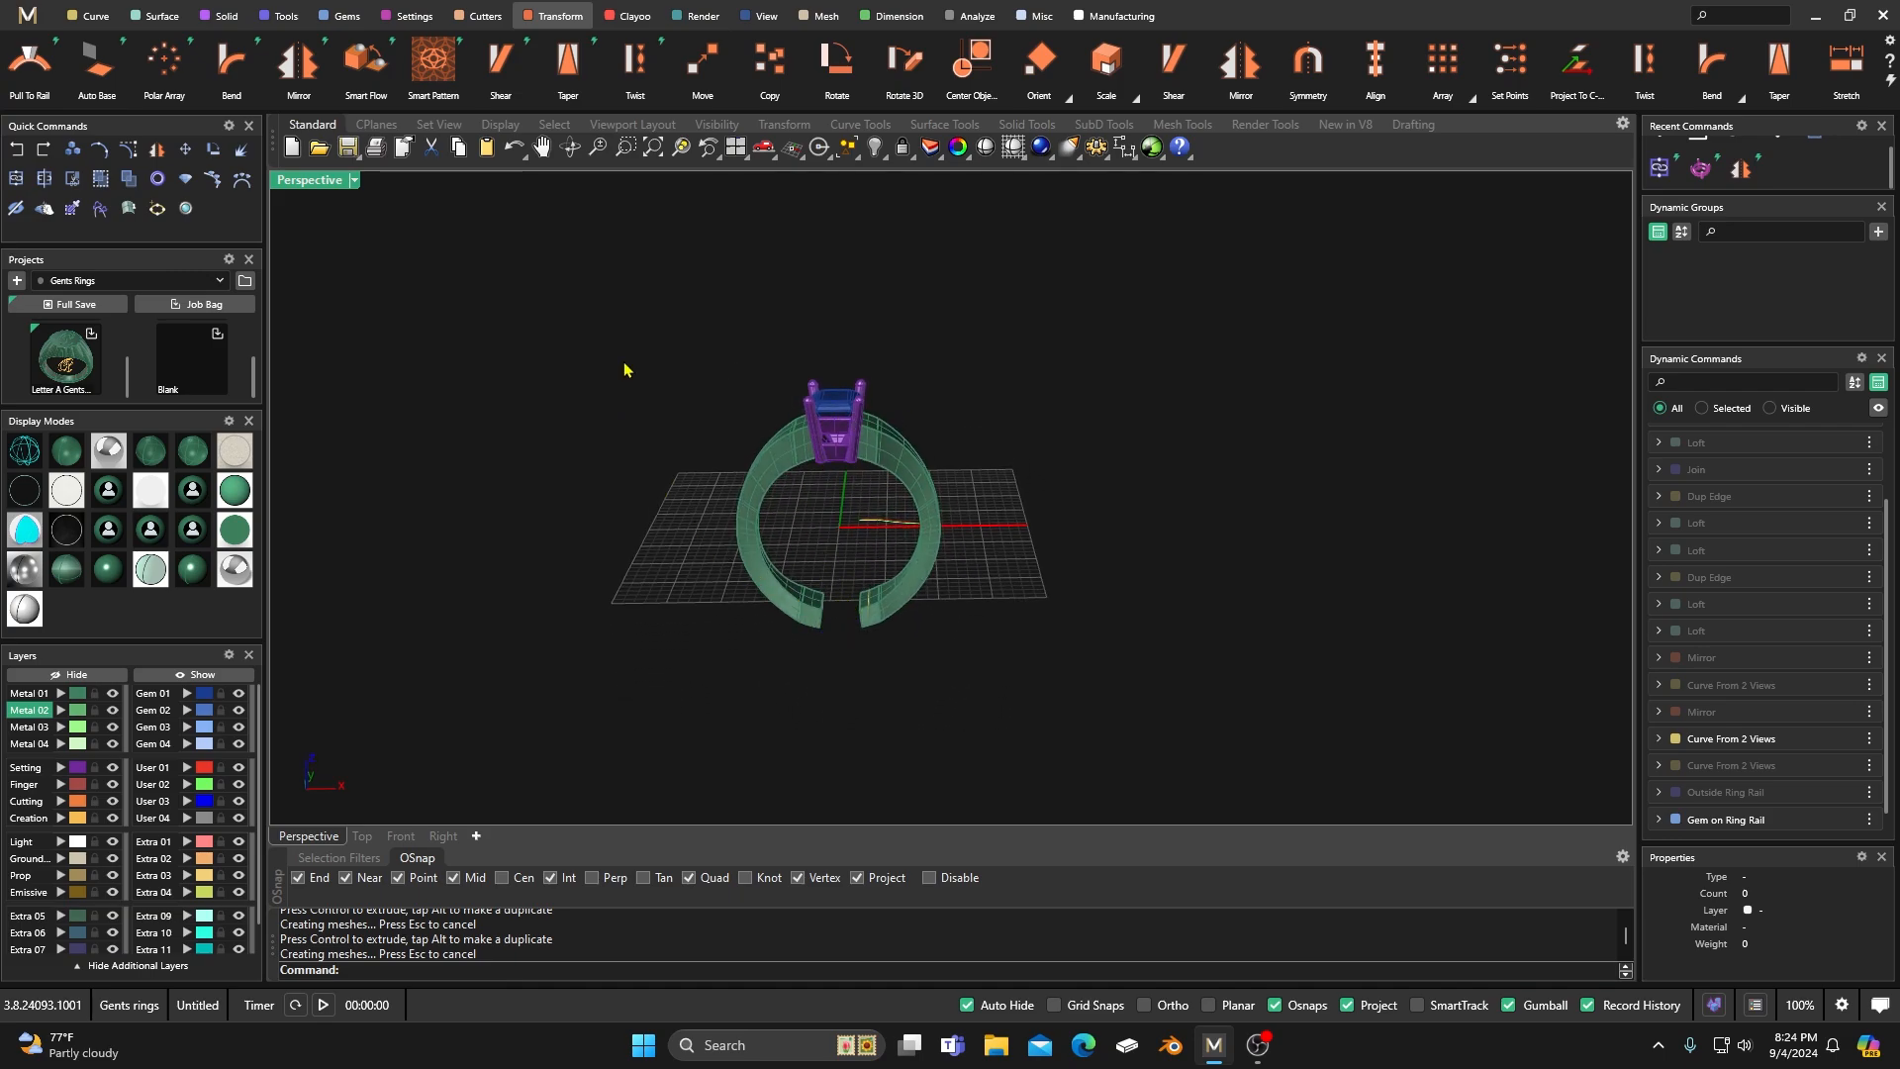
Show all four views with the Box command started, and make Cutting the active layer.
double_click(310, 181)
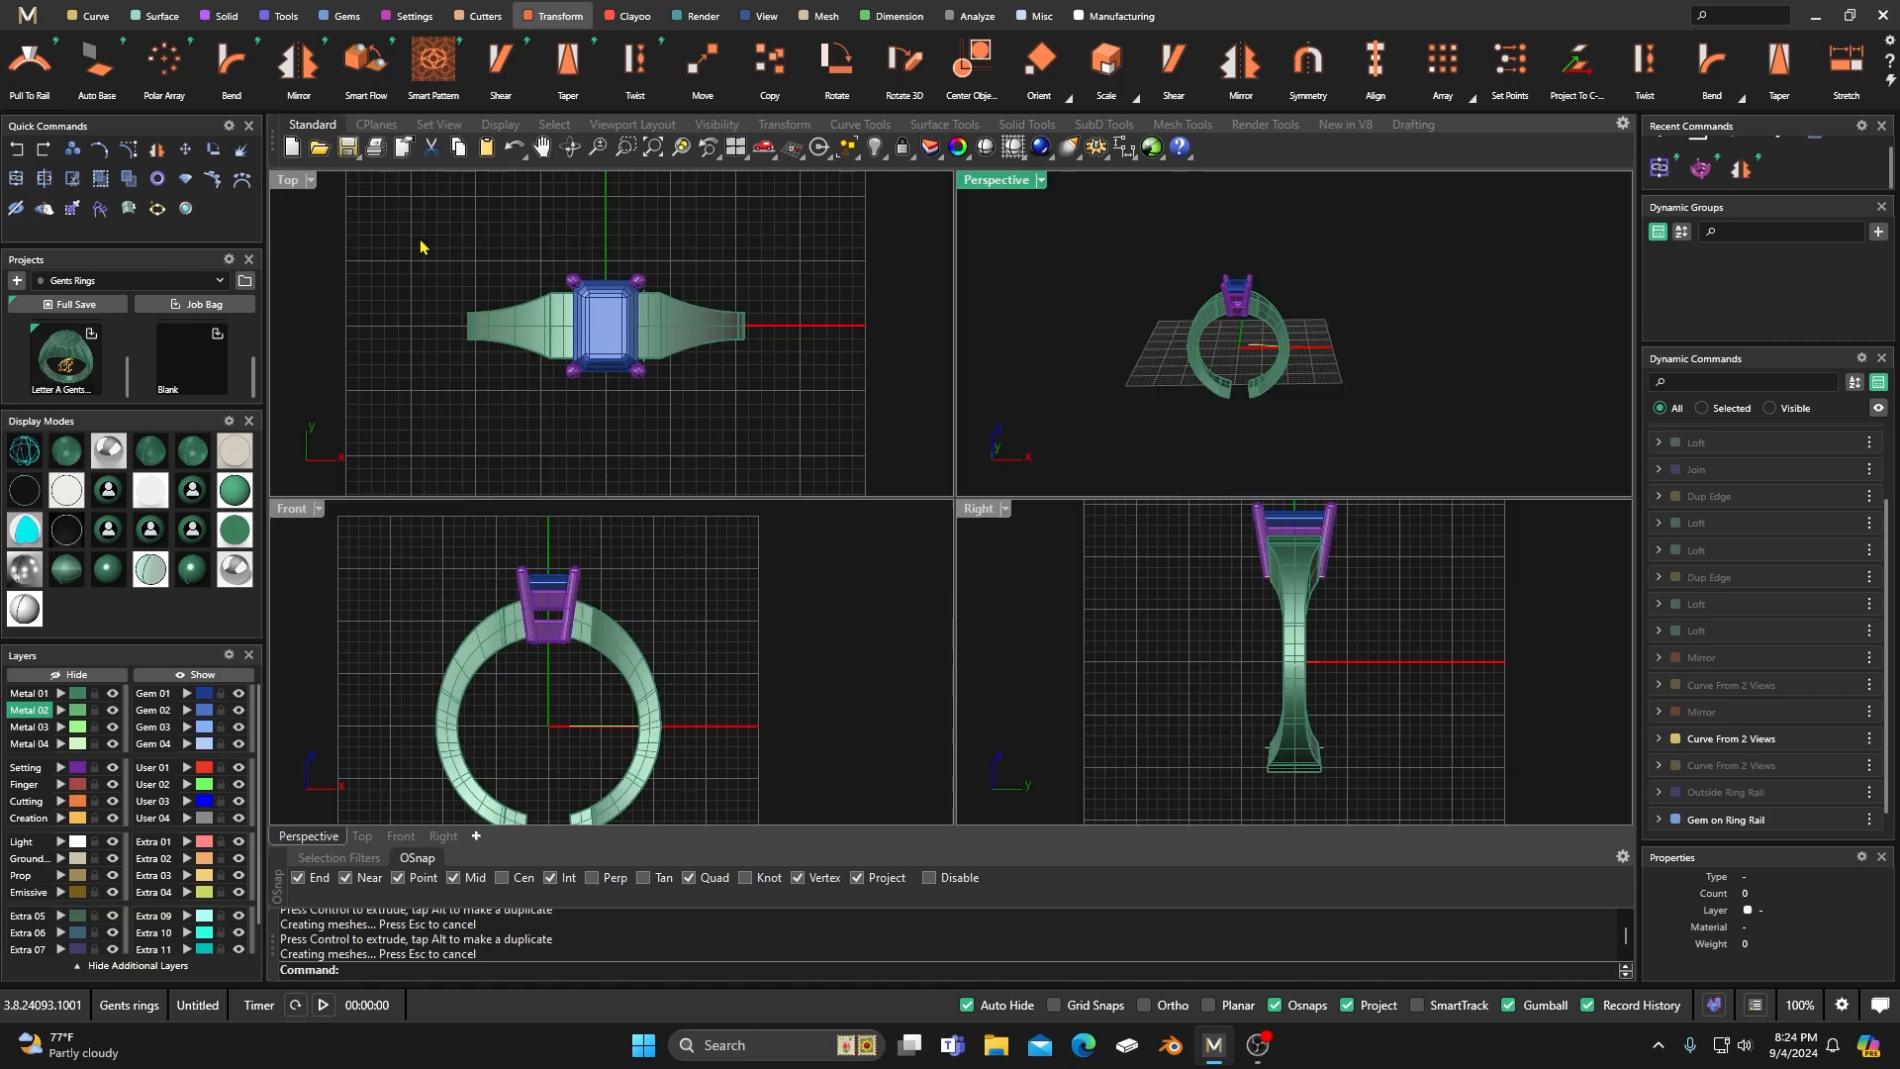
click(227, 17)
click(568, 62)
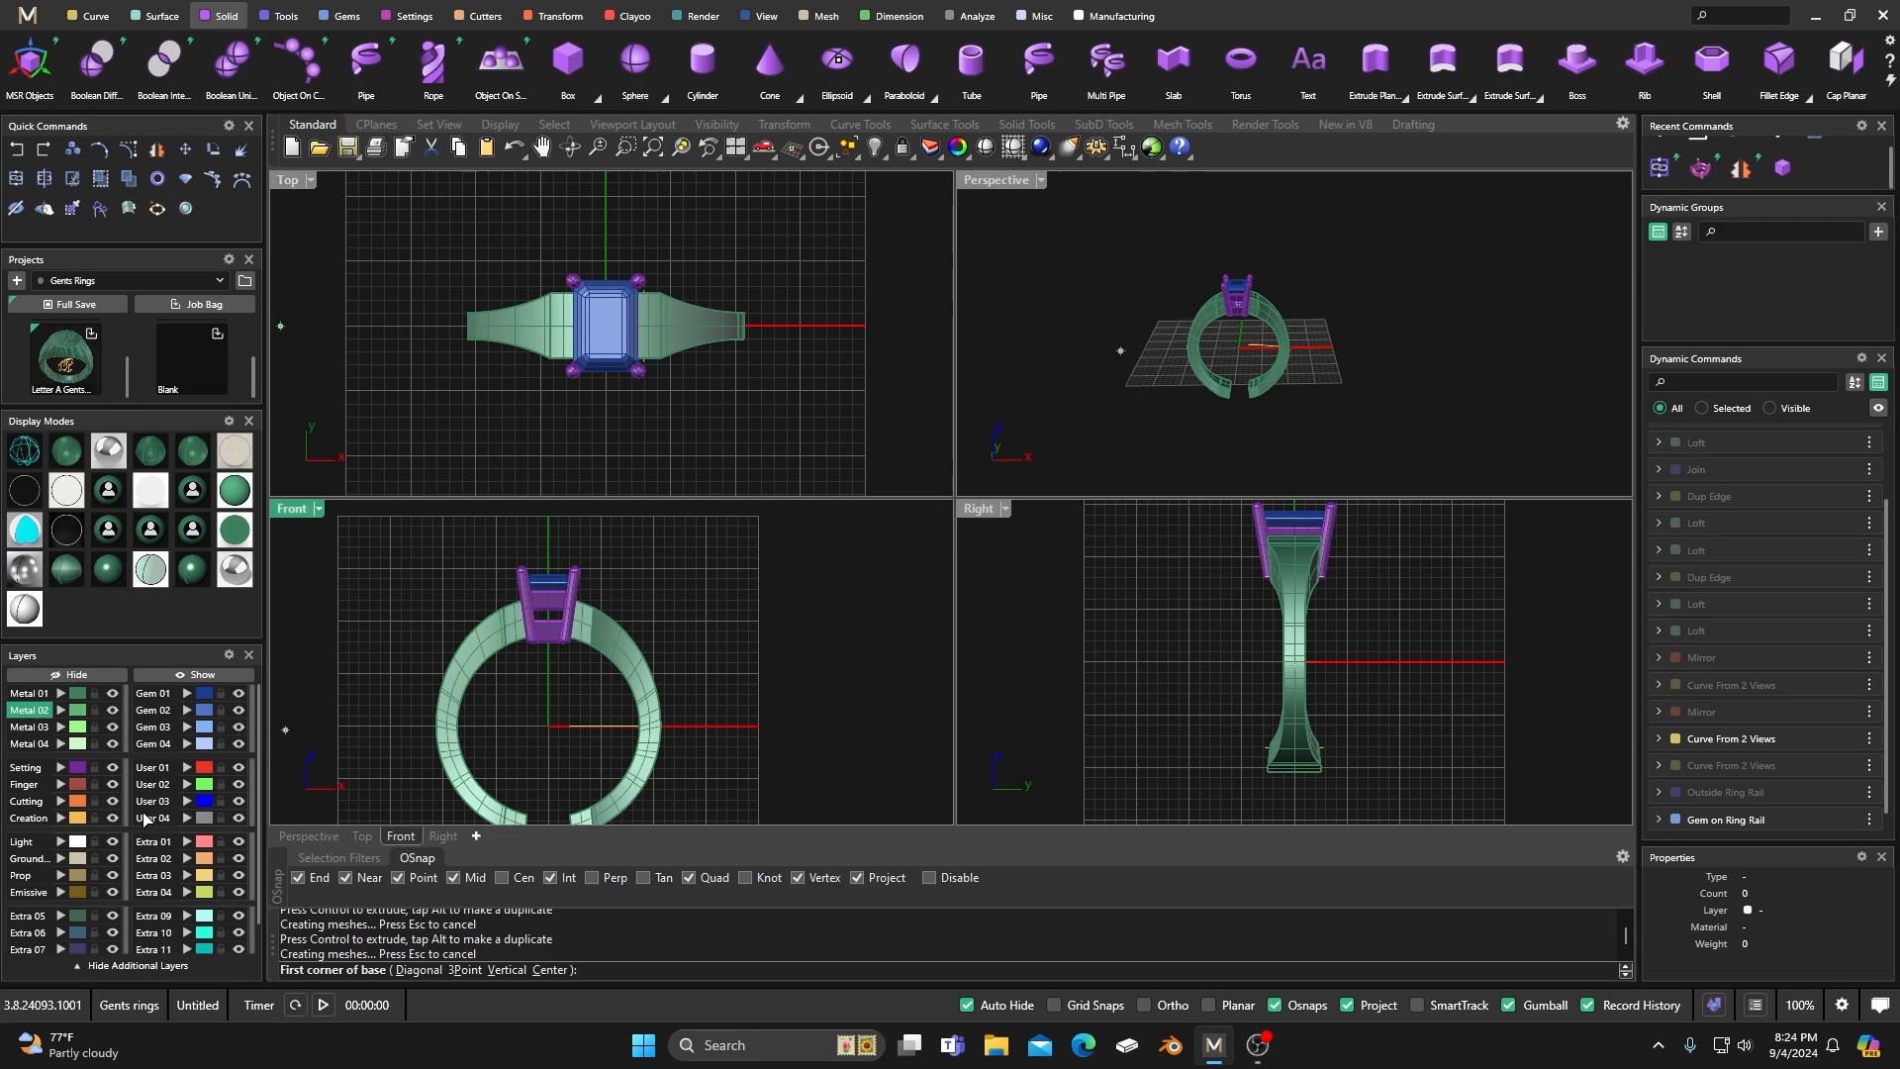
click(27, 800)
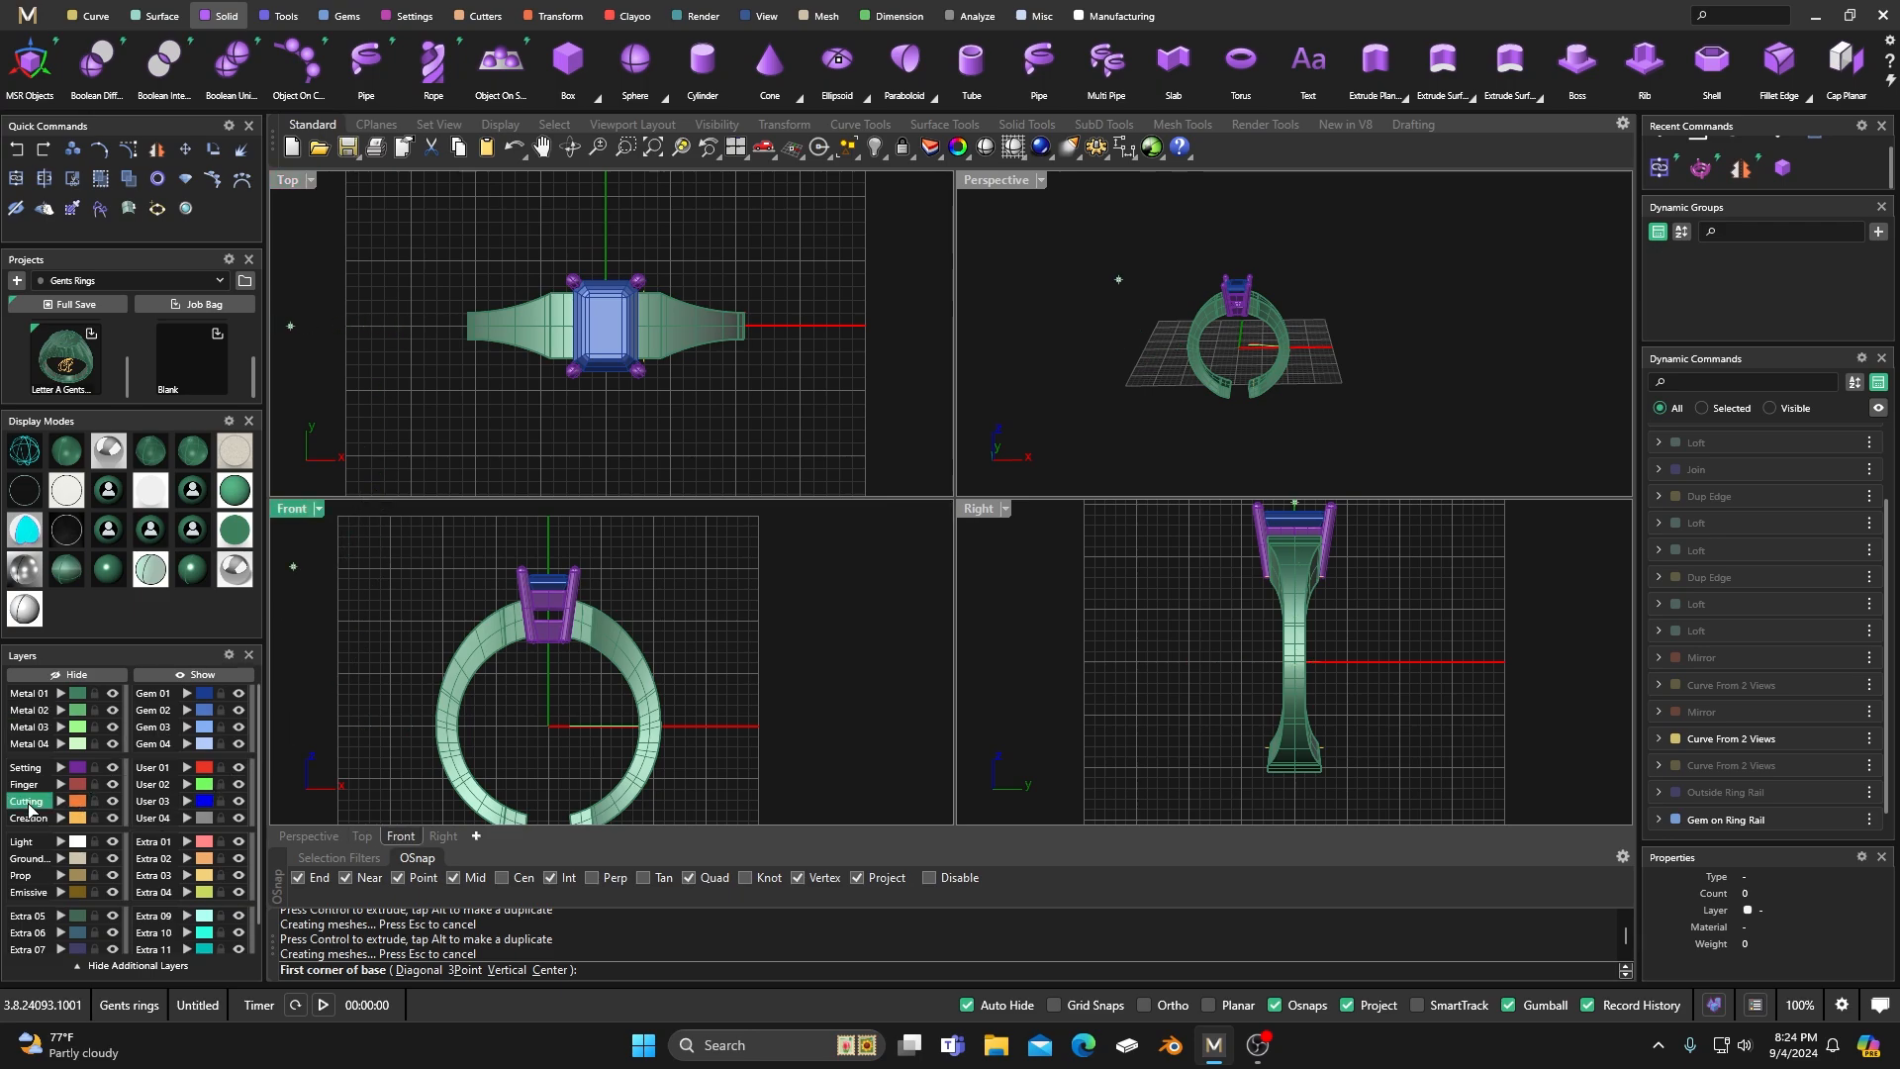
text(0,0,0)
key(Return)
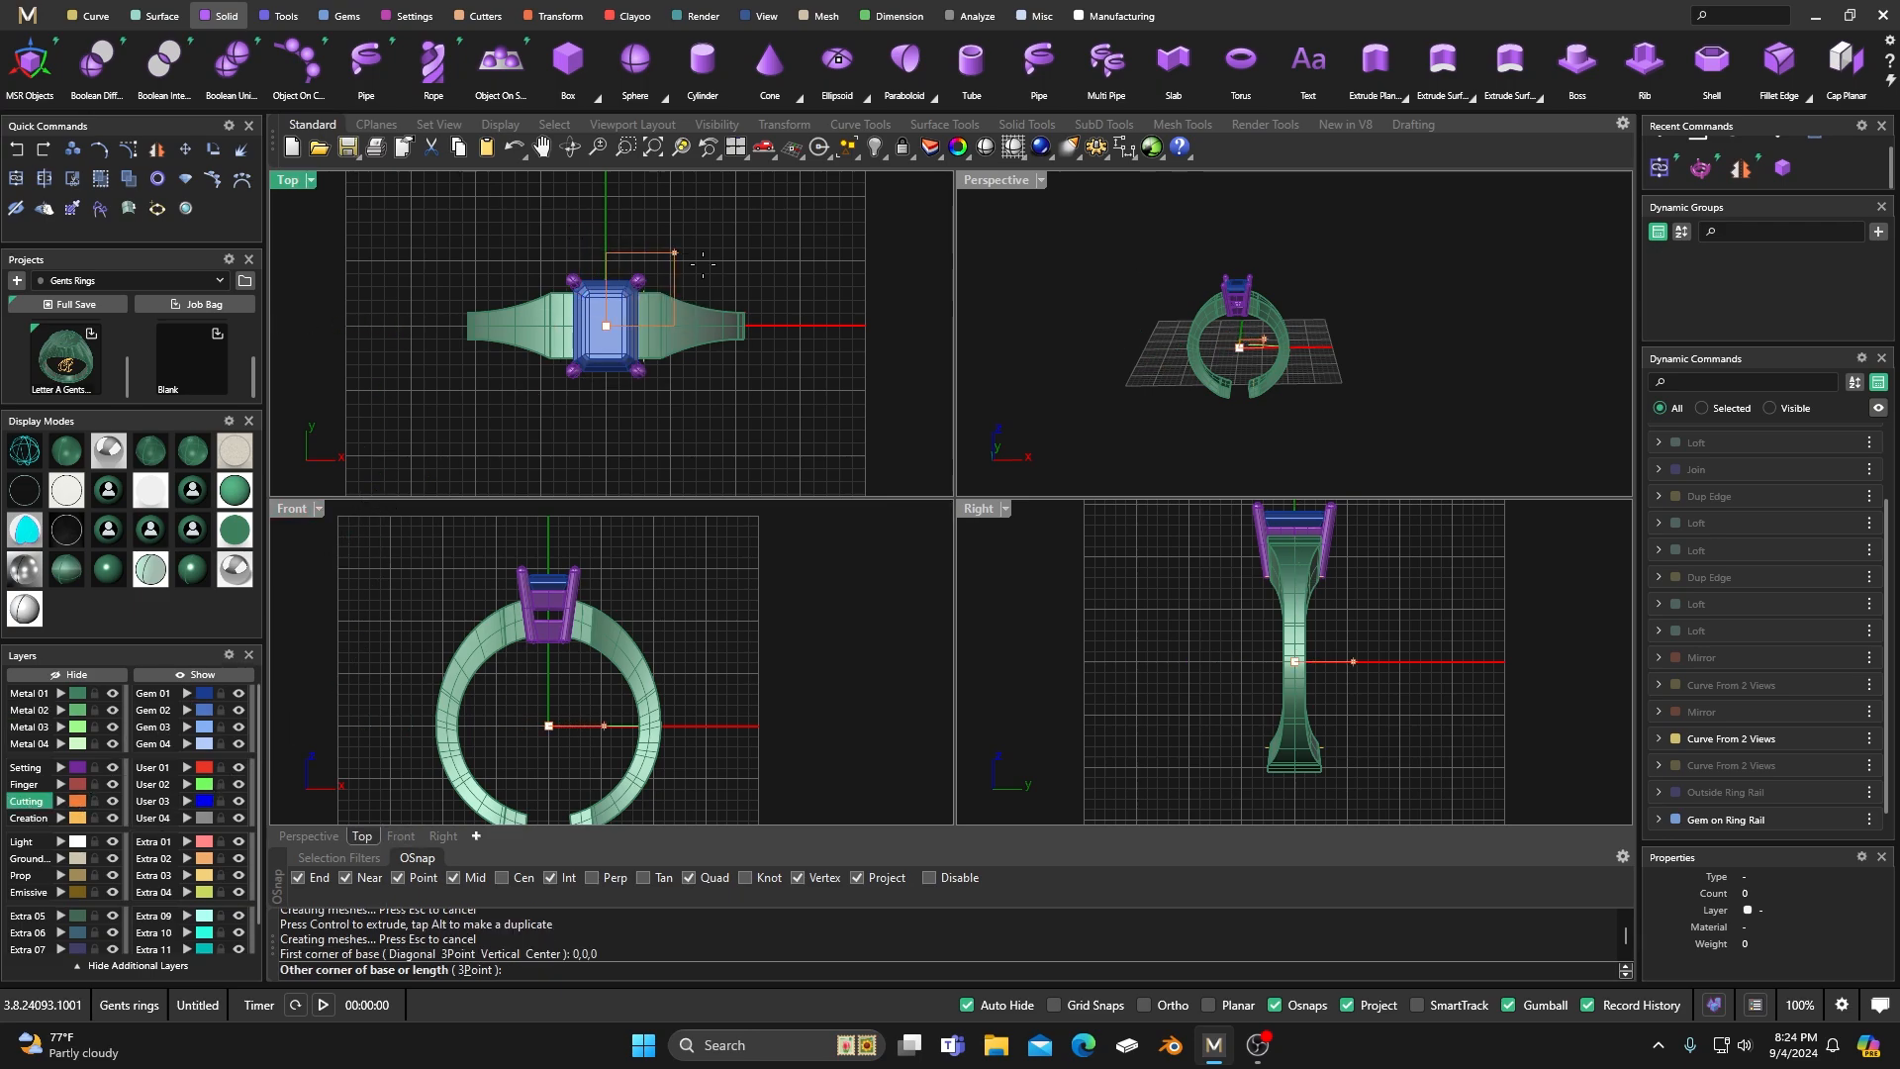
right_drag(821, 289, 702, 345)
click(804, 259)
click(811, 623)
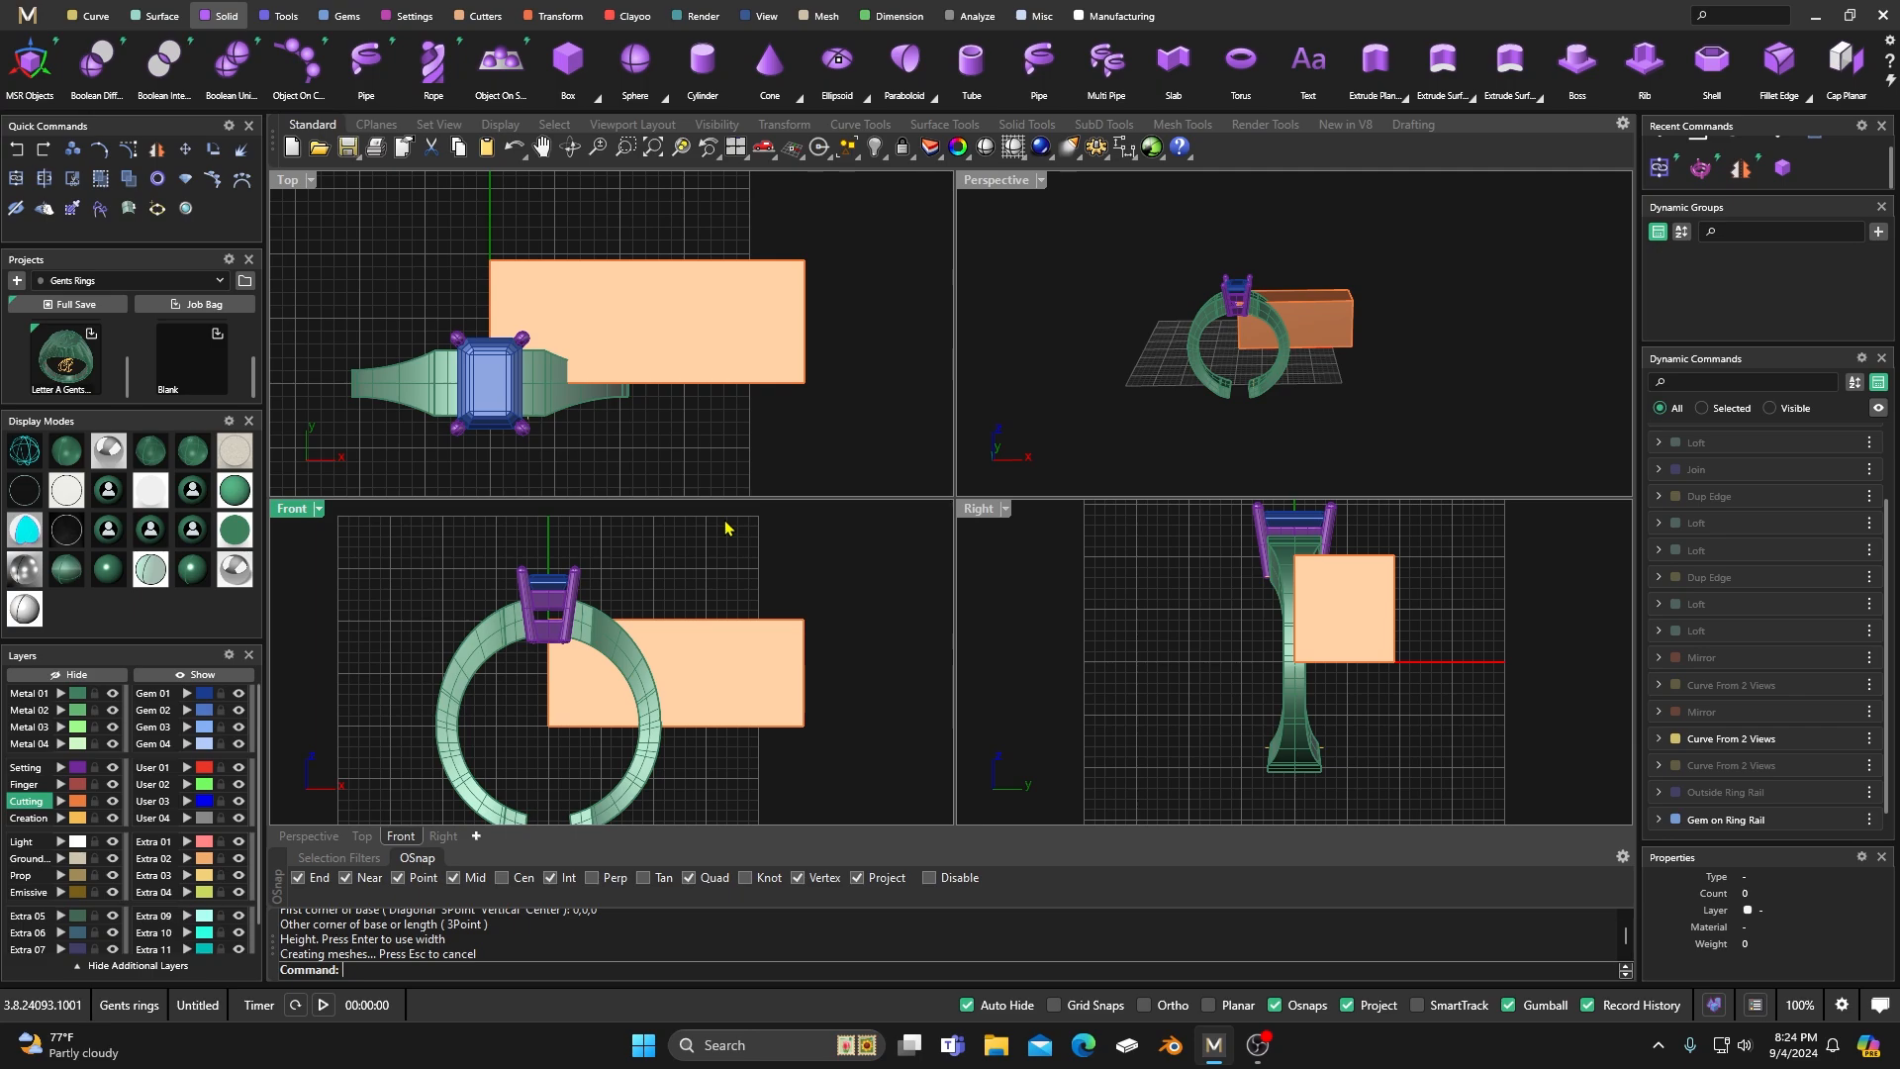
click(737, 654)
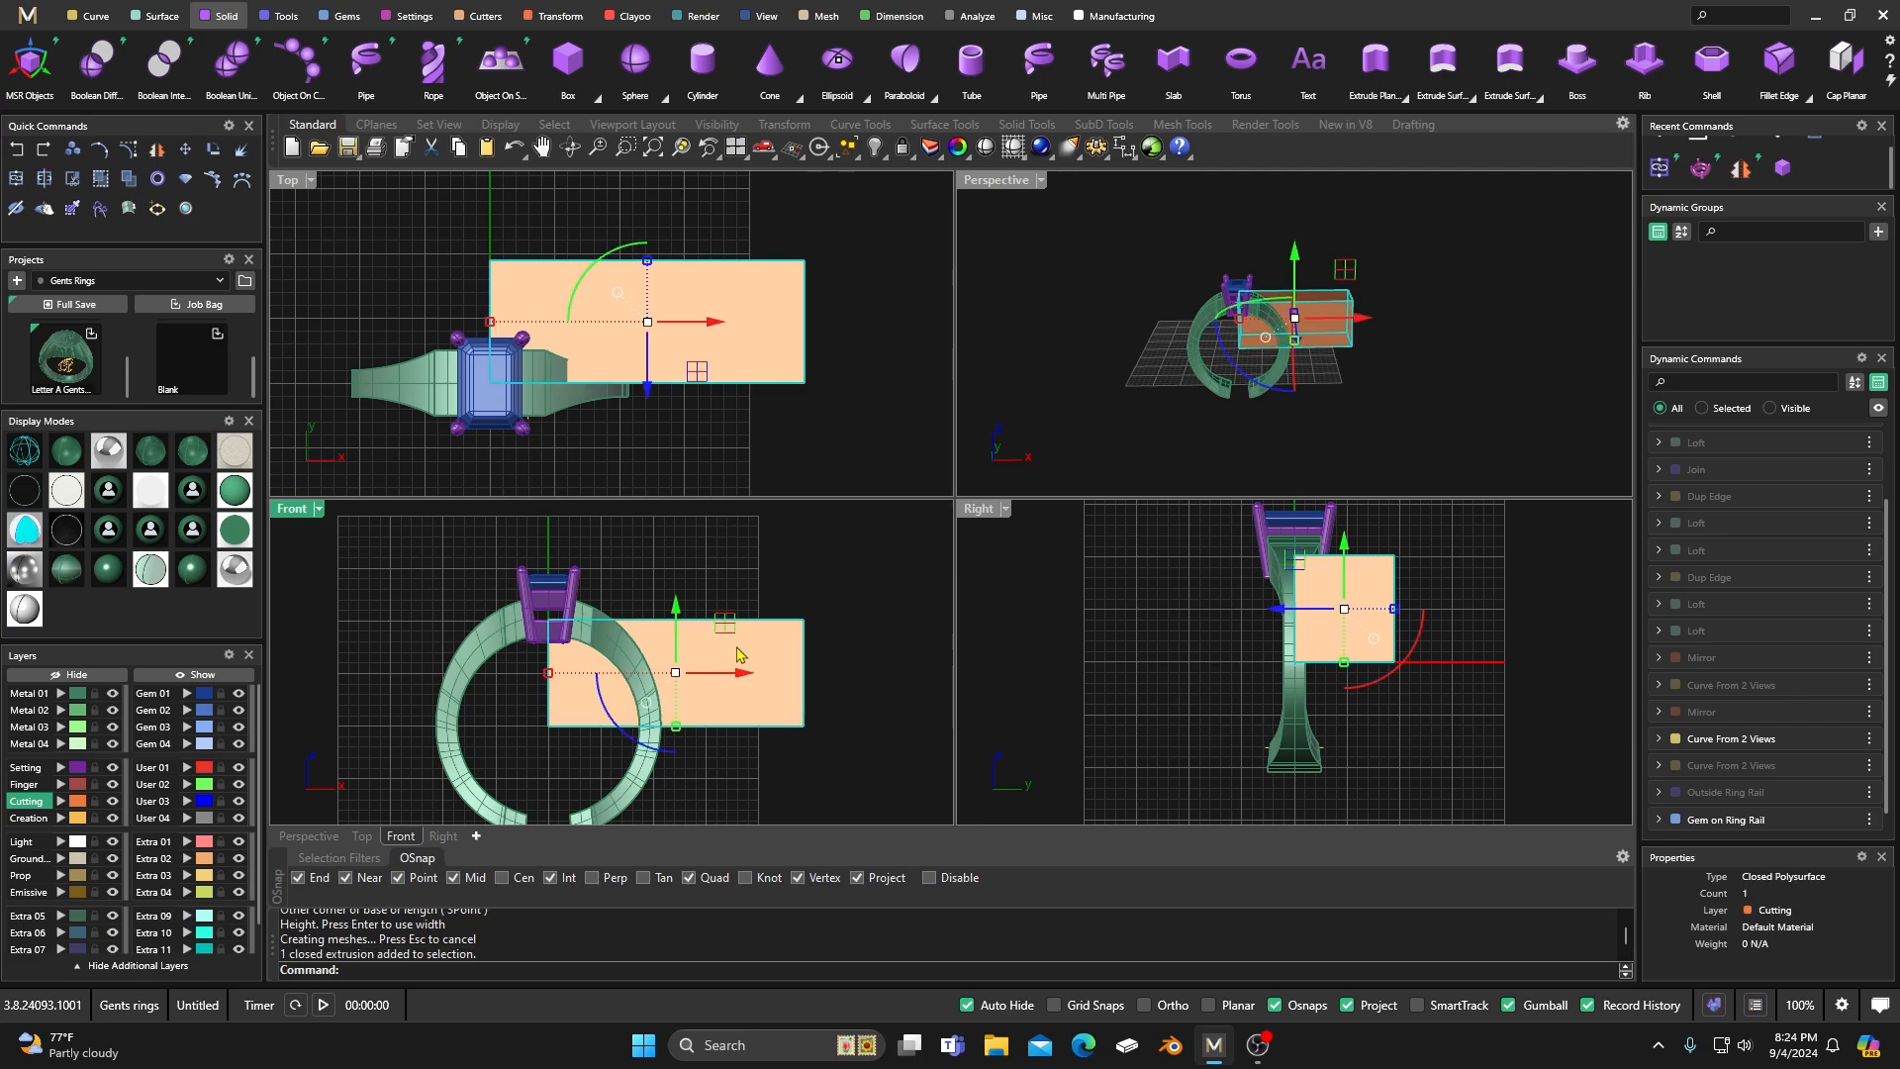
key(Delete)
Draw a solid box from the origin 0,0,0 downward in the front view, wider and deeper than the lower half of the ring.
right_click(731, 624)
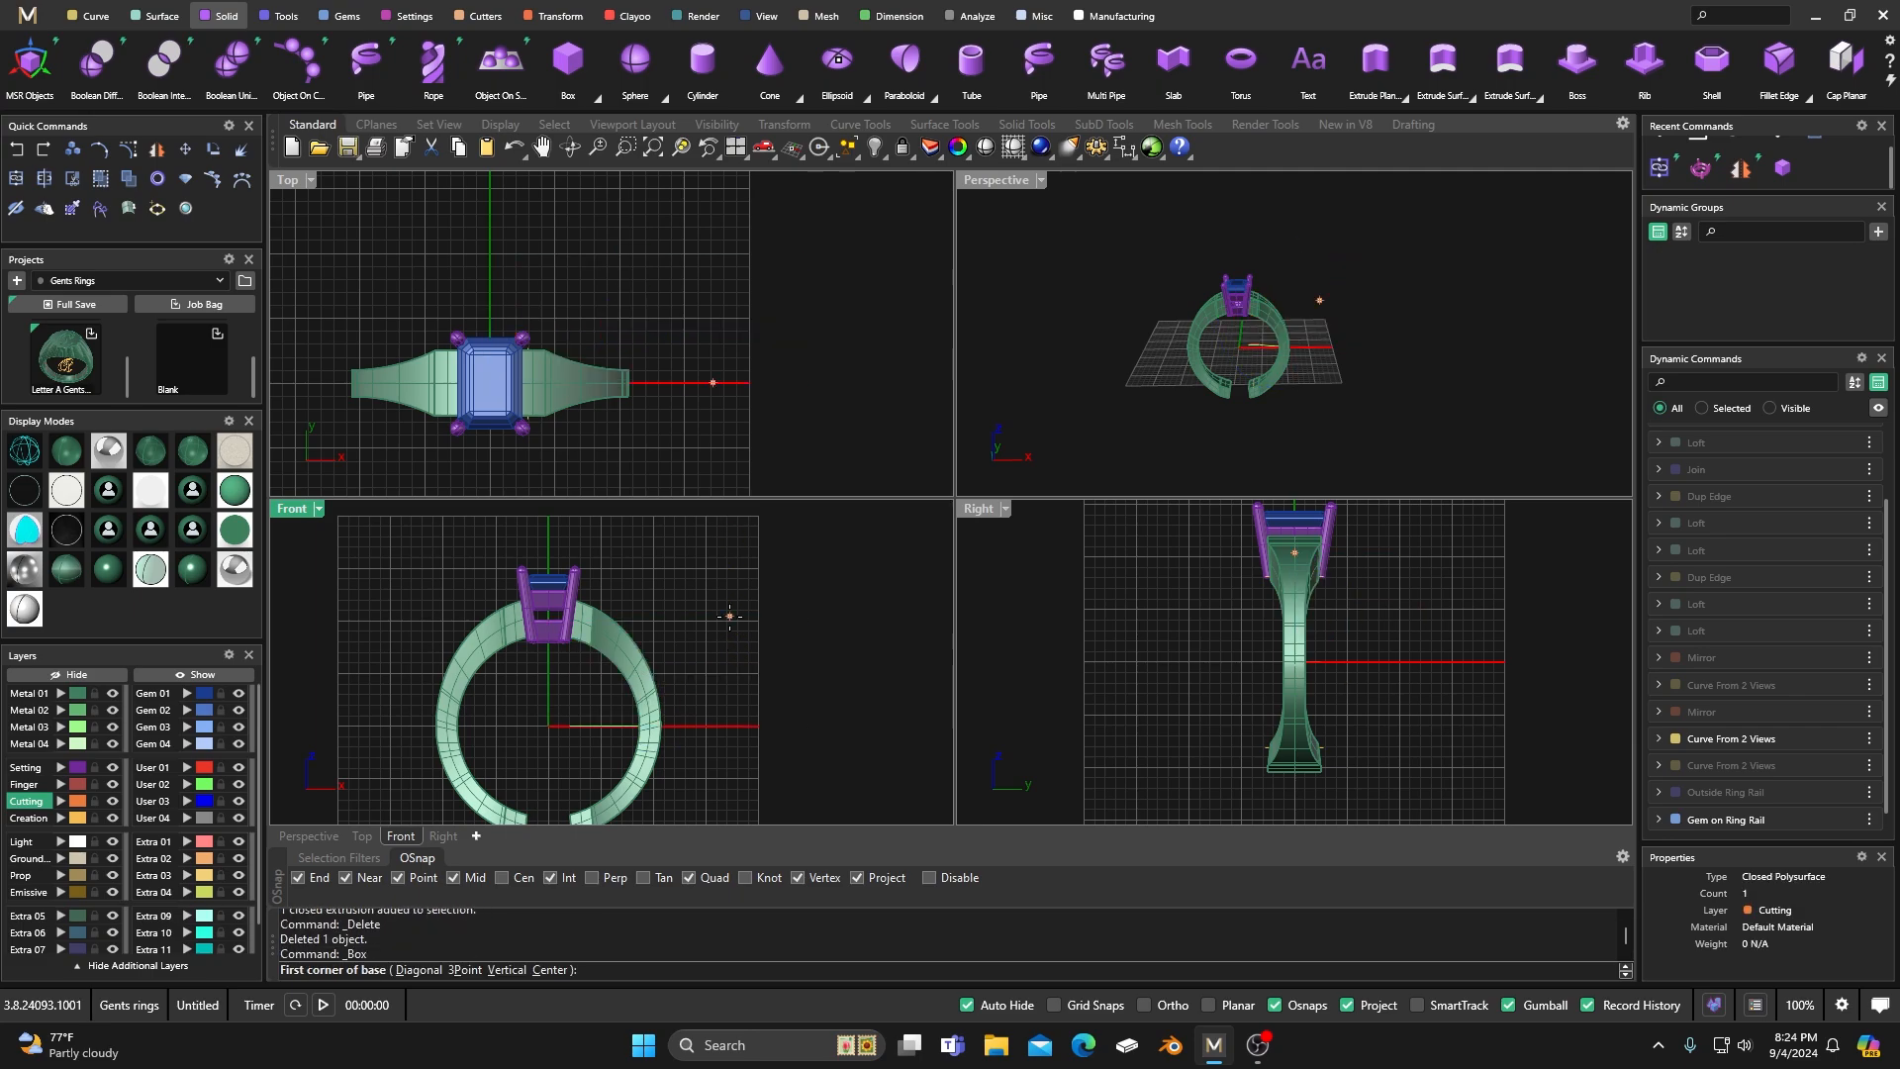
text(0,0,0)
key(Return)
scroll(730, 616, down, 5)
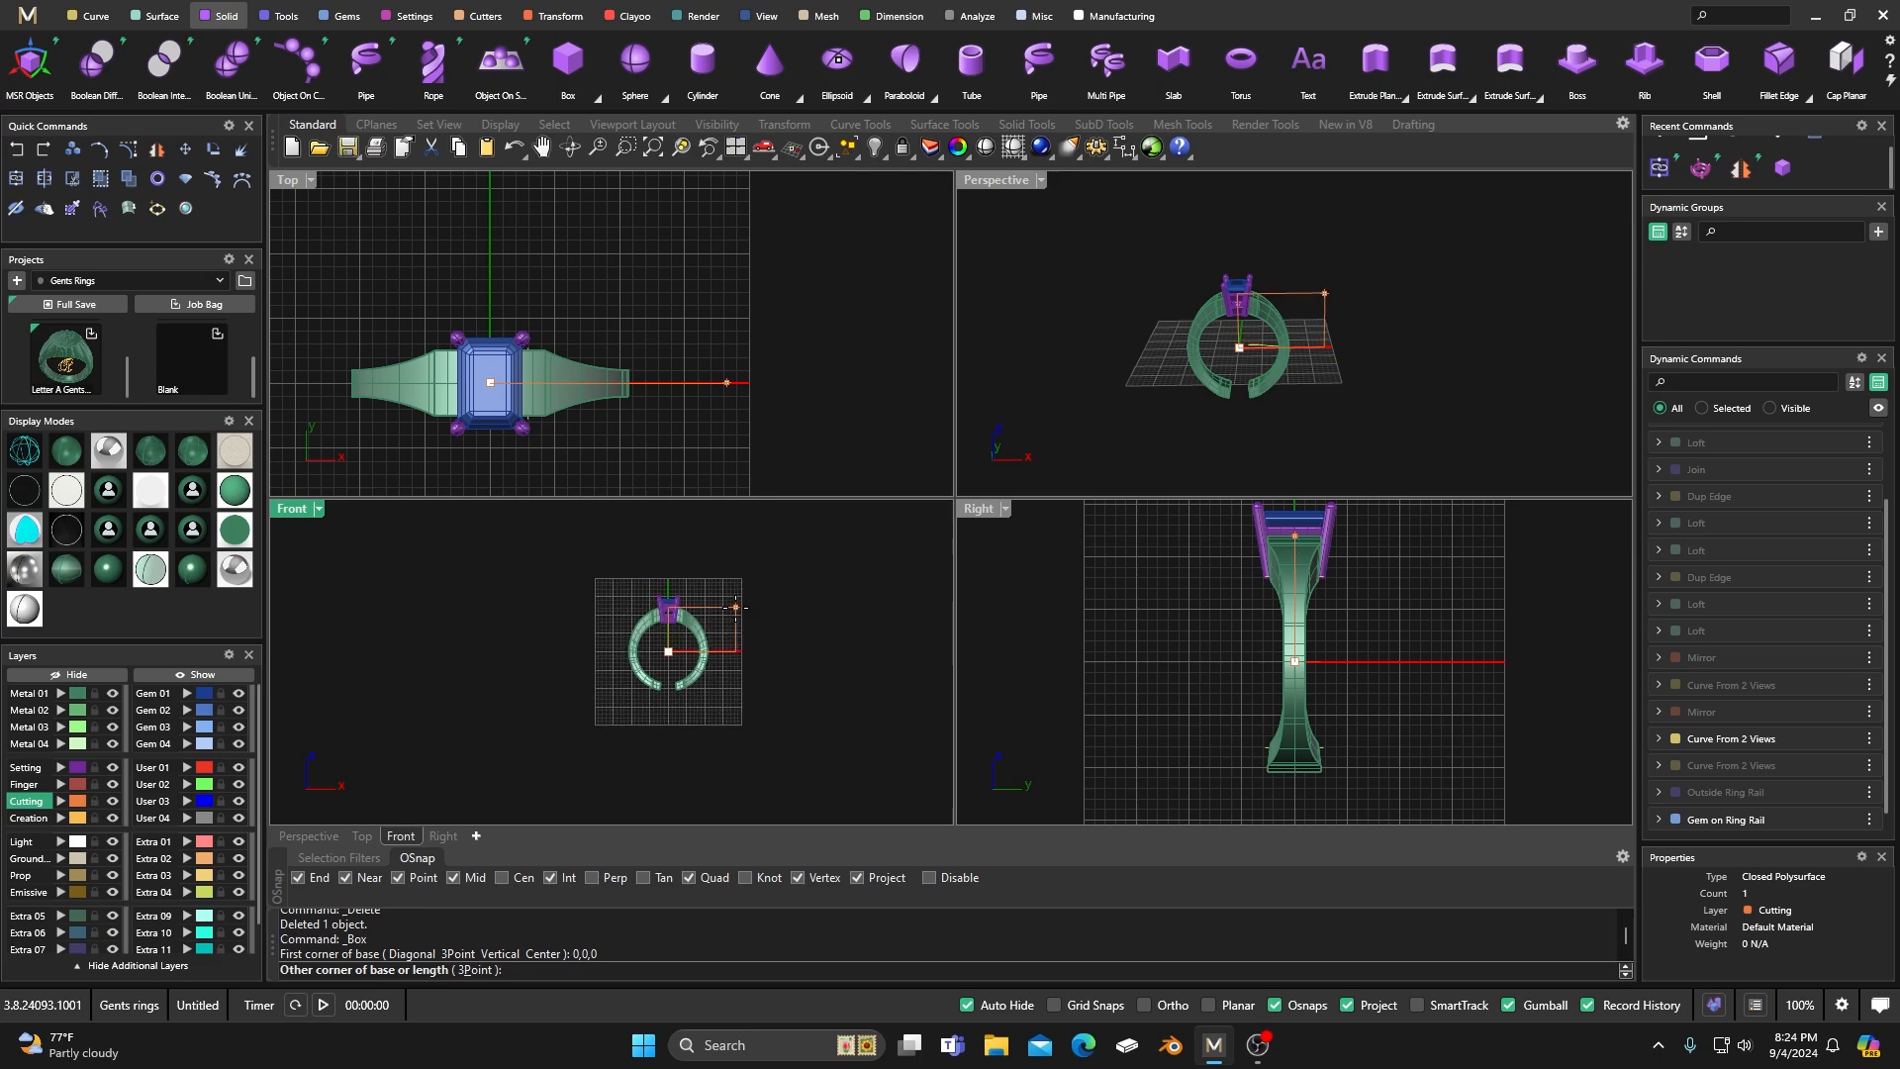
click(829, 736)
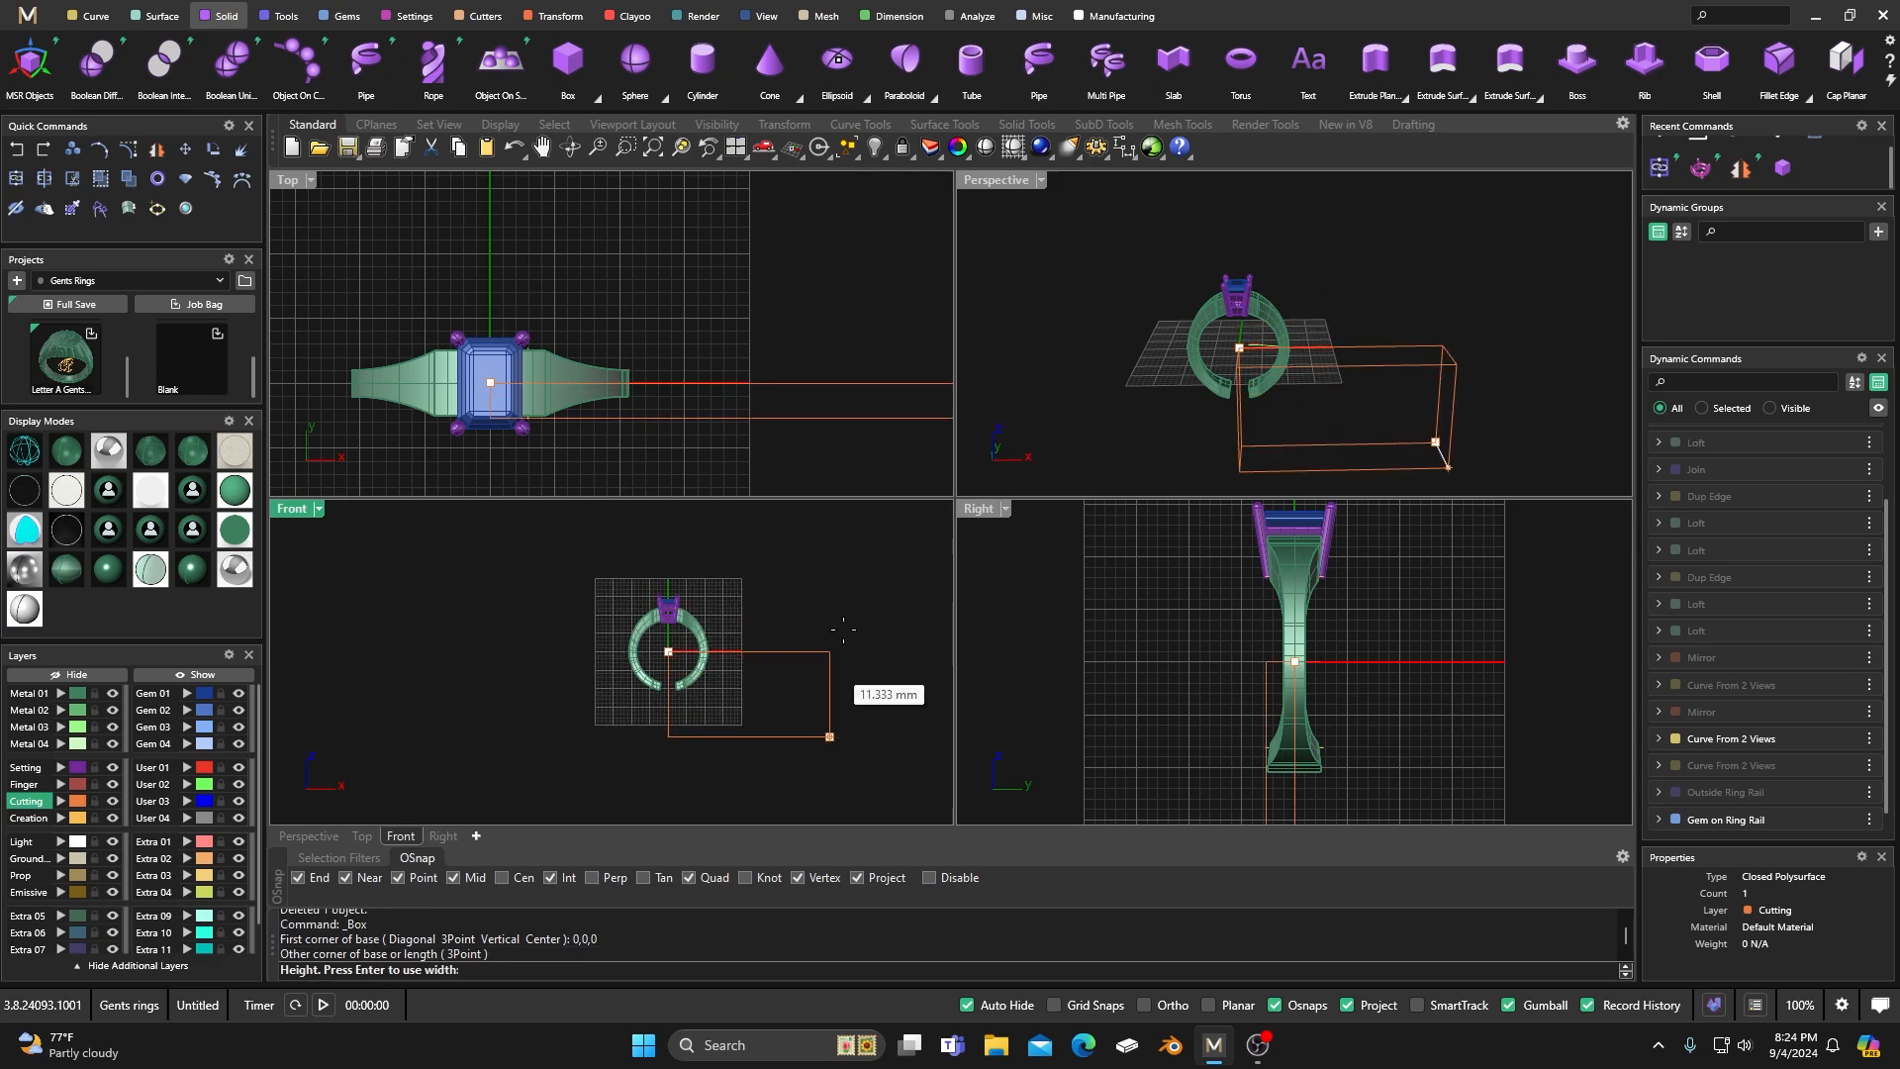
scroll(864, 277, down, 2)
right_drag(859, 305, 749, 376)
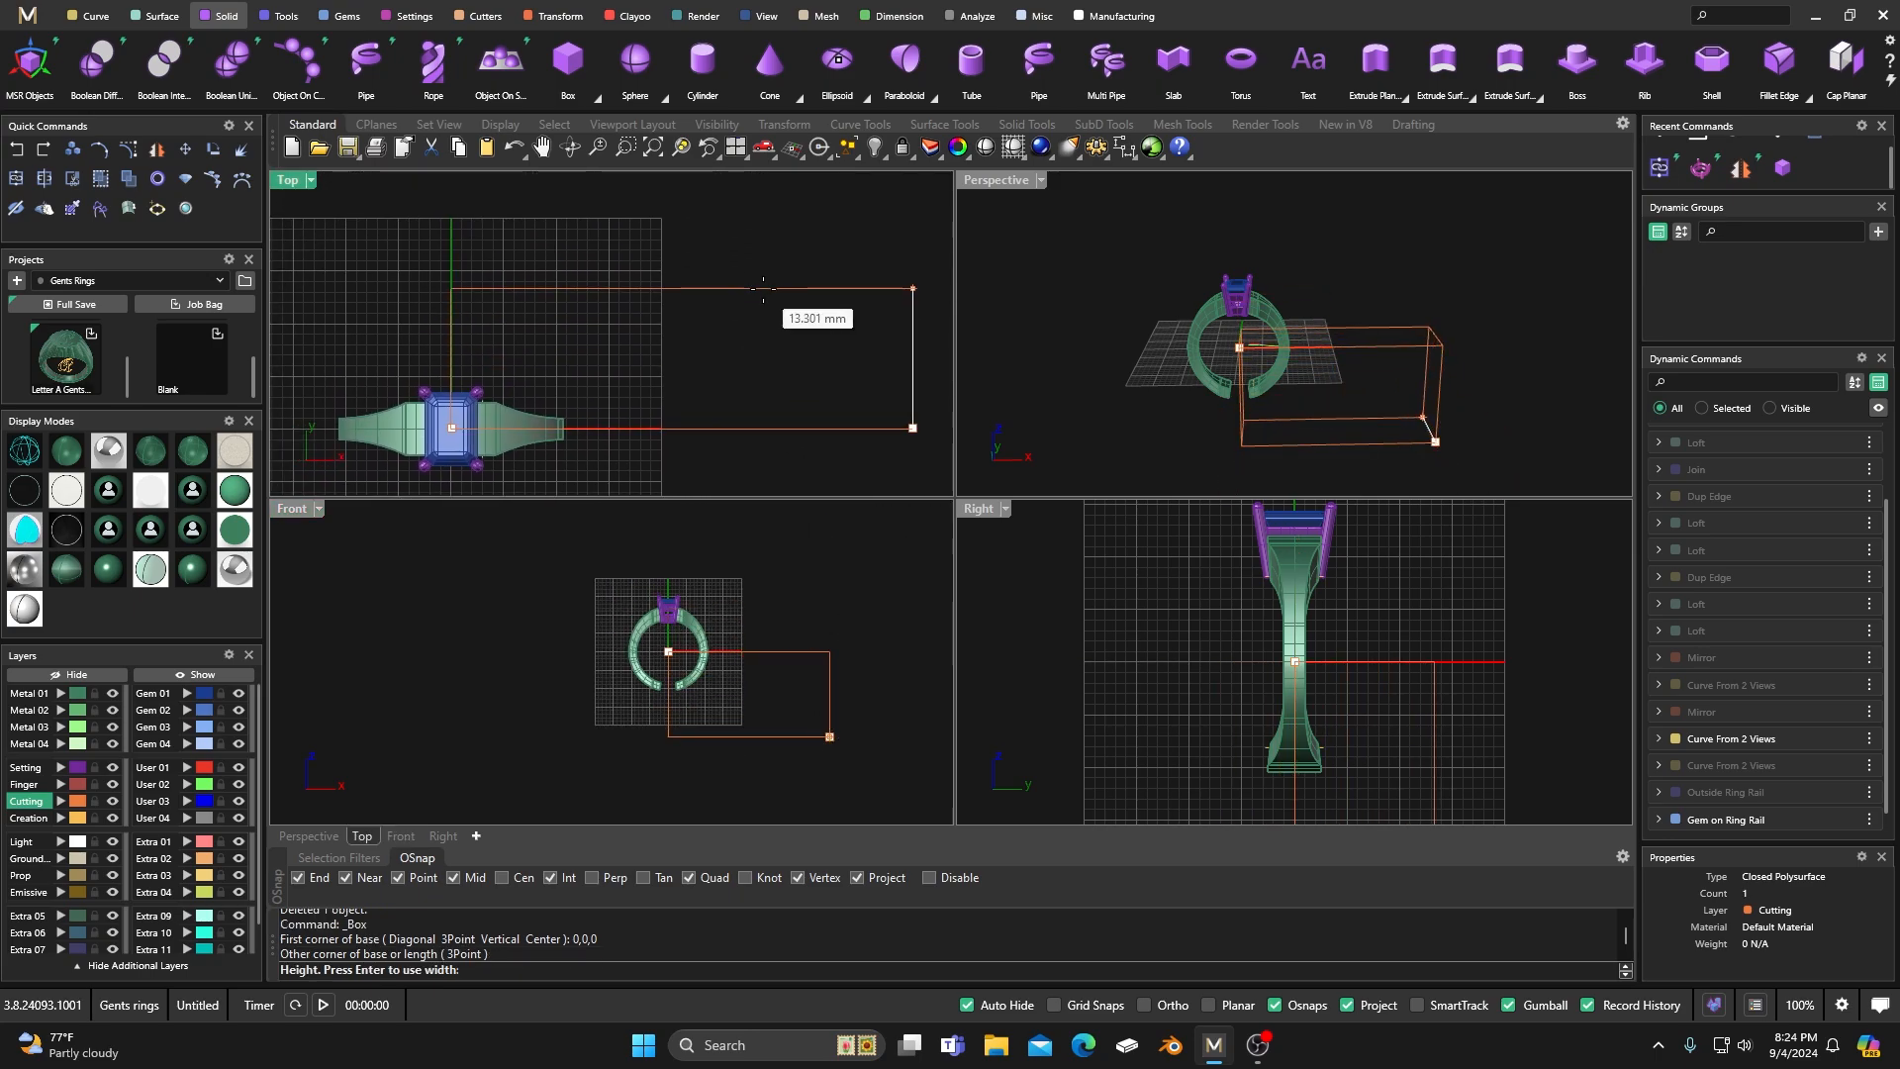
click(767, 282)
Move the cutting box along X and Y to centre it over the ring's lower half, and check it in the perspective view.
click(704, 352)
drag(749, 353, 450, 367)
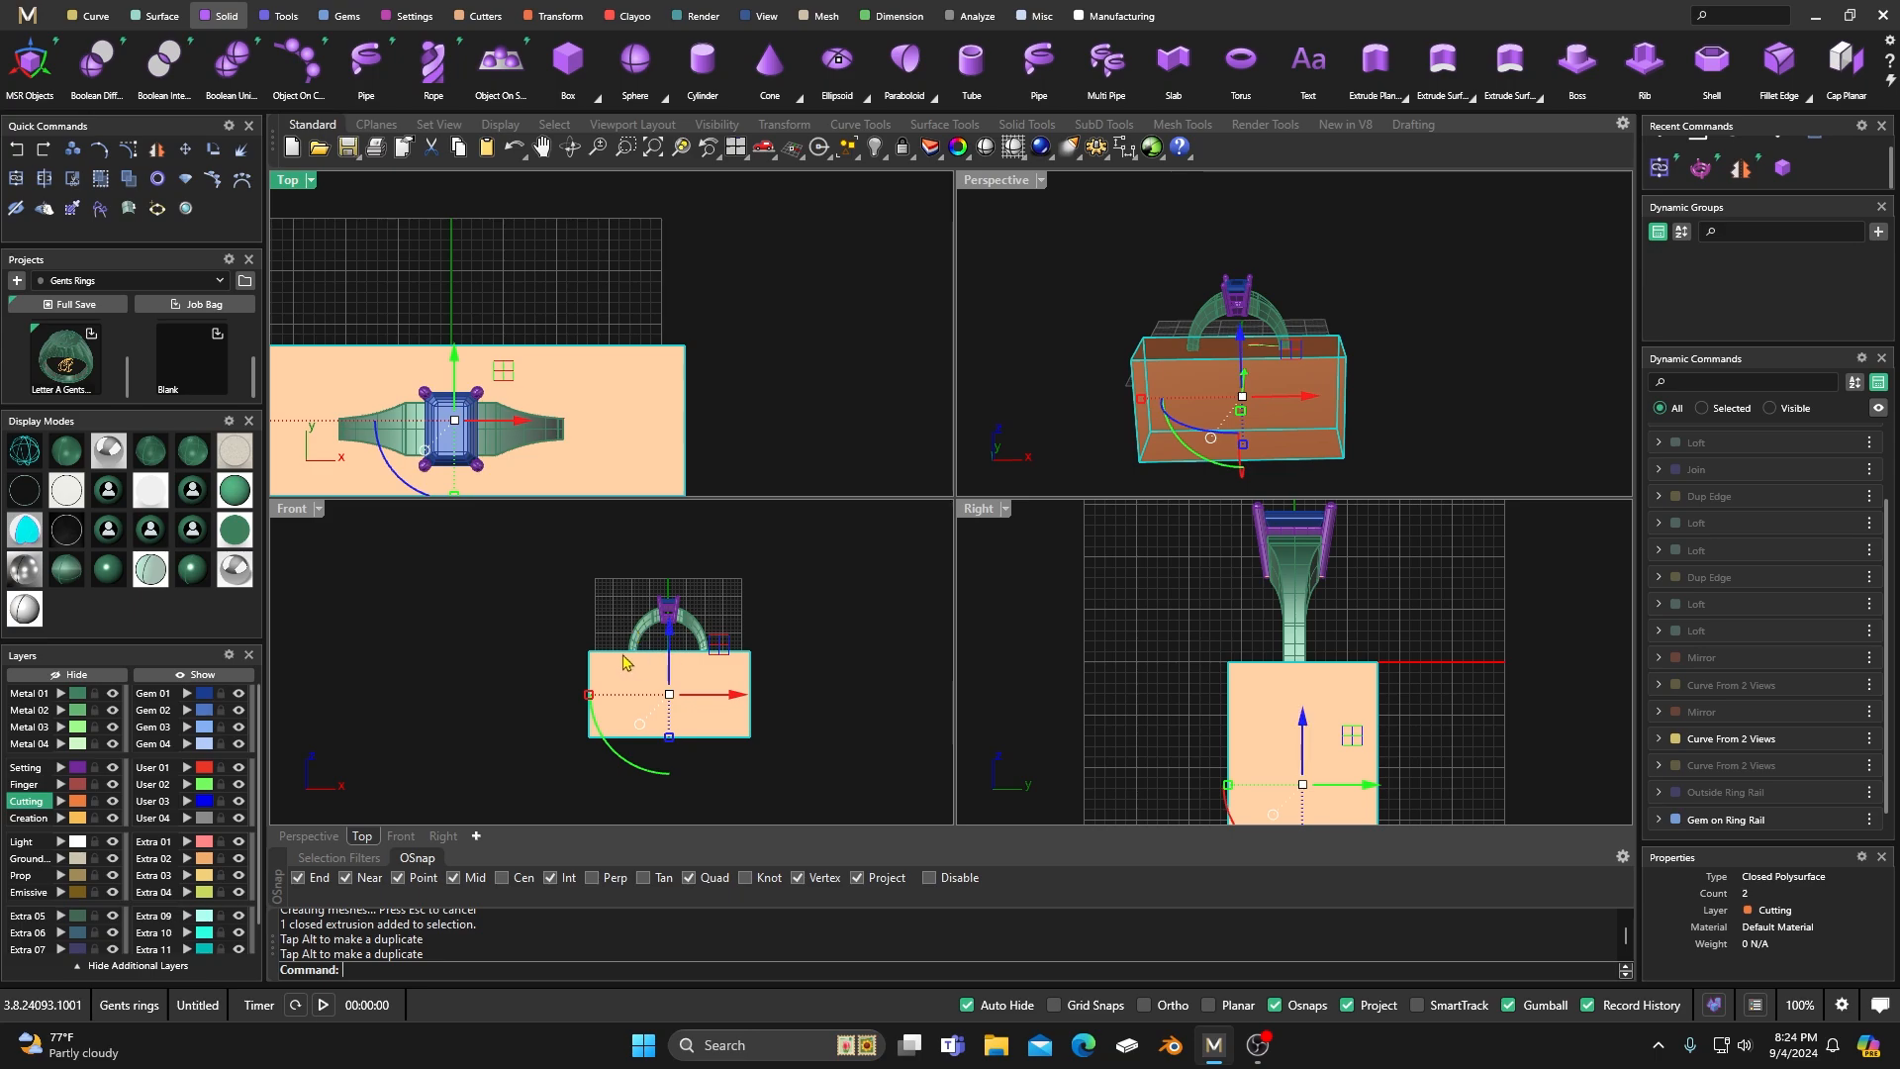
double_click(1007, 185)
right_drag(1023, 353, 982, 408)
click(985, 413)
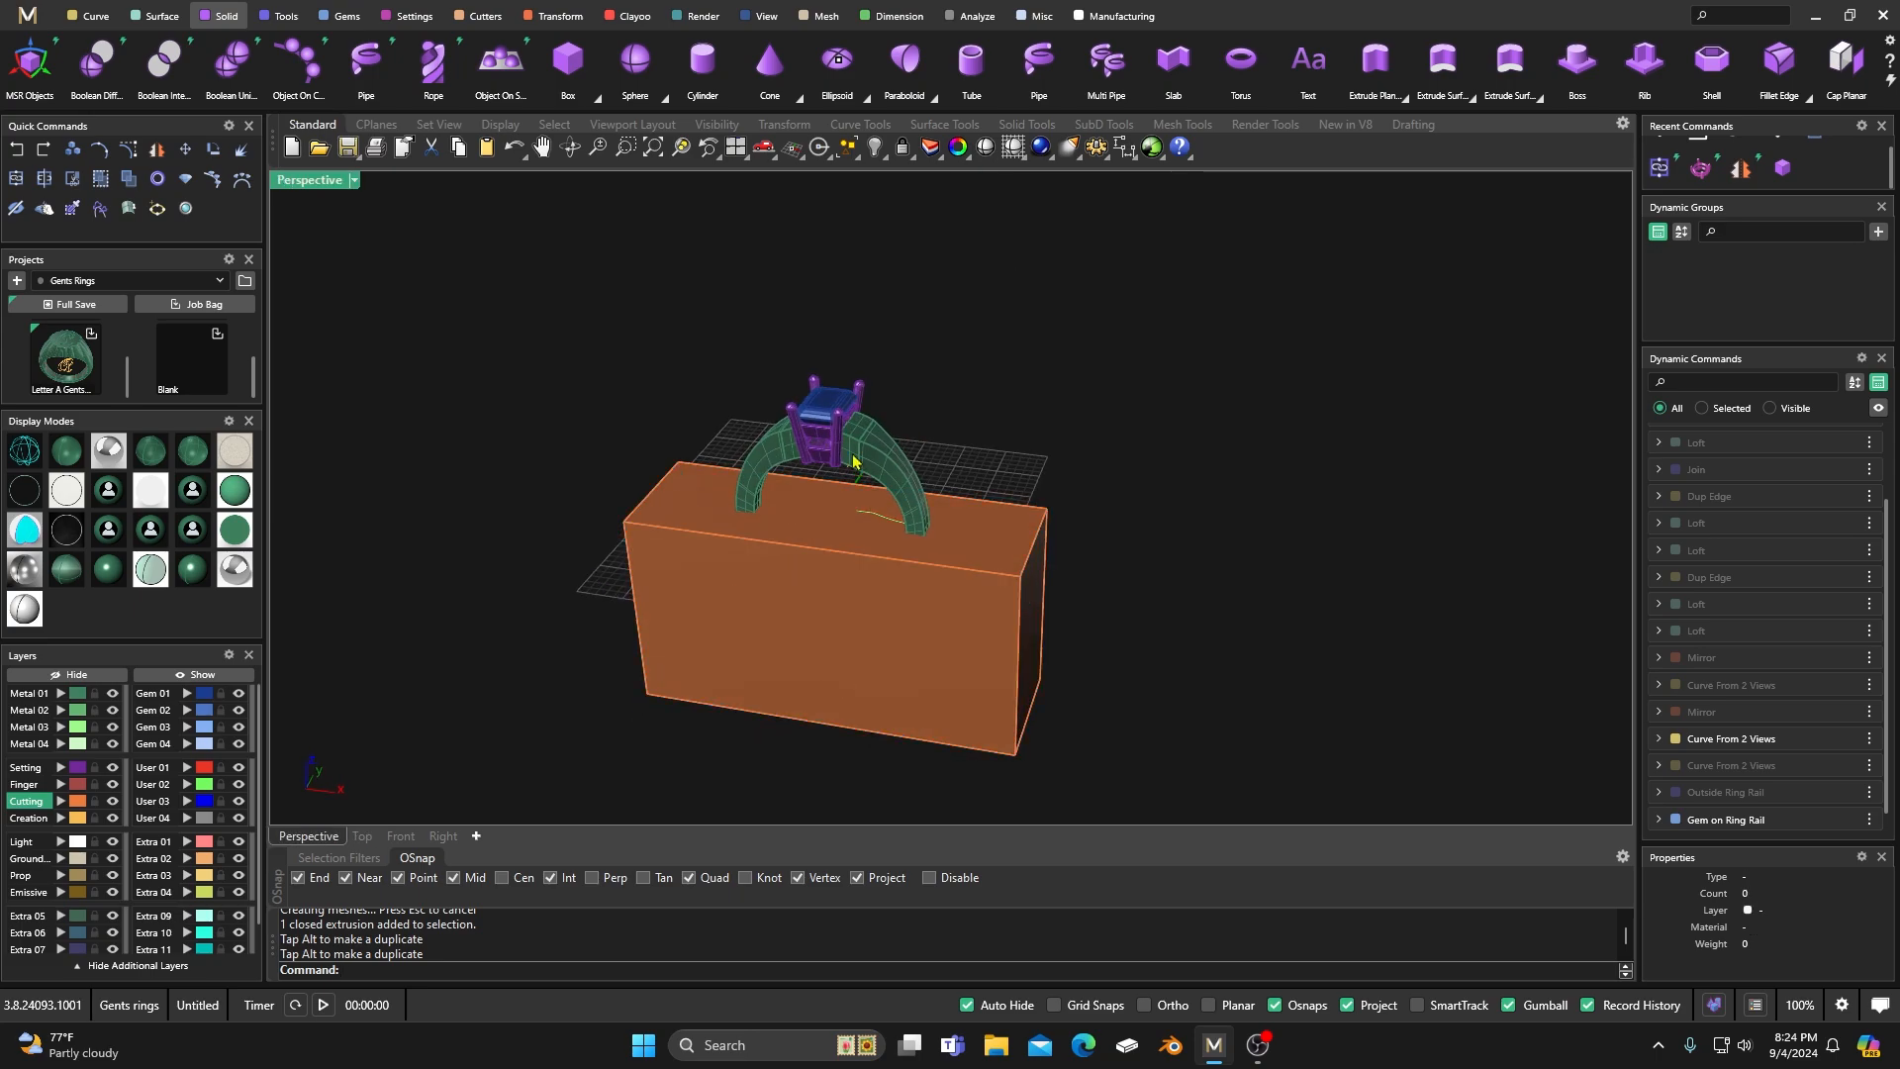
click(797, 578)
click(973, 402)
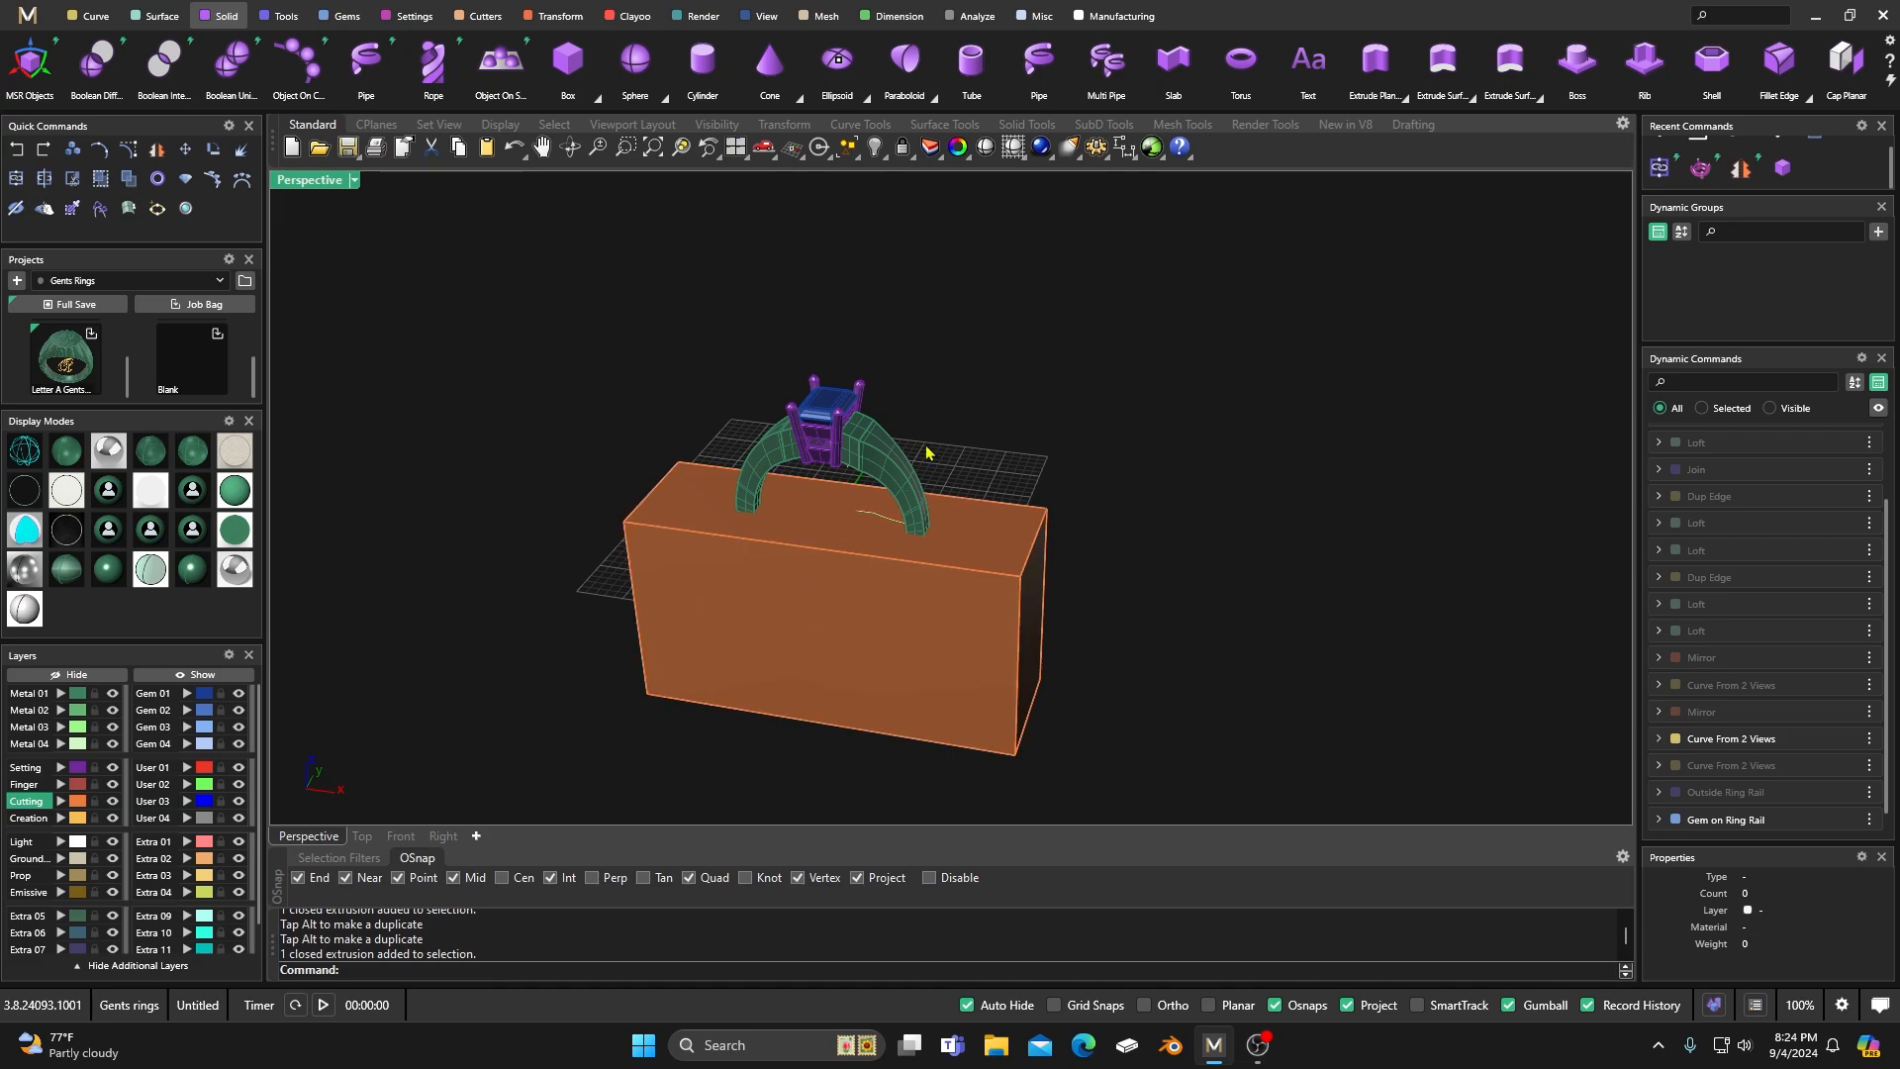
click(899, 474)
click(1071, 426)
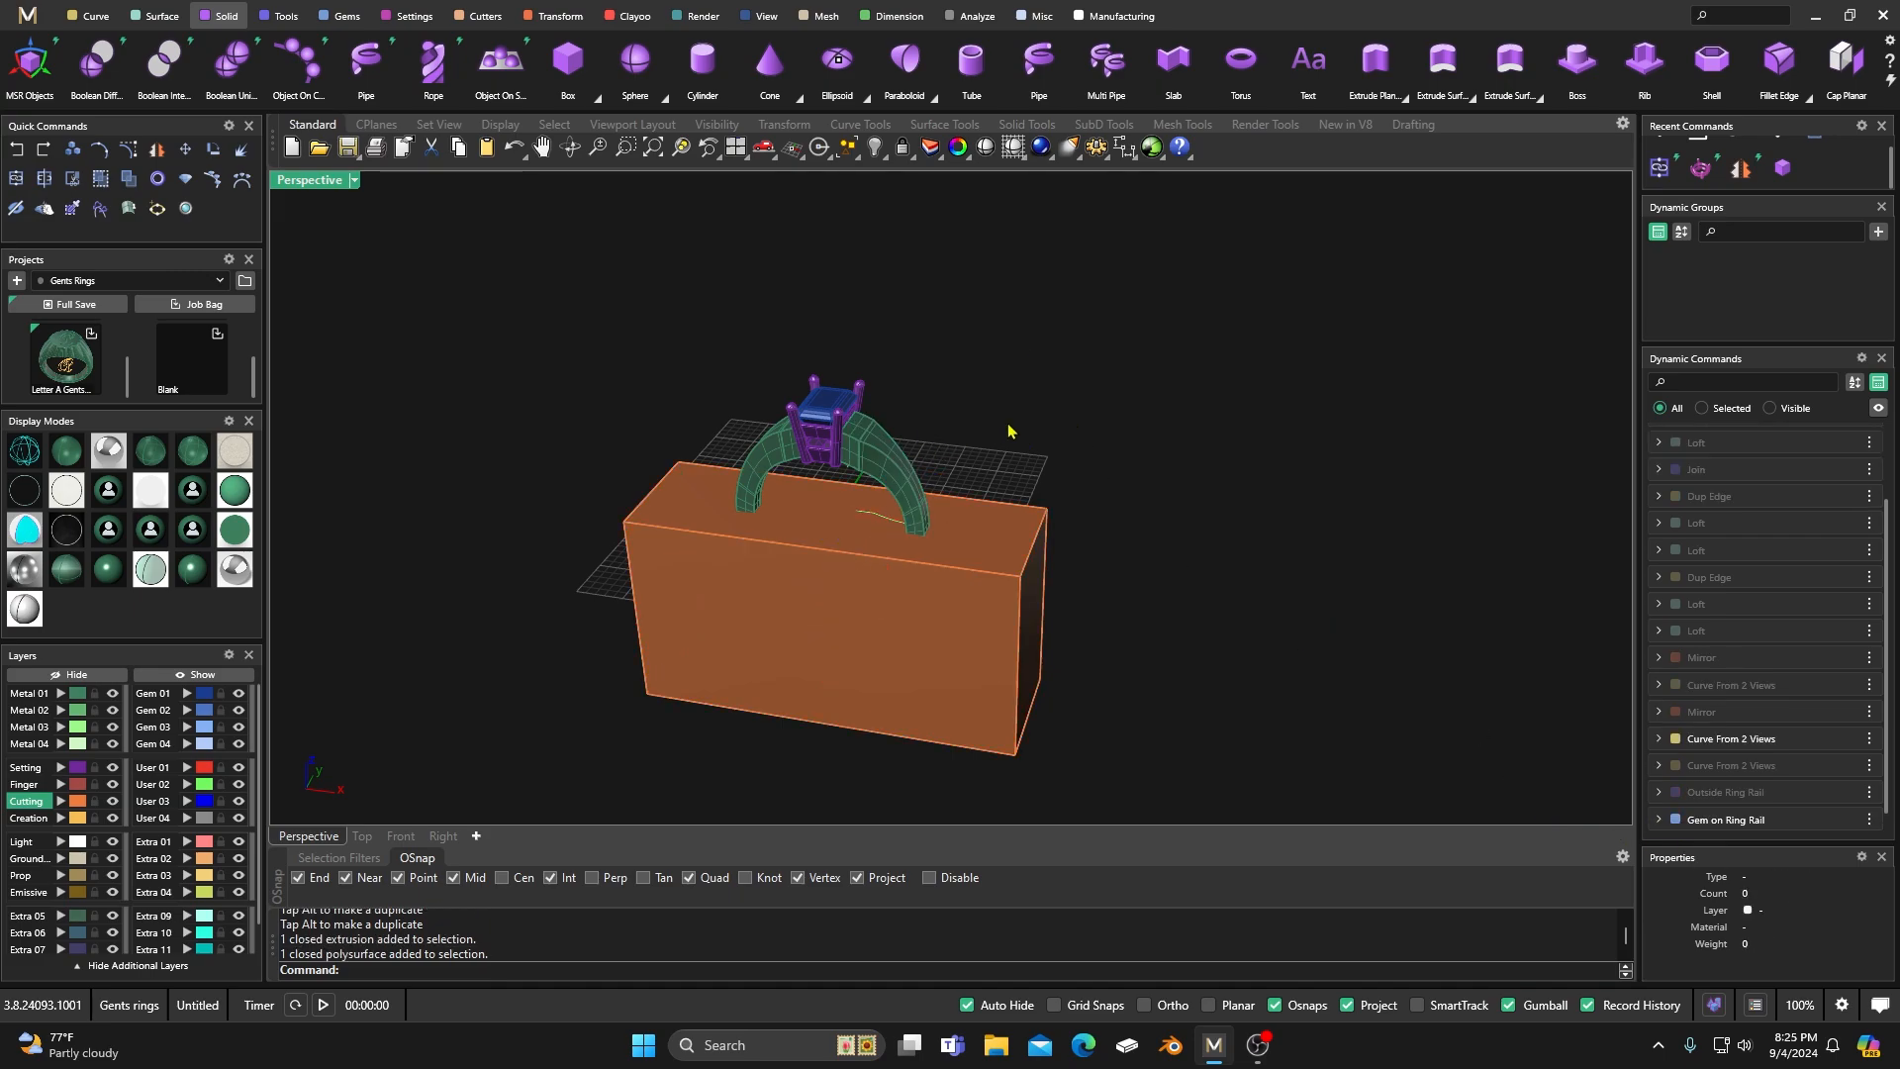
click(747, 467)
click(1066, 497)
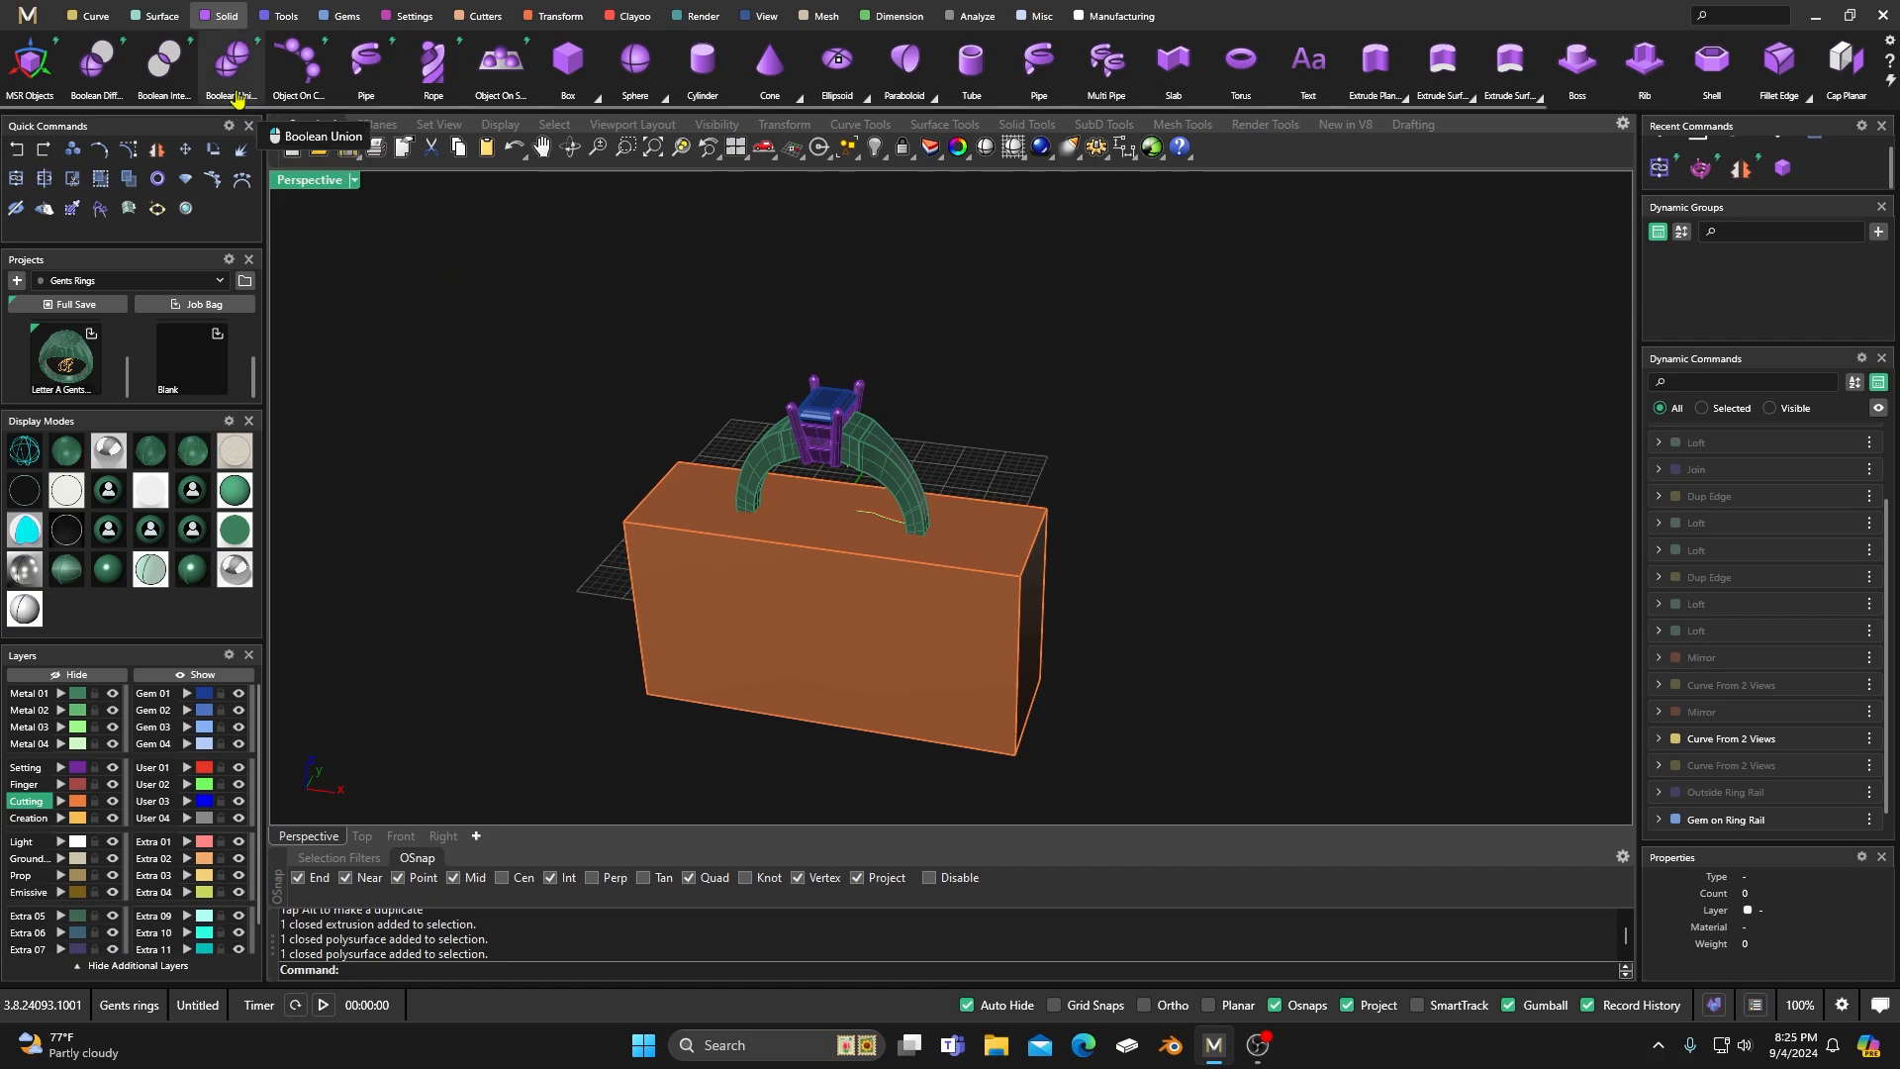
Subtract the cutting box from both shank halves with a Boolean Difference.
click(96, 62)
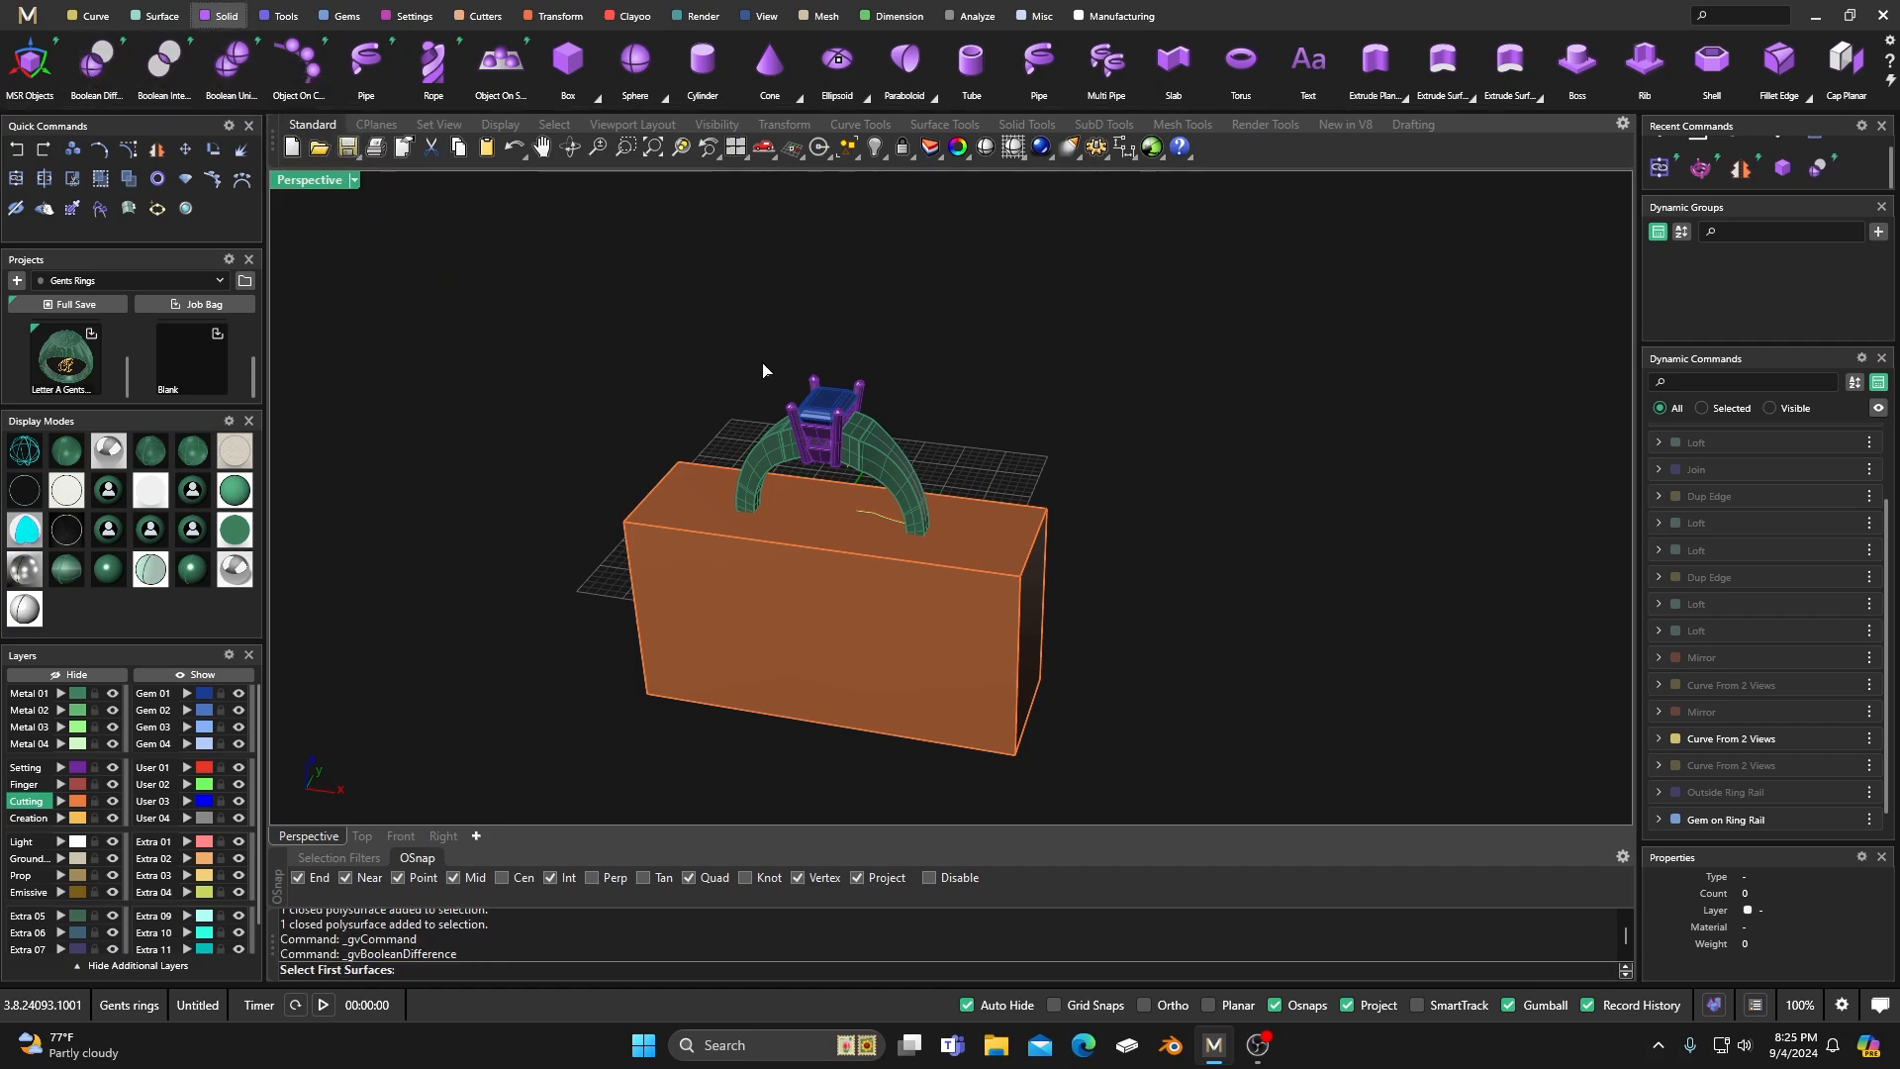
click(890, 472)
click(765, 457)
key(Return)
click(817, 538)
key(Return)
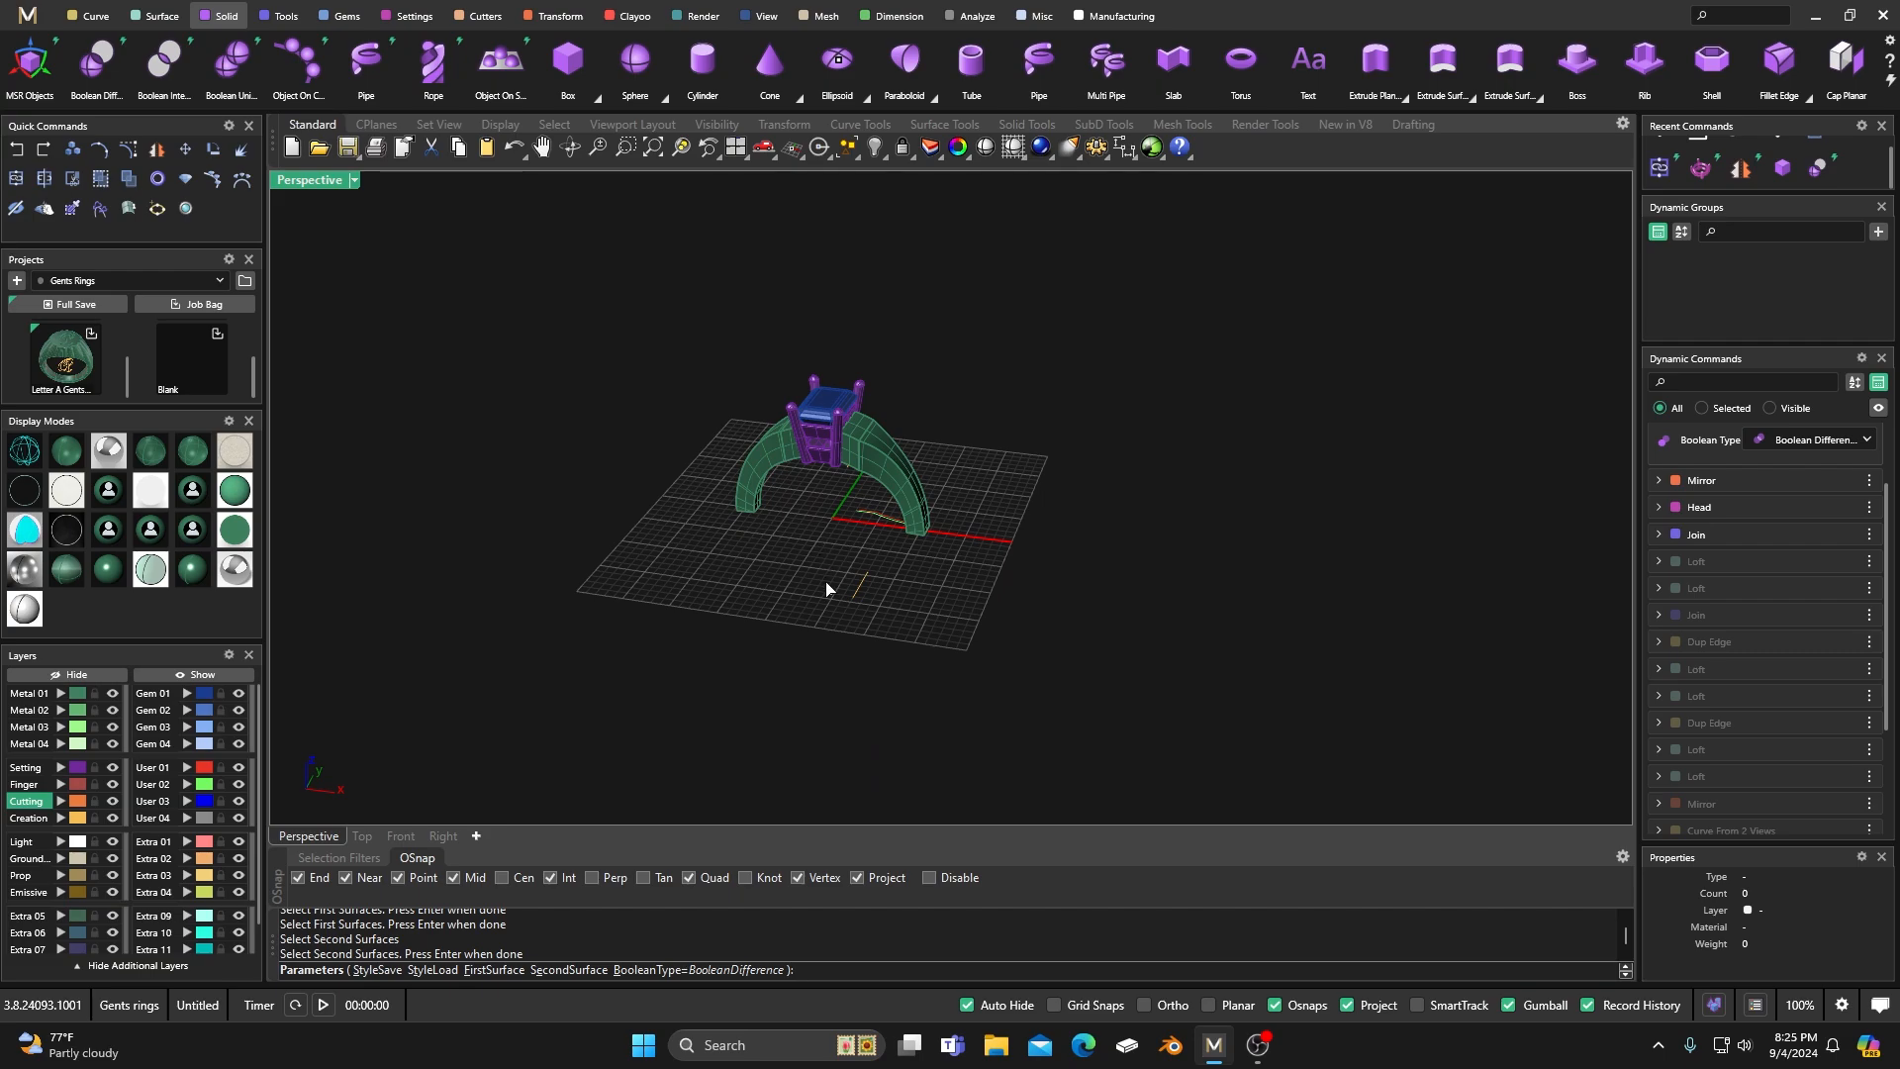
key(Return)
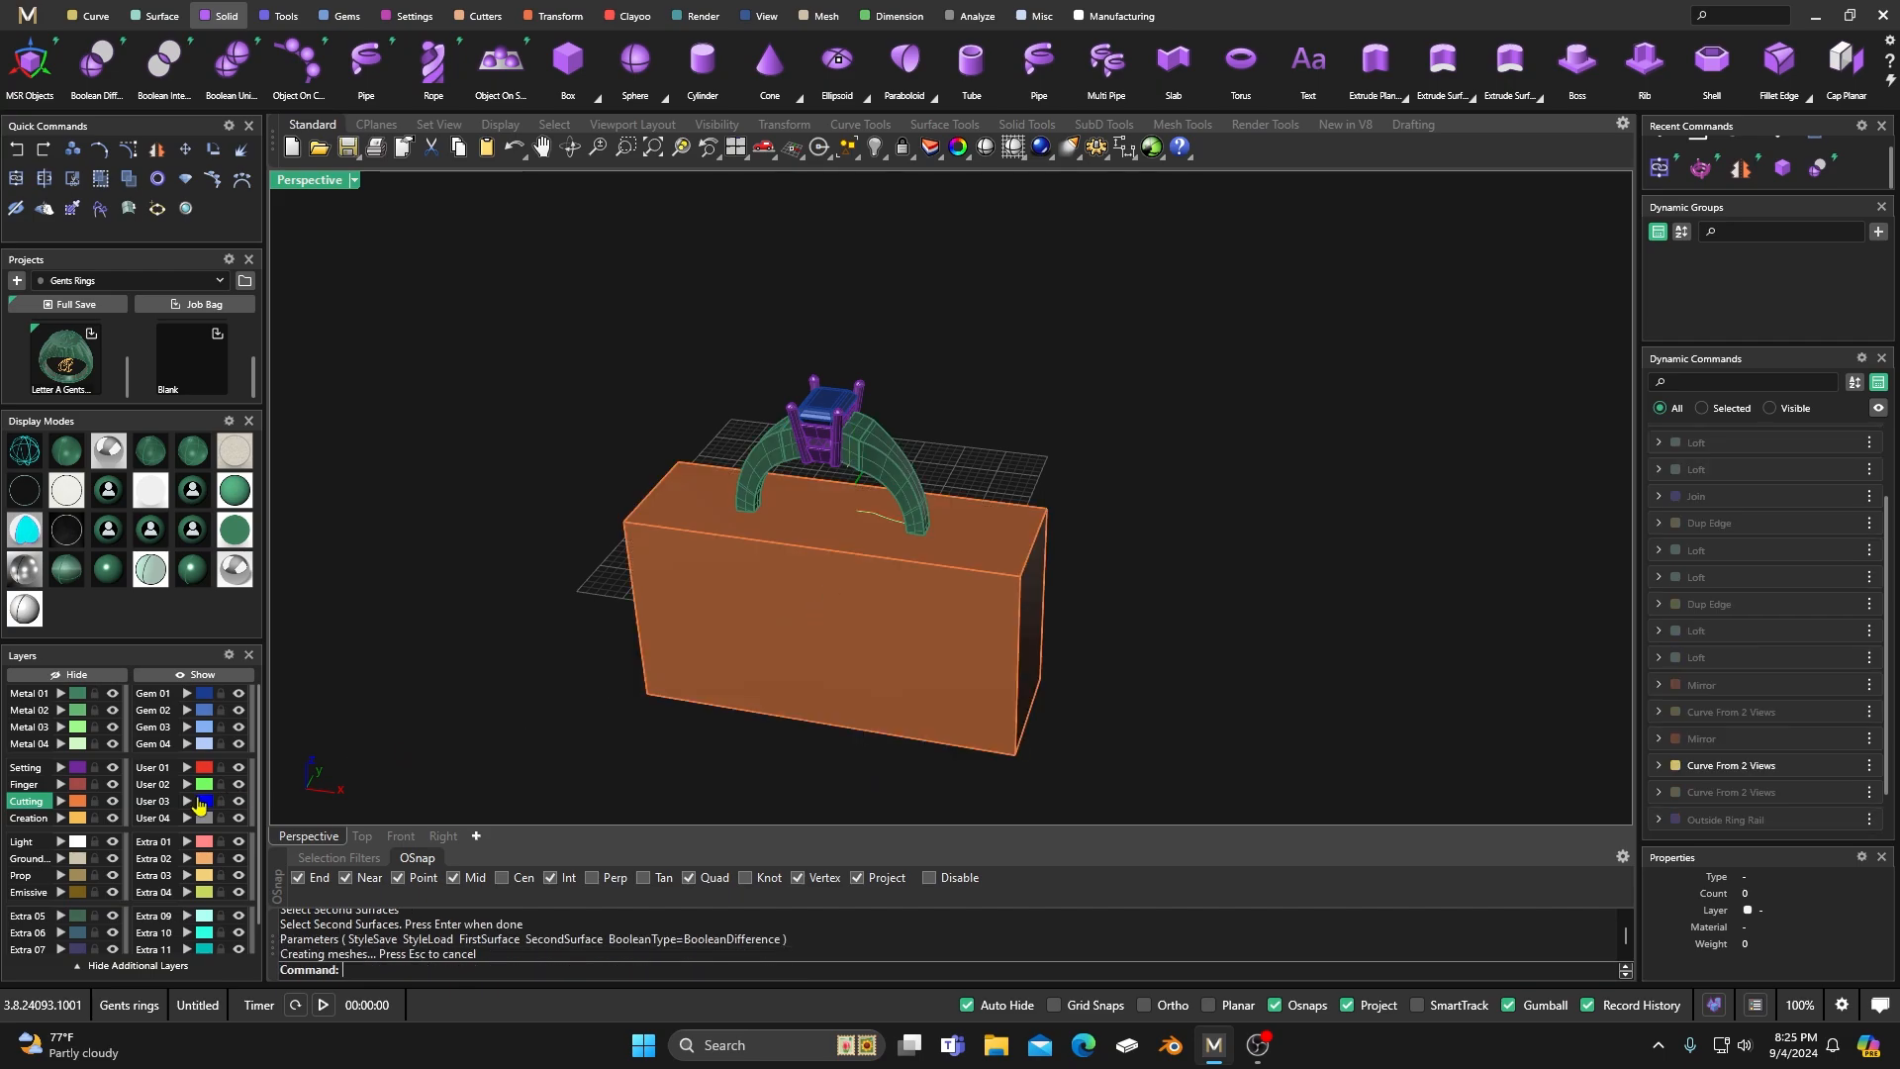
Move the cutting box from the Cutting layer to User 04 and hide that layer.
click(80, 802)
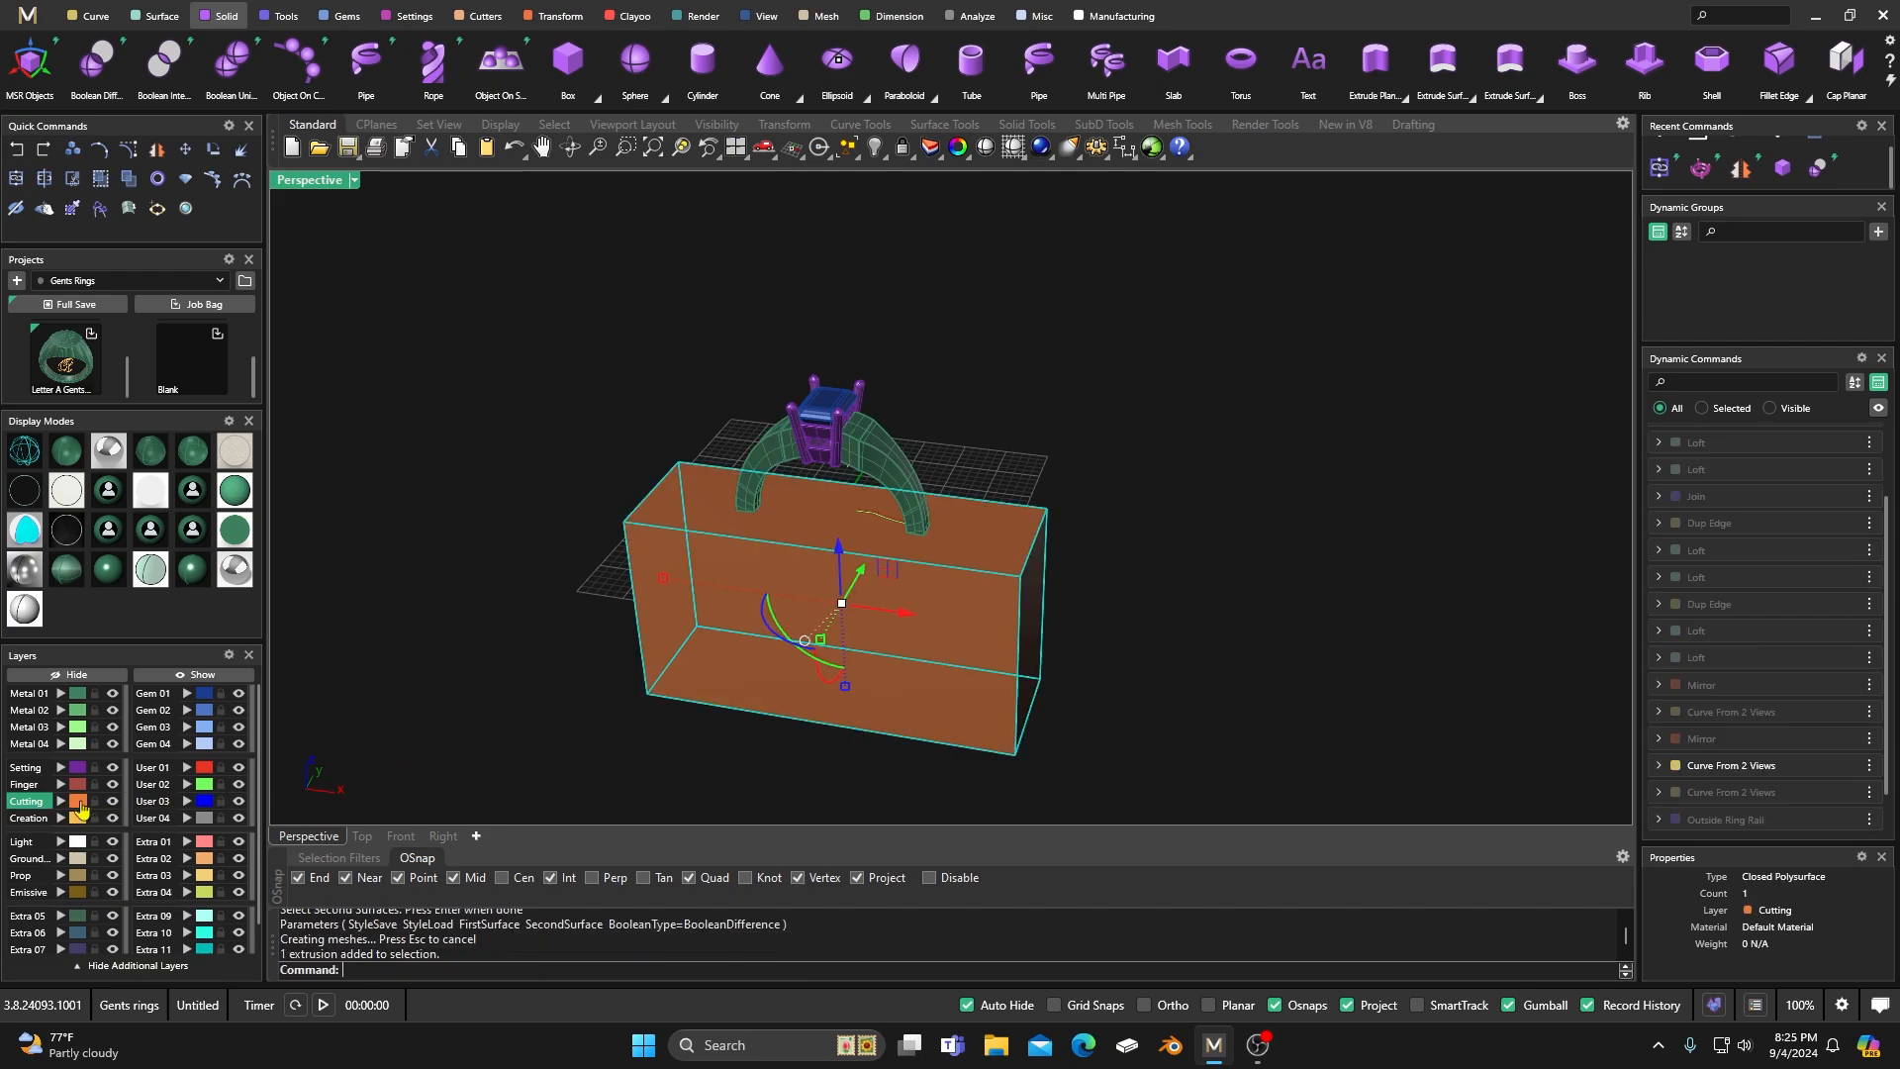
click(186, 818)
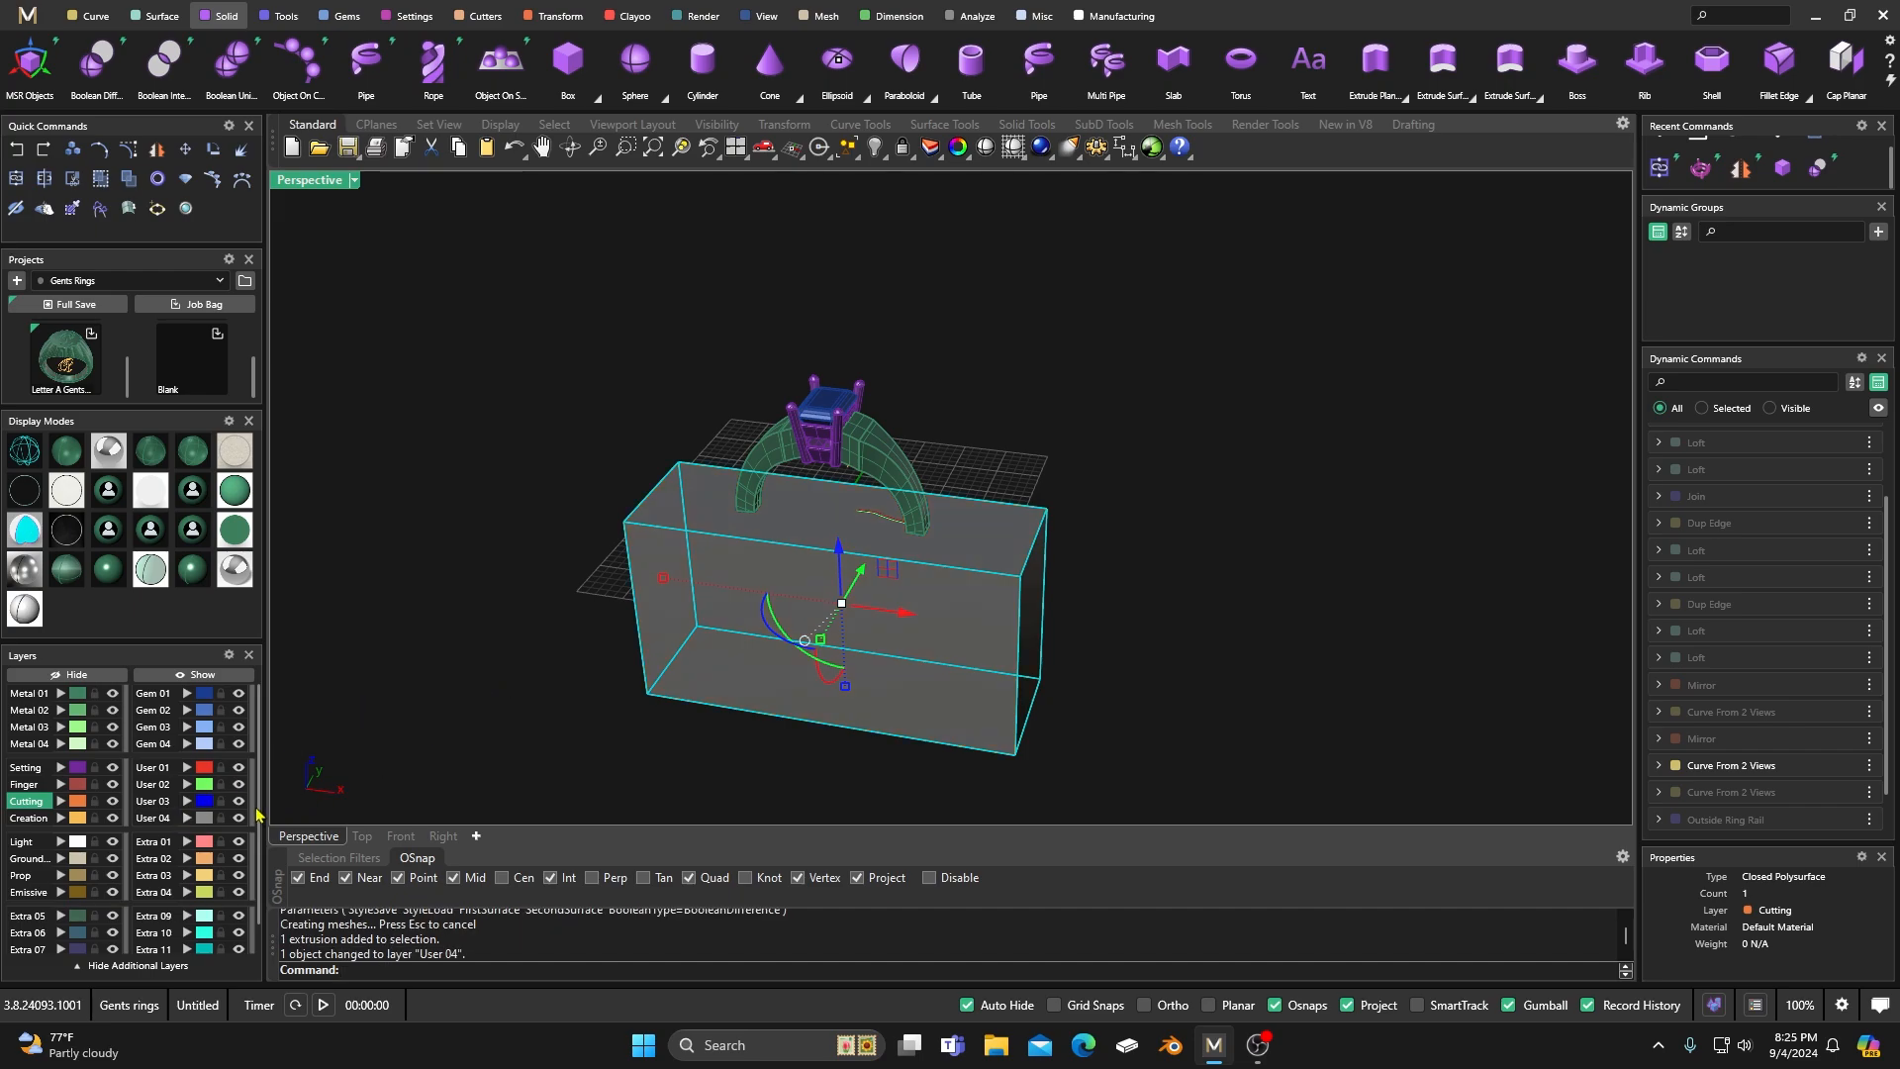
click(239, 817)
right_drag(673, 693, 731, 577)
scroll(838, 492, up, 4)
right_drag(838, 492, 776, 594)
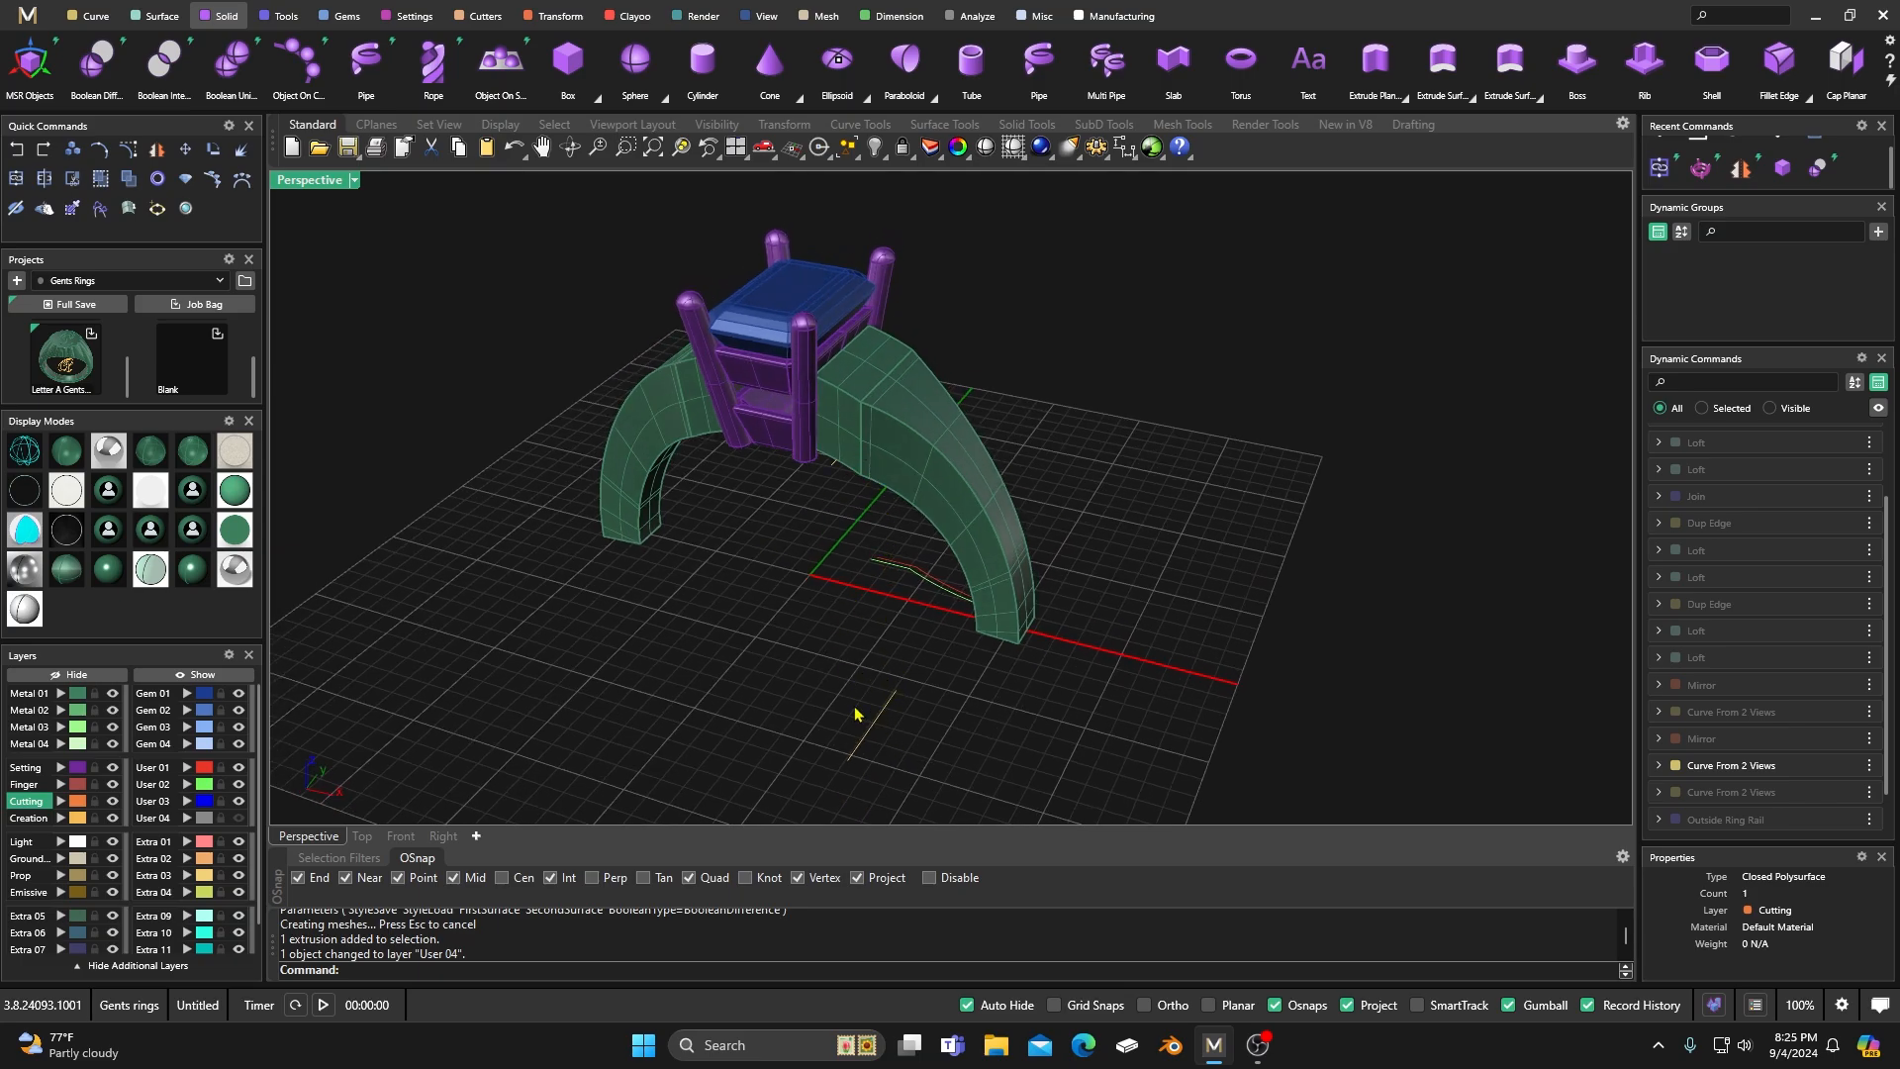
Select the two shank guide curves inside the ring and nudge them slightly along X.
scroll(912, 594, up, 4)
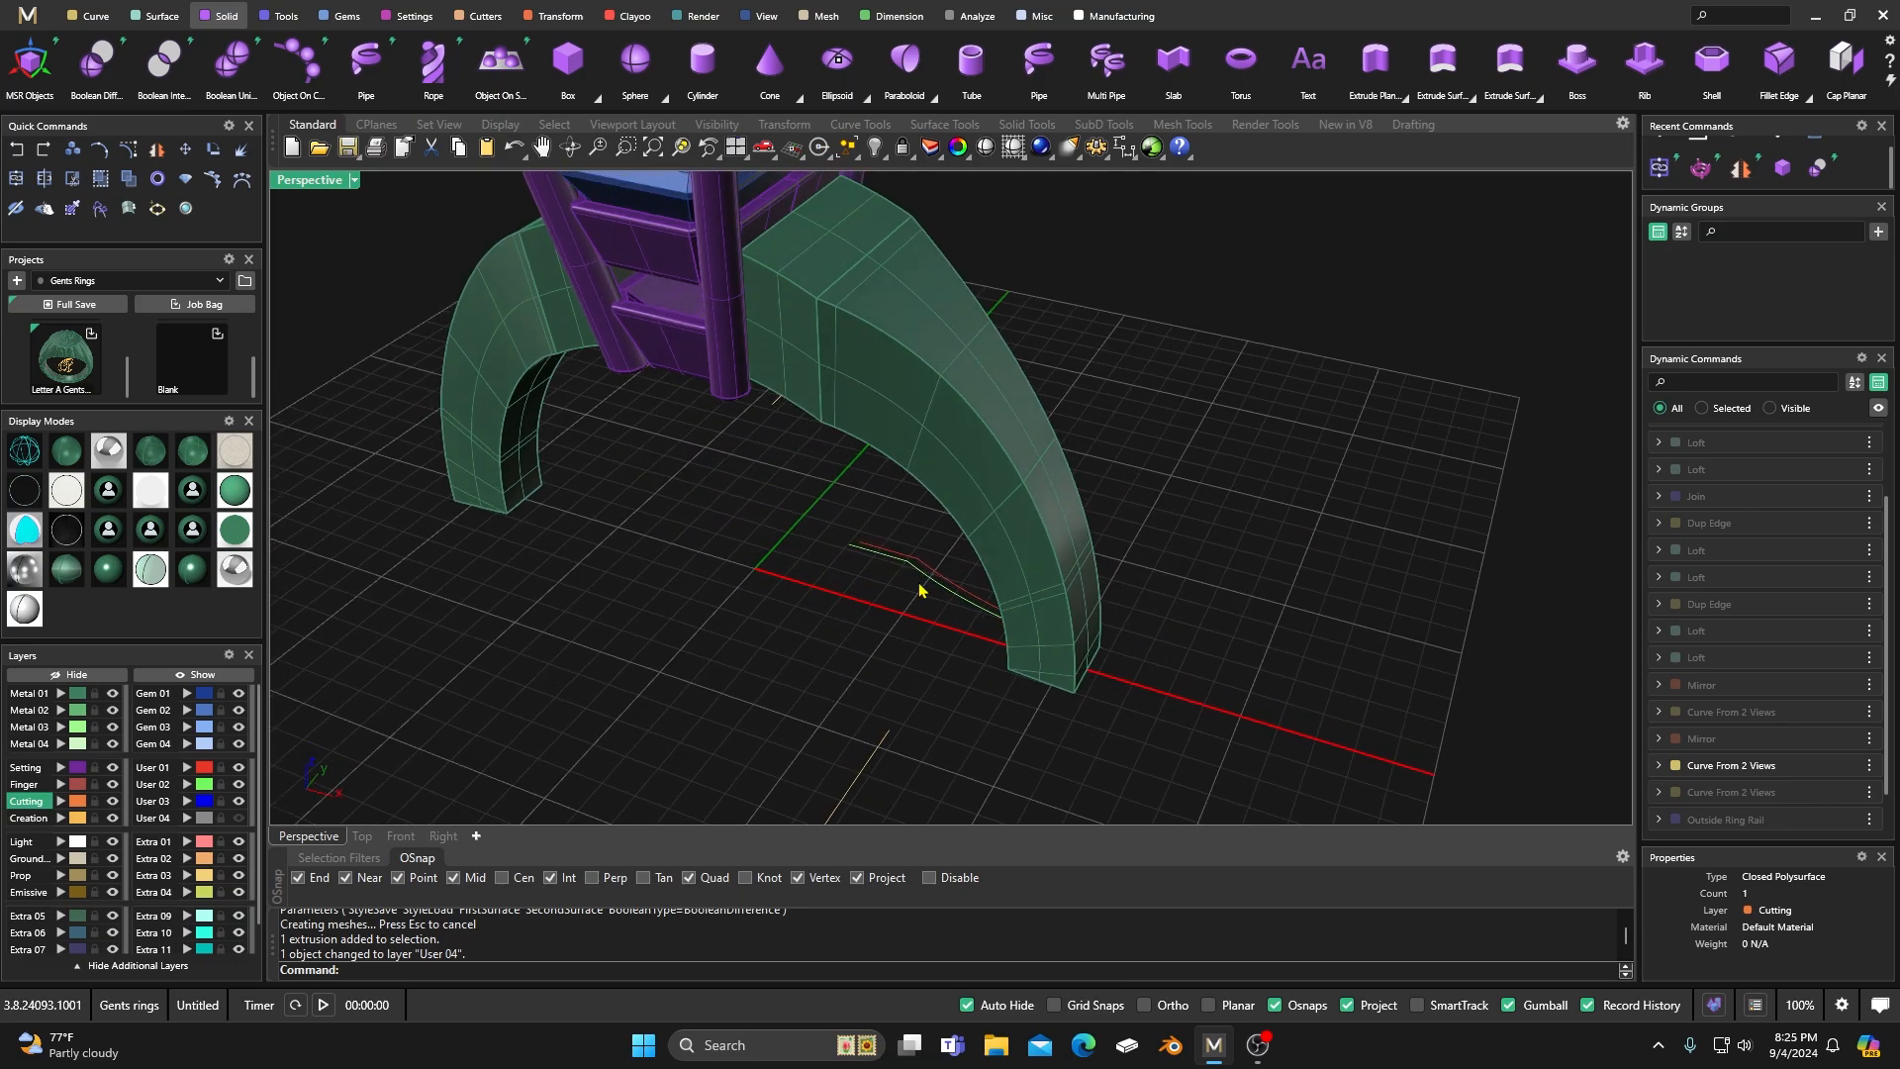
right_drag(931, 590, 874, 629)
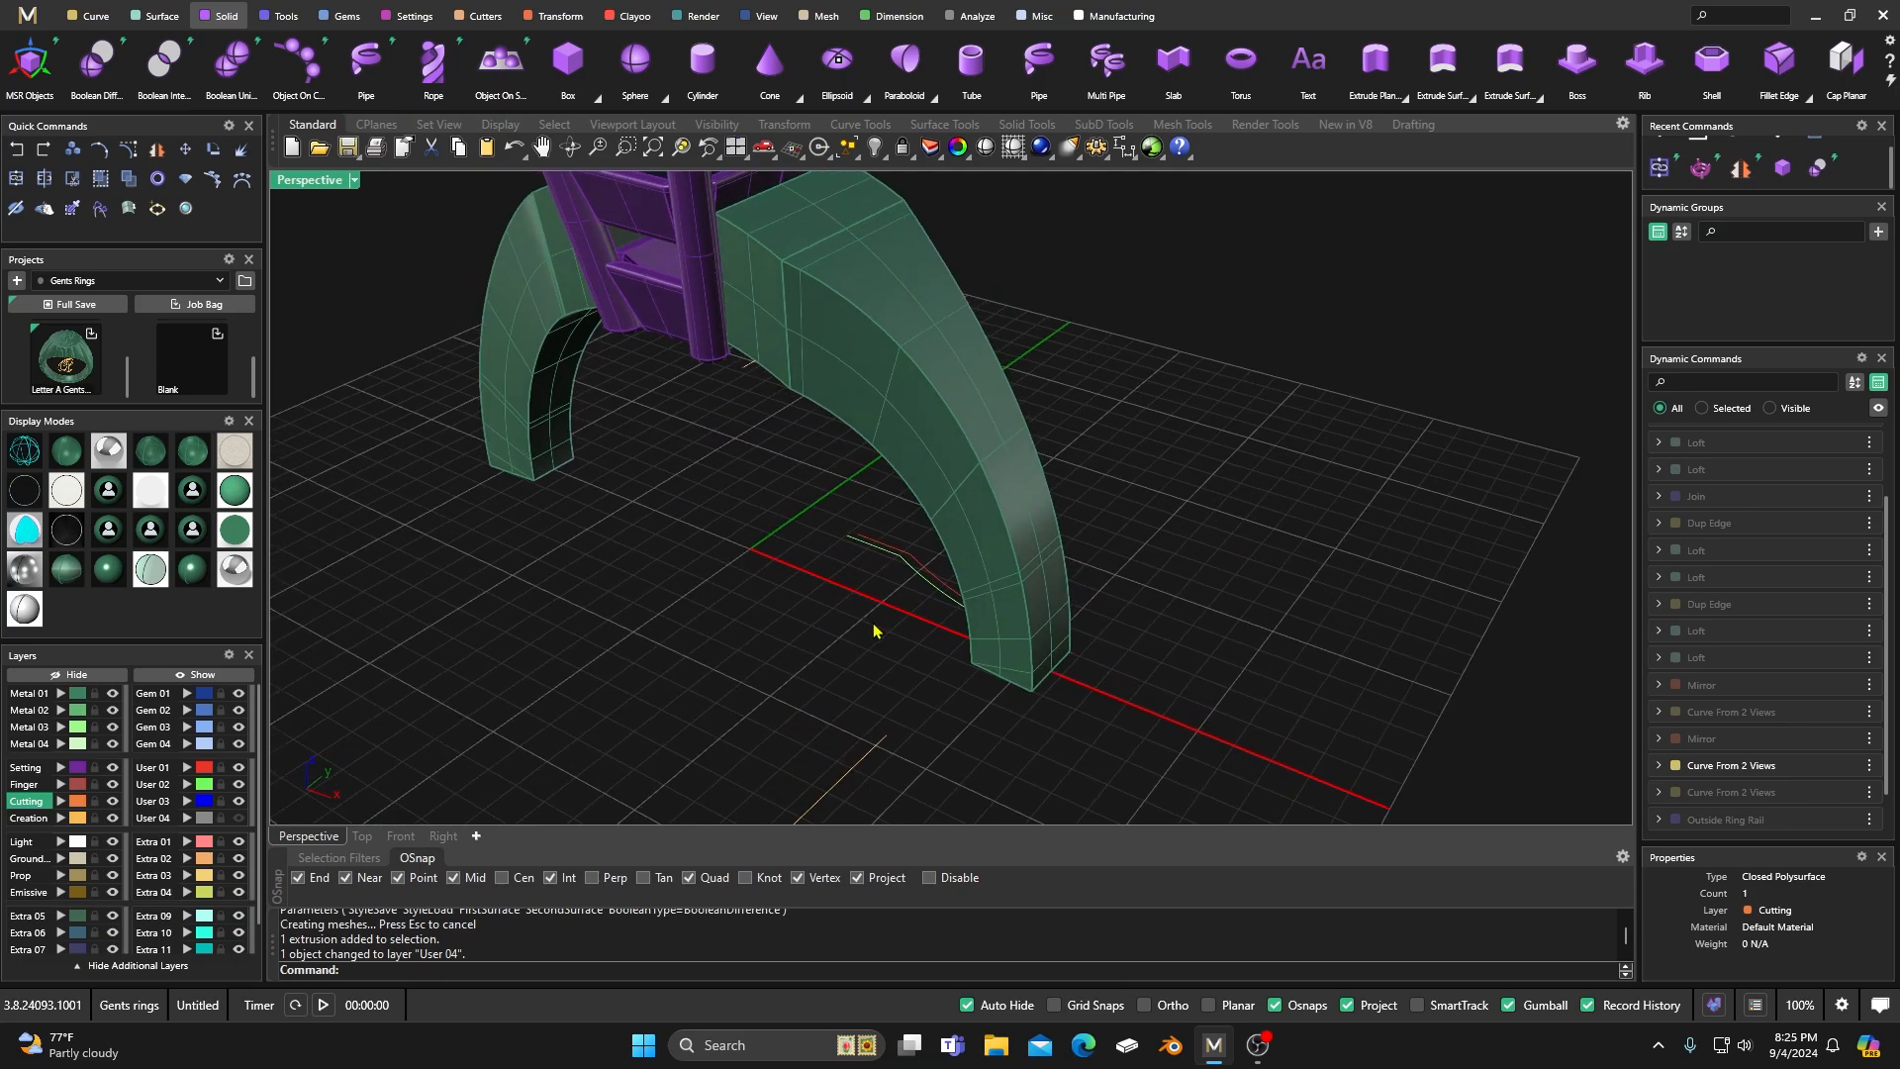
shift+click(935, 585)
drag(1018, 611, 1029, 622)
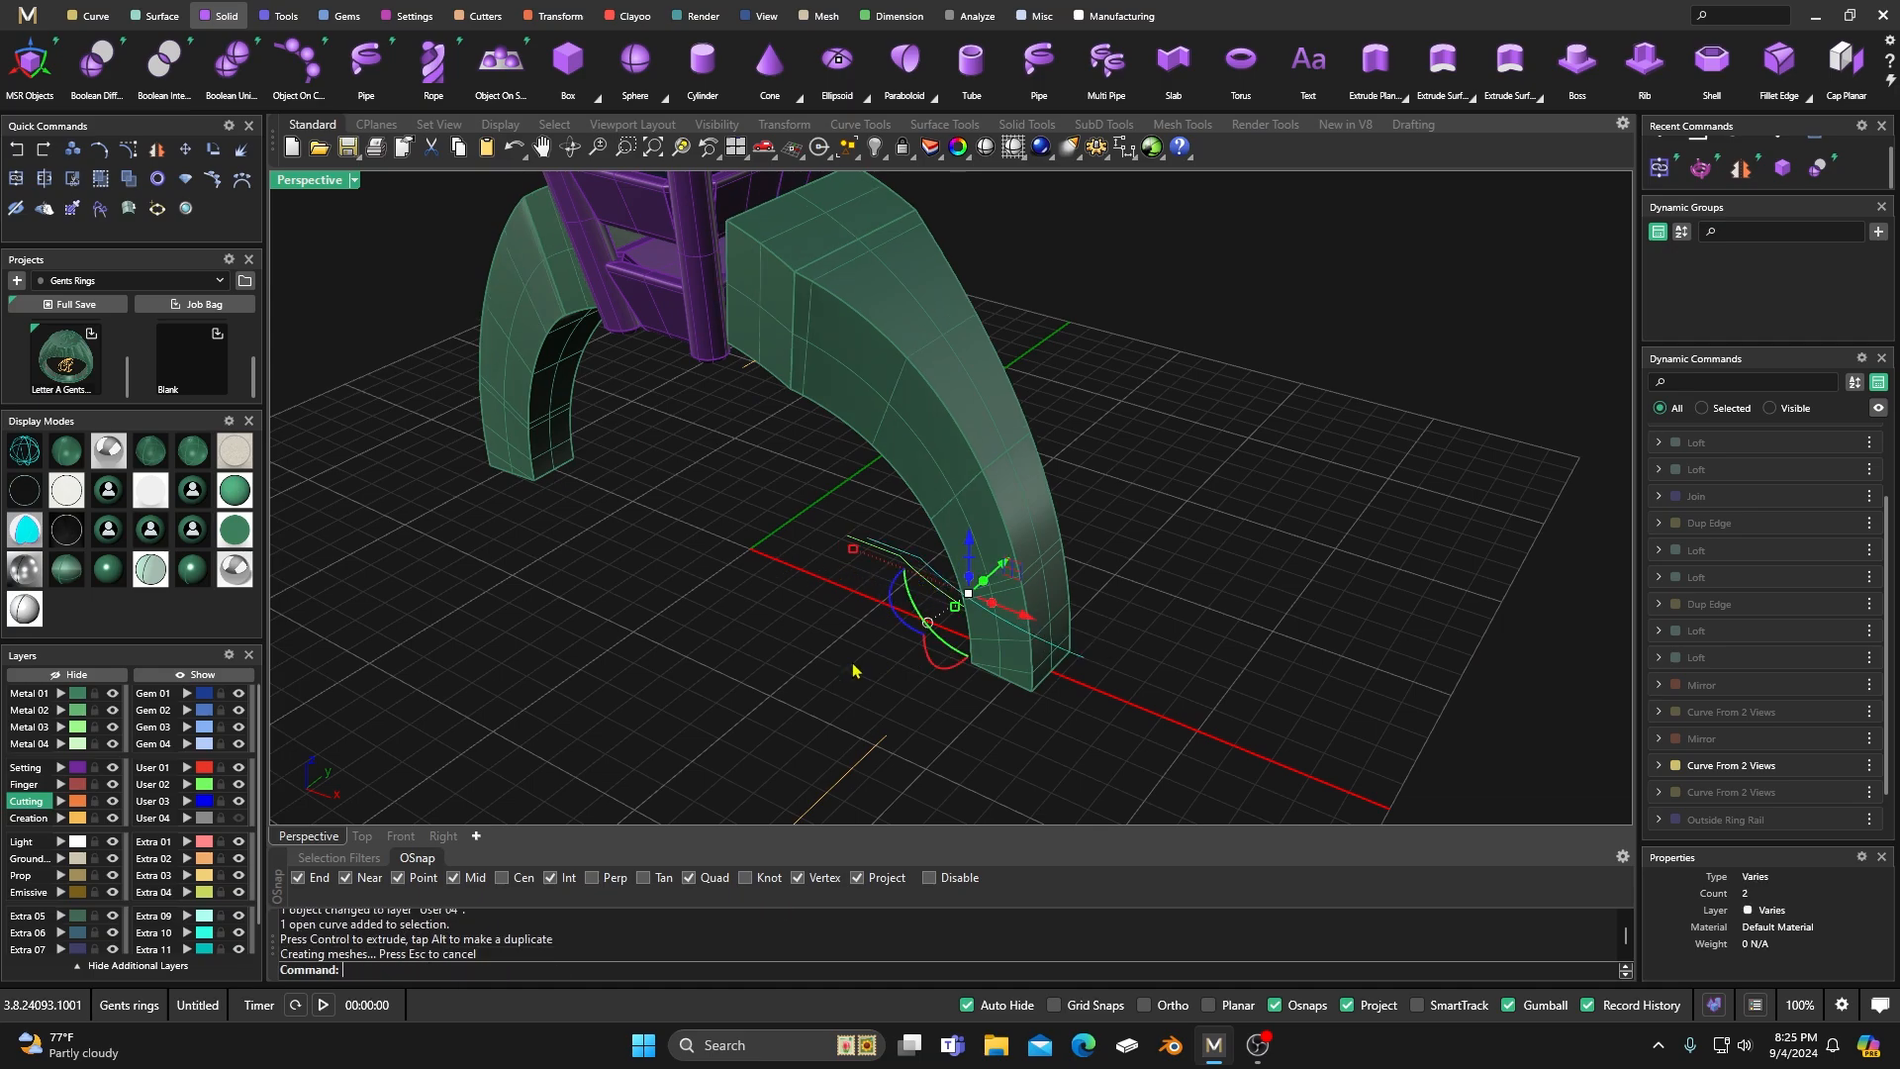
right_drag(908, 640, 878, 659)
drag(1071, 608, 1057, 606)
Try to nudge the two guide curves further inward along X, and undo that move.
right_drag(829, 677, 849, 727)
drag(1066, 605, 1060, 604)
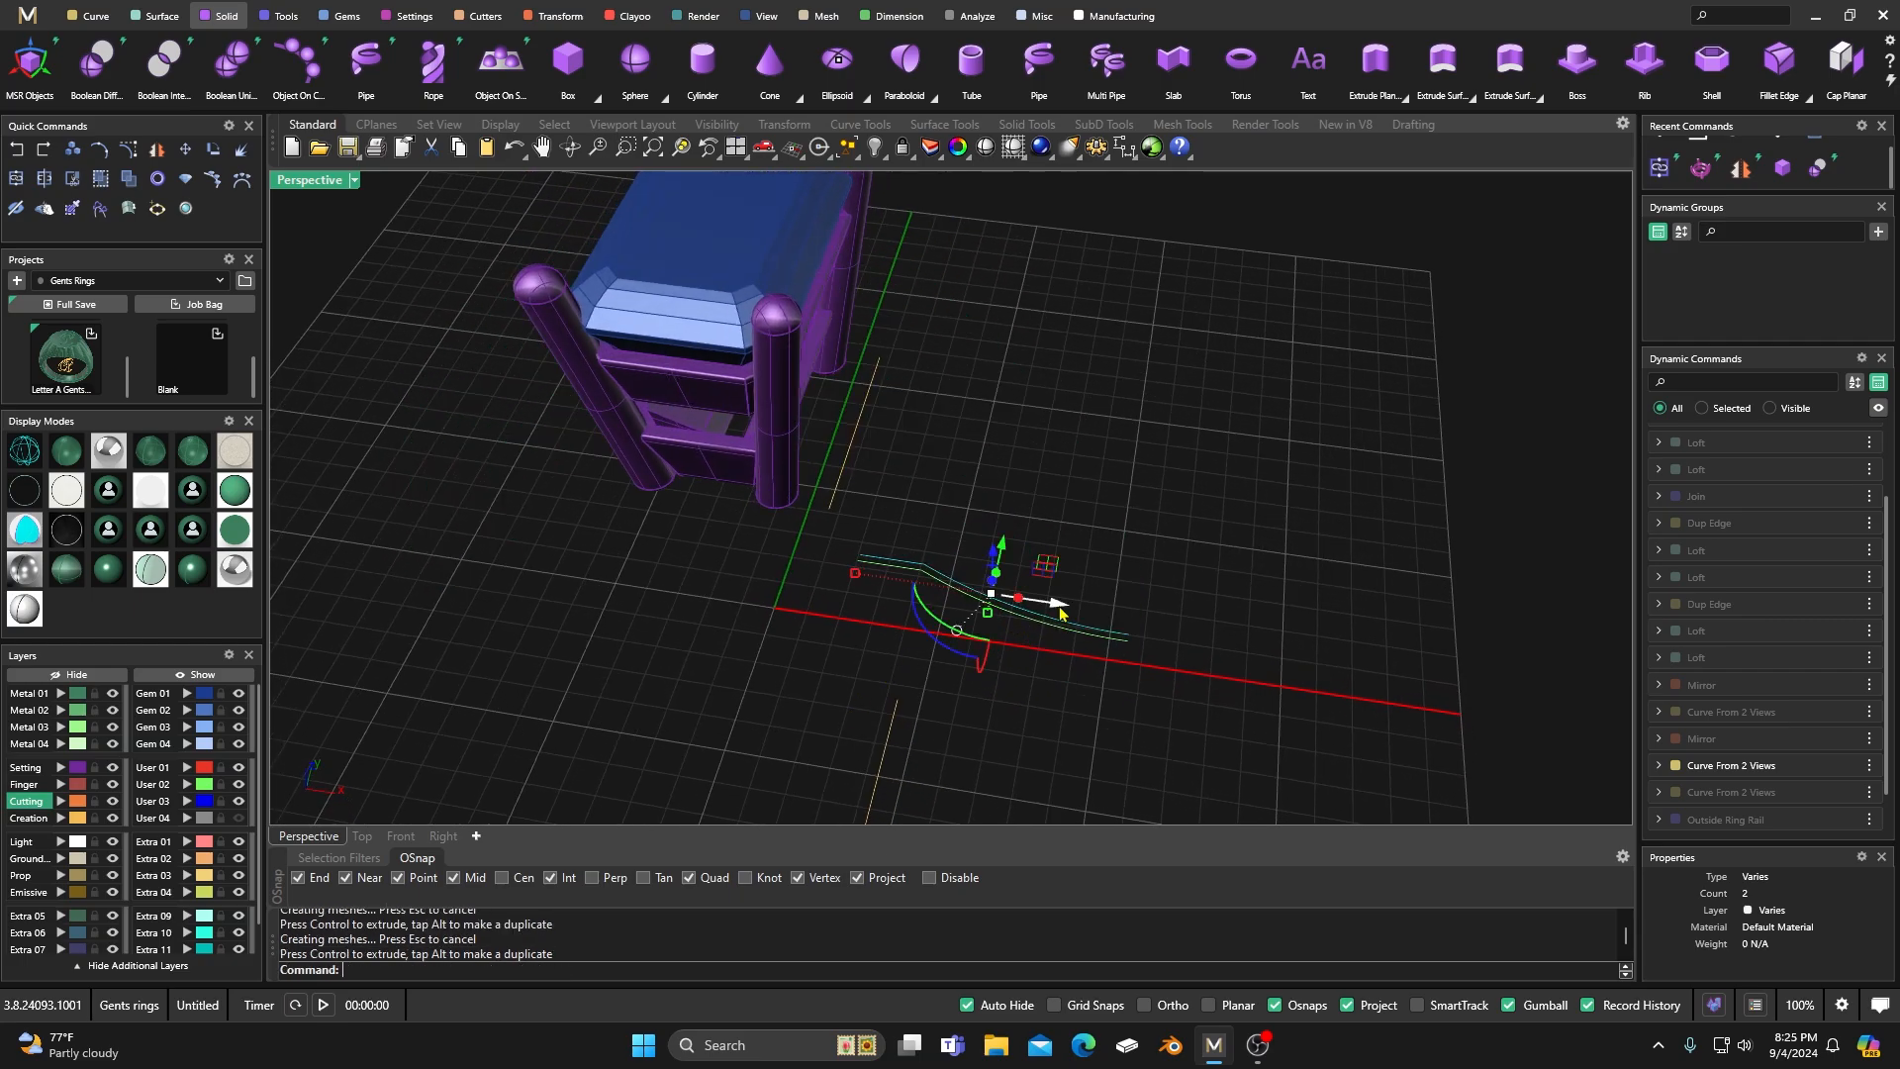
click(15, 152)
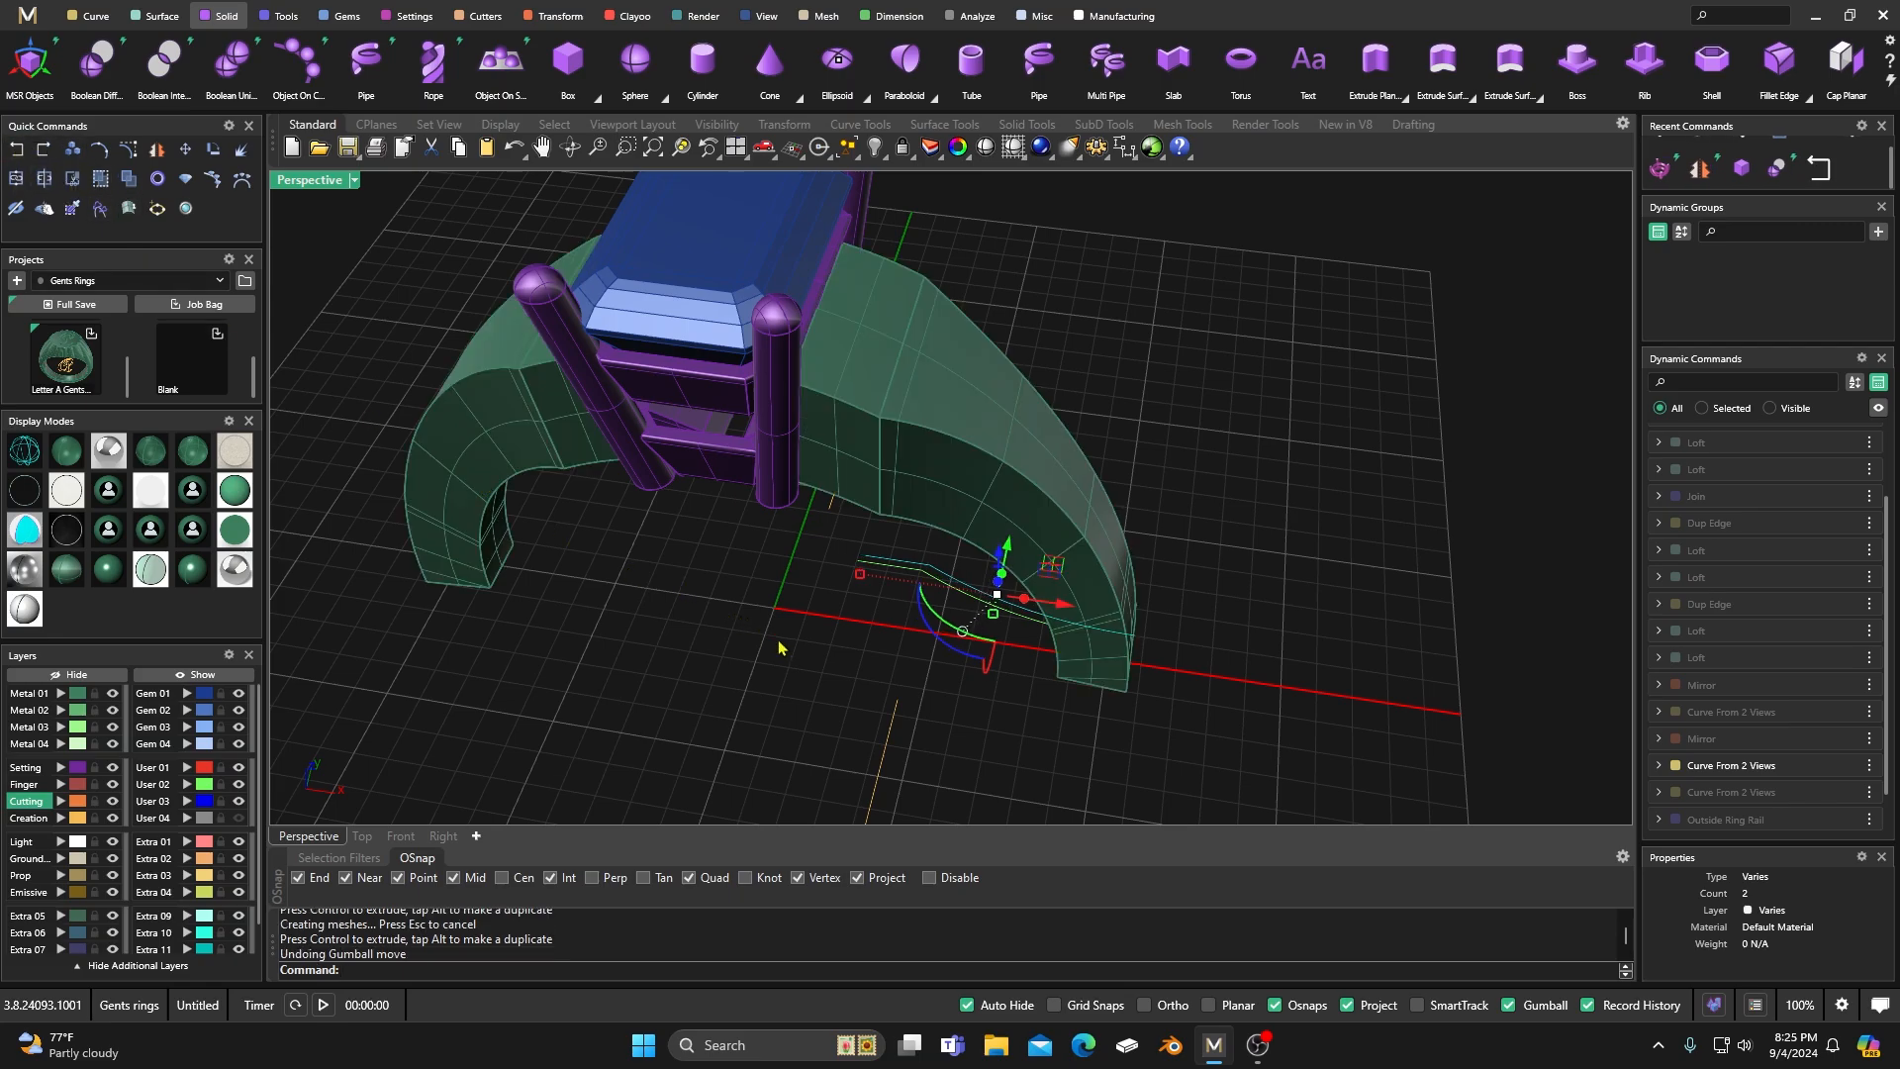
Examine the trimmed shank, its guide curves and the head's base from several angles and in different display modes, and clear the curve selection.
scroll(1133, 652, up, 3)
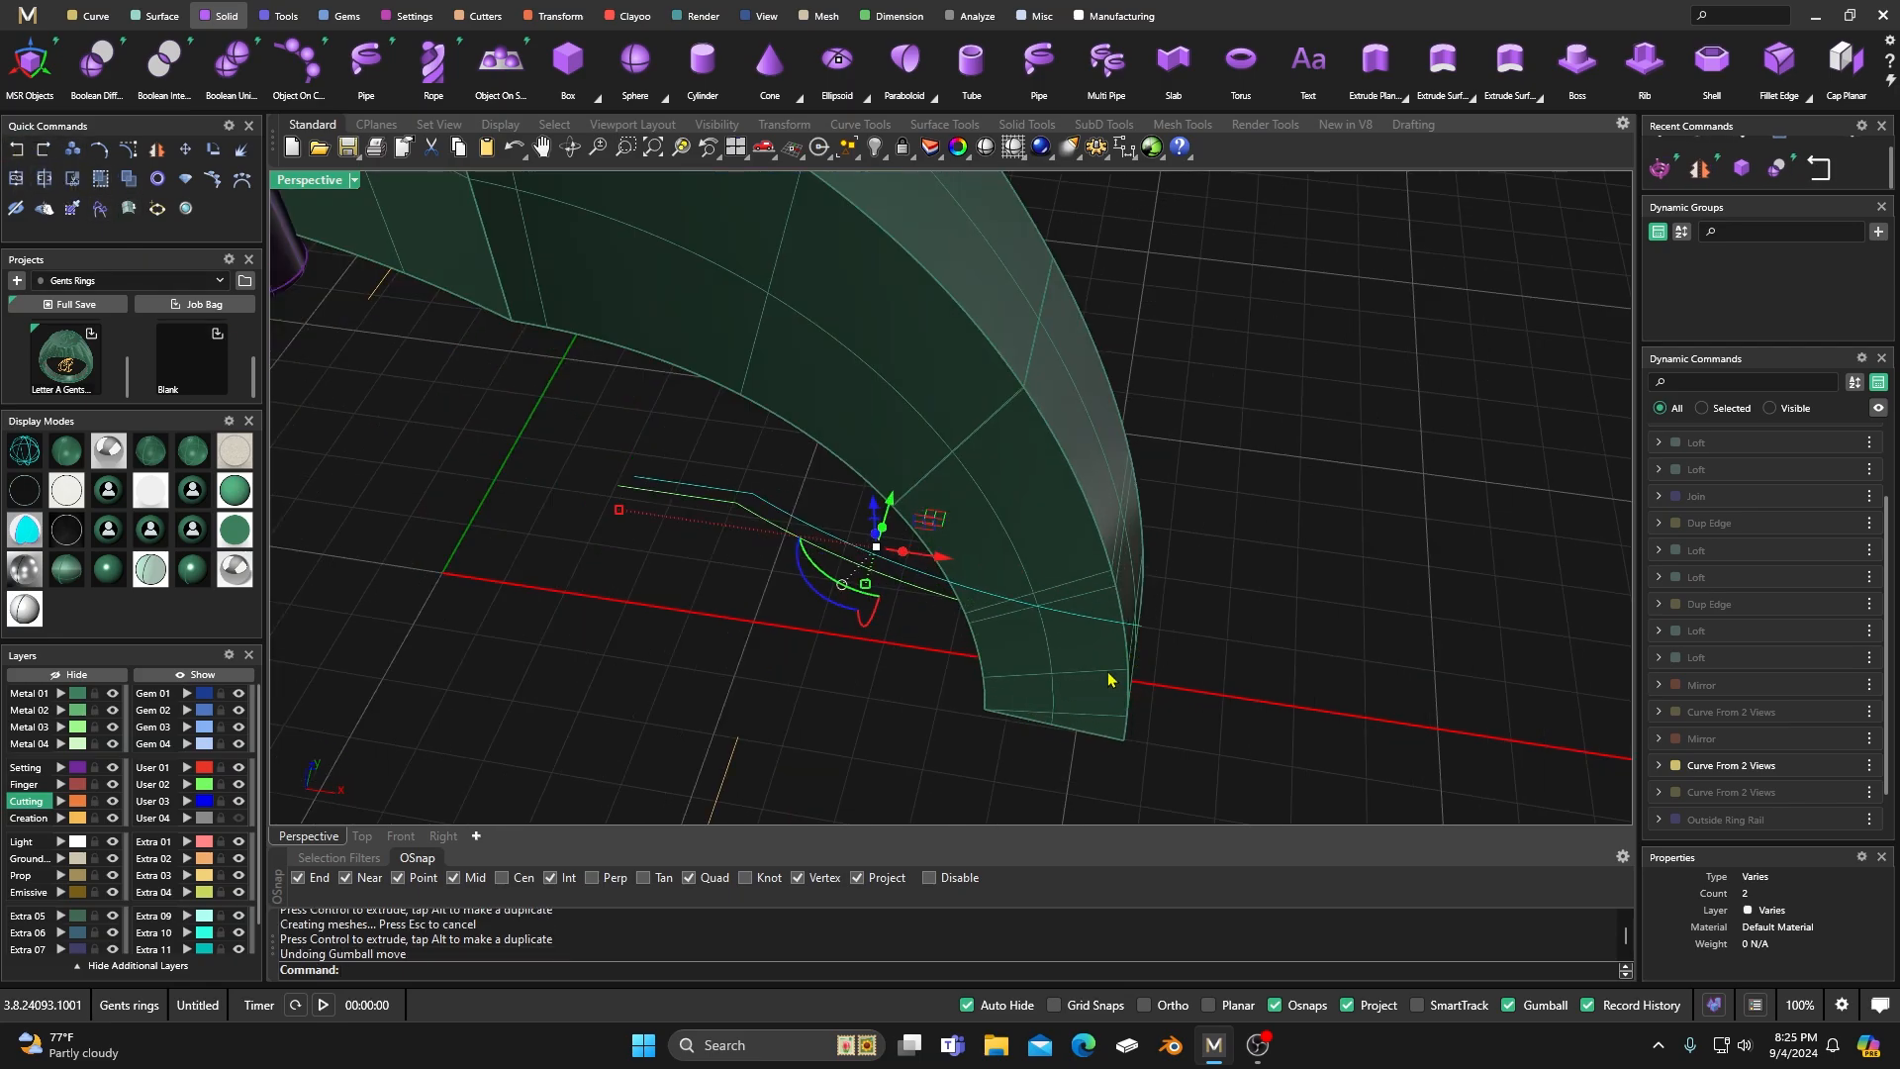
scroll(1108, 680, down, 3)
right_drag(952, 720, 958, 634)
click(31, 455)
mouse_move(841, 594)
right_down()
mouse_move(847, 567)
mouse_move(814, 618)
right_up()
click(73, 457)
right_drag(591, 566, 593, 628)
scroll(843, 335, up, 10)
right_drag(784, 372, 832, 349)
scroll(834, 355, down, 12)
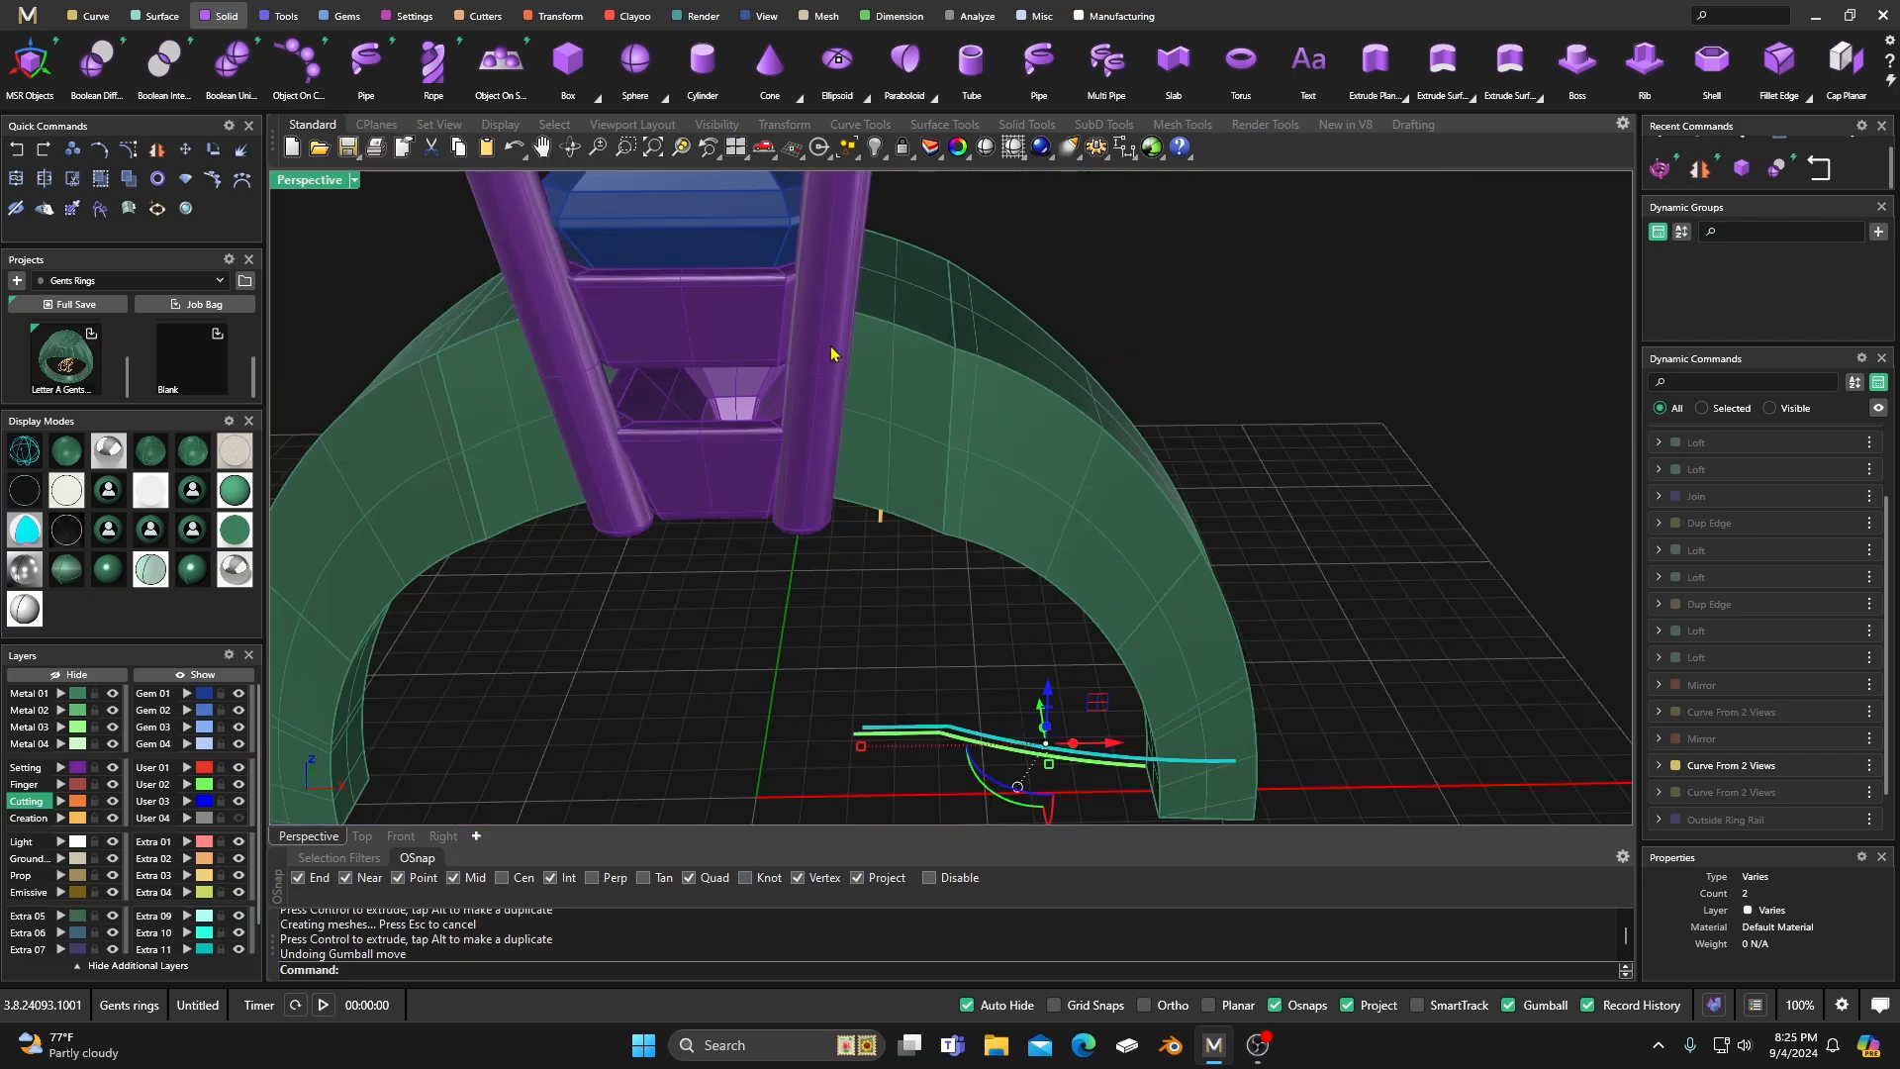
right_drag(805, 592, 806, 406)
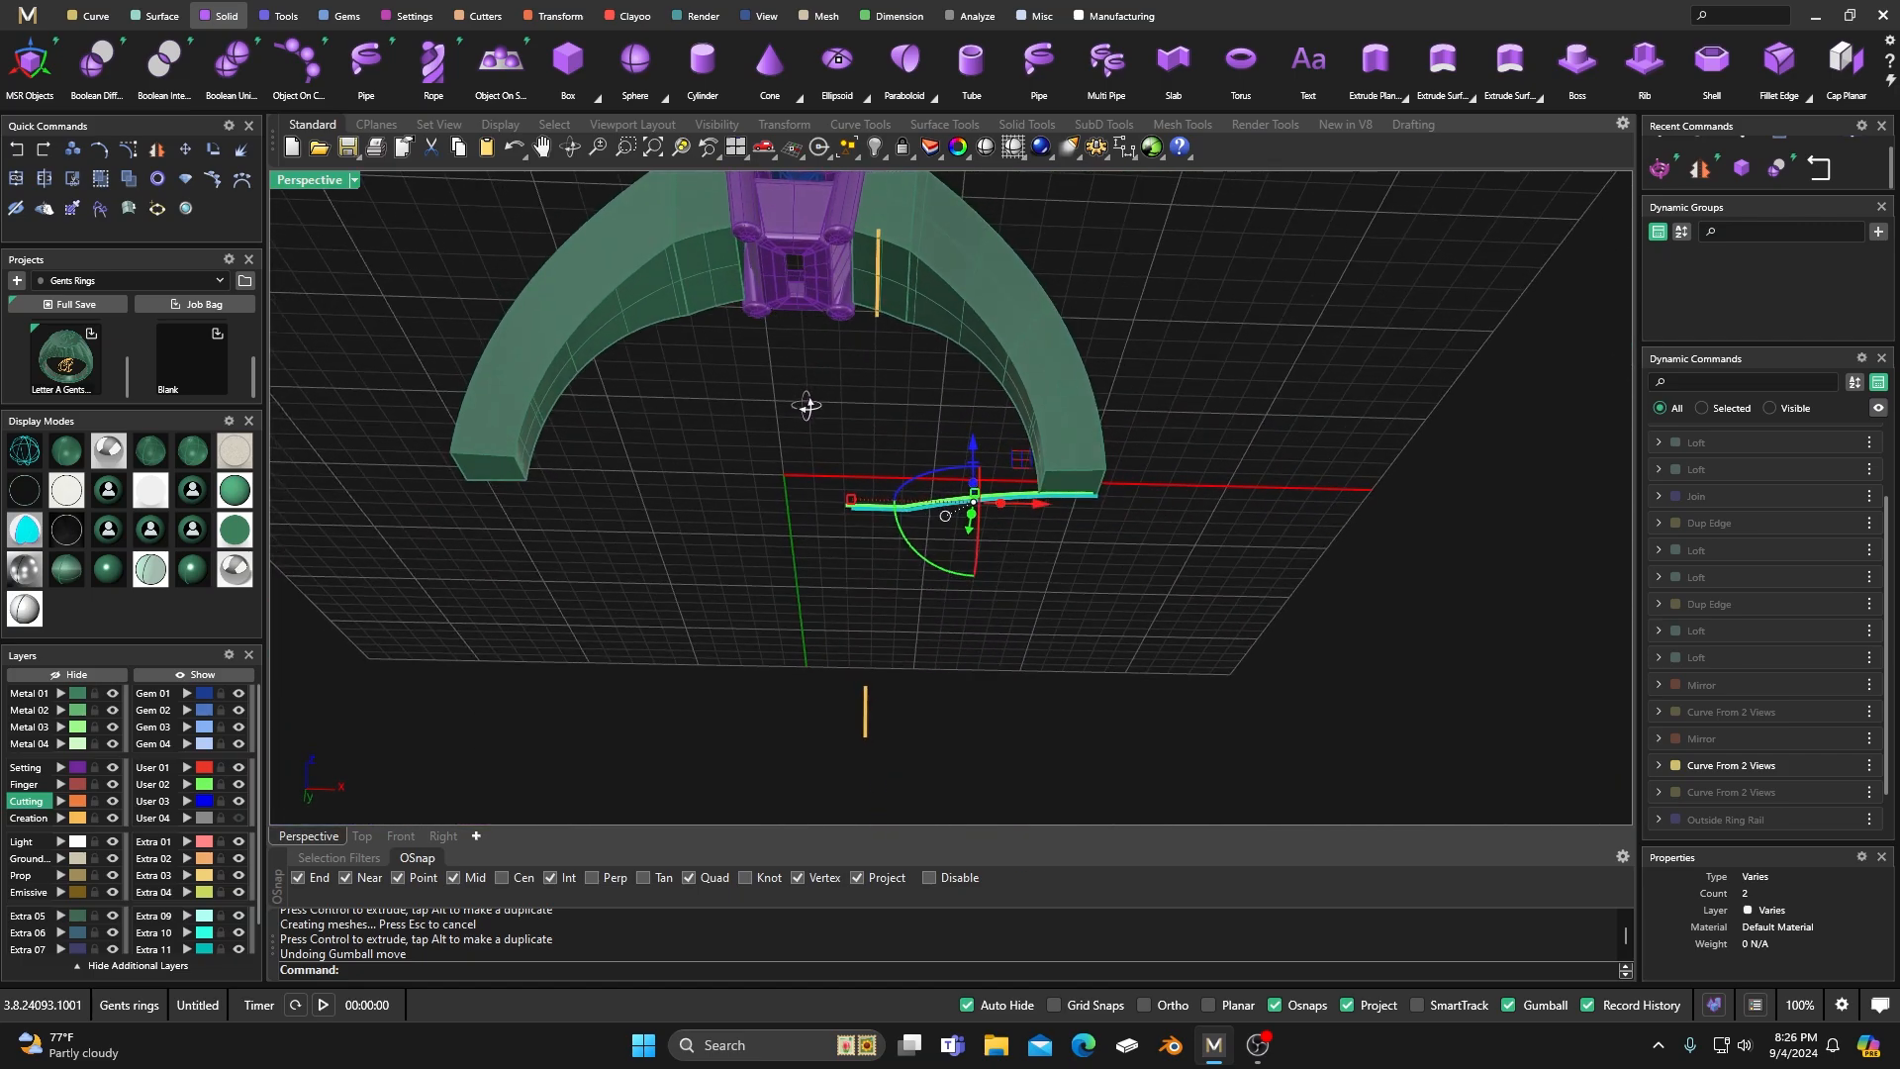
scroll(846, 271, up, 8)
right_drag(846, 270, 800, 610)
scroll(861, 369, down, 12)
click(624, 680)
right_drag(653, 683, 710, 681)
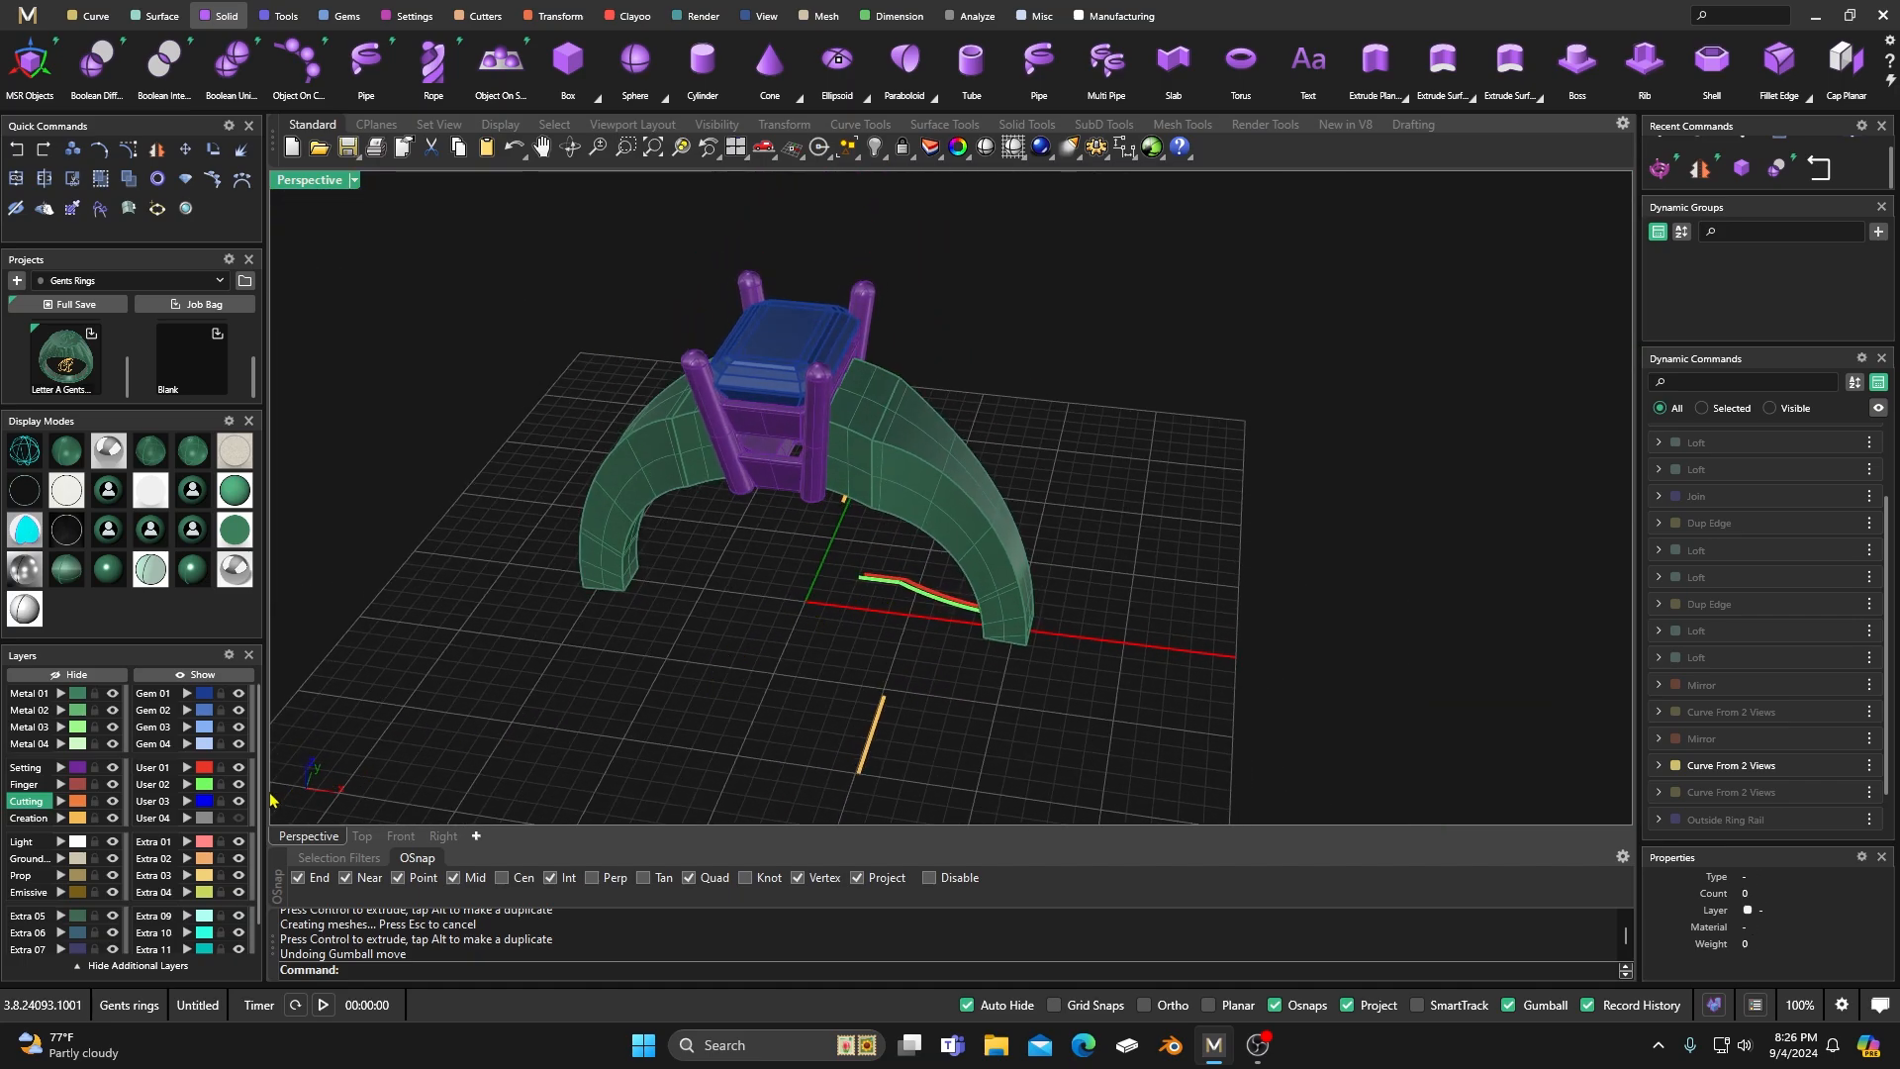
Move the User 02 curve slightly inward along X and check how the shank meets the head.
click(204, 783)
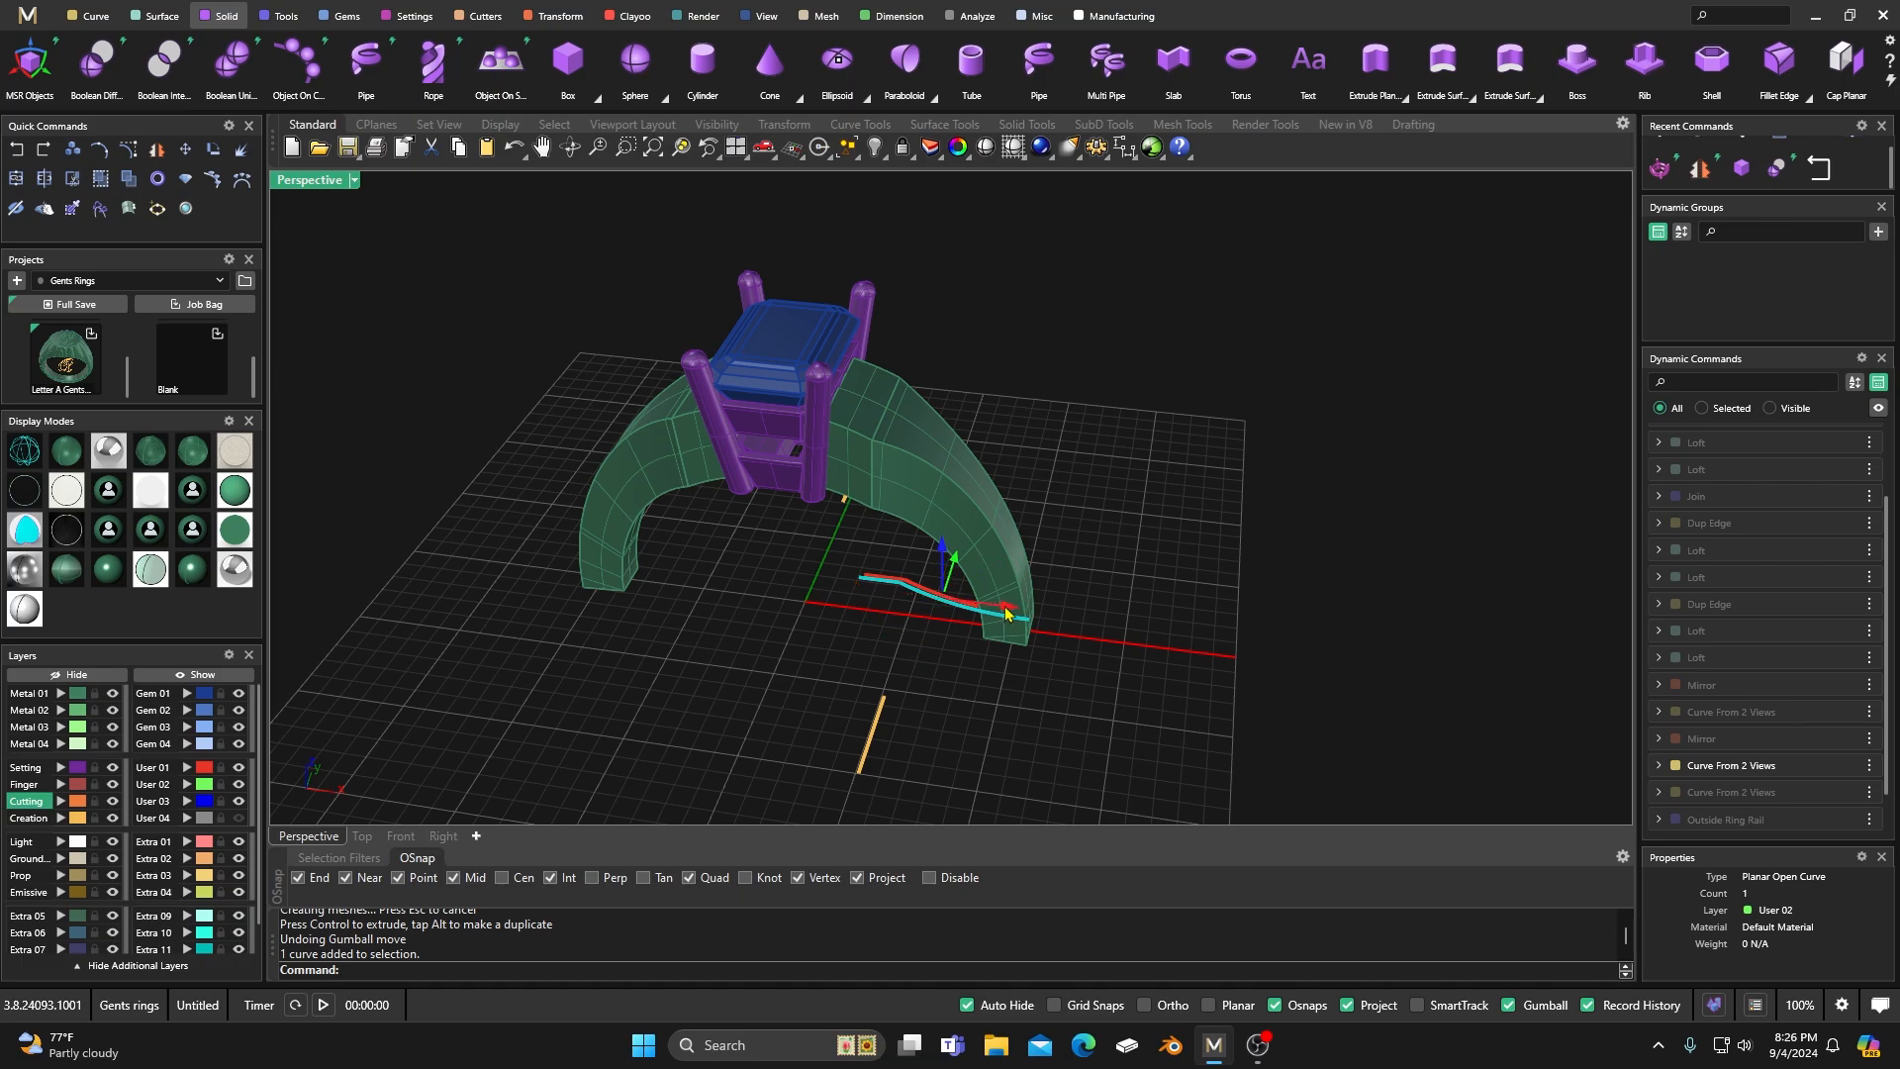
drag(1007, 612, 1000, 613)
right_drag(749, 693, 859, 382)
scroll(876, 354, up, 12)
right_drag(888, 457, 834, 602)
scroll(860, 536, down, 6)
Open the prong head for editing at its Level 1 settings and view its base against the shank.
click(776, 512)
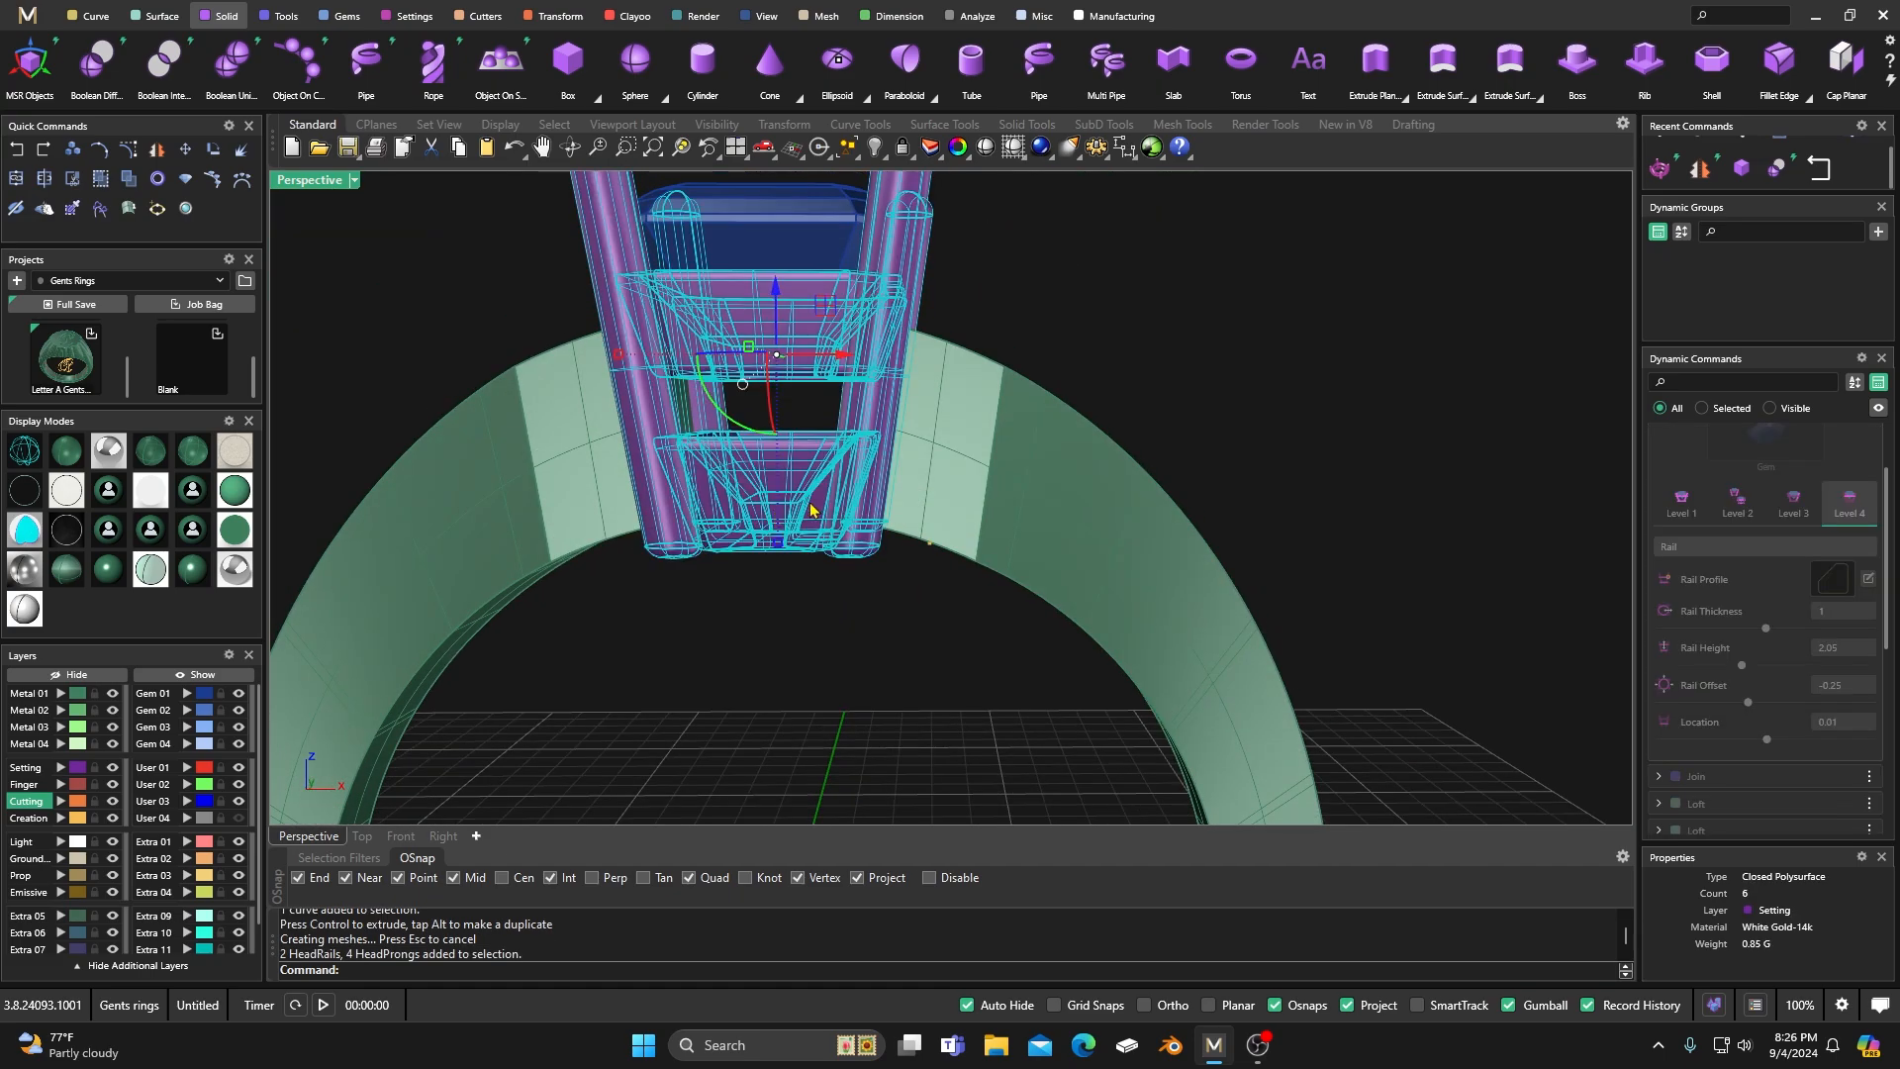
scroll(1791, 545, up, 3)
click(1836, 493)
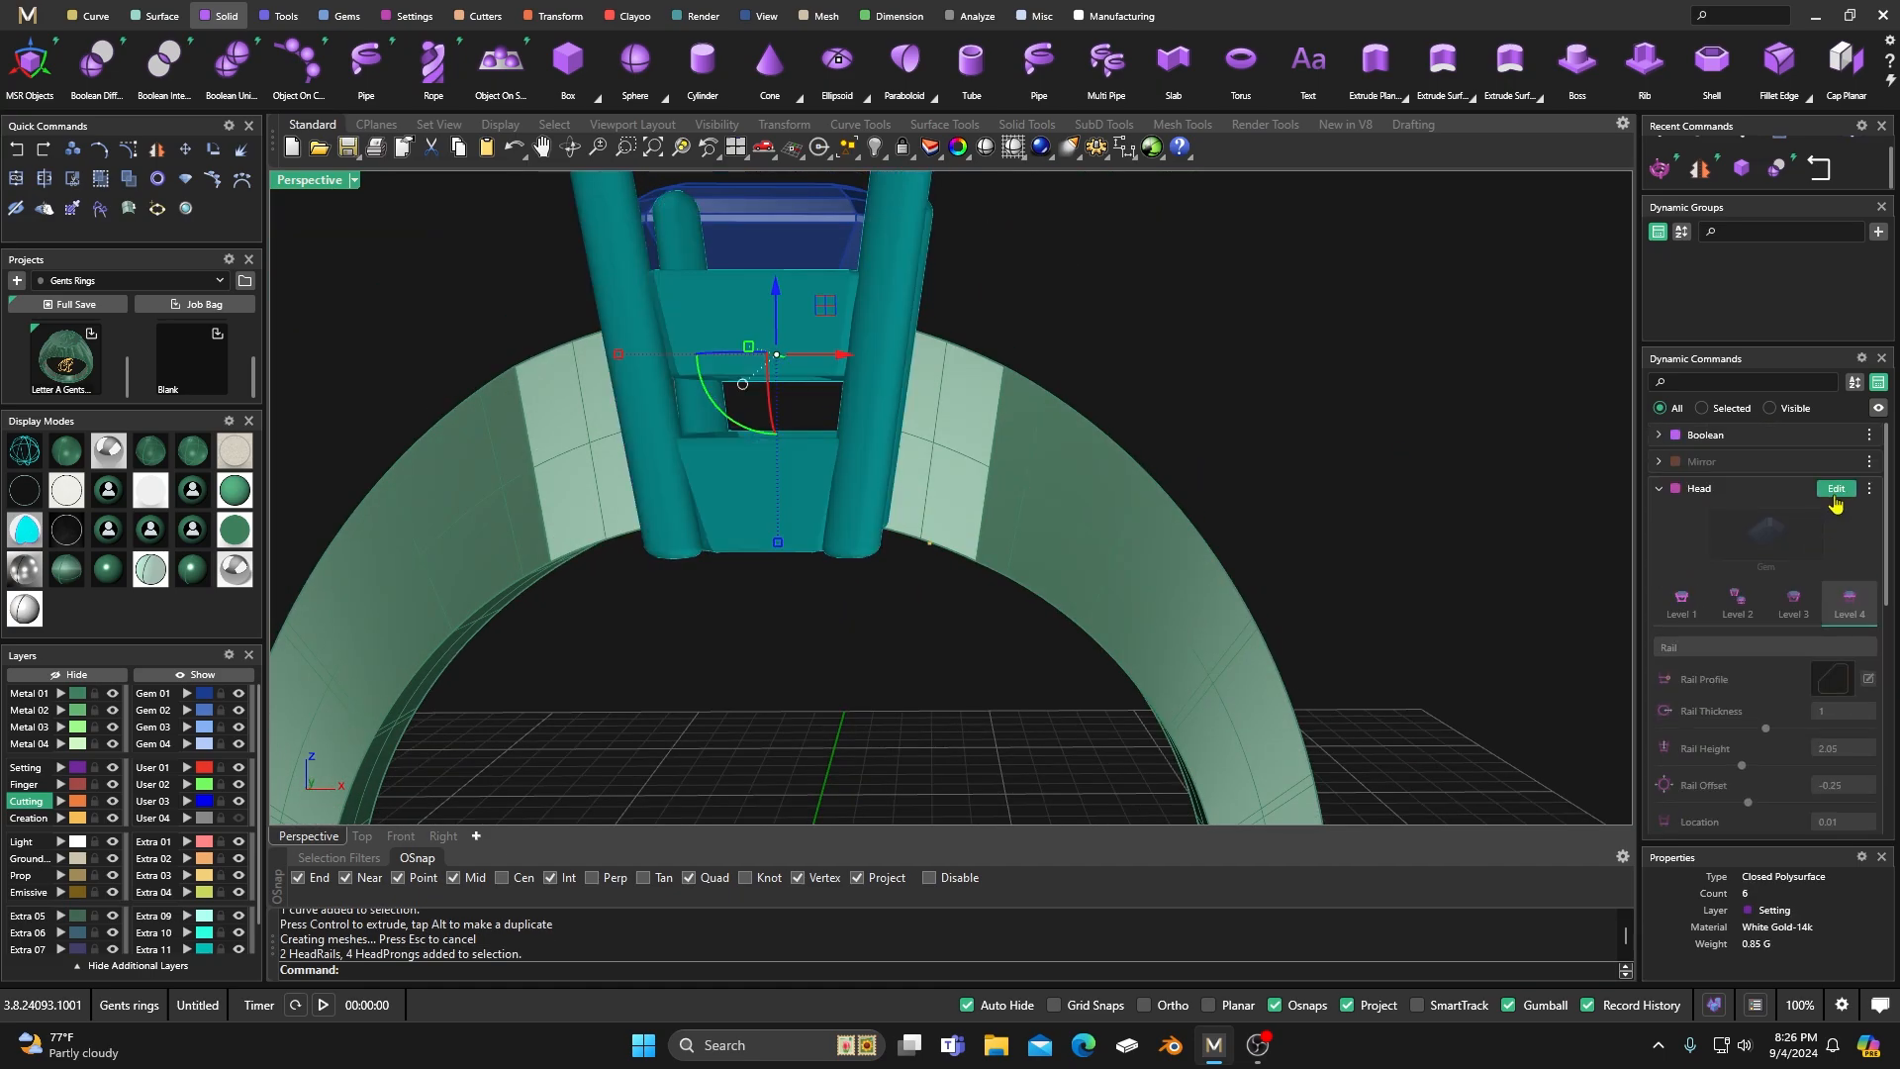
click(1691, 614)
right_drag(981, 657, 991, 664)
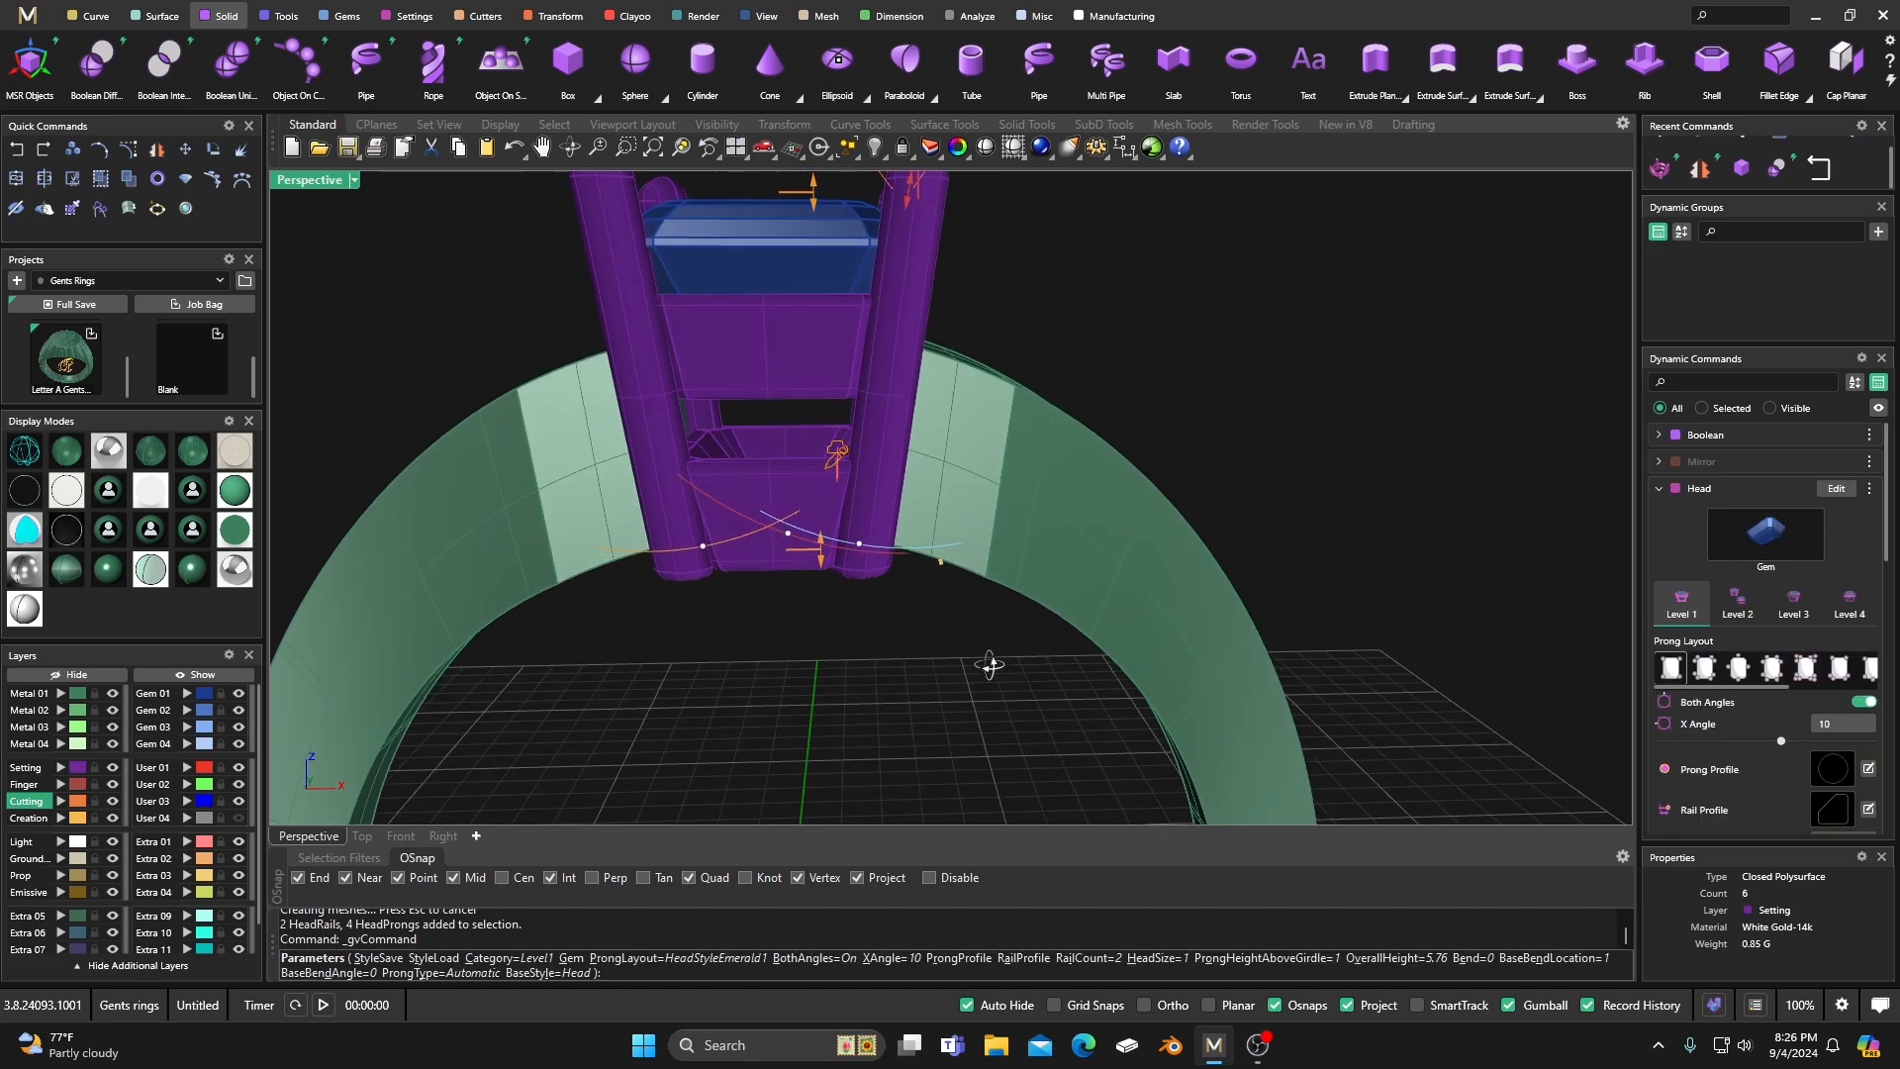
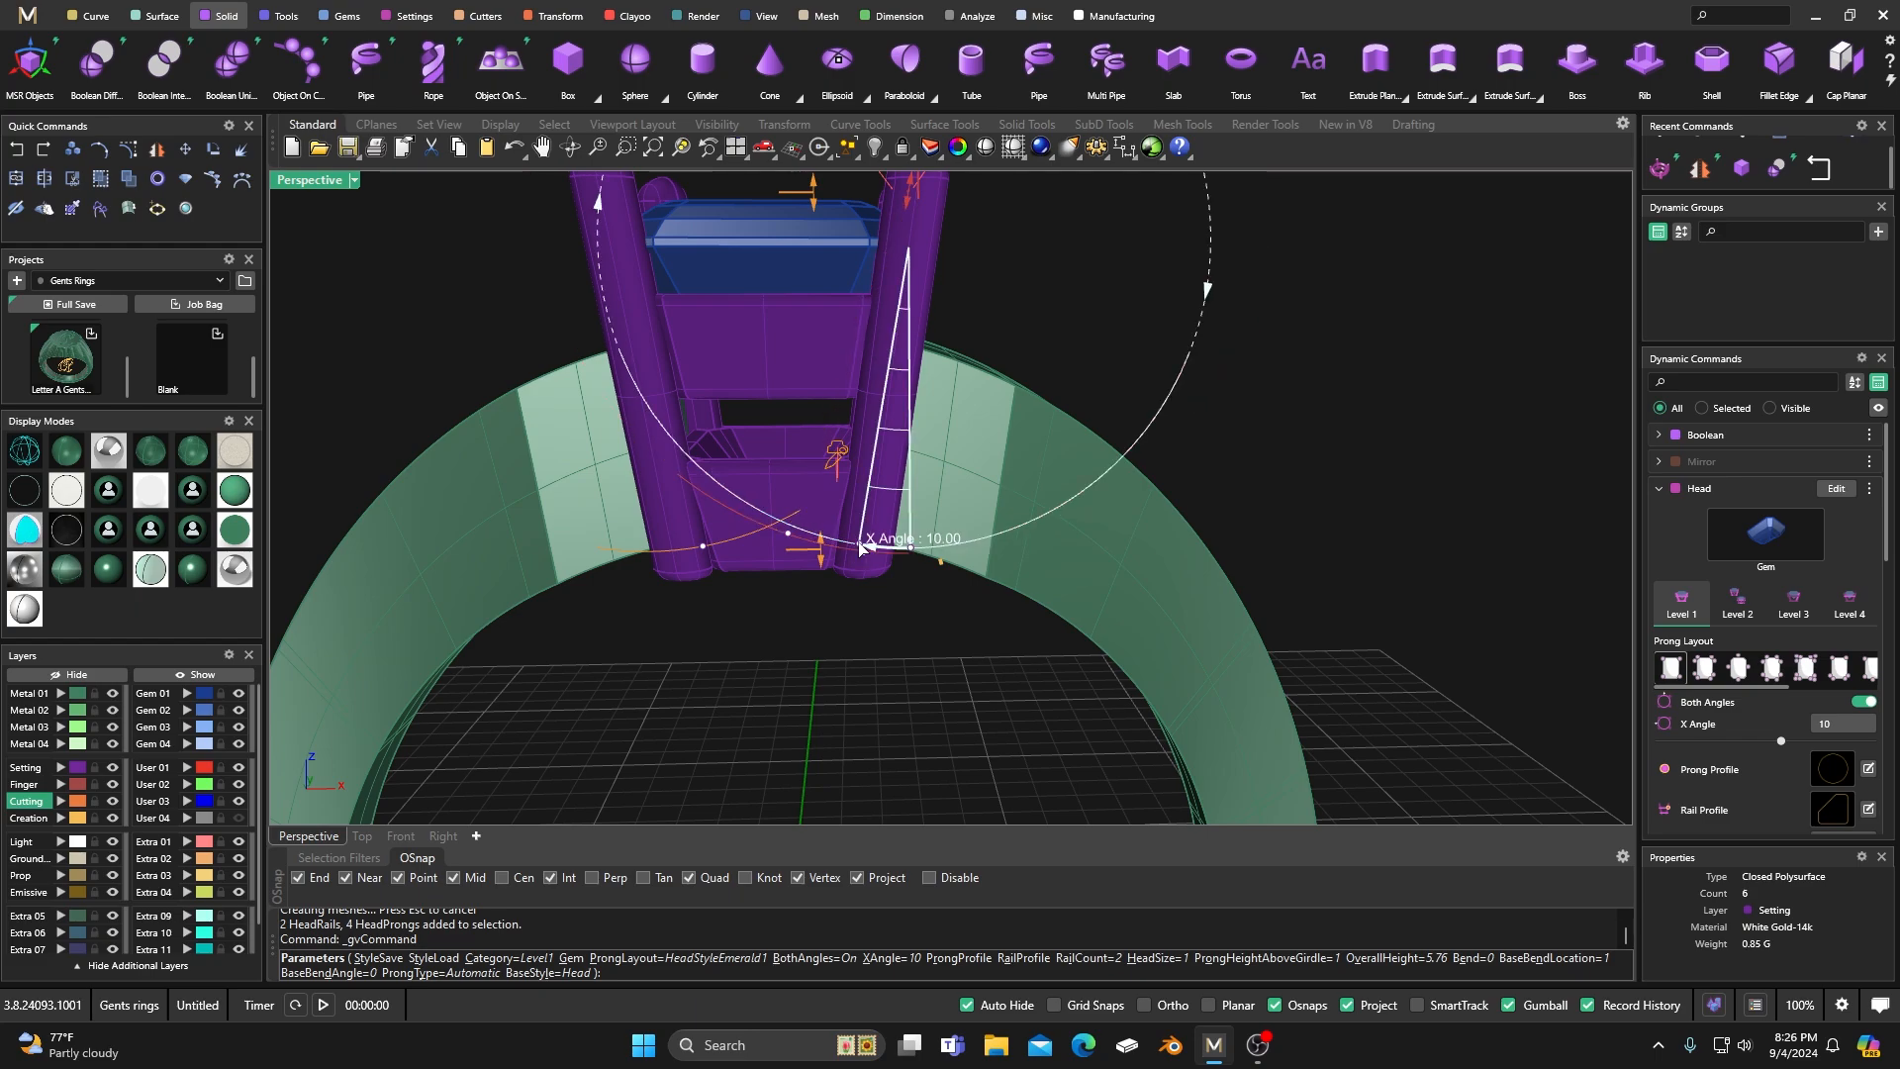
Set the prong head's X Angle to 8 and accept the change.
drag(860, 546, 872, 550)
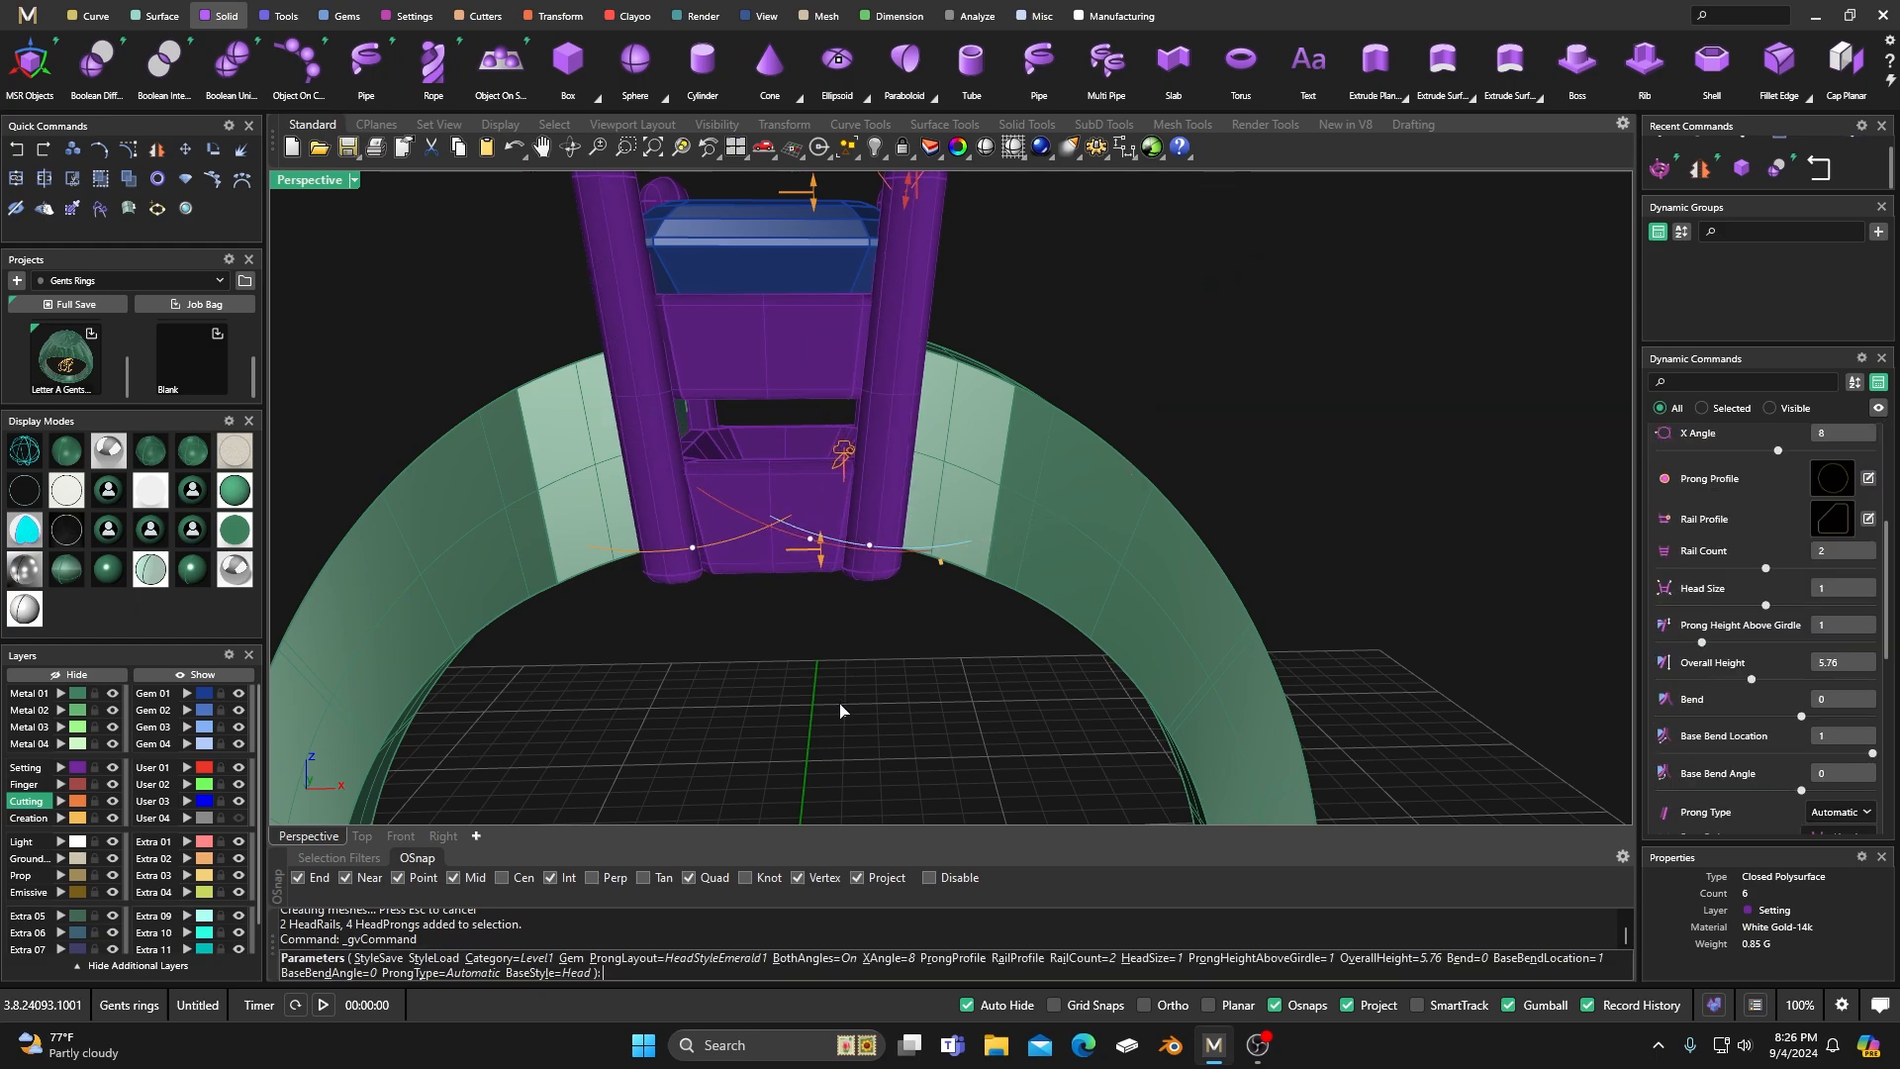
scroll(851, 692, up, 3)
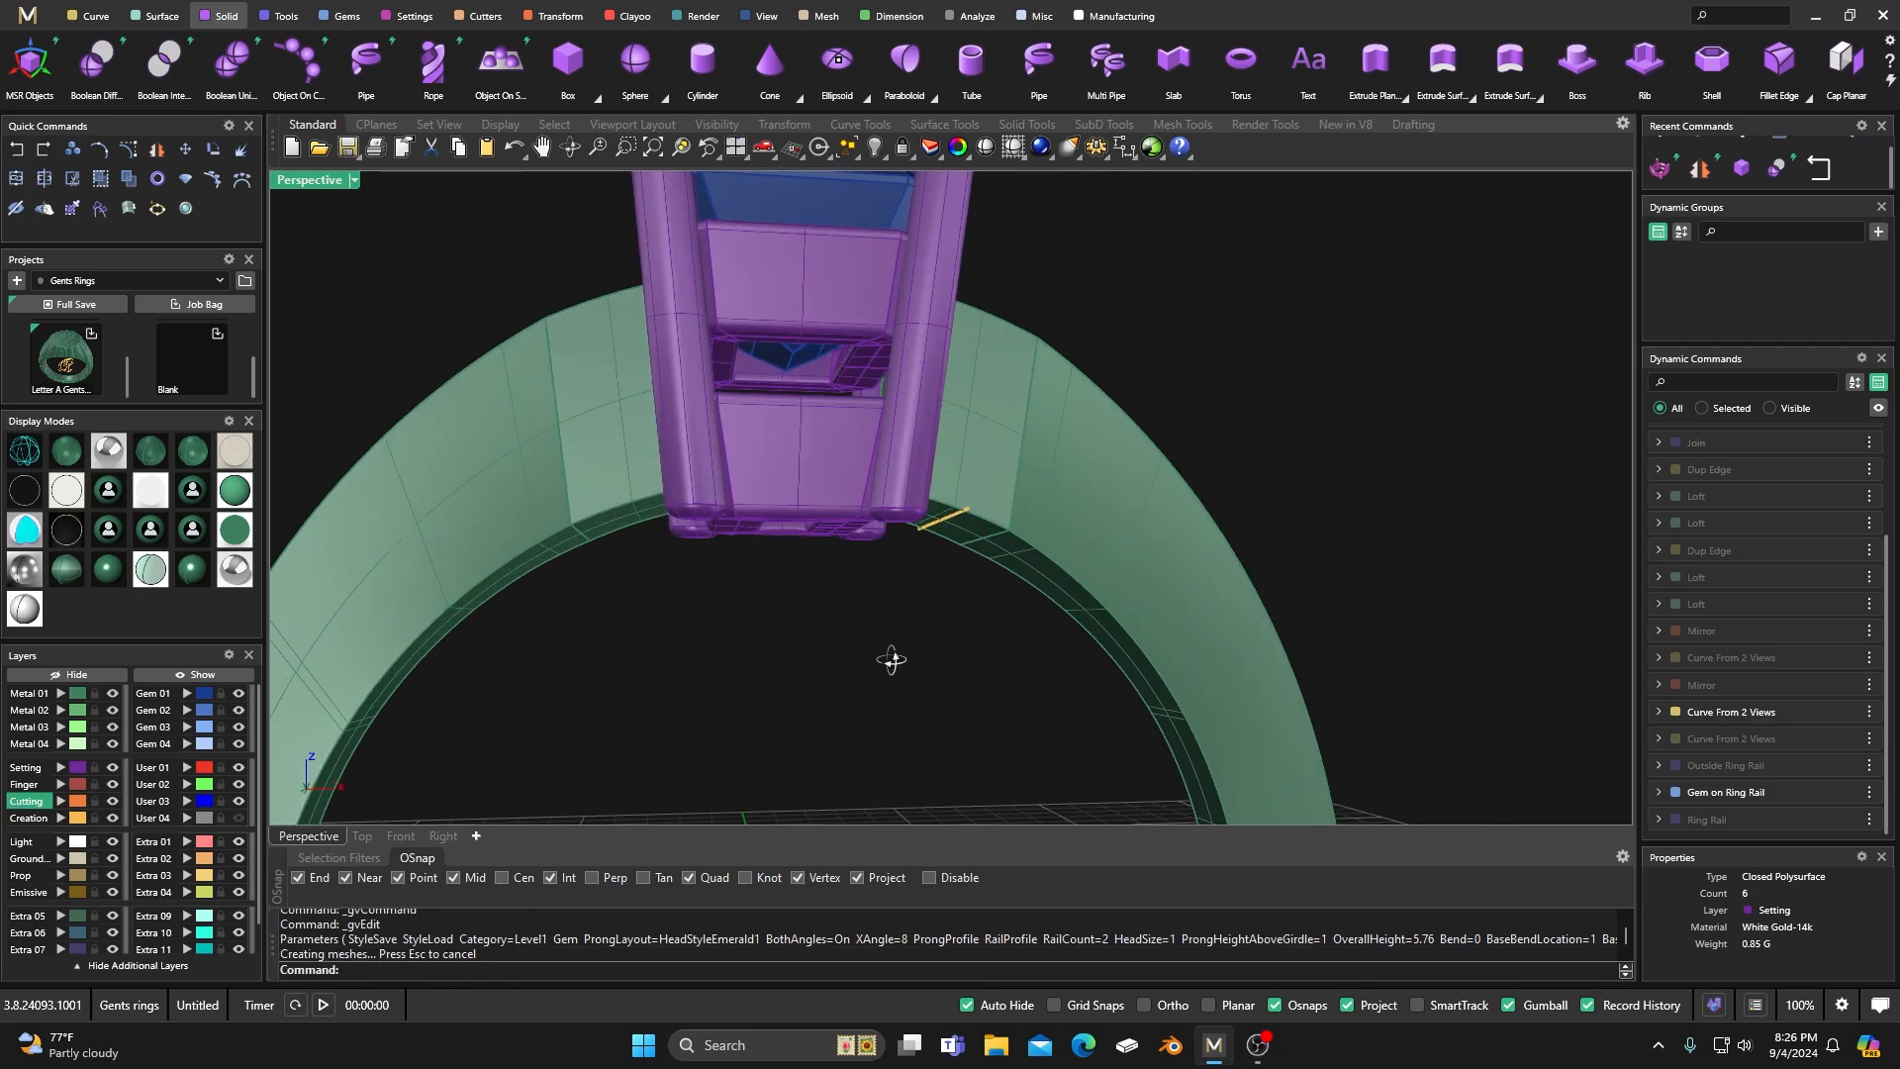
scroll(869, 624, down, 5)
right_drag(920, 613, 876, 697)
scroll(1060, 479, down, 5)
right_drag(1060, 481, 1025, 593)
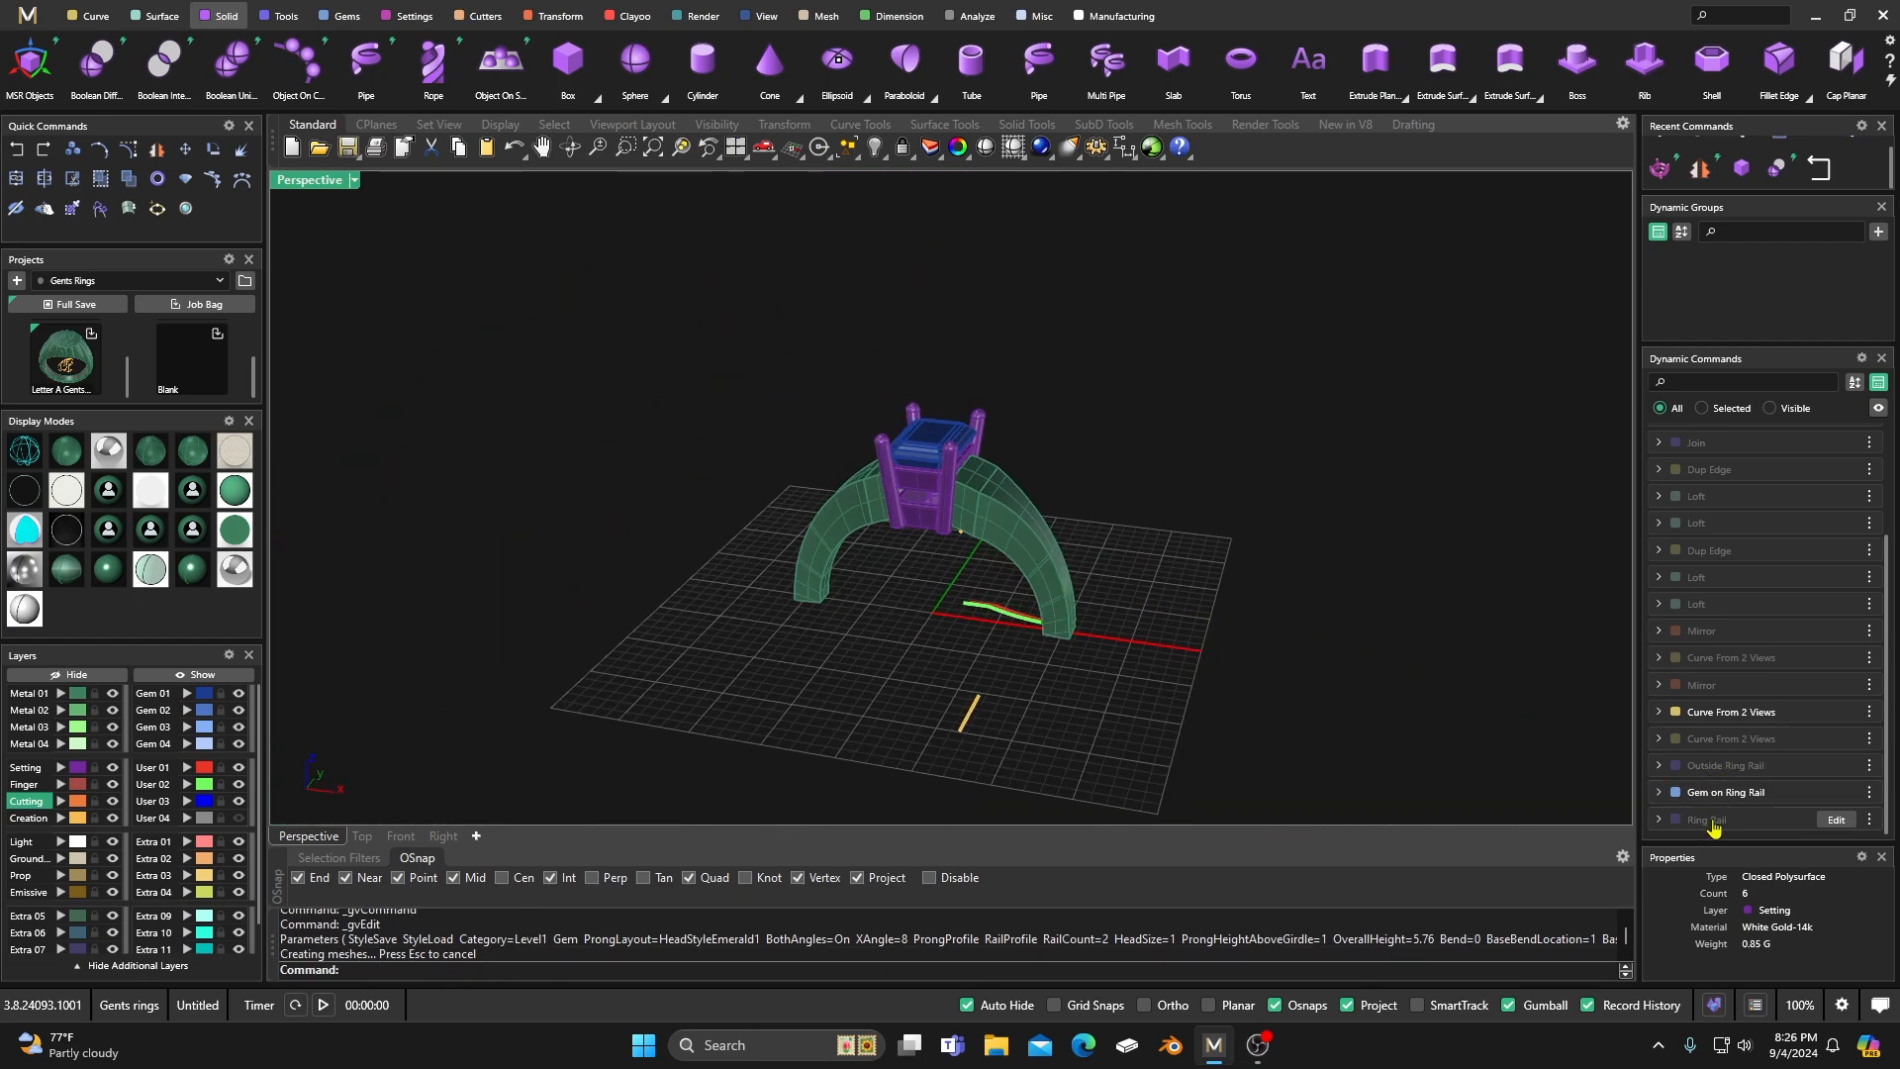
Unhide the US size 7 ring rail so it shows together with the shank and head.
click(1836, 820)
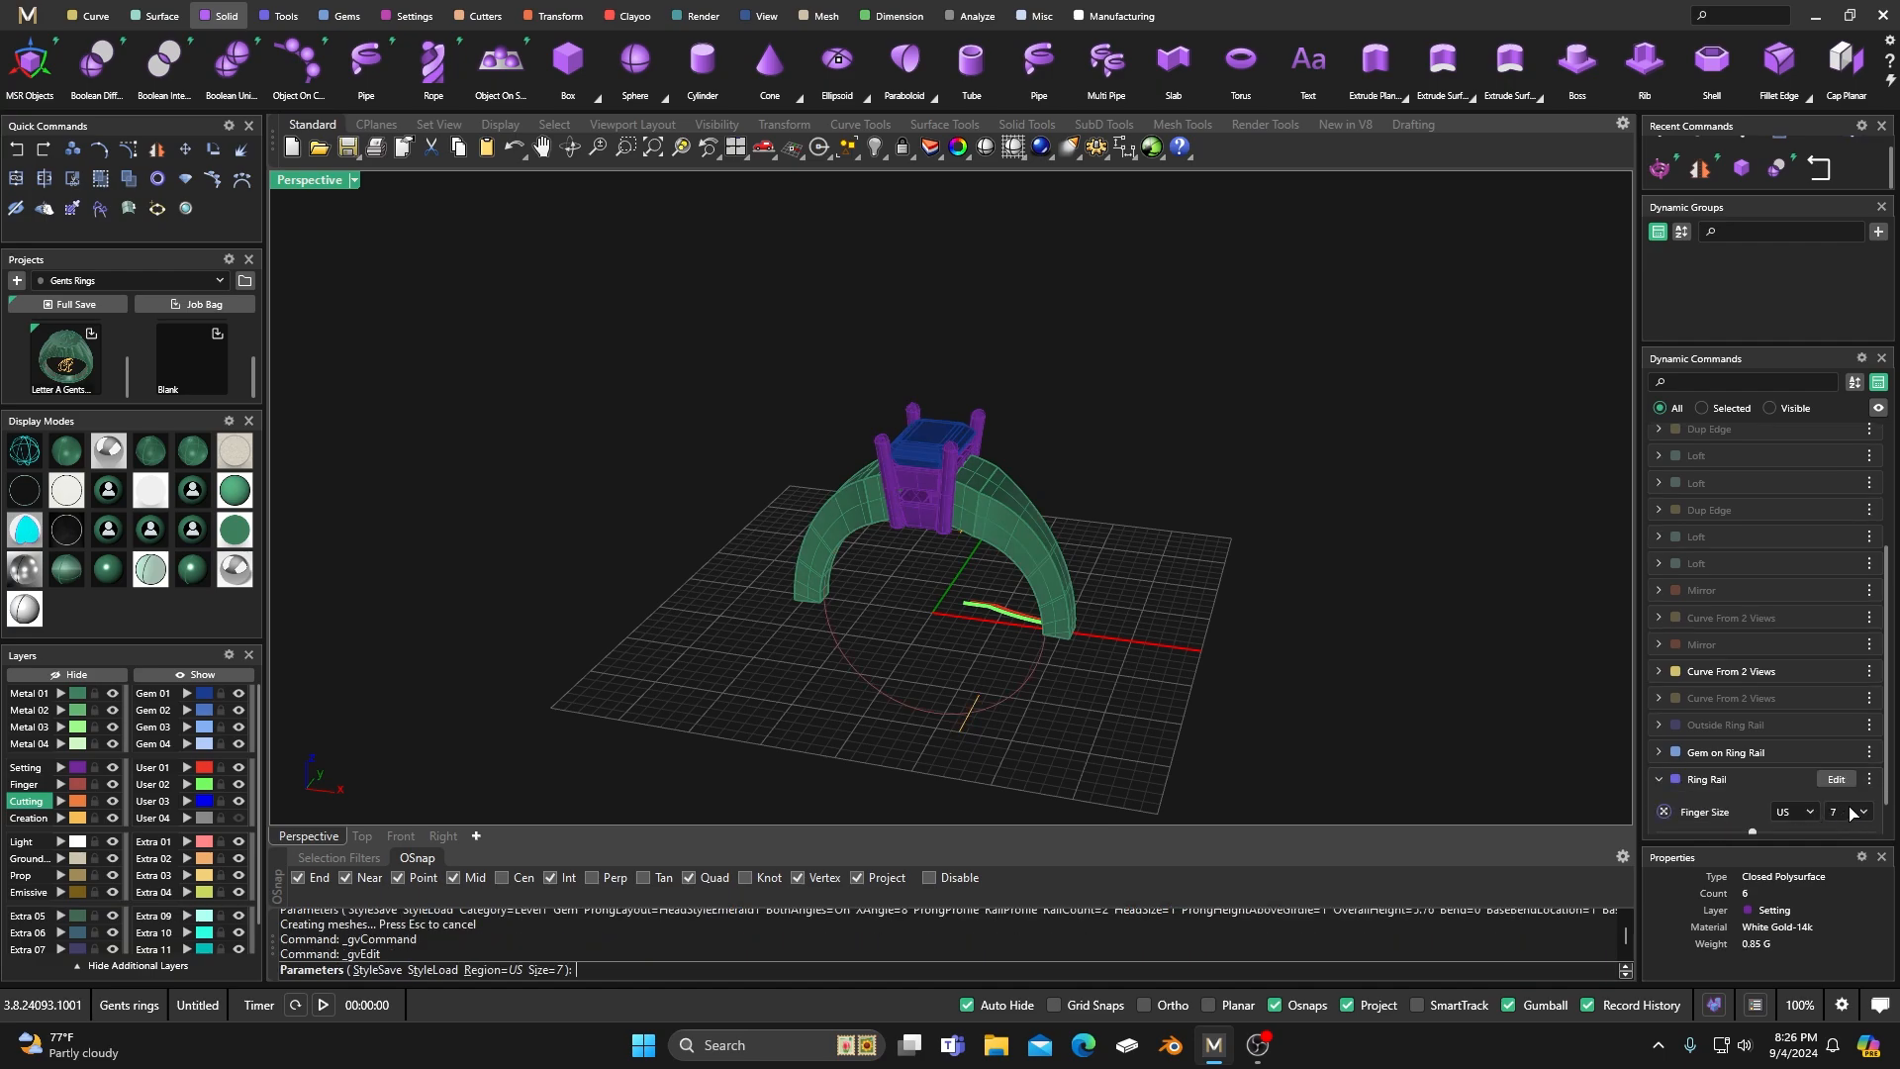
click(1869, 780)
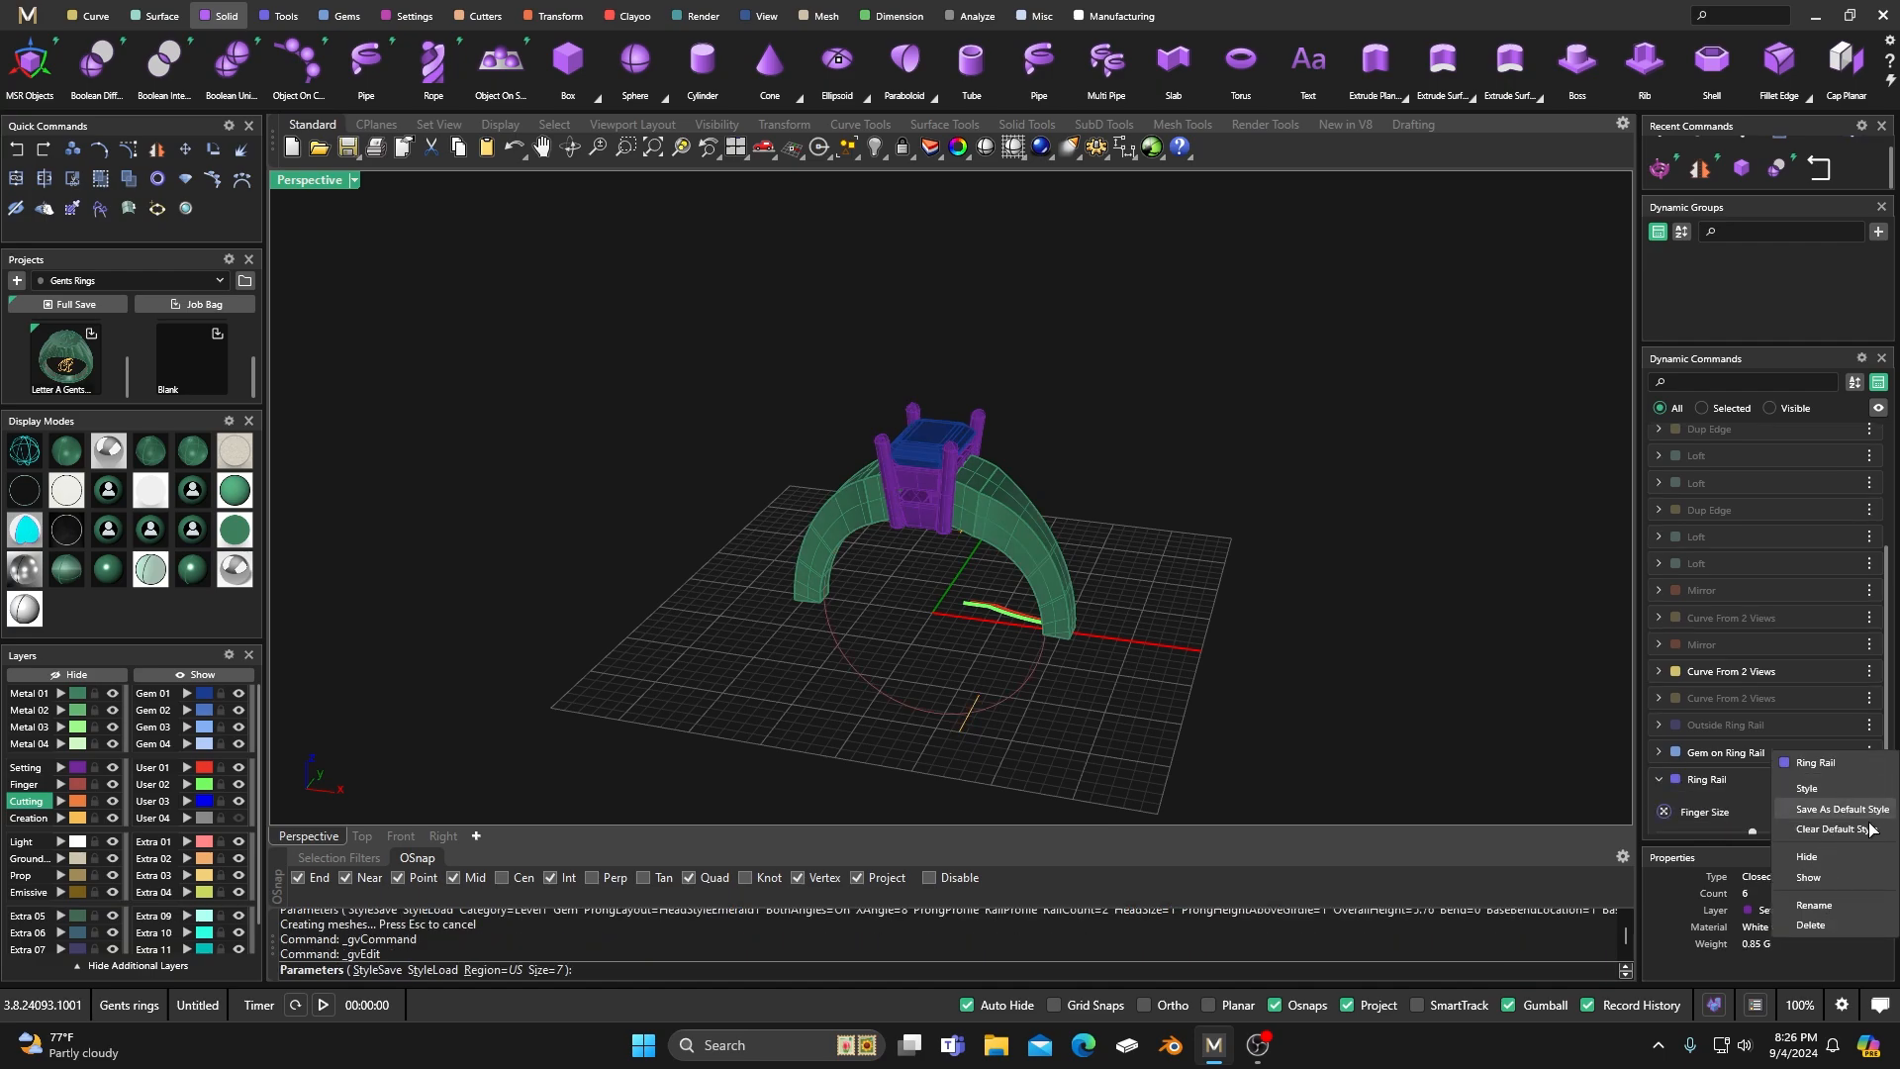
click(1833, 879)
right_click(1273, 517)
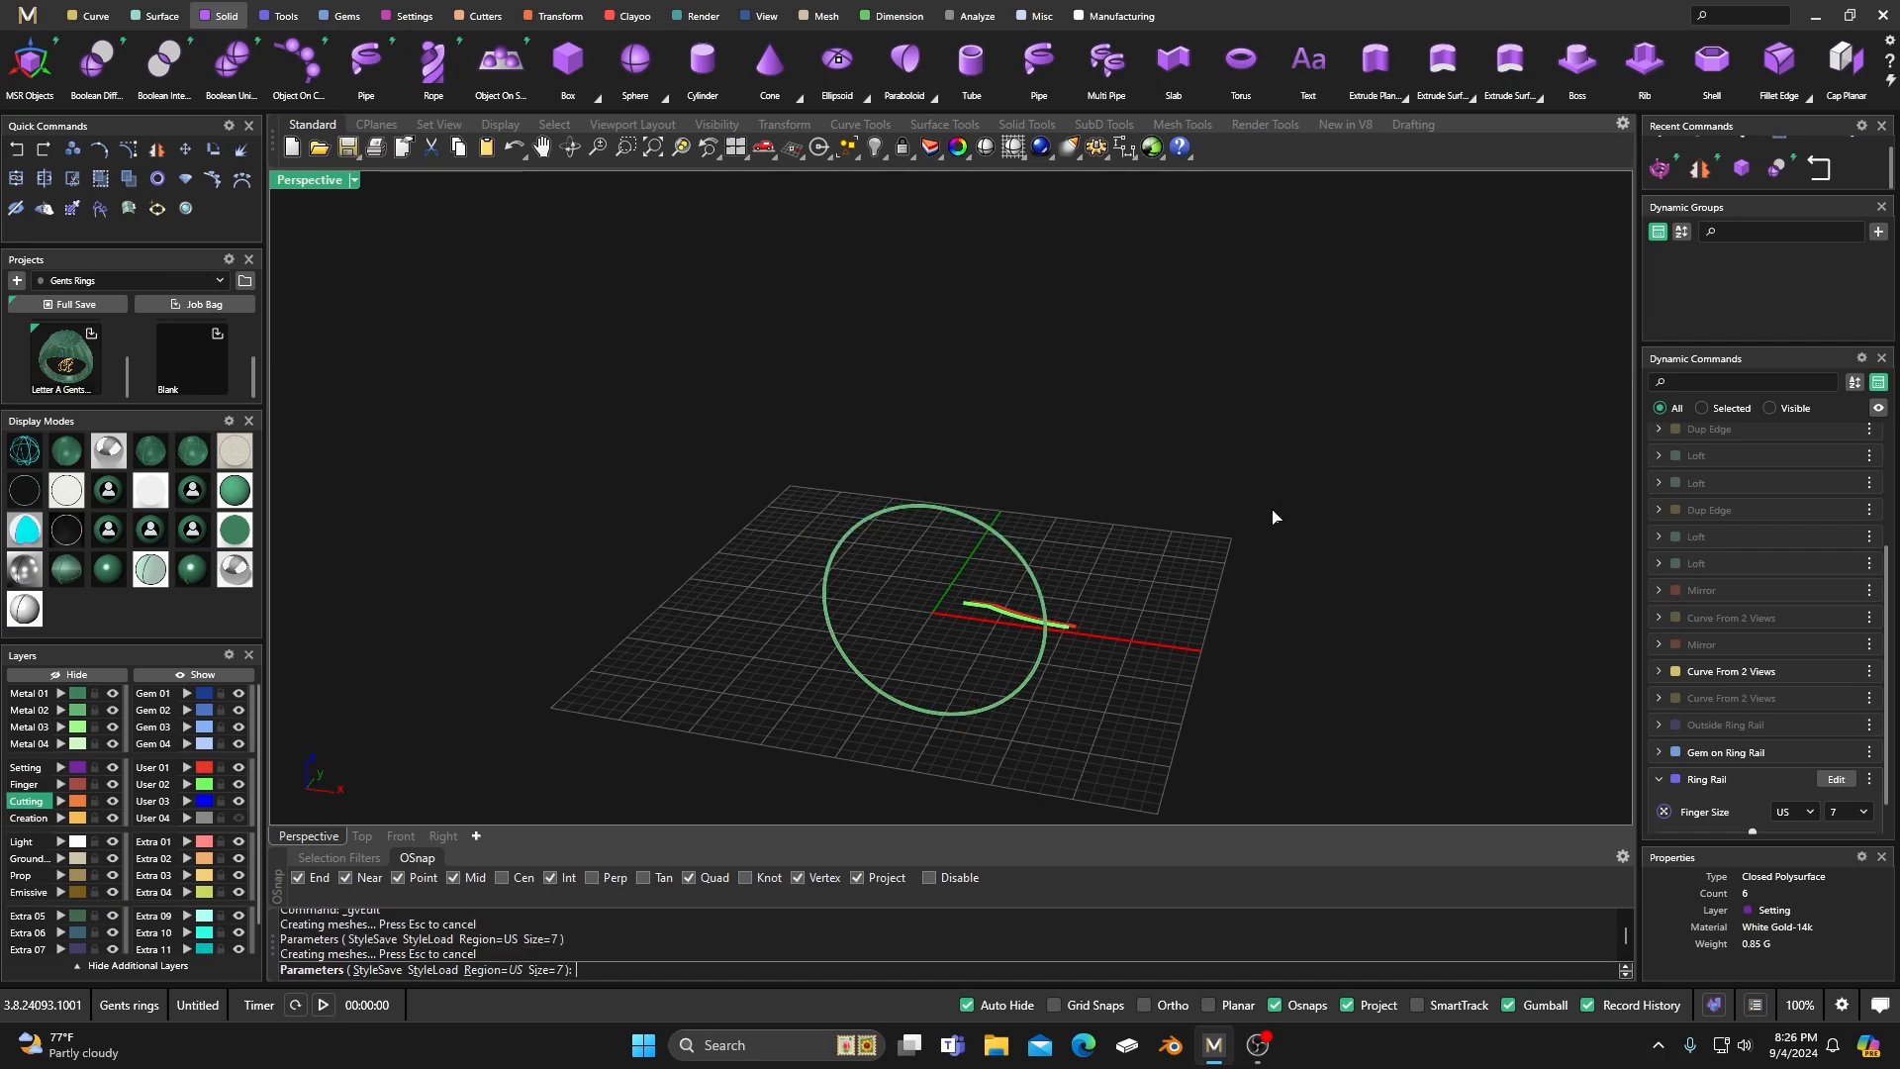
right_drag(1238, 539, 1192, 543)
click(1025, 690)
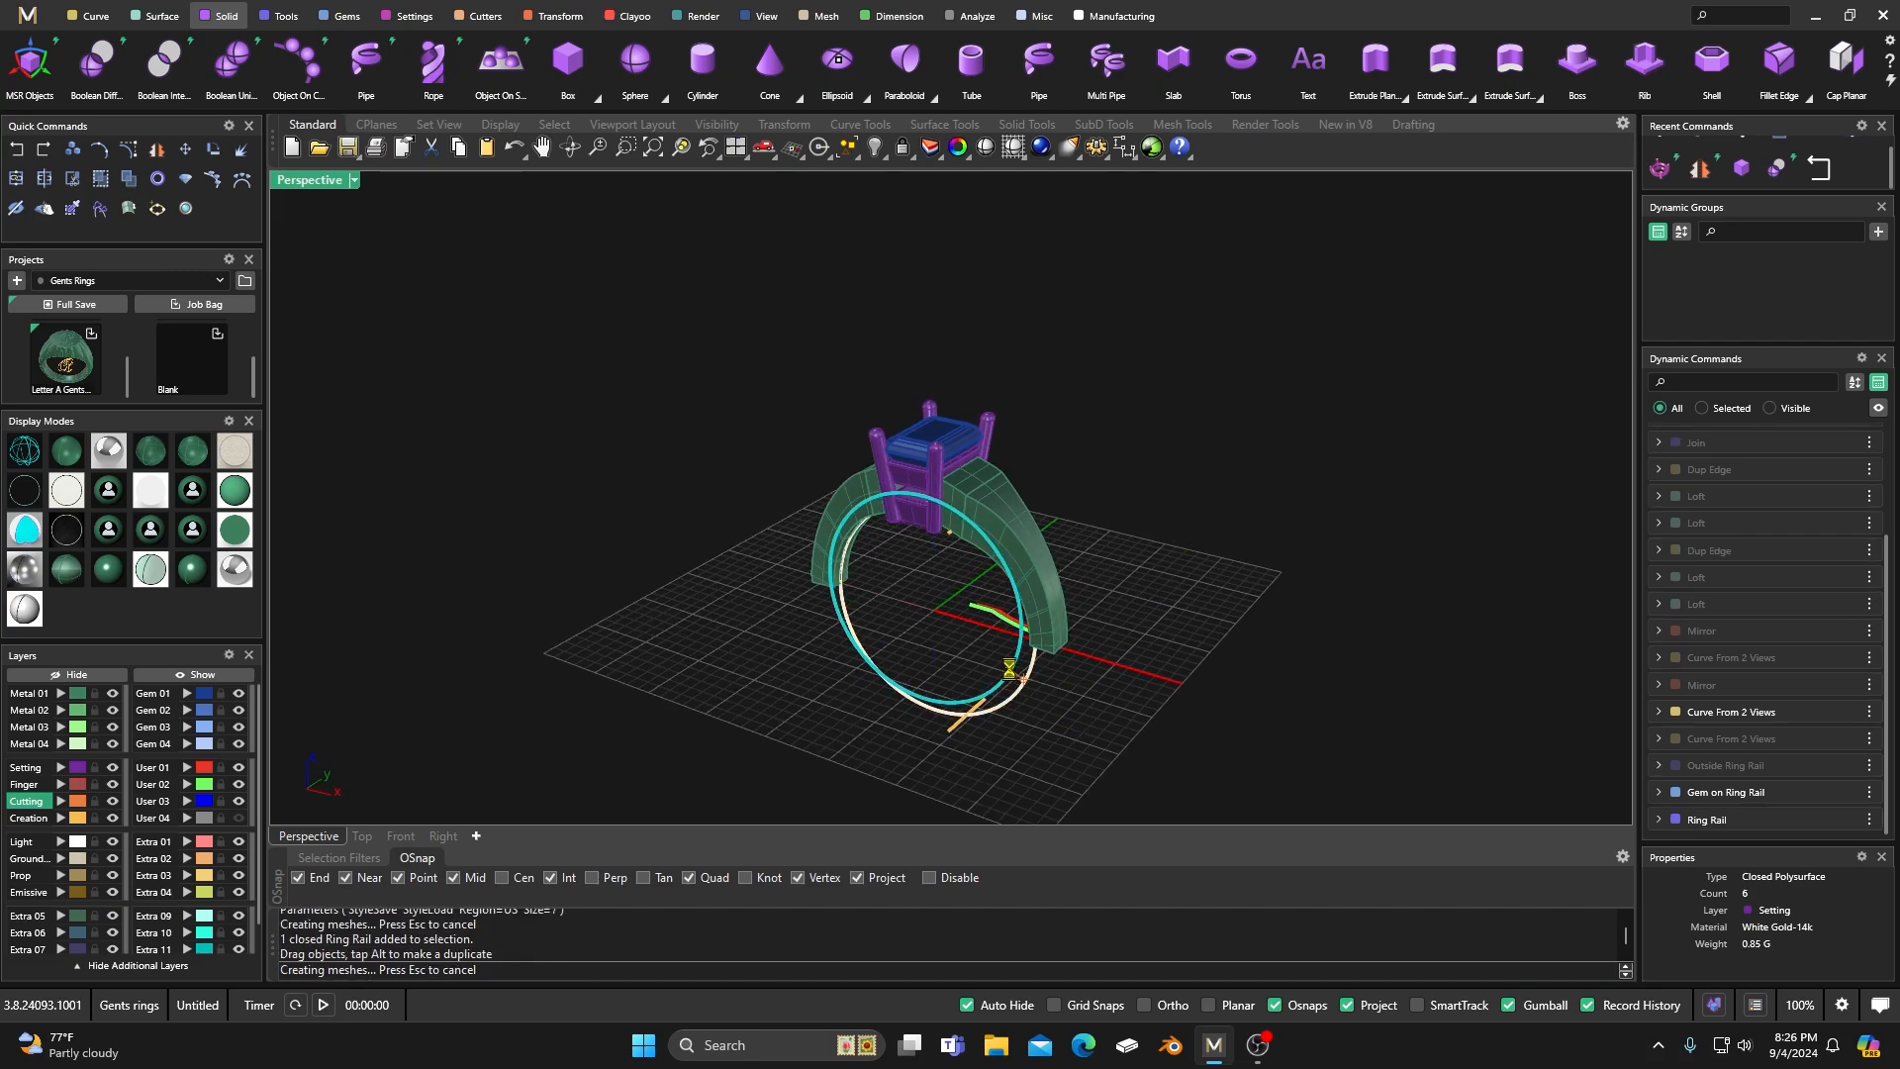
click(16, 152)
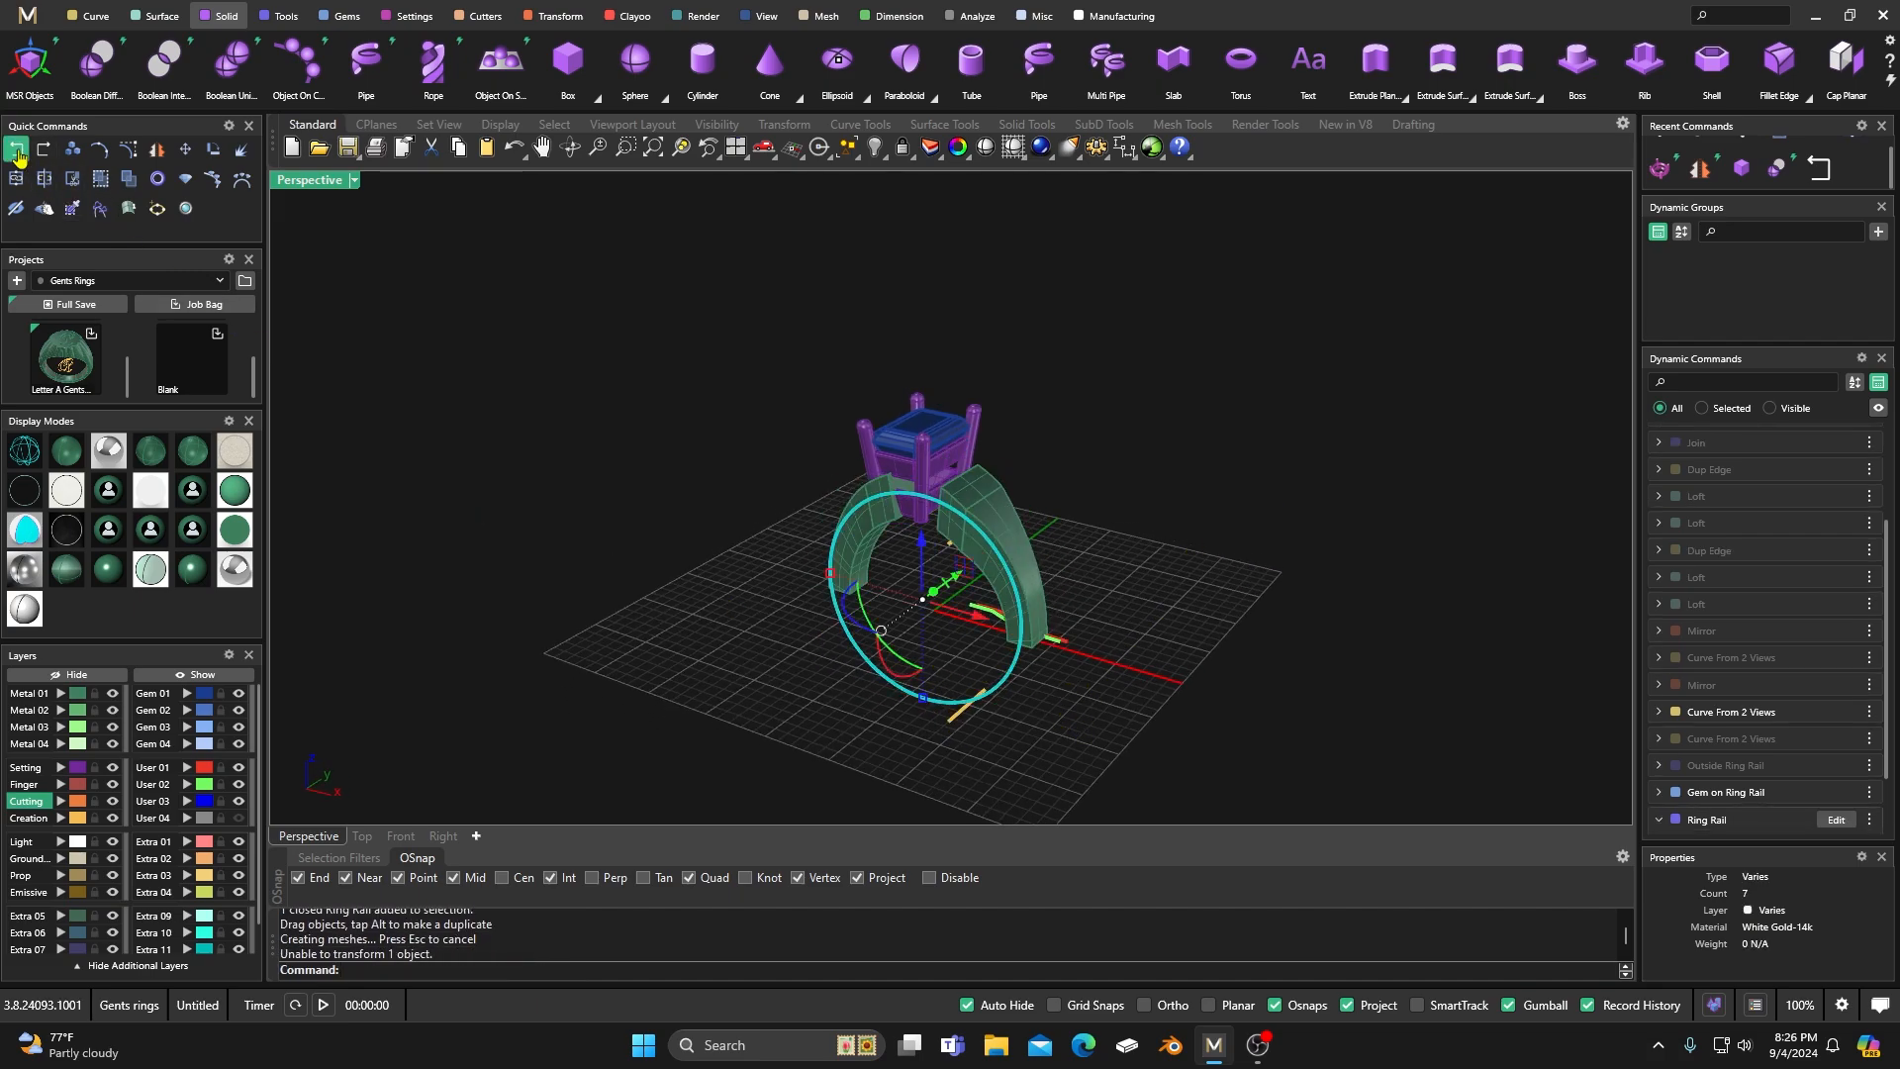
click(459, 505)
Assign the ring rail curve to the Finger layer and clear the selection.
click(1023, 691)
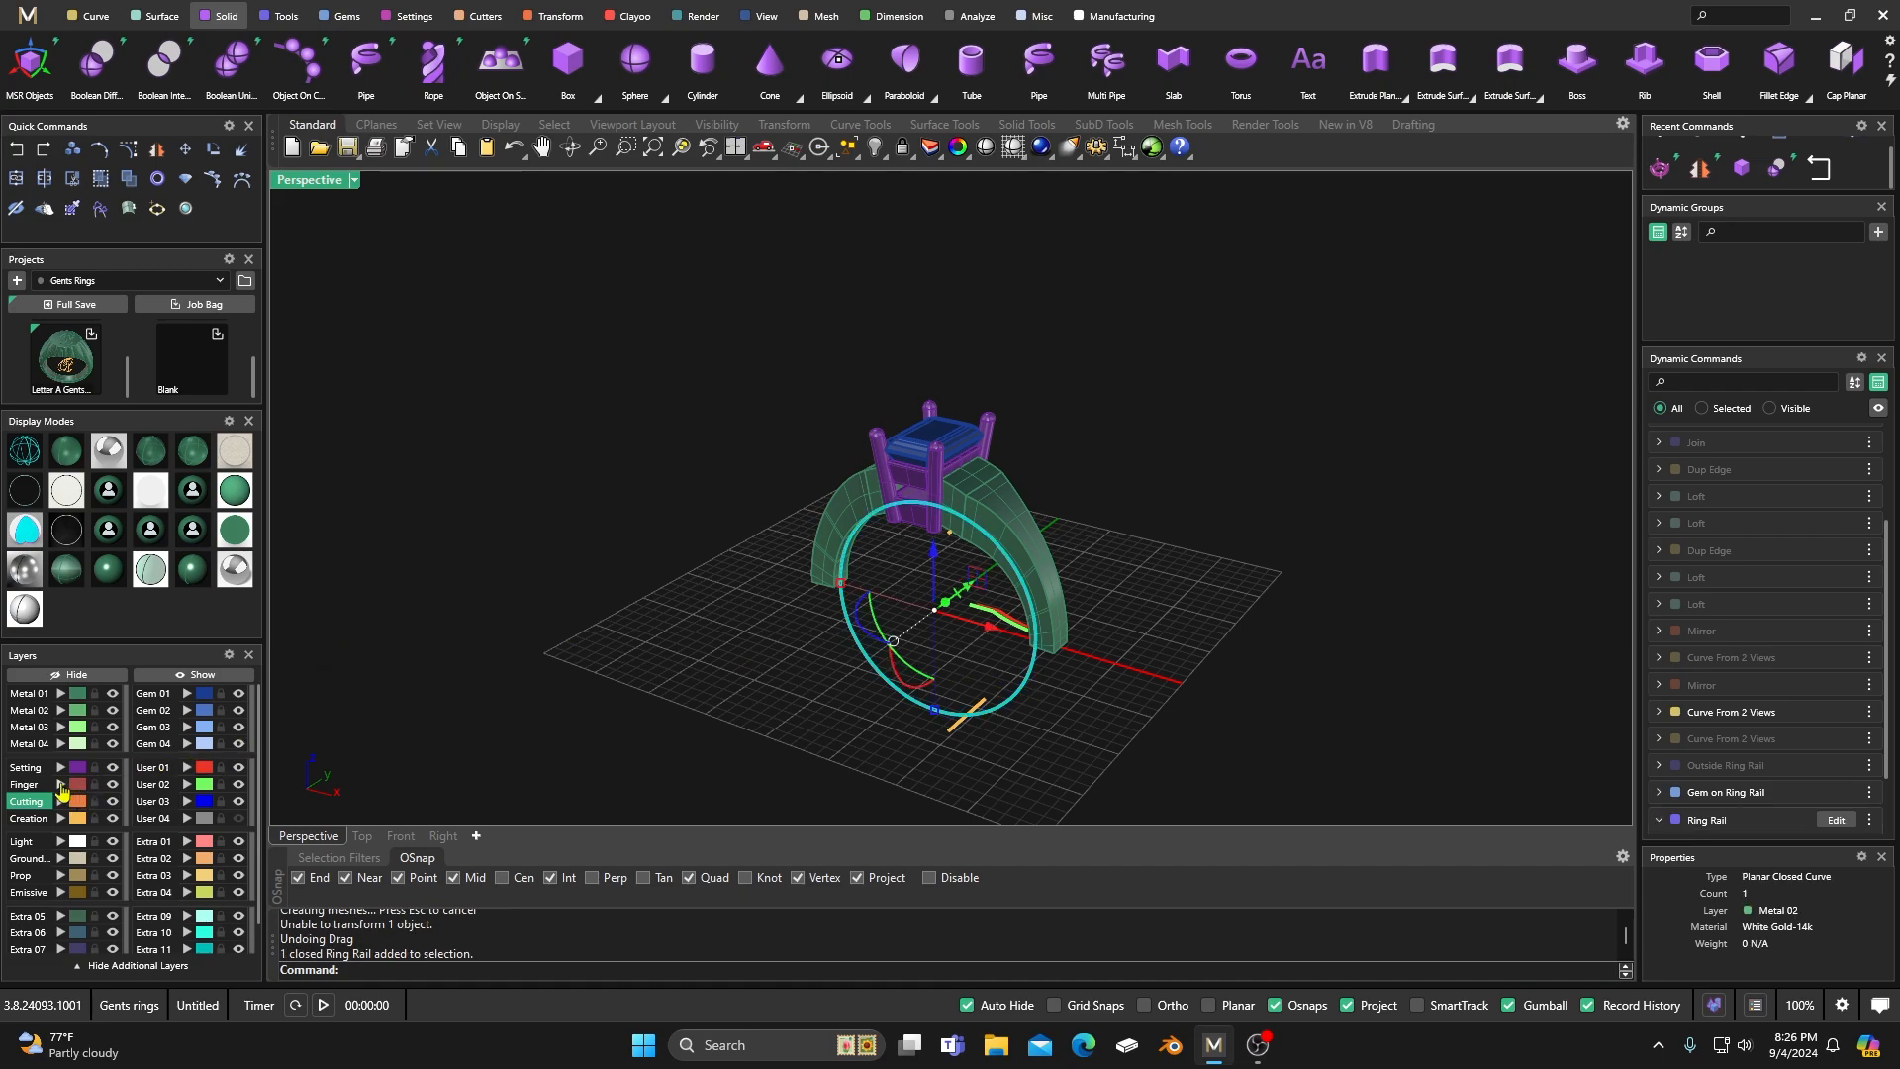
click(61, 788)
click(549, 620)
right_drag(818, 733, 774, 712)
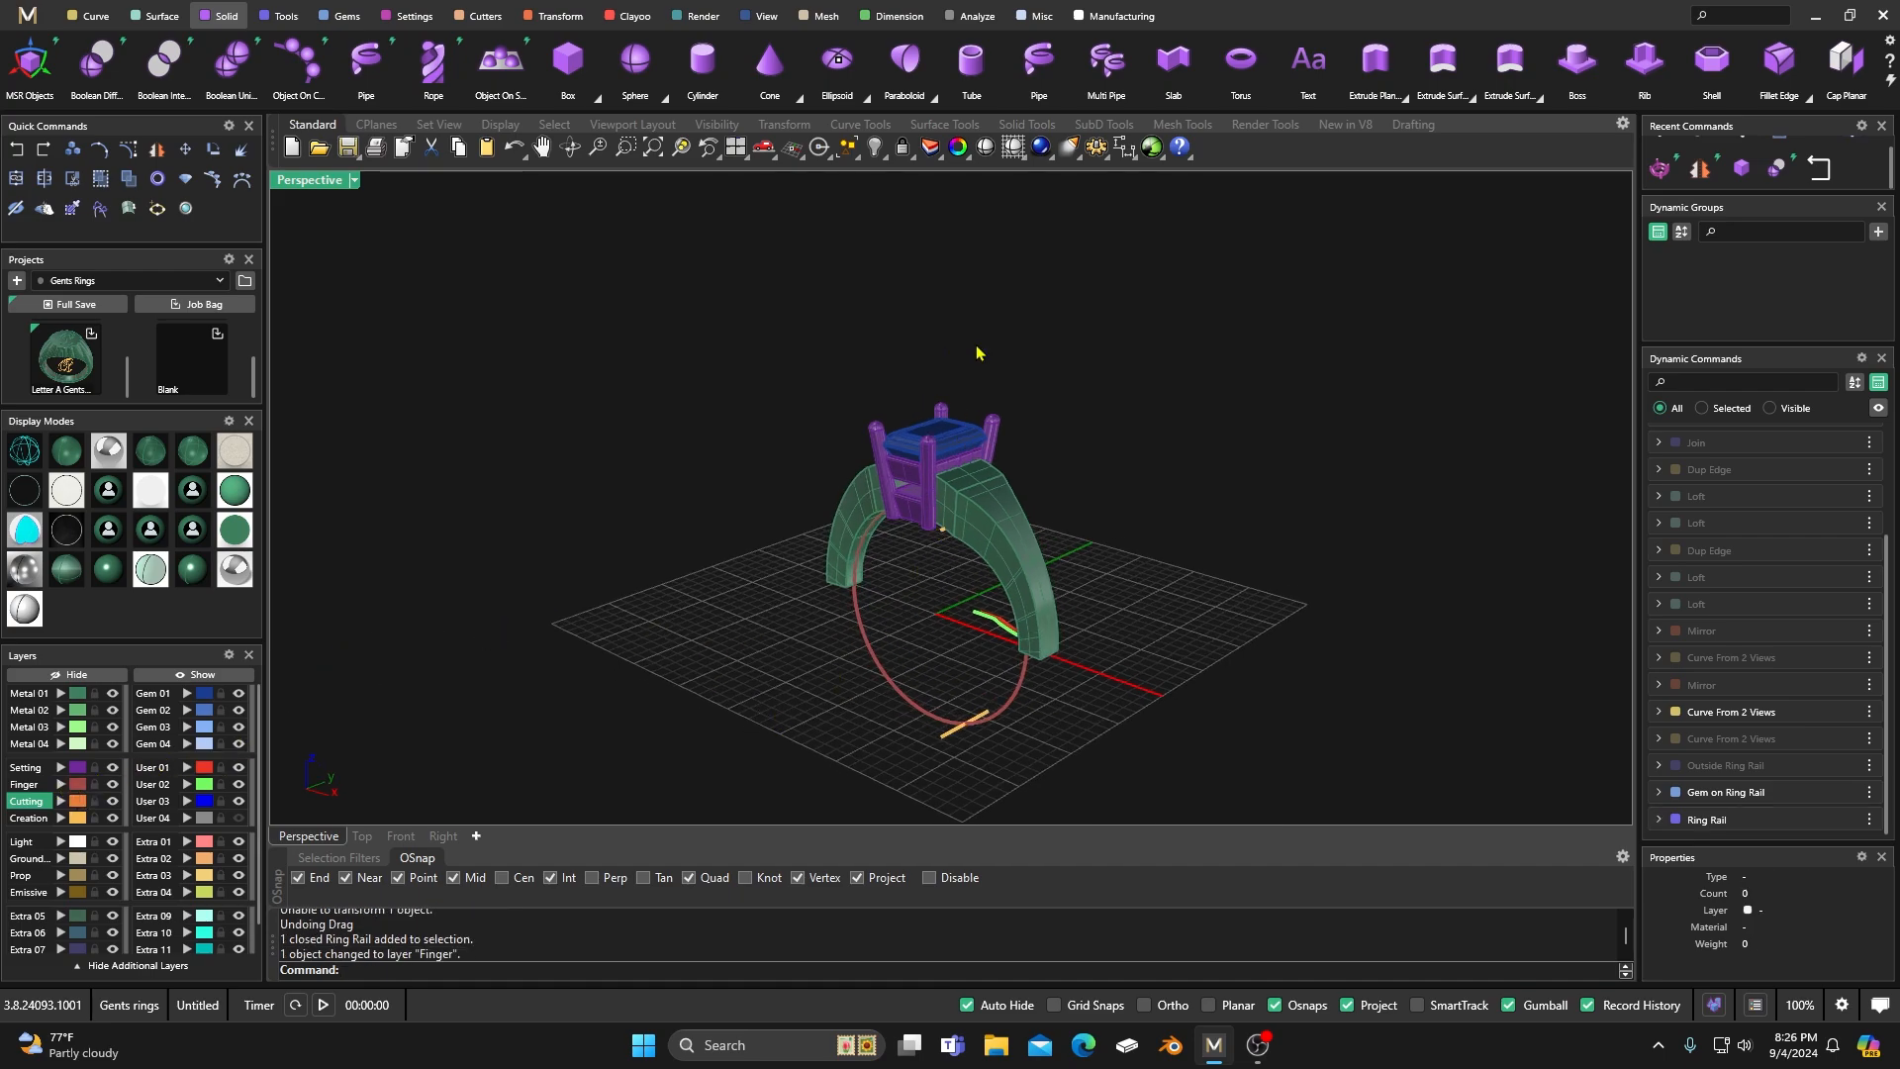
Wire Cut the head's lower rail and prongs with the ring rail curve, cutting both sides and keeping all pieces.
scroll(1722, 89, down, 5)
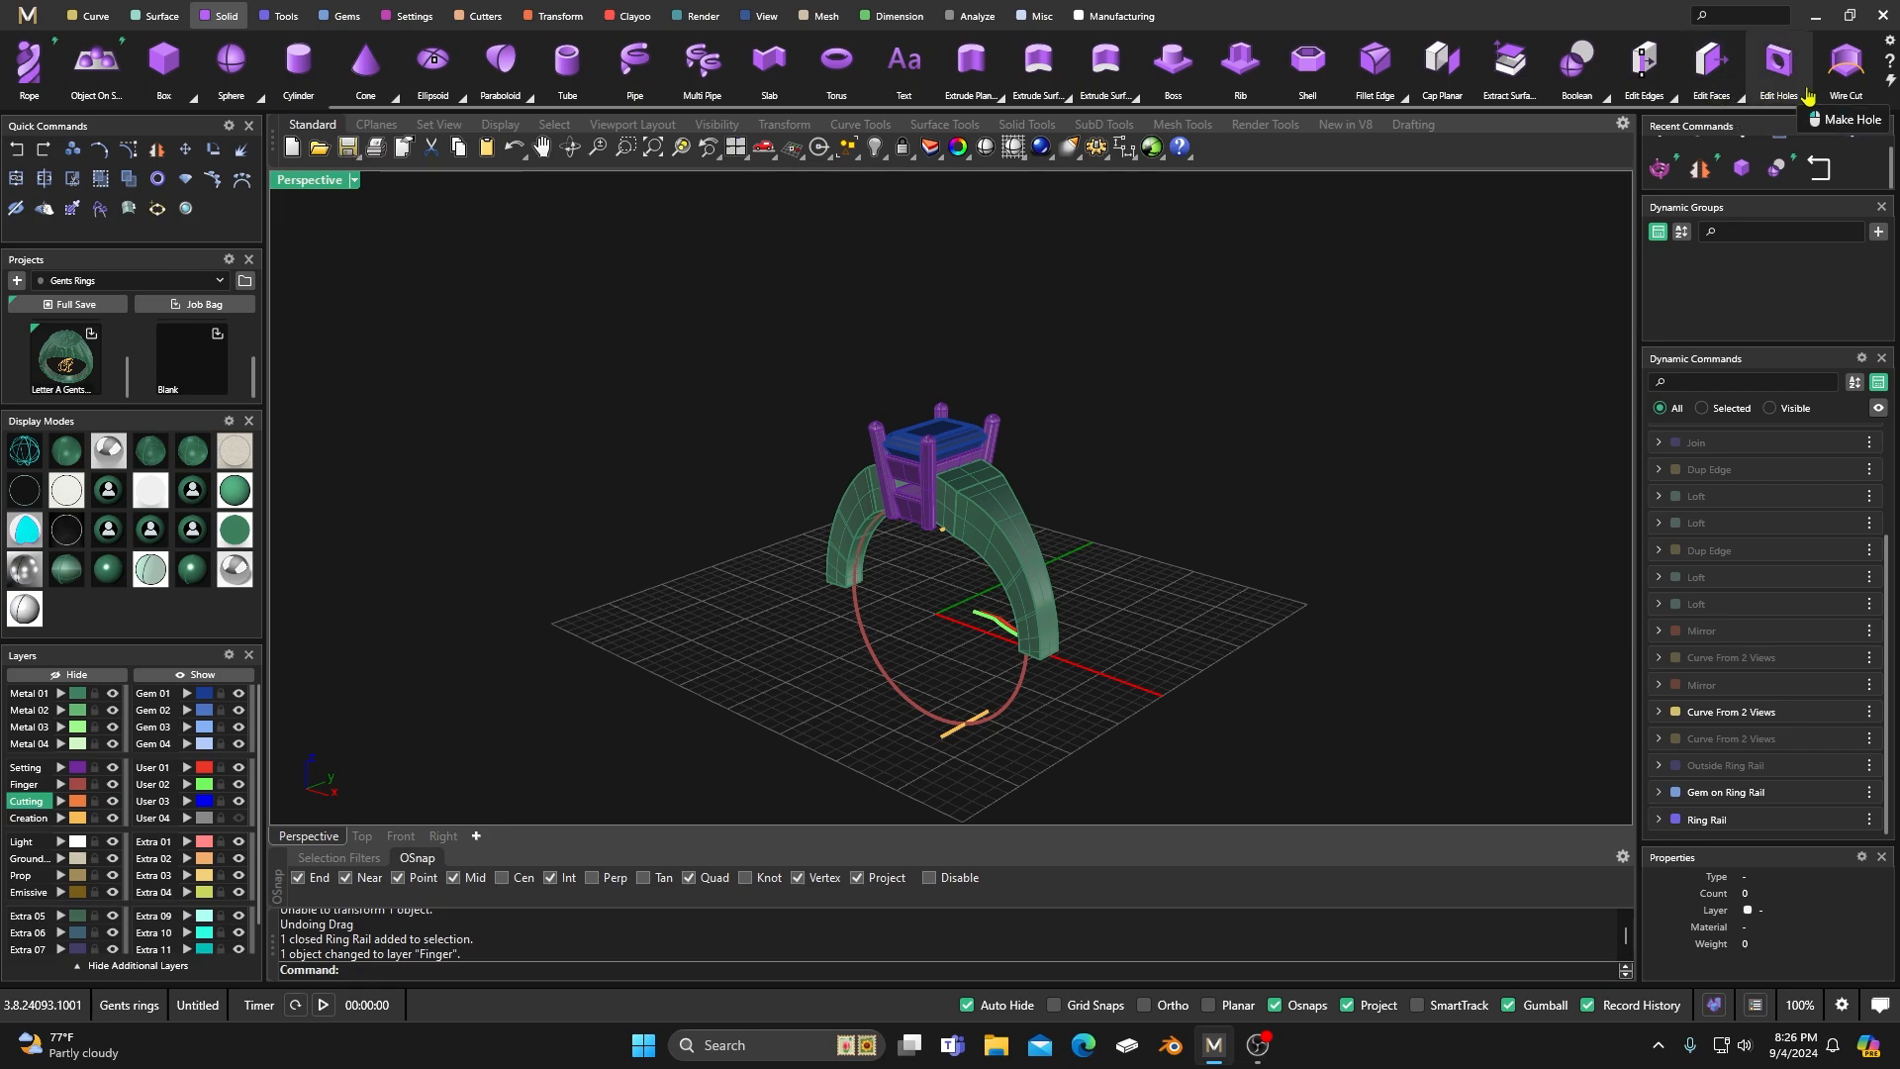
click(1807, 96)
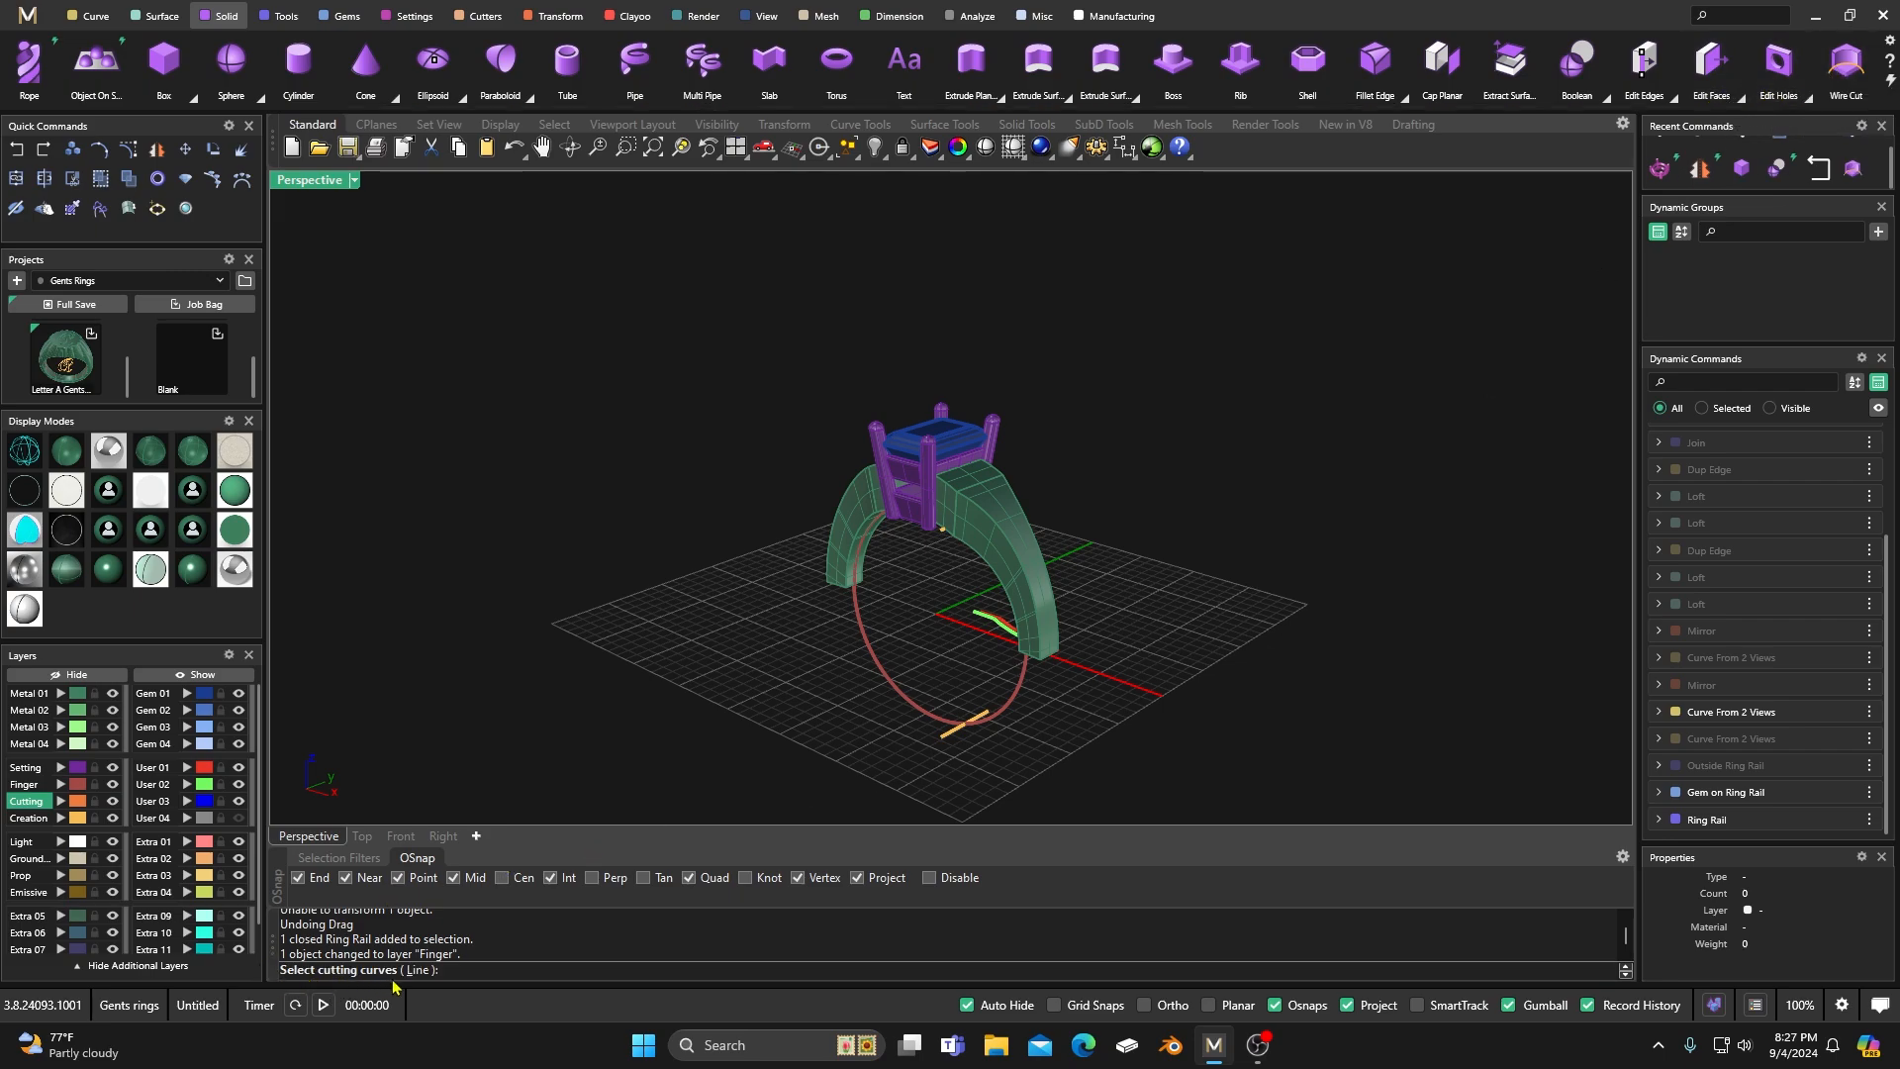
click(1021, 696)
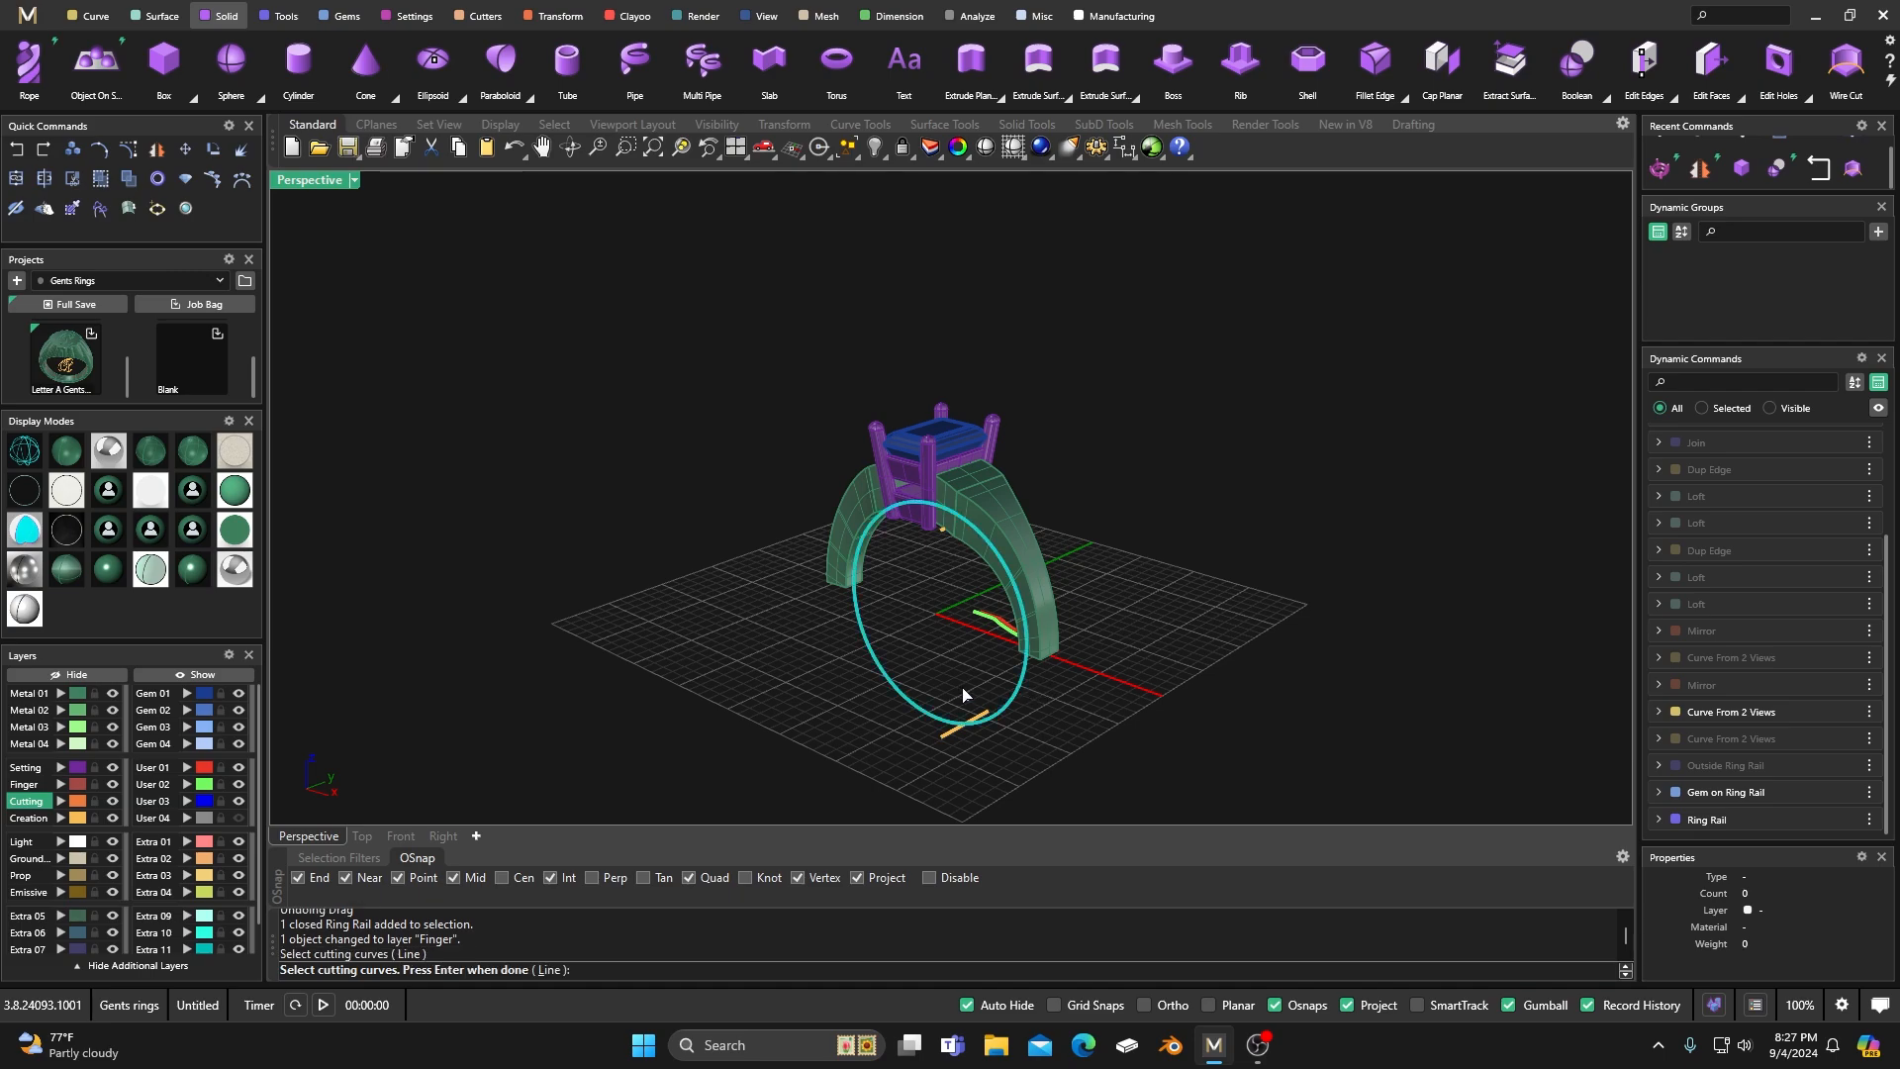
key(Return)
right_drag(927, 663, 979, 622)
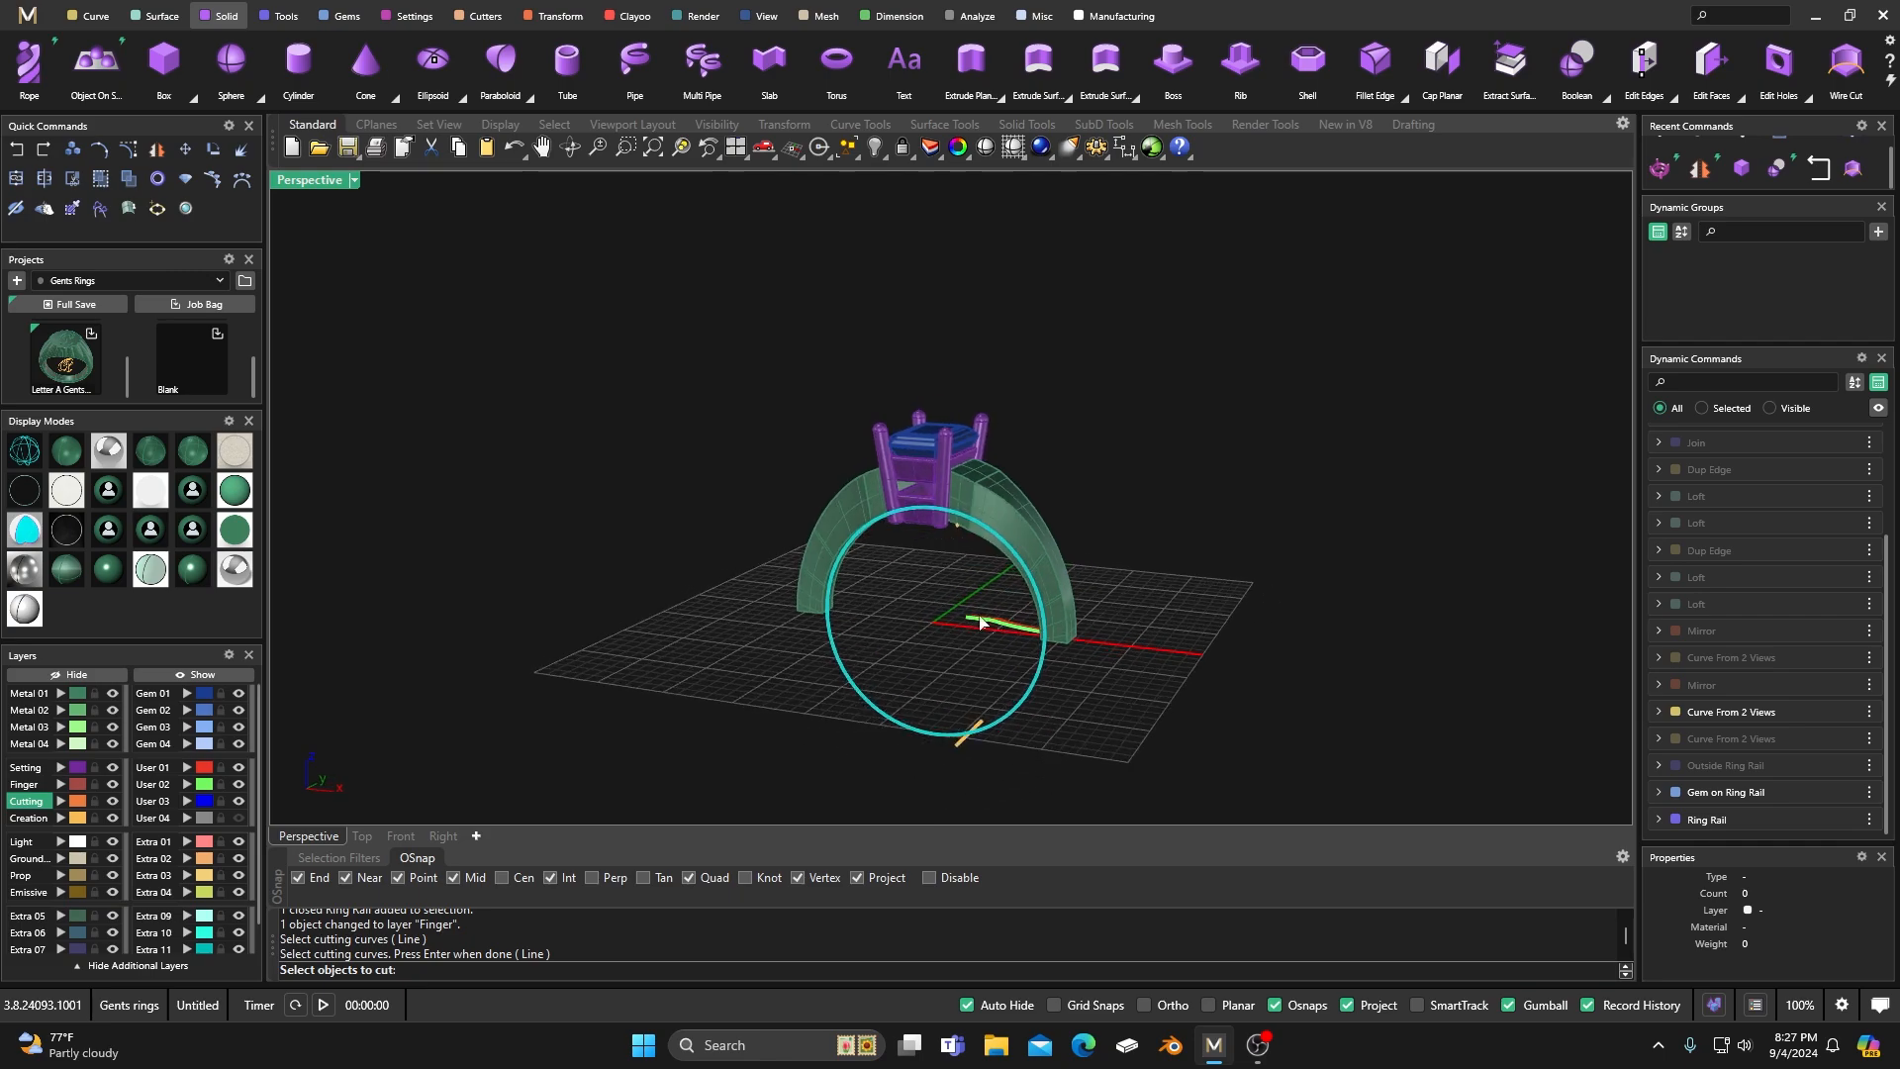
click(919, 525)
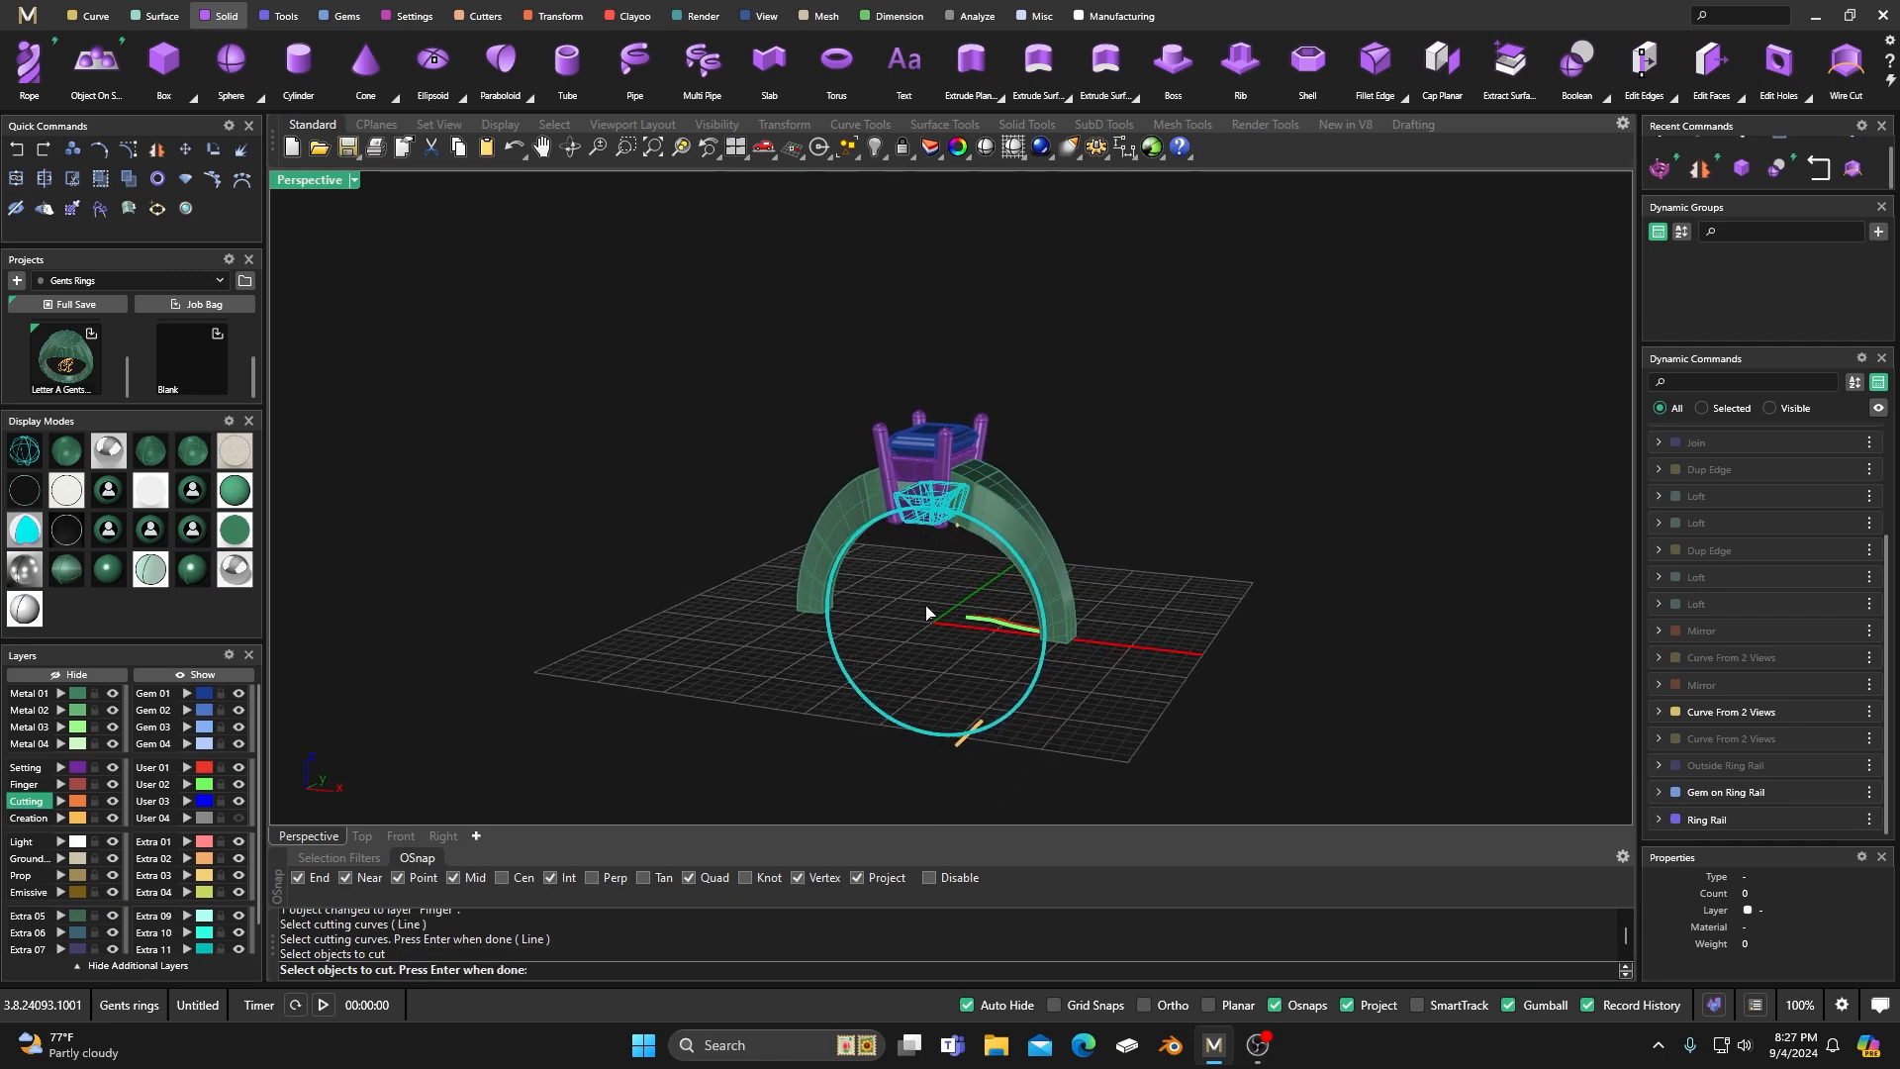
click(879, 440)
click(919, 416)
click(983, 426)
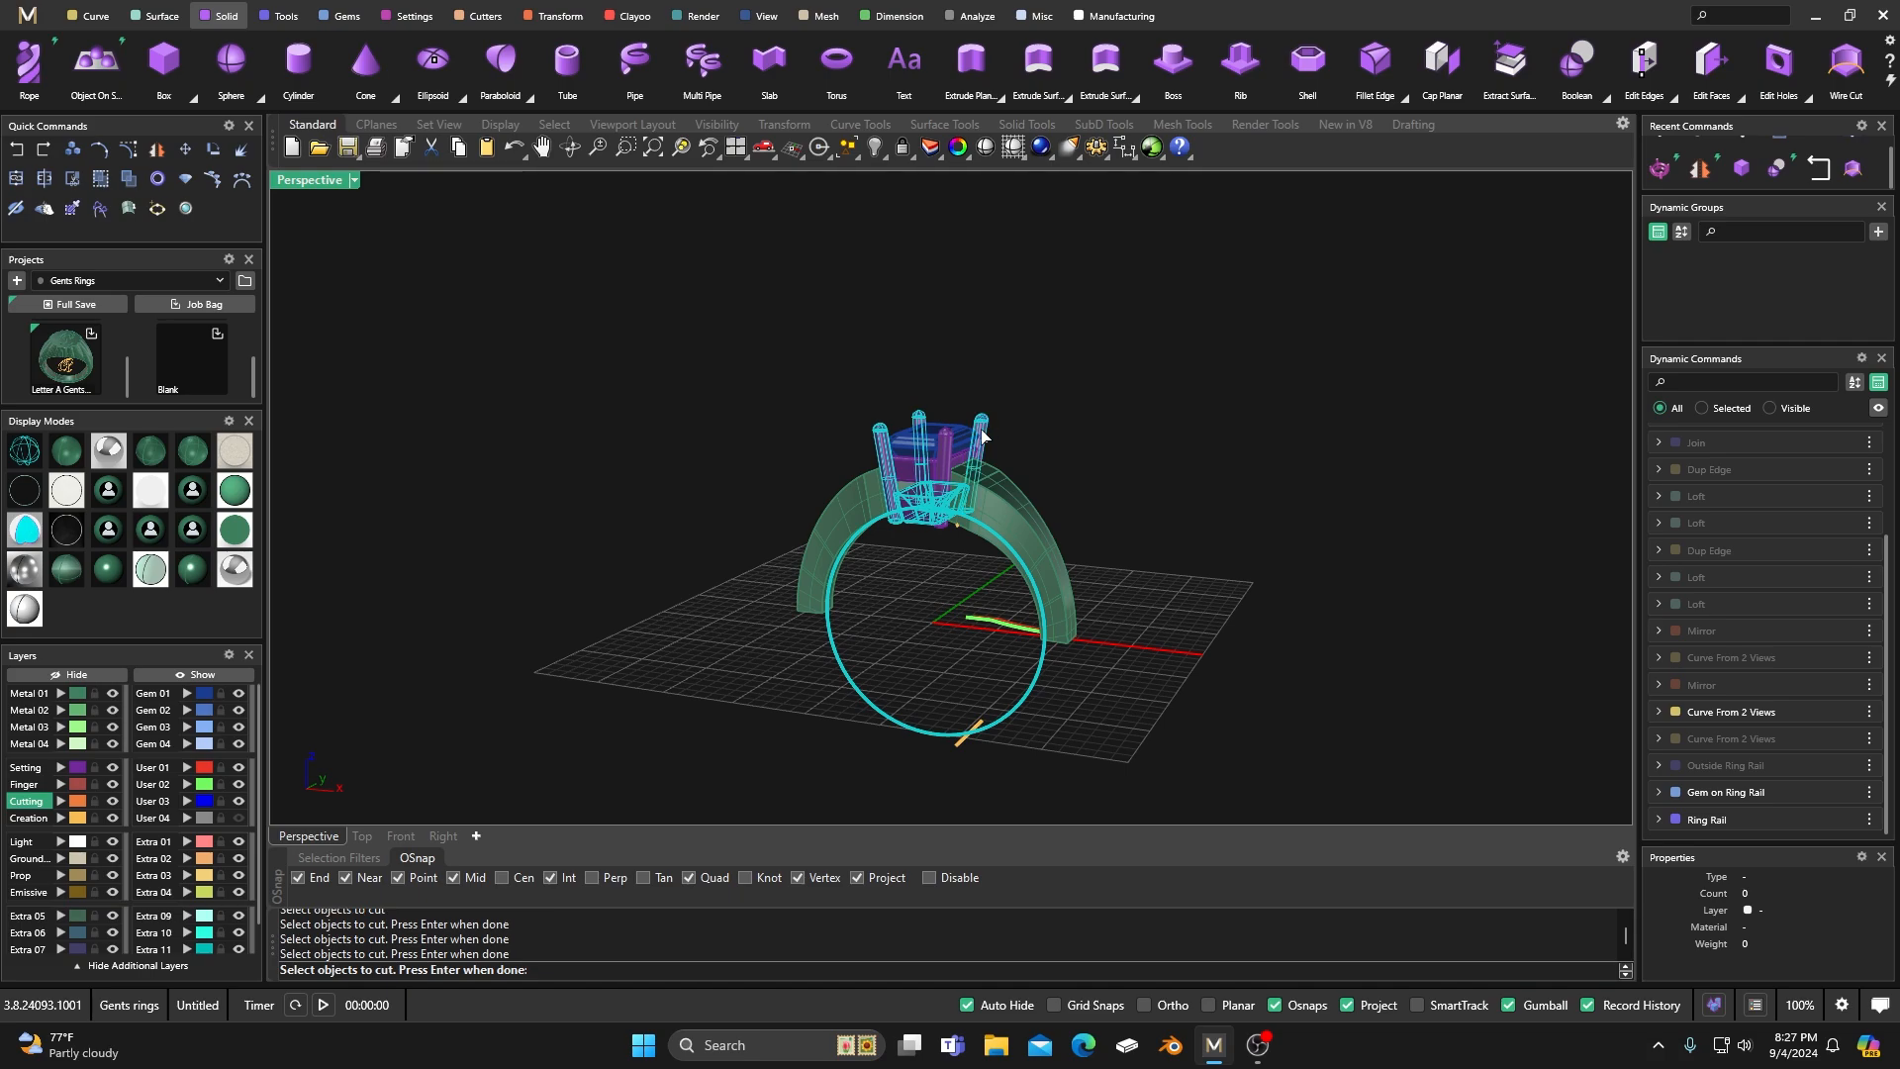
key(Return)
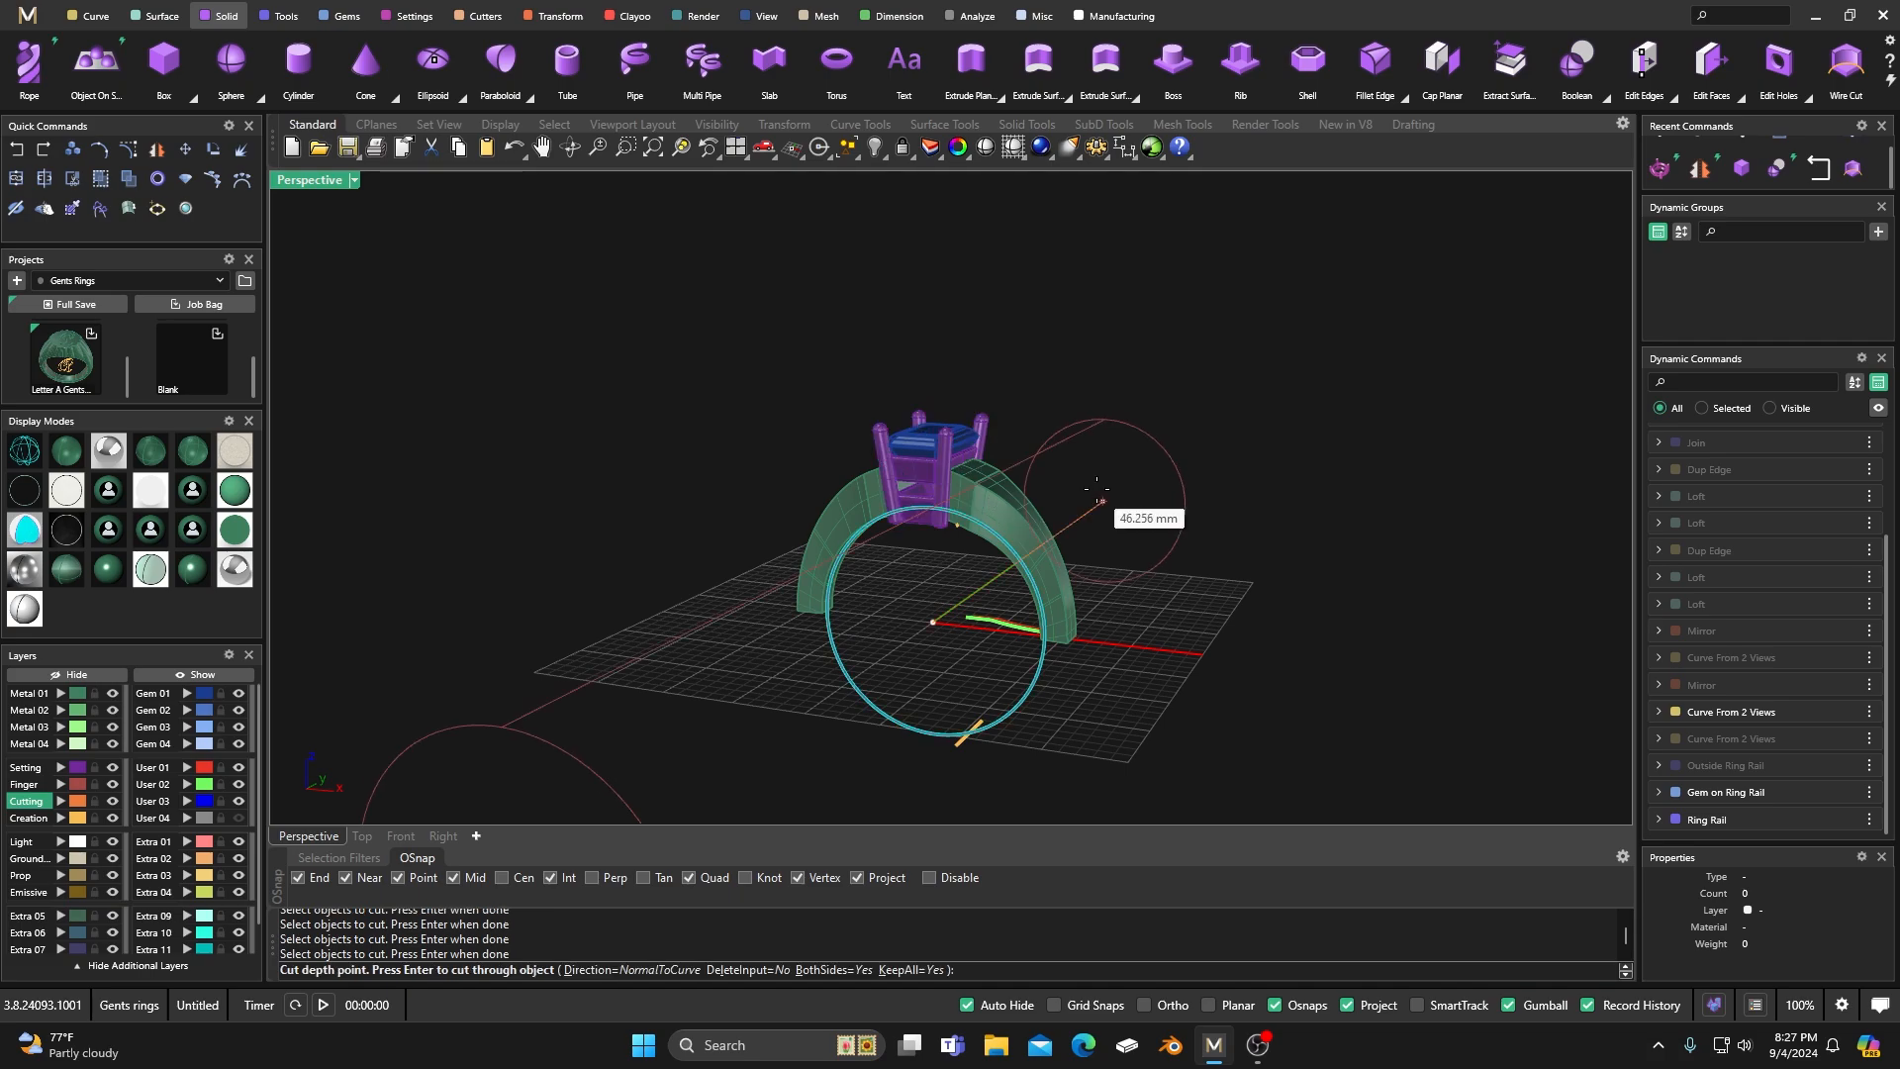
click(1164, 461)
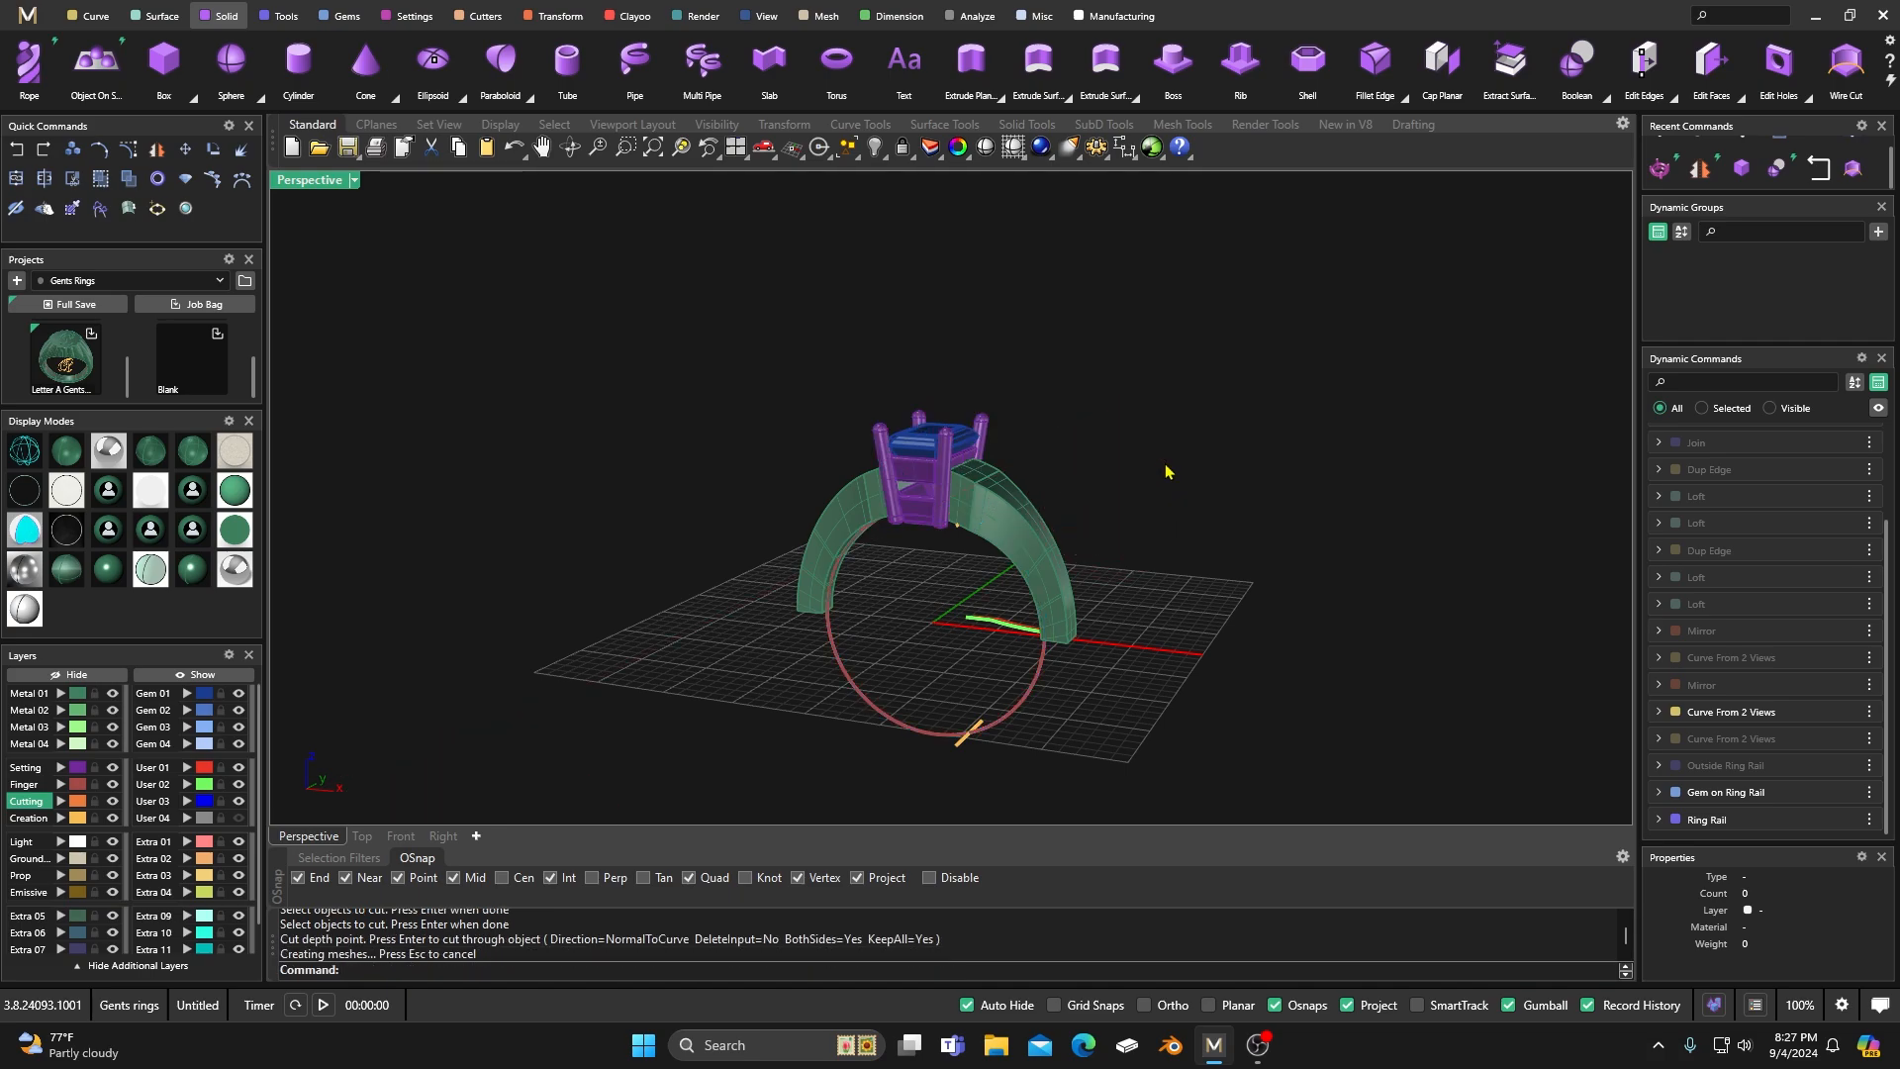
Ungroup the cut prong head so its pieces can be selected individually.
scroll(913, 632, up, 4)
right_drag(934, 603, 936, 525)
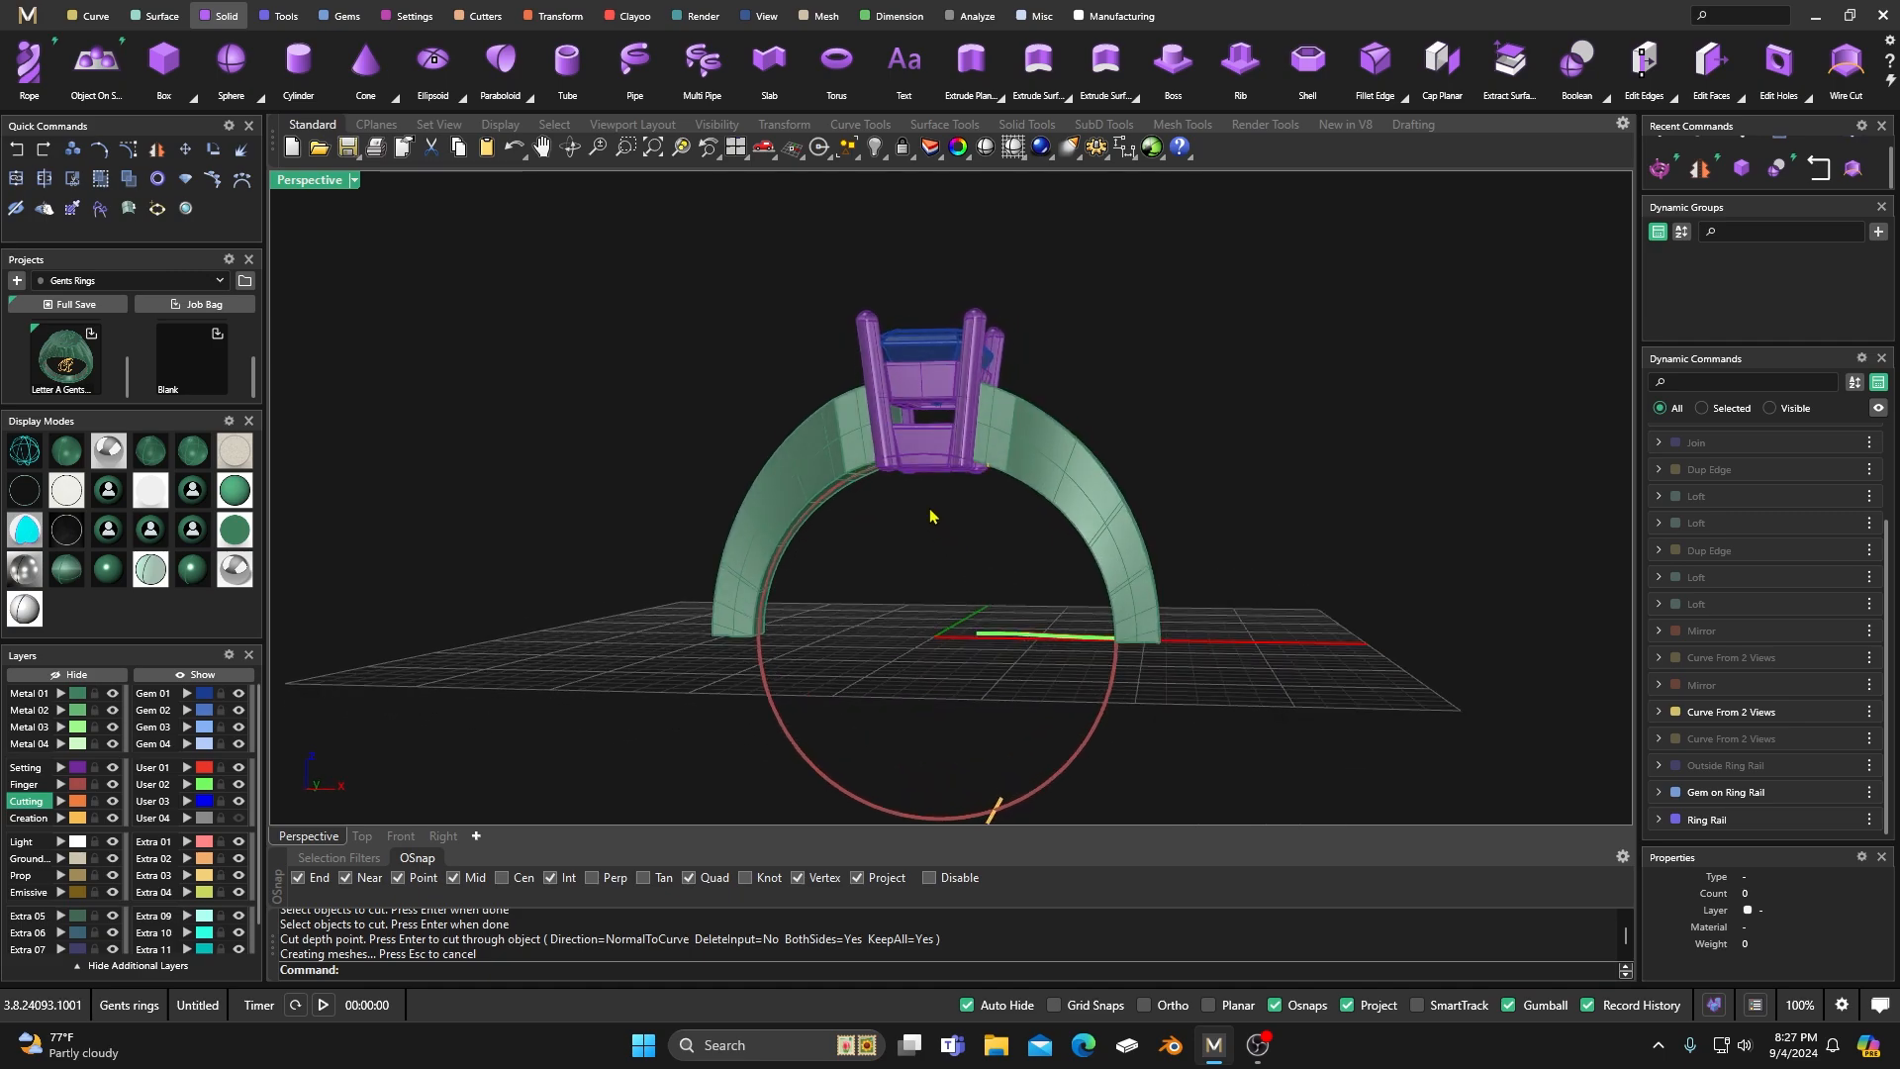
scroll(932, 436, up, 4)
click(920, 492)
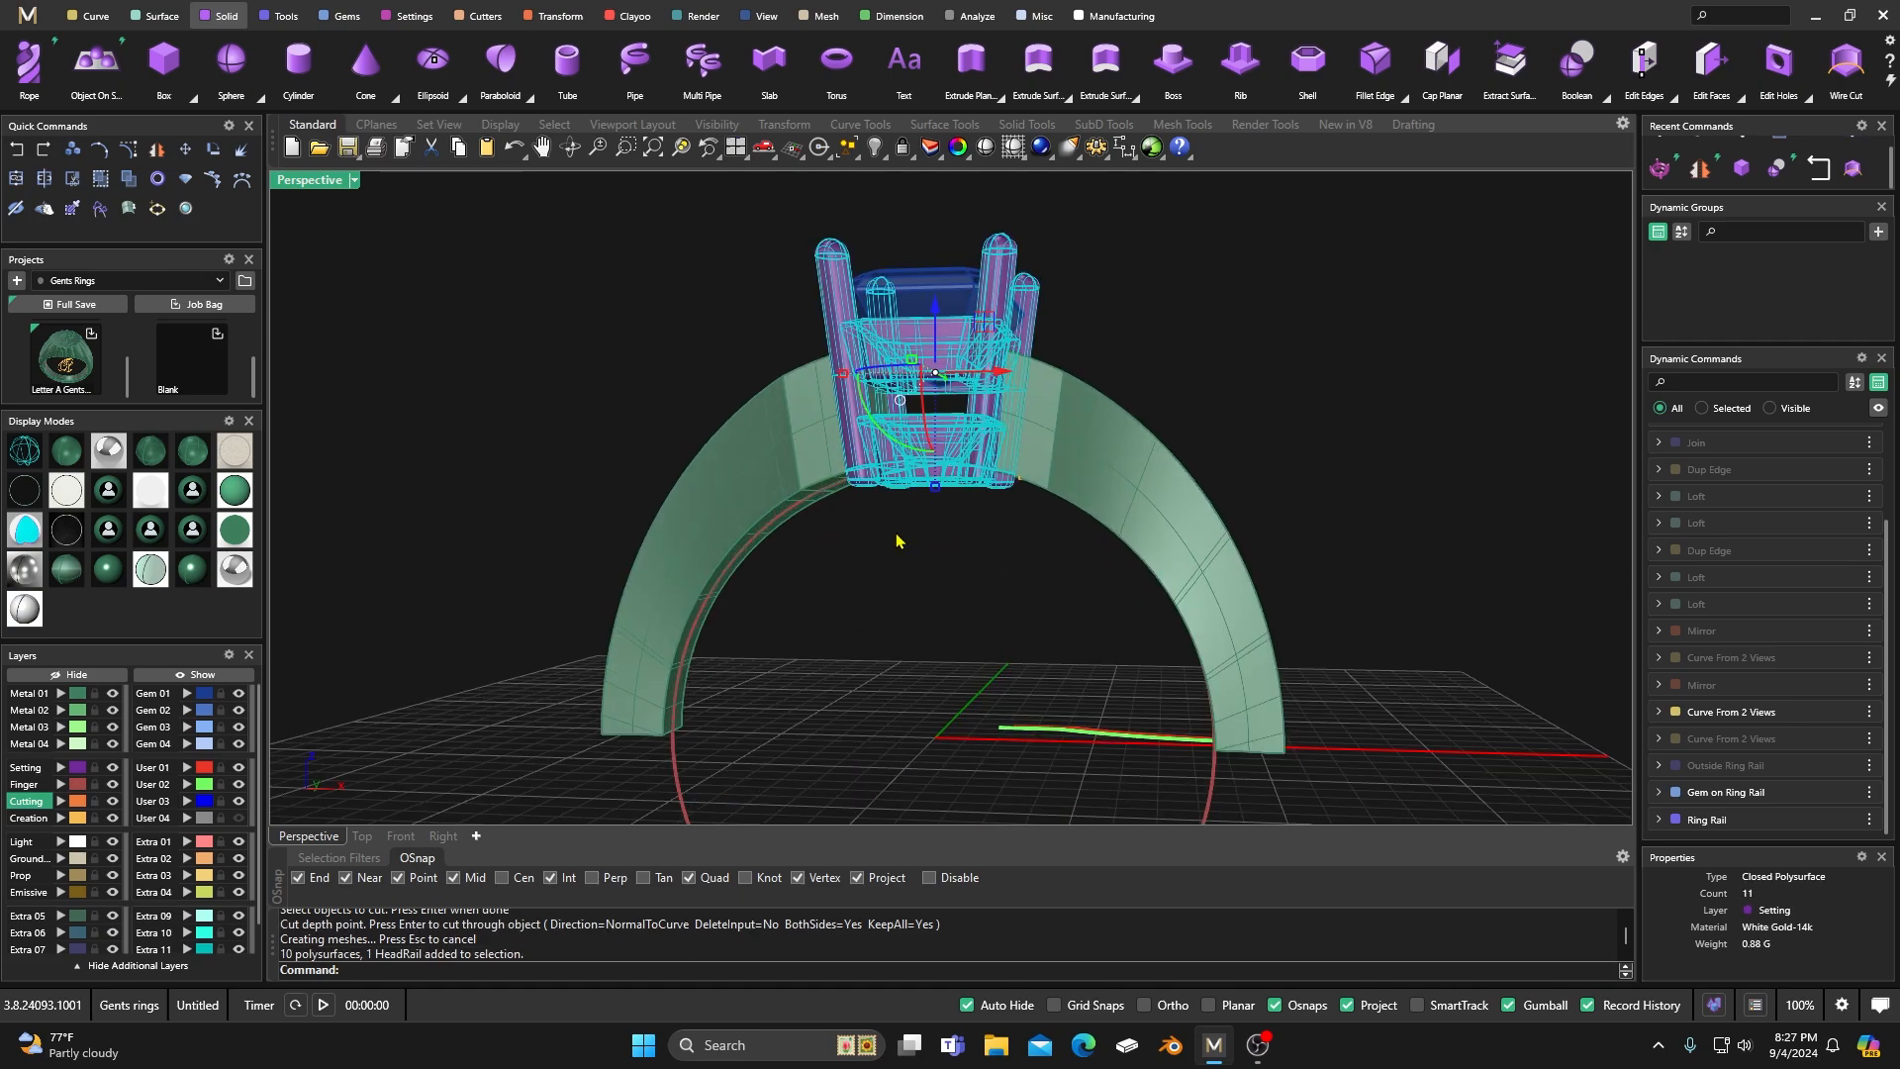
click(532, 289)
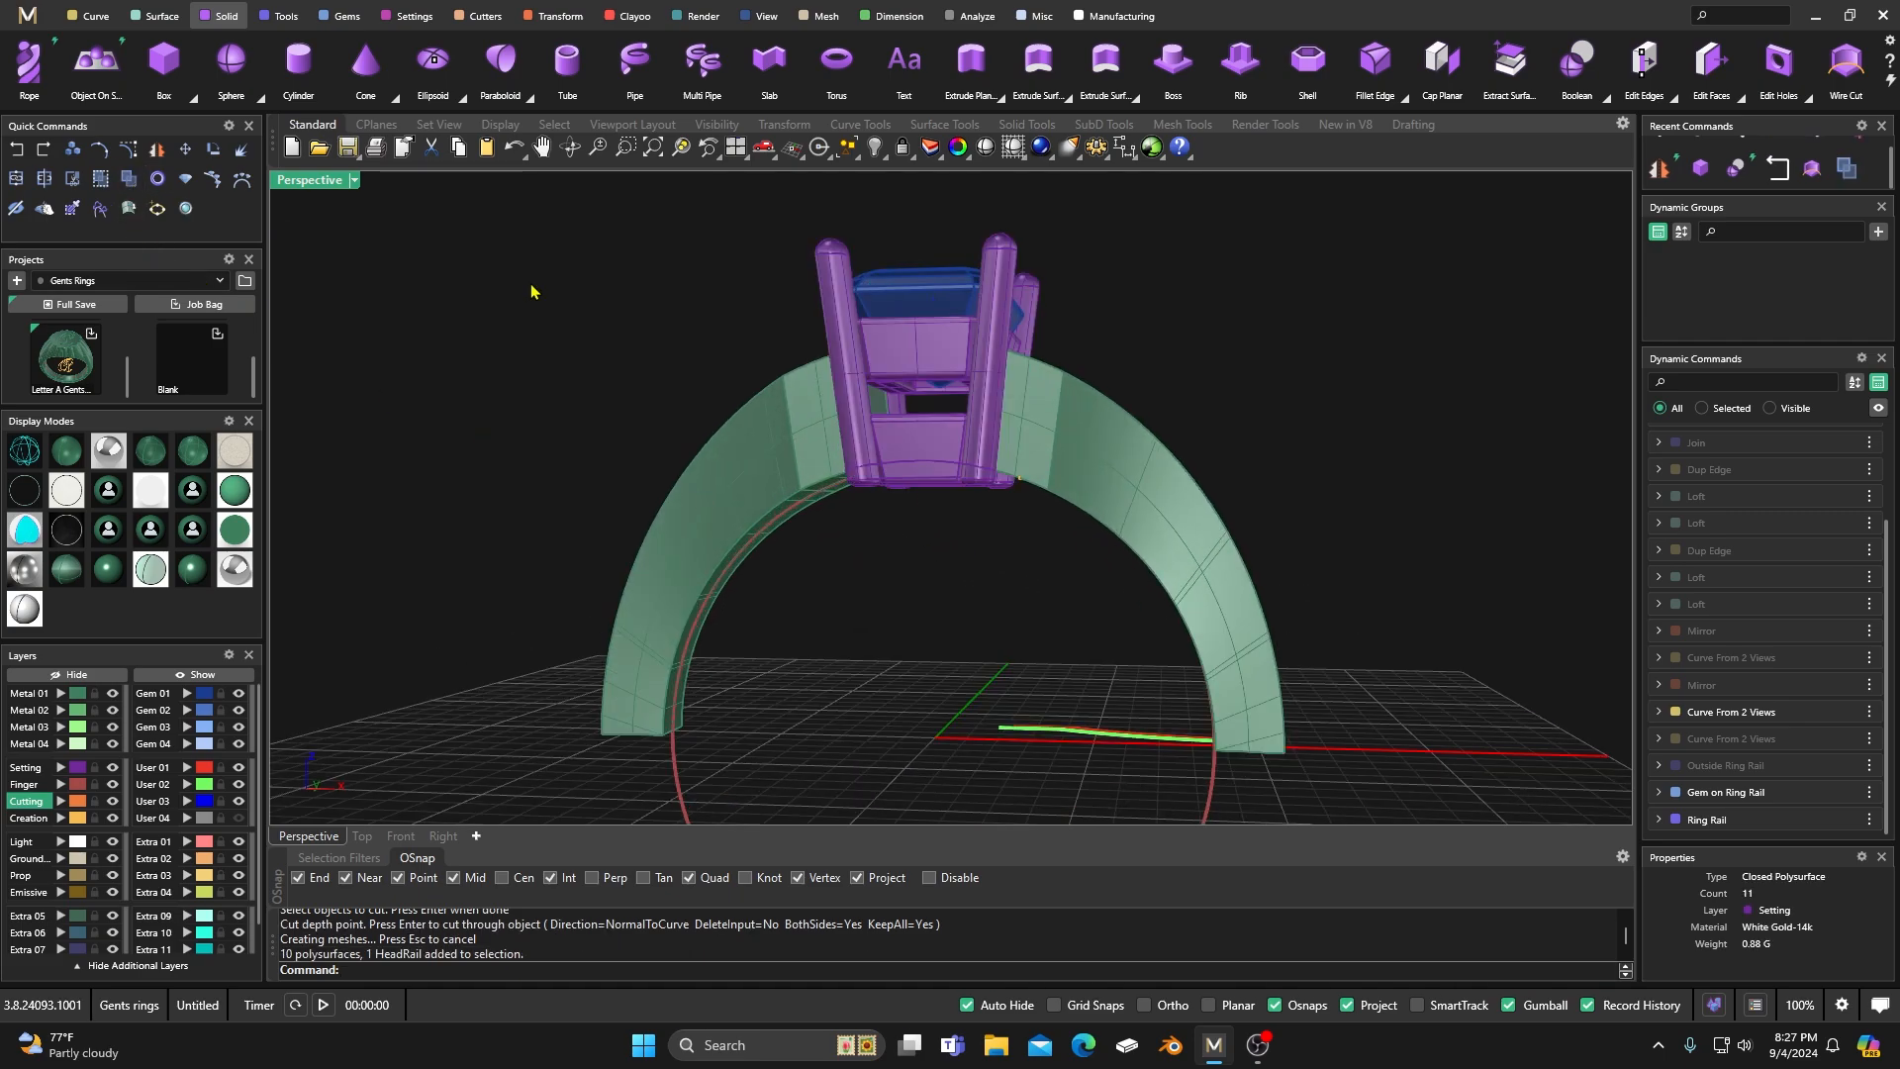
Delete the cut-off pieces of the head's lower rail and prongs that project inside the finger rail.
click(931, 484)
key(Delete)
click(997, 494)
key(Delete)
click(898, 485)
key(Delete)
click(867, 481)
key(Delete)
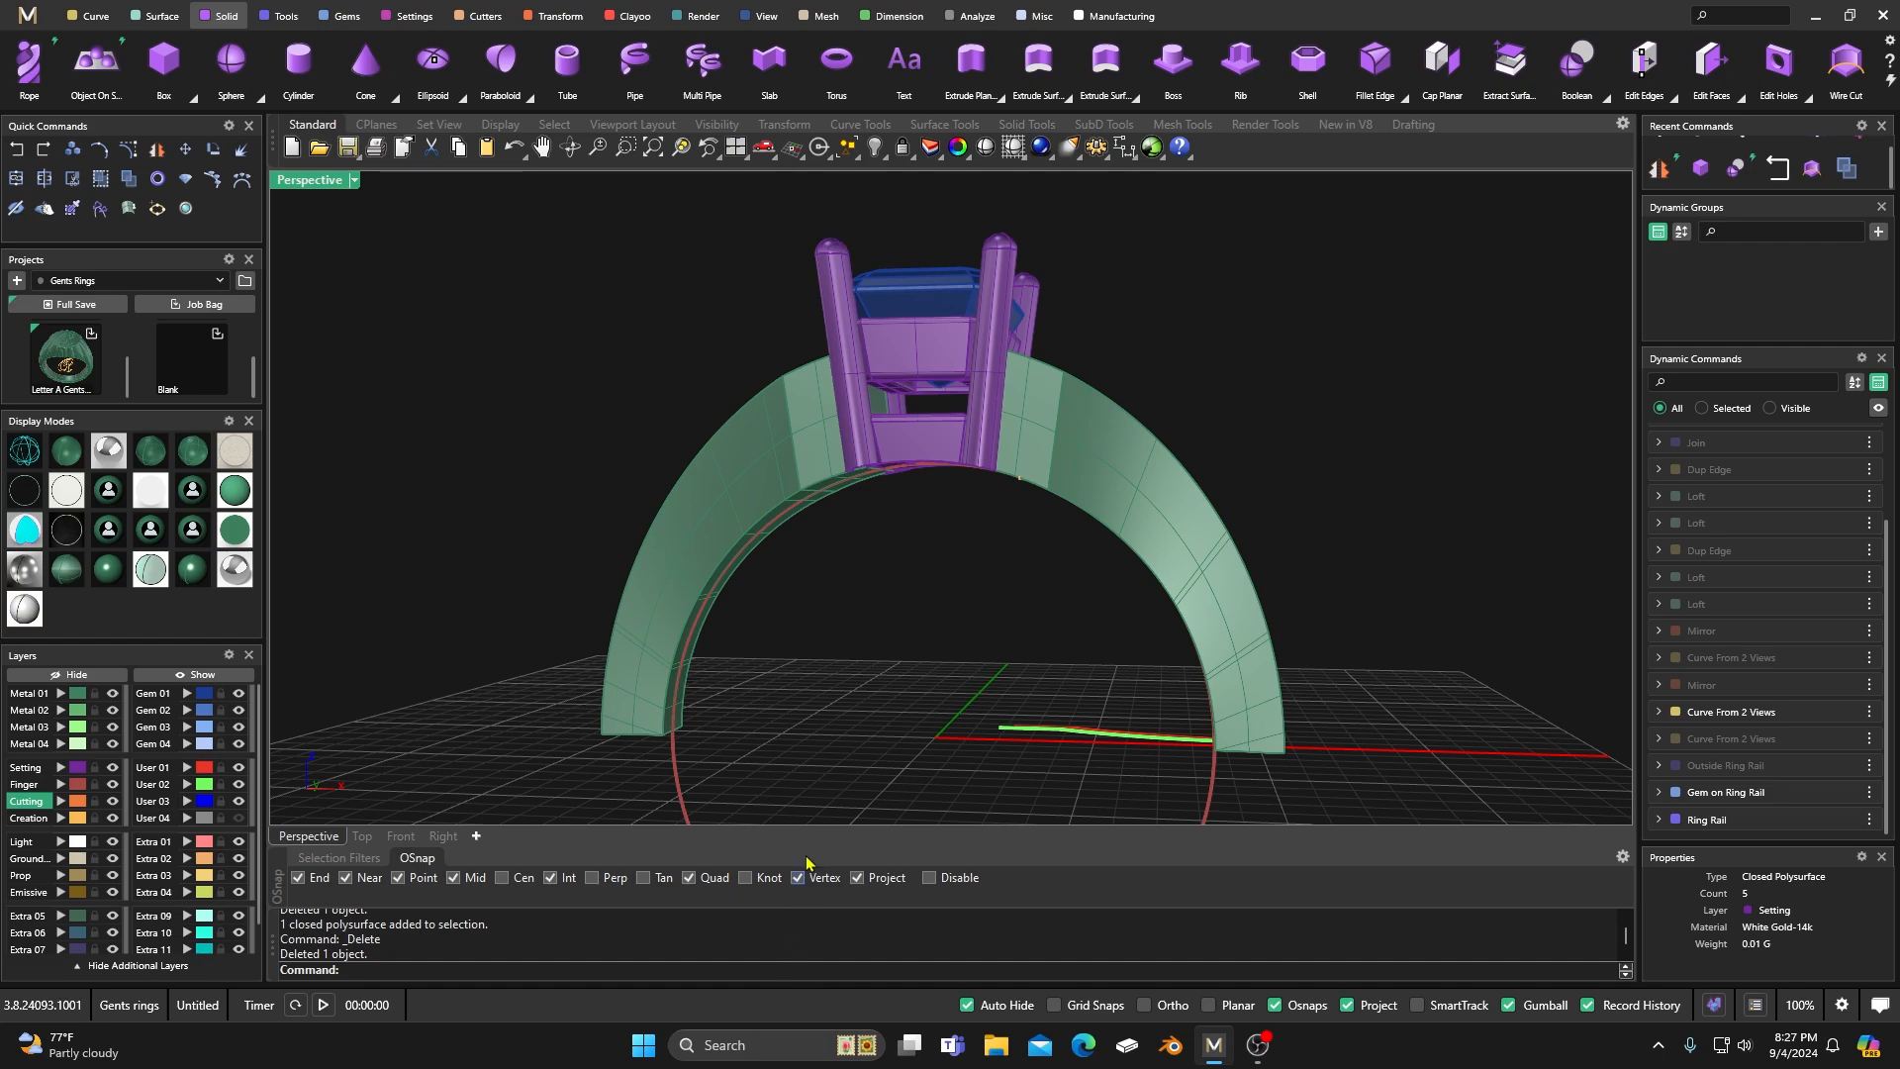
Nudge the shank's guide curve slightly along X in two small moves to refine how the shank meets the head.
scroll(916, 603, down, 3)
right_drag(917, 602, 751, 657)
scroll(985, 538, up, 4)
right_drag(985, 538, 577, 540)
scroll(703, 484, down, 5)
right_drag(703, 484, 1000, 640)
scroll(1036, 604, up, 5)
click(1052, 585)
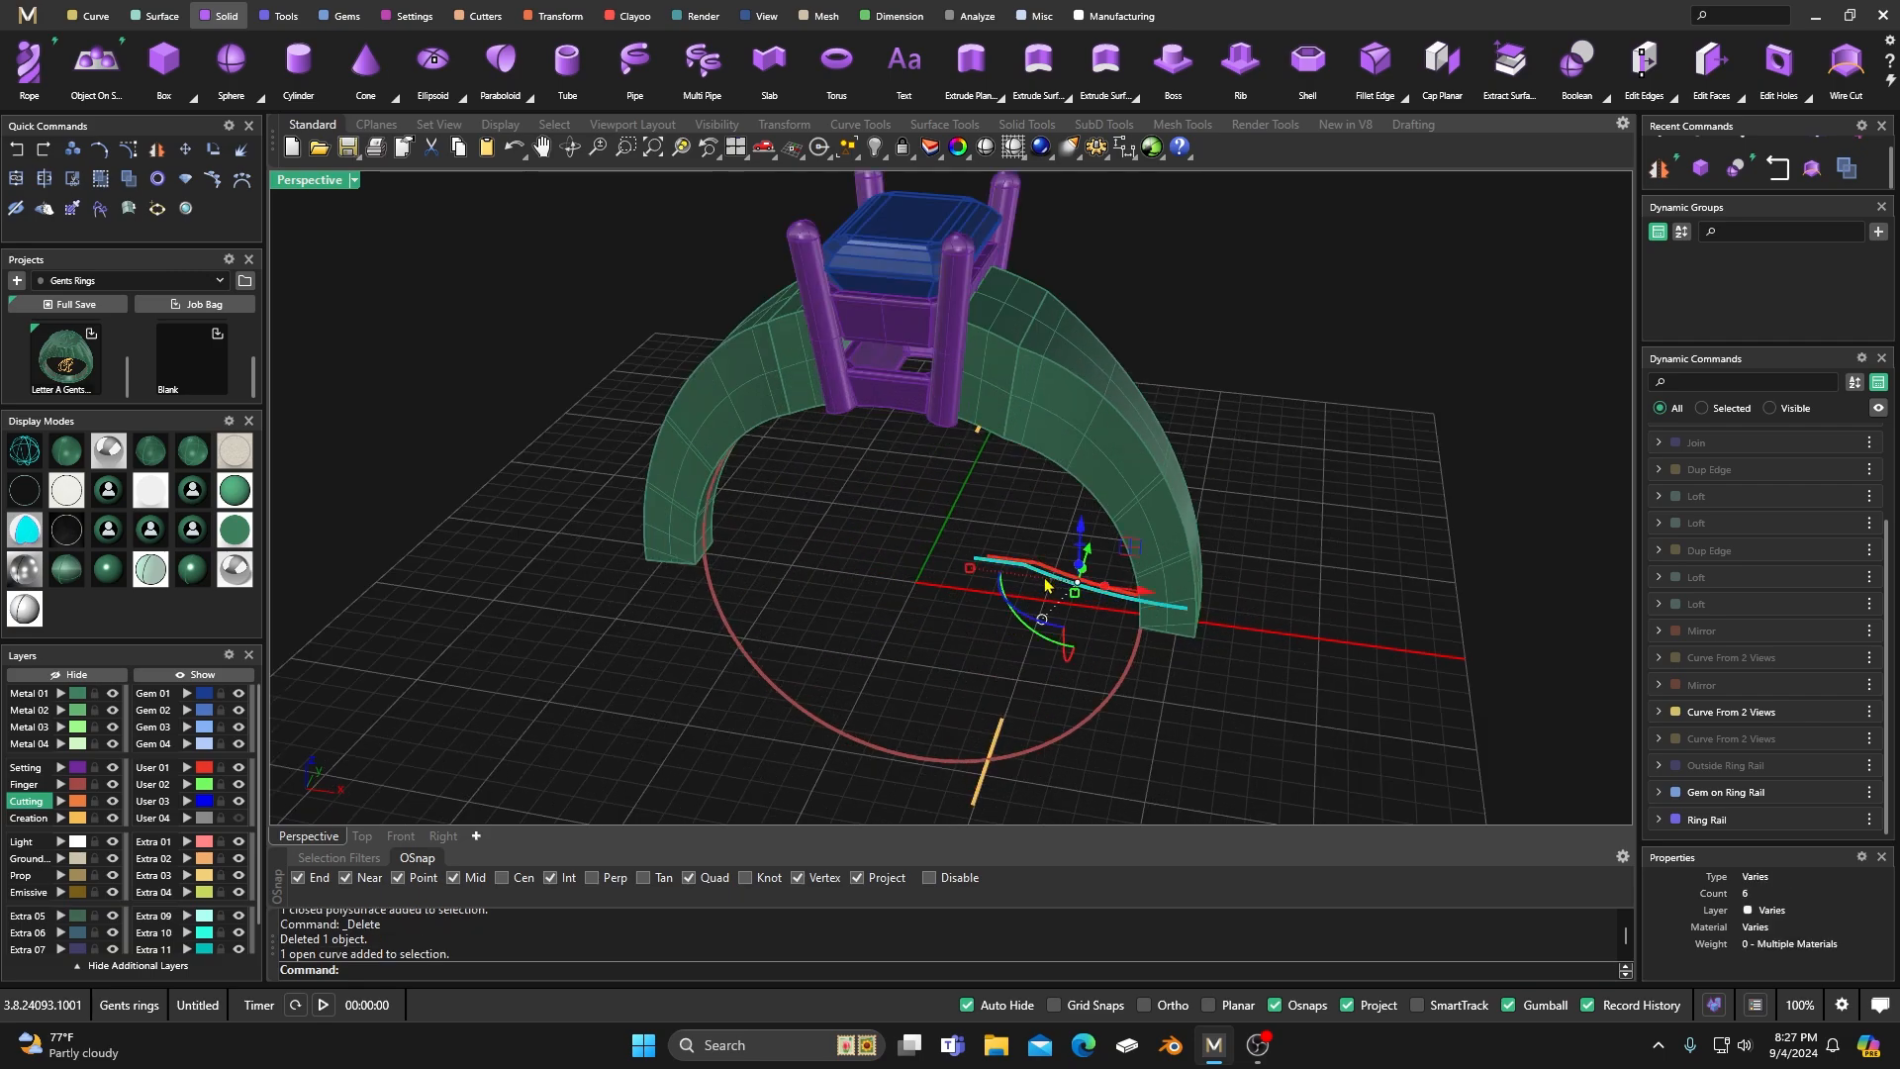
drag(1144, 592, 1146, 594)
click(1034, 519)
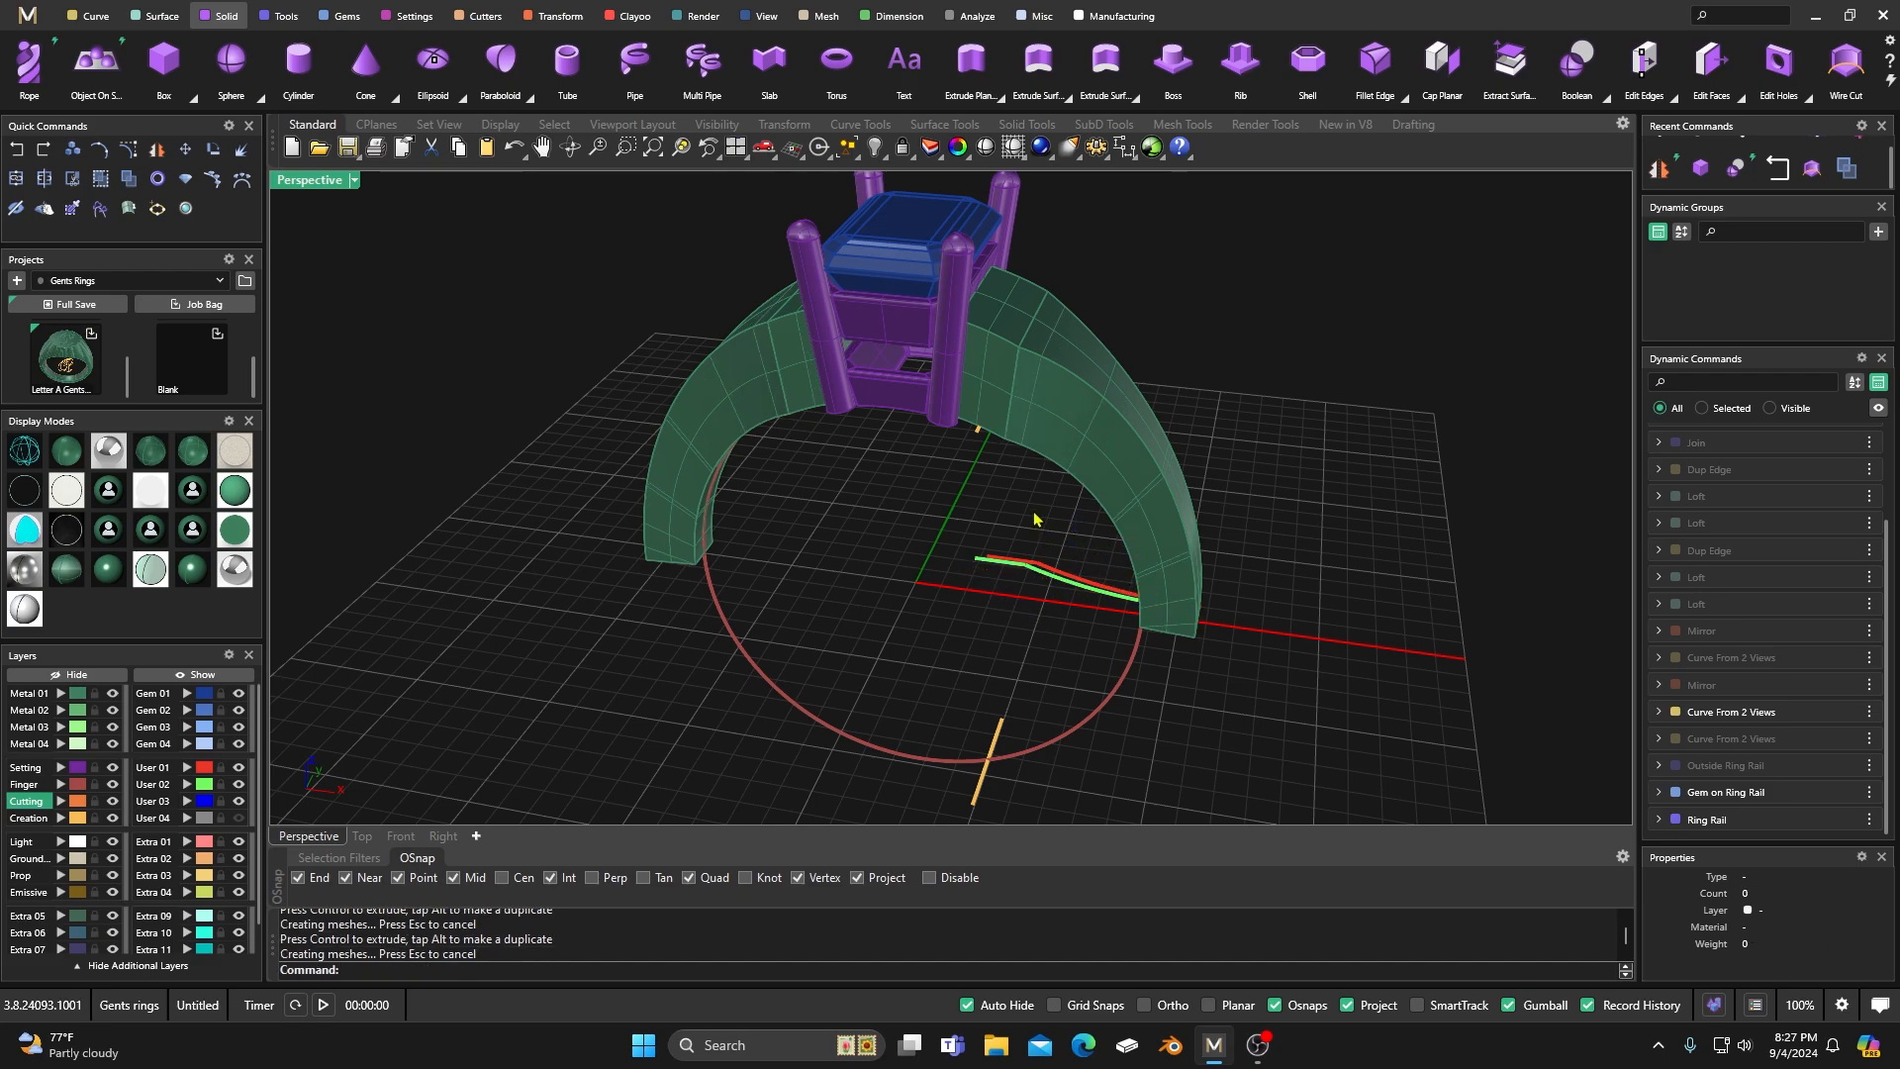
click(1066, 577)
drag(1165, 596, 1158, 594)
click(947, 541)
Examine the trimmed head base, the shank's open lower ends and the finger rail from the front and underneath.
right_drag(948, 541, 929, 492)
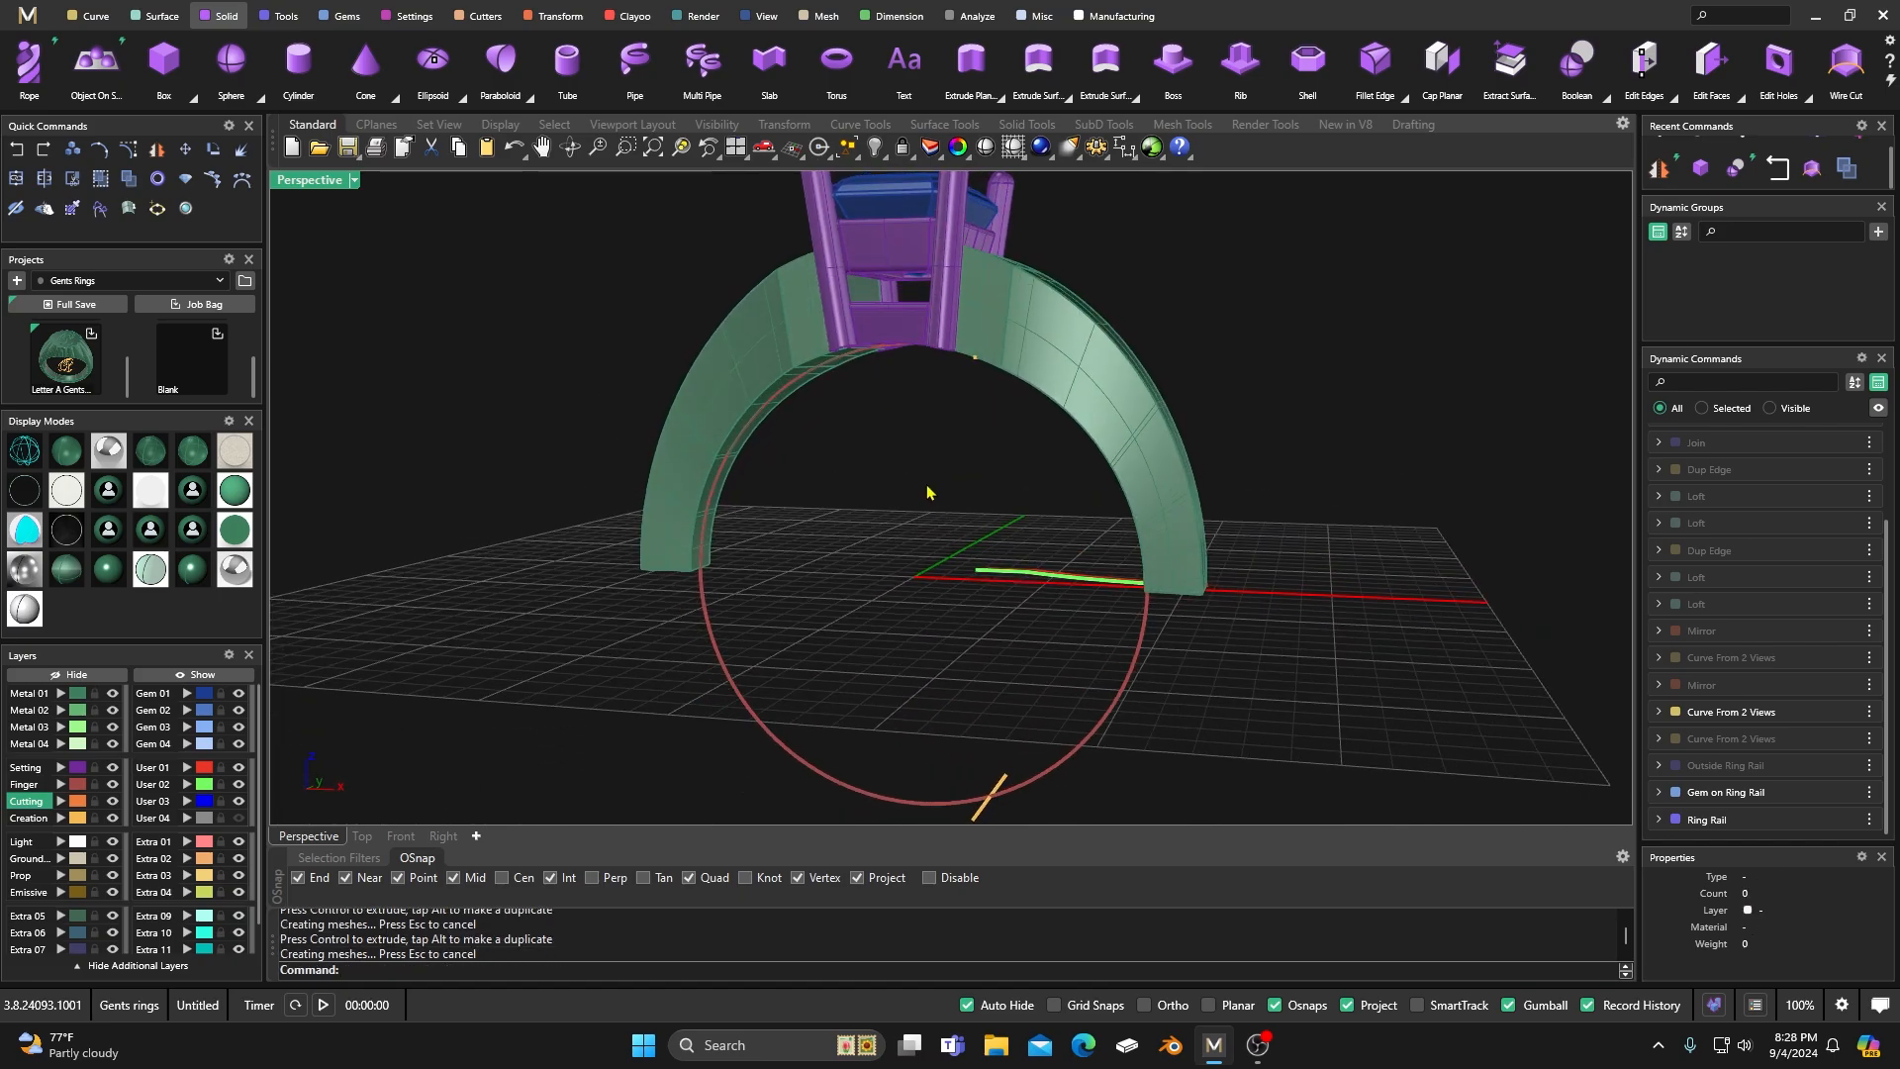
scroll(930, 491, down, 6)
right_drag(946, 585, 987, 437)
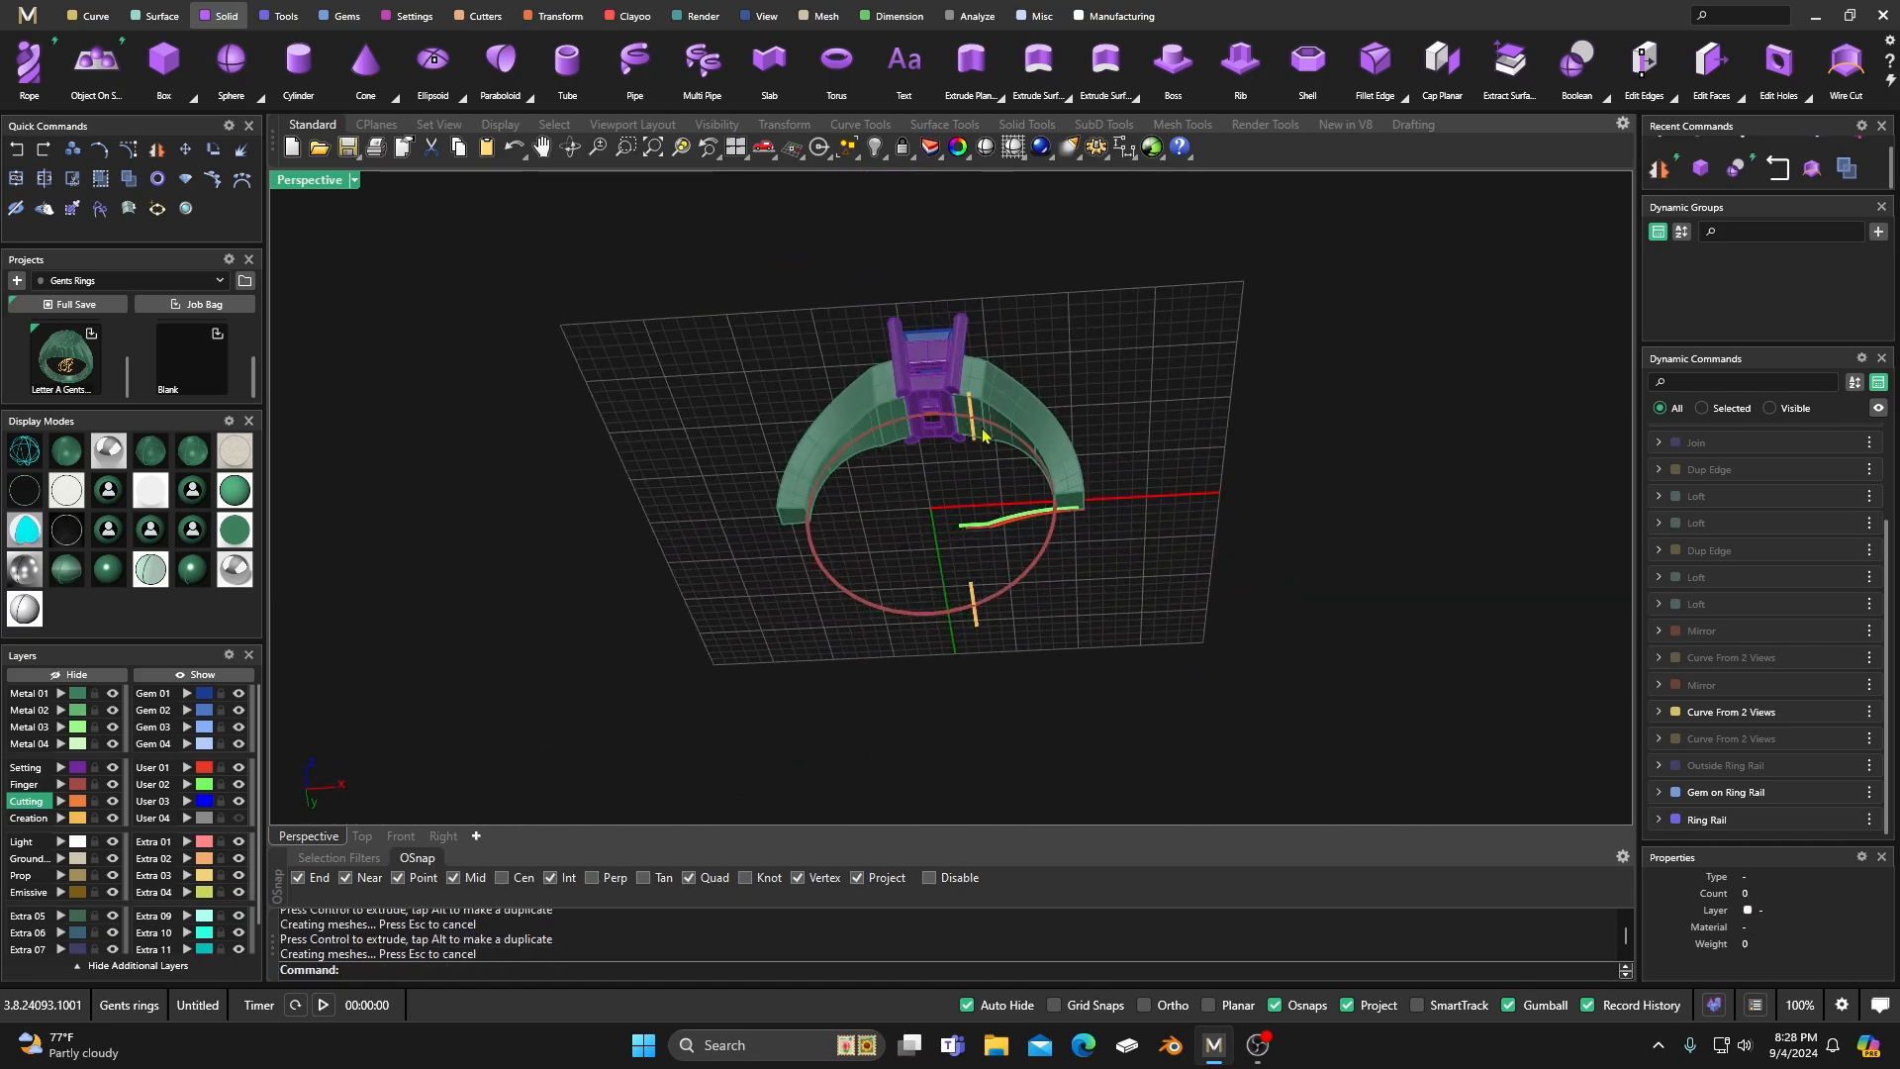
scroll(1041, 579, up, 5)
scroll(1041, 579, down, 5)
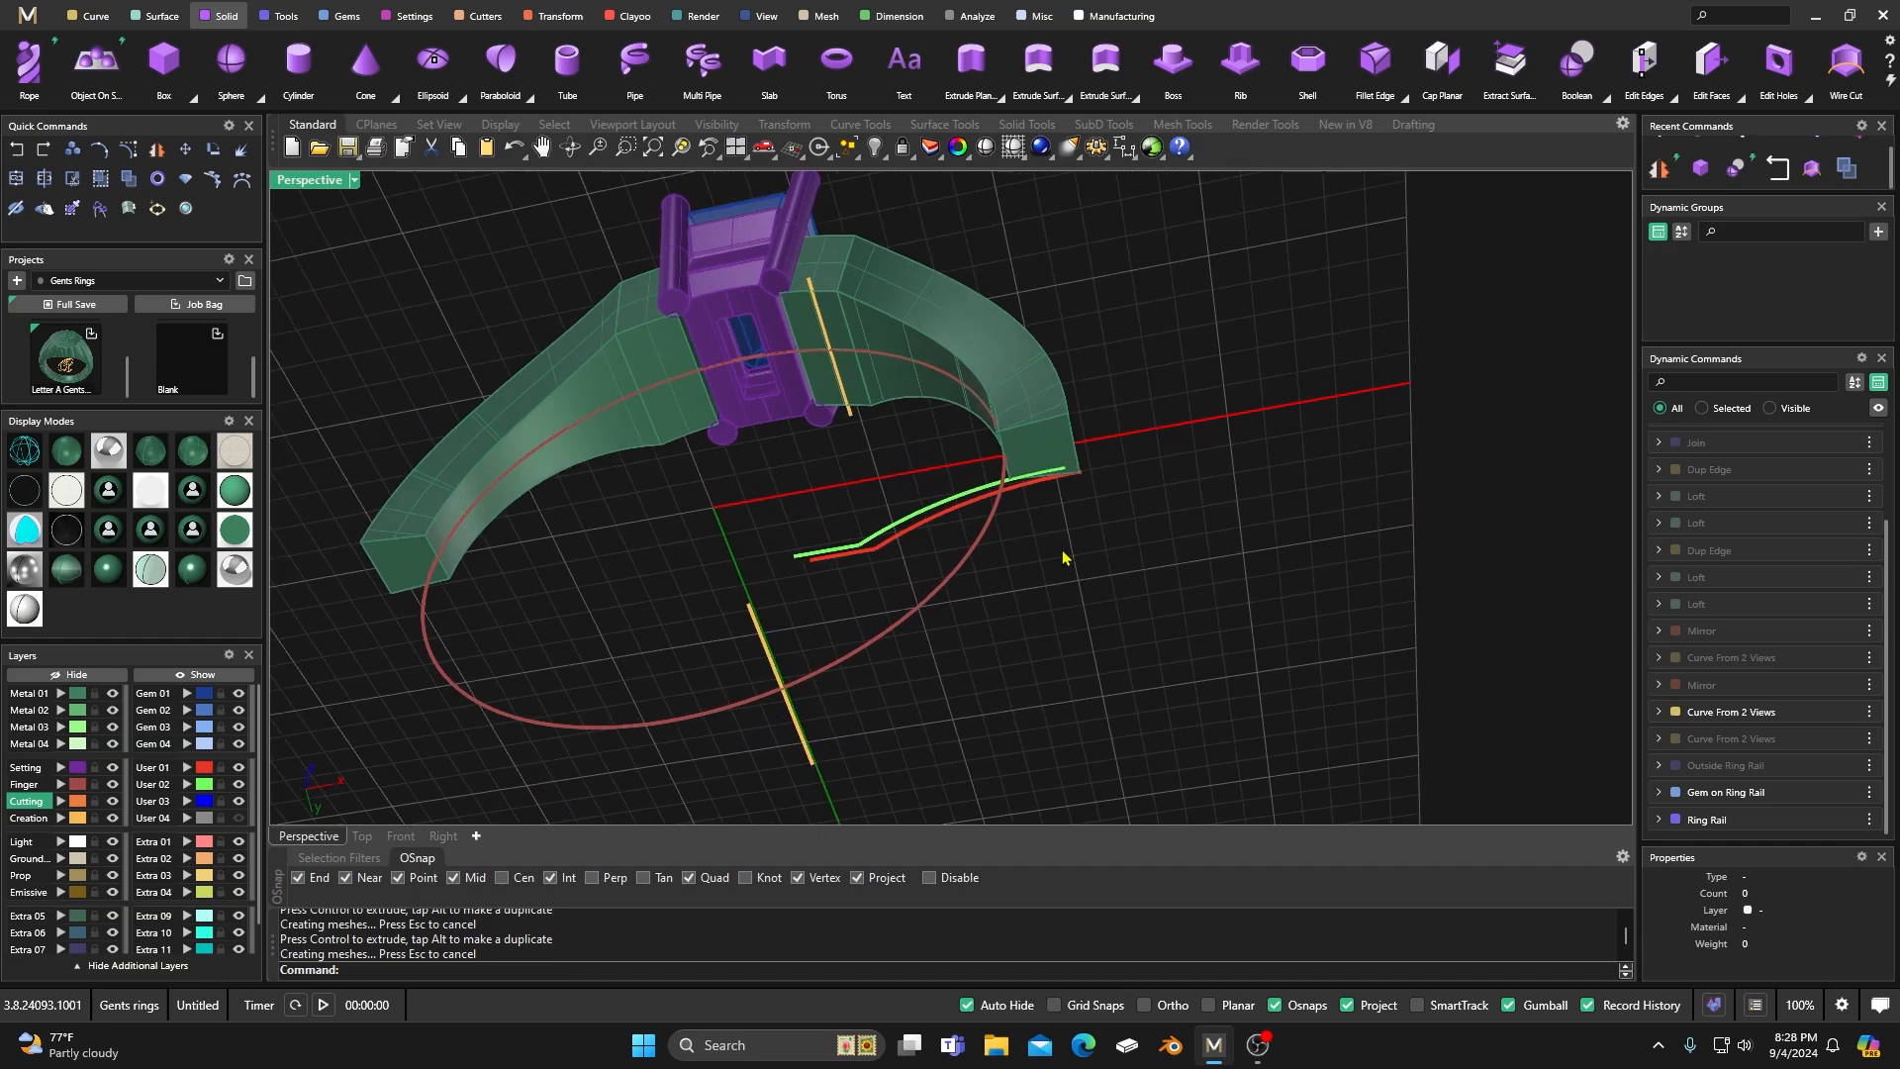
right_drag(1044, 569, 996, 633)
scroll(1000, 614, up, 5)
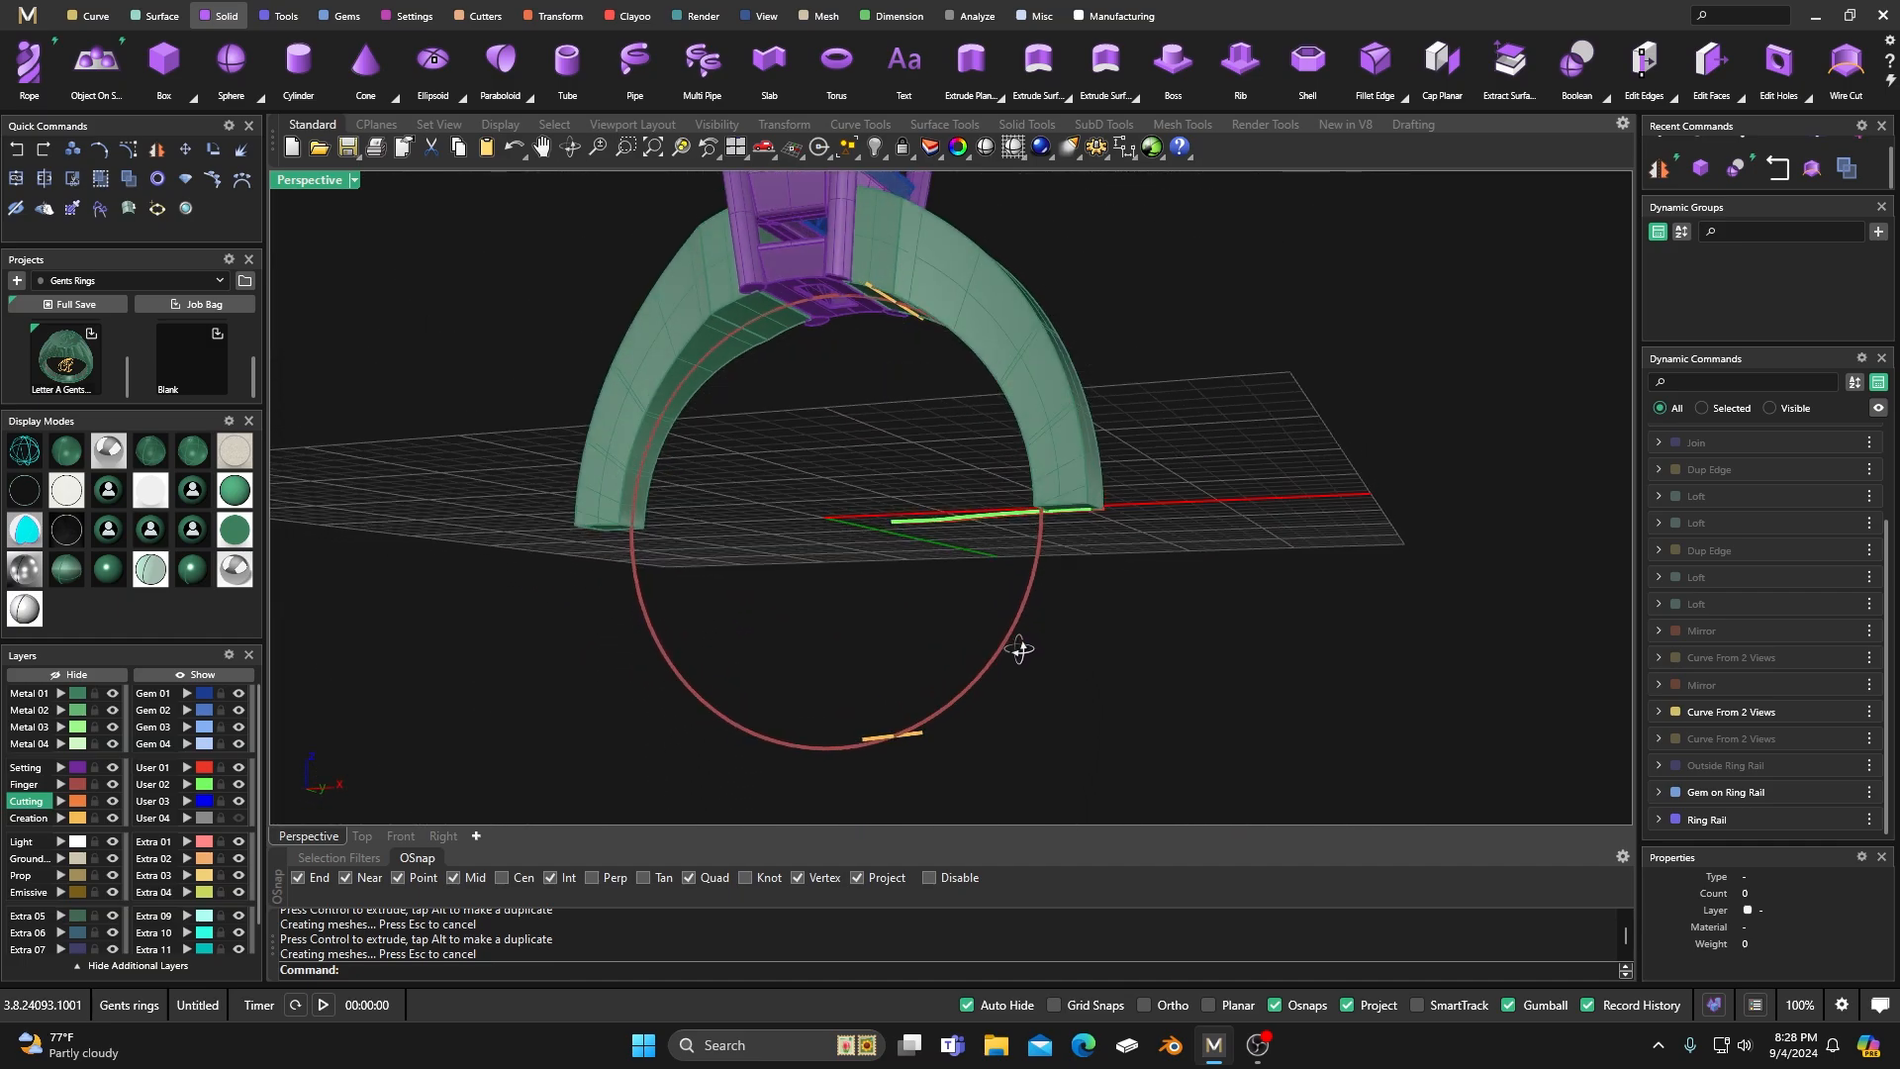
scroll(1020, 648, down, 5)
right_drag(828, 509, 1089, 419)
scroll(872, 613, up, 5)
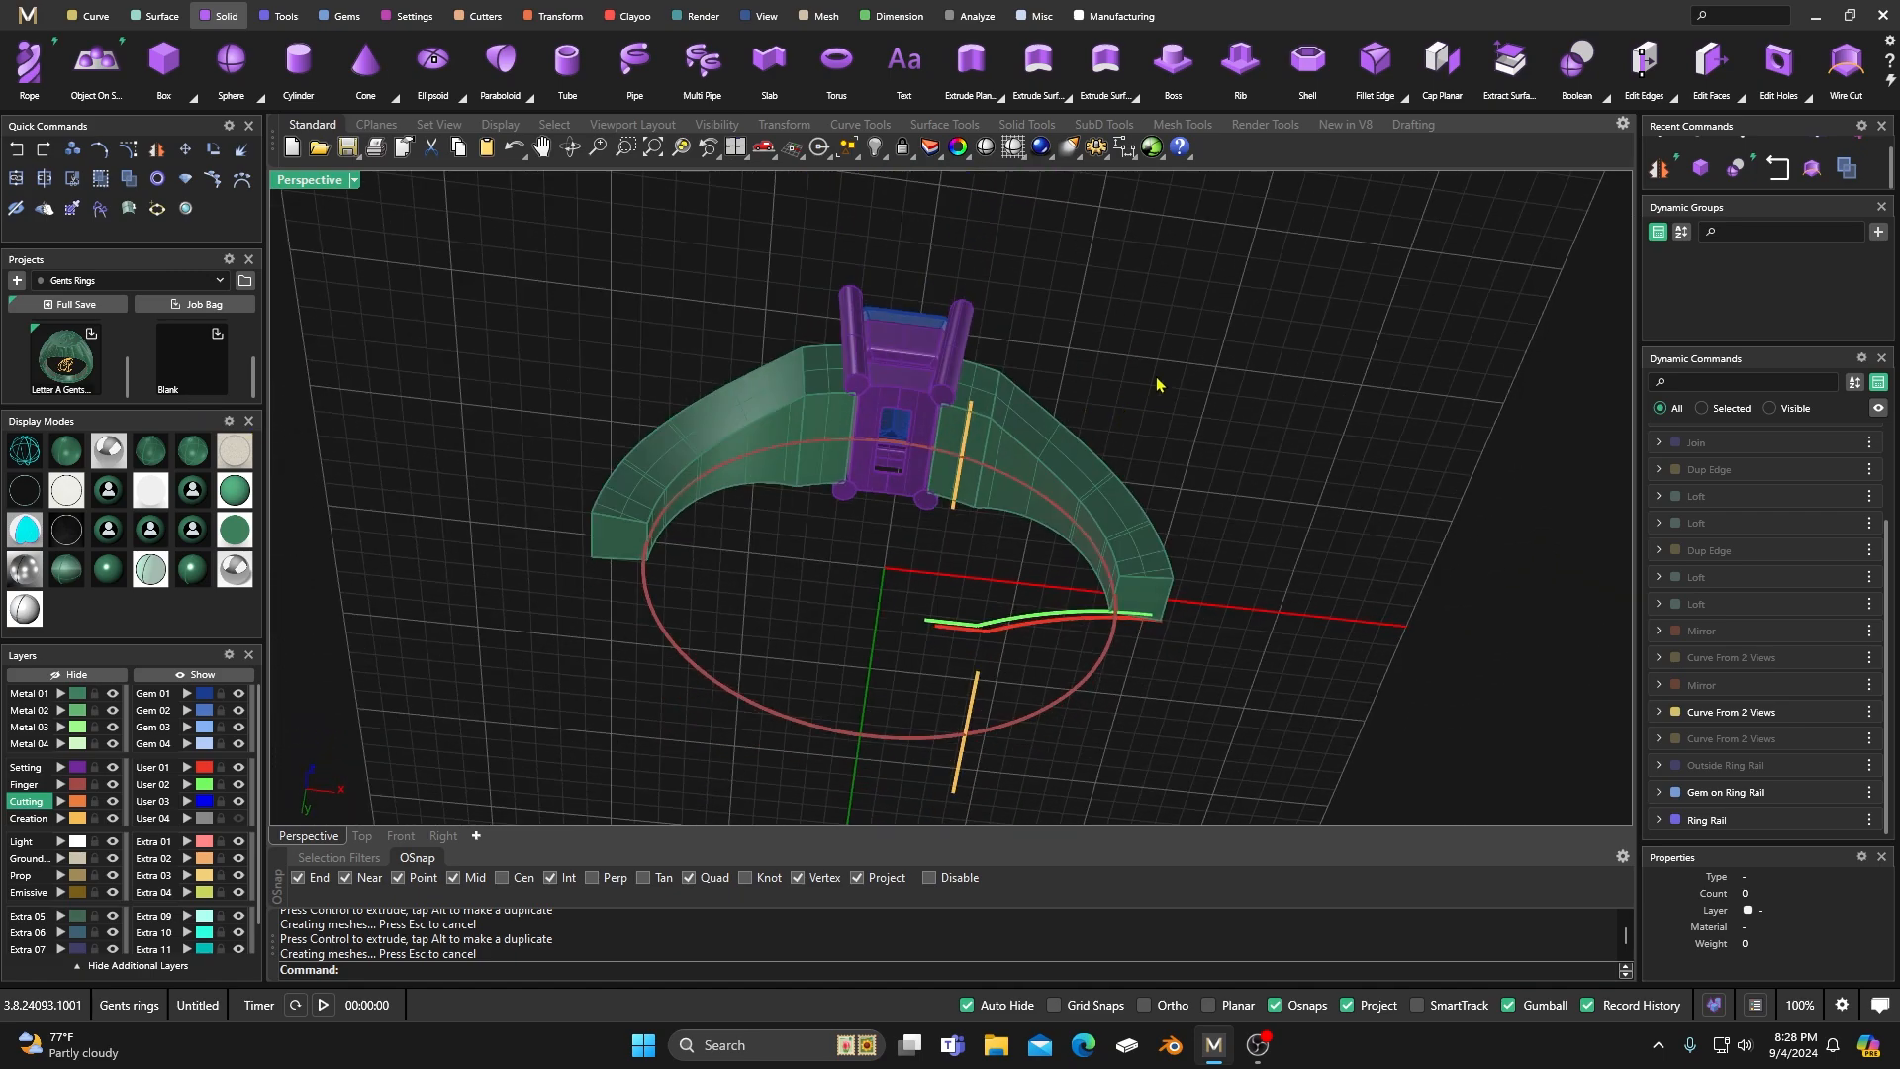
Duplicate the edges of both lower end faces of the shank as curves with Dup Edge.
click(92, 18)
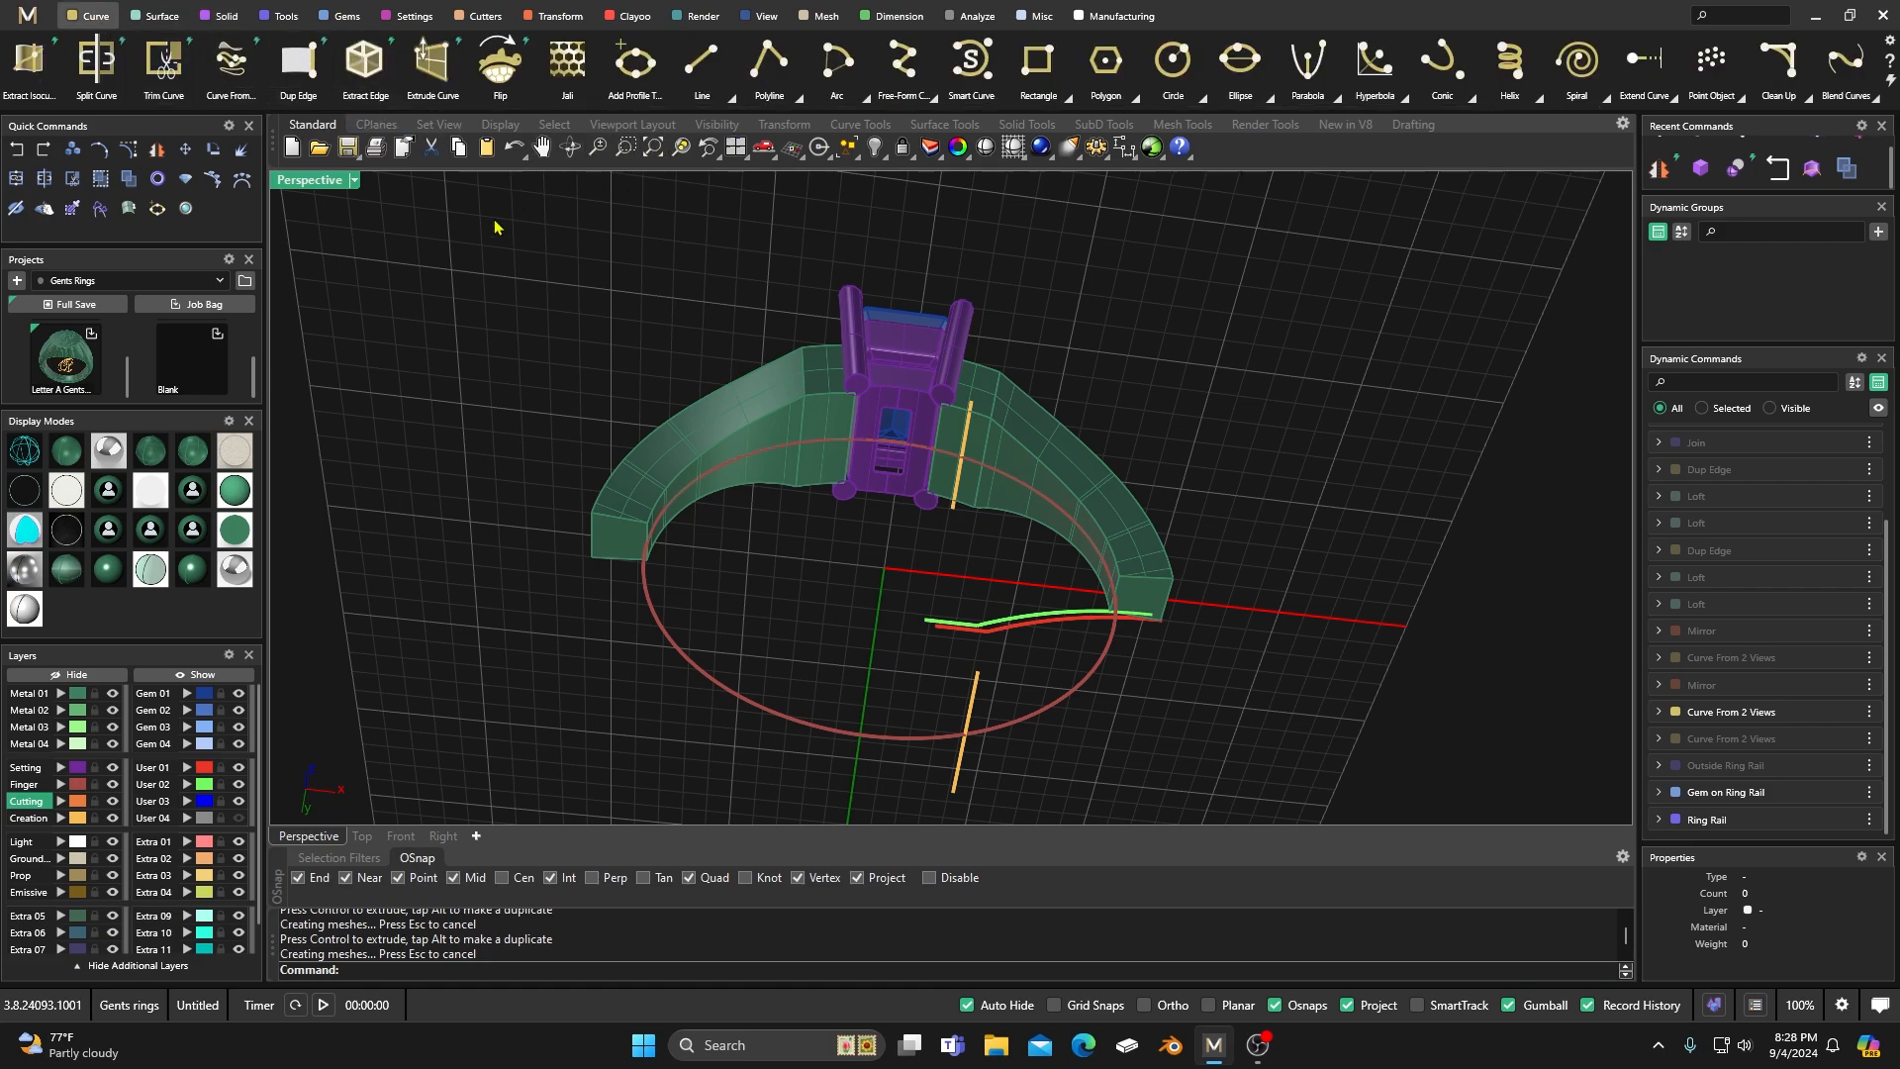
click(298, 61)
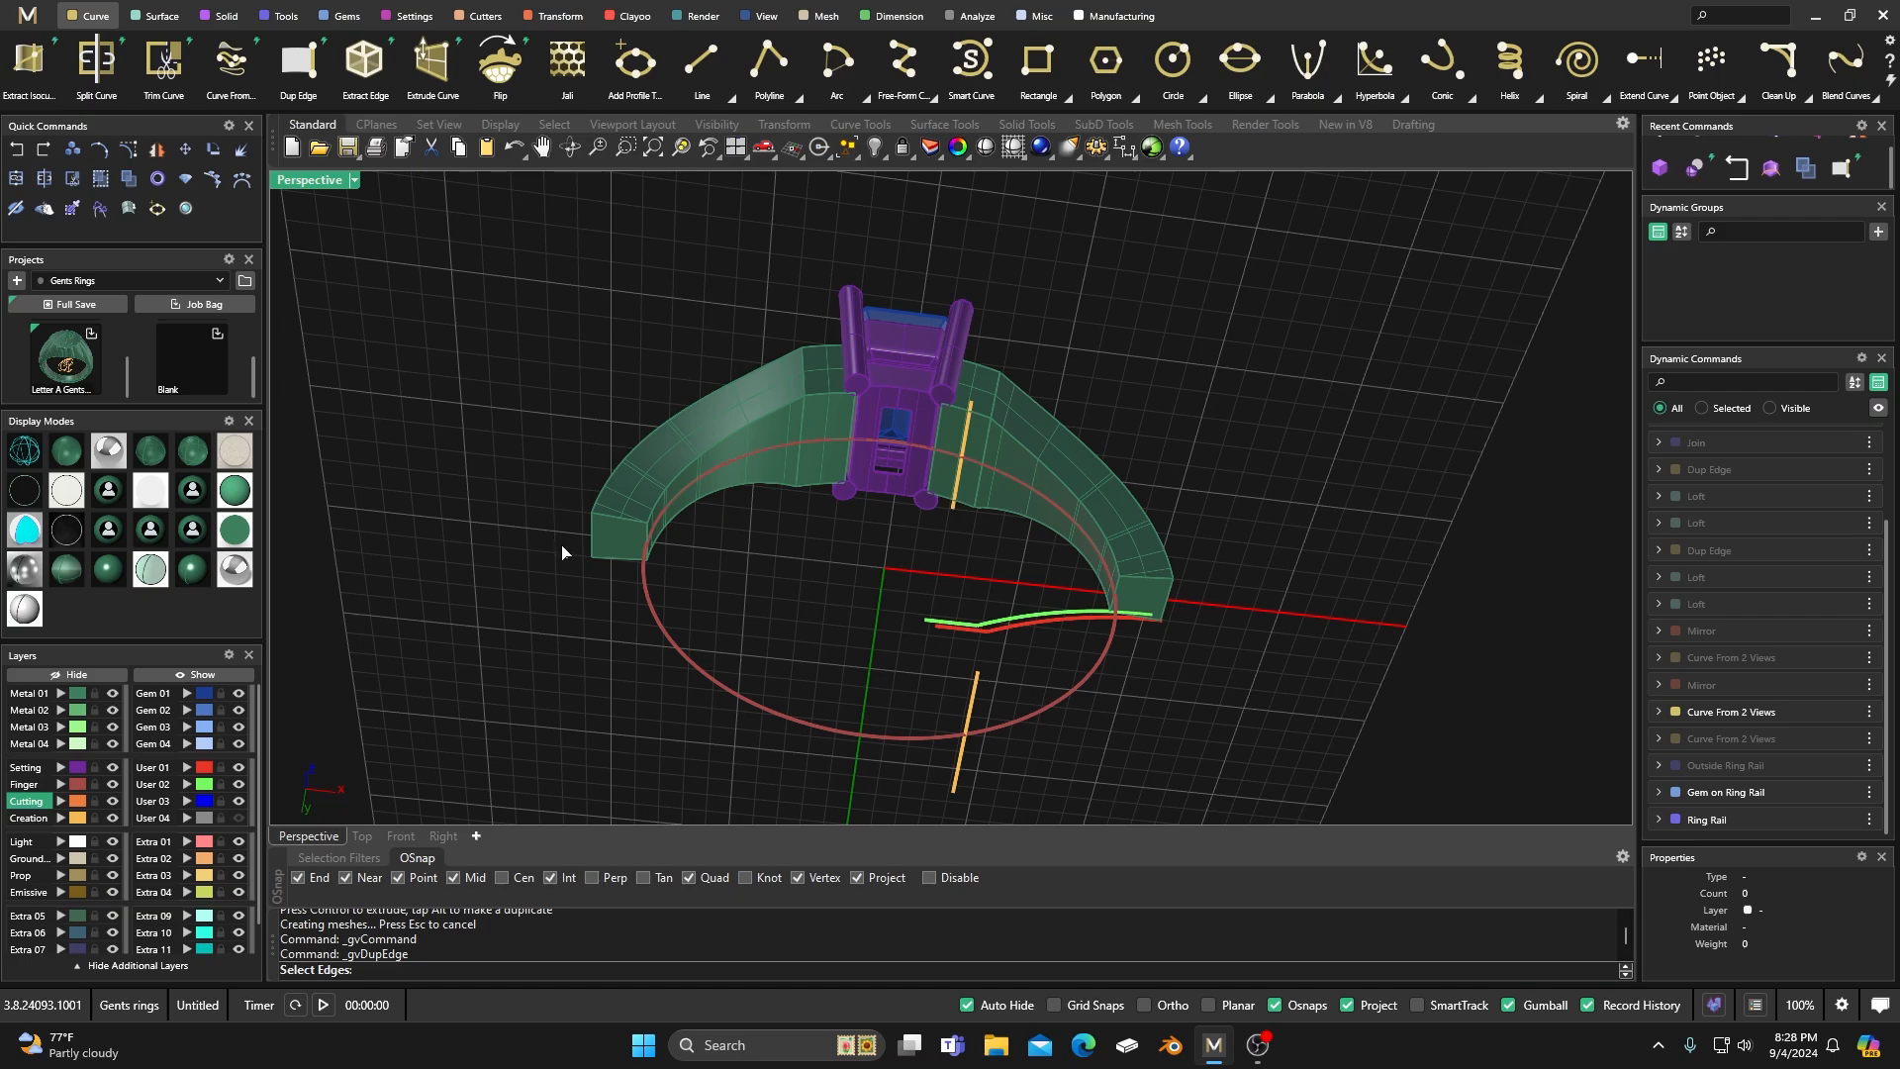
right_drag(563, 551, 550, 593)
drag(576, 573, 706, 668)
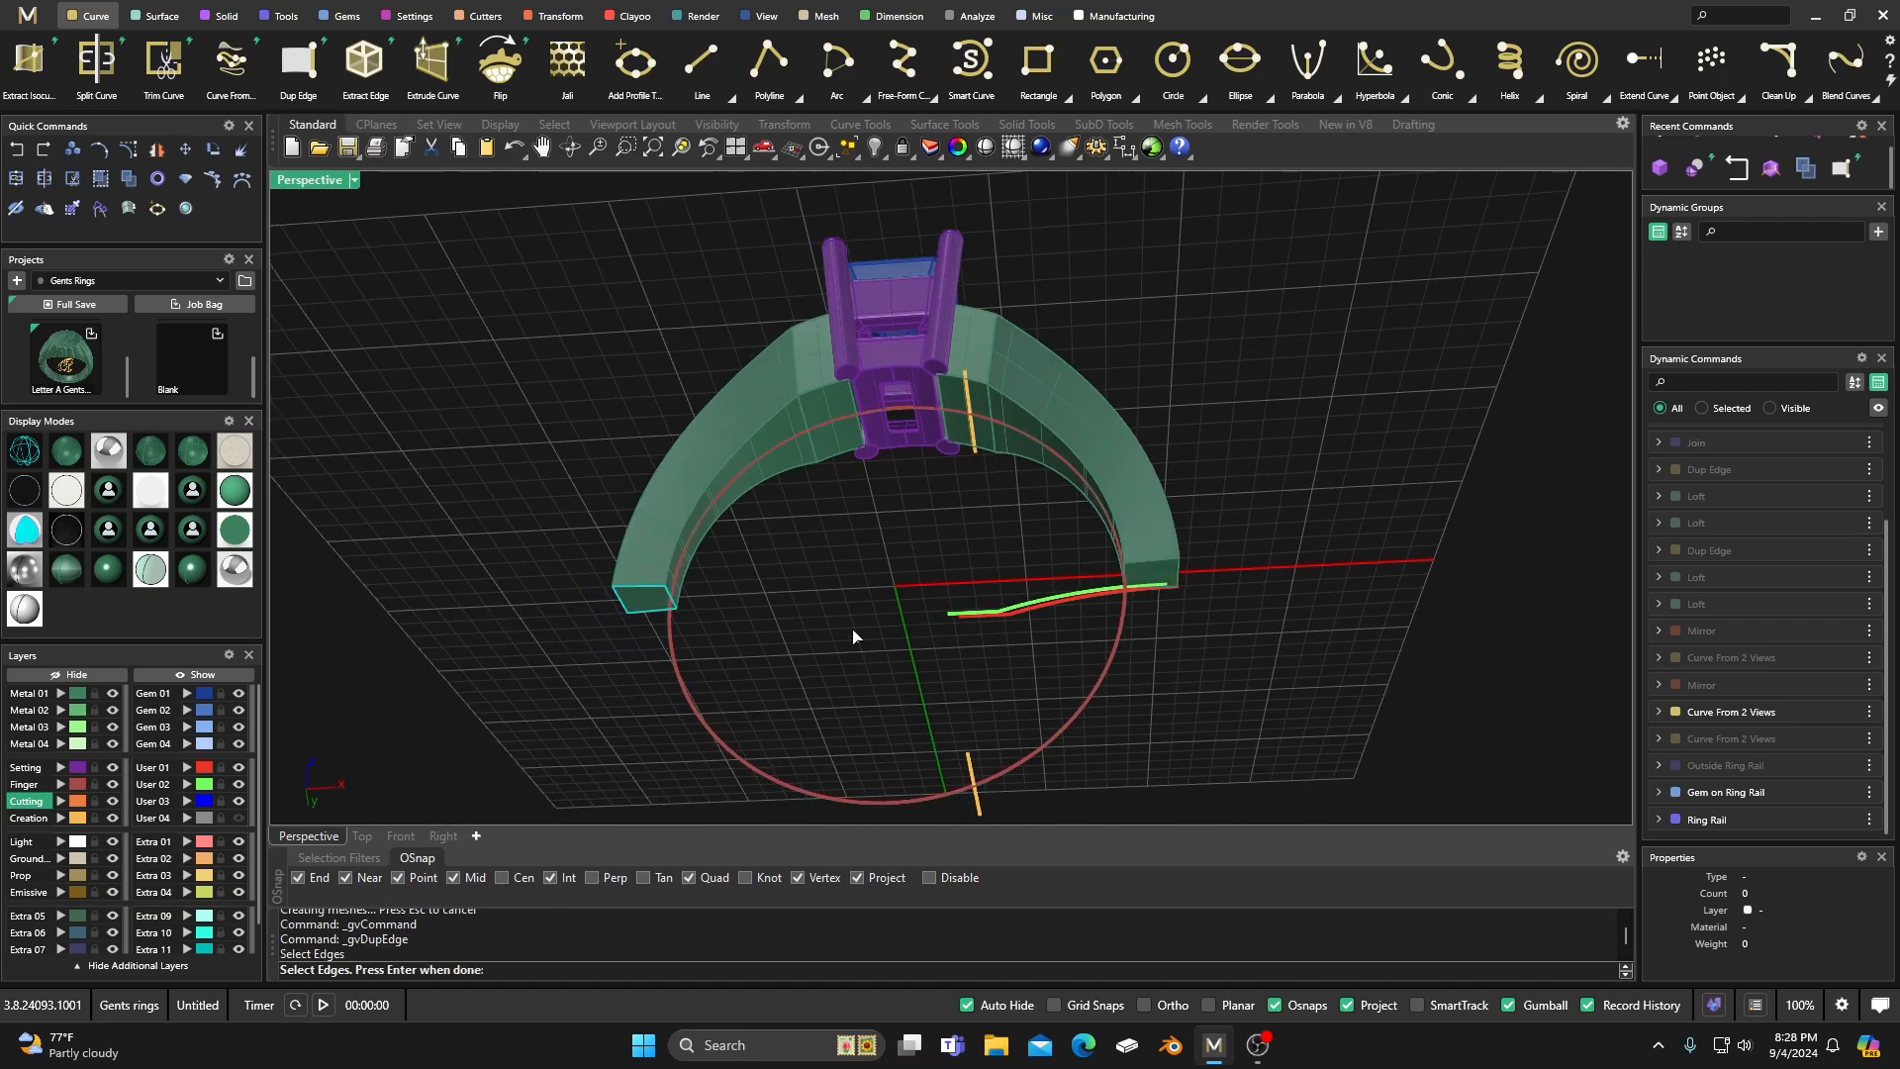
drag(1093, 548, 1217, 651)
key(Return)
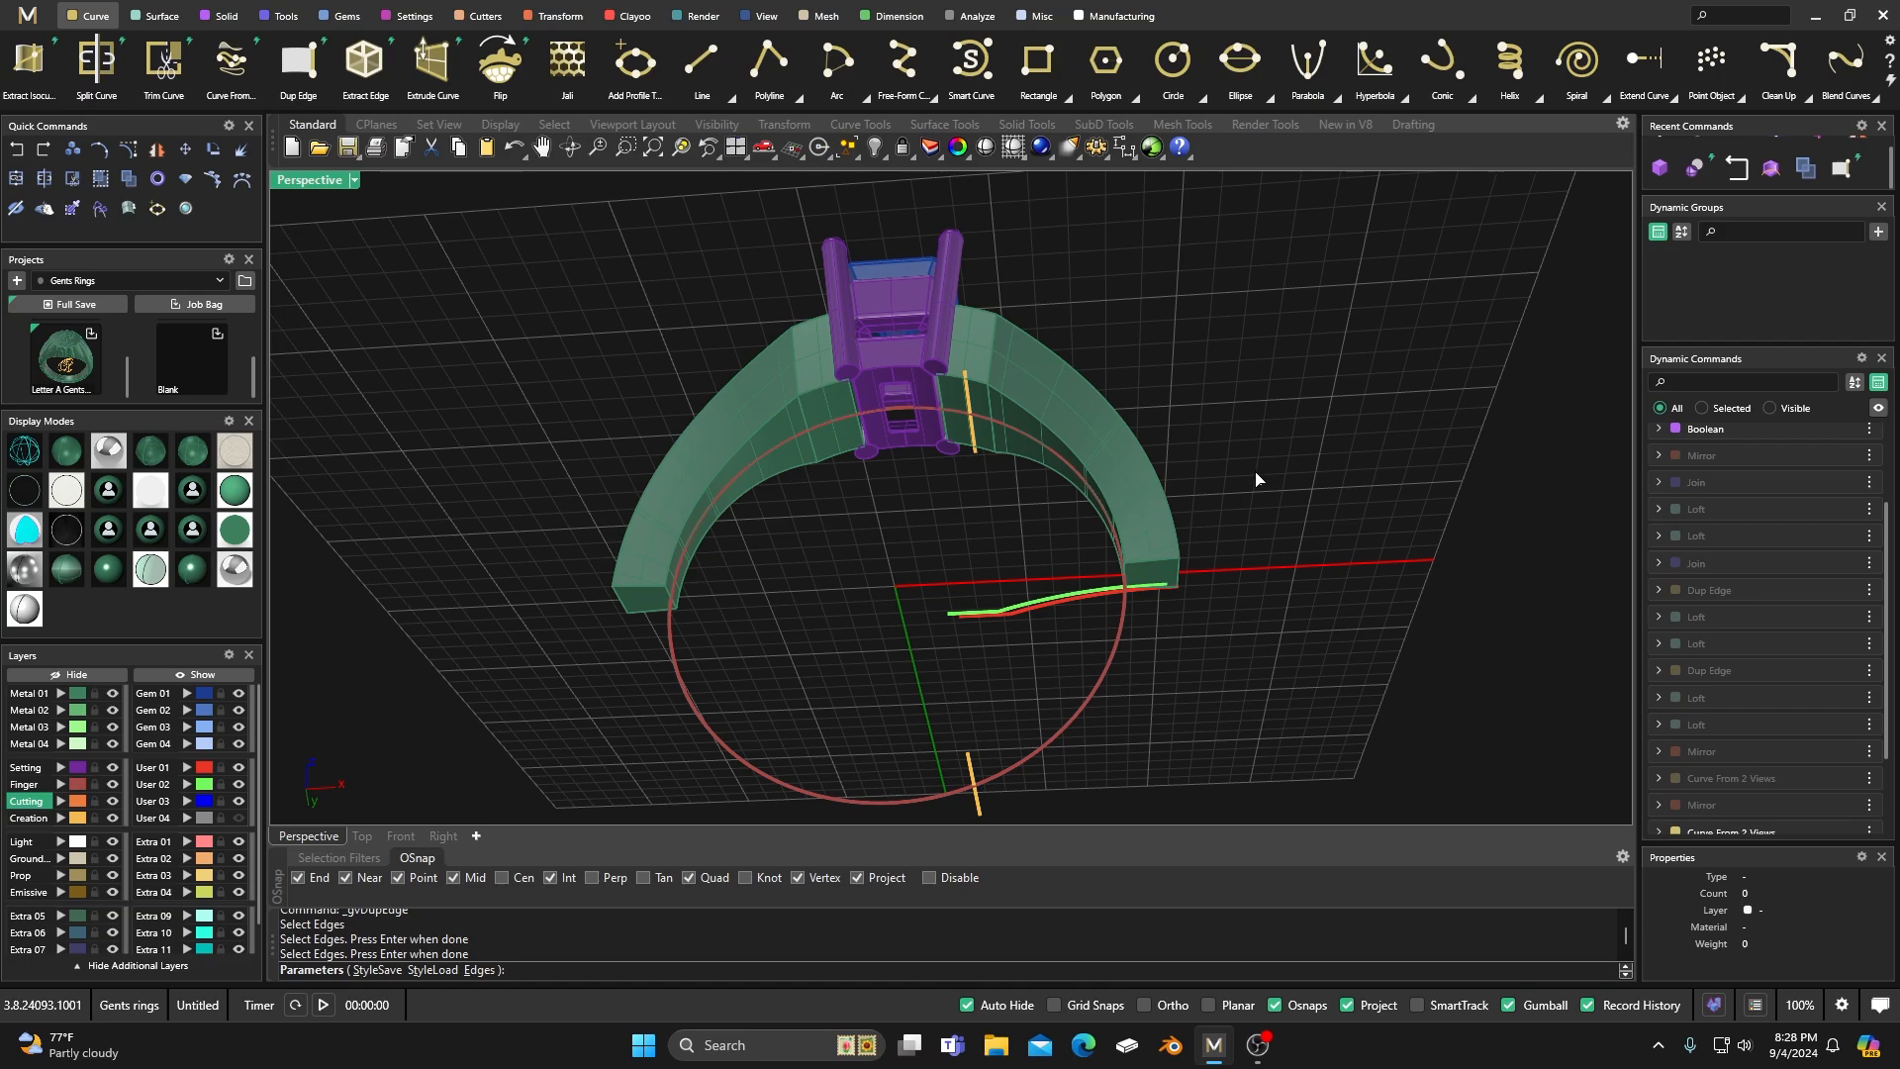
right_drag(537, 496, 543, 603)
key(Return)
scroll(638, 603, up, 8)
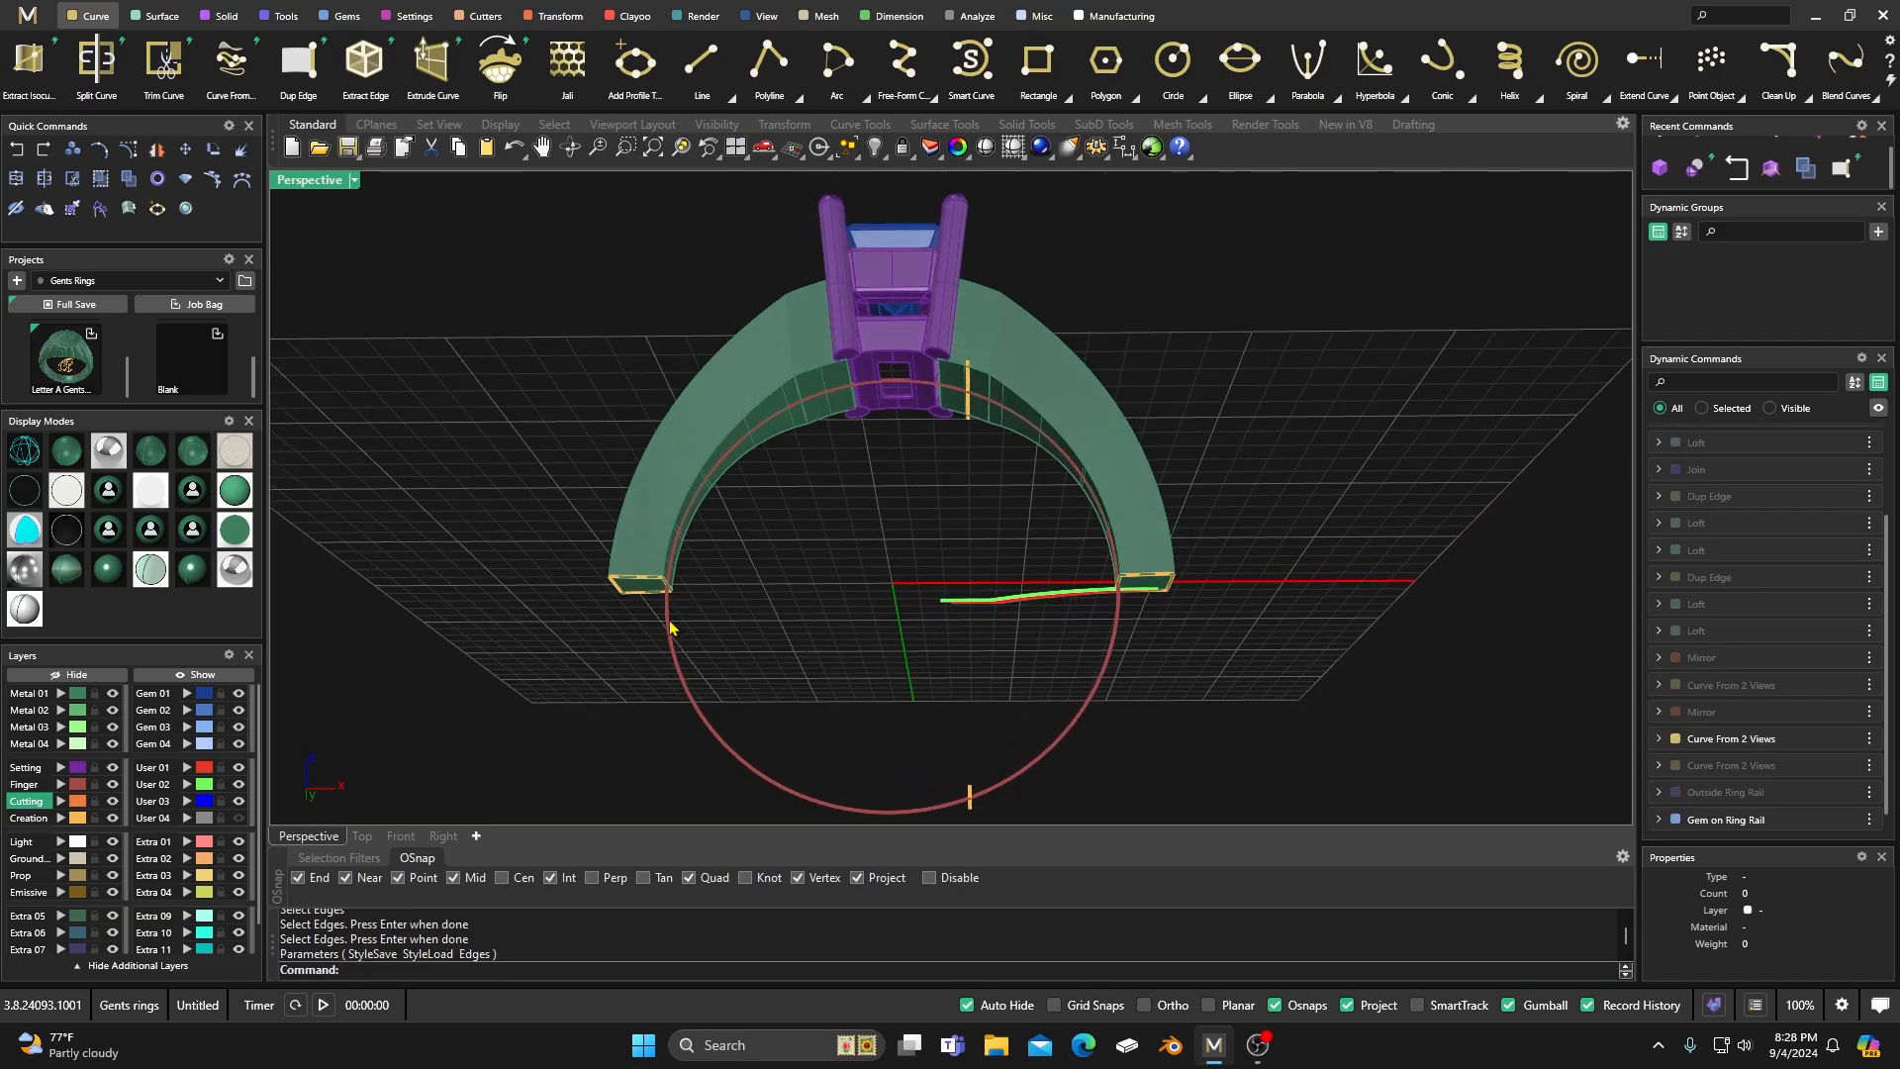
scroll(635, 613, down, 8)
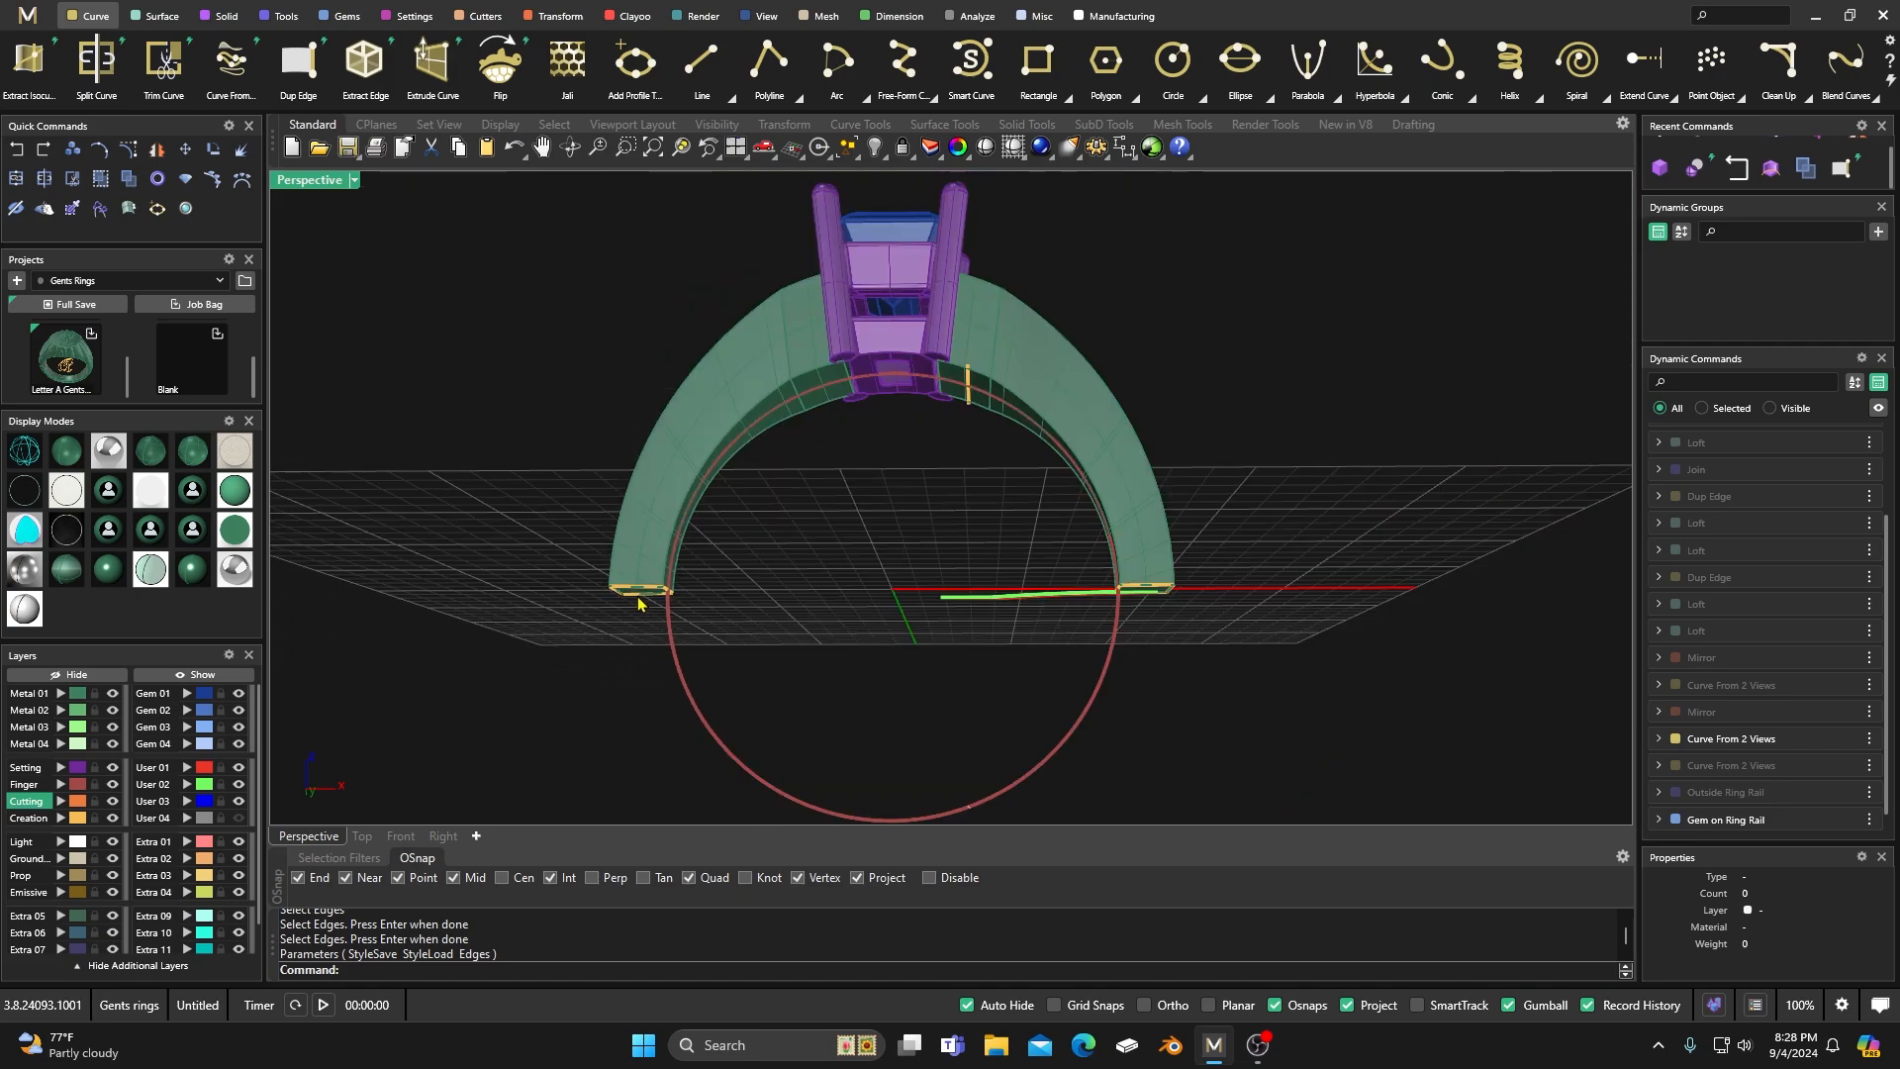
Show the hidden Outside Ring Rail so it can serve as the outer path of the shank's lower half.
click(156, 16)
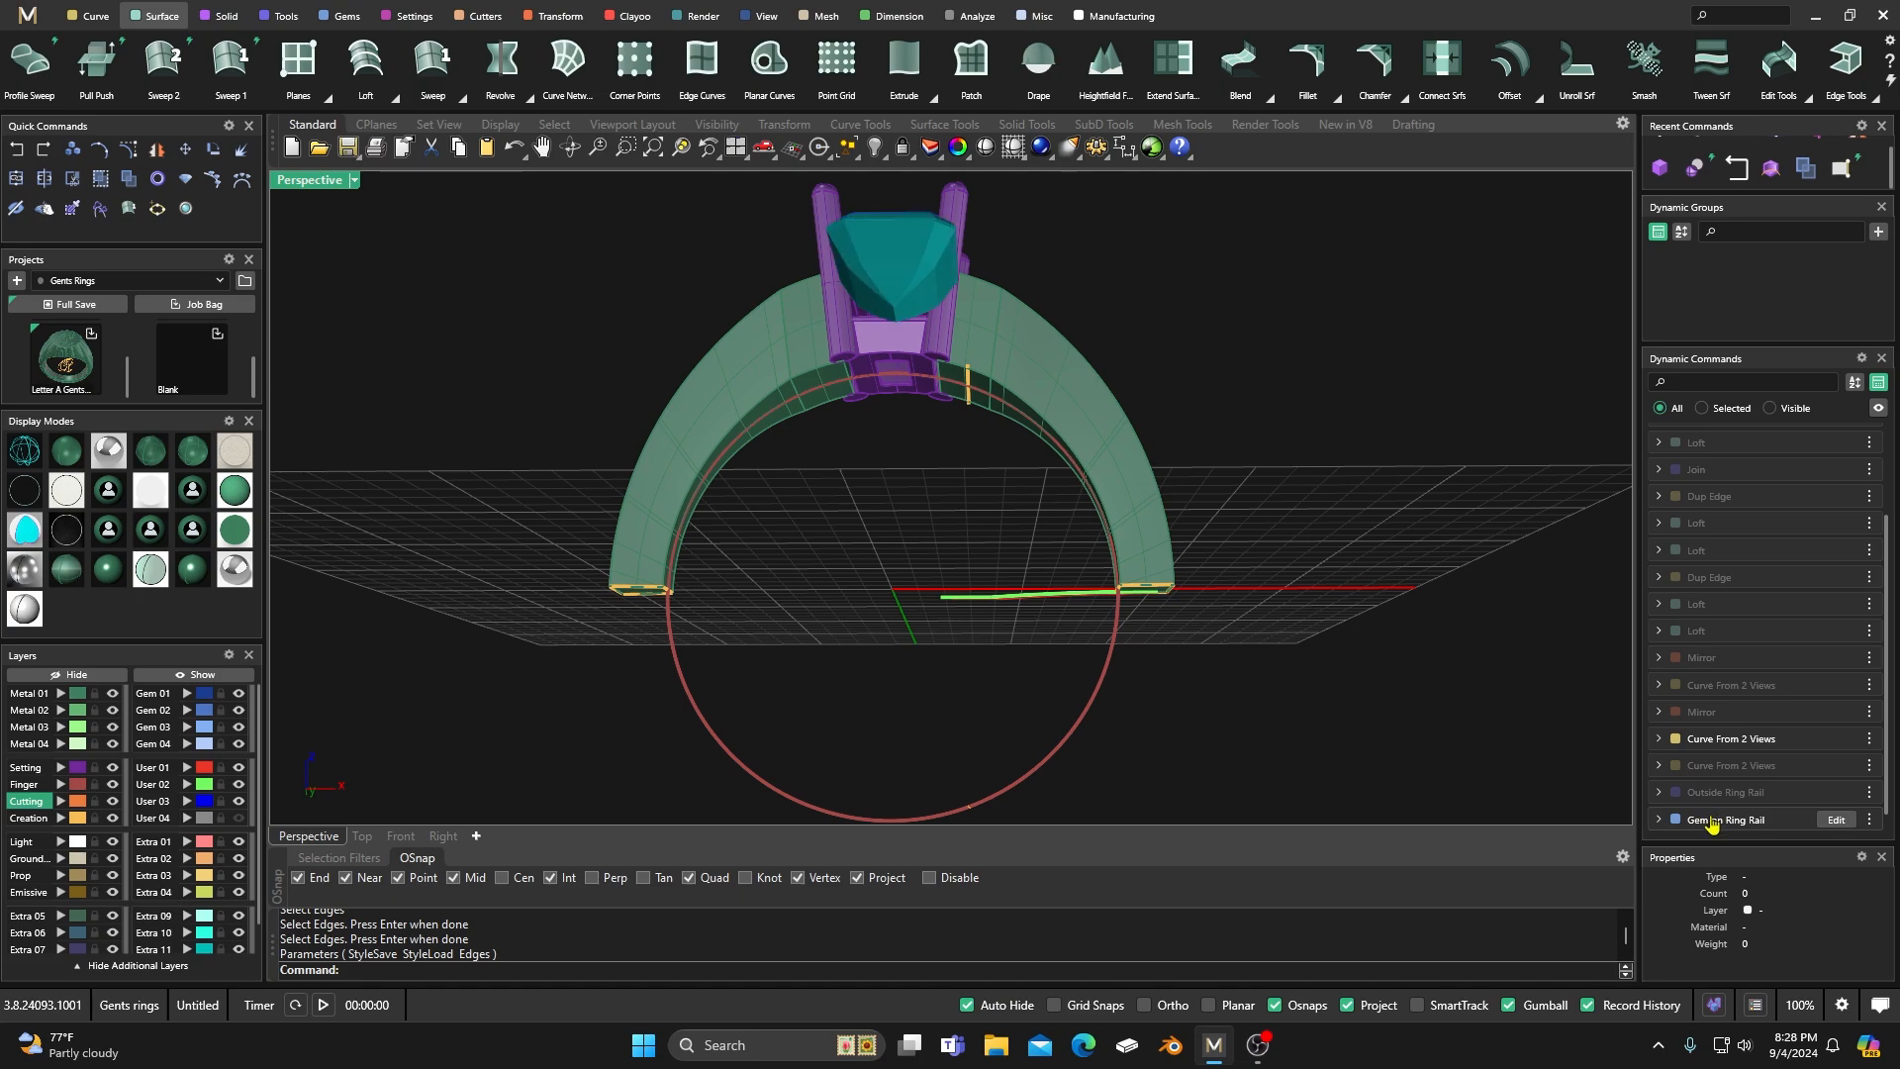
click(1869, 792)
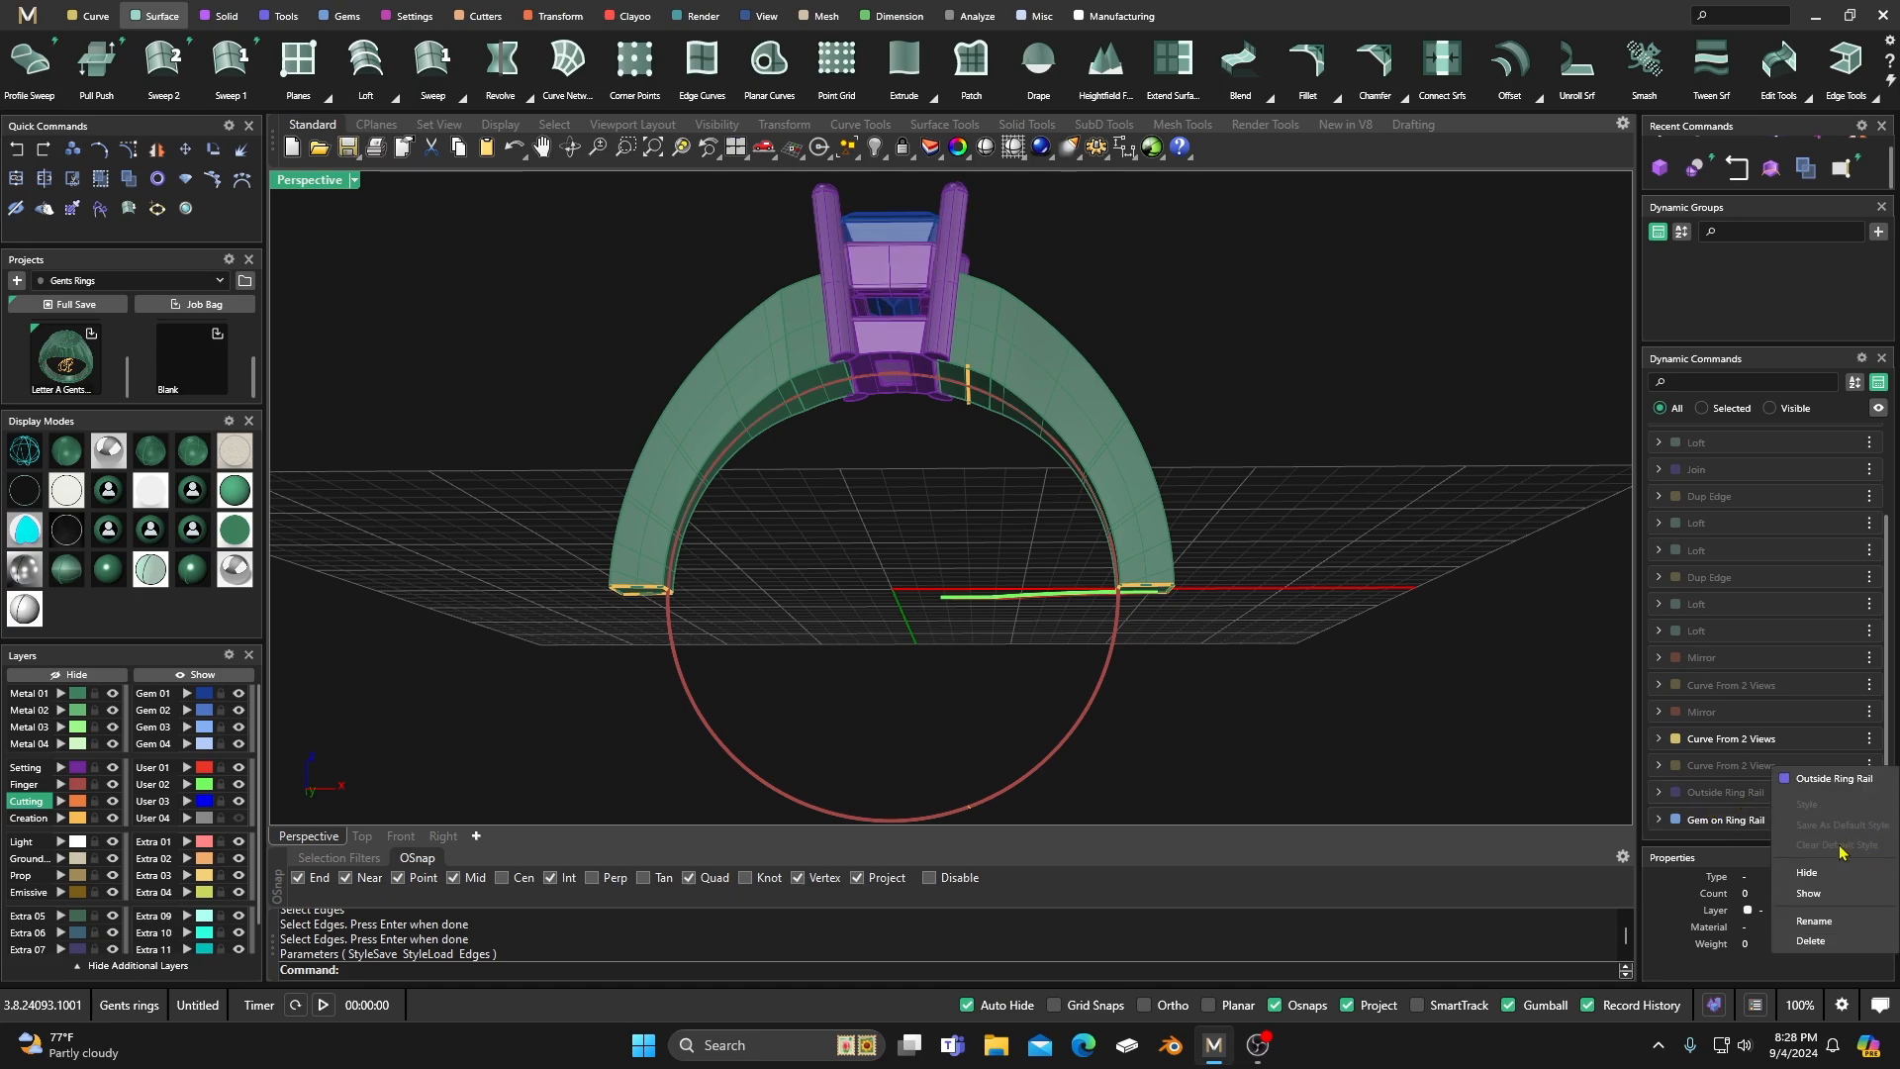
click(1817, 894)
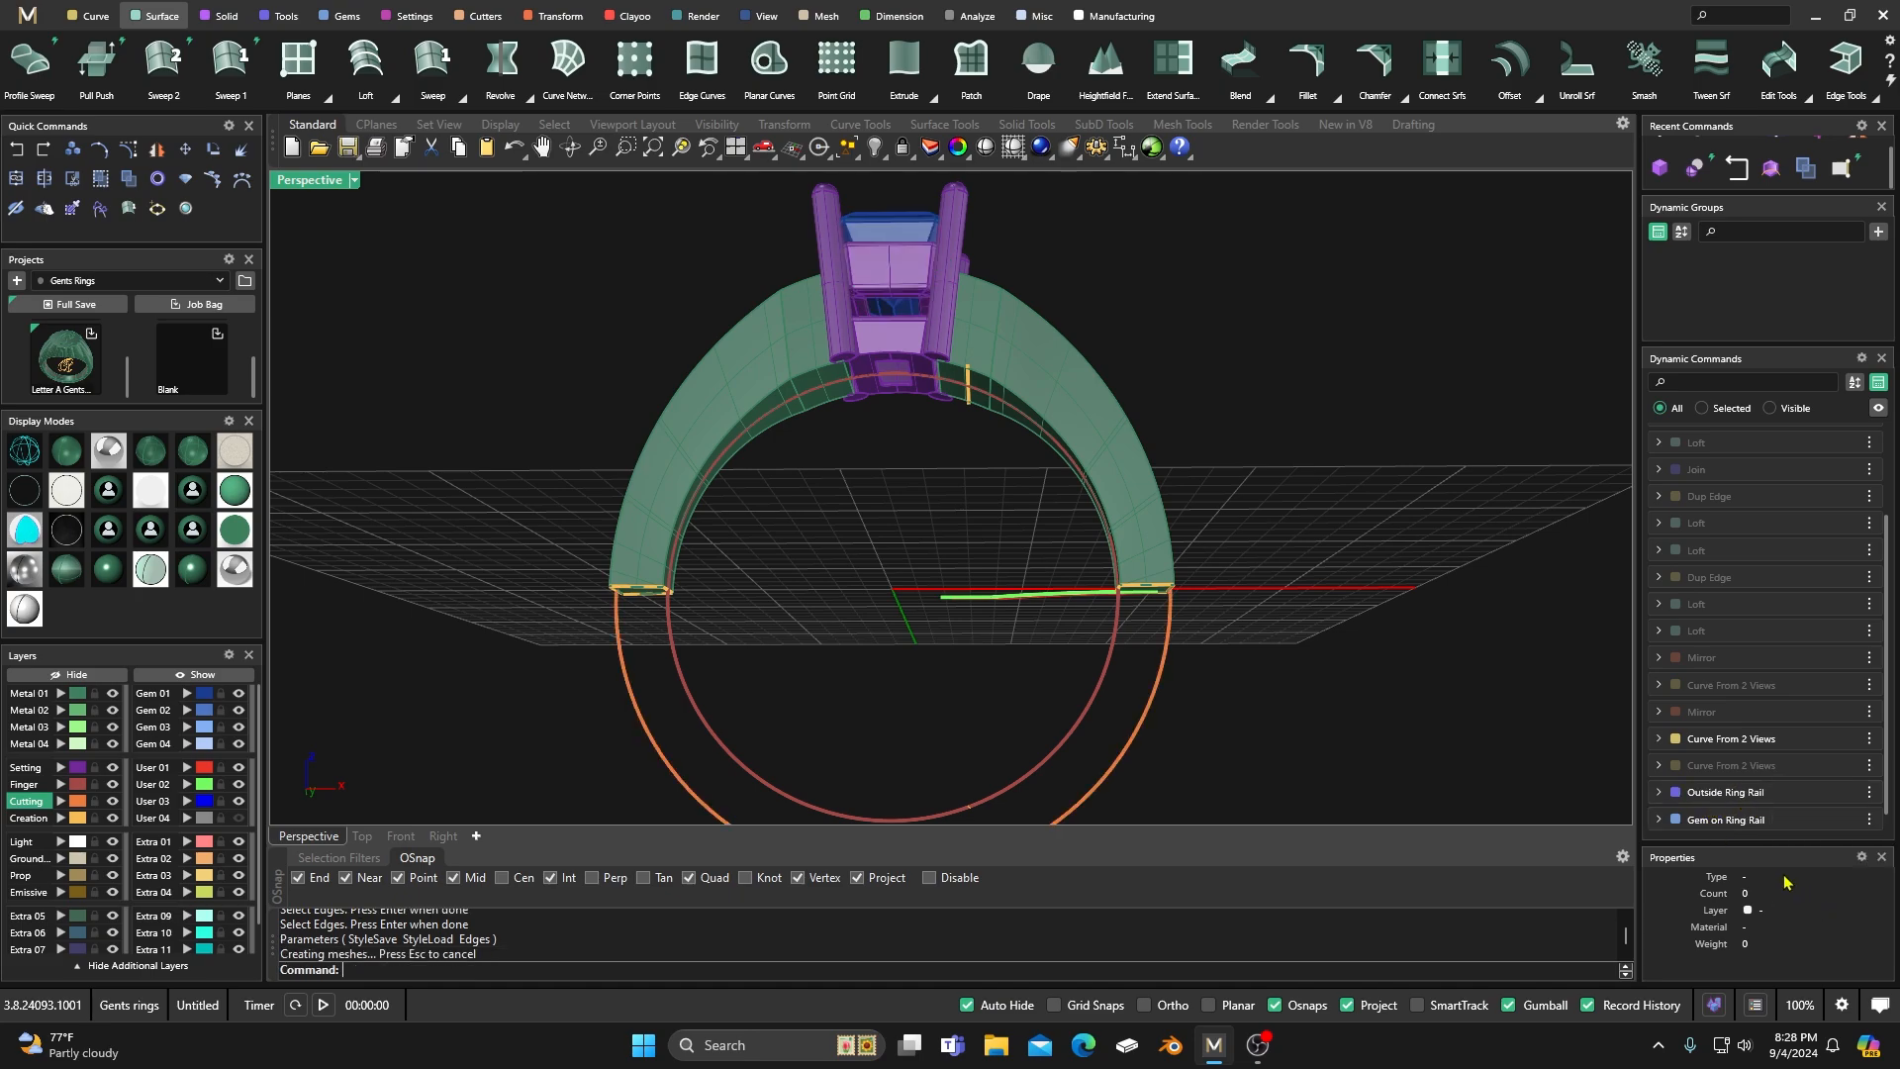
Try a Sweep 2 along the finger rail and Outside Ring Rail using the grouped, unjoined edge curves as profiles.
right_drag(967, 589, 933, 543)
click(164, 62)
click(690, 683)
click(642, 698)
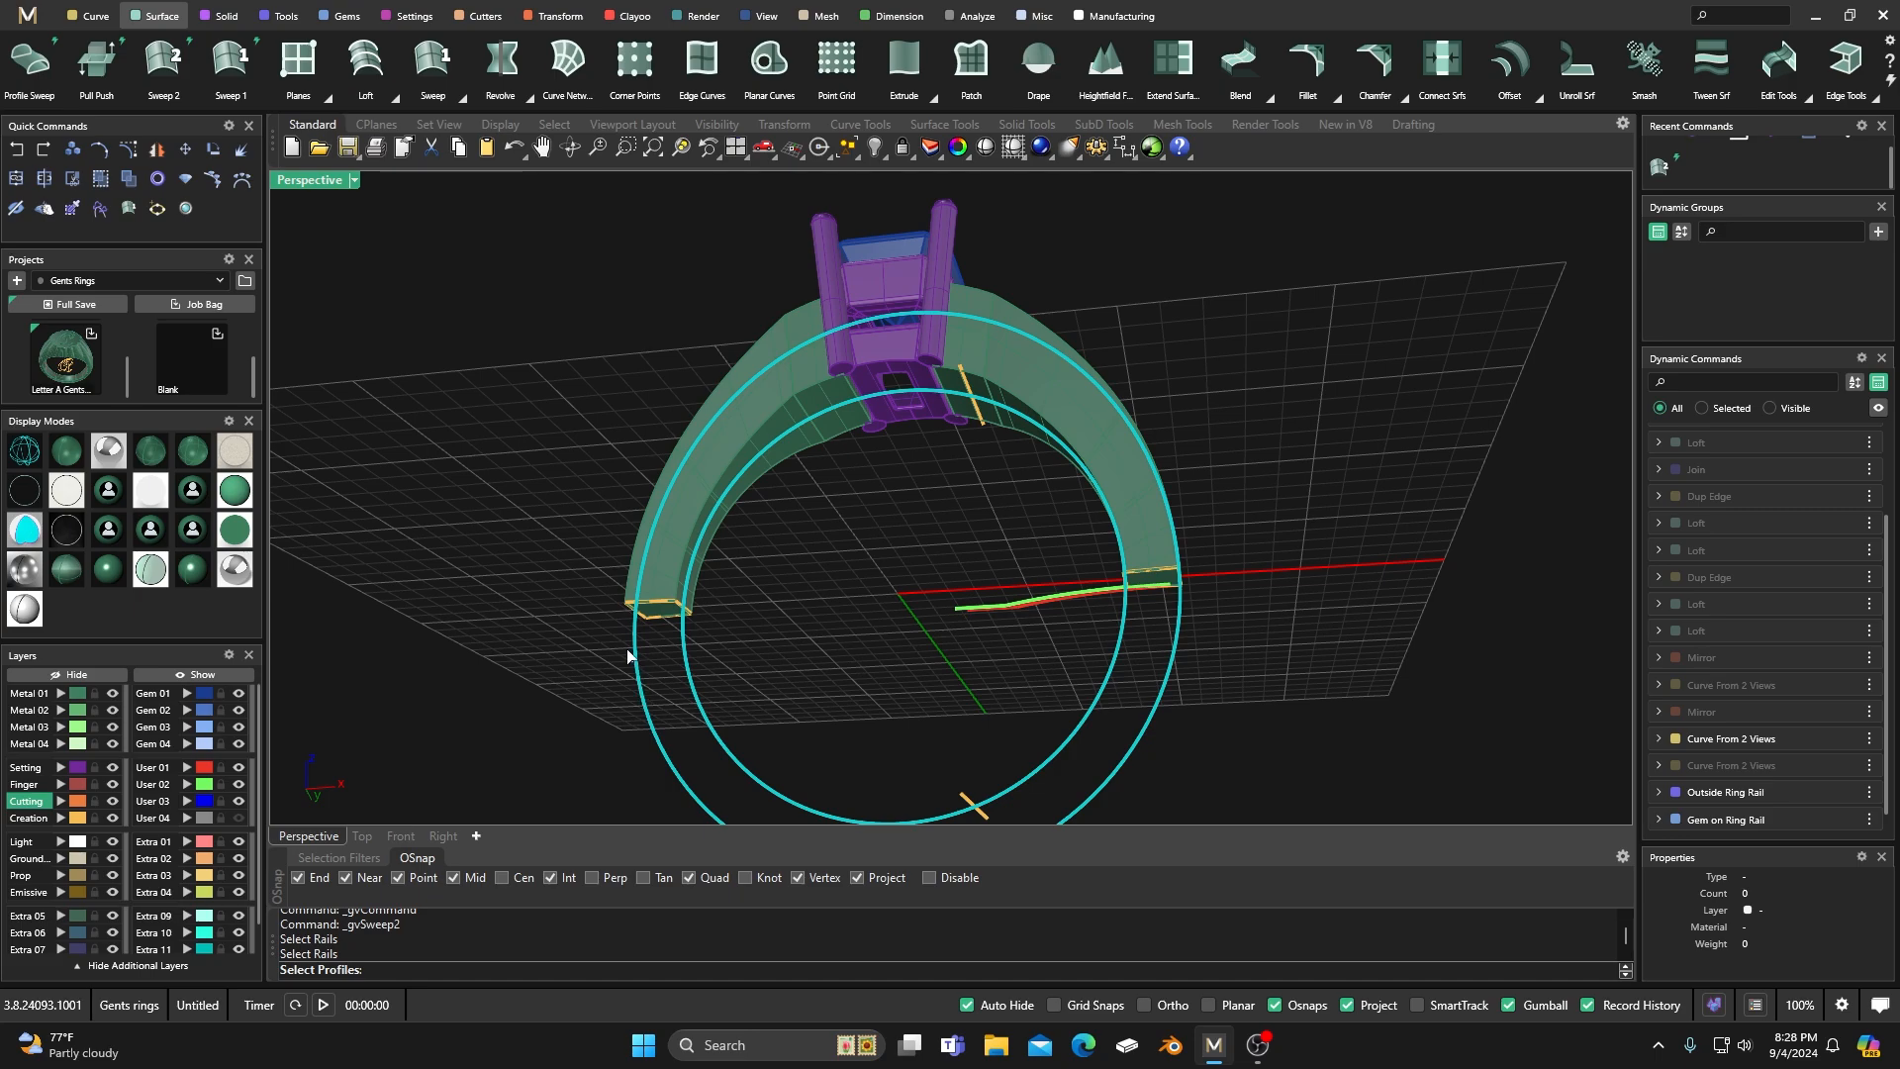
click(662, 626)
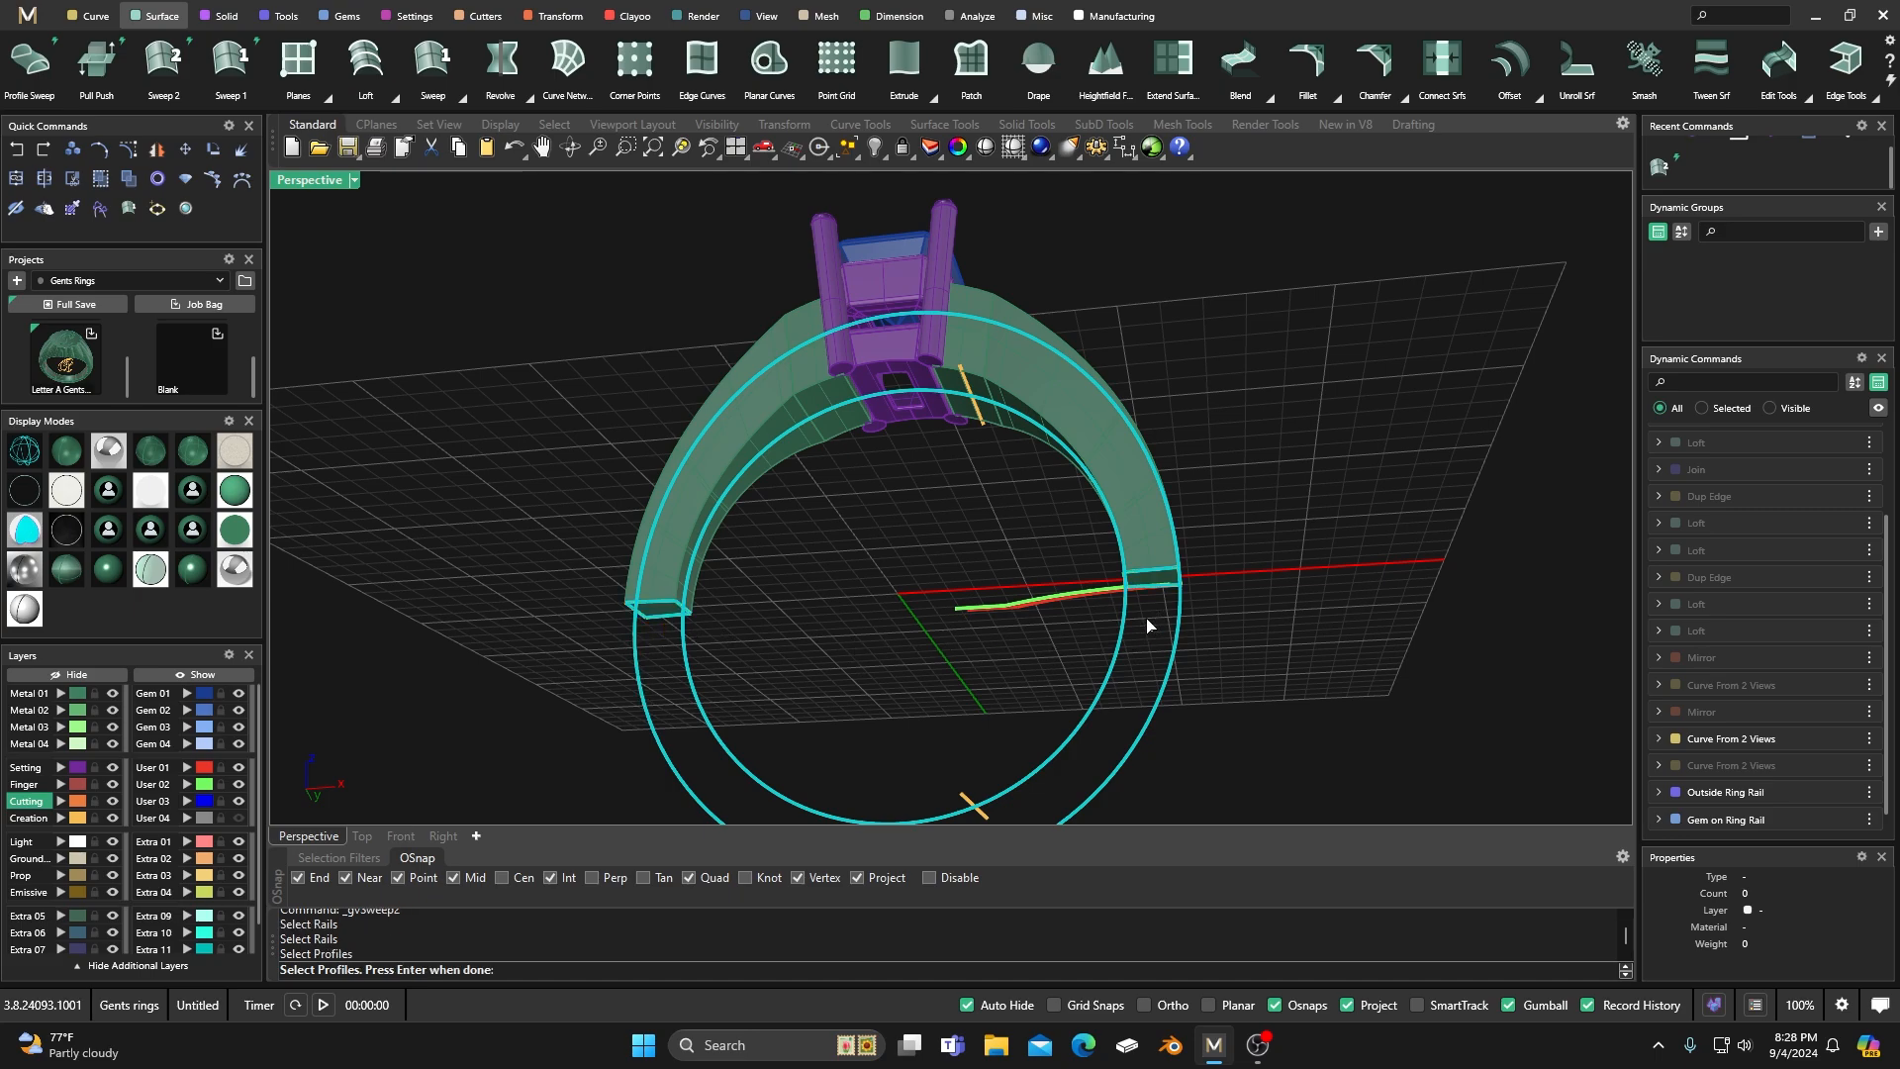
key(Return)
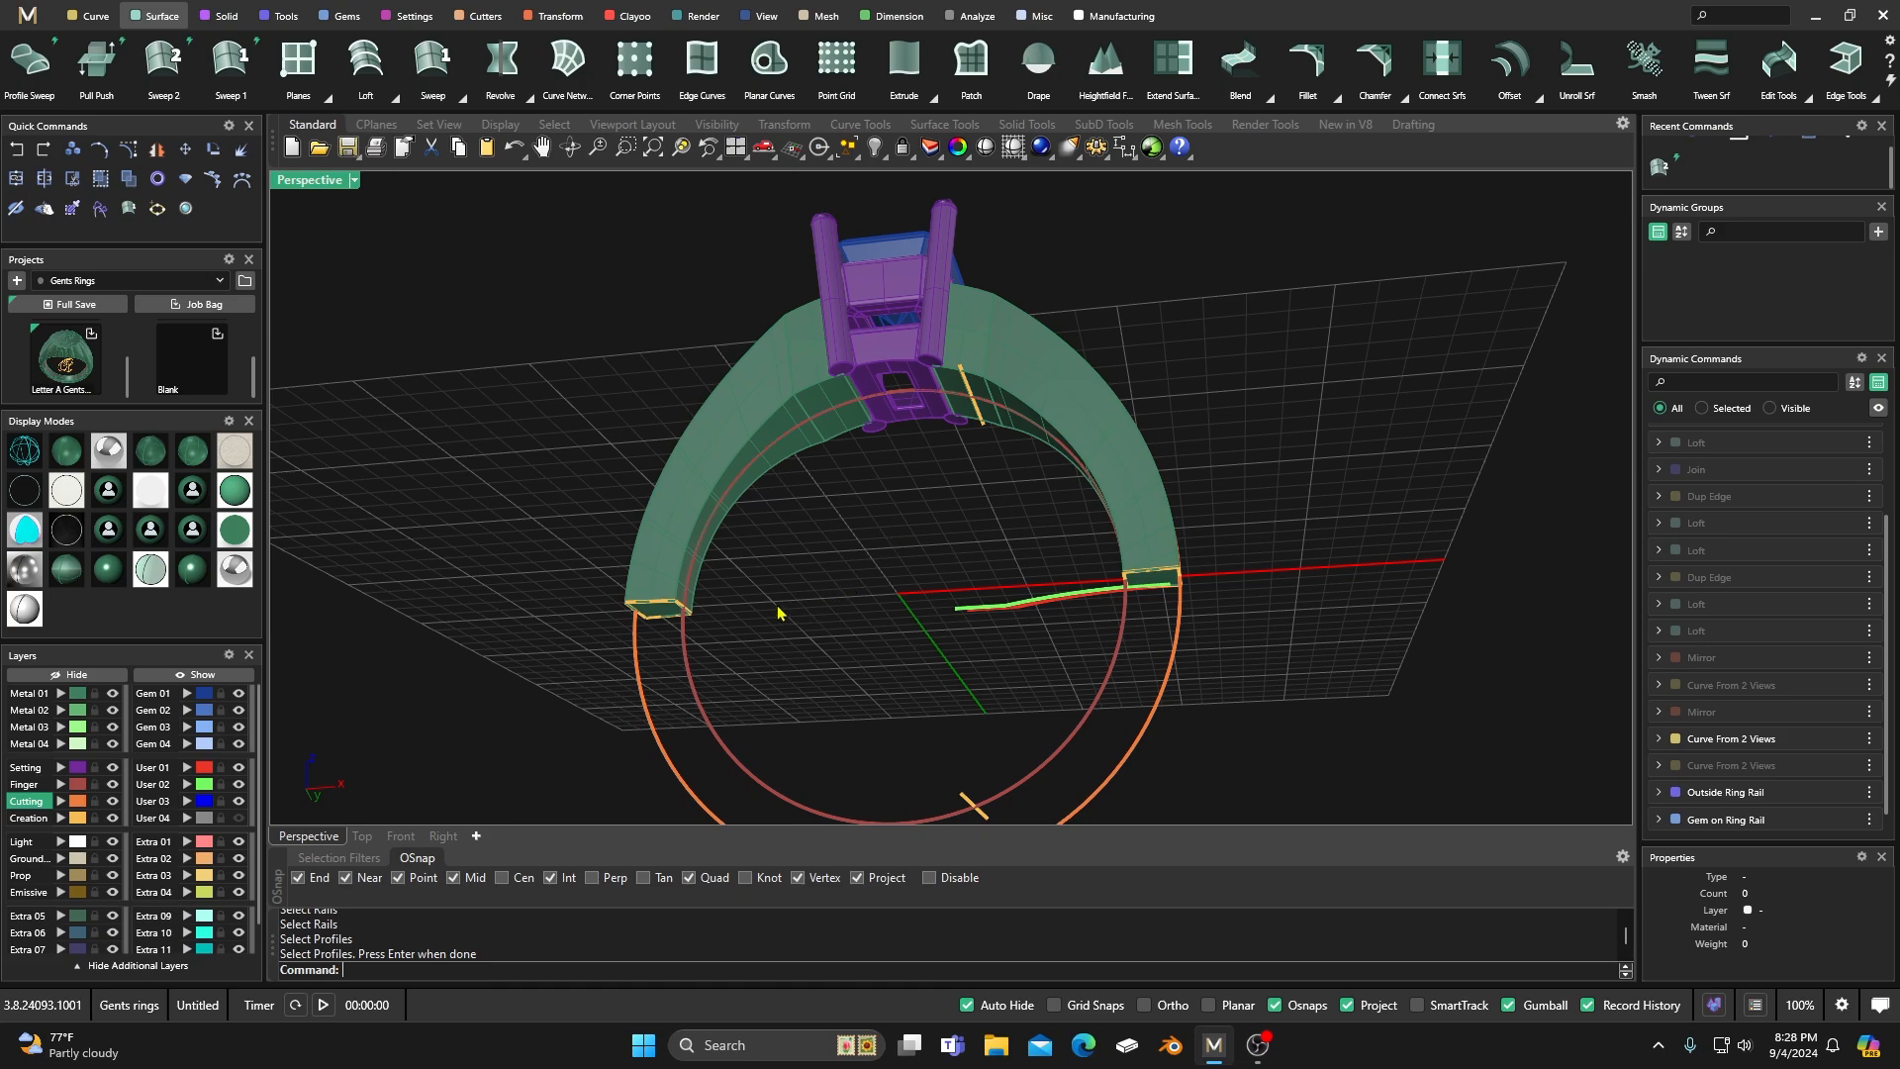
Ungroup the Dup Edge curves at the shank's two lower ends.
click(661, 608)
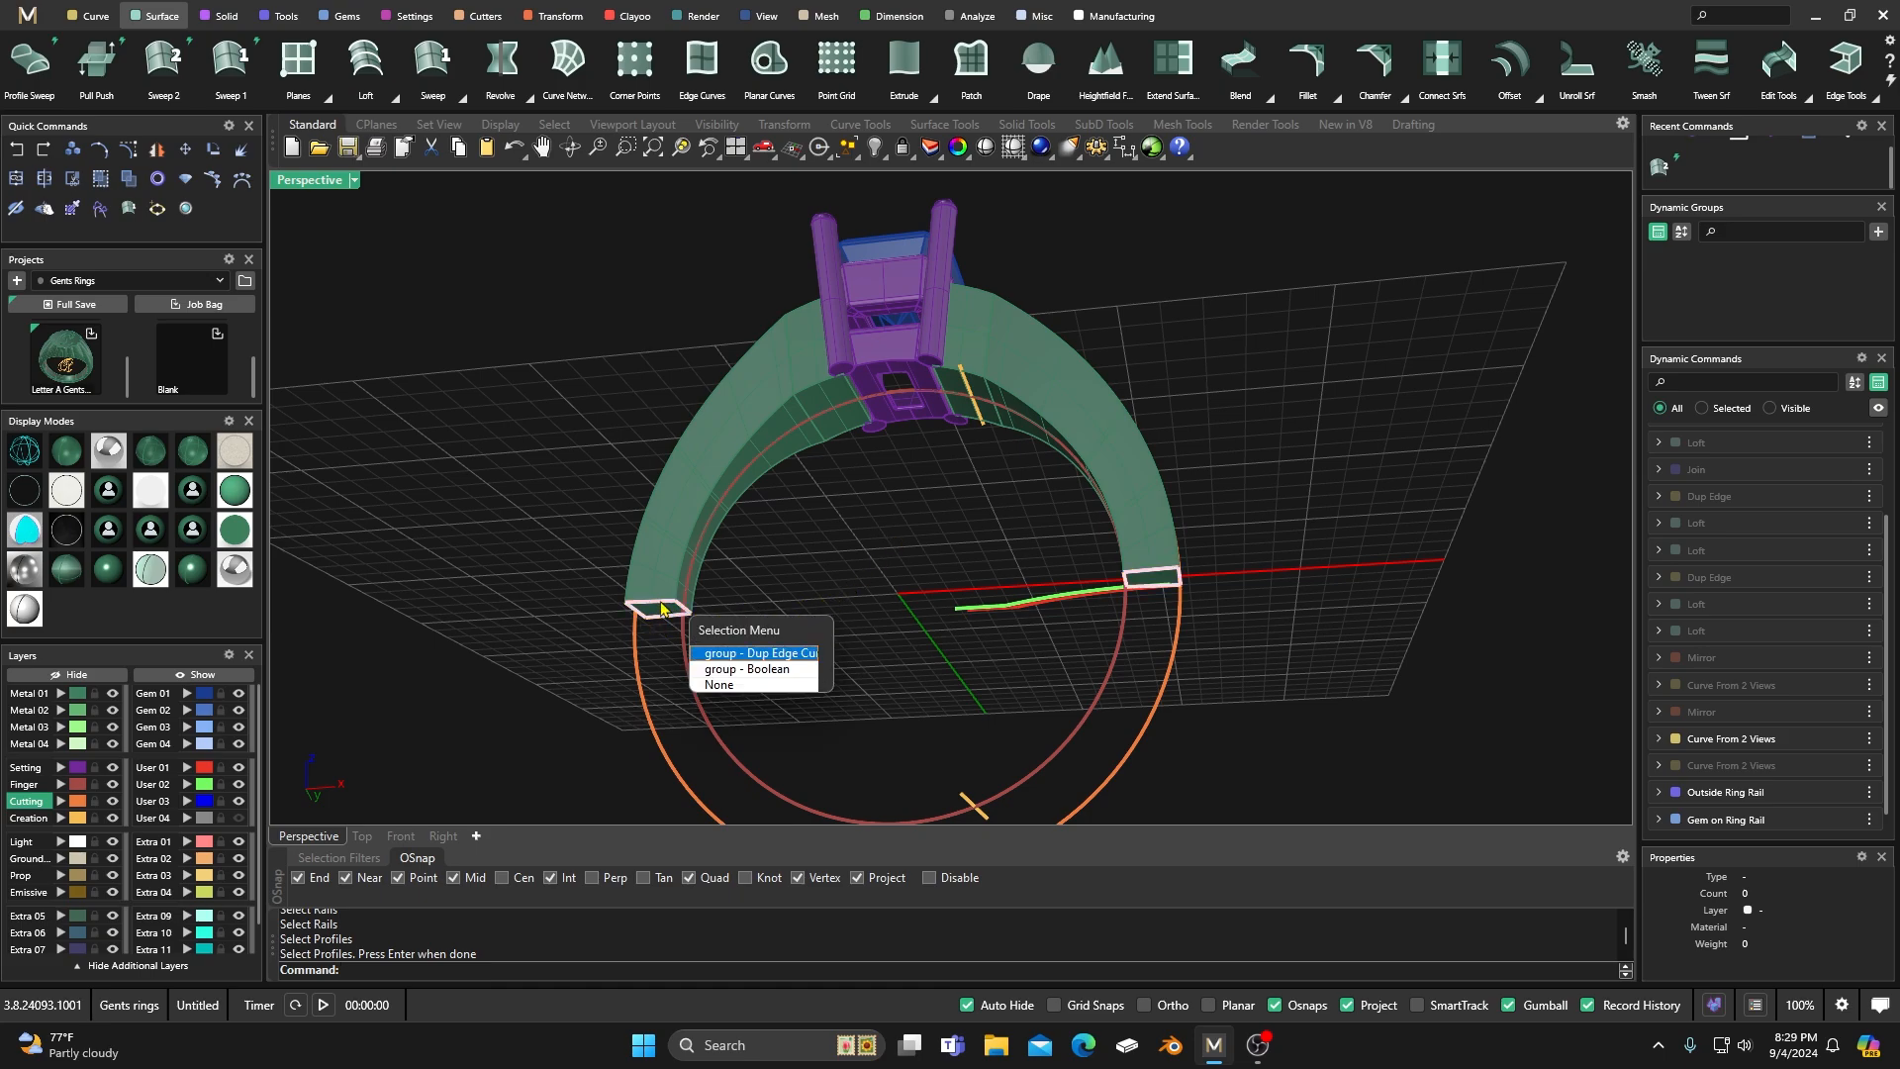
click(724, 656)
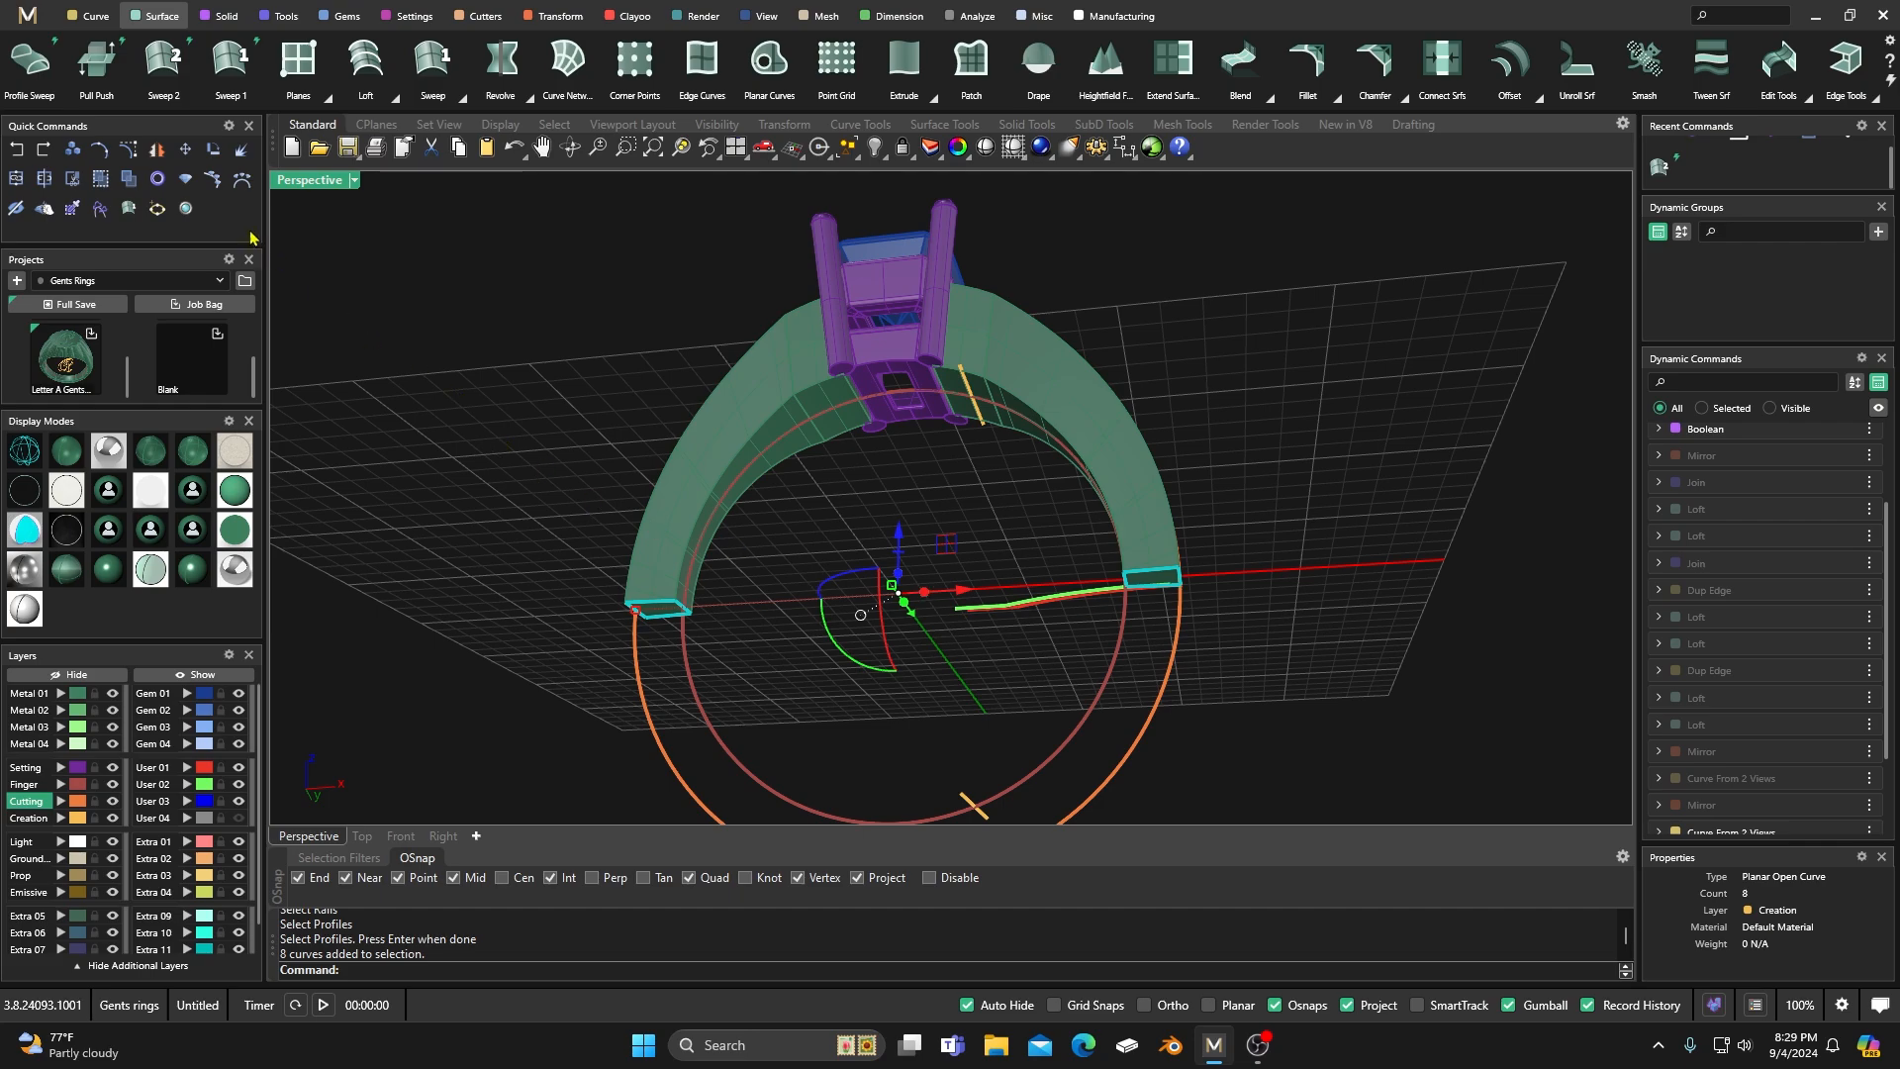
click(132, 184)
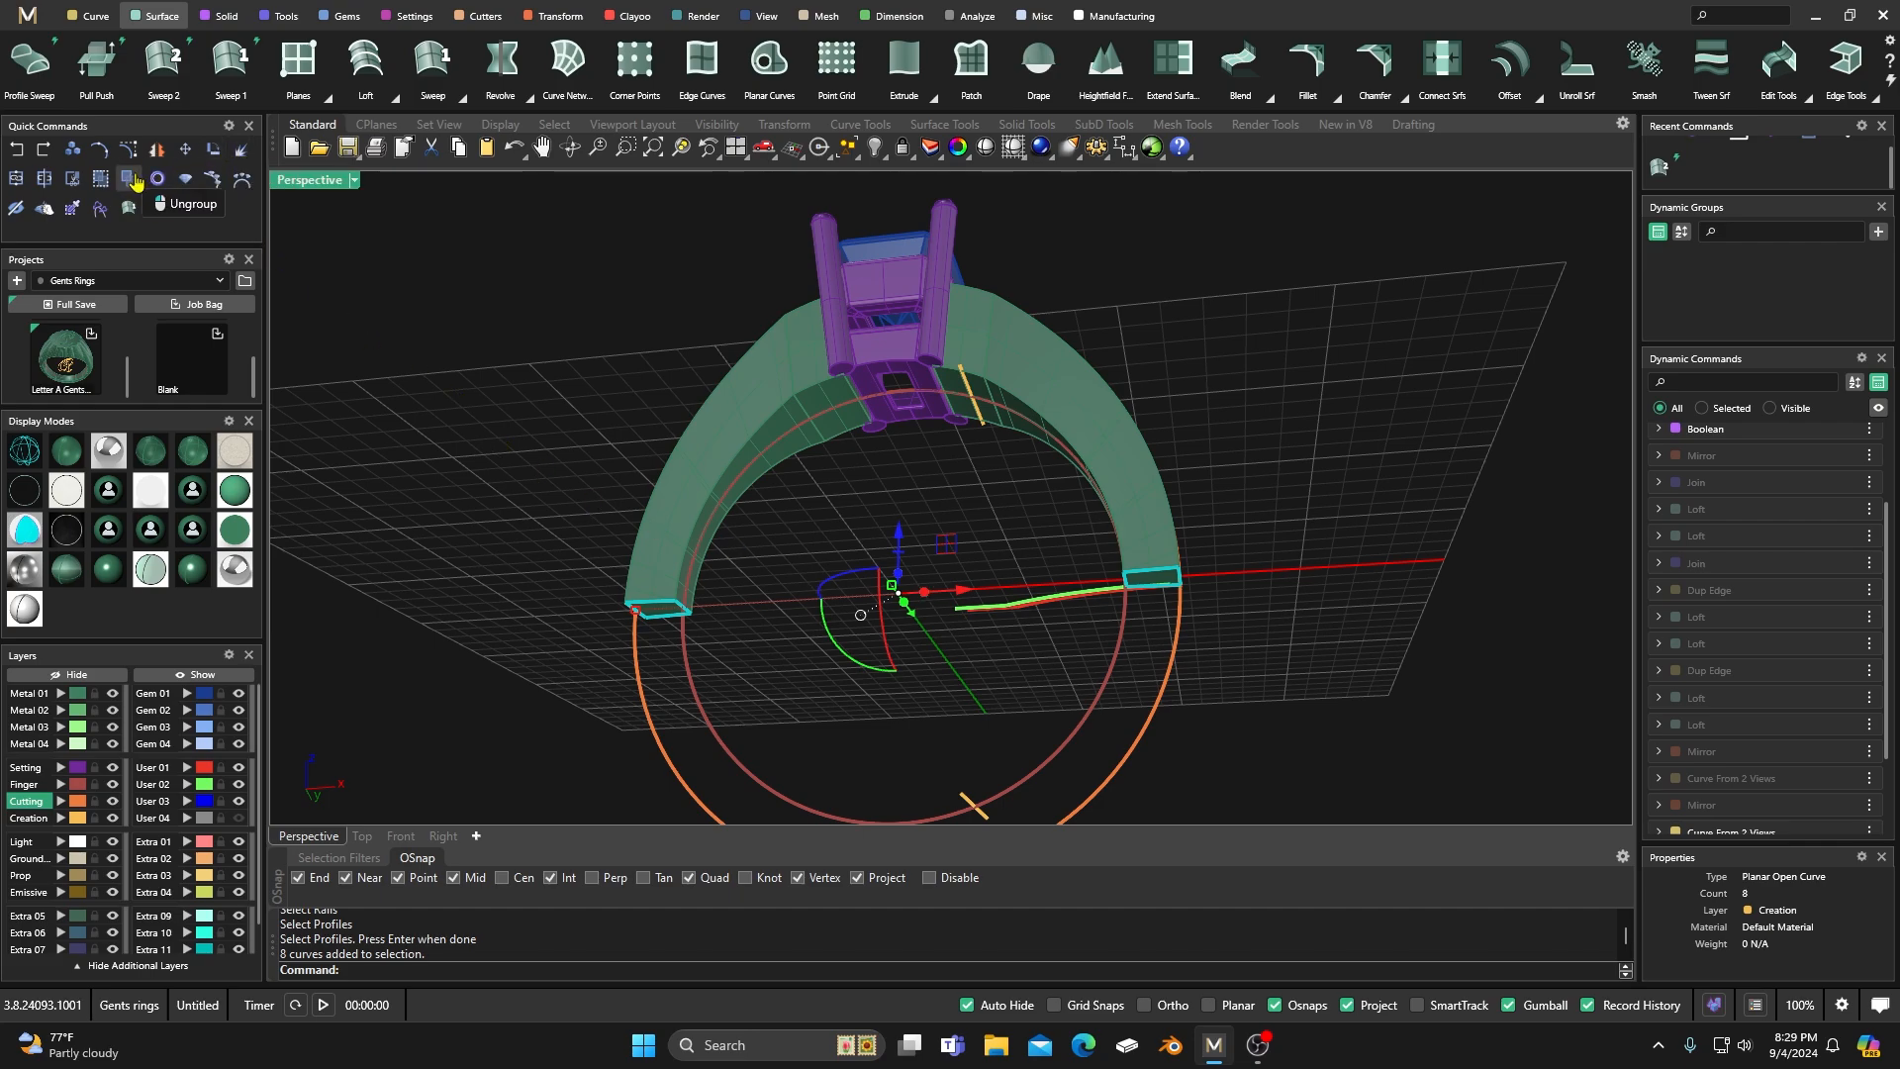
click(550, 511)
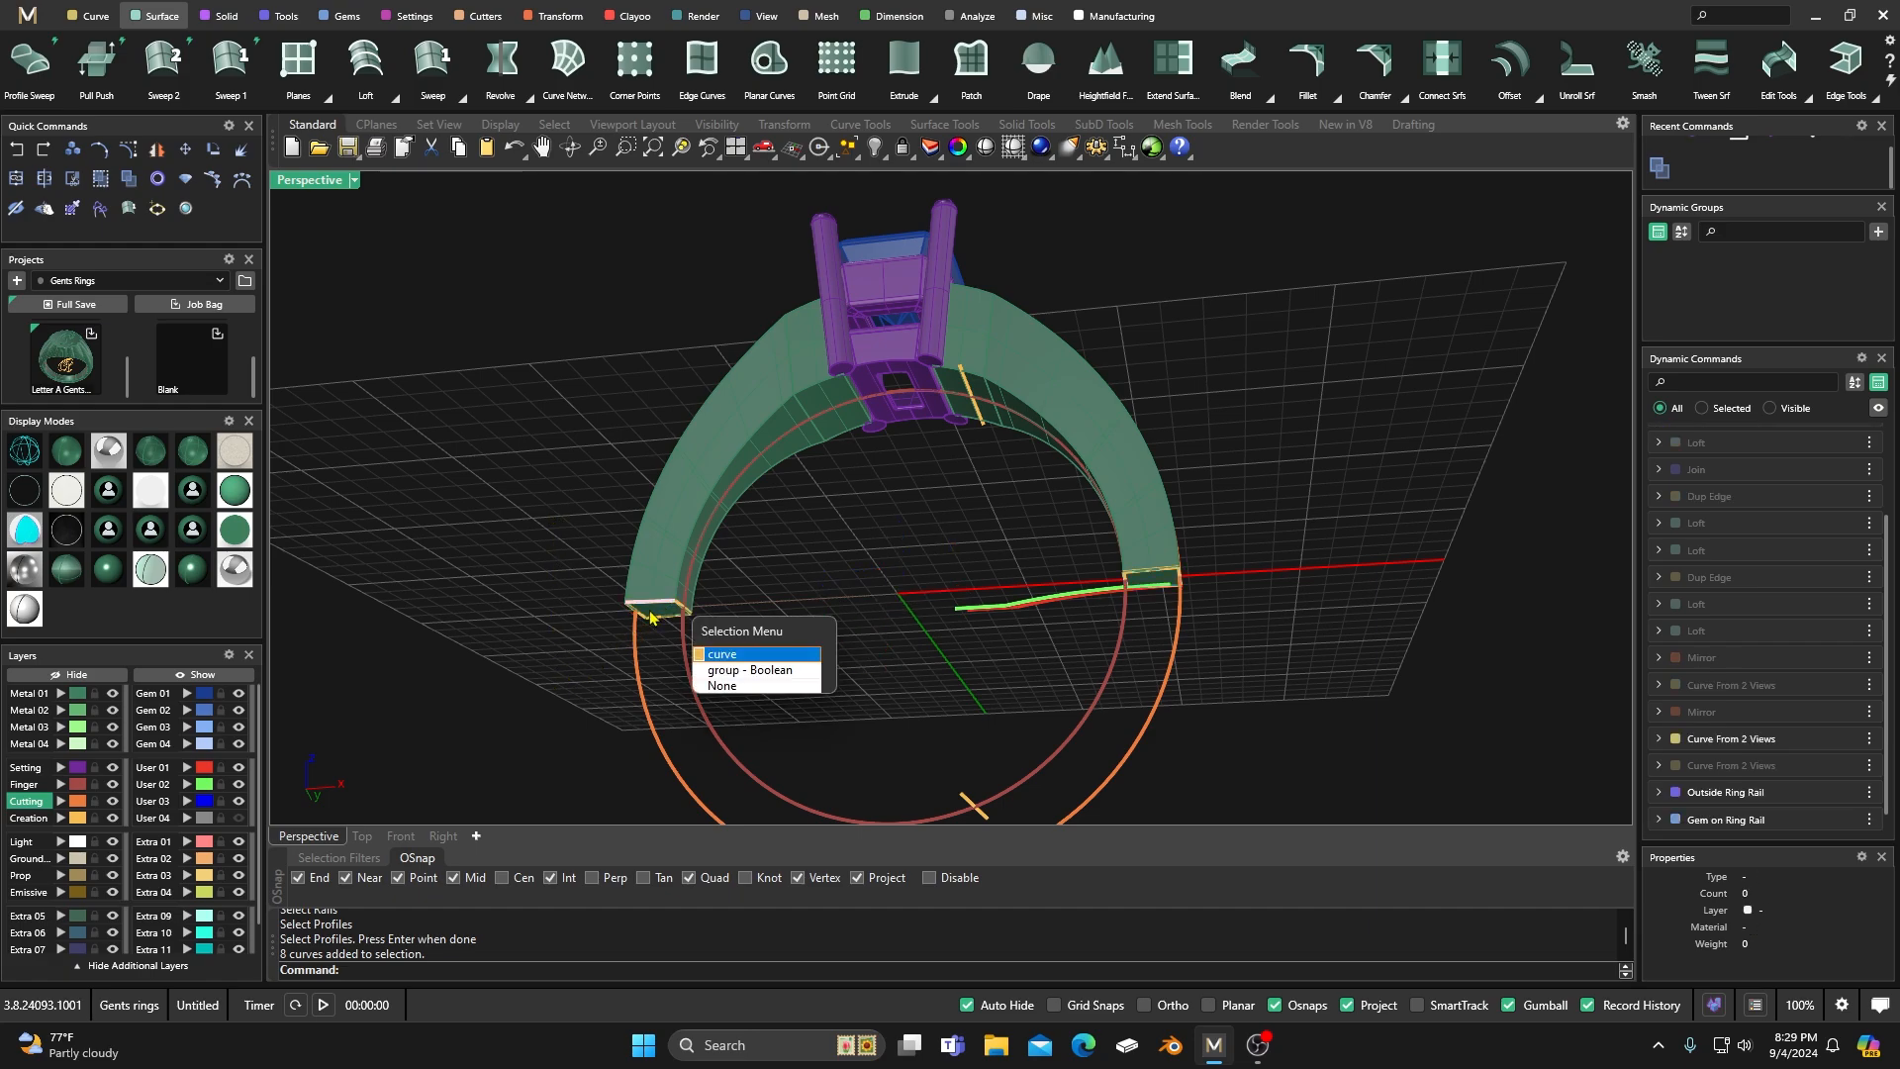
Join the four edge curves at each lower end of the shank into a closed profile and check both profiles.
drag(607, 648, 693, 589)
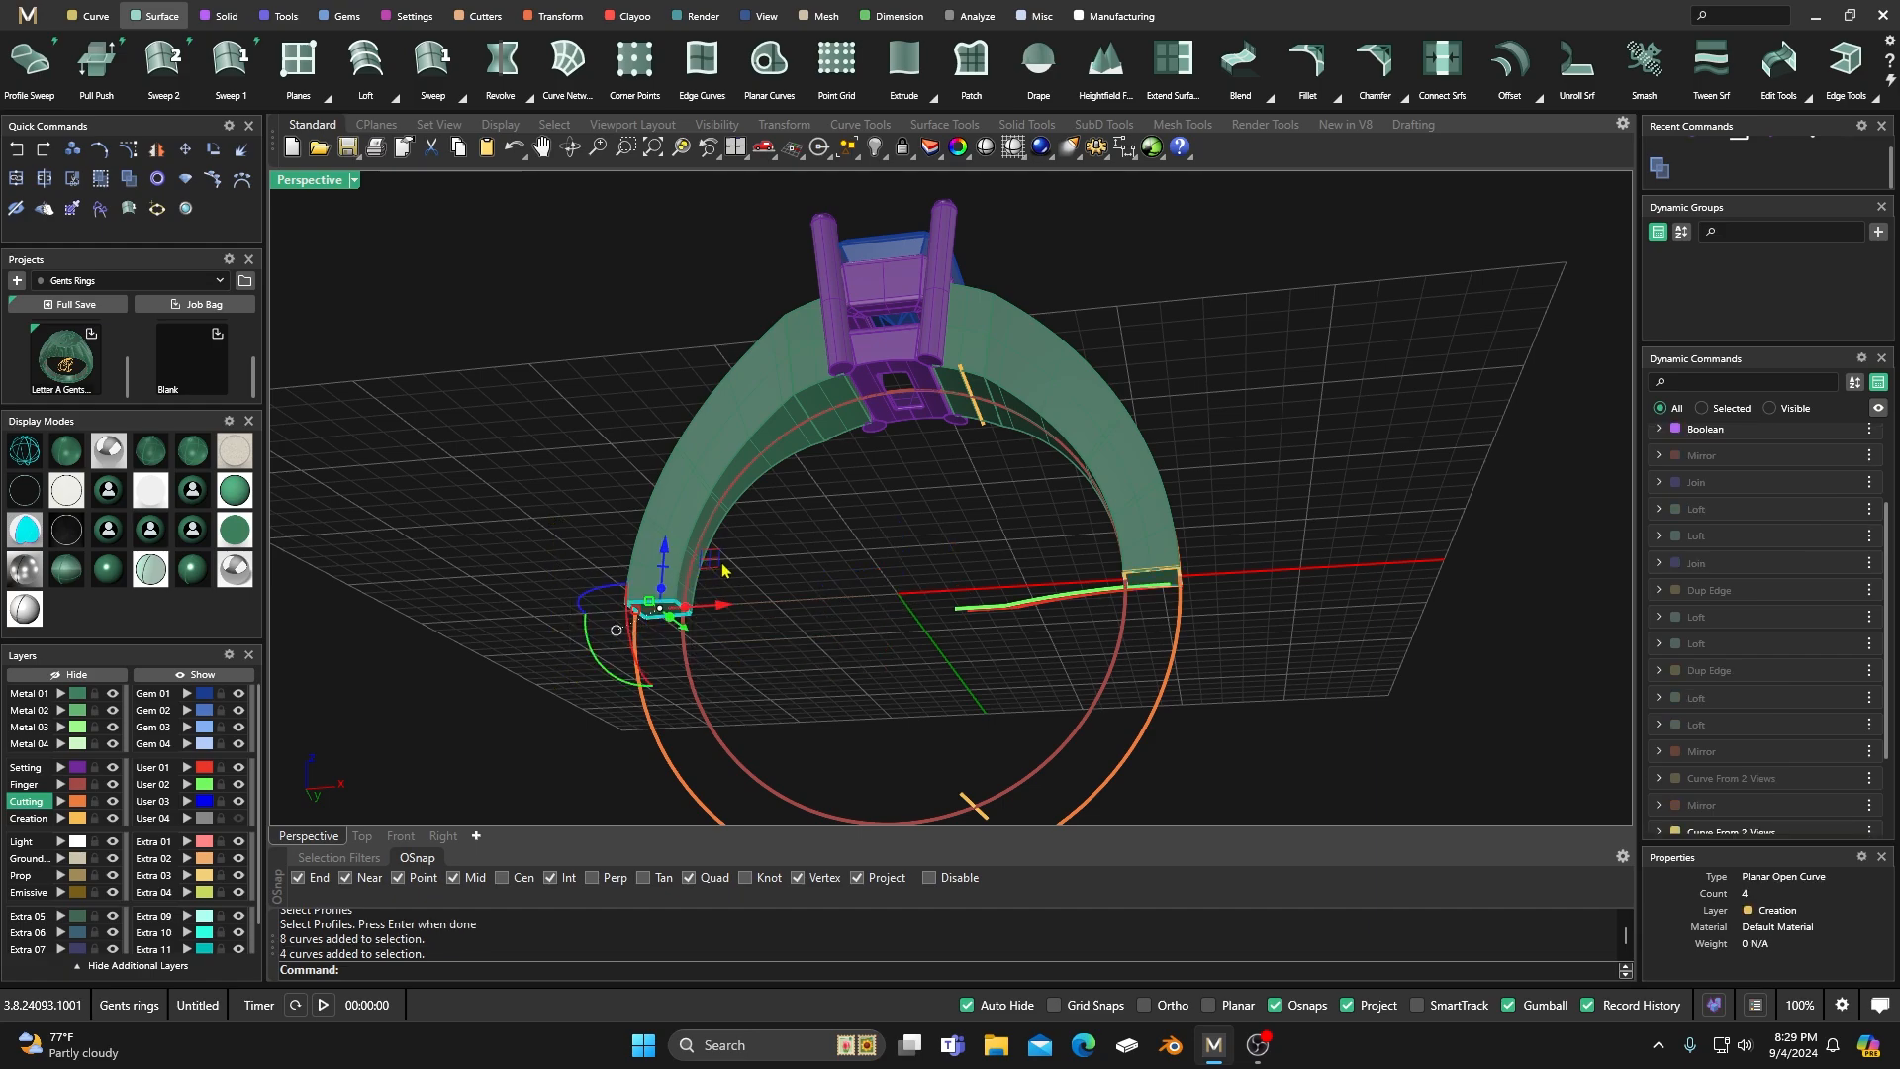
shift+drag(1099, 633, 1275, 533)
click(283, 17)
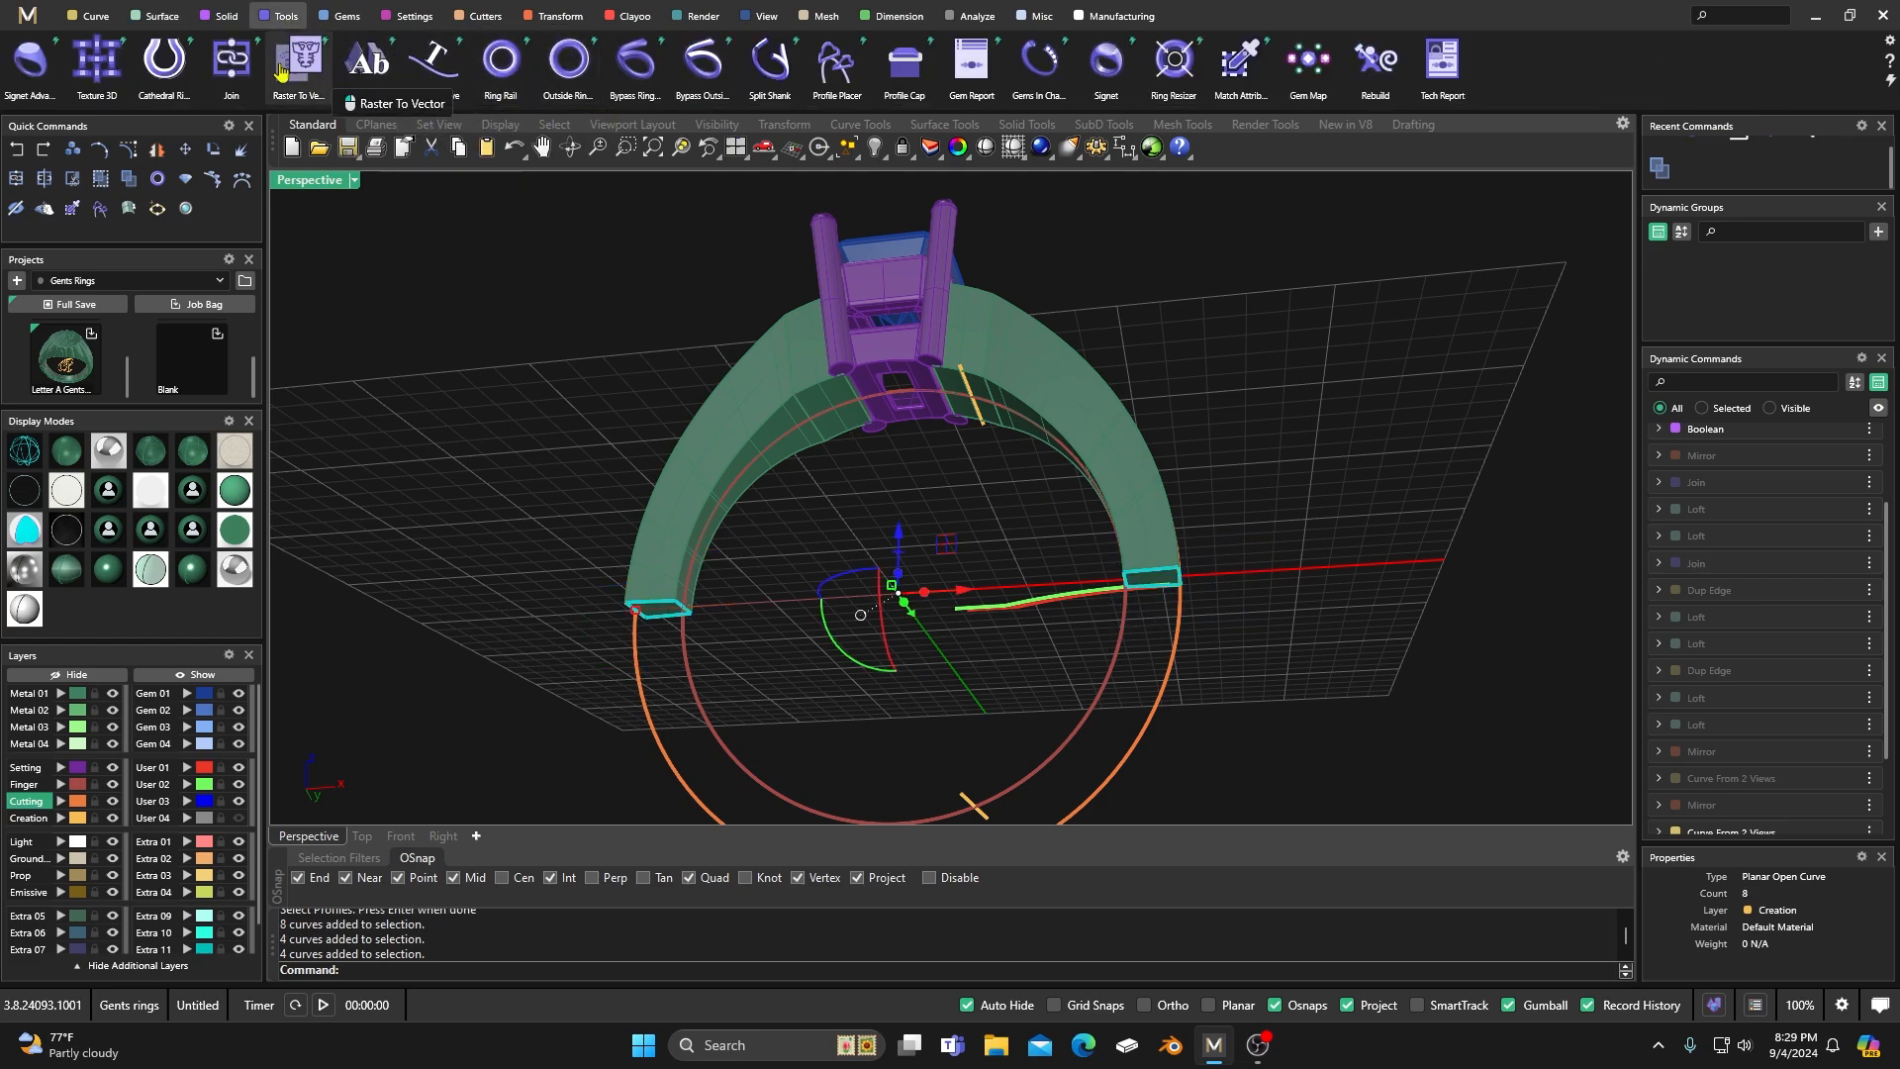
click(232, 61)
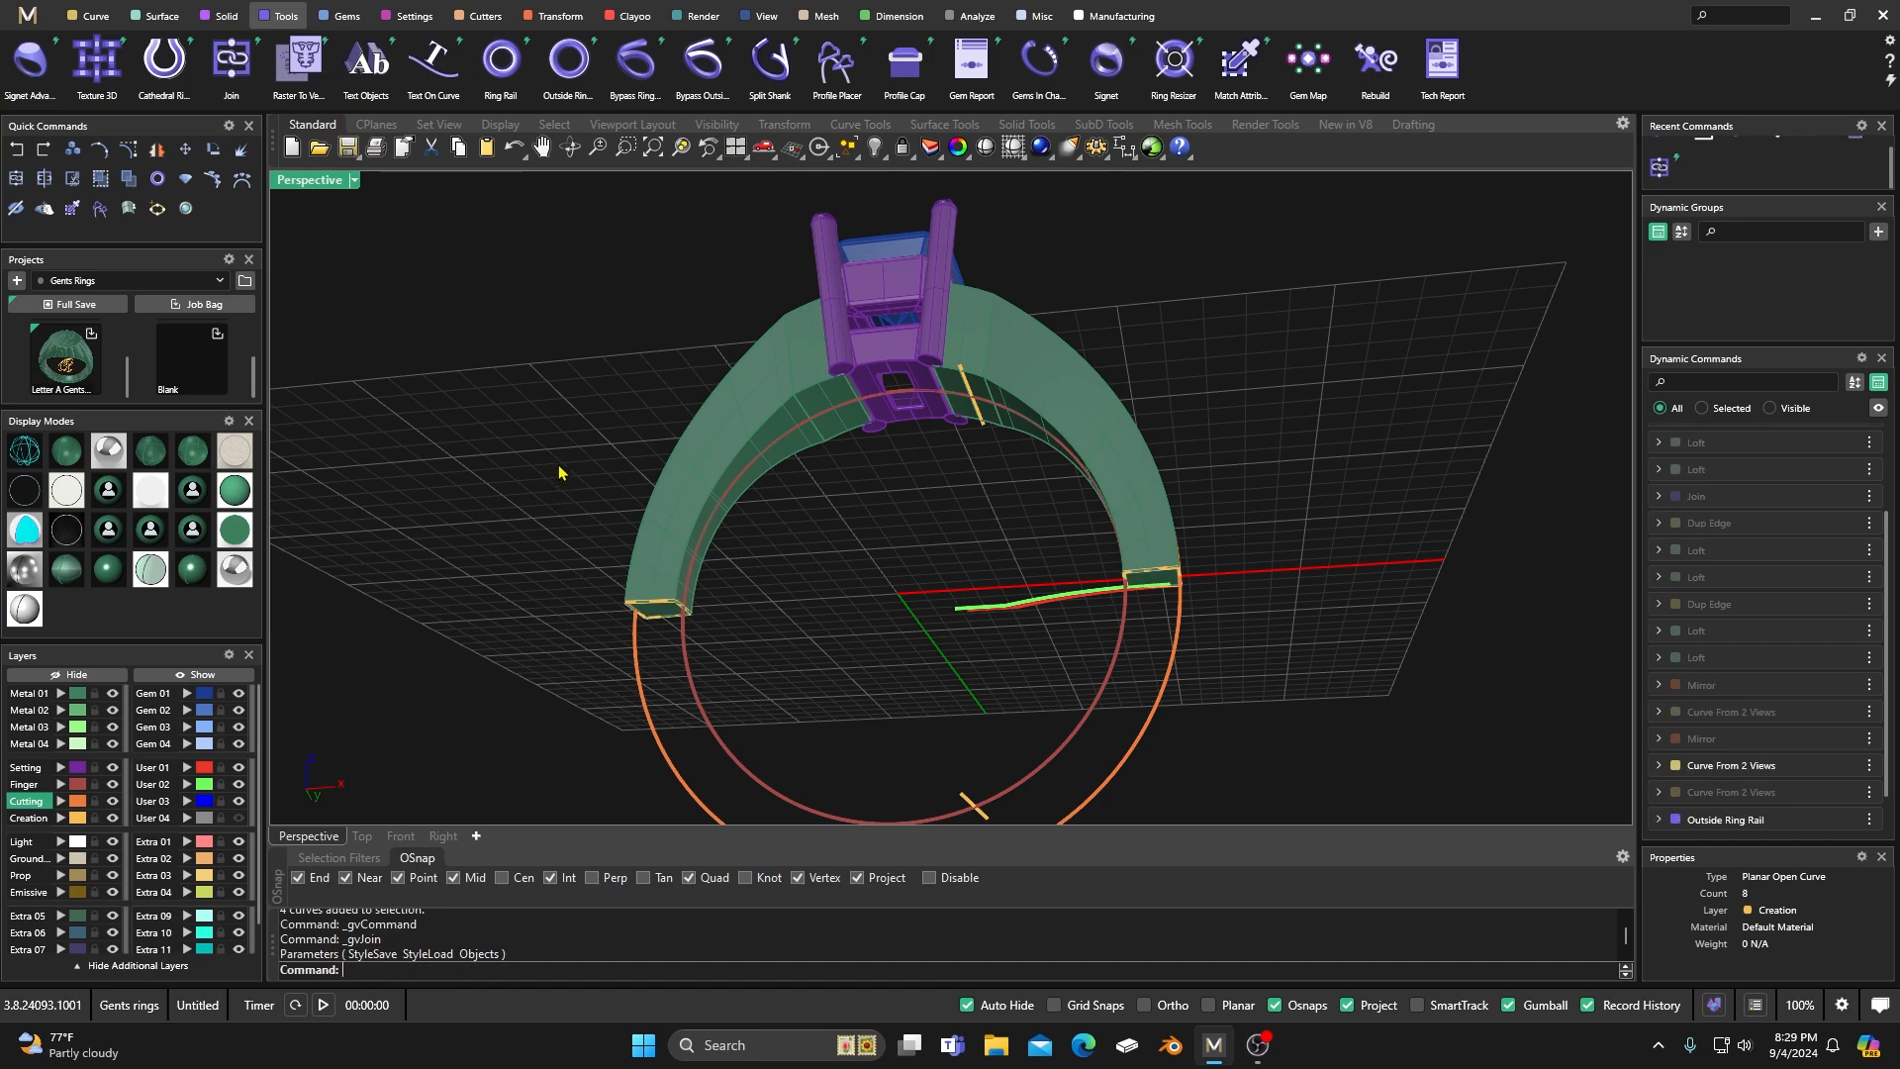
click(657, 610)
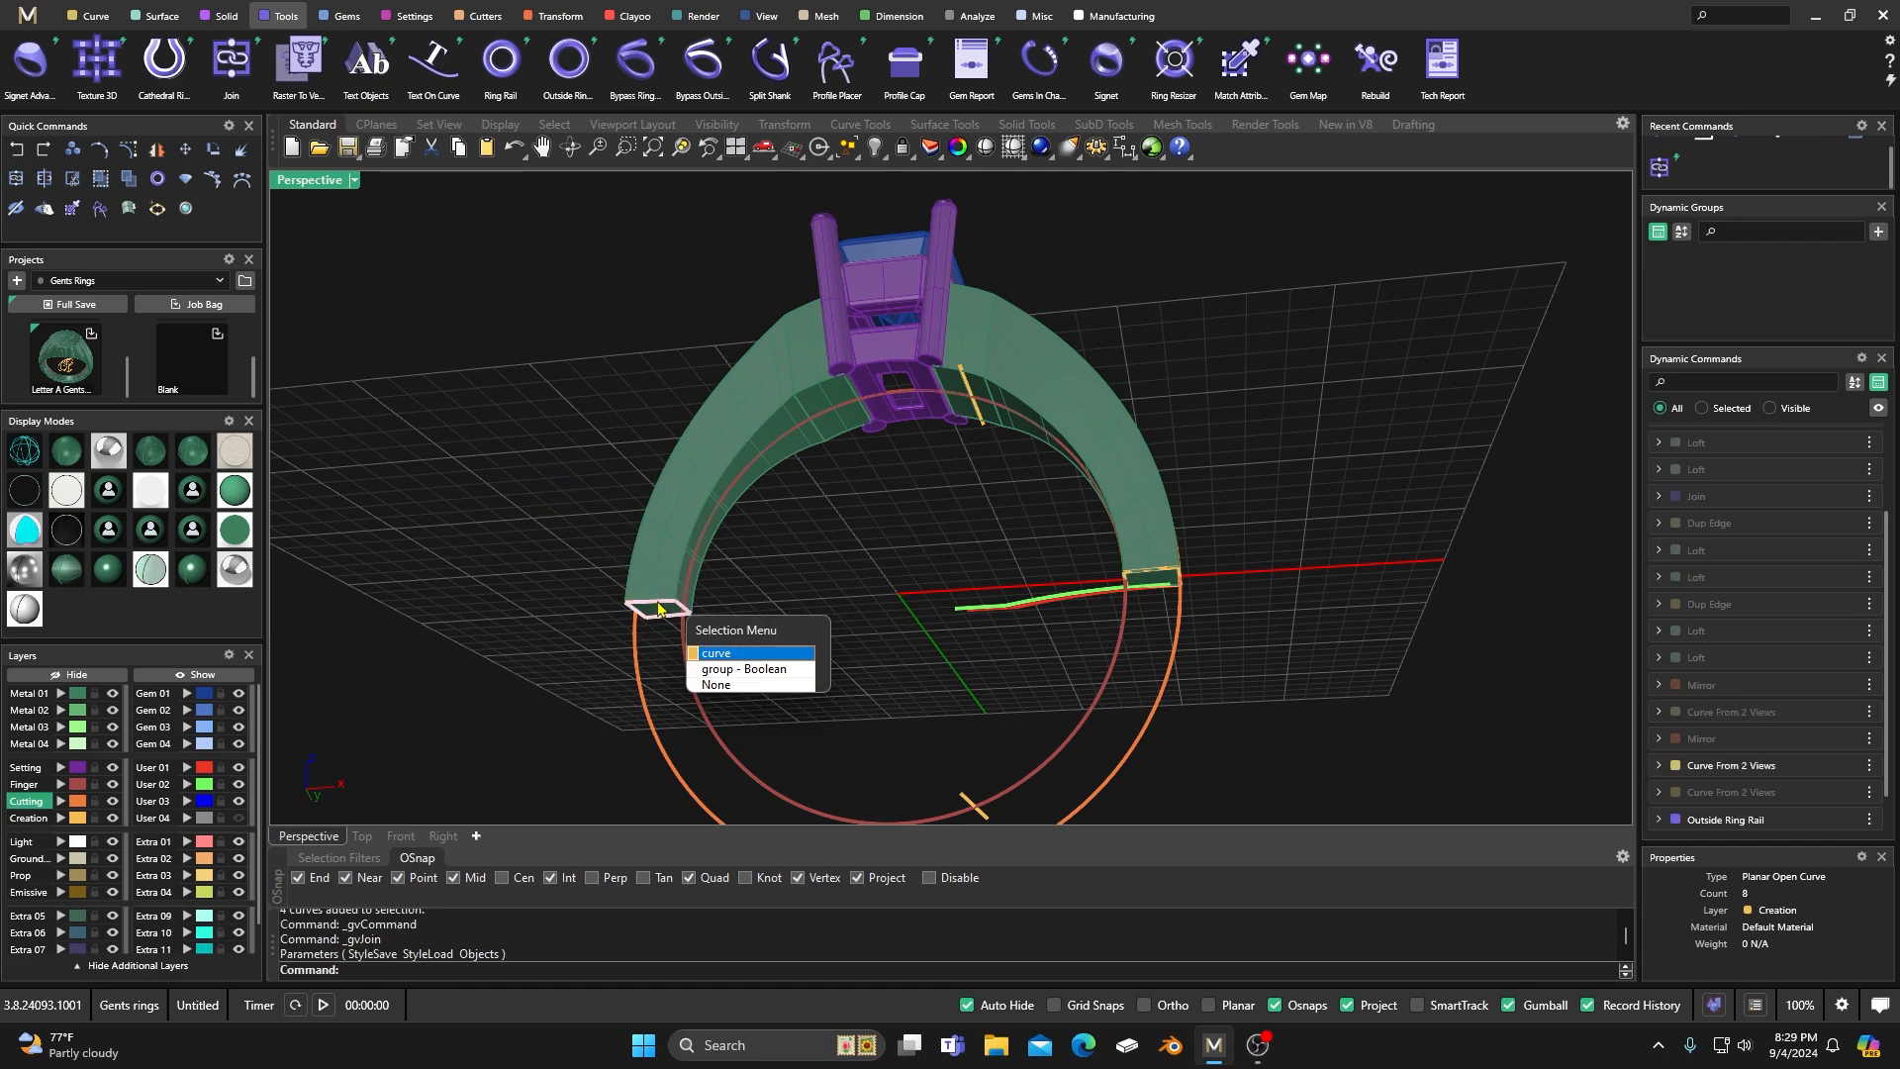
click(714, 654)
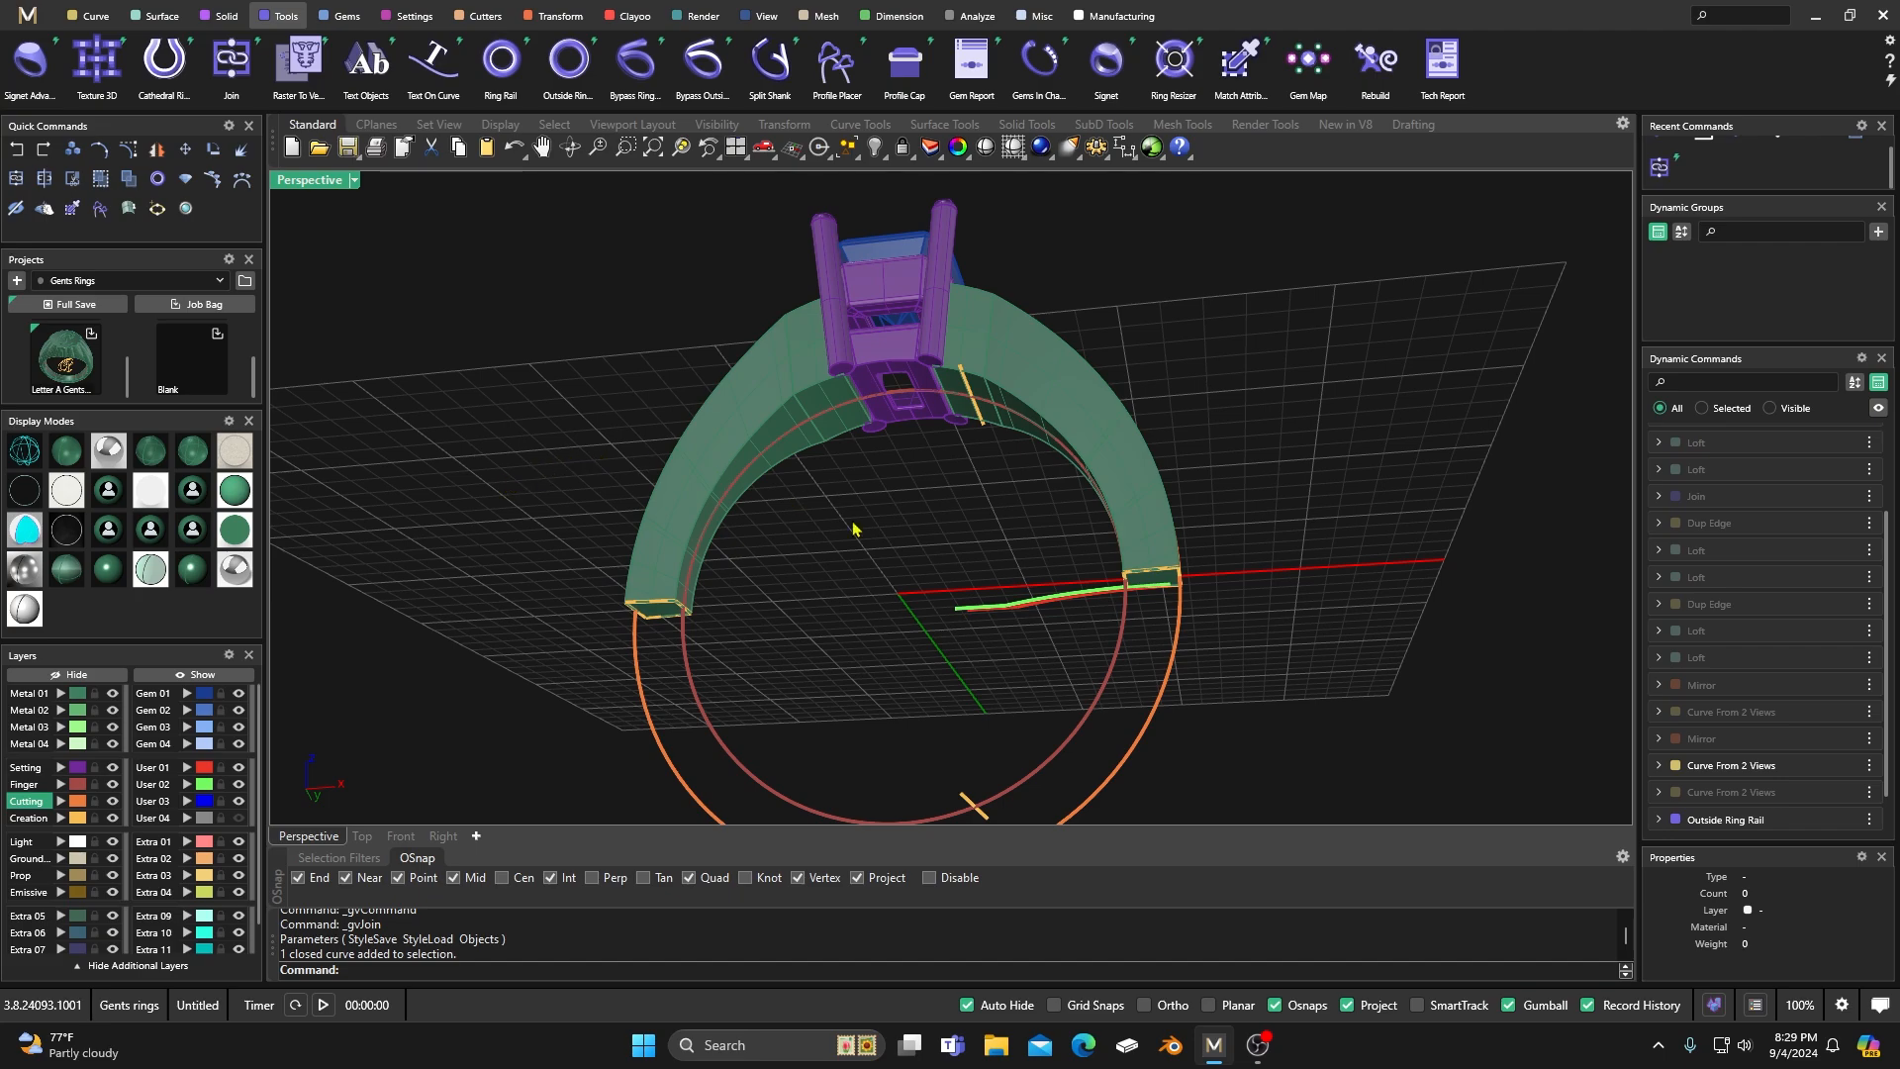
click(1155, 581)
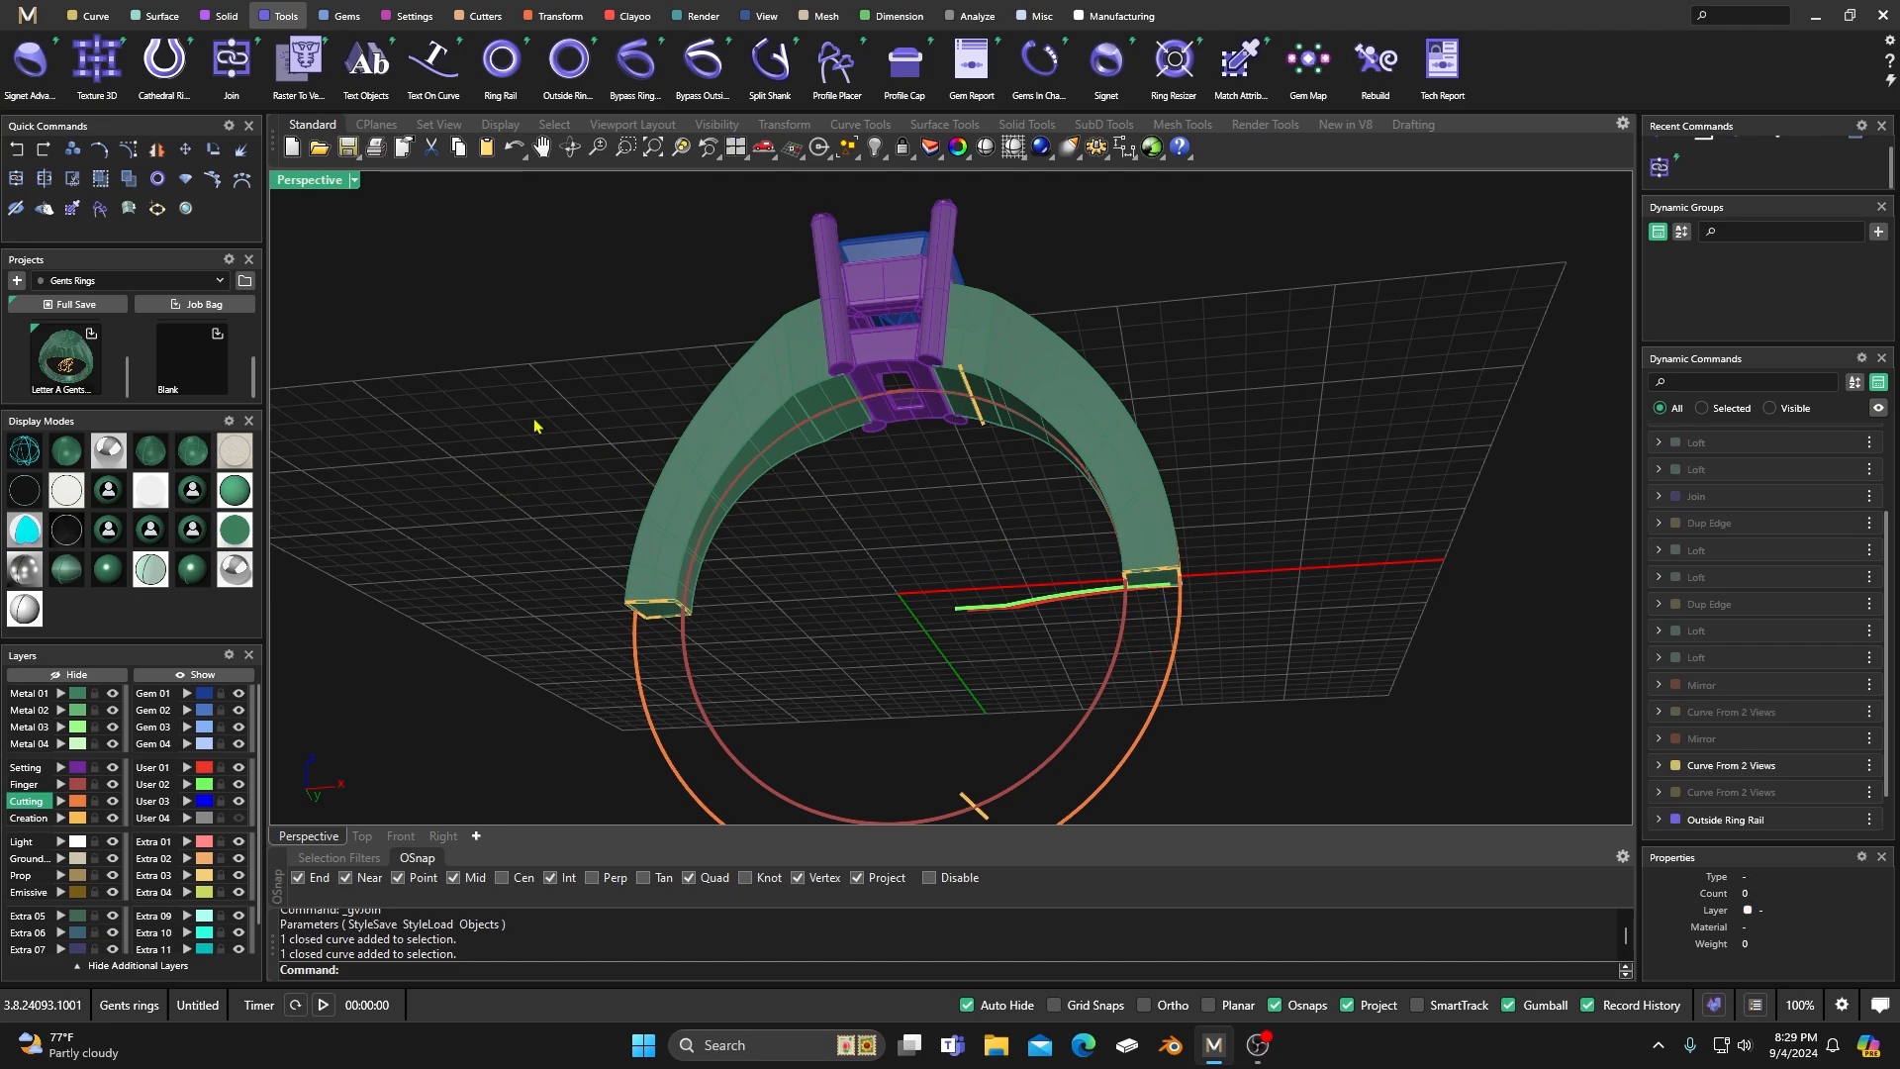
Build the shank's lower half with Sweep 2 along the finger rail and Outside Ring Rail, using both joined end profiles.
click(158, 16)
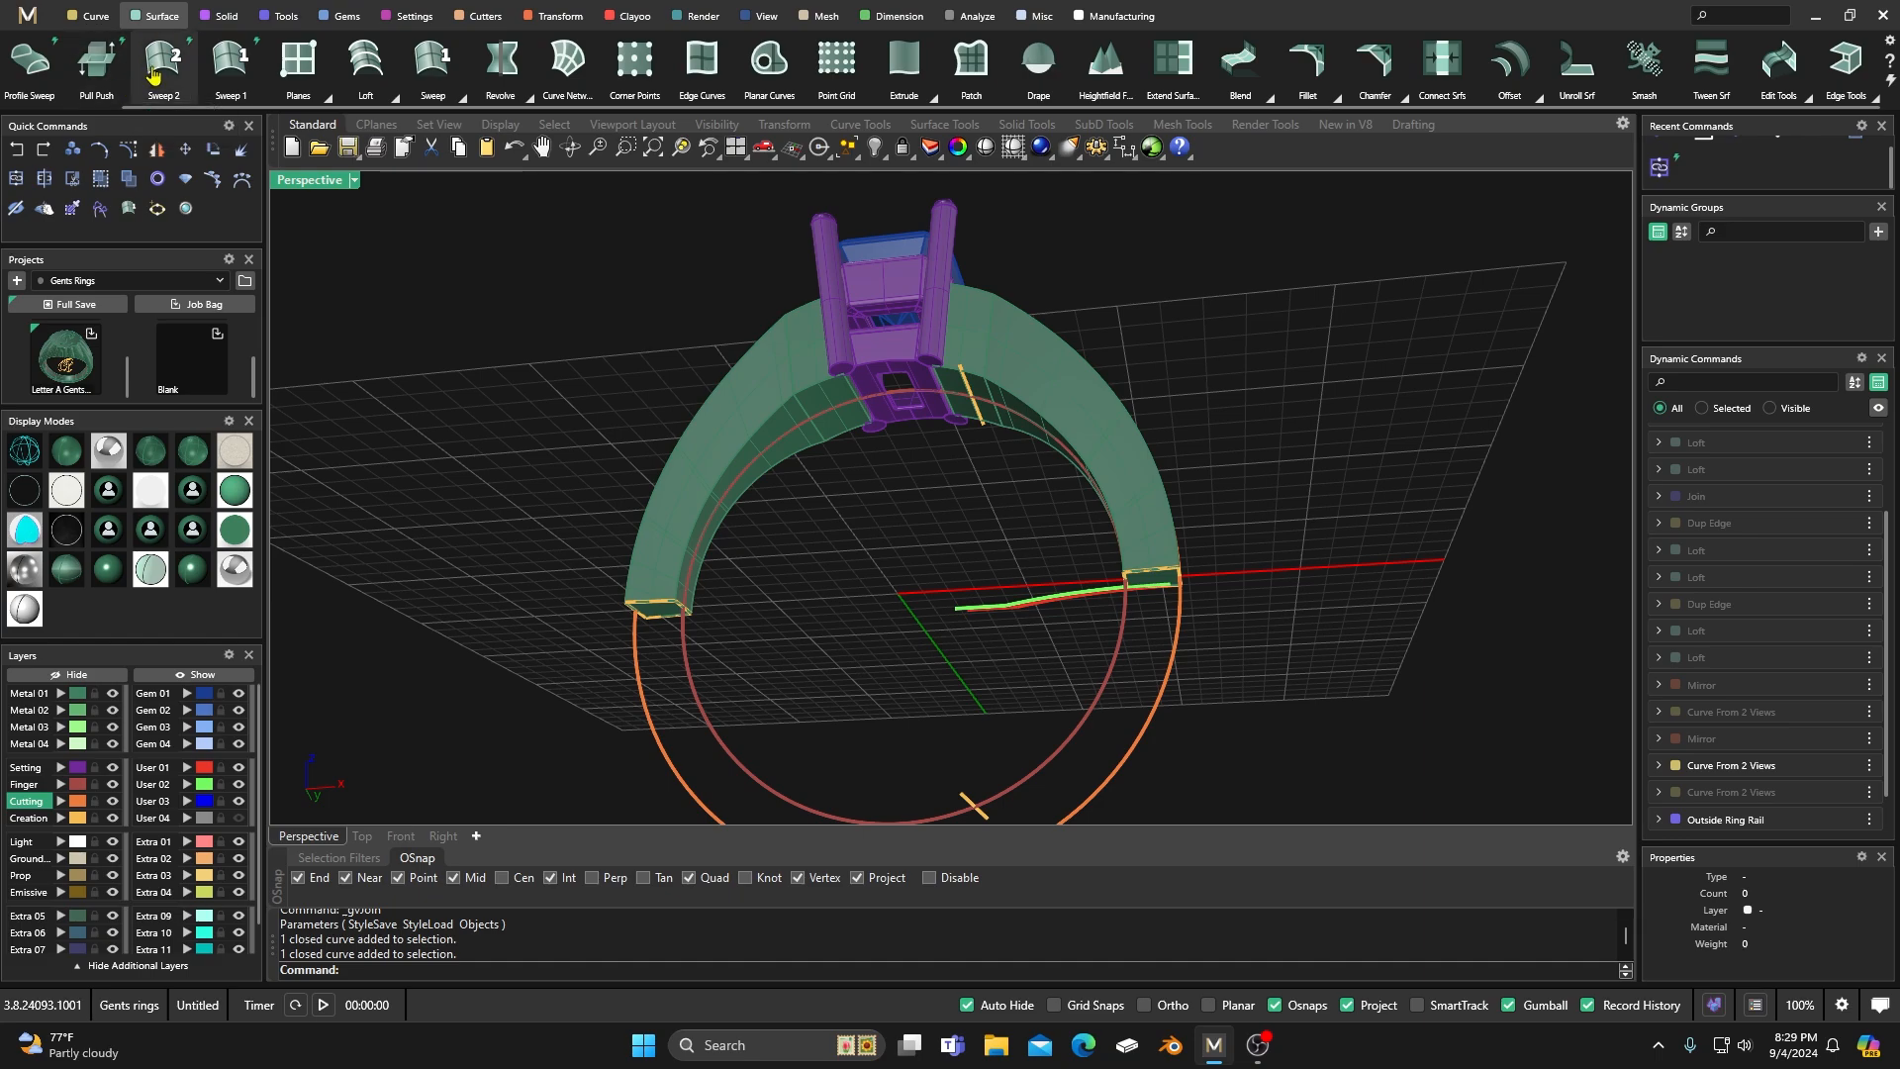
click(158, 68)
click(635, 682)
click(663, 608)
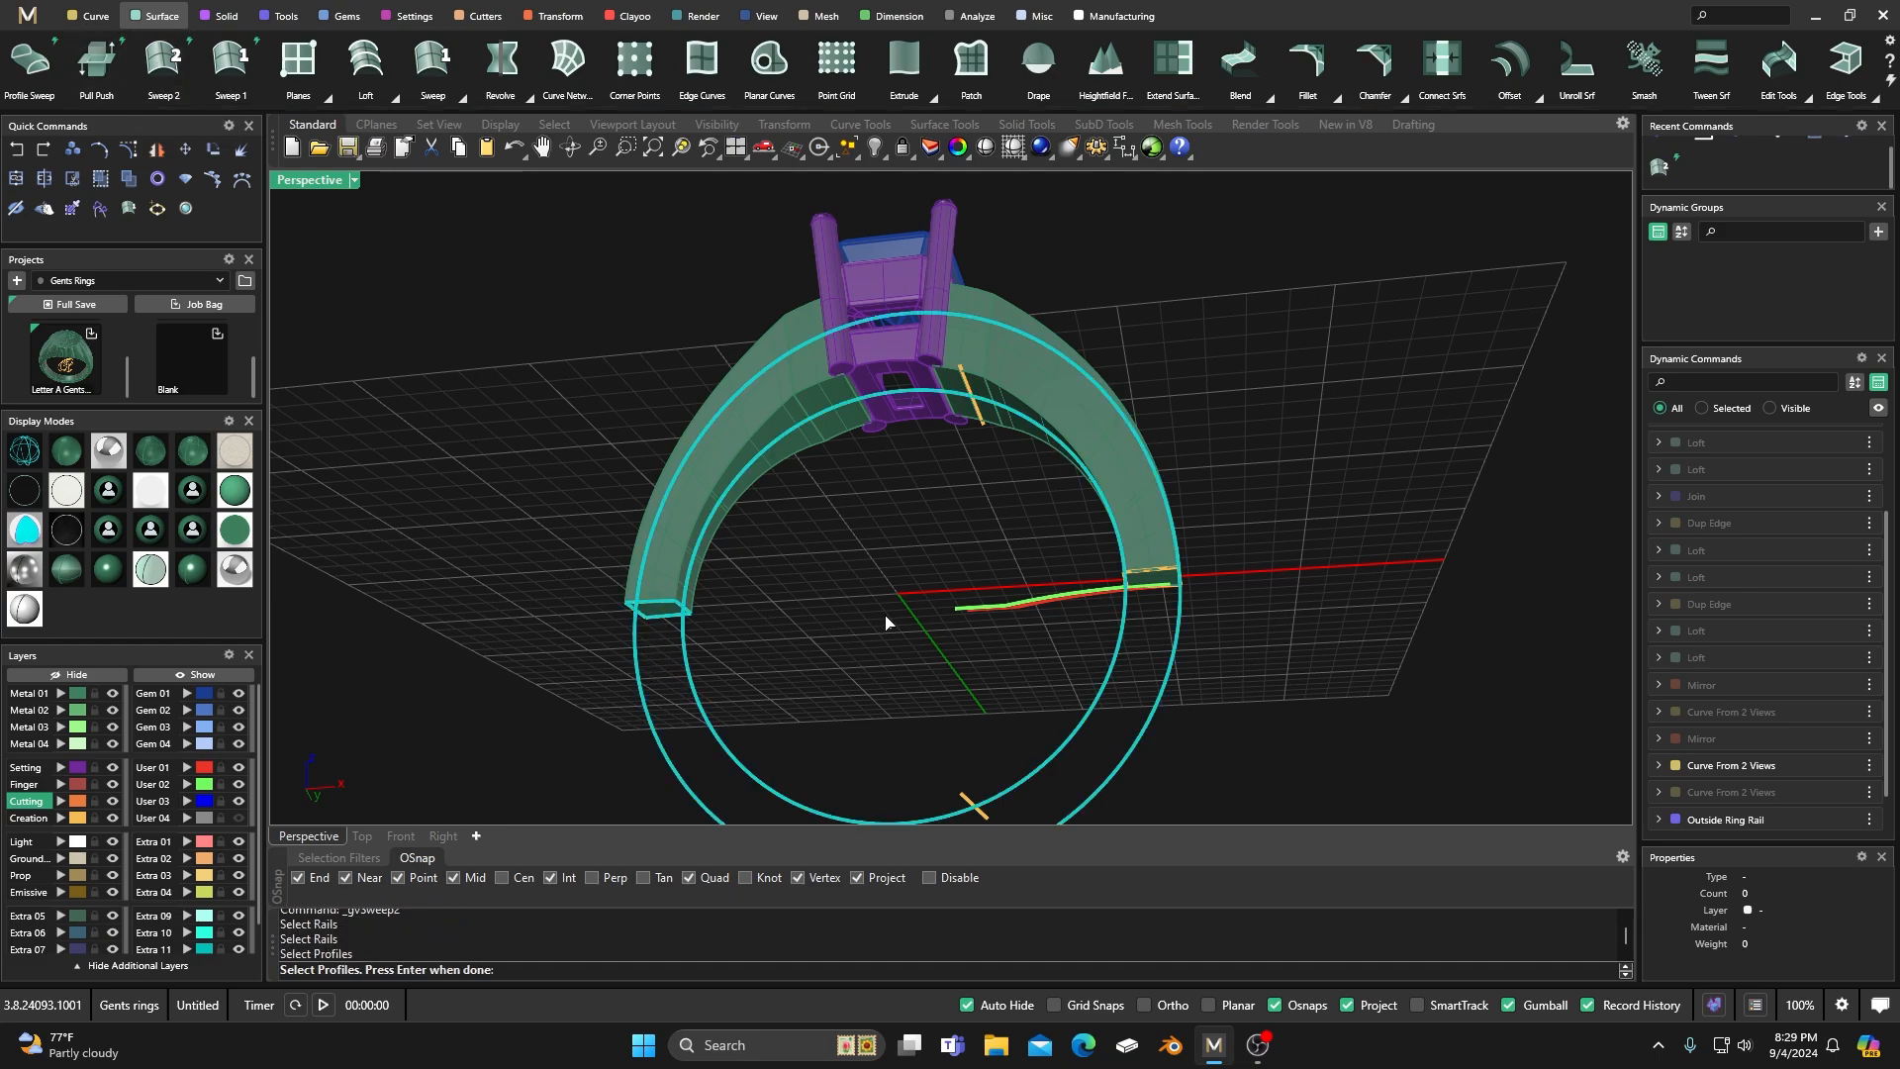
click(1163, 577)
key(Return)
right_drag(1217, 408, 1123, 646)
scroll(884, 560, up, 5)
right_drag(1040, 706, 1187, 579)
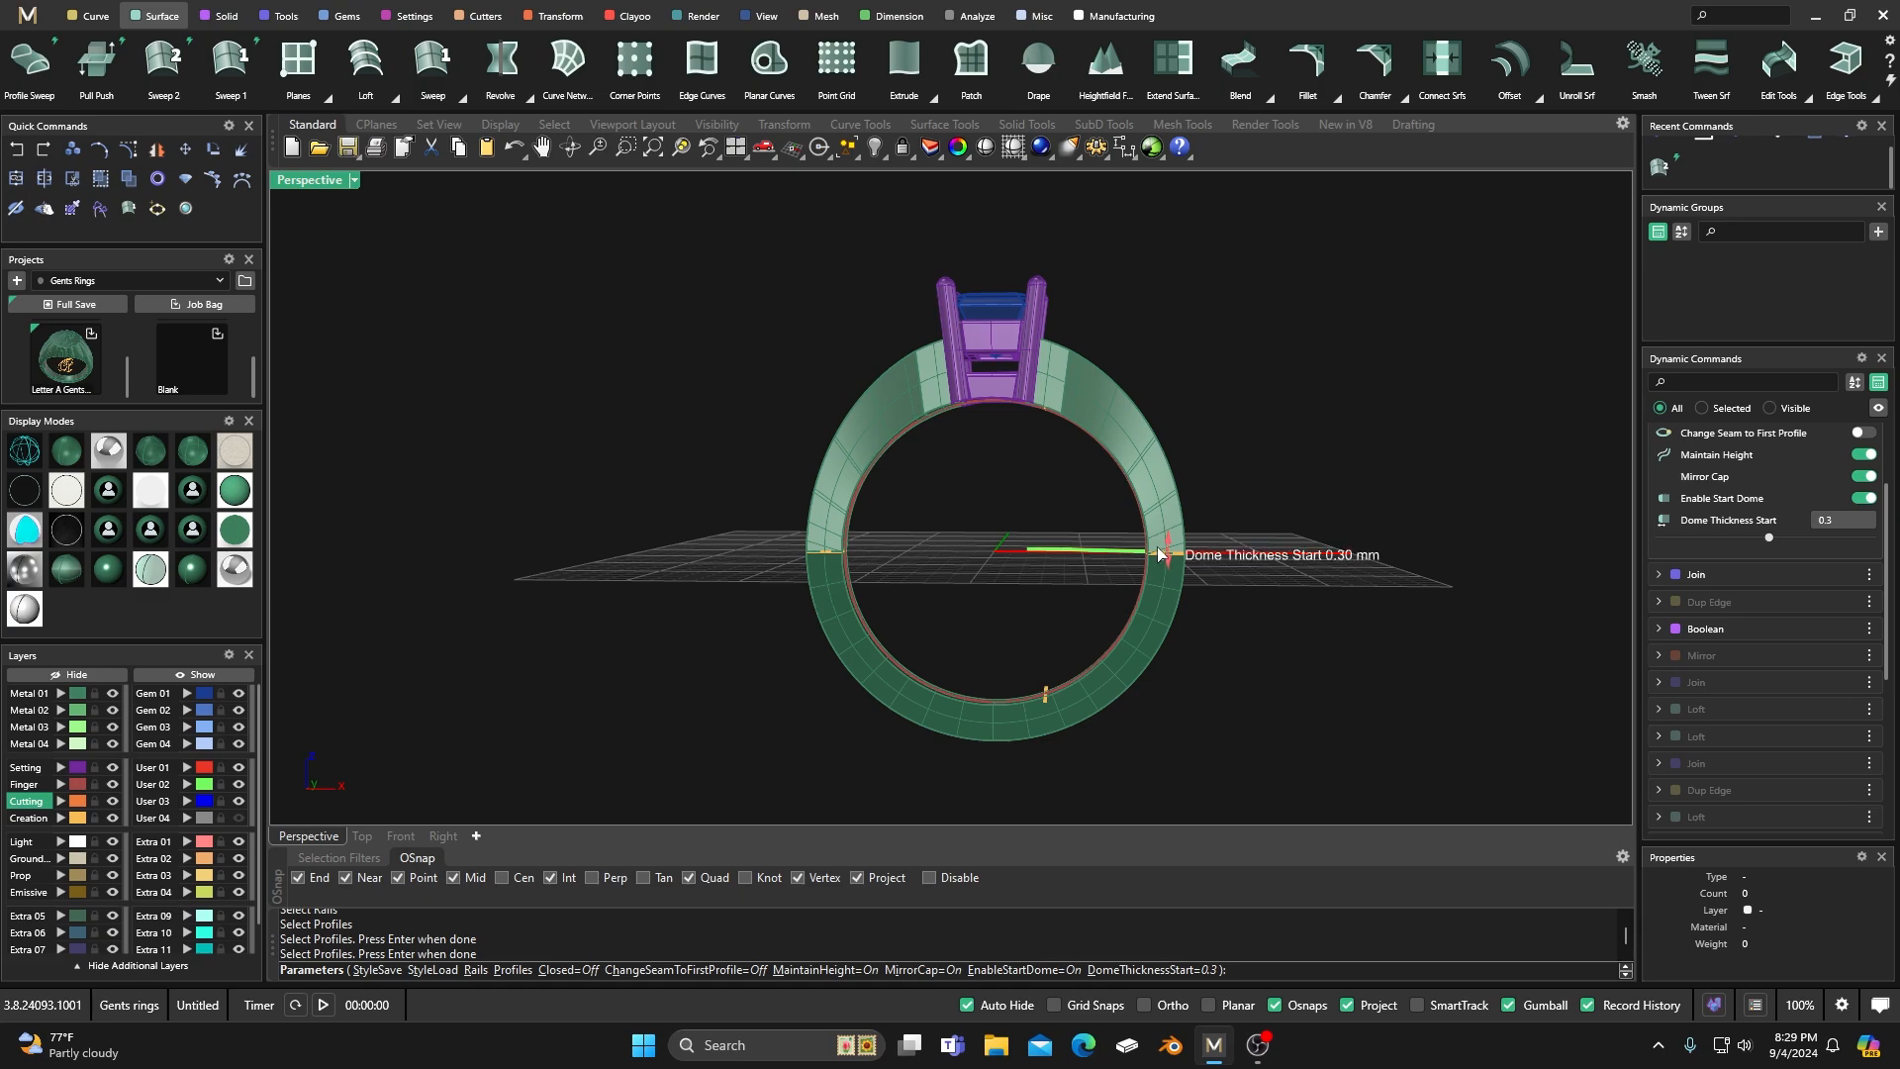
key(Return)
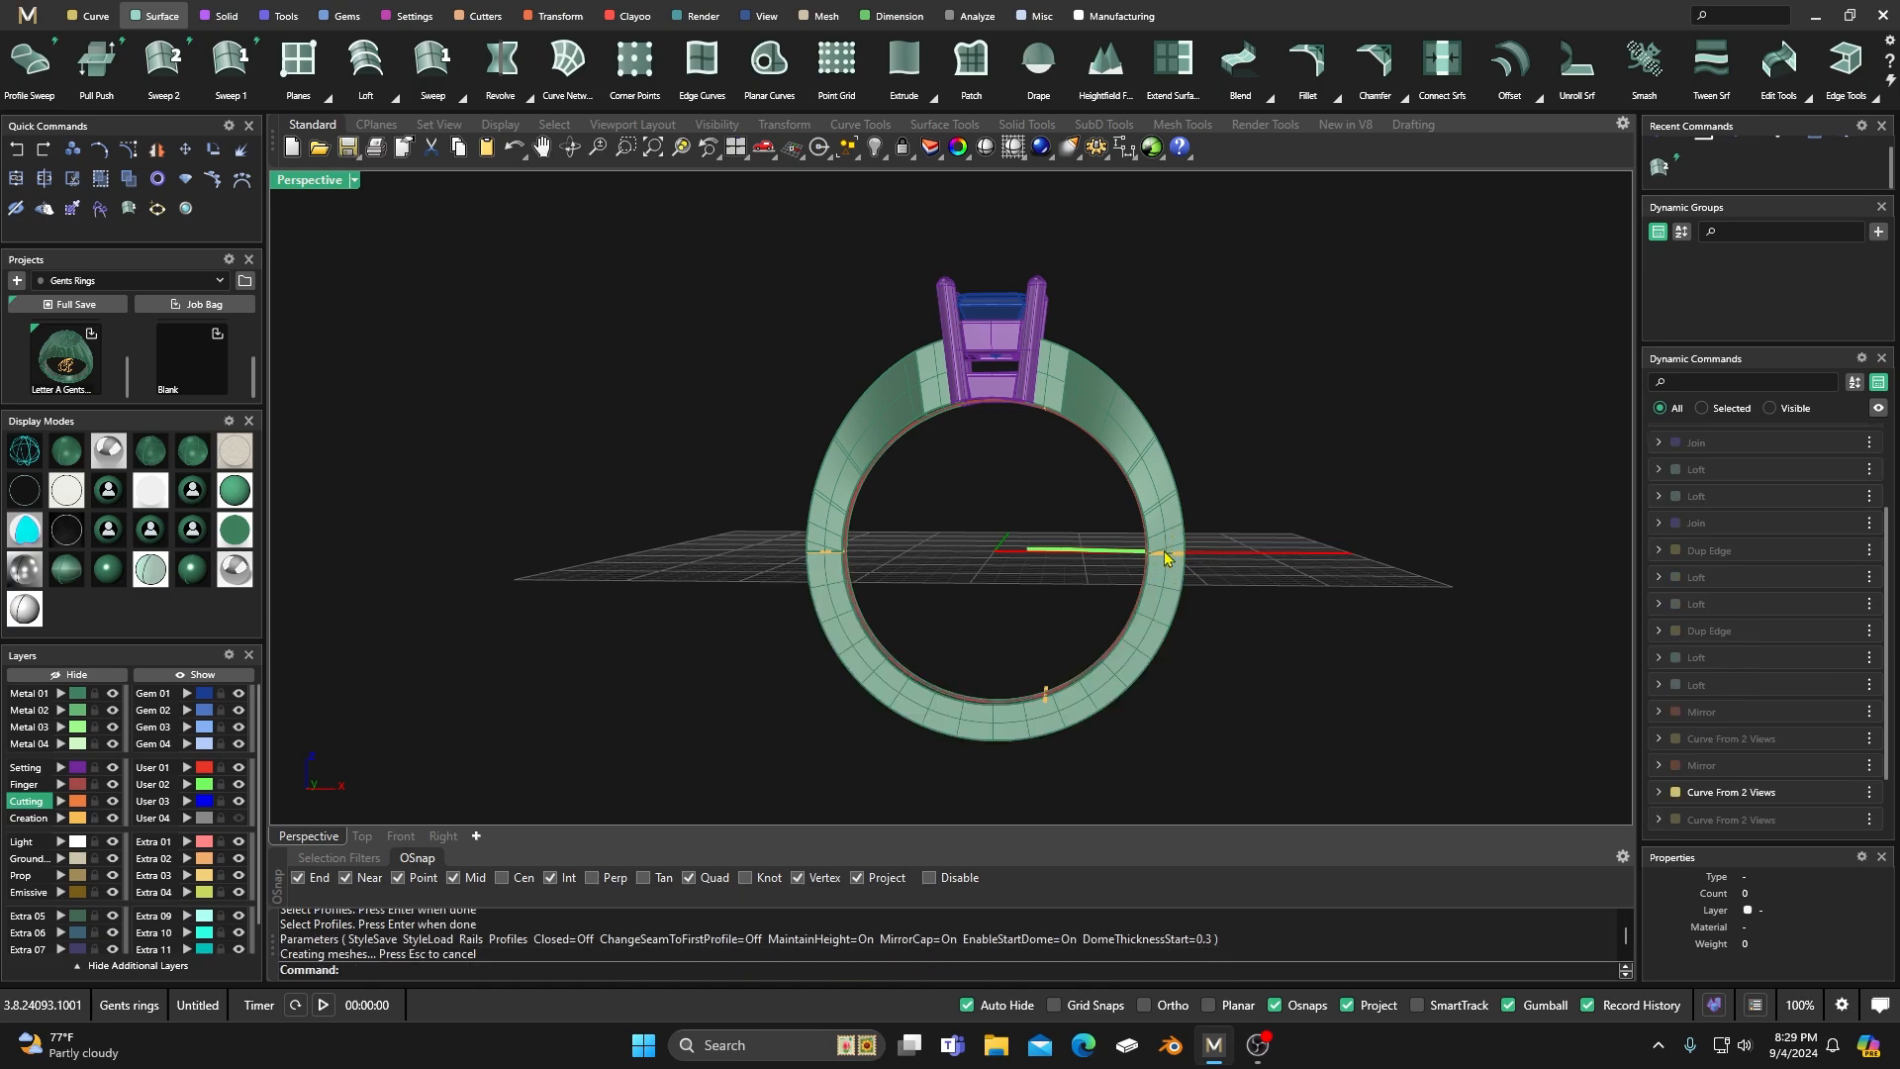
right_drag(956, 495, 798, 480)
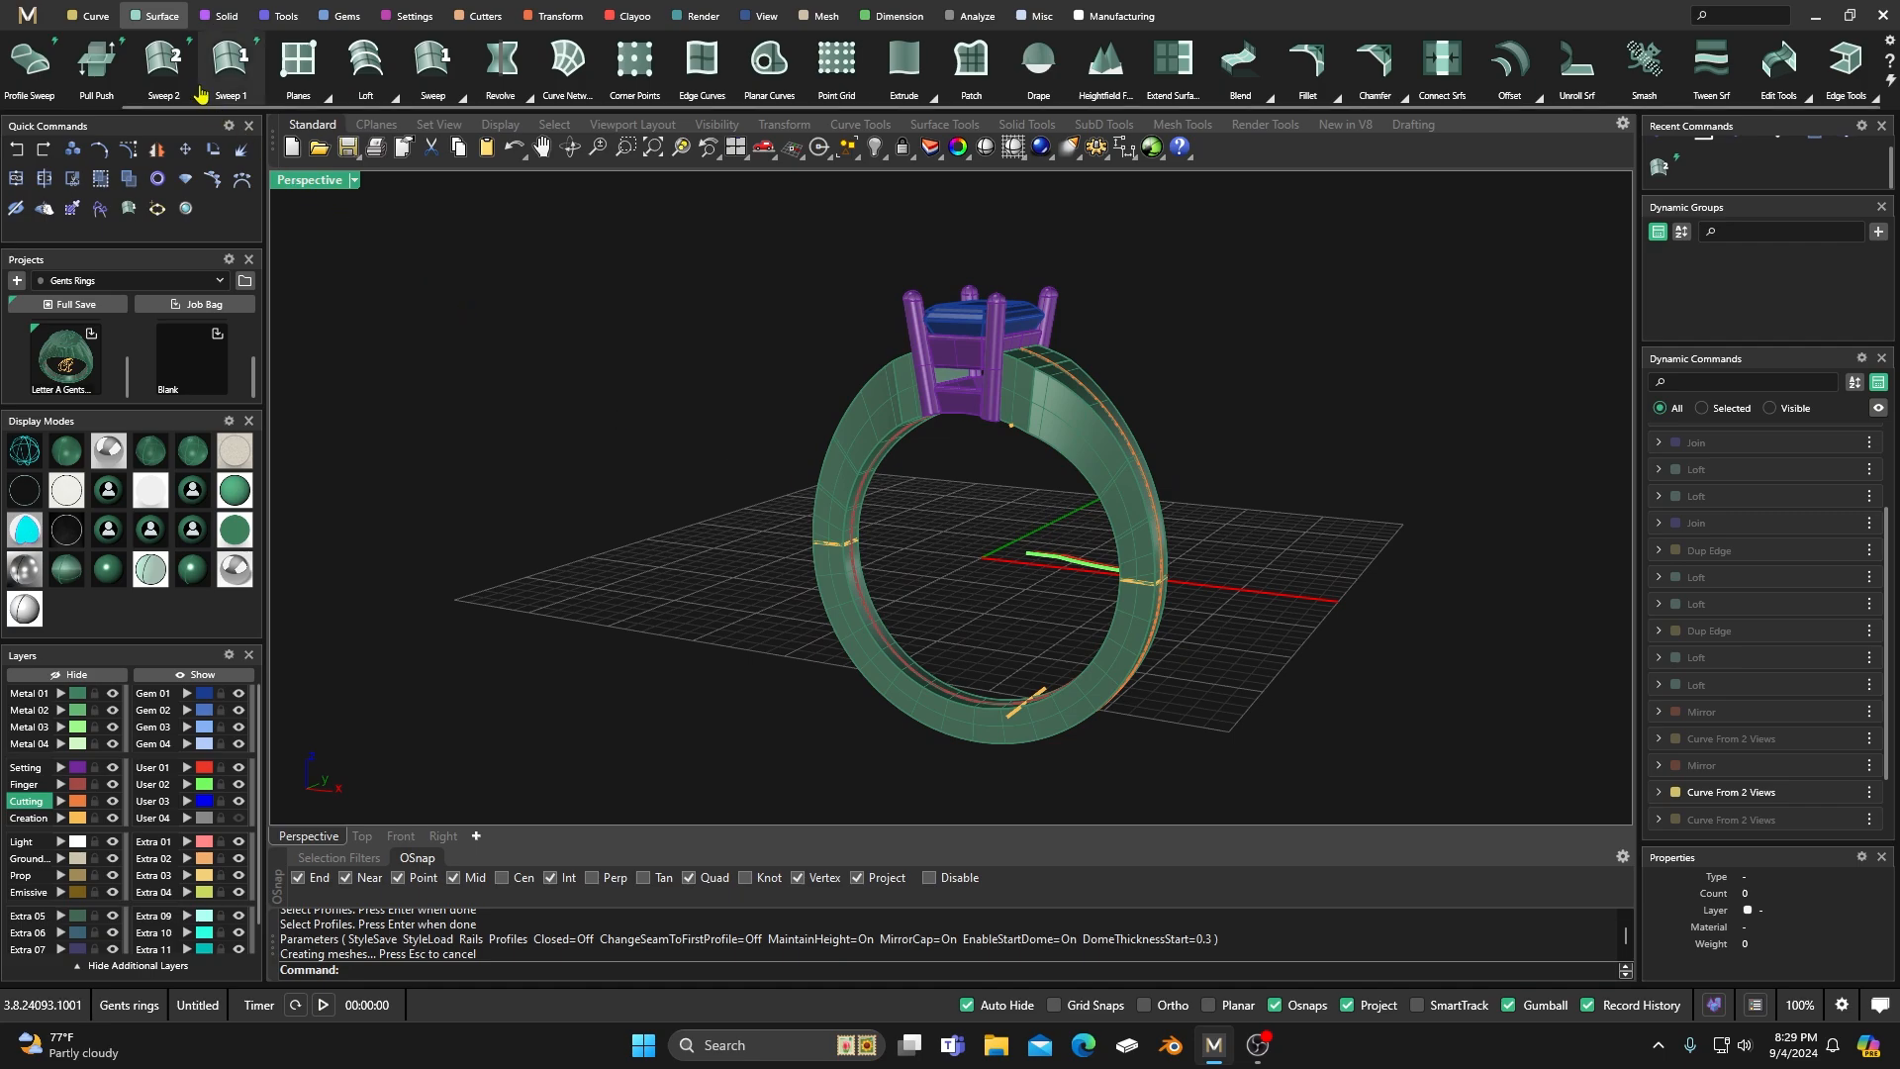
click(230, 22)
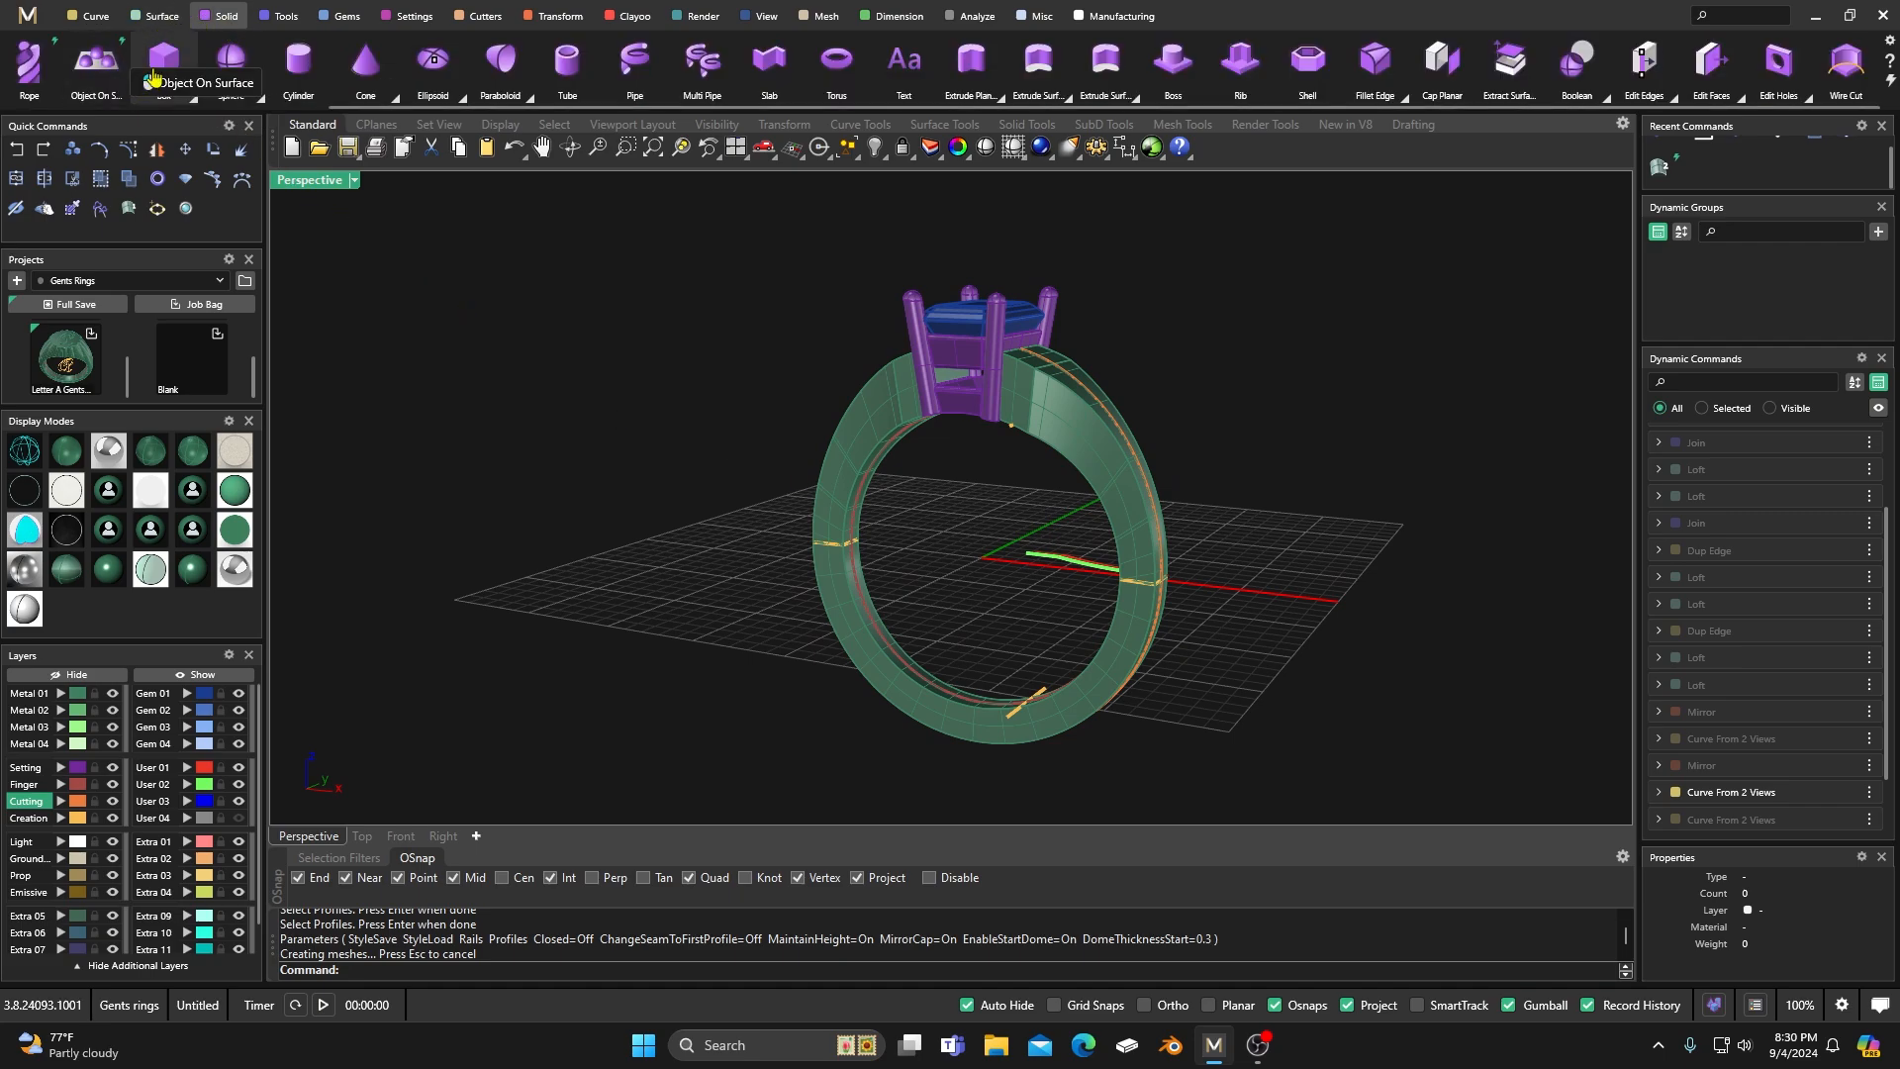
click(99, 66)
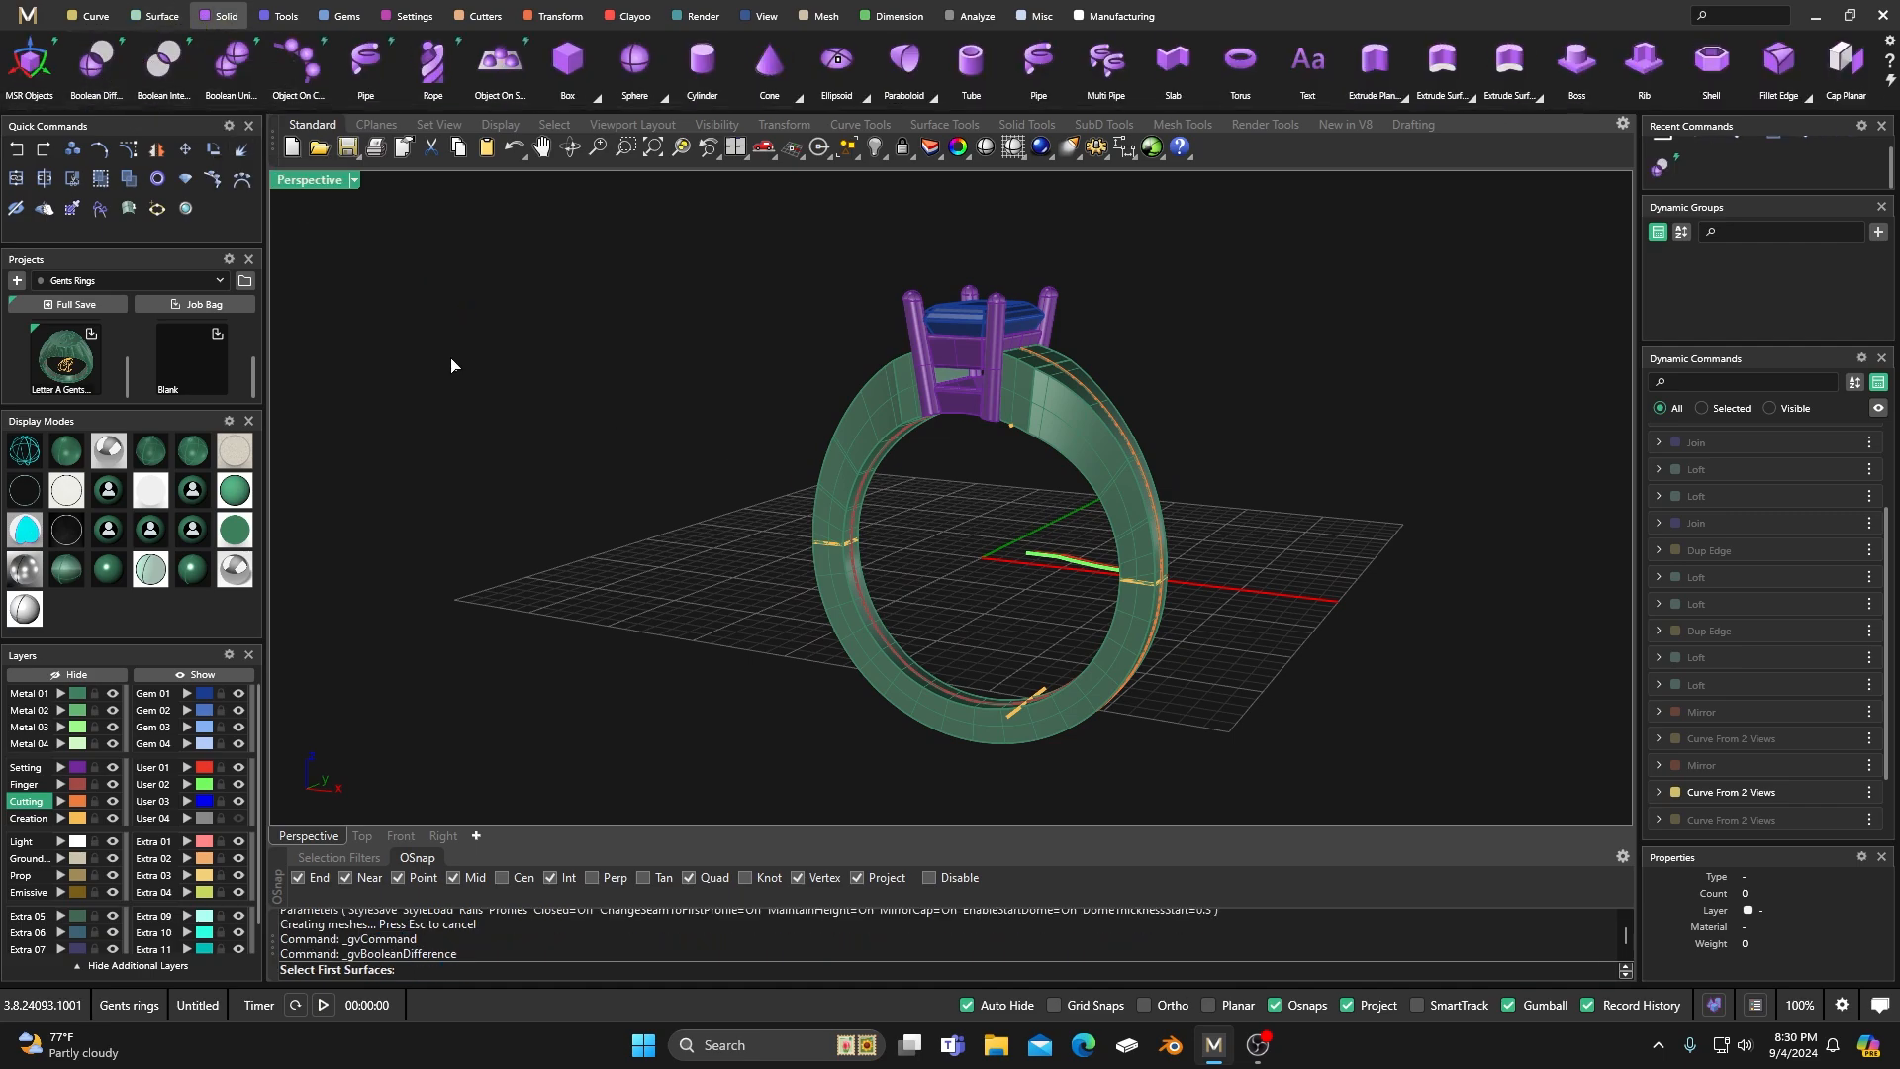
click(226, 59)
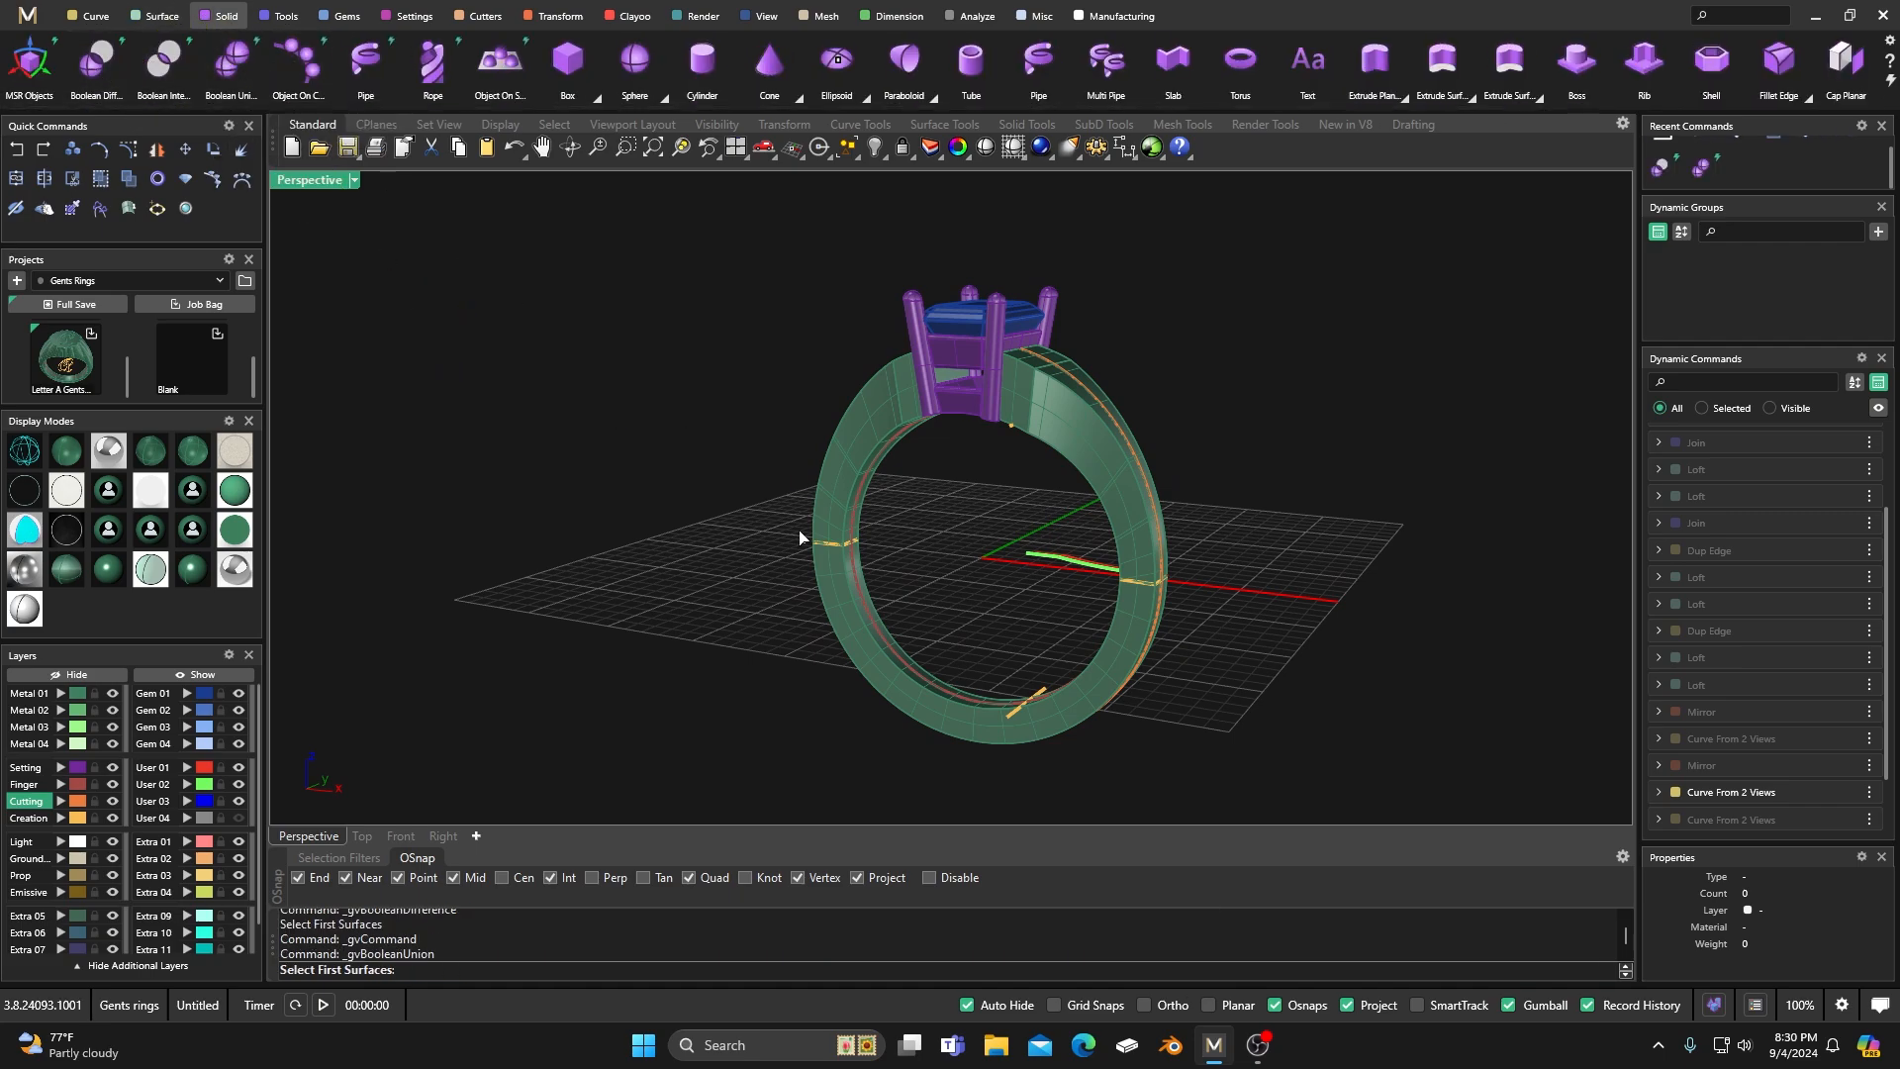
click(847, 608)
click(841, 499)
key(Return)
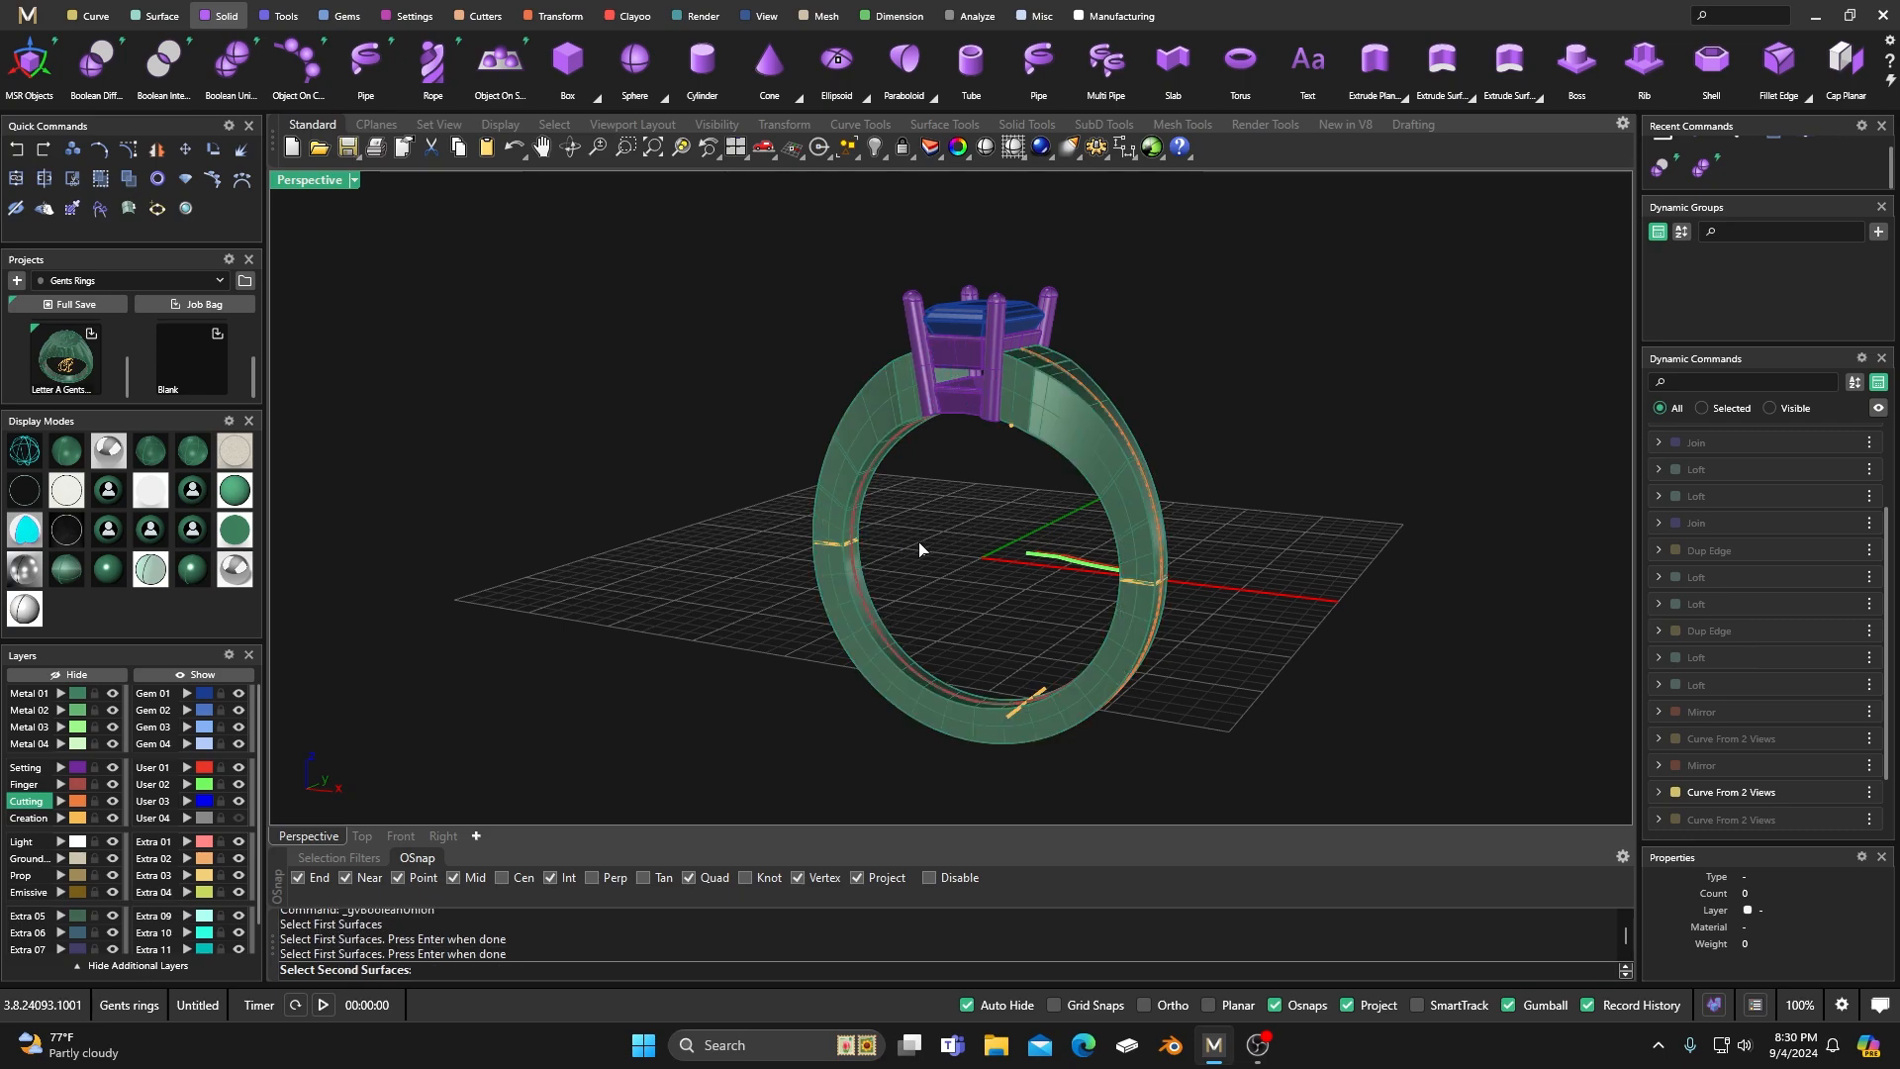
right_drag(920, 548, 912, 602)
key(Escape)
Boolean Union the swept lower half with the upper half of the shank.
key(Return)
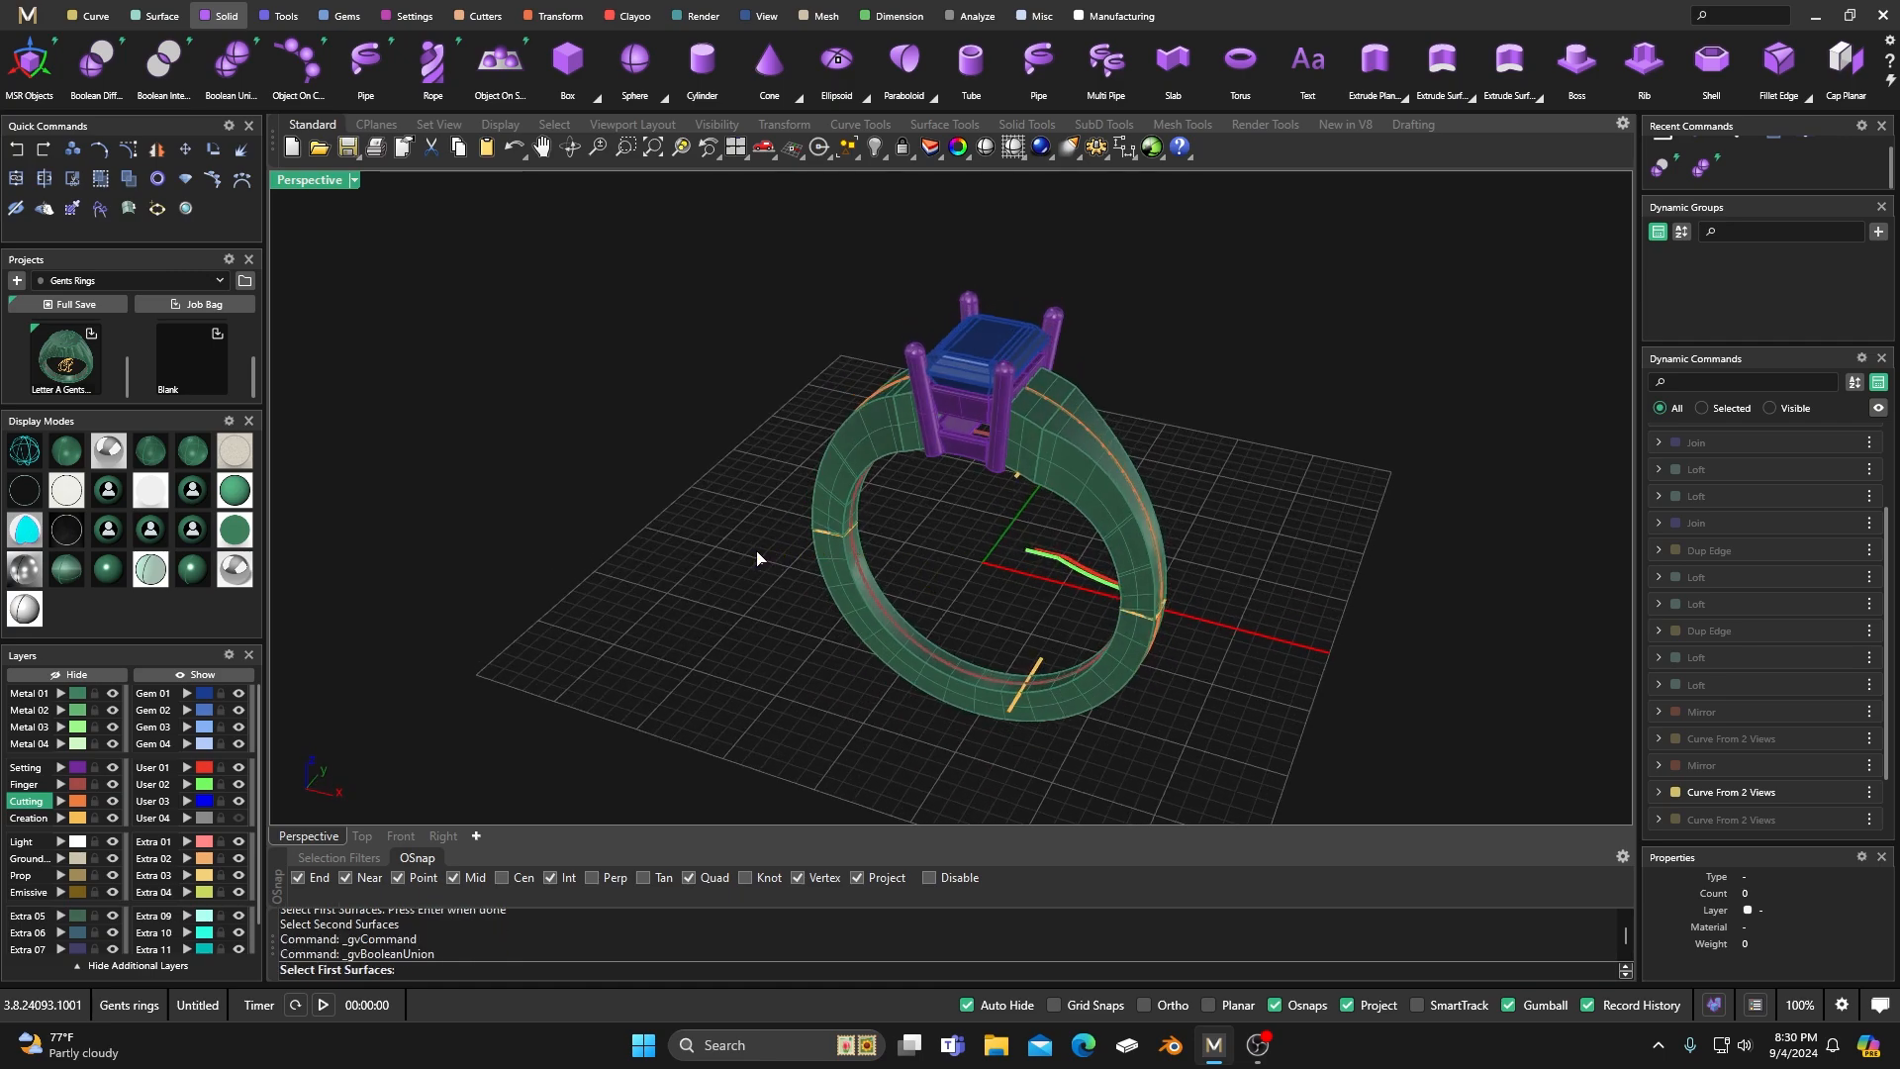
click(853, 594)
key(Return)
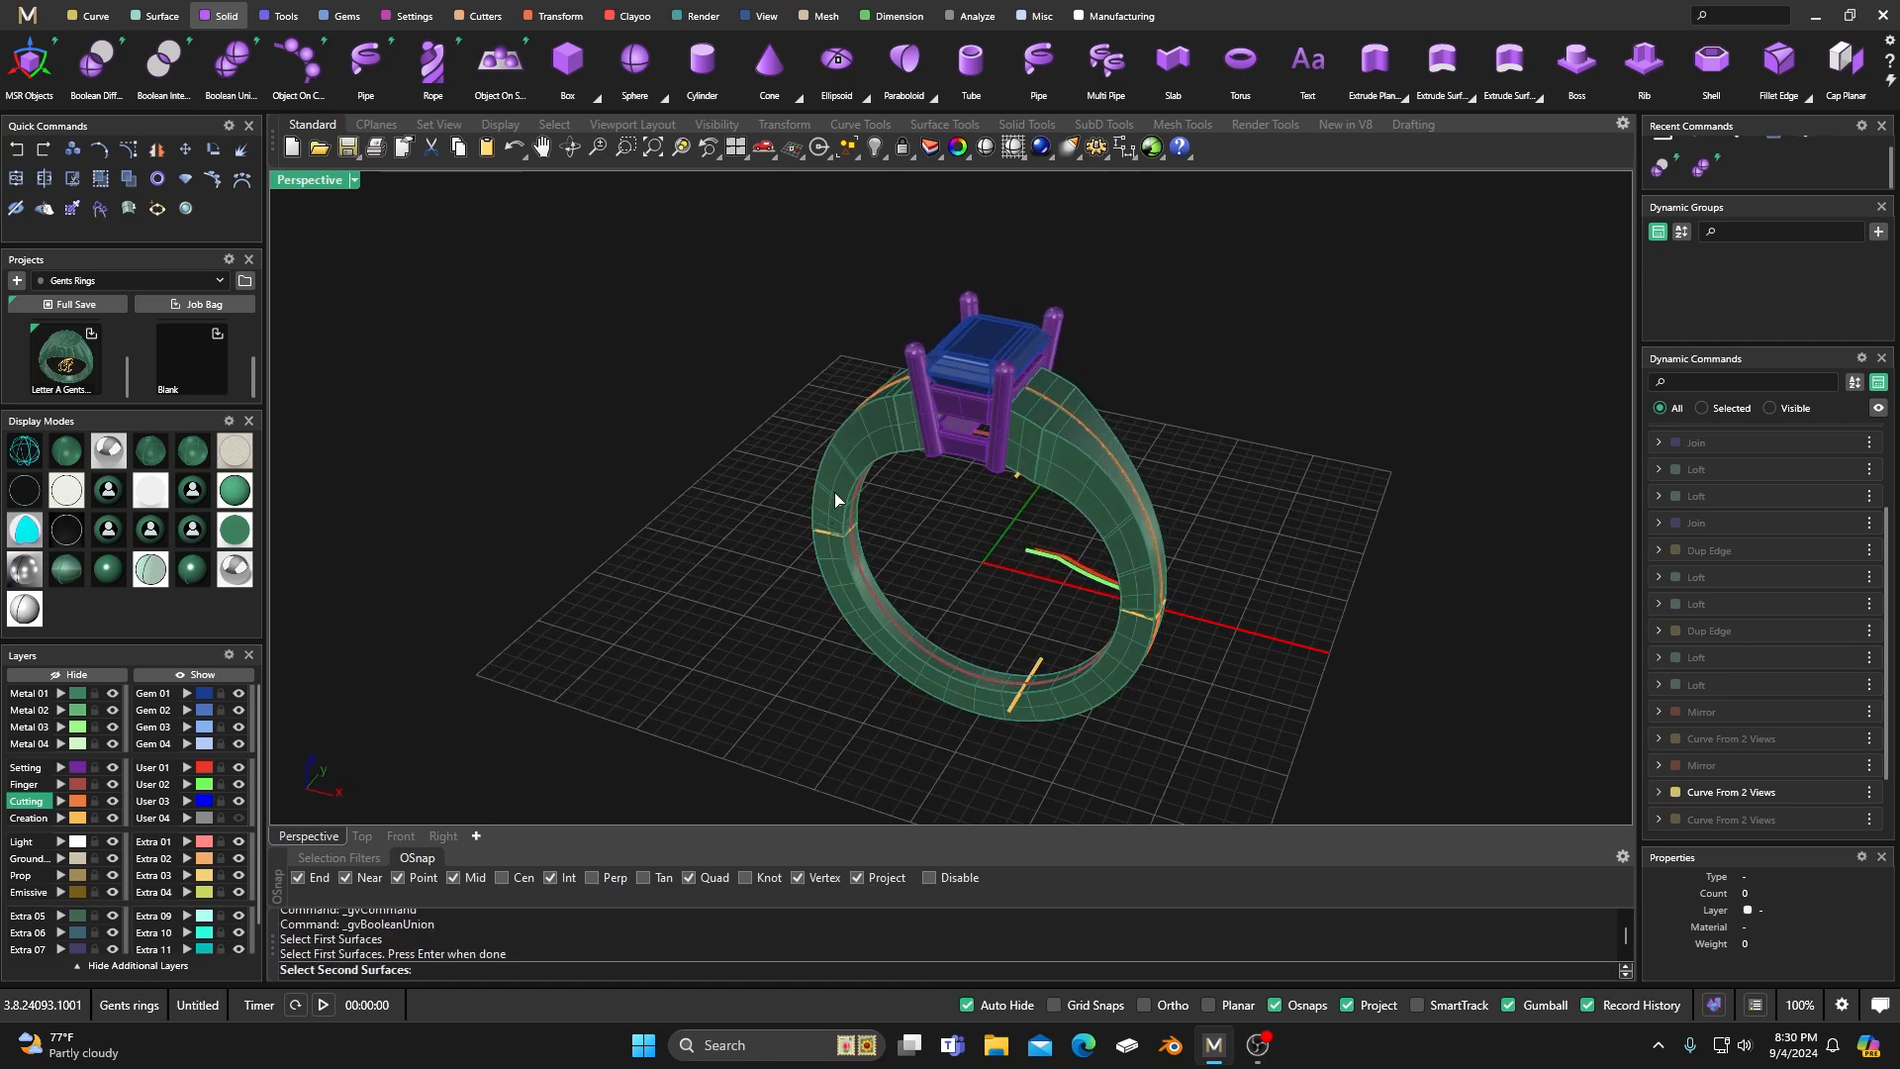
click(836, 500)
key(Return)
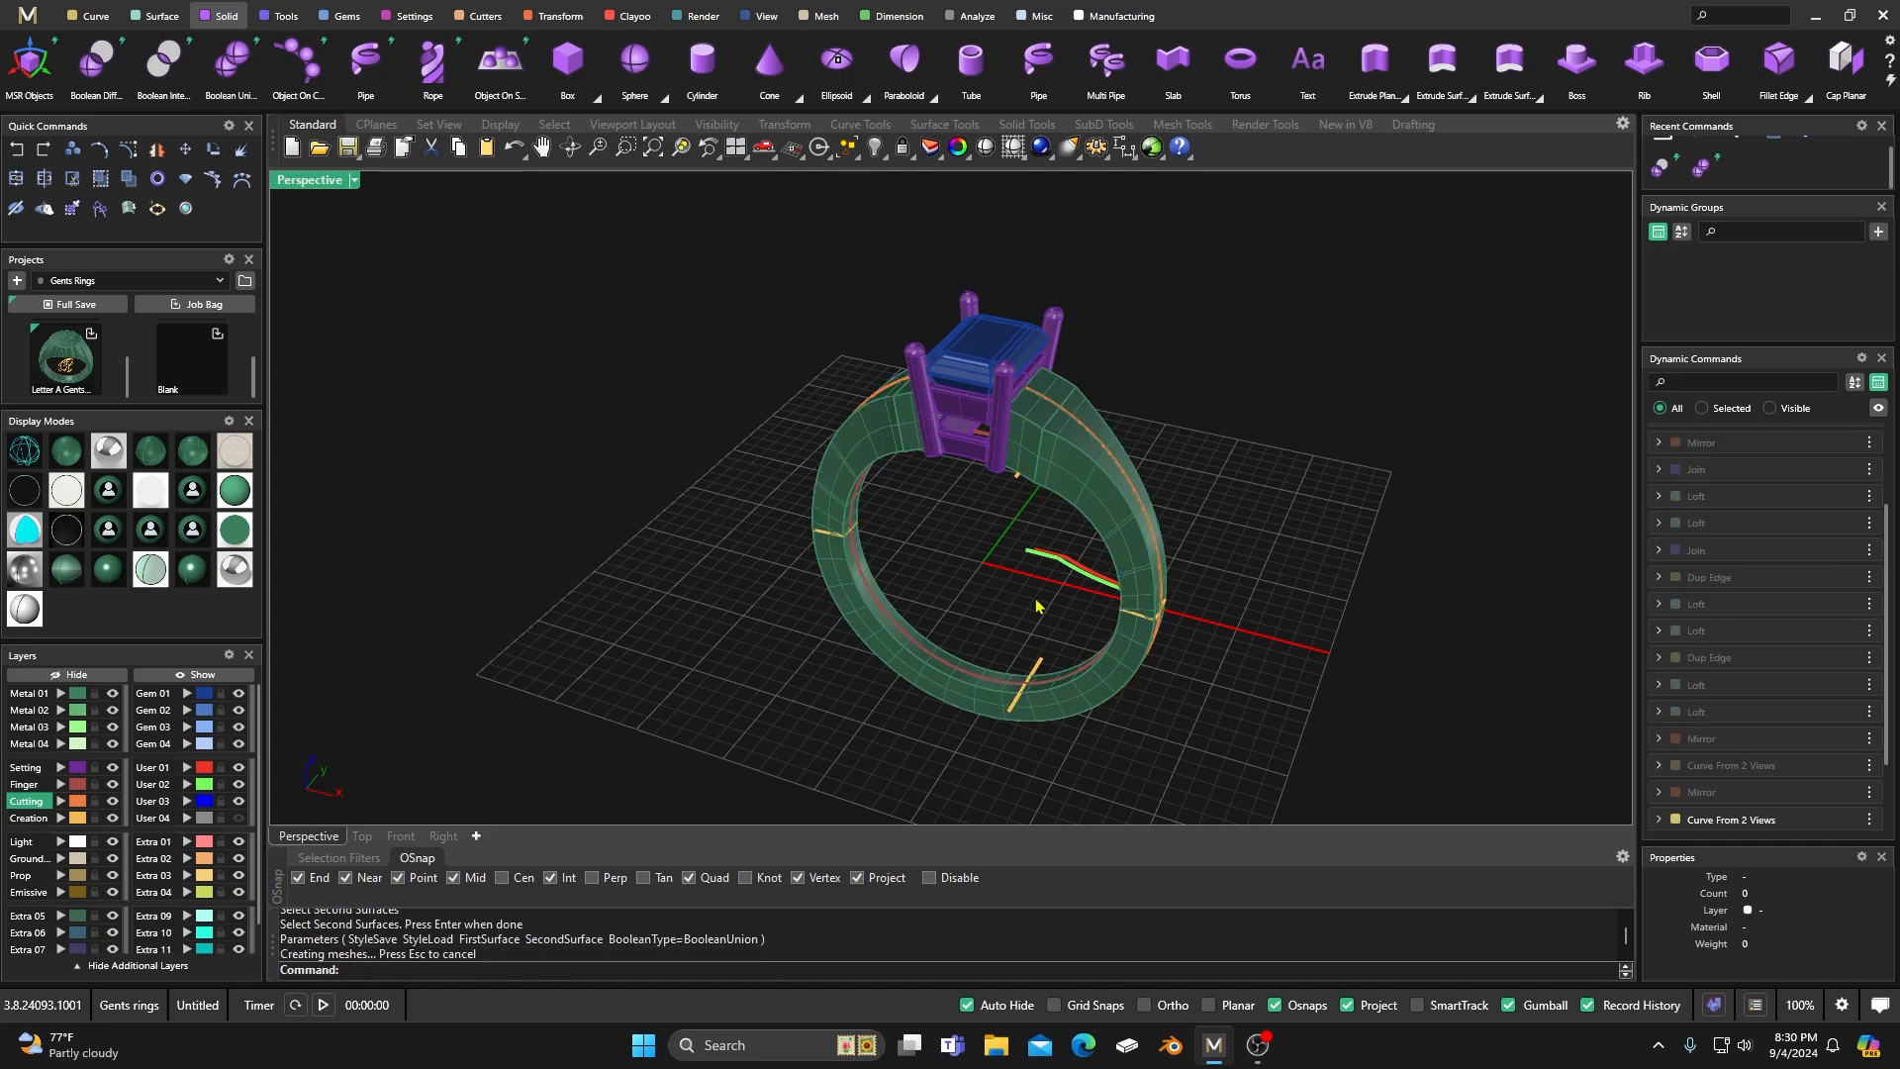
Adjust the united shank's shape by moving its guide curve slightly outward along X and back inward in two small moves.
scroll(1029, 593, down, 2)
scroll(995, 599, up, 3)
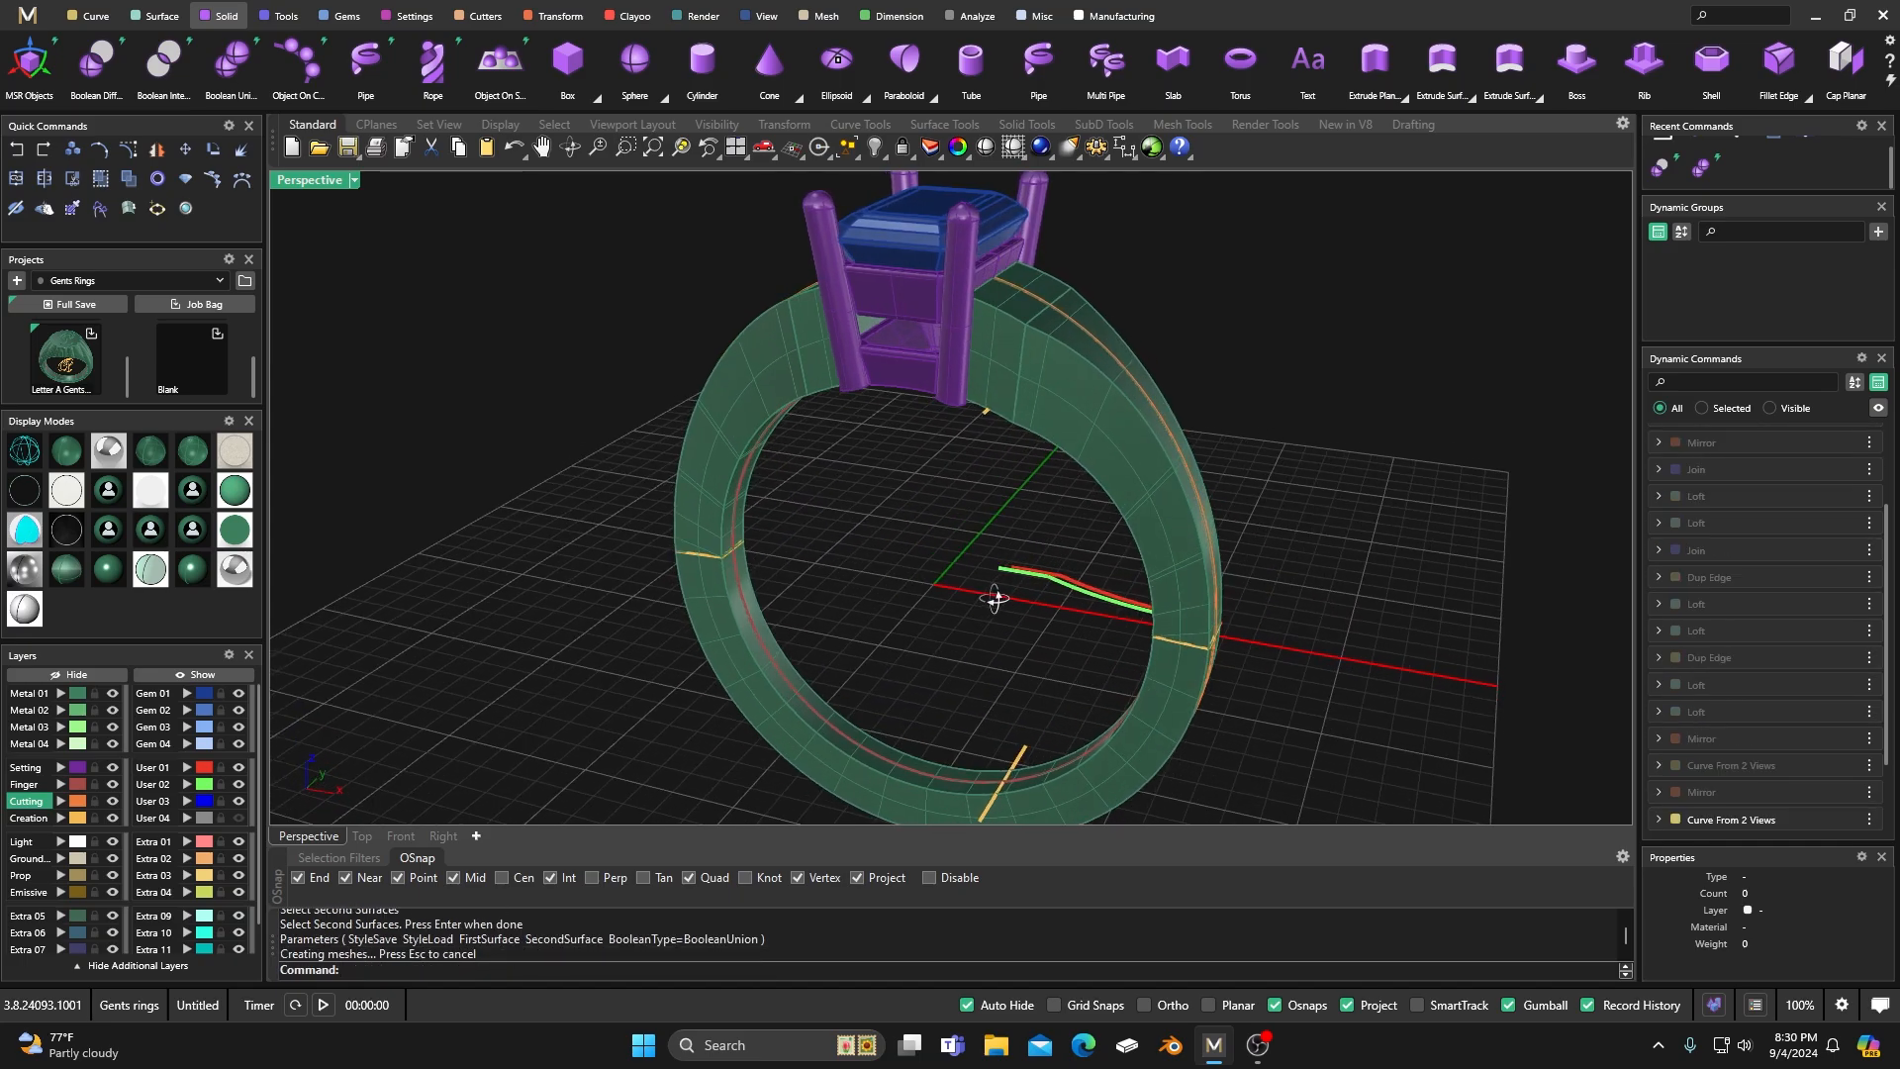
right_drag(994, 599, 1021, 595)
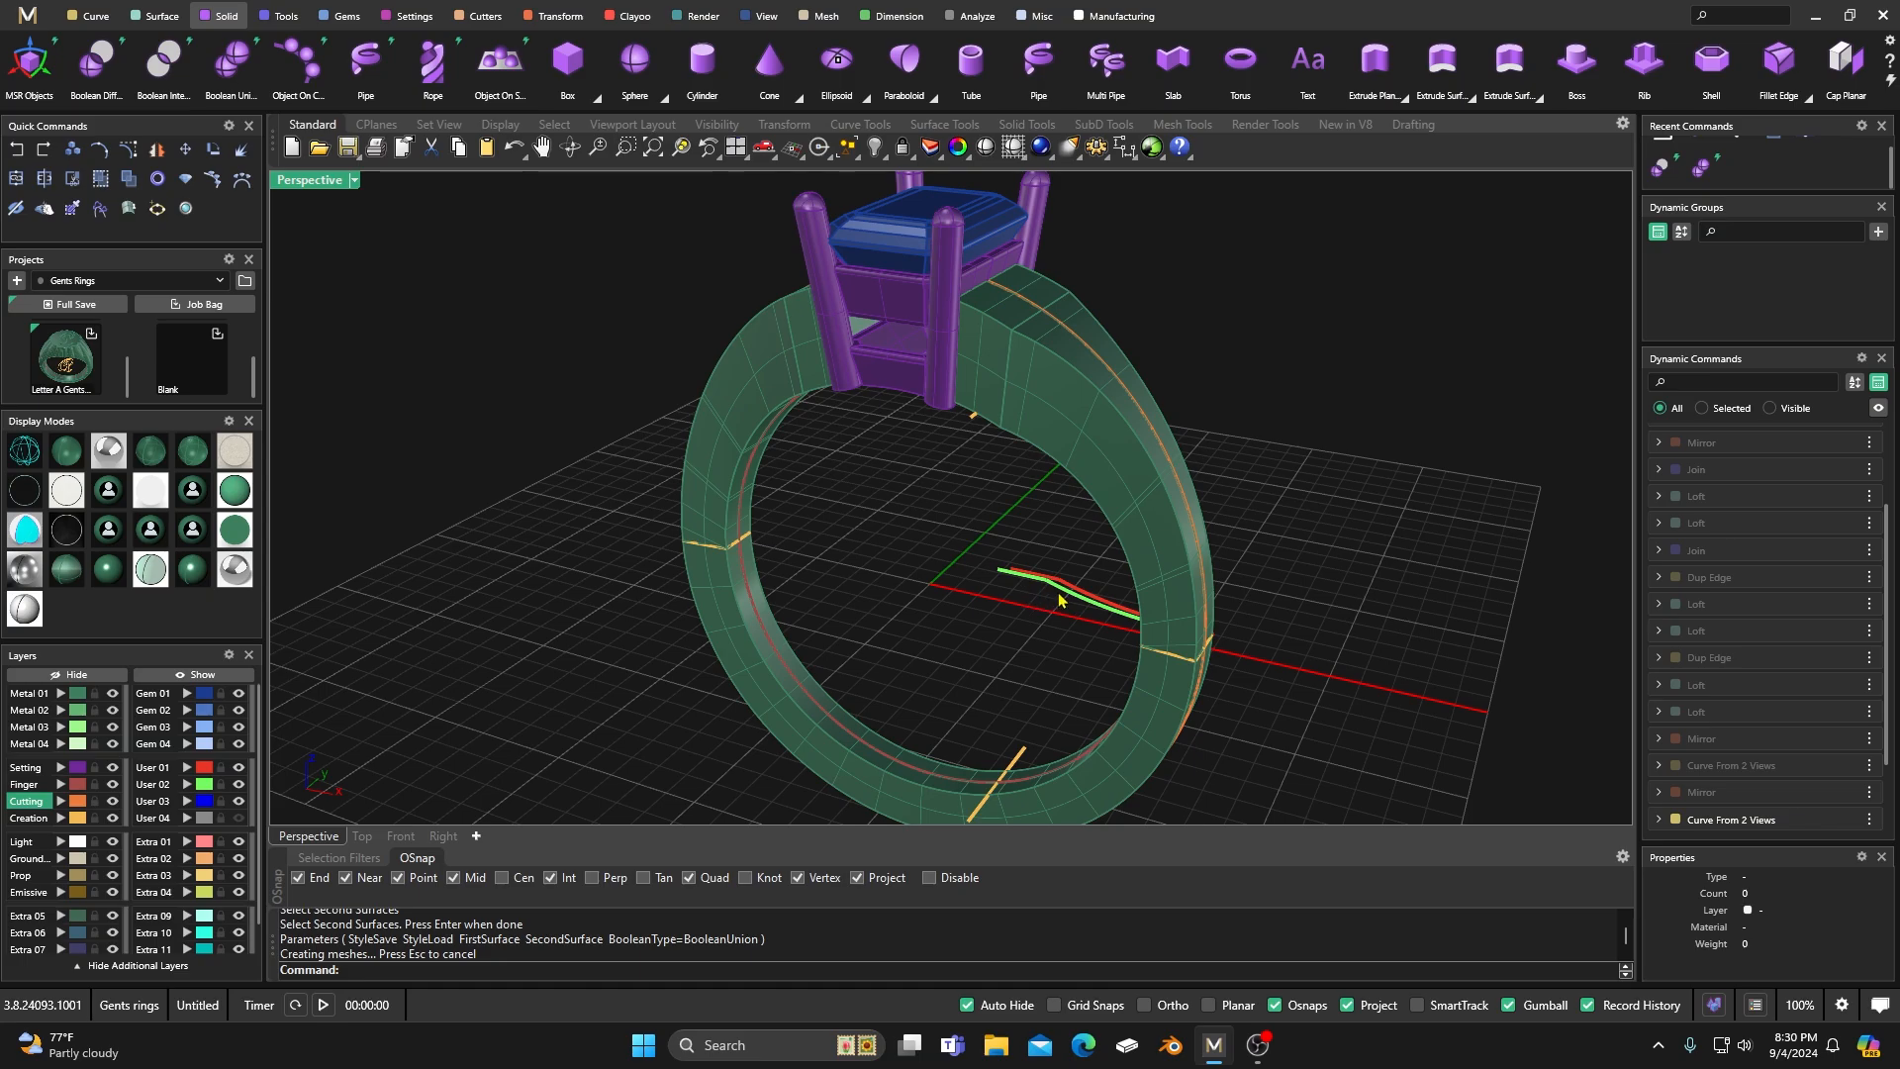
click(1059, 600)
drag(1165, 622, 1177, 629)
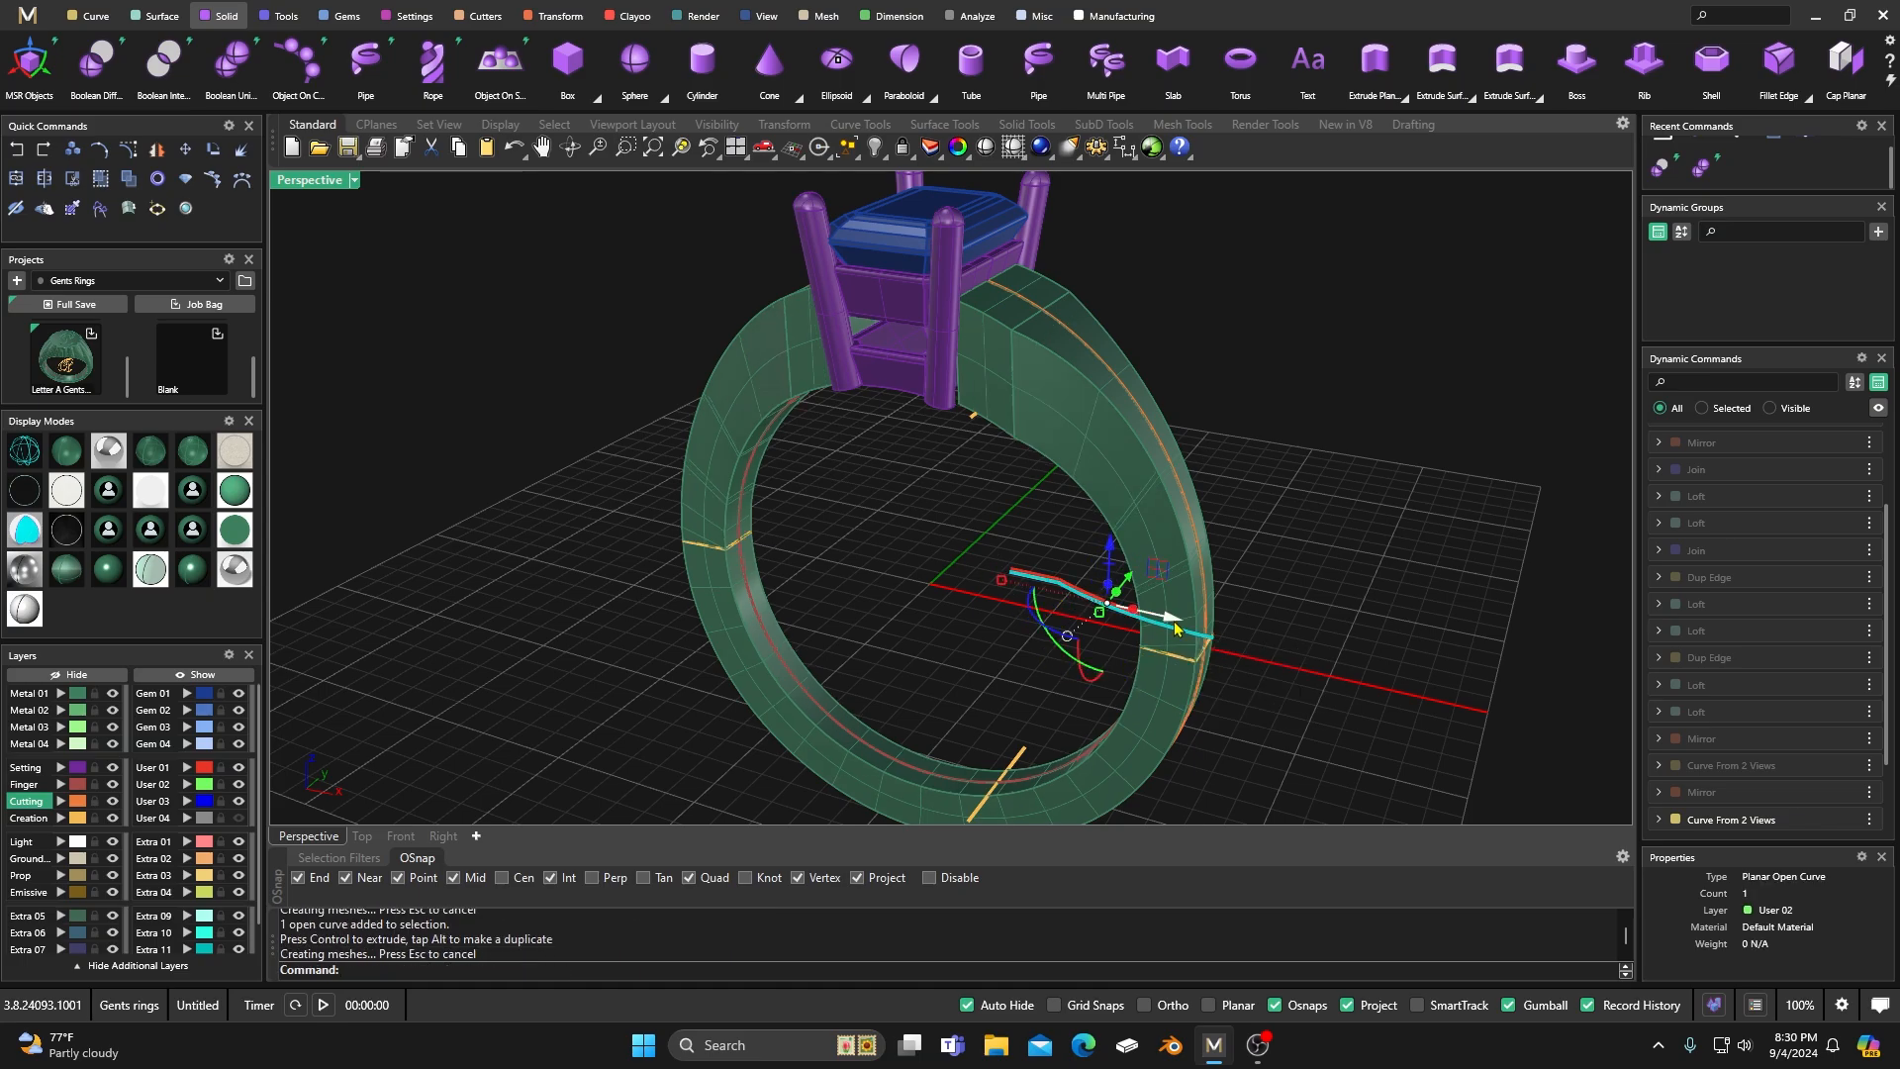
click(1009, 505)
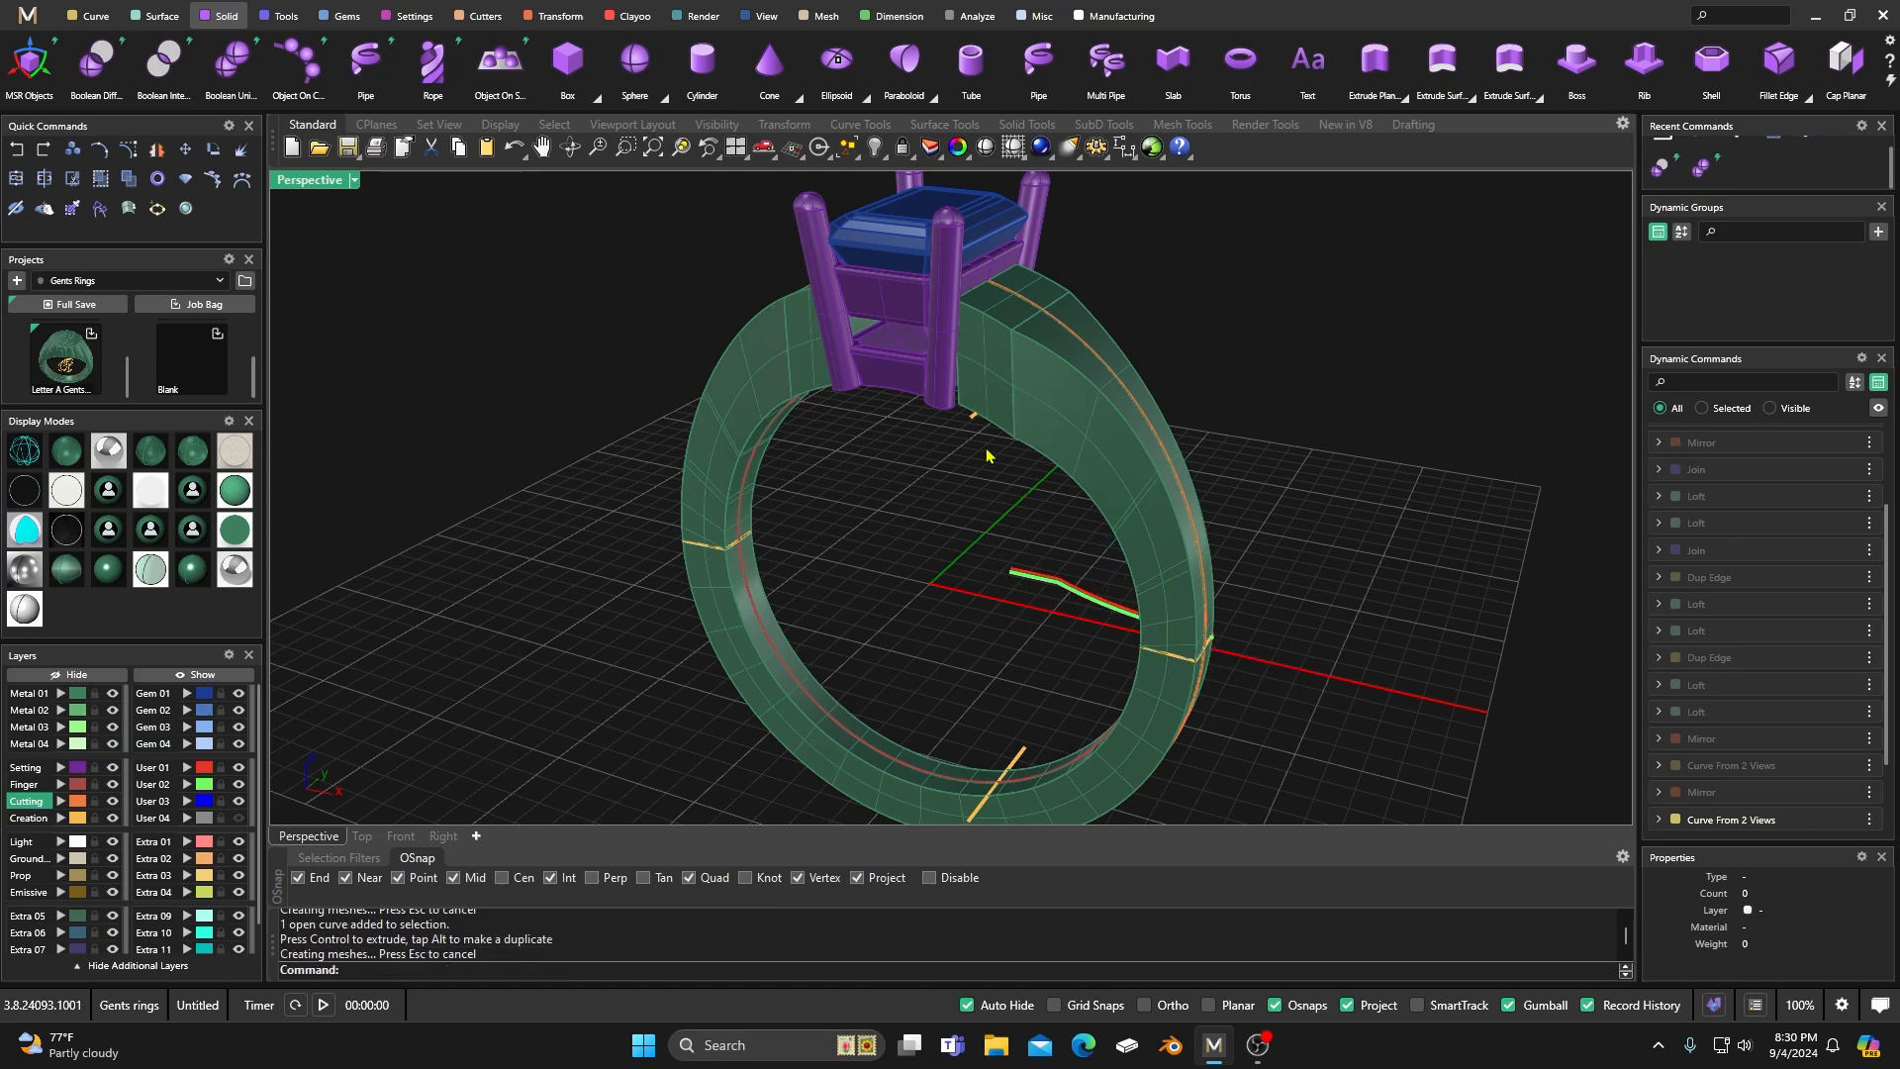
click(1087, 609)
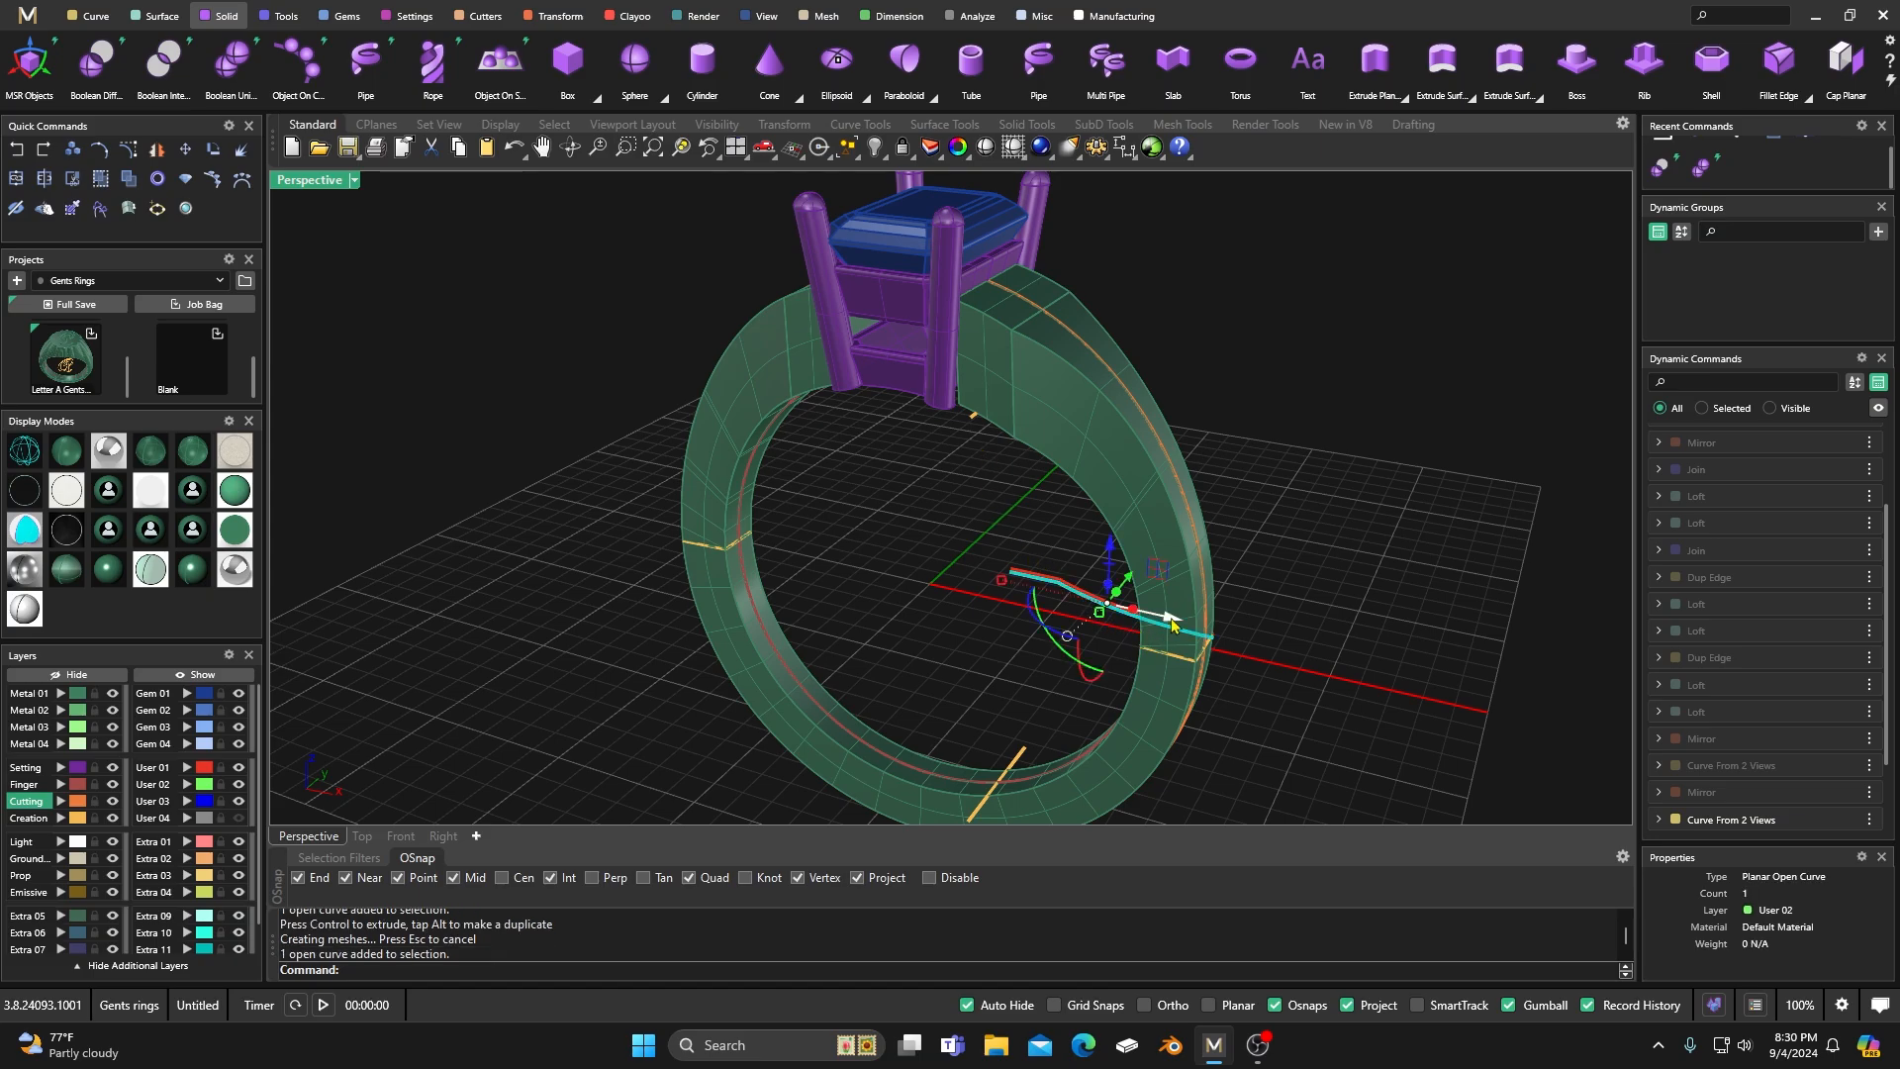
drag(1171, 623, 1161, 617)
right_drag(1079, 502, 1111, 340)
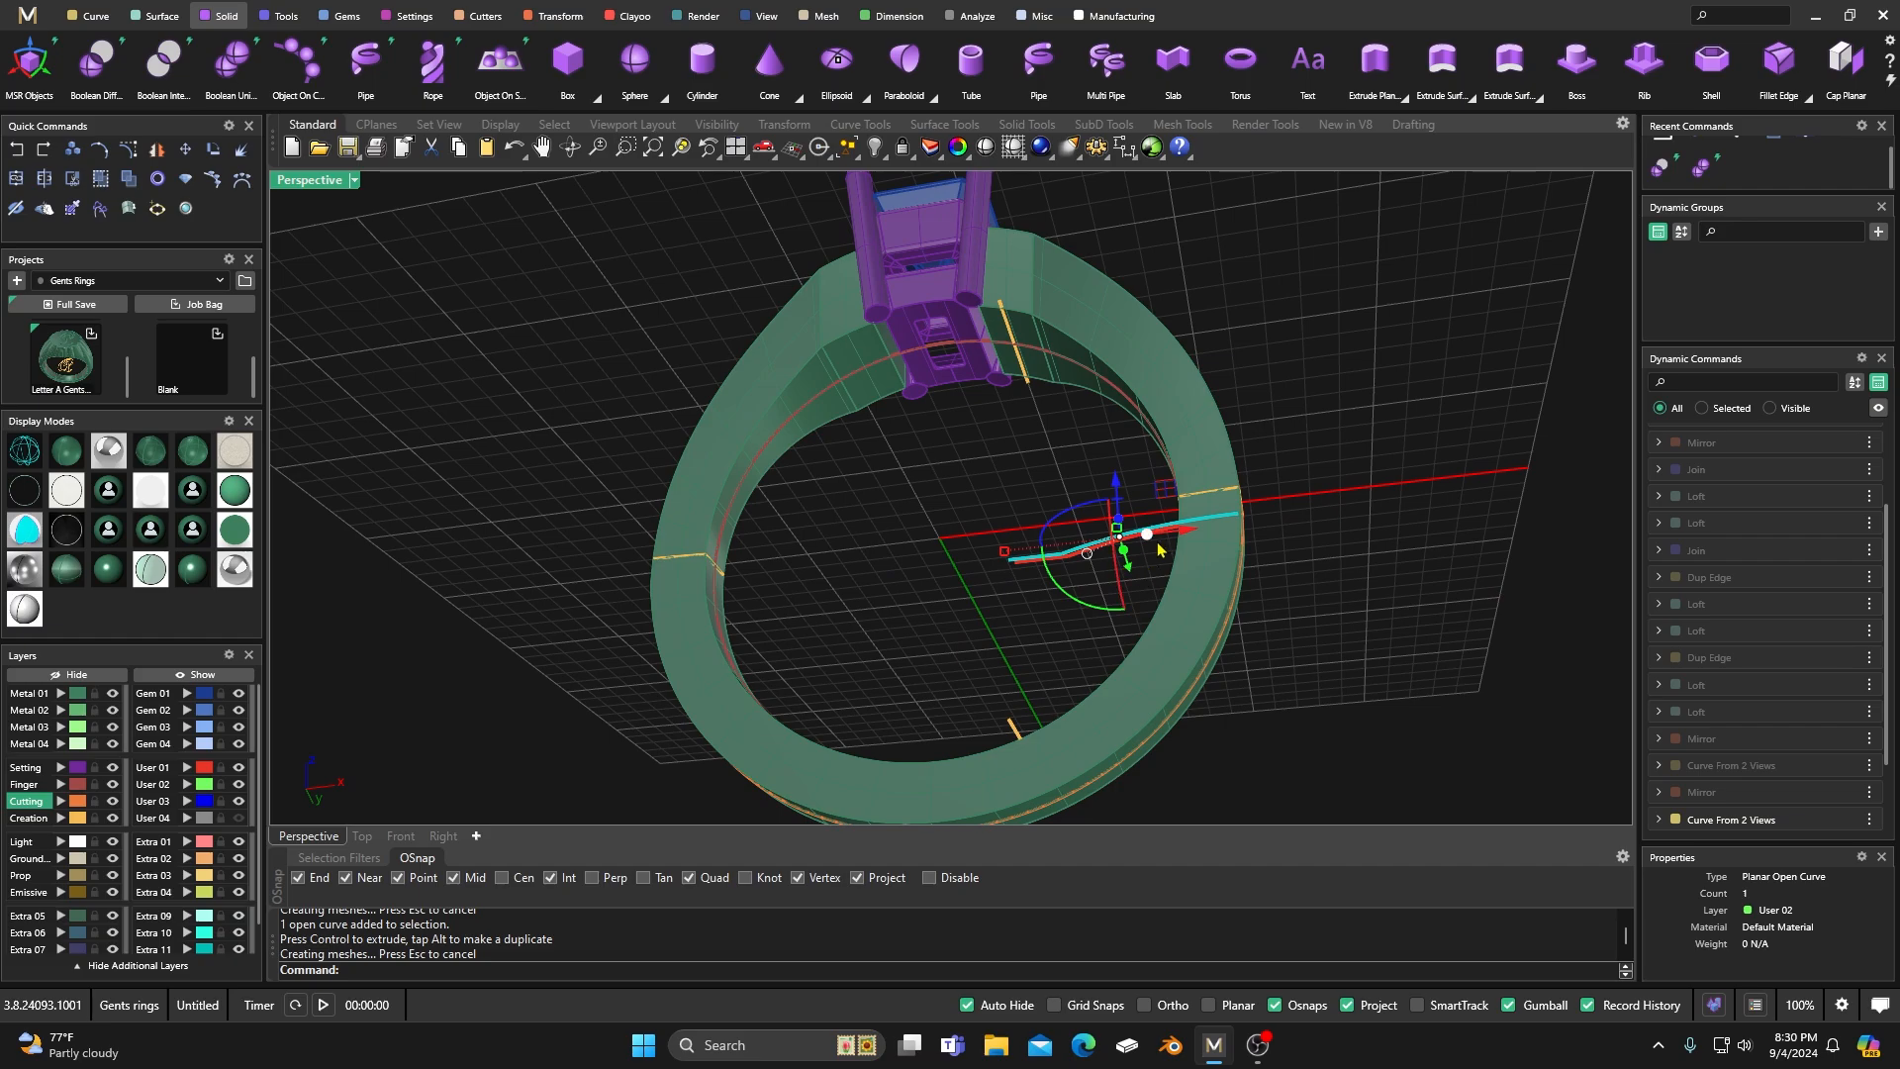
drag(1192, 536, 1184, 536)
right_drag(986, 464, 829, 583)
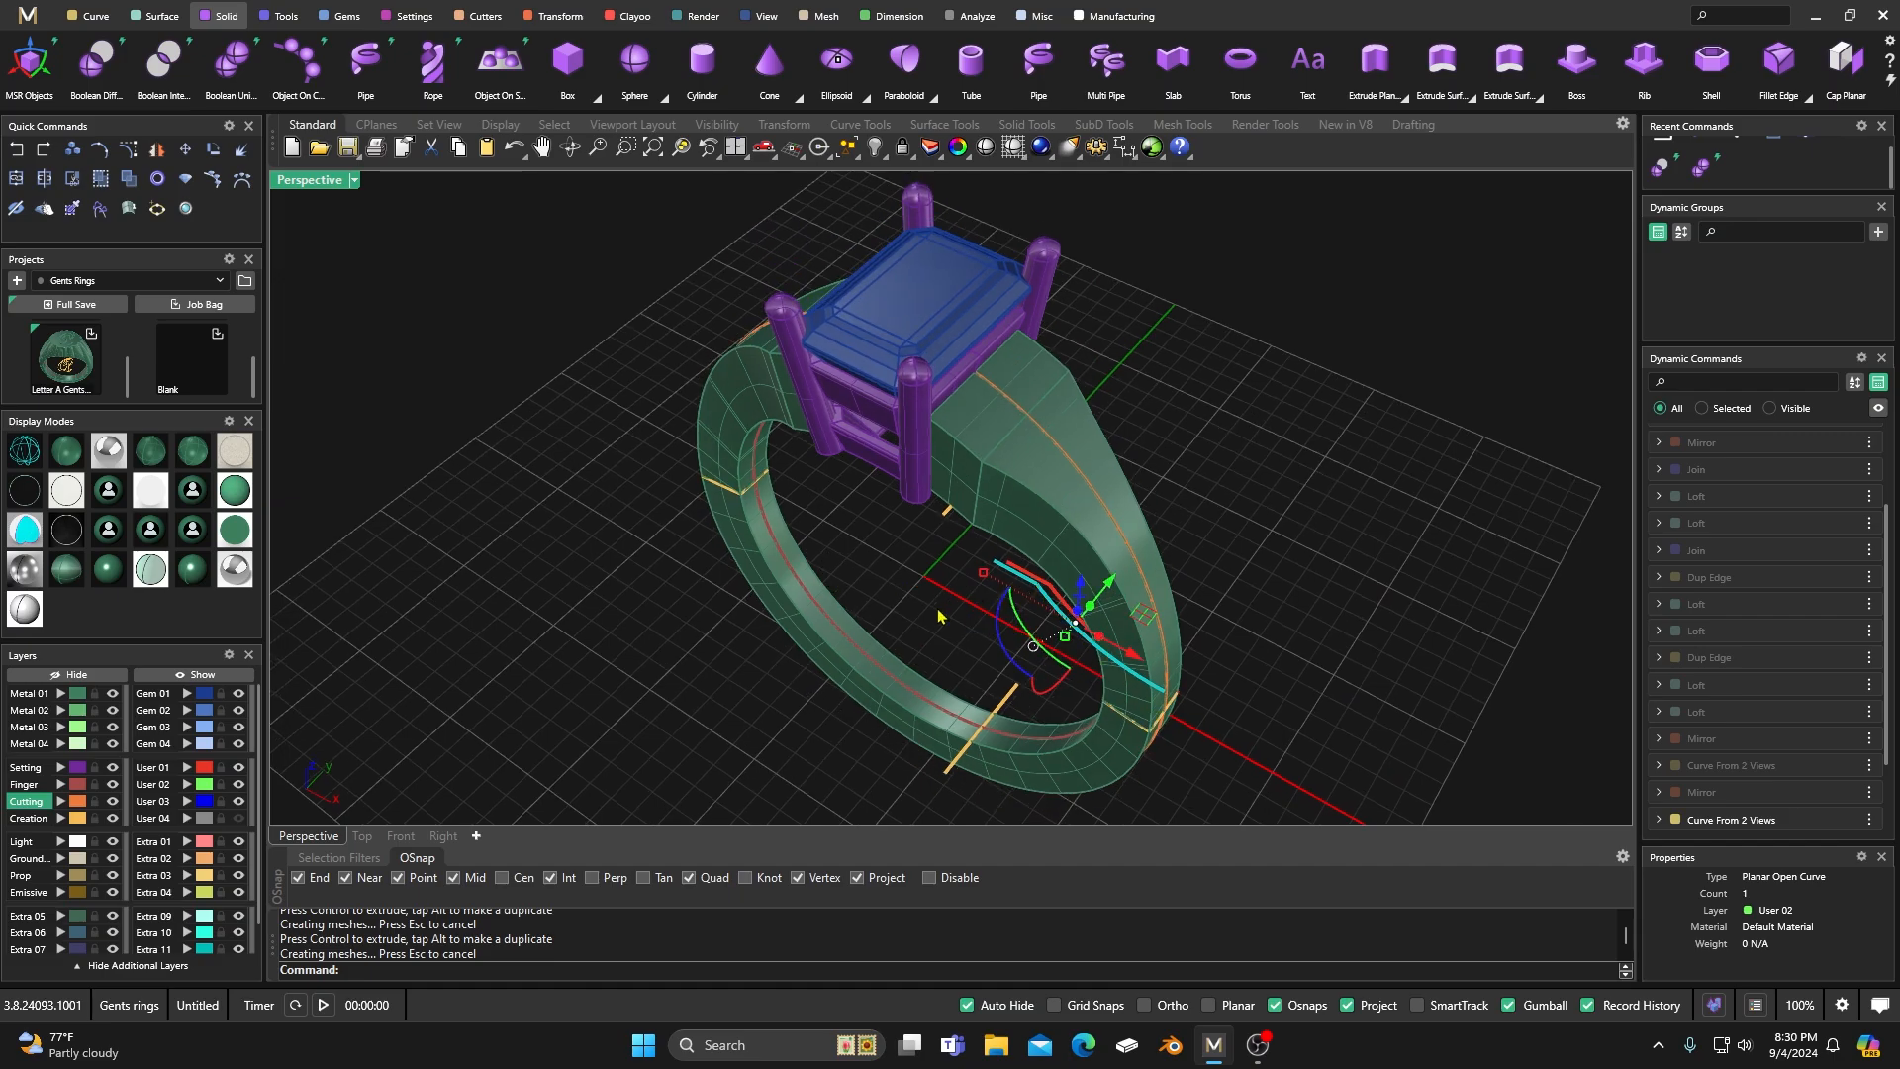
Edit the Outside Ring Rail, reducing its side thickness to 1.8 mm and its top thickness to 3.4 mm.
right_drag(957, 511, 923, 469)
right_click(612, 473)
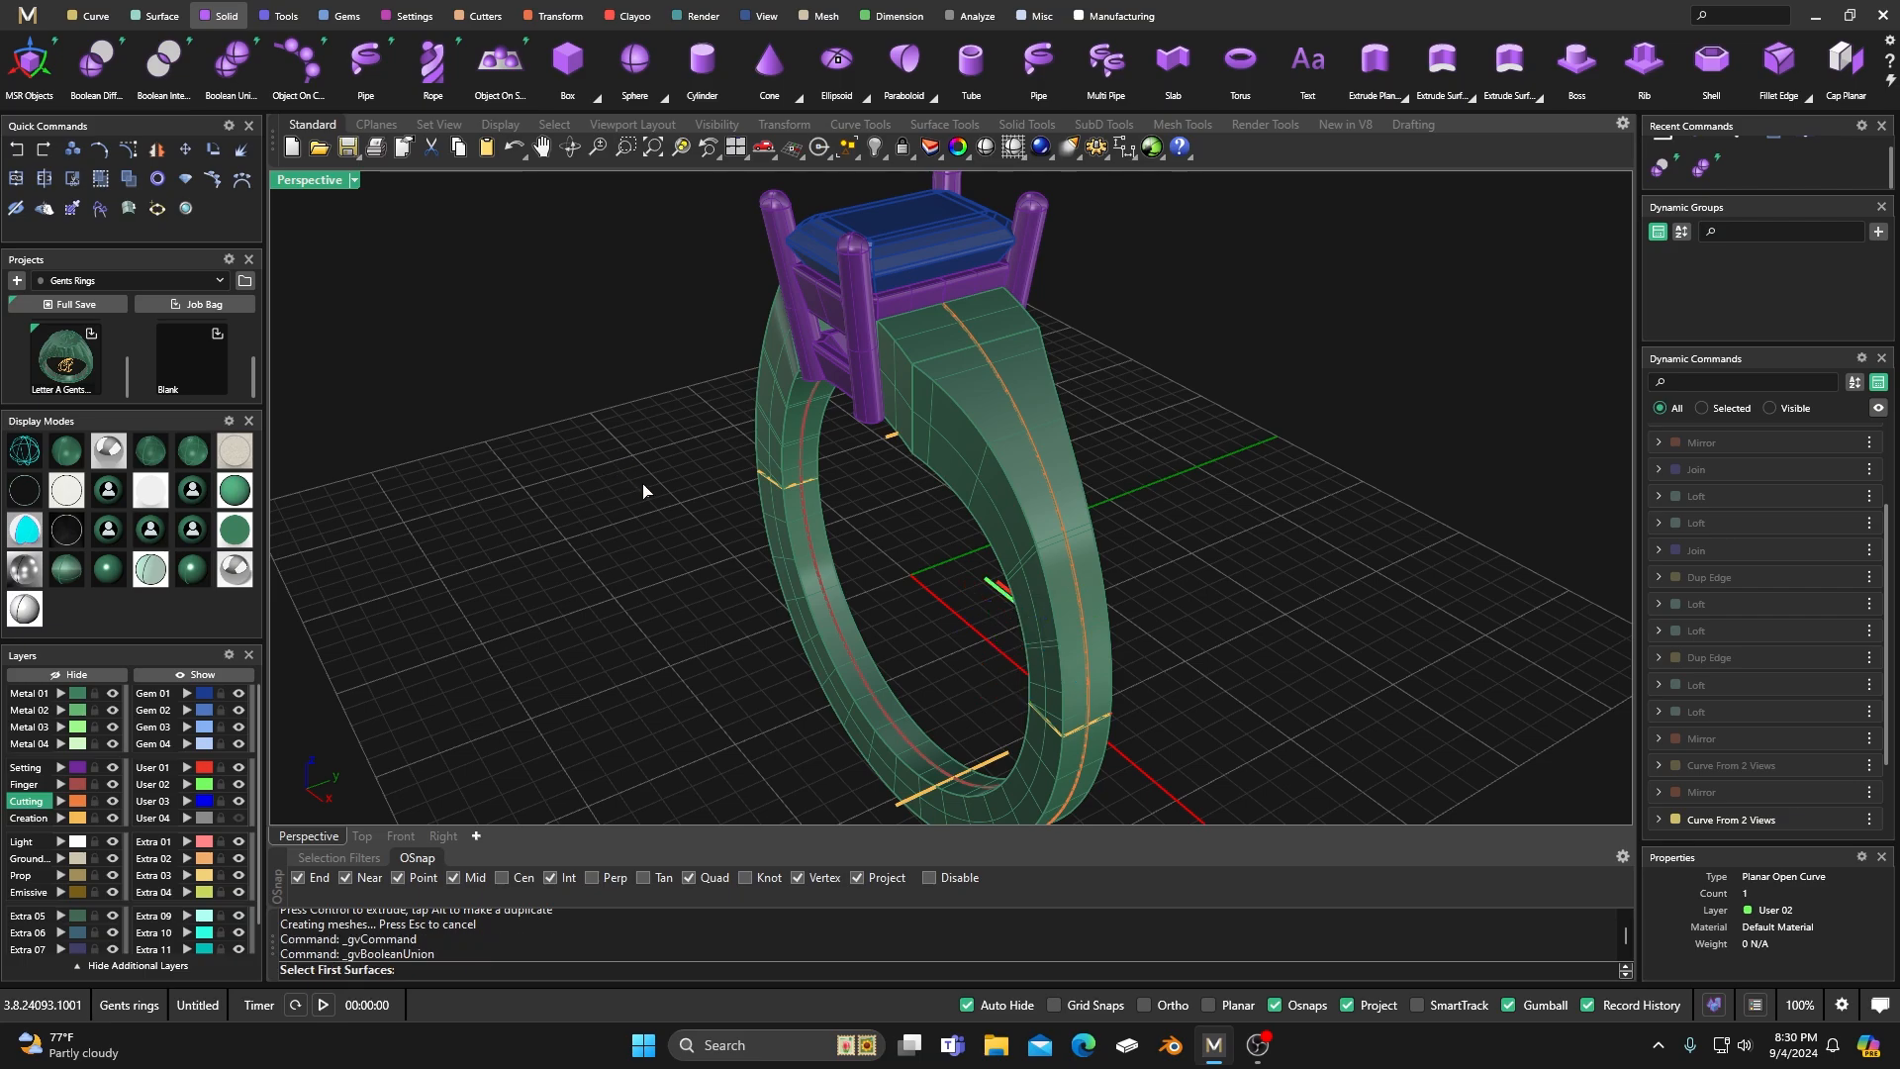
scroll(649, 495, down, 5)
right_drag(681, 513, 938, 532)
scroll(886, 566, down, 4)
scroll(890, 567, up, 6)
scroll(1753, 762, down, 2)
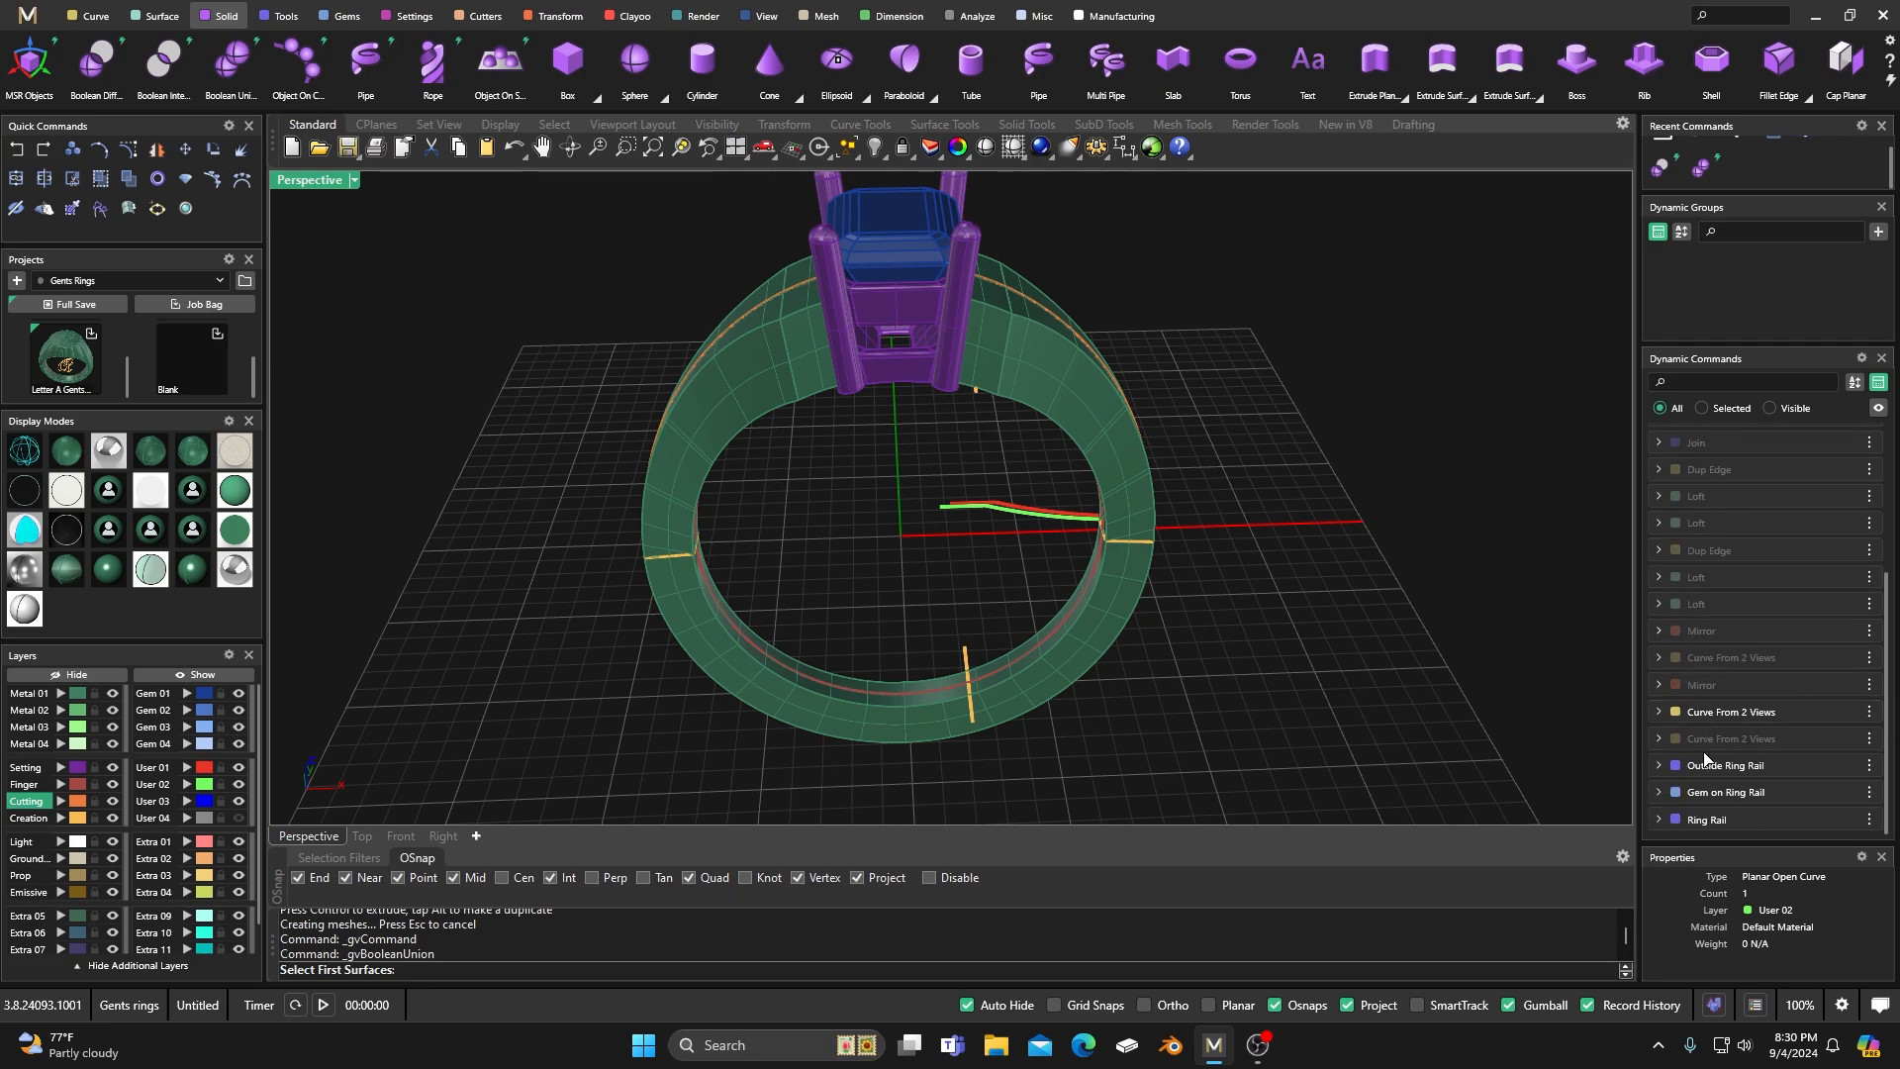
click(1837, 766)
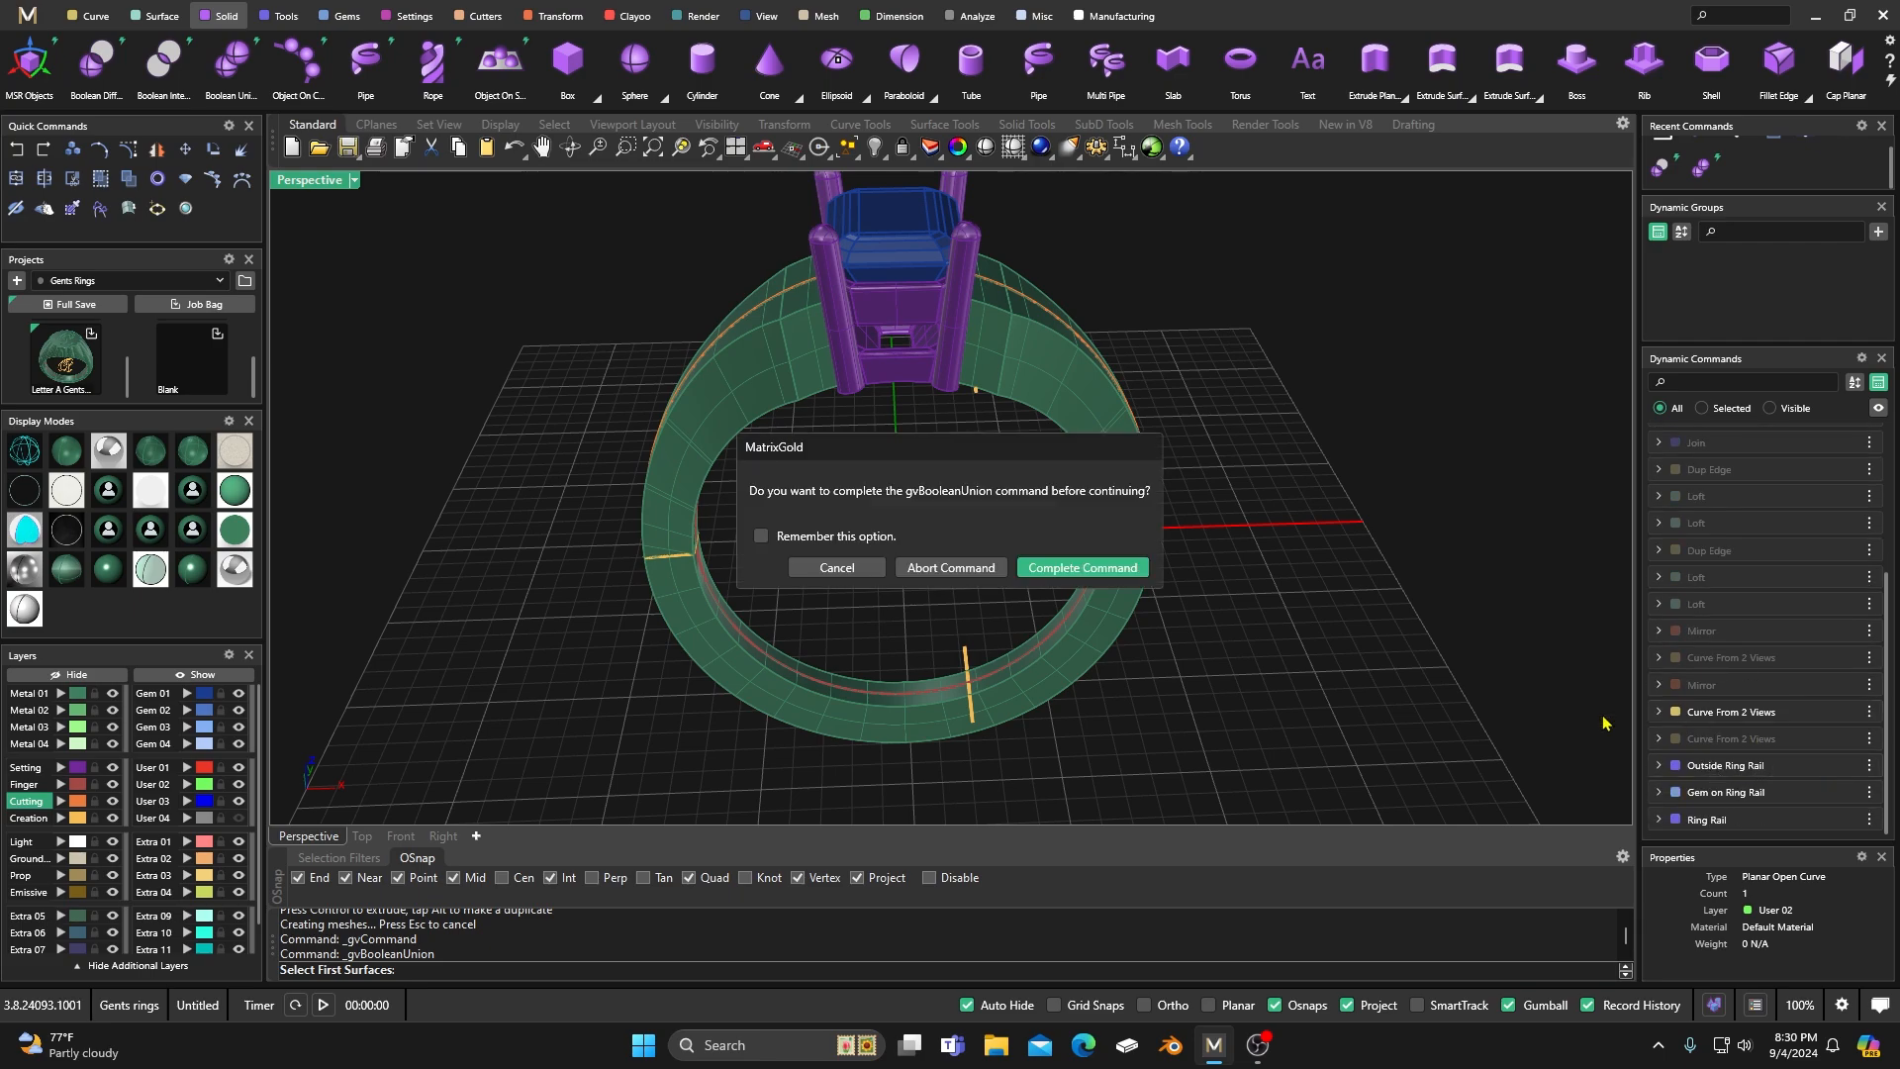
click(1083, 568)
right_drag(1002, 510, 958, 471)
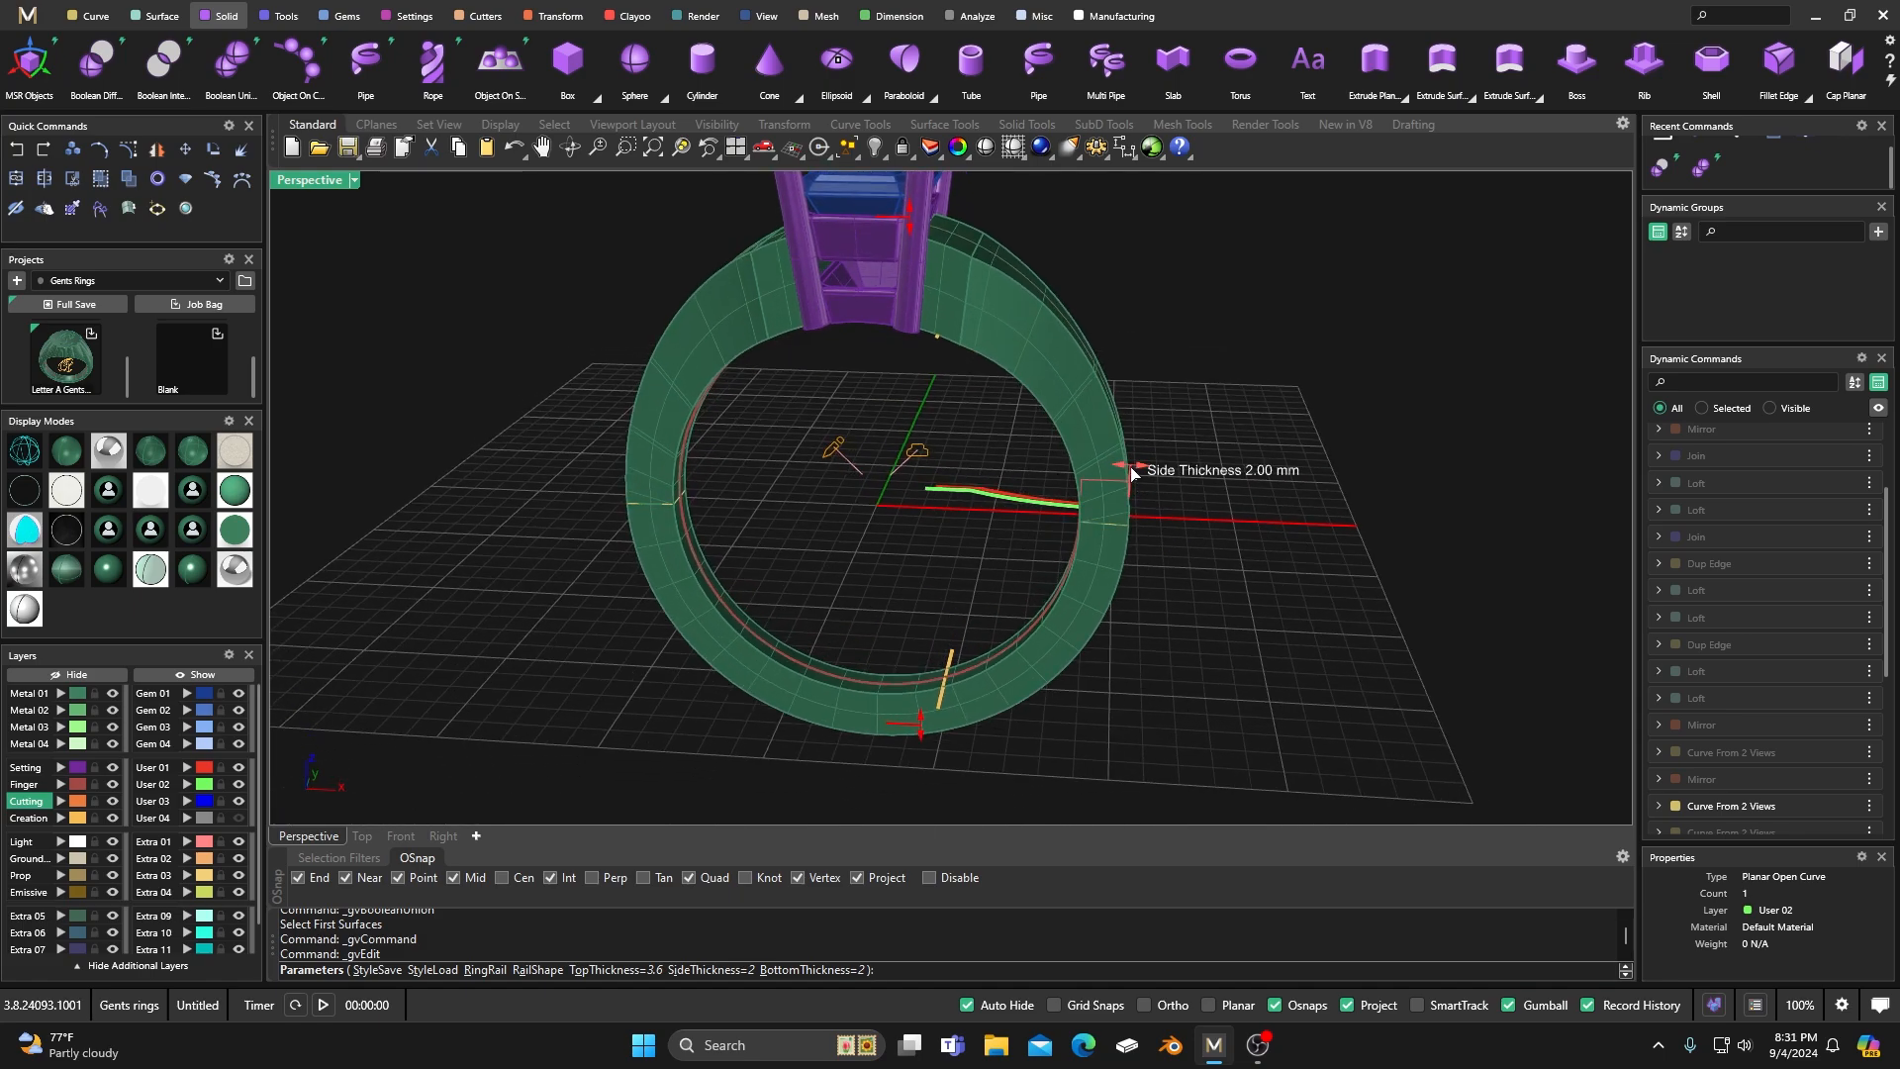
drag(1132, 474, 1129, 474)
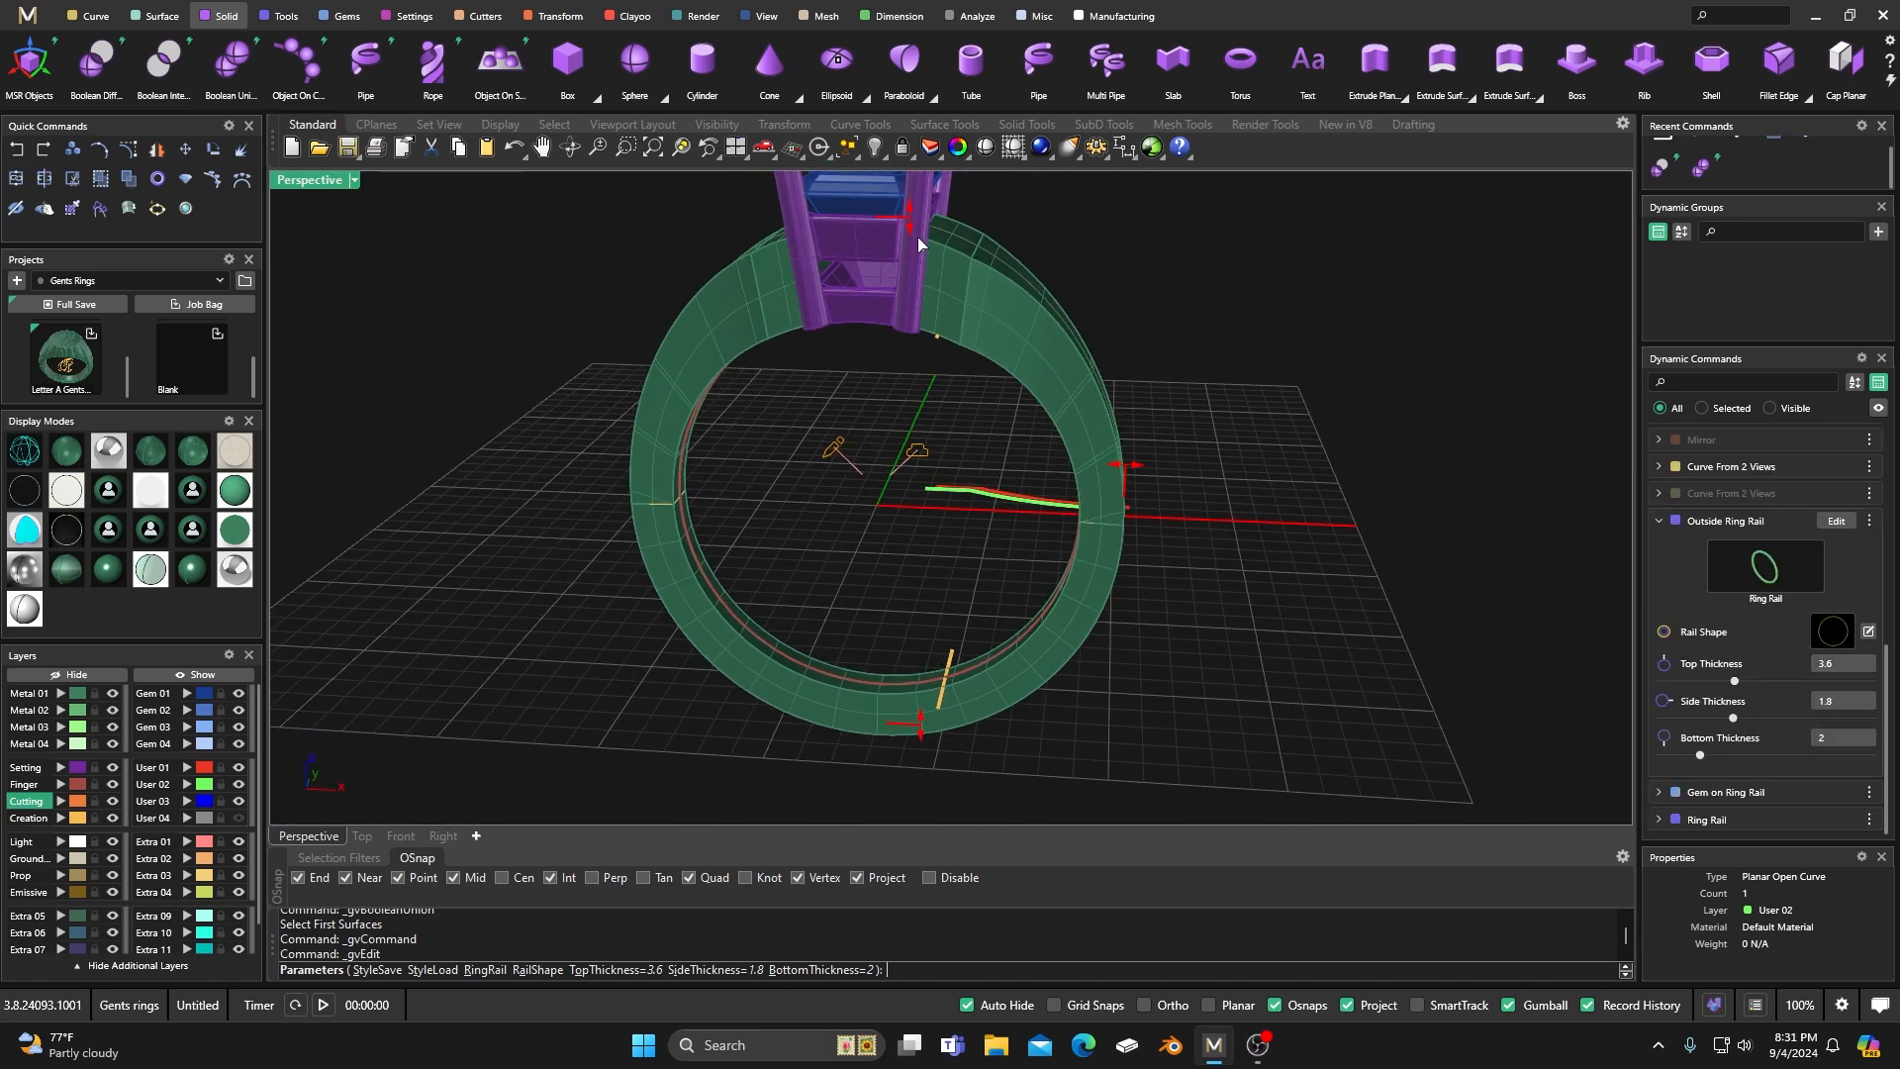
drag(911, 220, 914, 224)
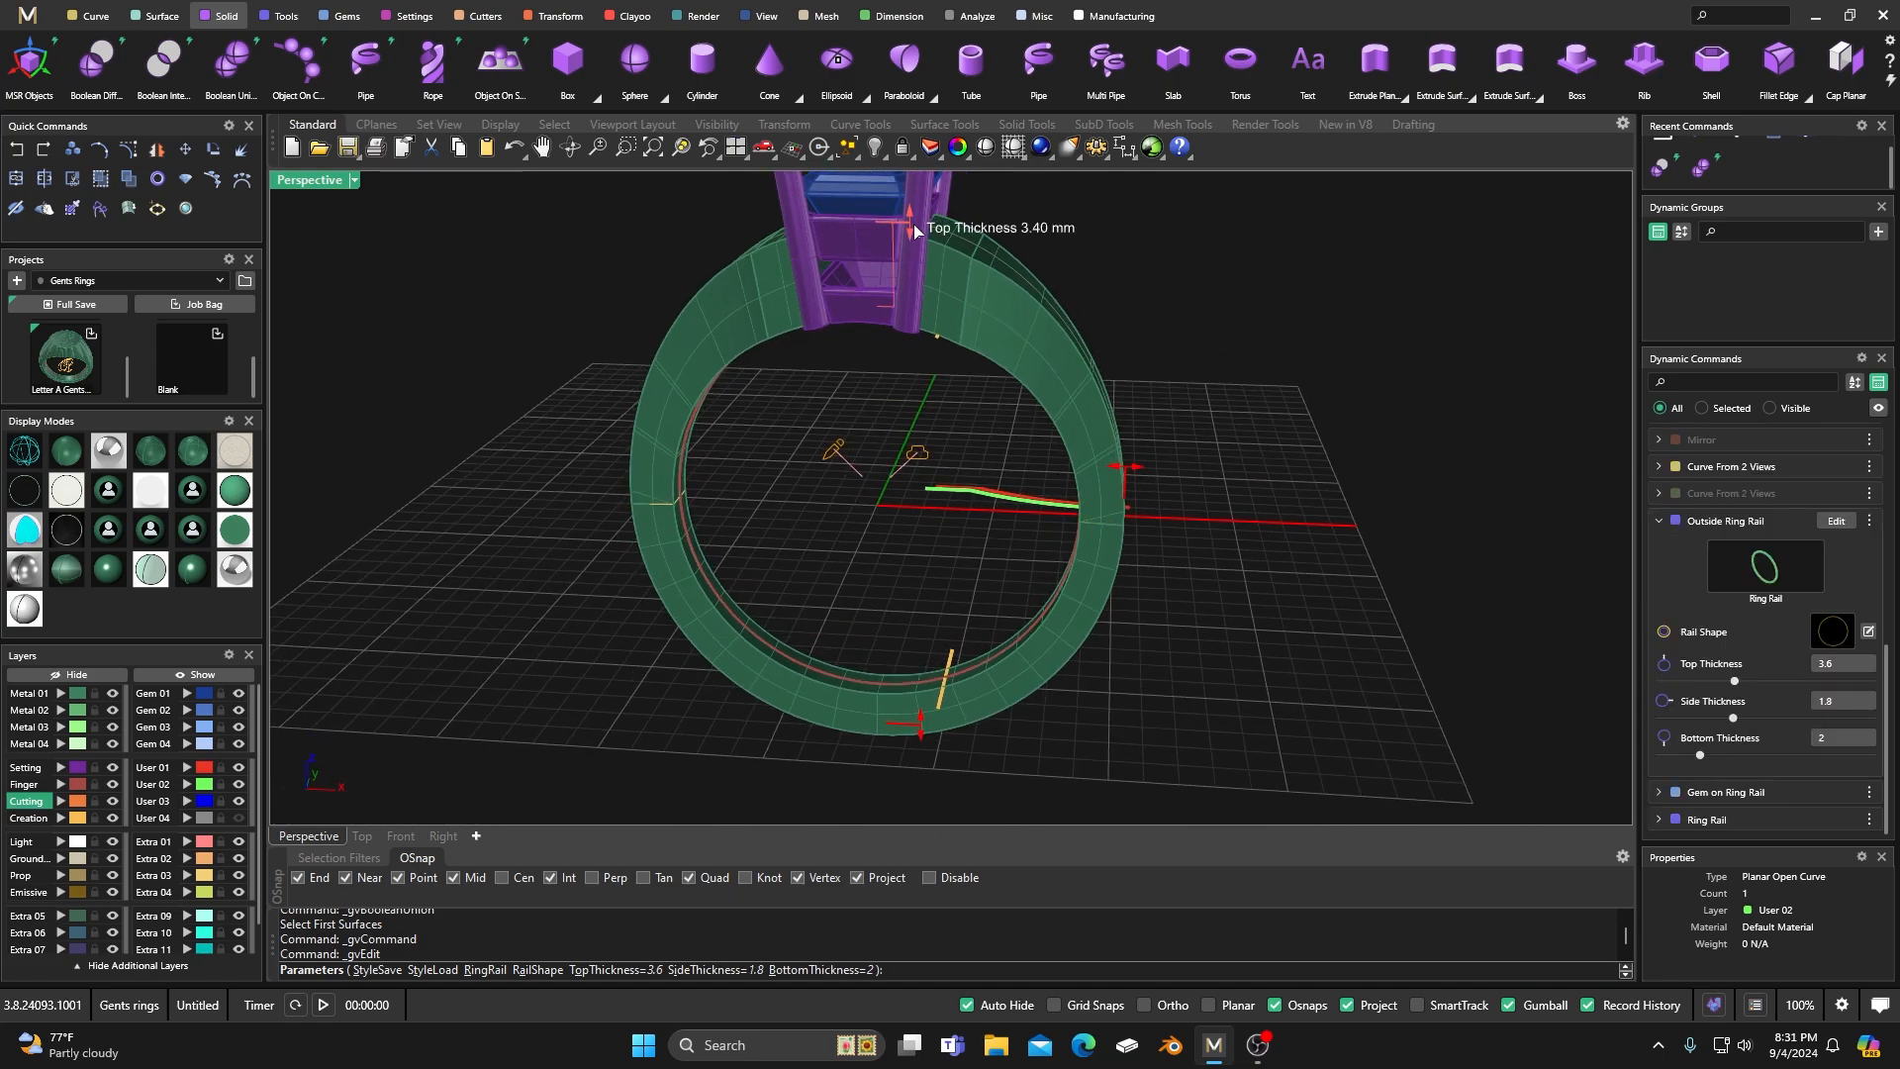
right_click(1162, 330)
Select the complete ring model, make a full save of it in the Gents Rings project, and clear the selection.
right_drag(1223, 428, 1005, 602)
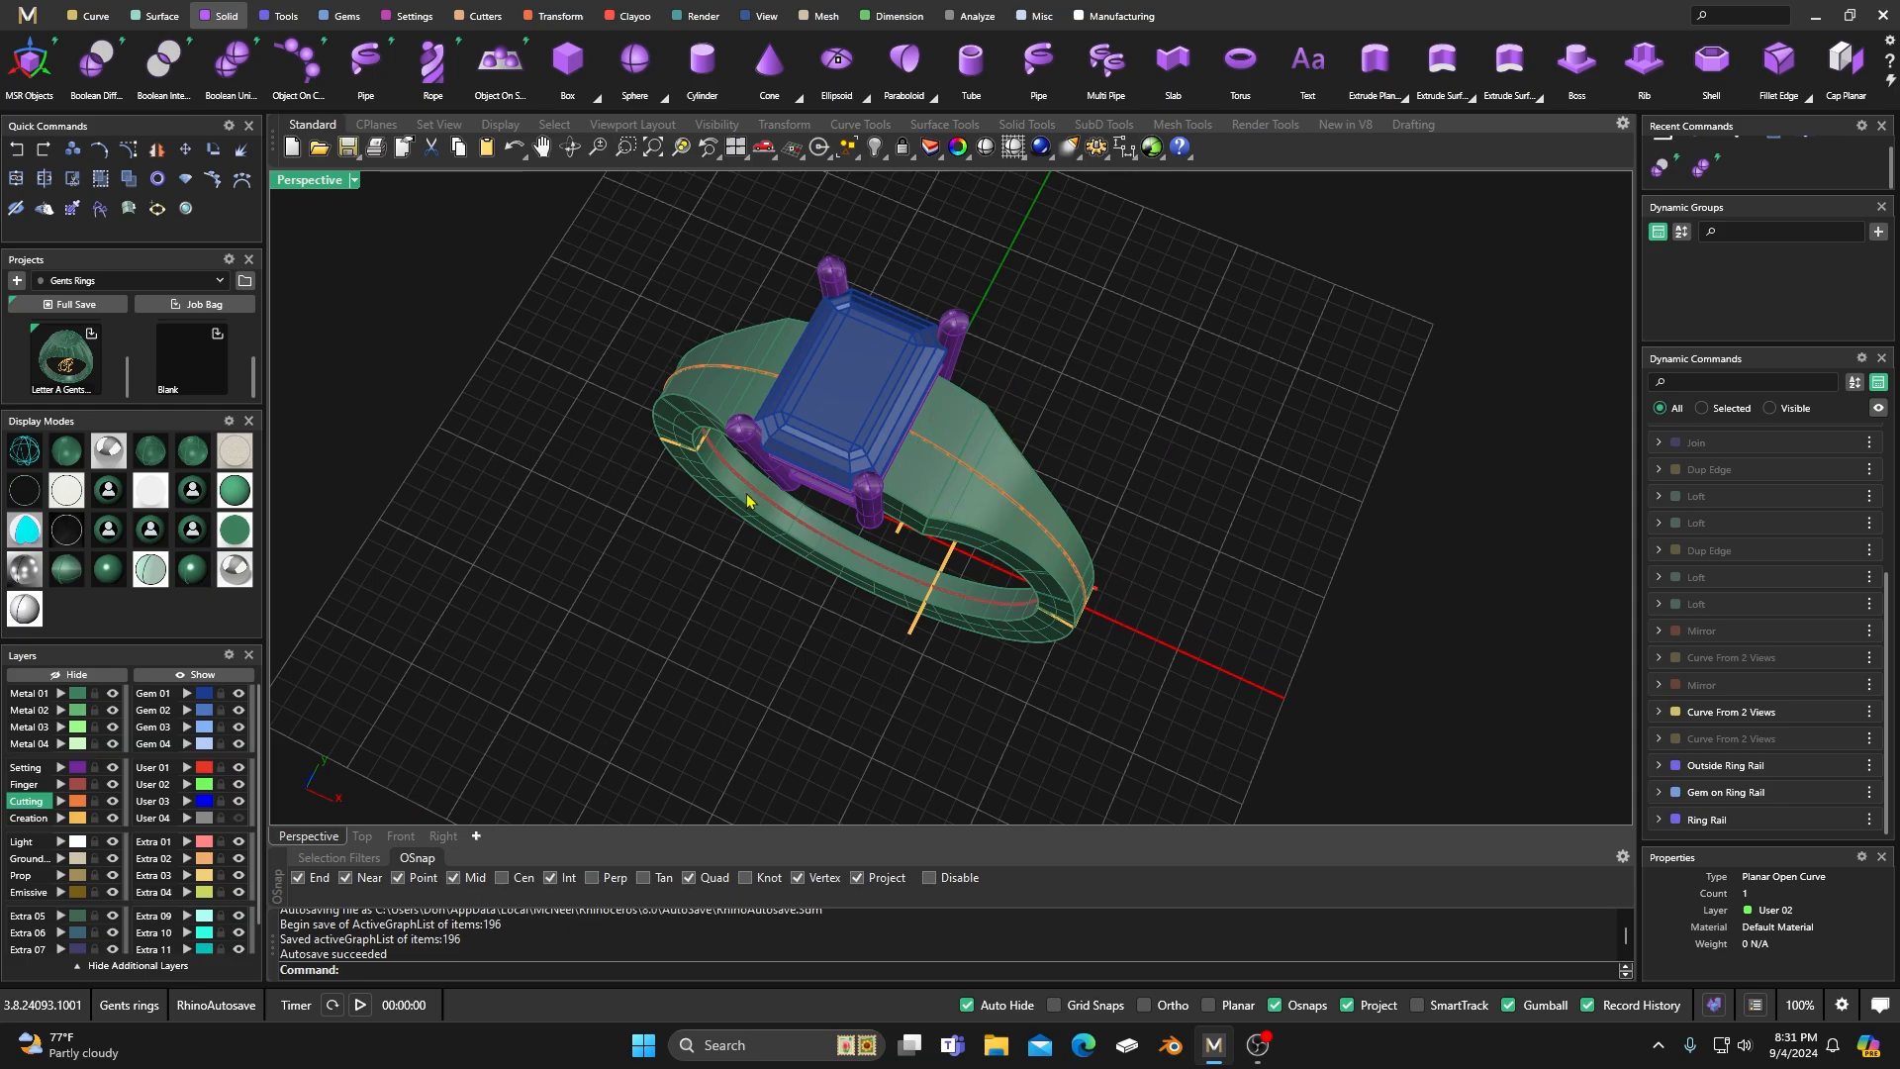
right_drag(956, 428, 946, 354)
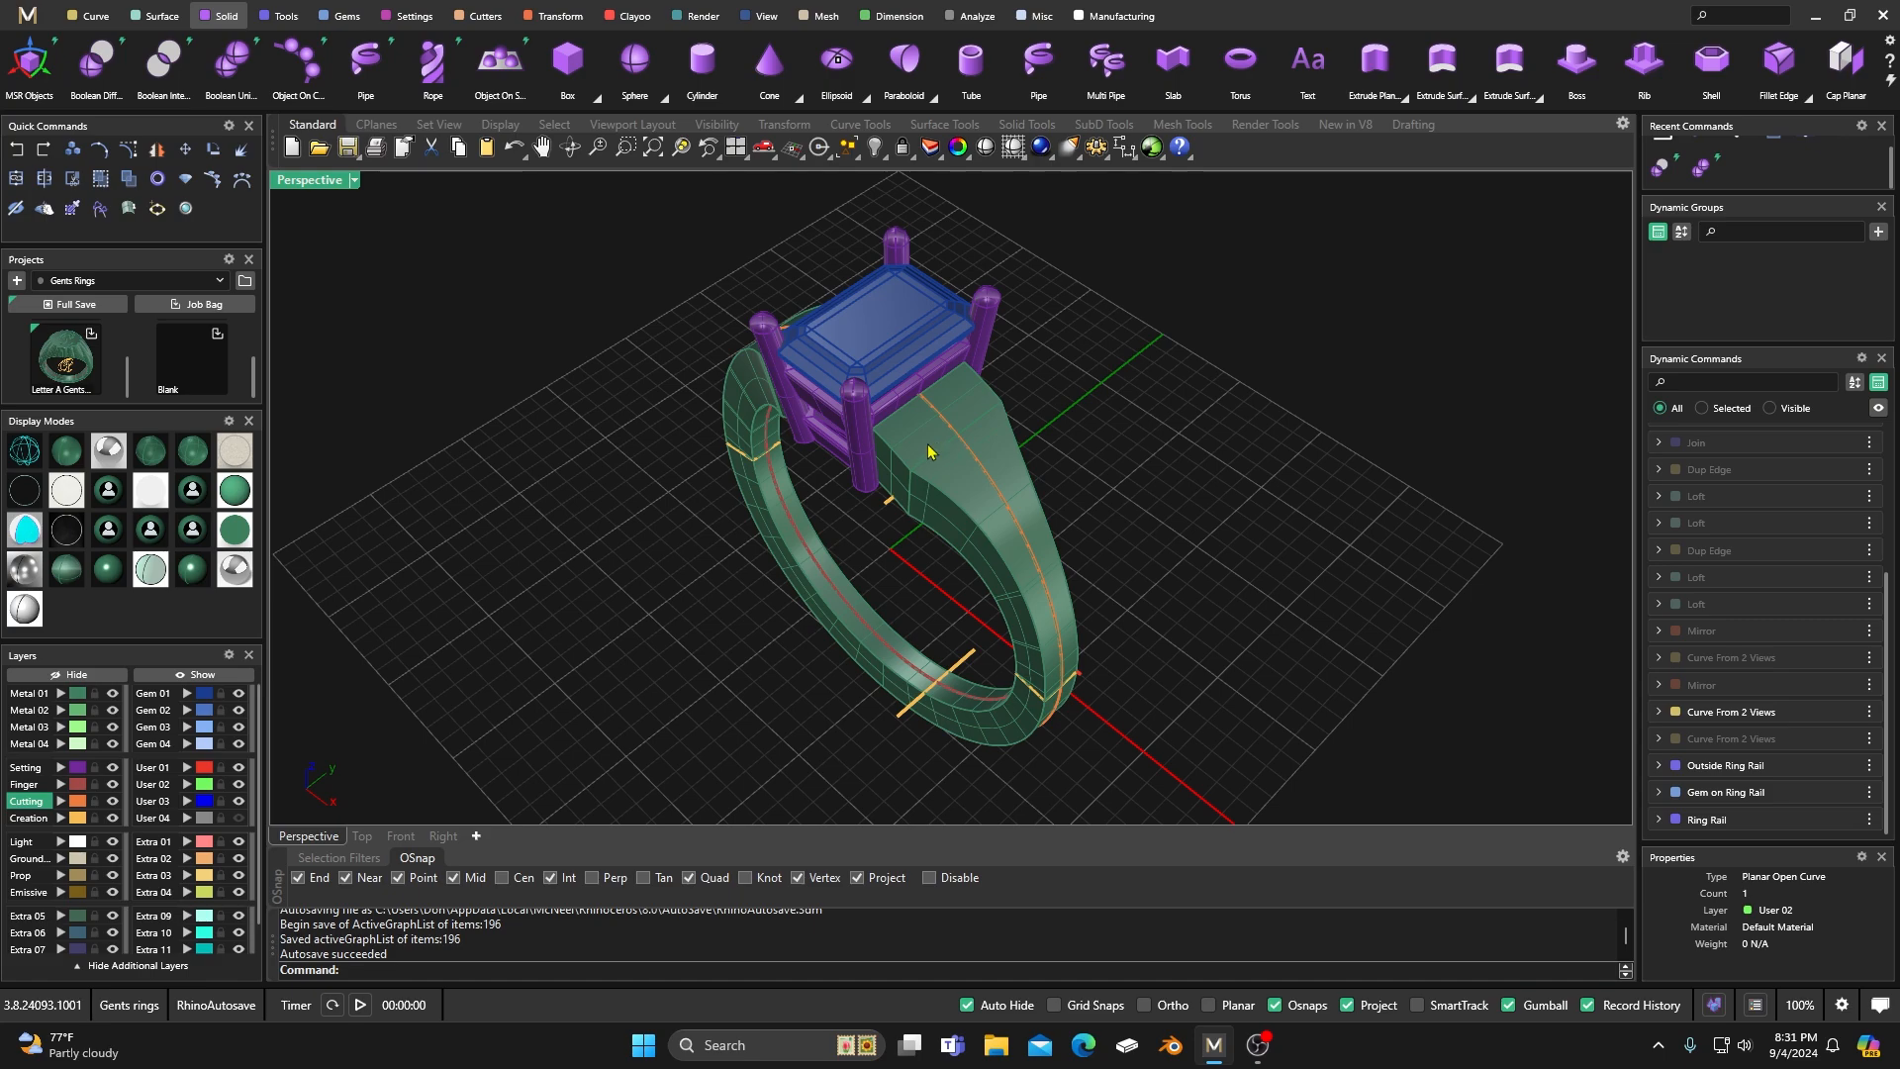
click(158, 16)
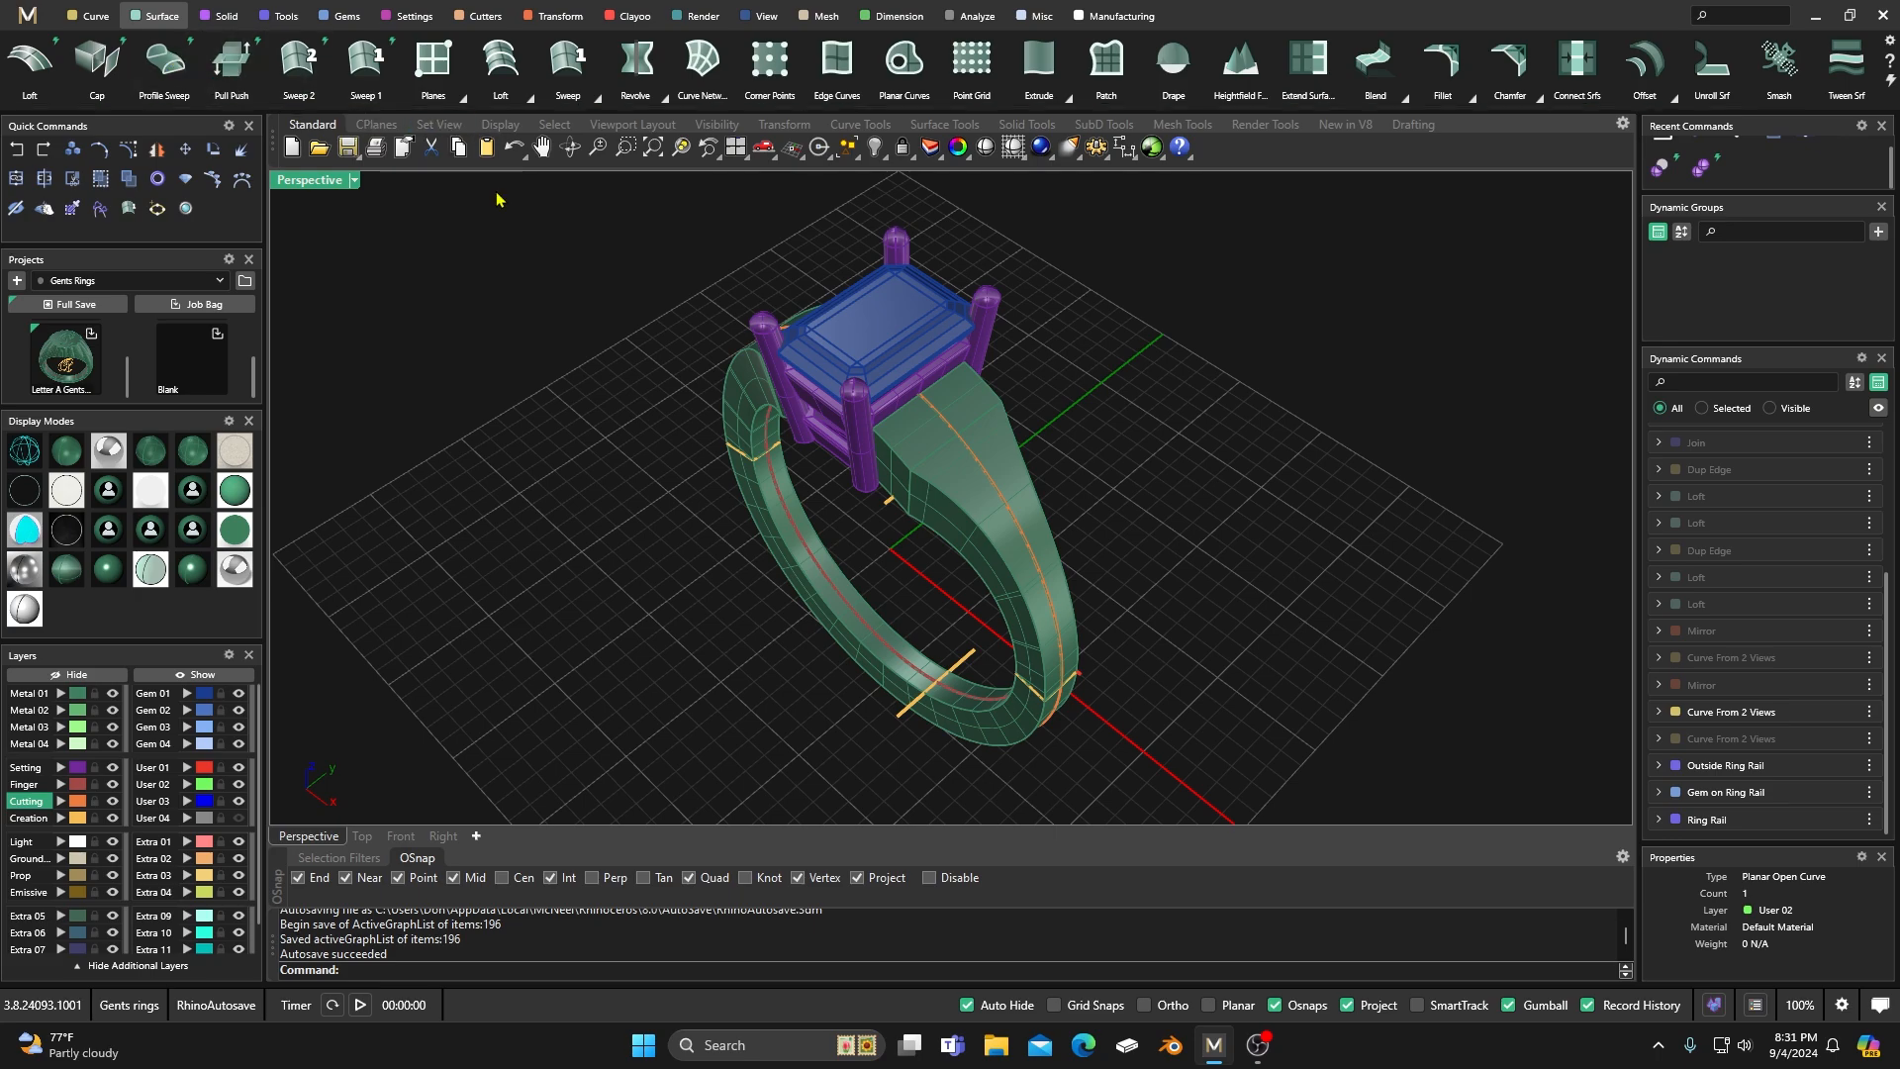
right_drag(571, 406, 759, 459)
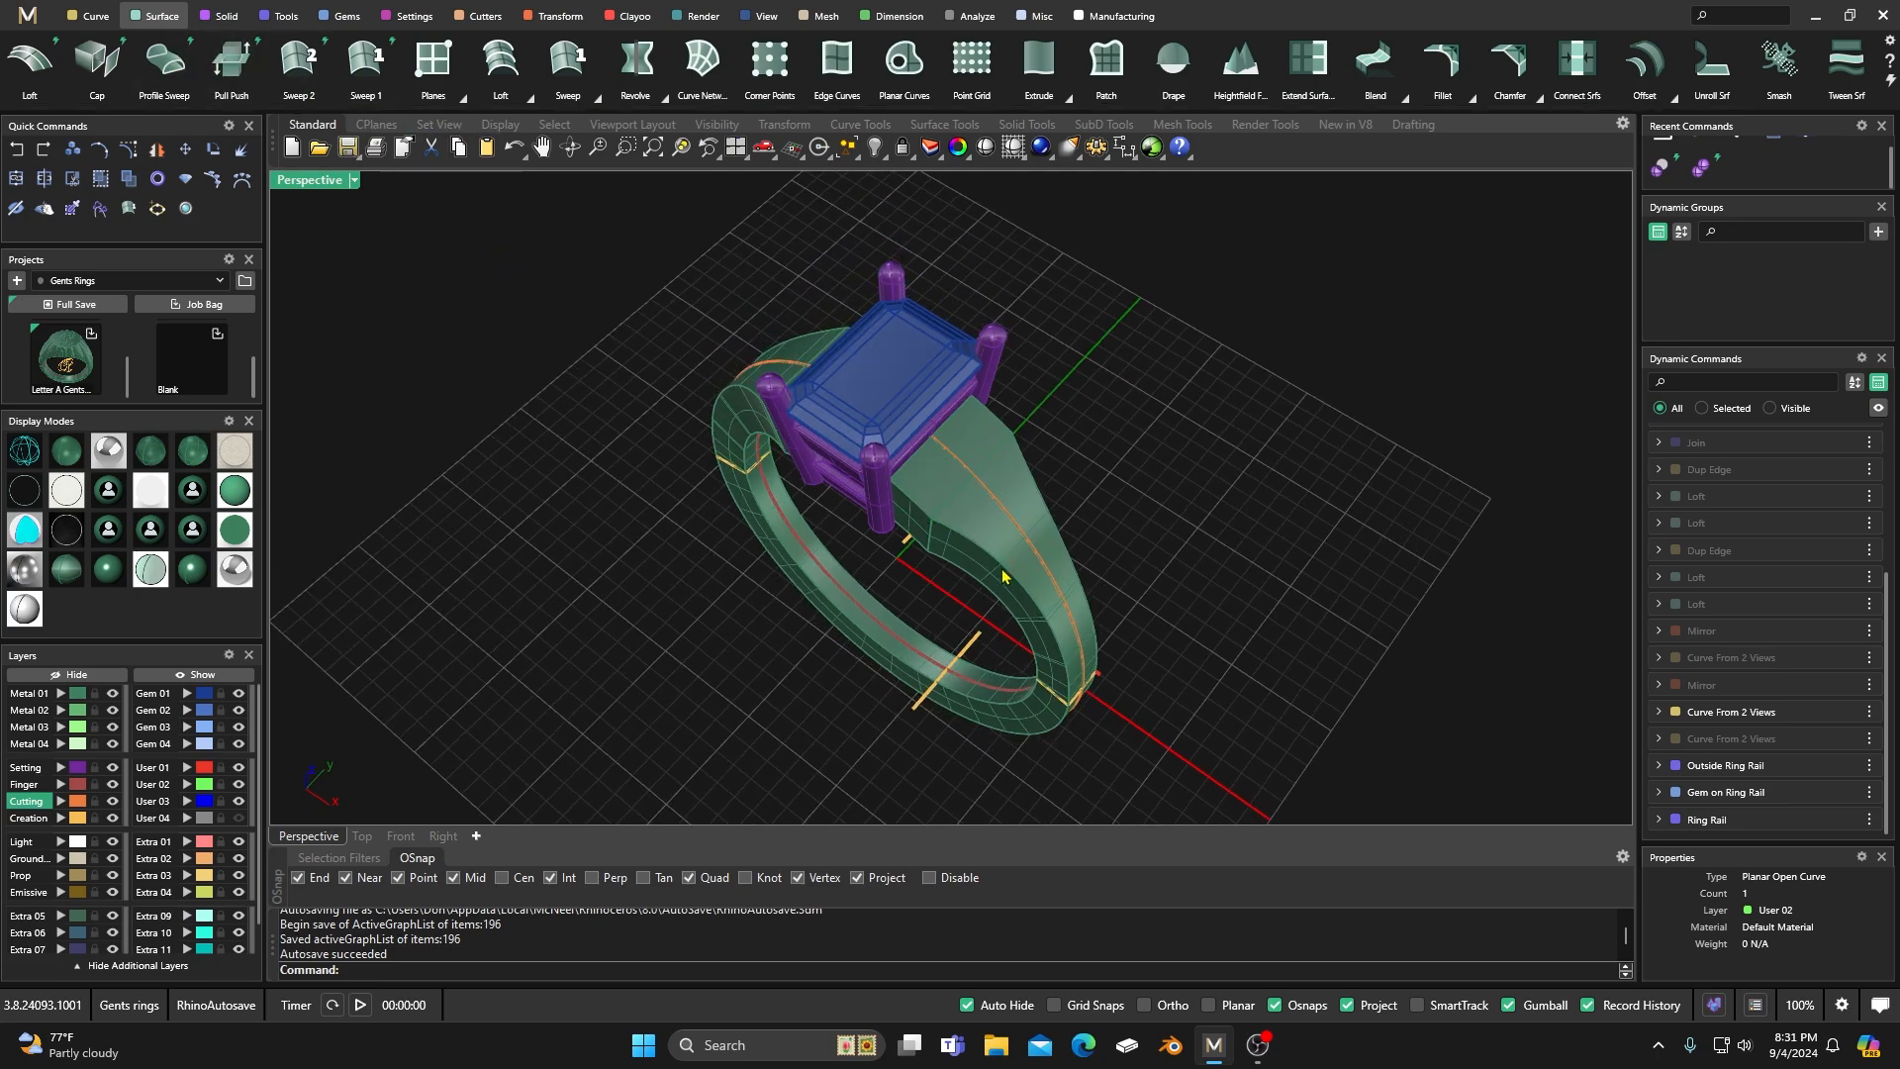
scroll(963, 563, down, 3)
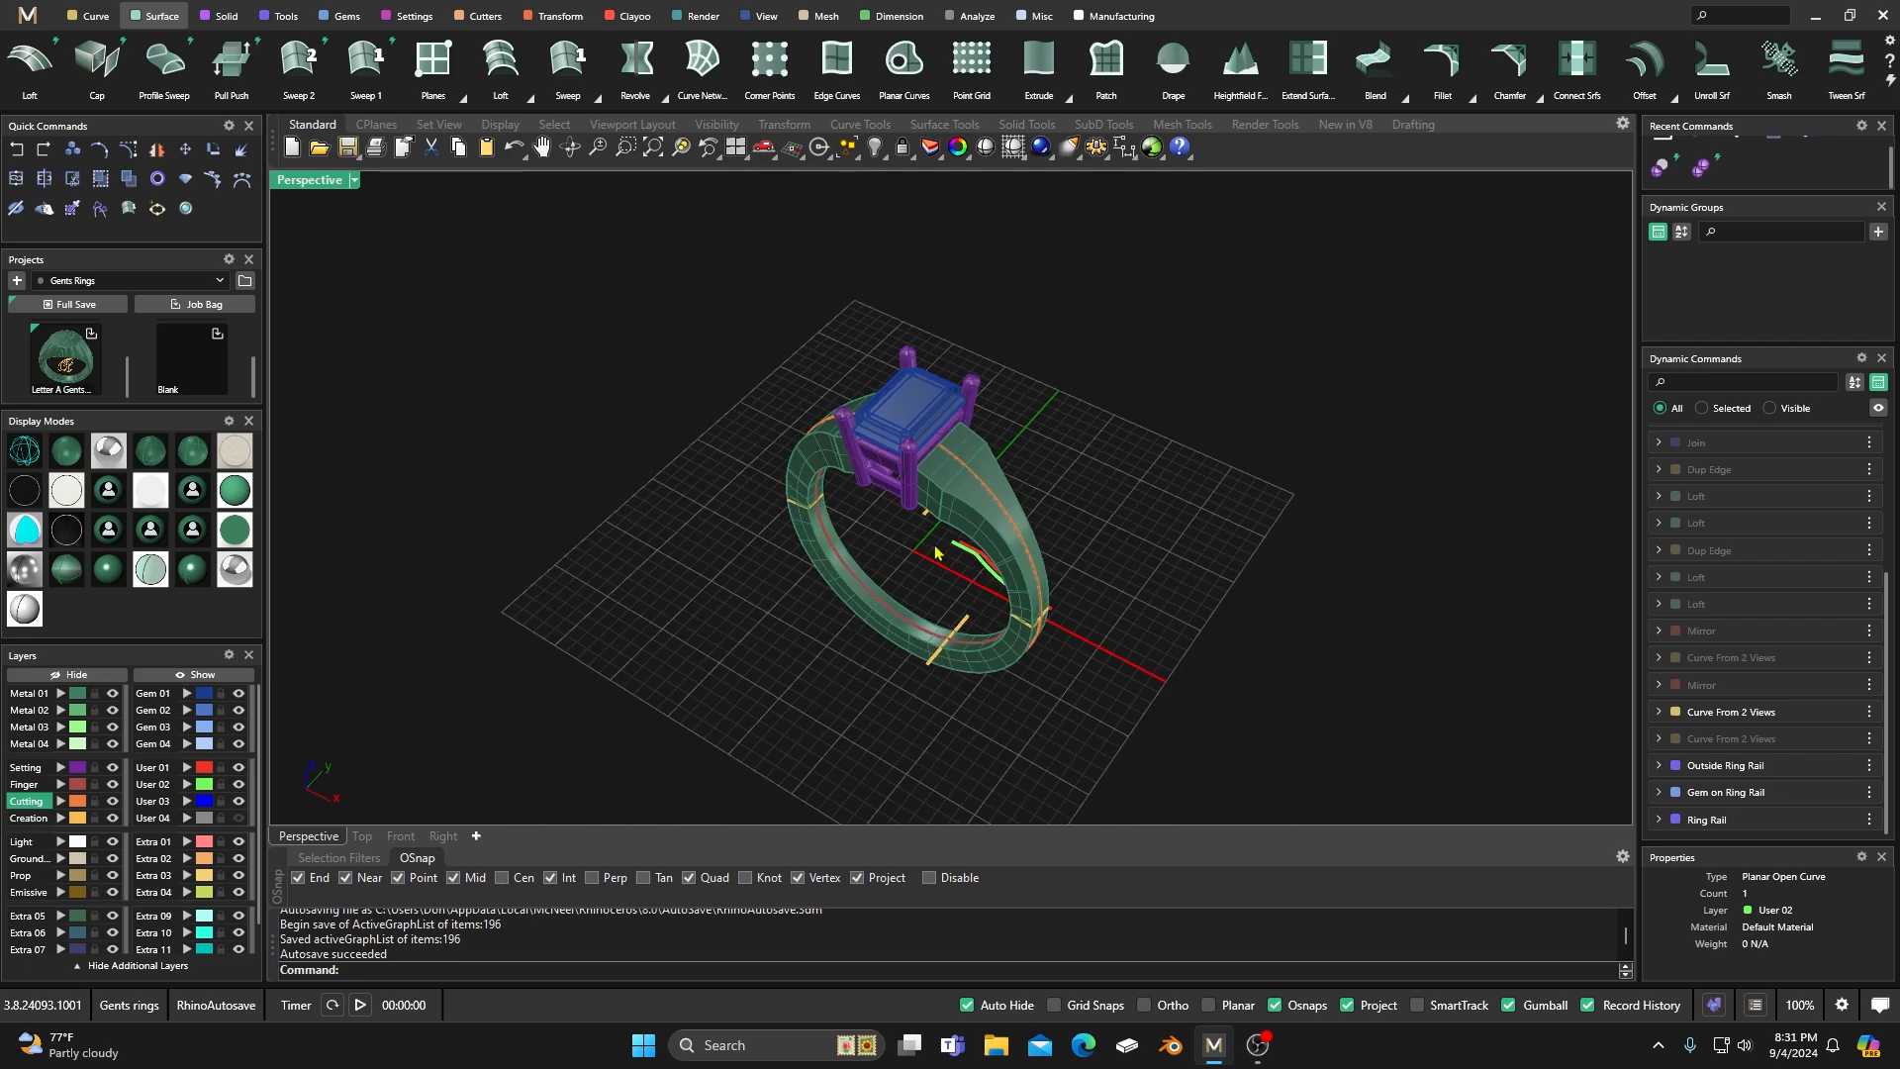
drag(619, 290, 1147, 729)
click(67, 303)
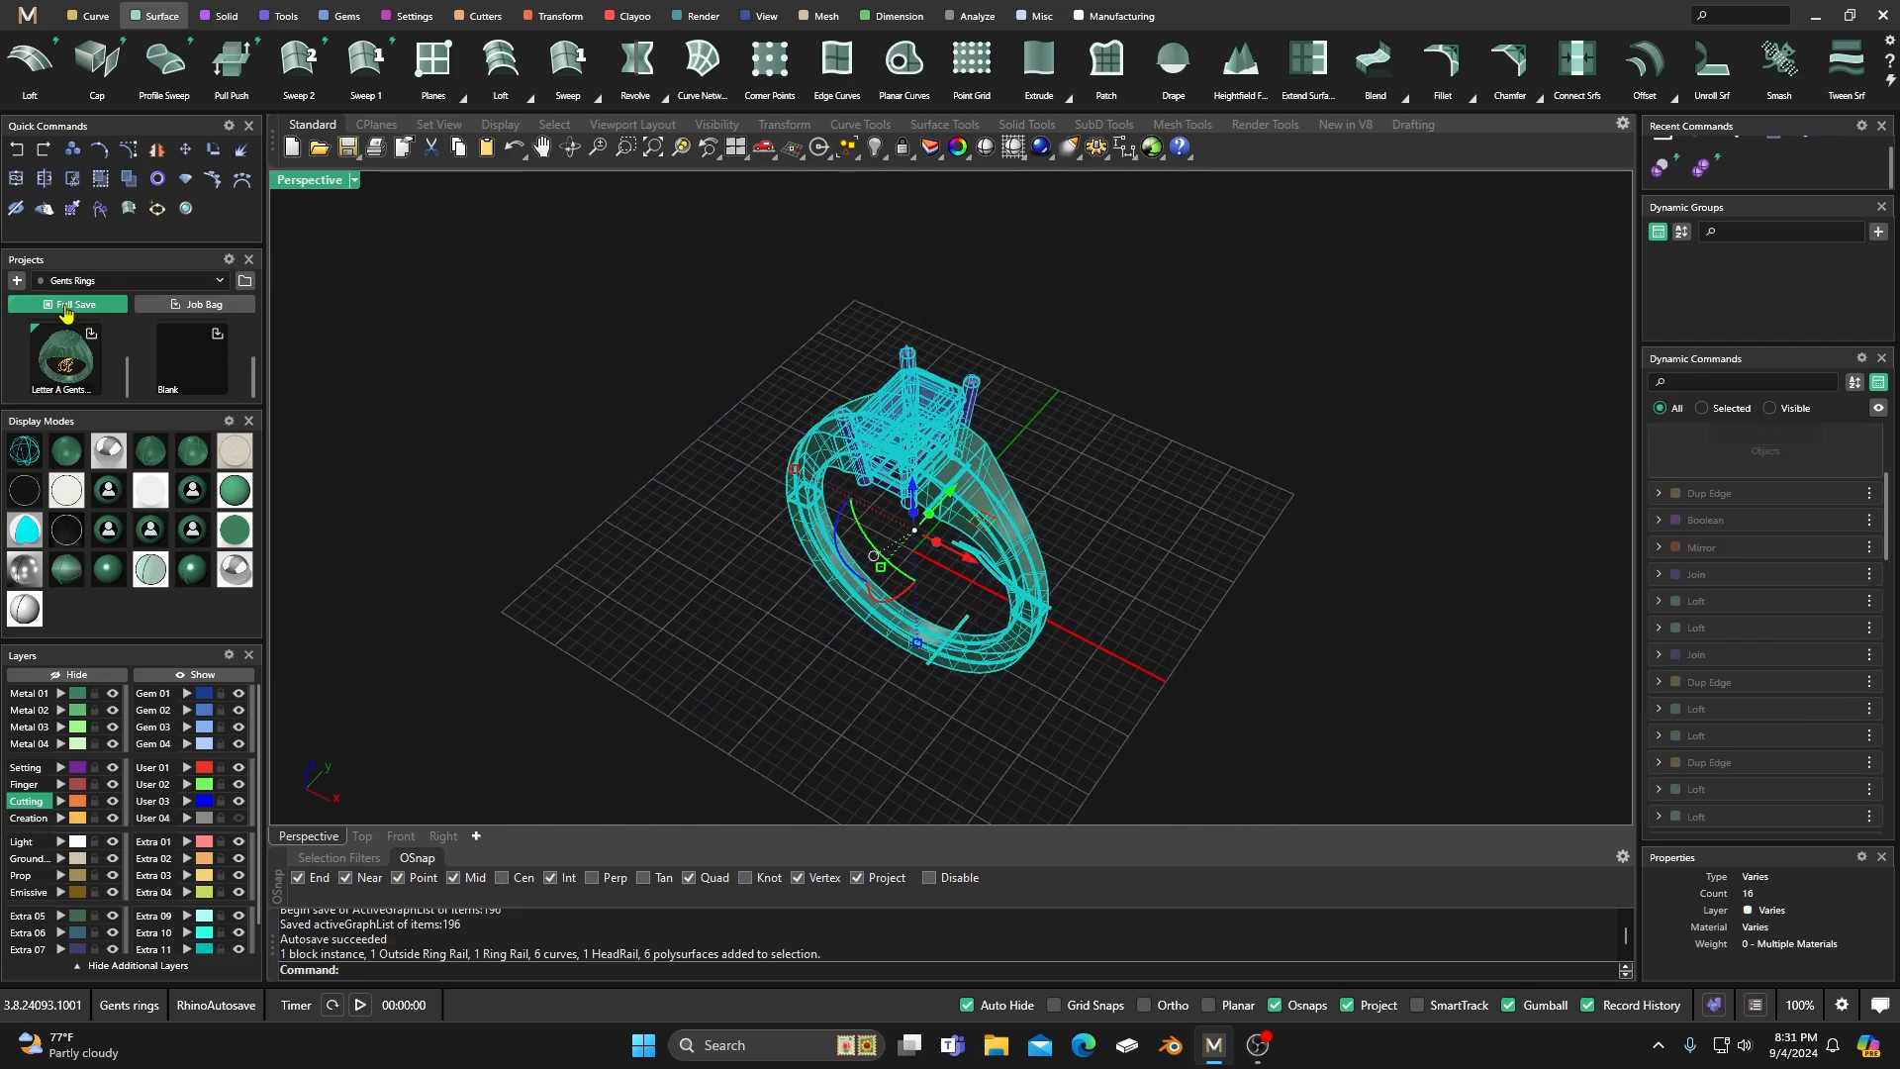
click(695, 495)
Examine the finished shank, prong setting and emerald-shaped gem from several angles, up close and as a whole.
right_drag(739, 563, 744, 602)
scroll(876, 554, up, 3)
scroll(824, 558, up, 2)
right_drag(968, 556, 877, 543)
scroll(995, 455, up, 6)
scroll(969, 464, down, 6)
scroll(881, 550, up, 7)
right_drag(922, 648, 829, 512)
scroll(901, 562, down, 5)
scroll(1007, 427, up, 6)
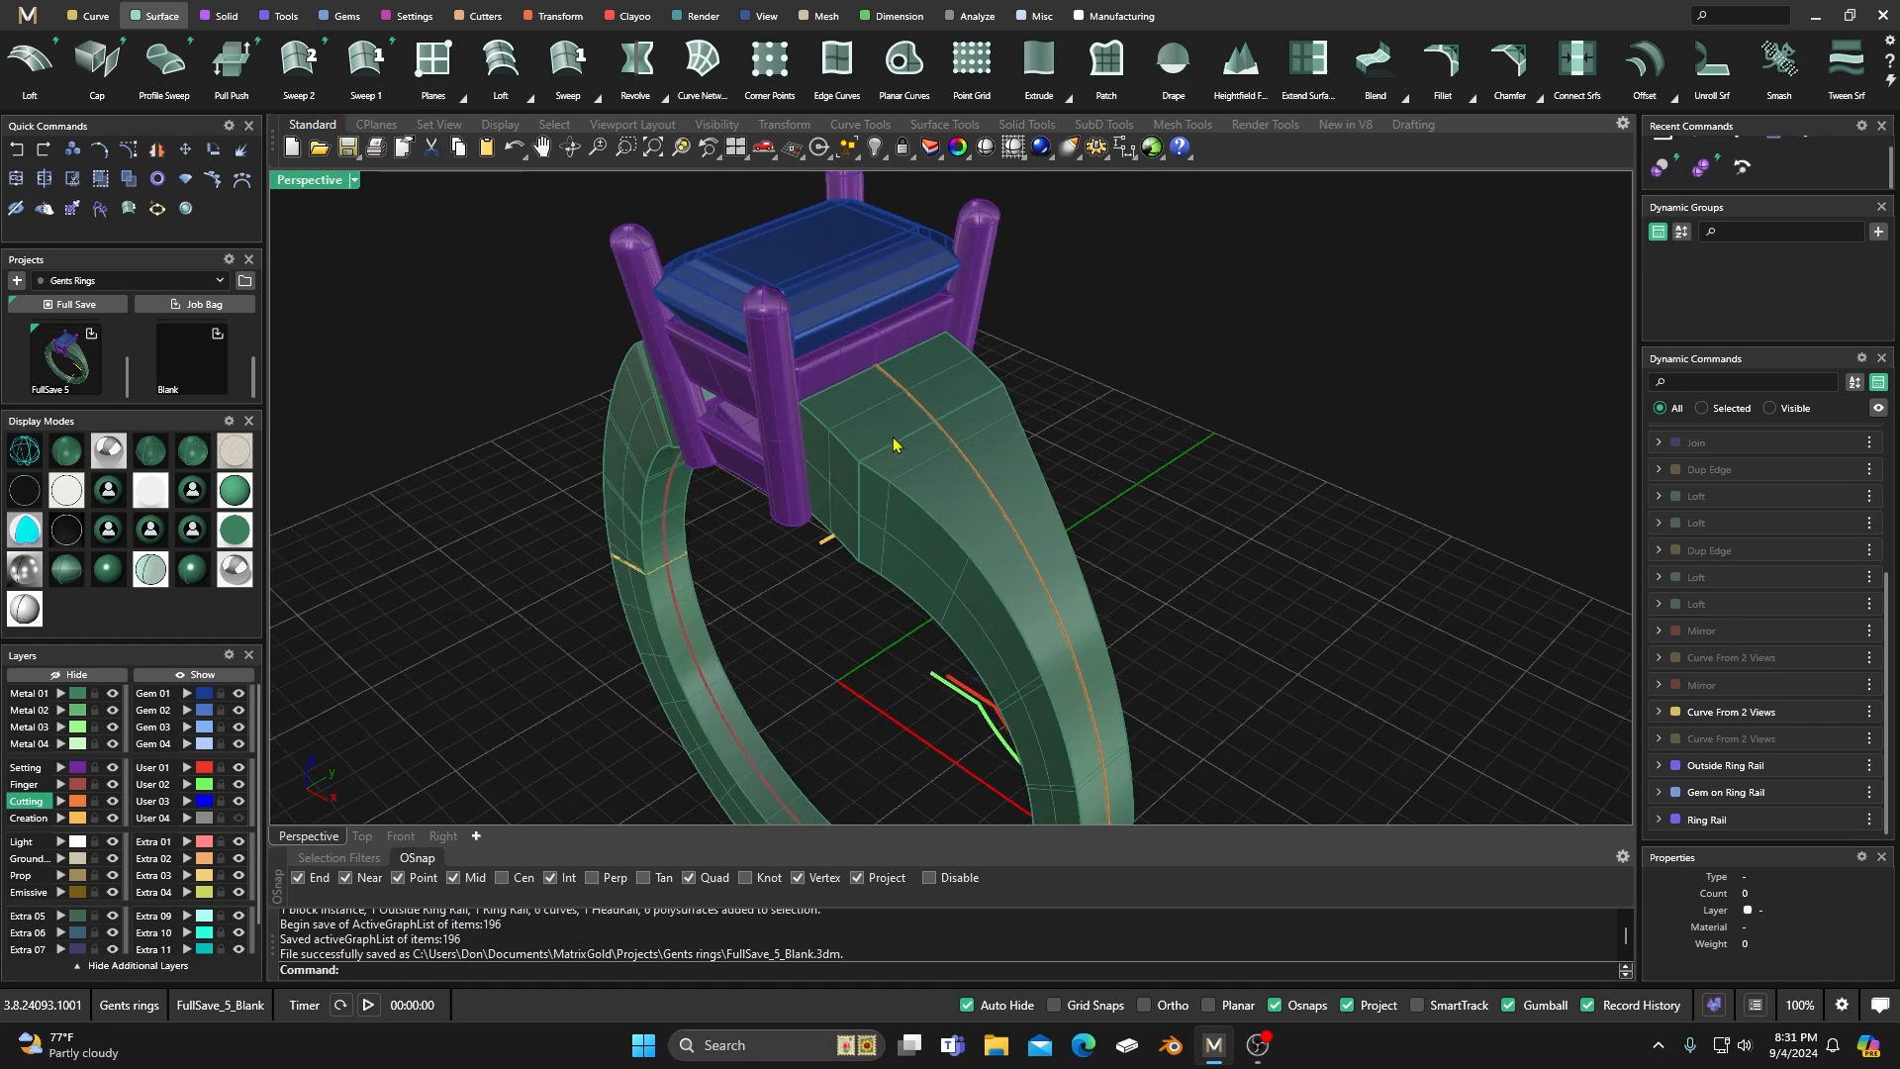
scroll(899, 479, down, 4)
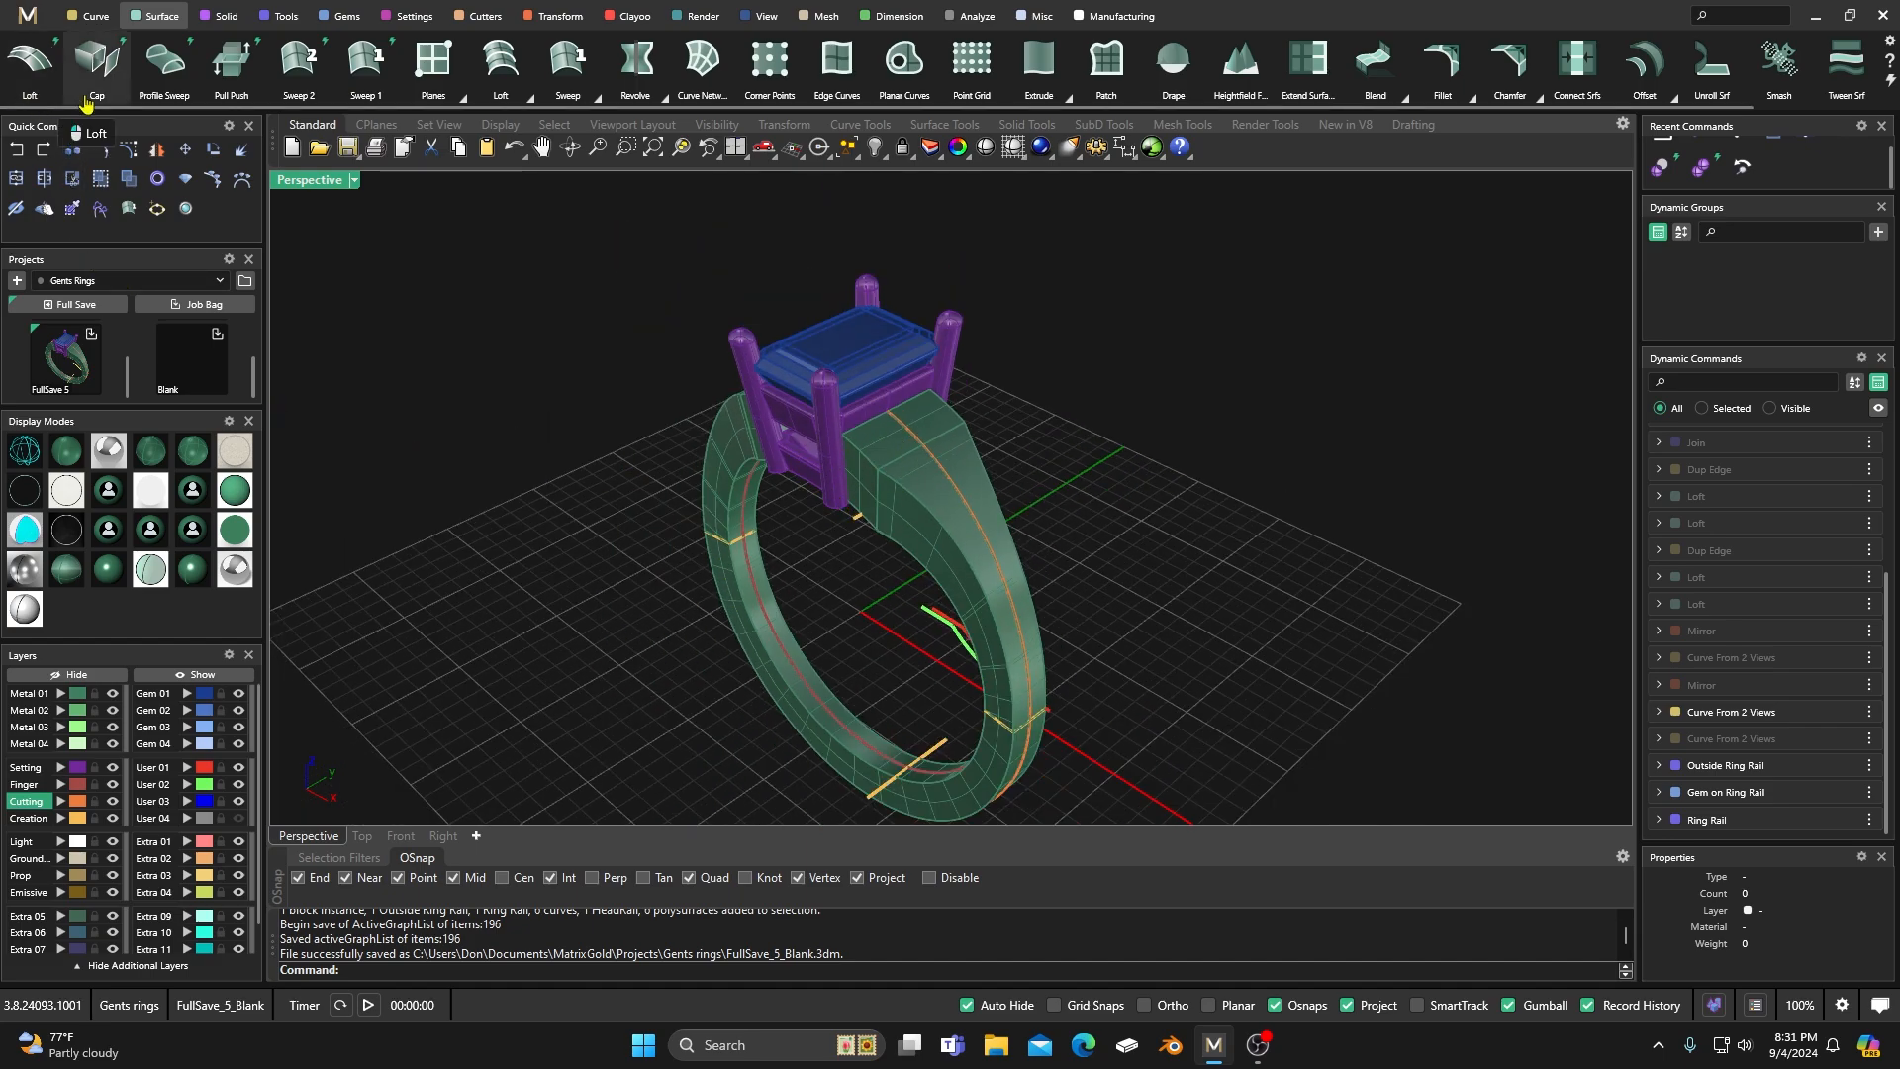
right_drag(833, 540, 899, 529)
scroll(877, 507, down, 4)
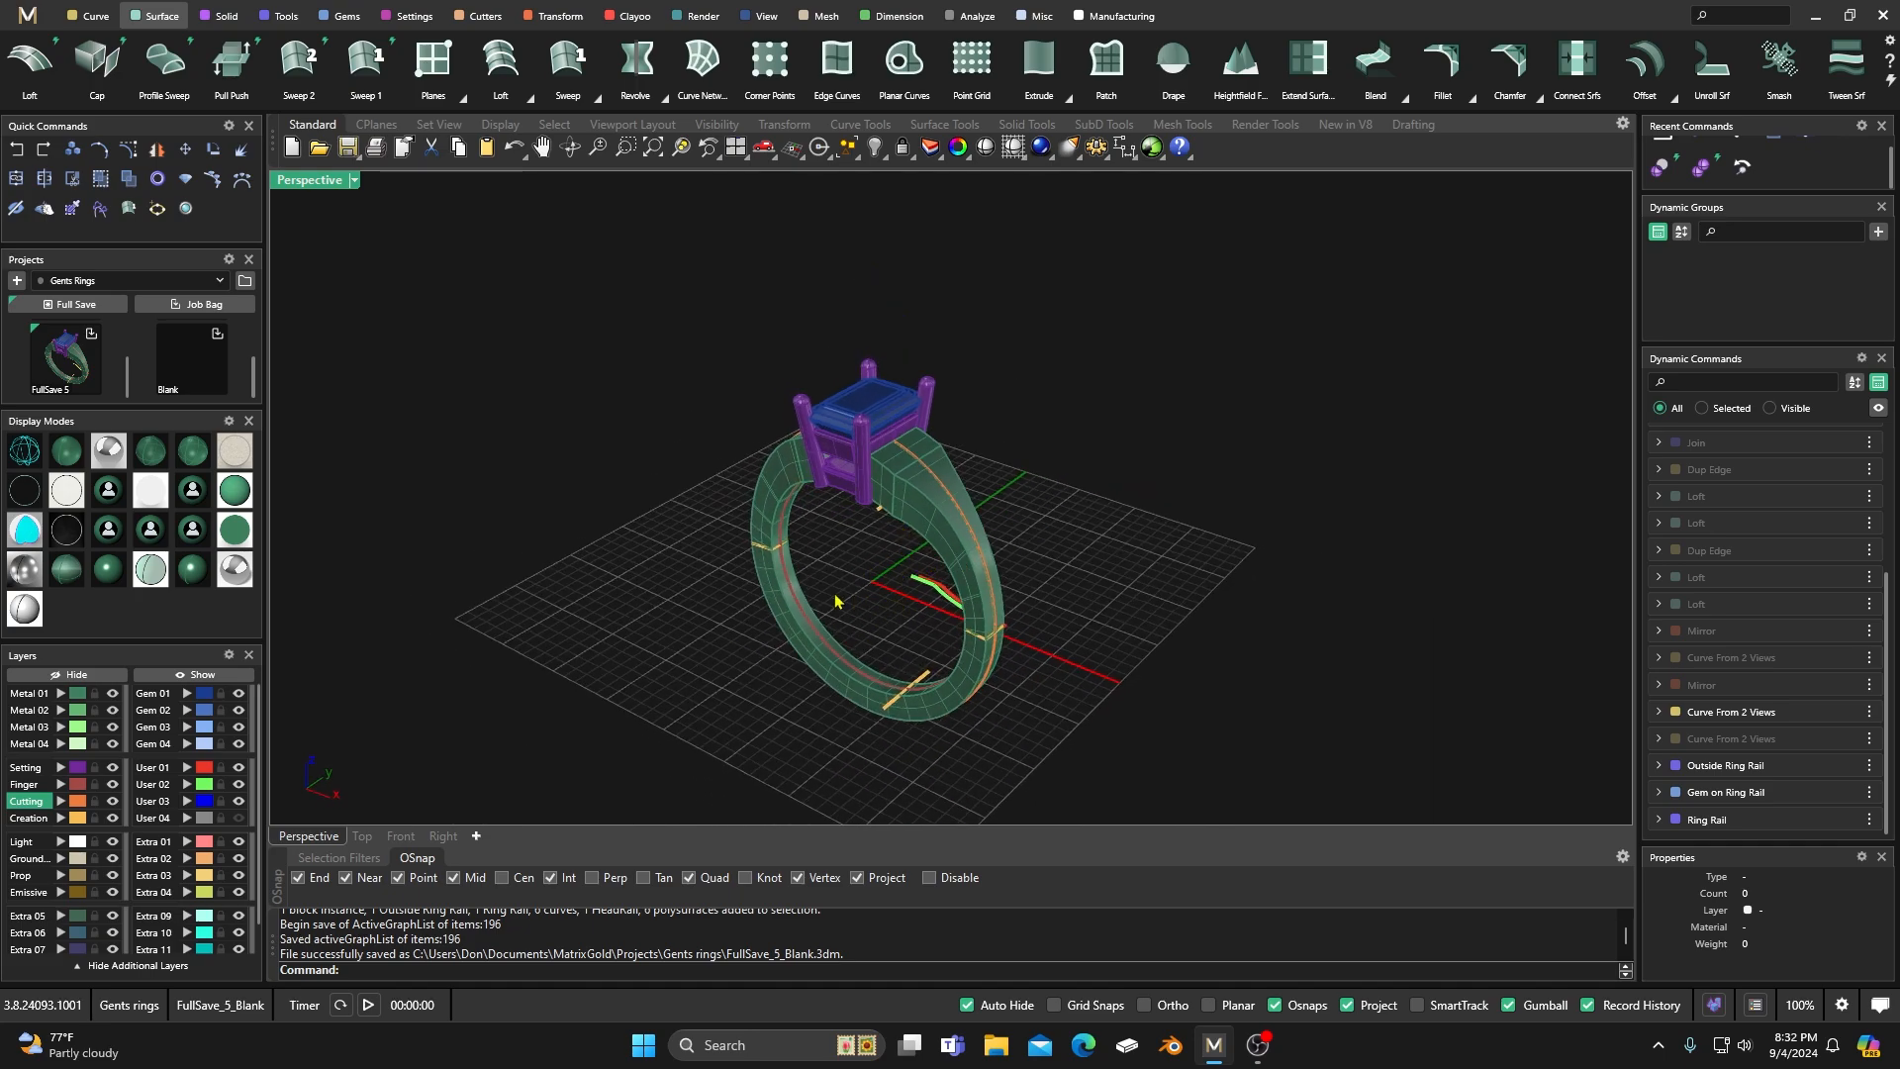
right_drag(834, 600, 899, 634)
scroll(884, 617, up, 2)
scroll(895, 621, up, 2)
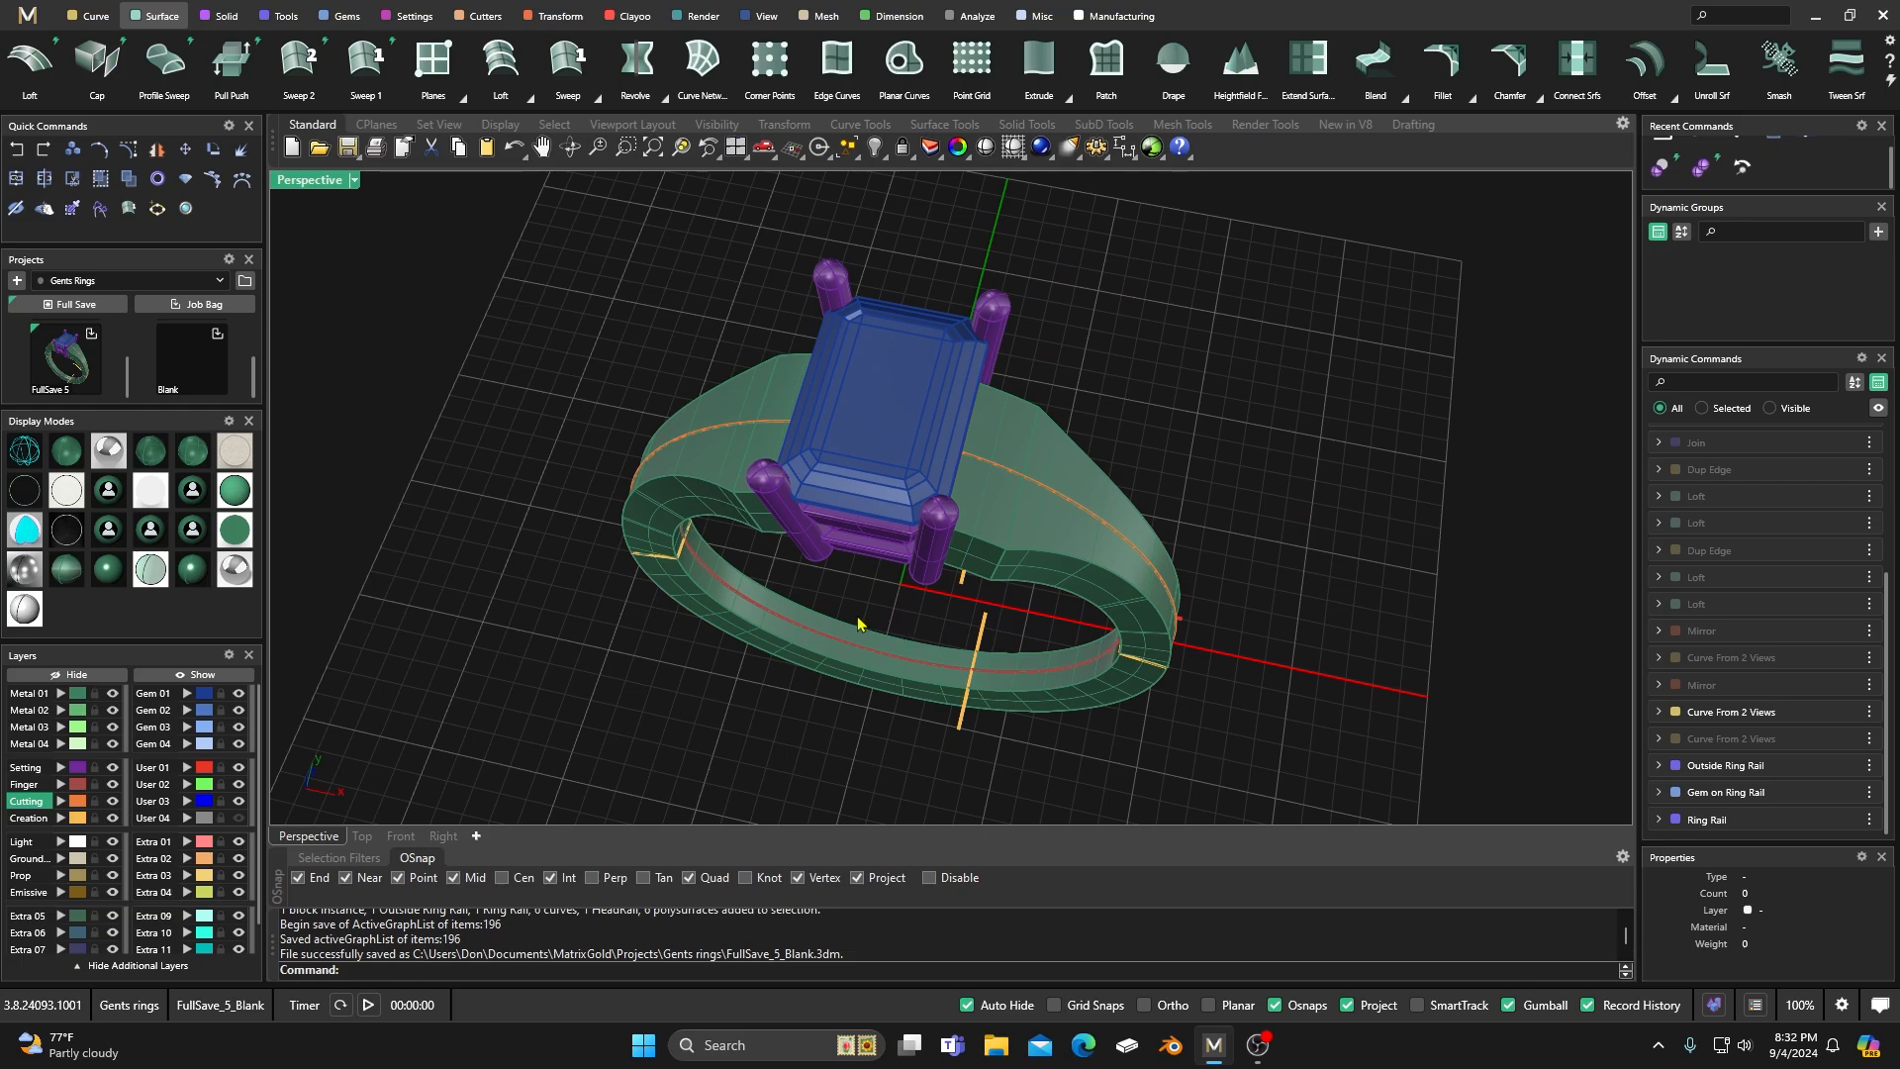
right_drag(737, 709, 706, 615)
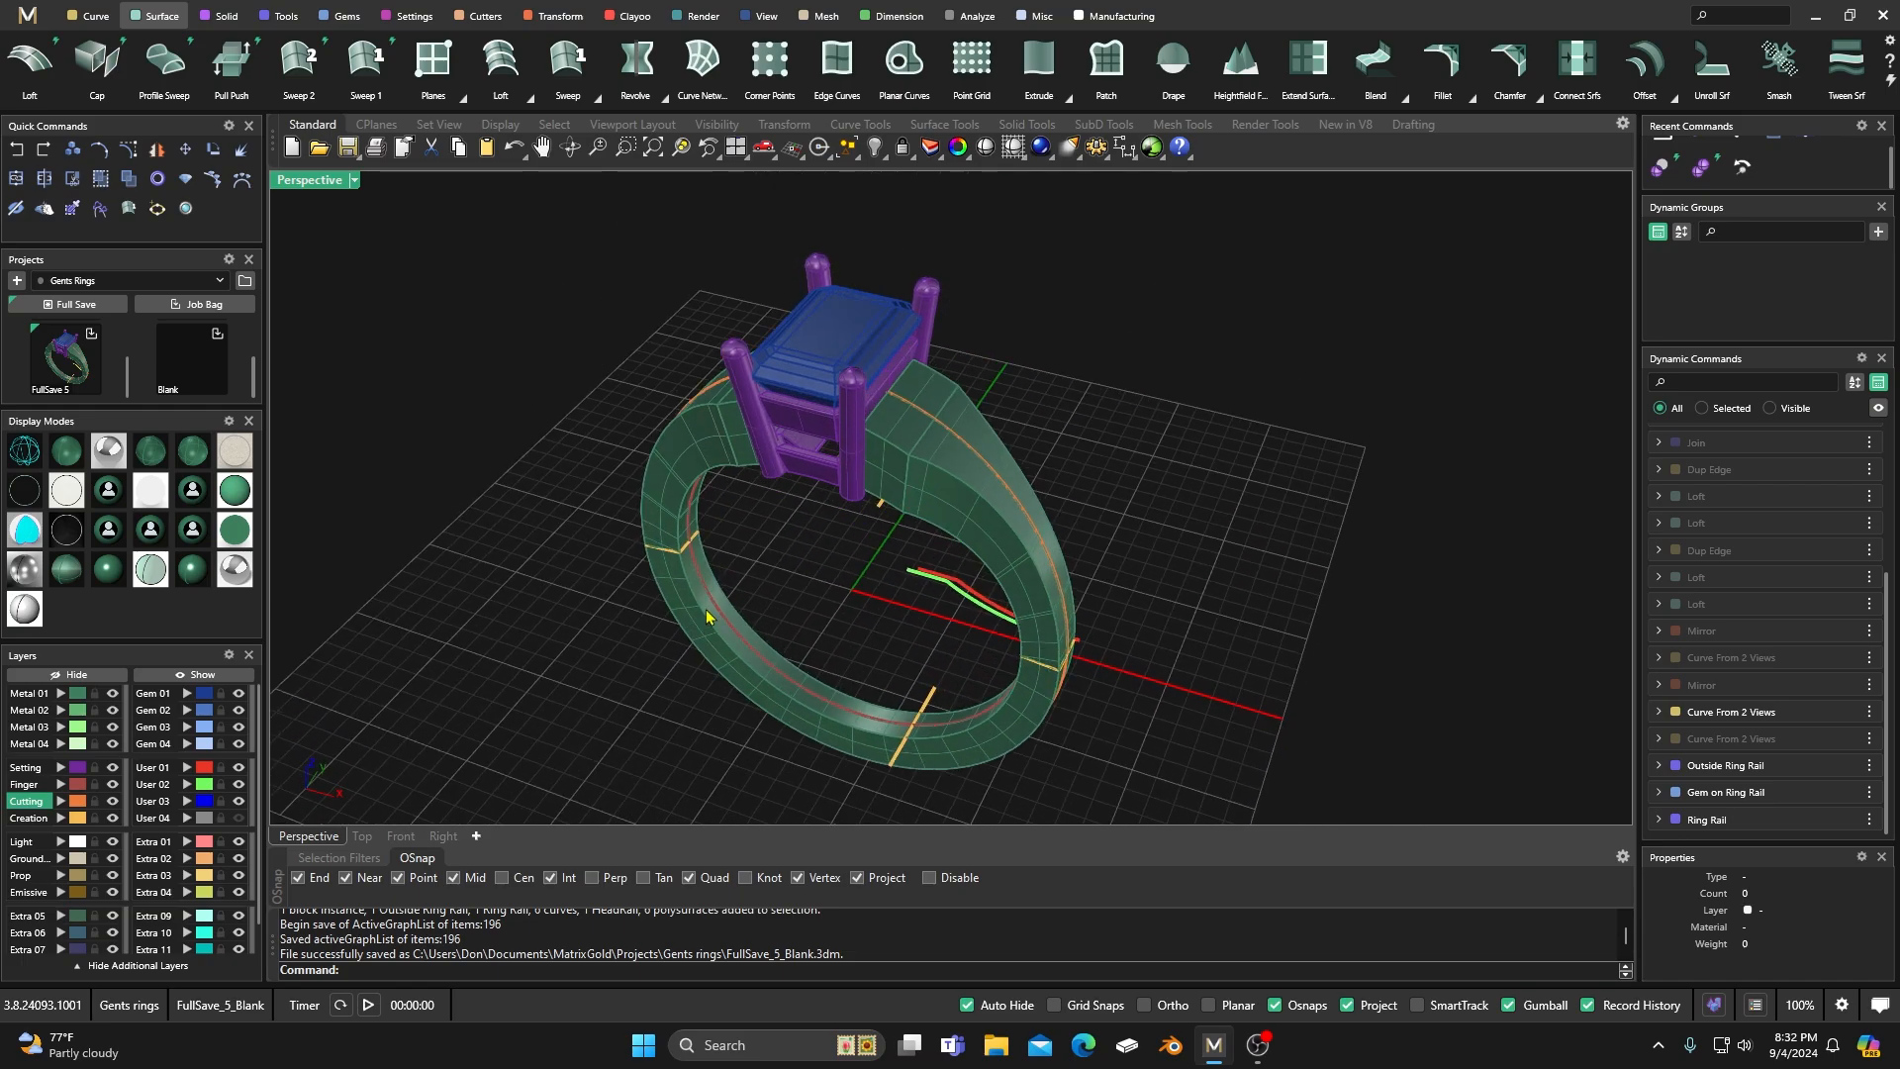